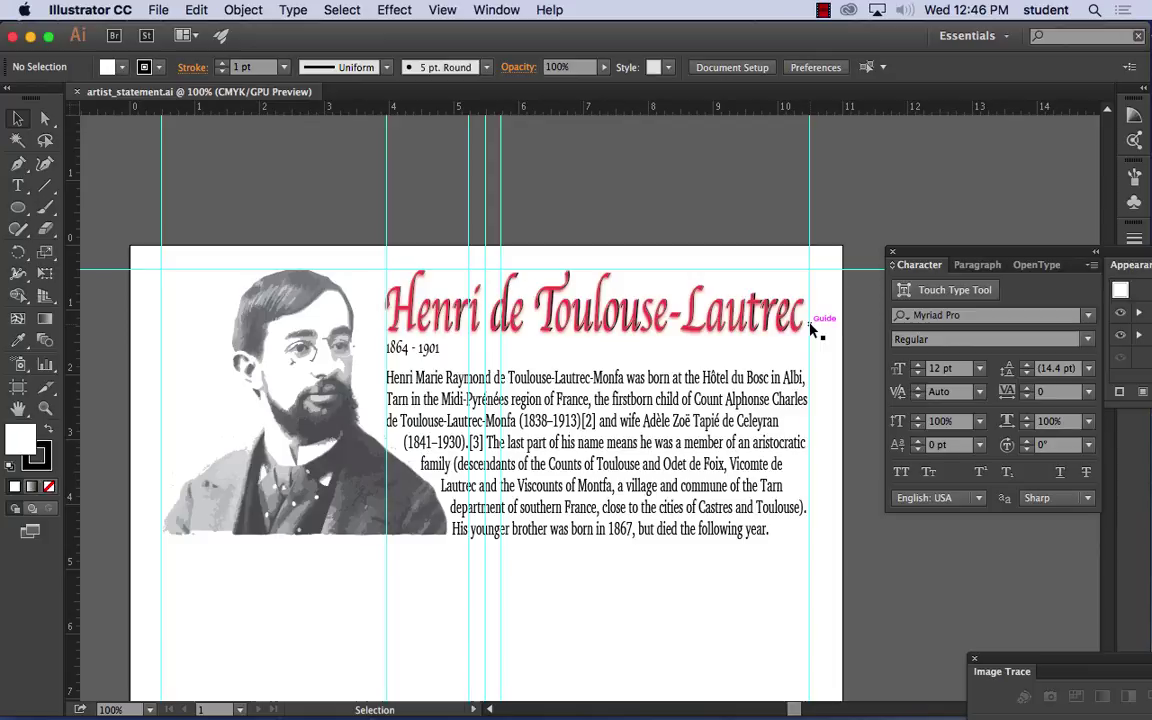
Step: Delete the vertical guide running along the left edge of the title and biography text
click(388, 176)
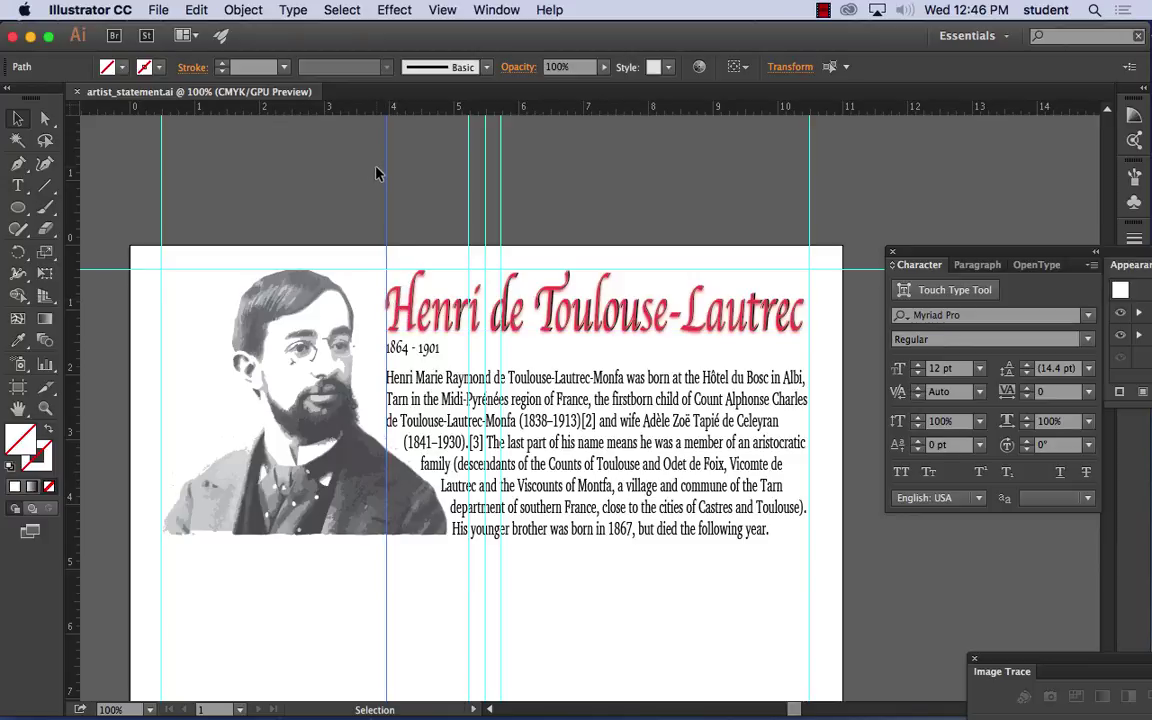
key(Delete)
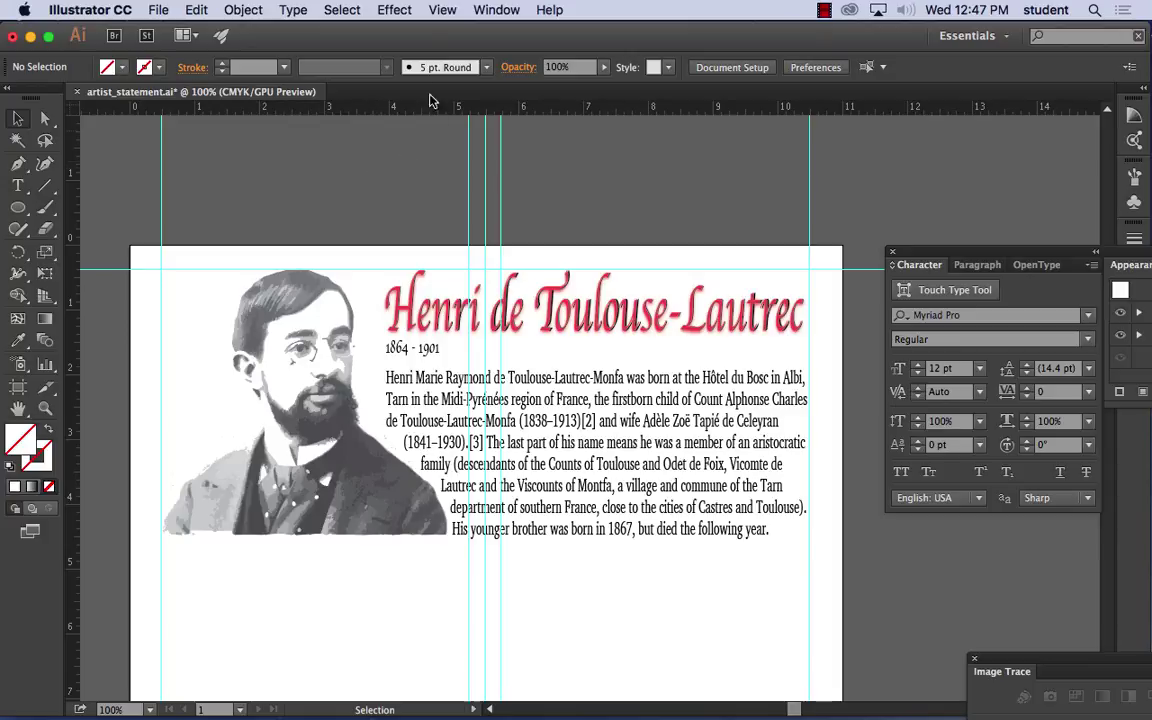
click(443, 10)
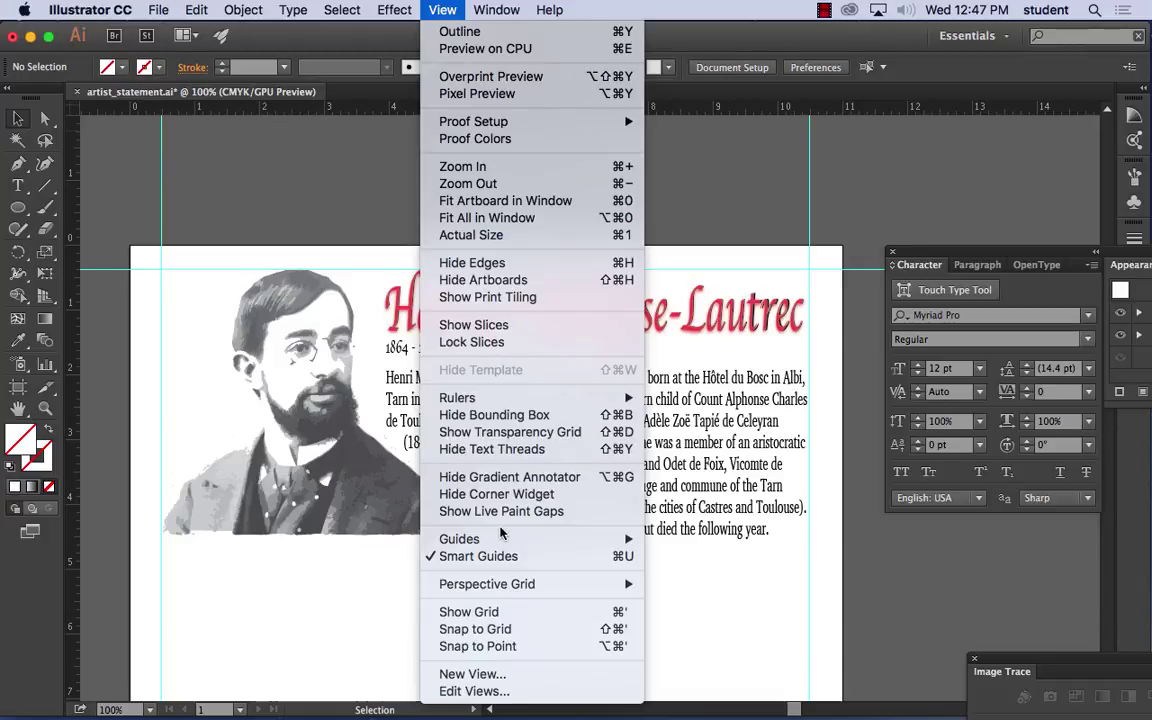
mouse_move(497, 545)
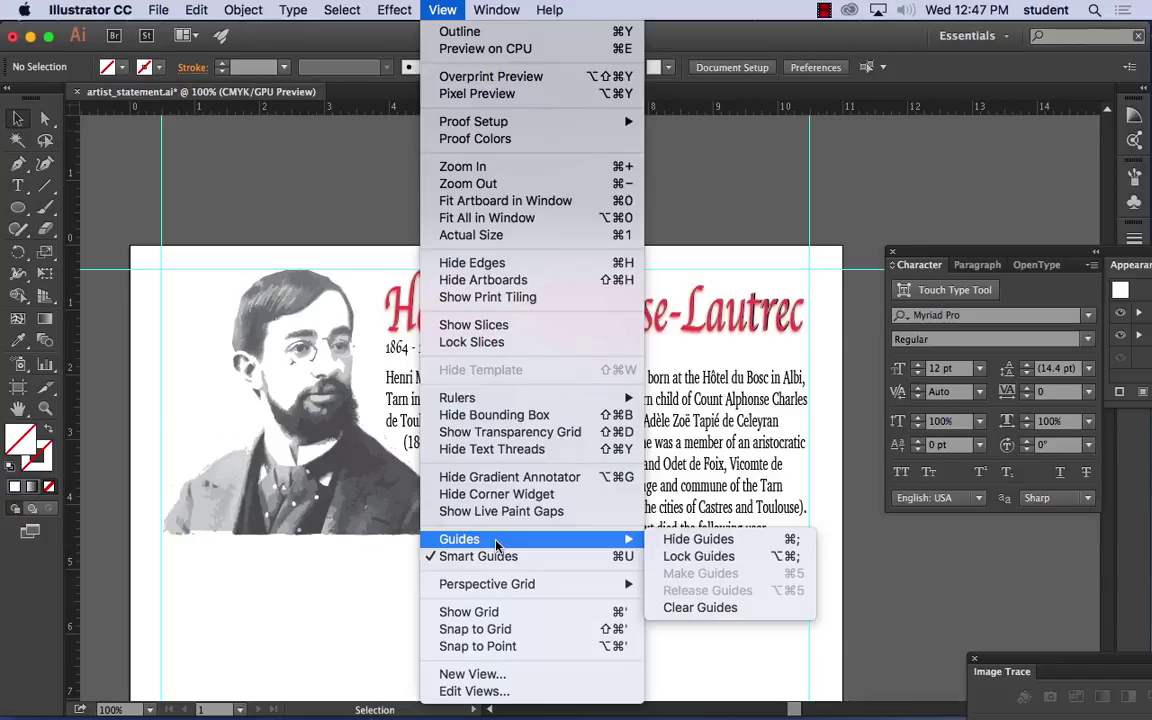
mouse_move(508, 398)
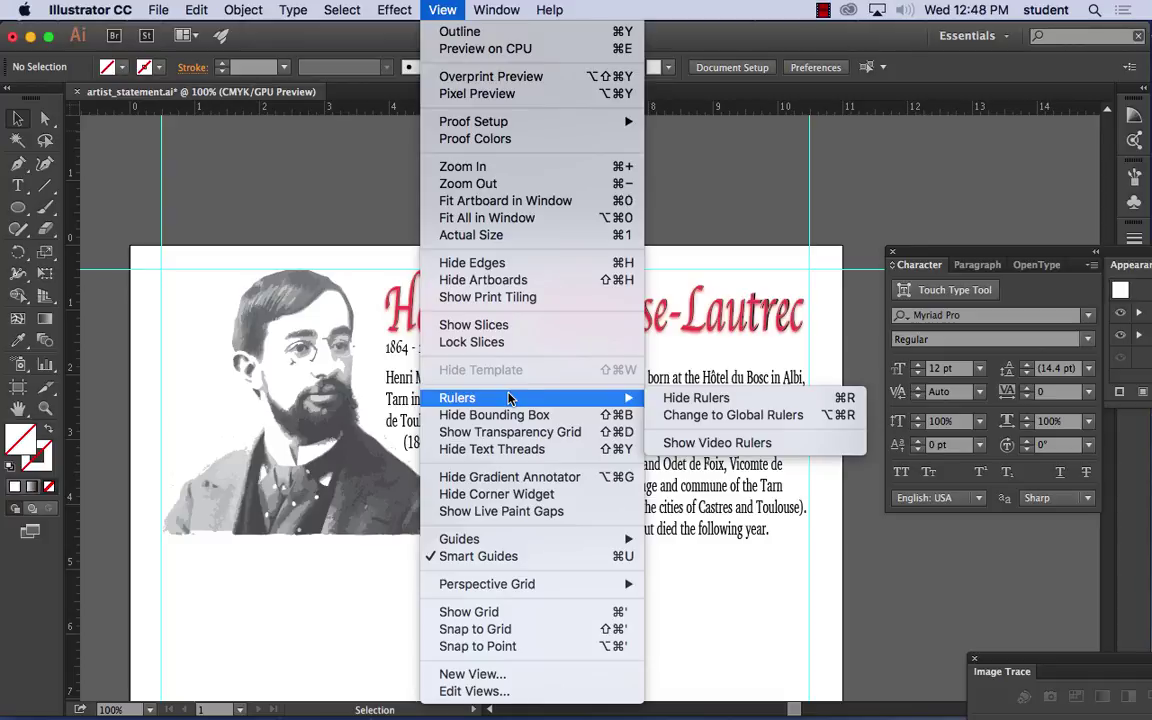
Step: Set the general measurement units to Points in the preferences
mouse_move(88, 8)
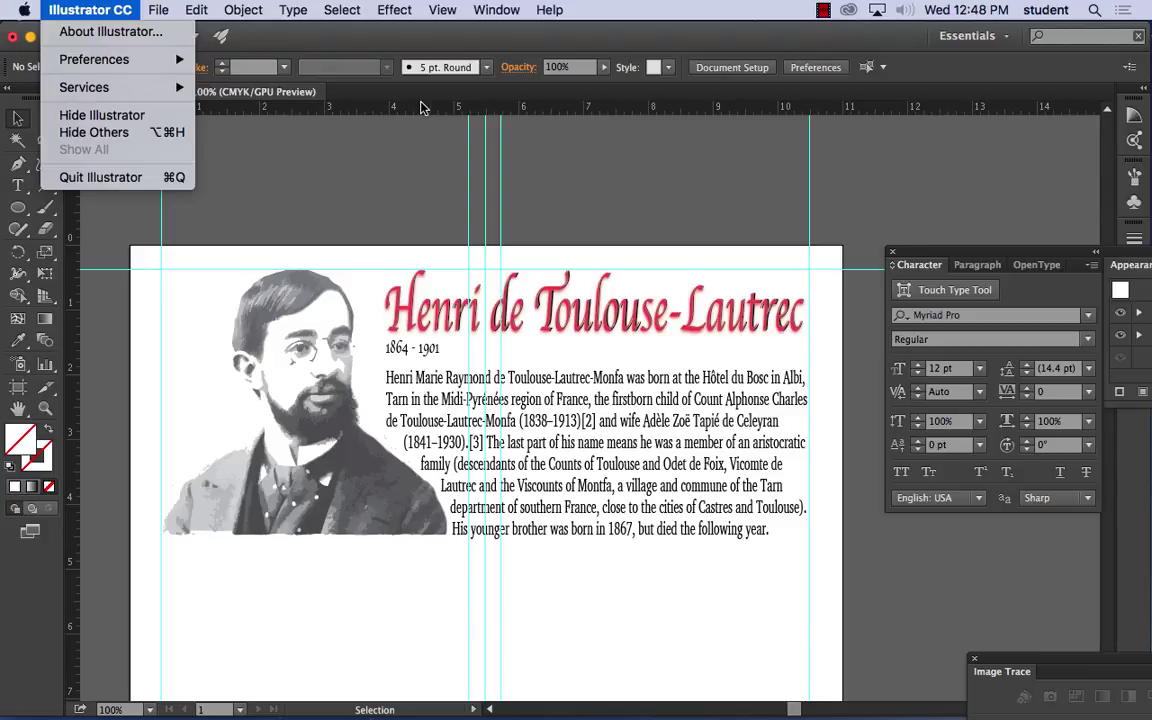
mouse_move(124, 61)
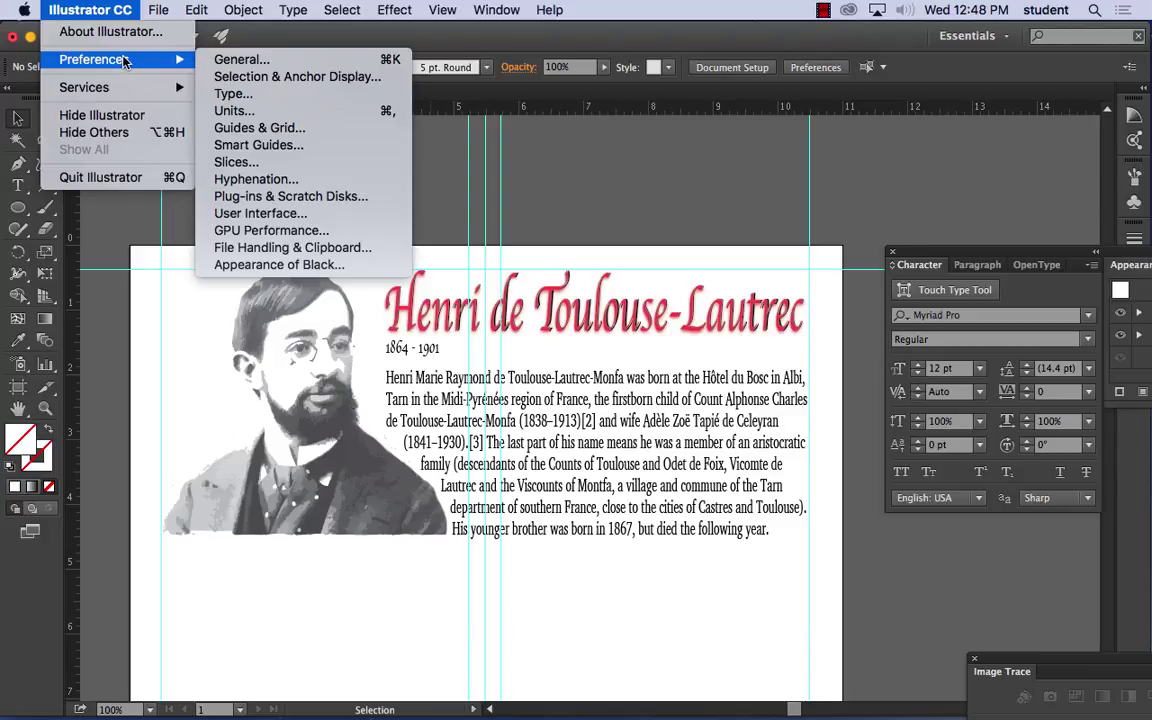
click(236, 113)
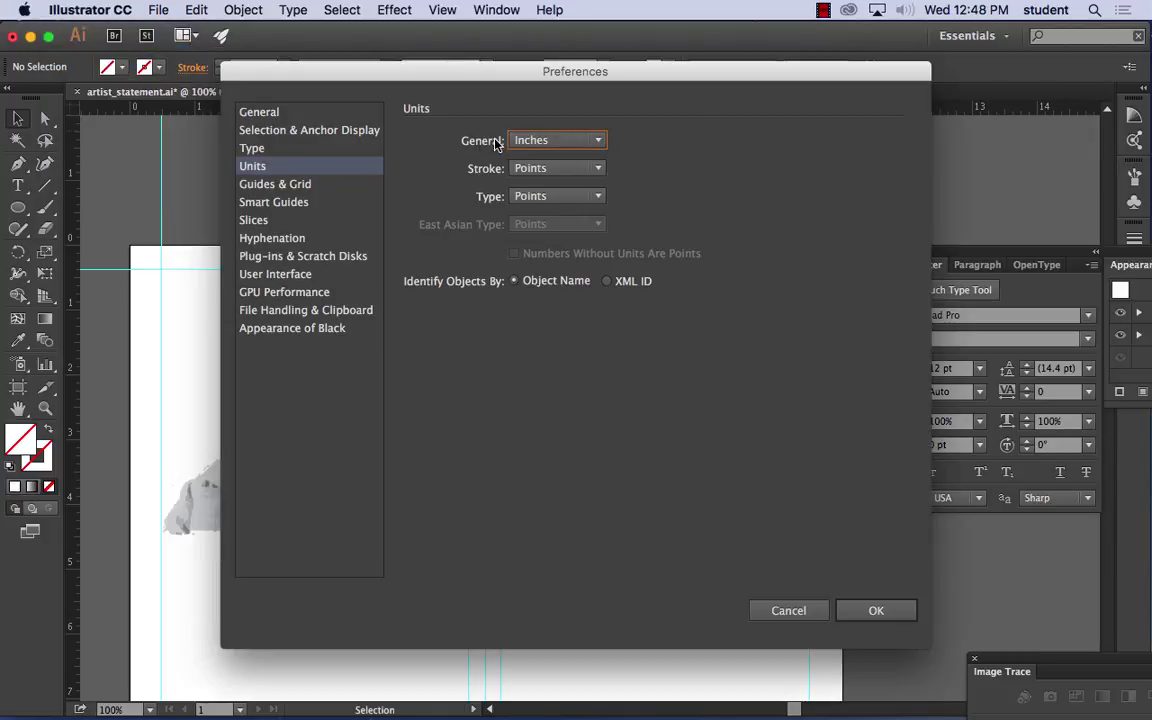
click(540, 143)
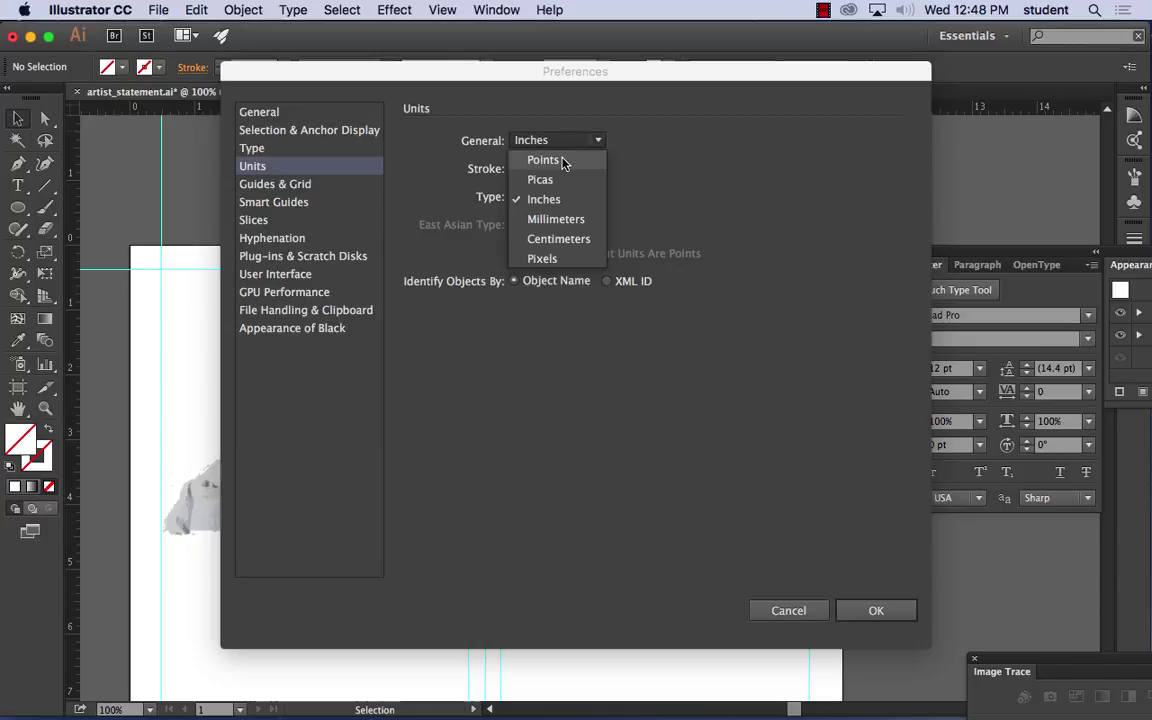
click(565, 160)
click(875, 609)
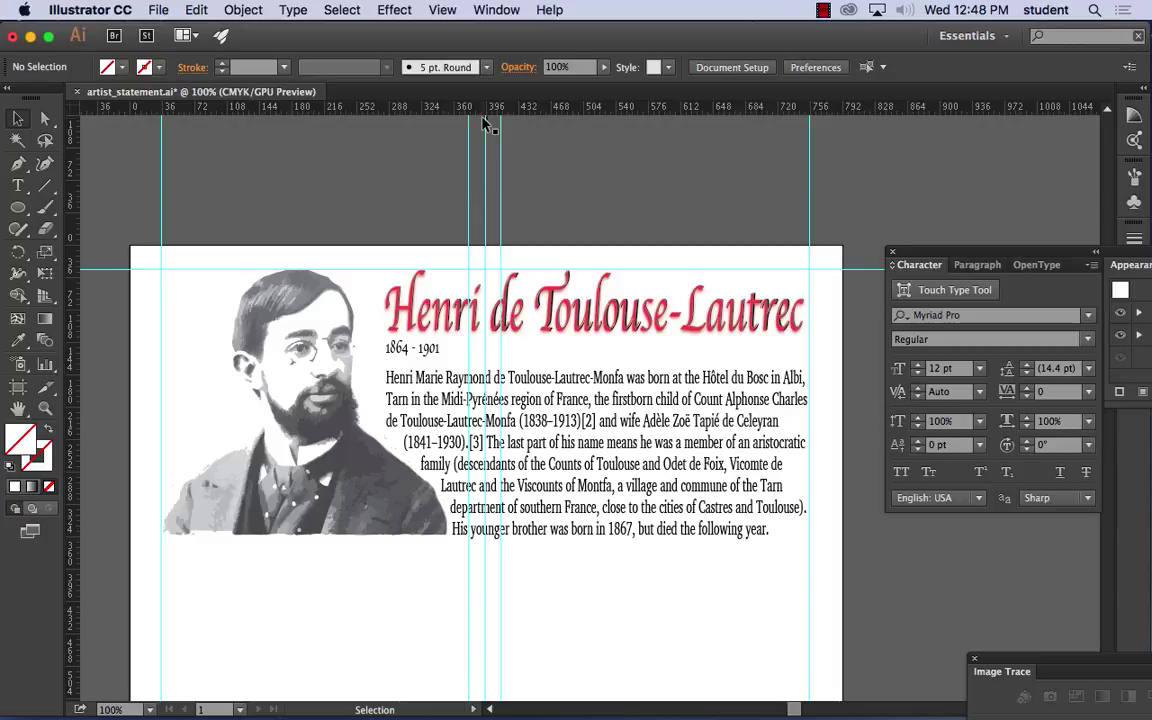
Step: Change the general measurement units back to Inches in the preferences
click(86, 9)
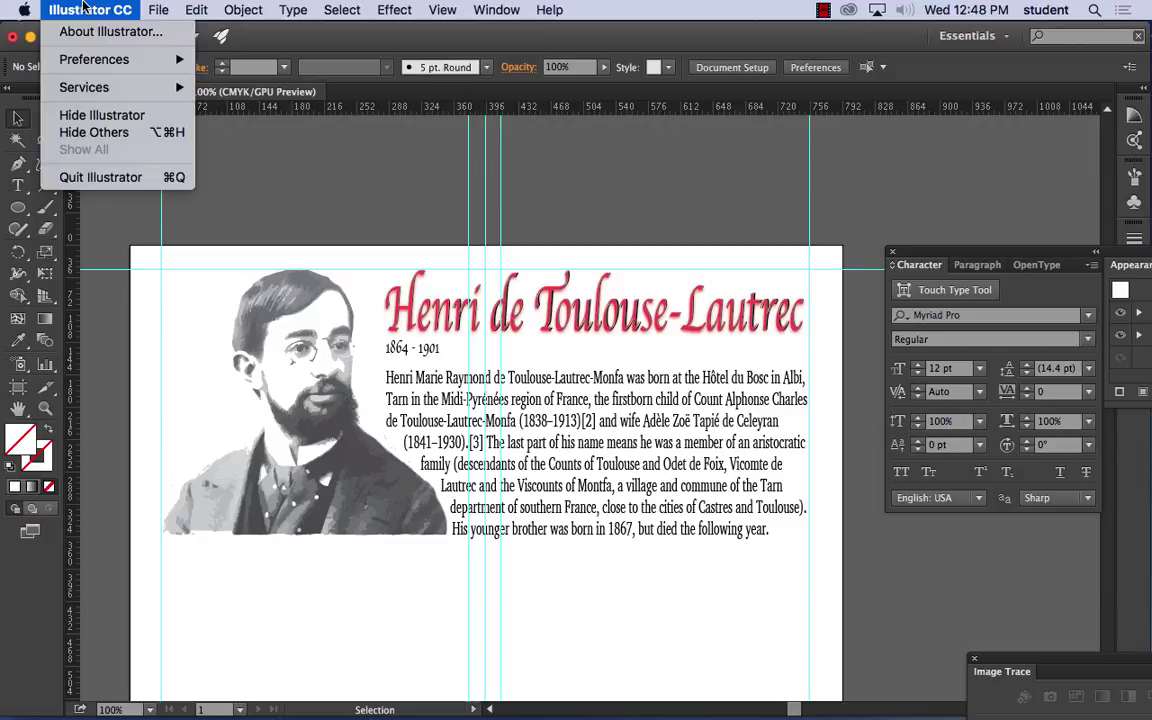
mouse_move(94, 59)
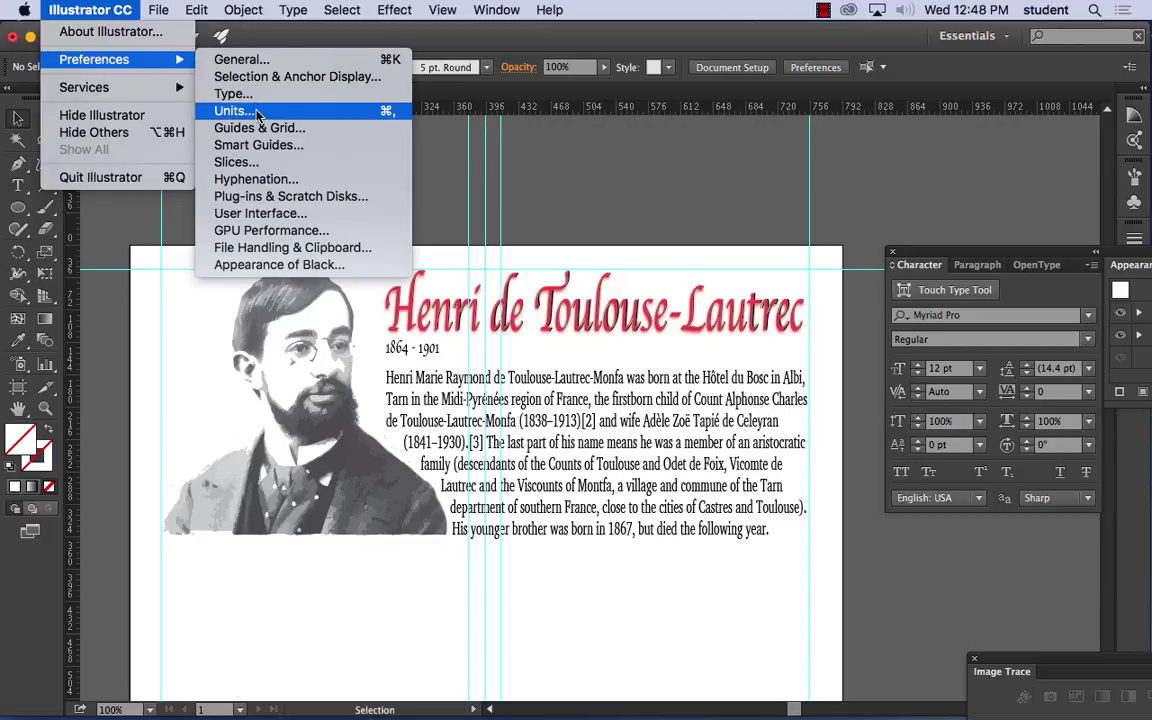
click(215, 100)
click(550, 140)
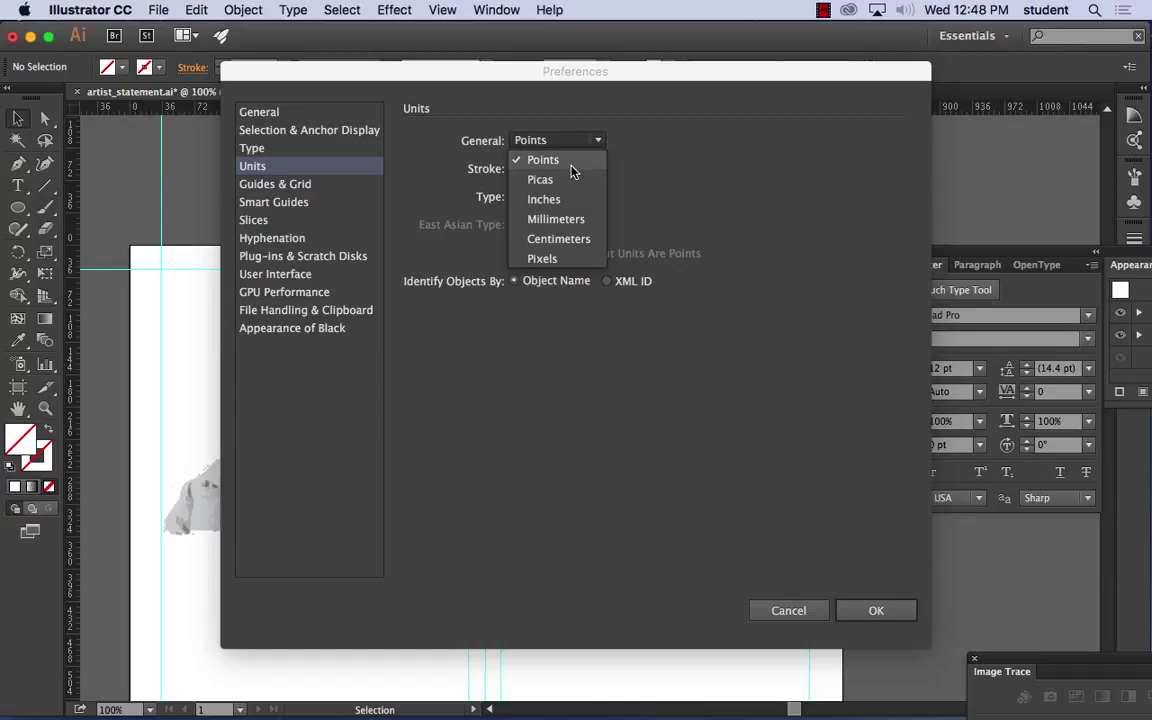
click(571, 205)
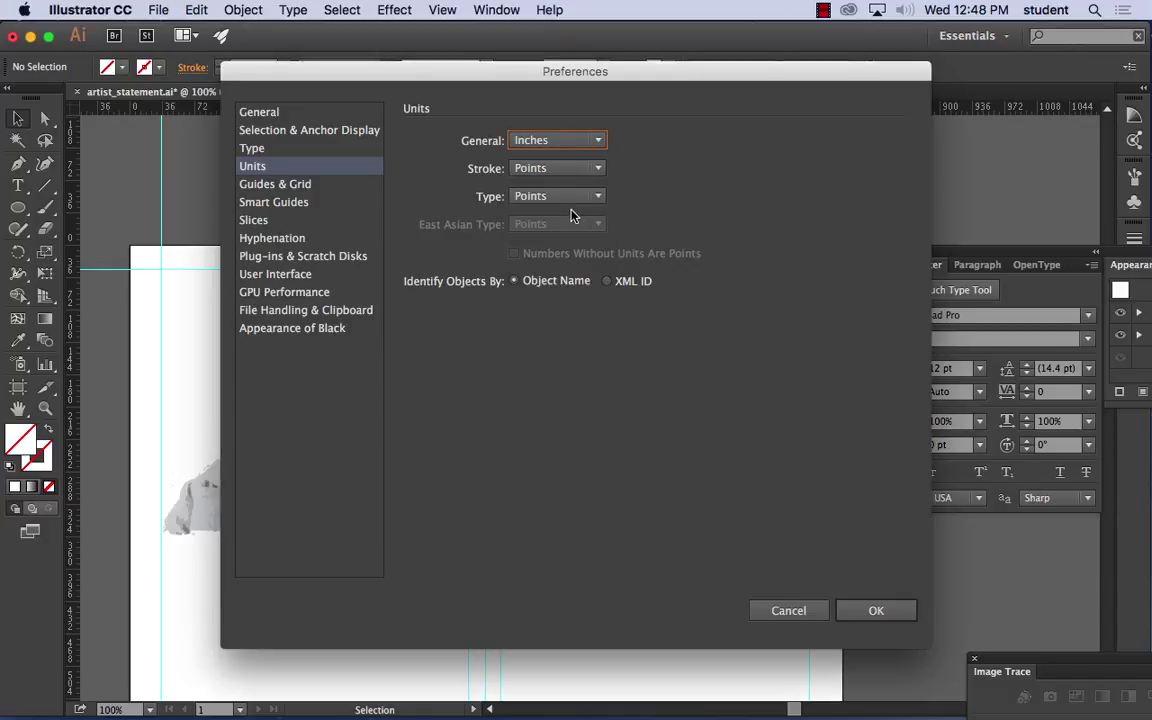
click(874, 609)
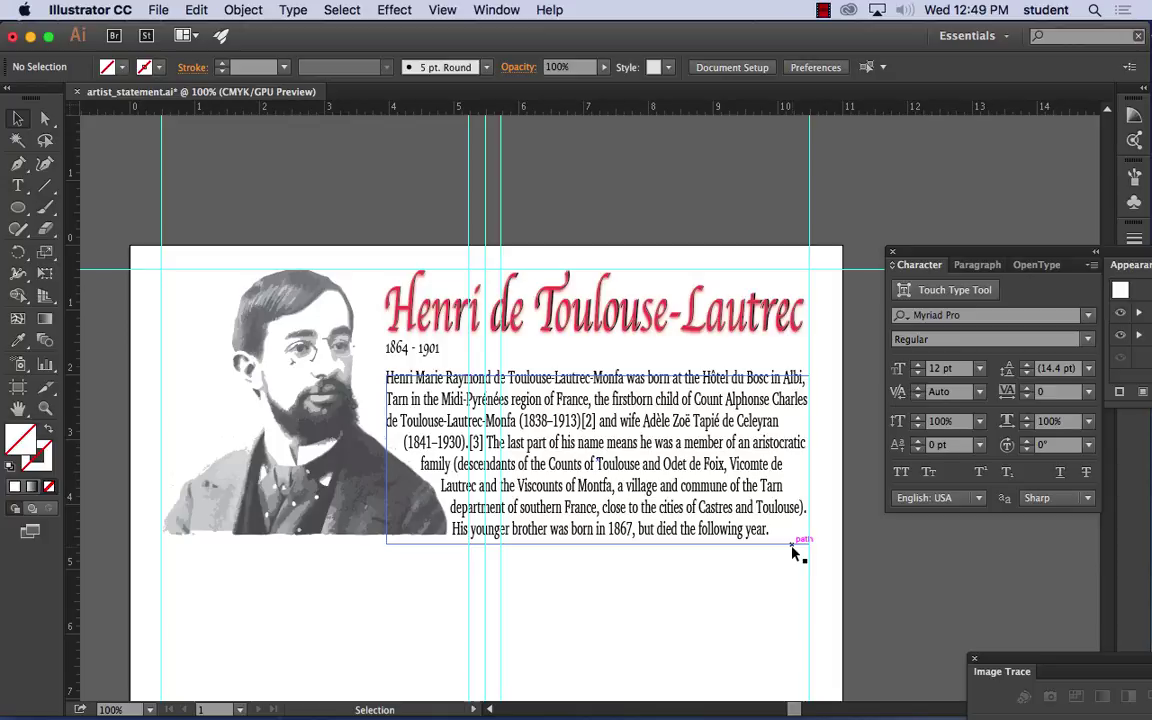
Step: Show the document's layers and collapse the contents of Layer 1
click(494, 11)
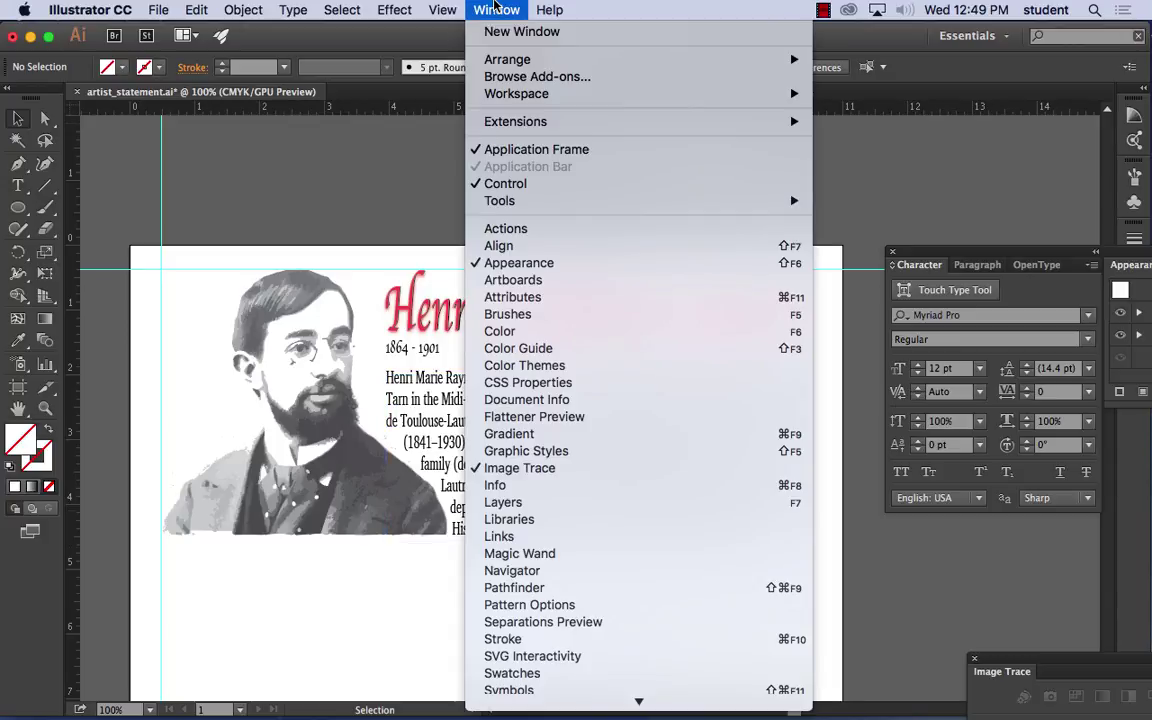
click(548, 508)
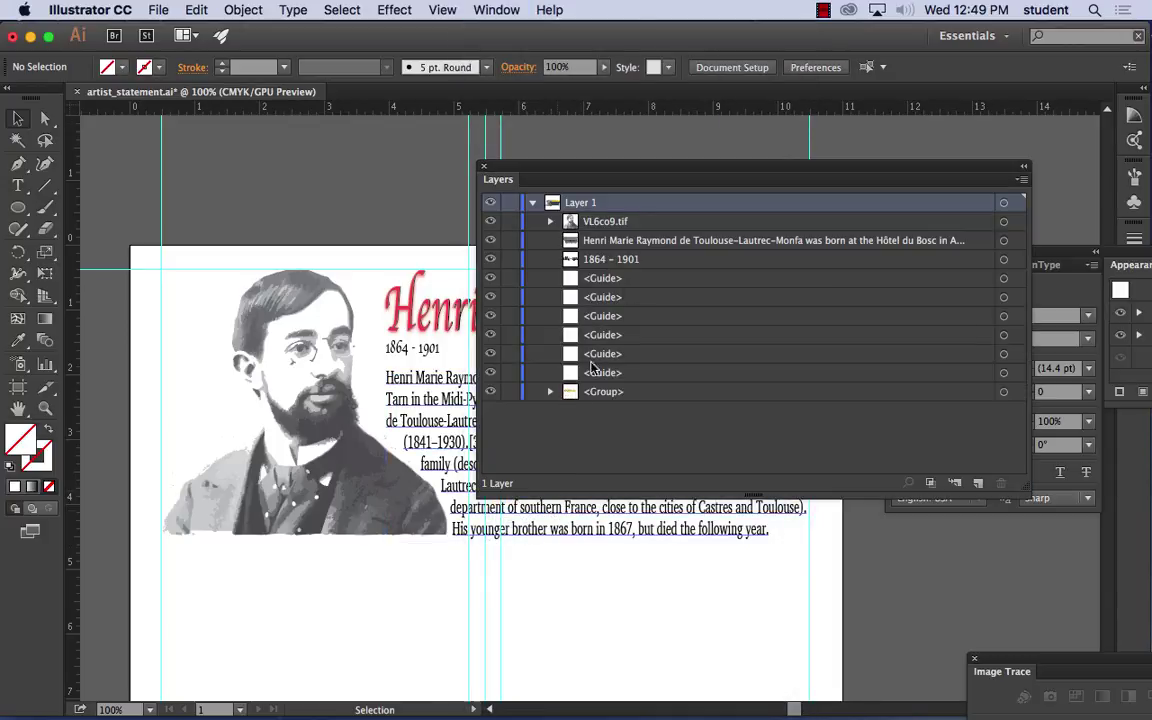
click(532, 203)
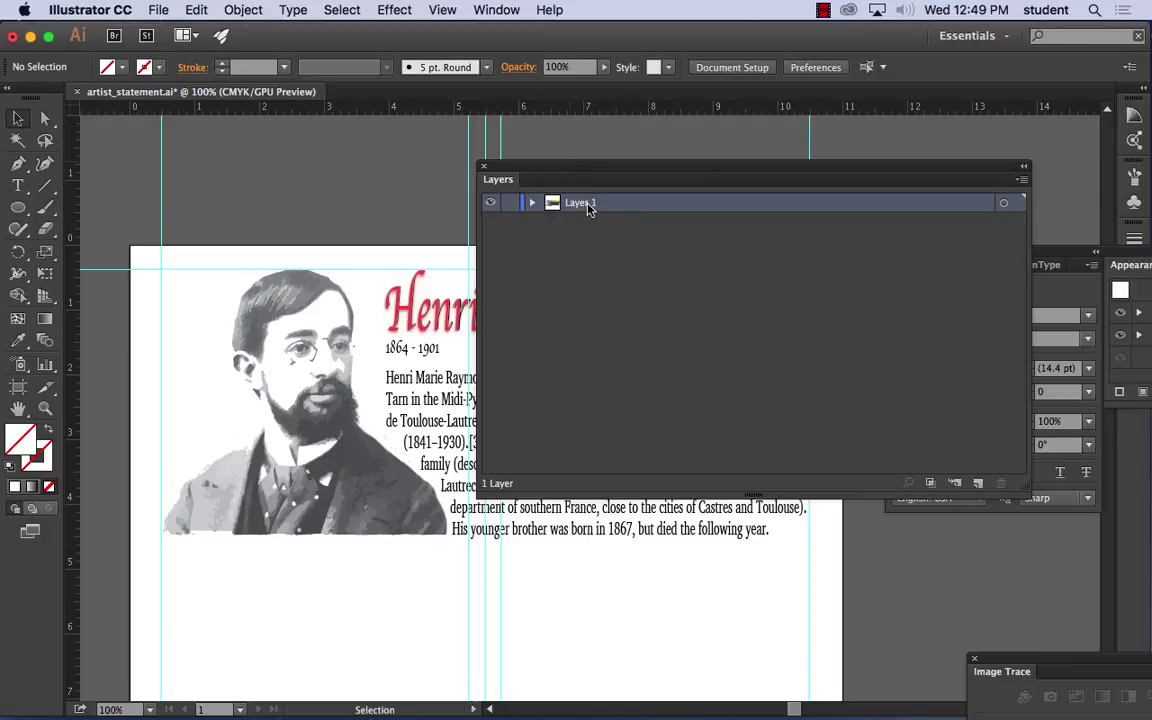
Step: Rename Layer 1 to "header" and lock it
double_click(588, 204)
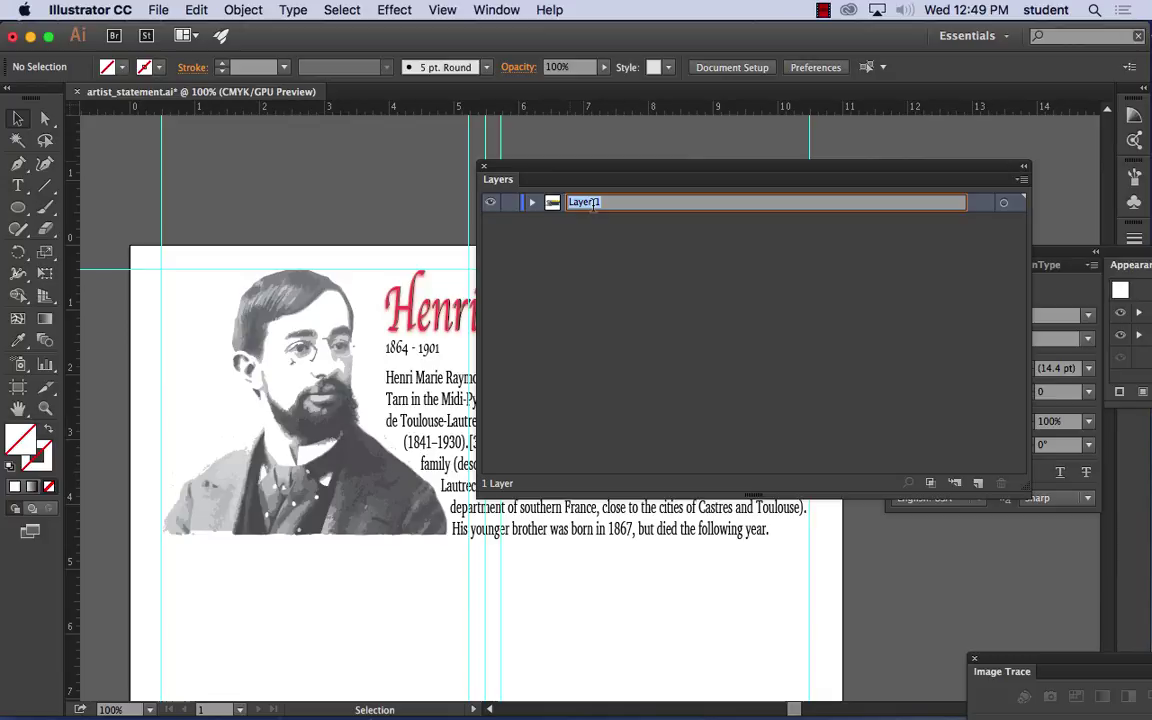
text(top)
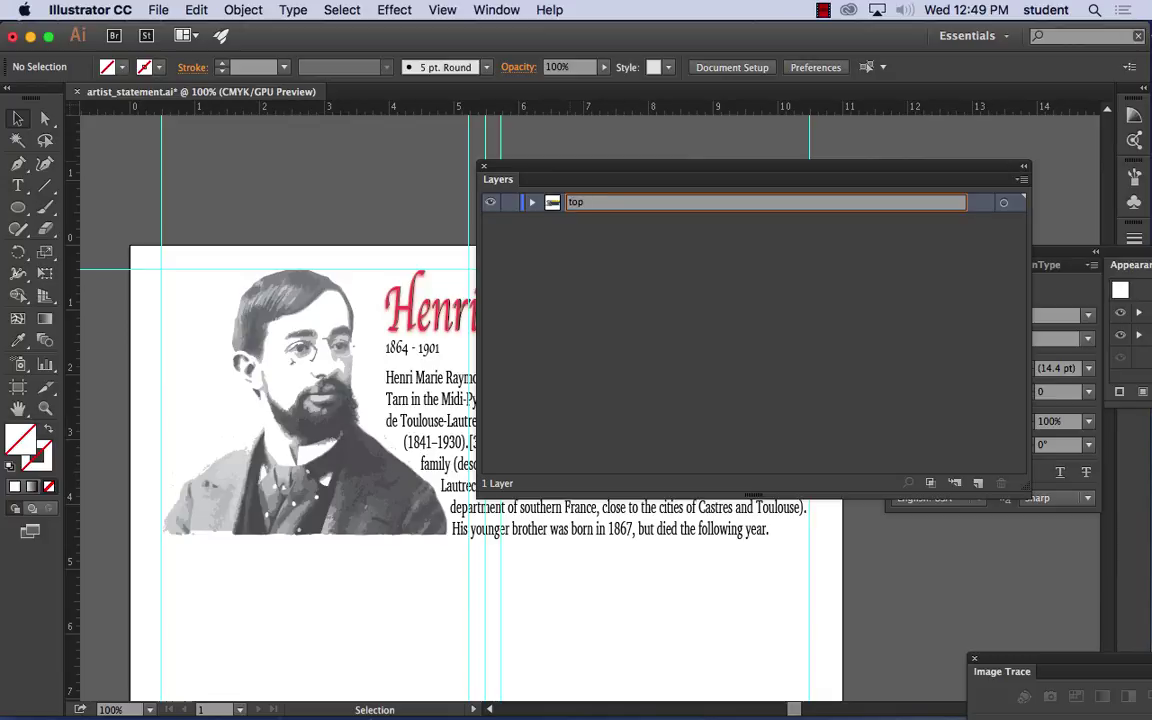
text( design)
key(BackSpace)
key(BackSpace)
key(BackSpace)
key(BackSpace)
key(BackSpace)
key(BackSpace)
key(BackSpace)
key(BackSpace)
key(BackSpace)
key(BackSpace)
text(header)
key(Return)
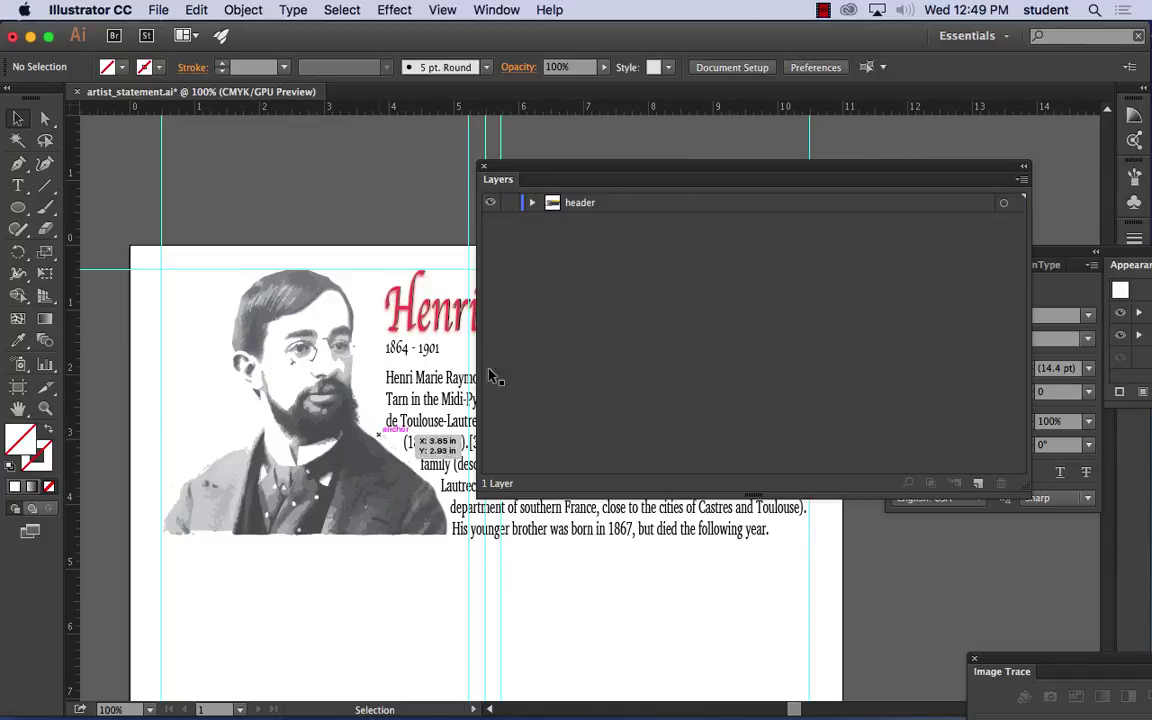
click(508, 204)
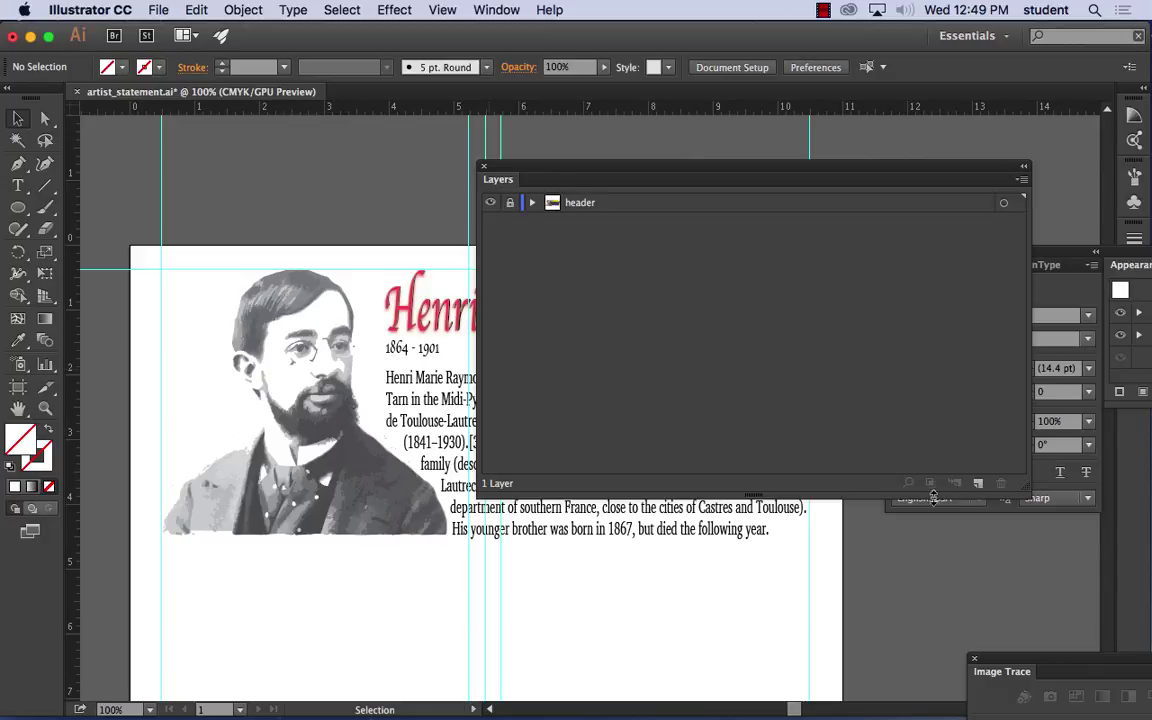
Step: Add a new layer above the header layer and name it "content"
click(978, 483)
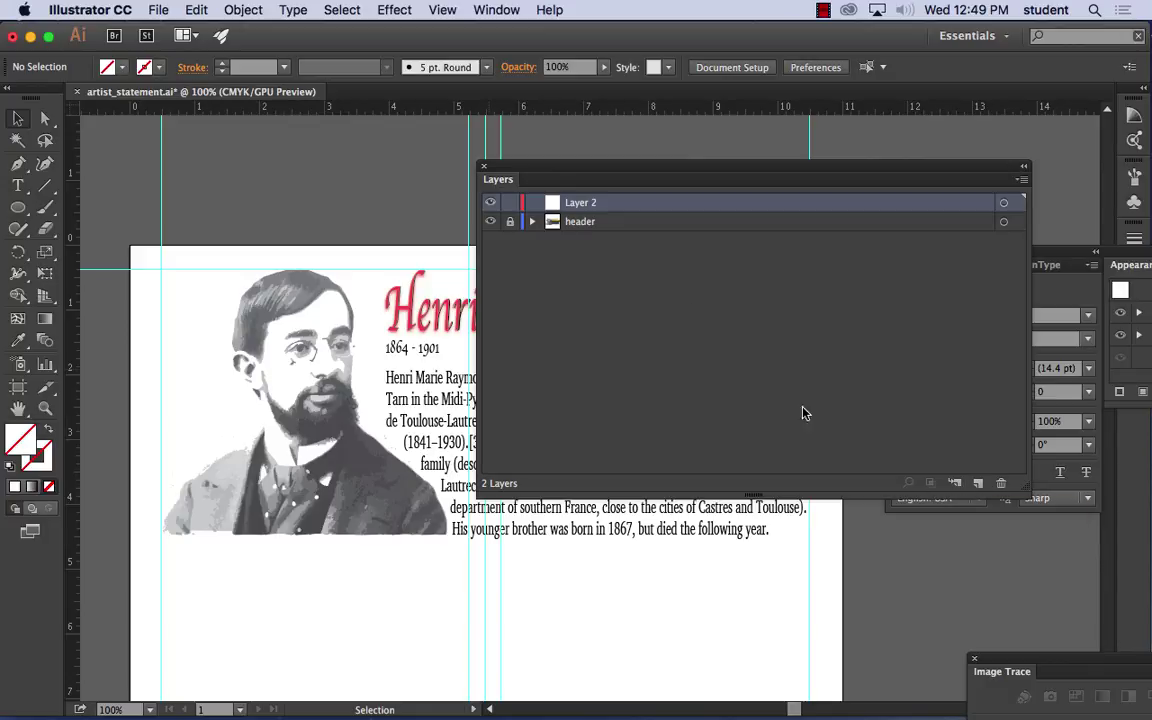
double_click(588, 203)
text(content)
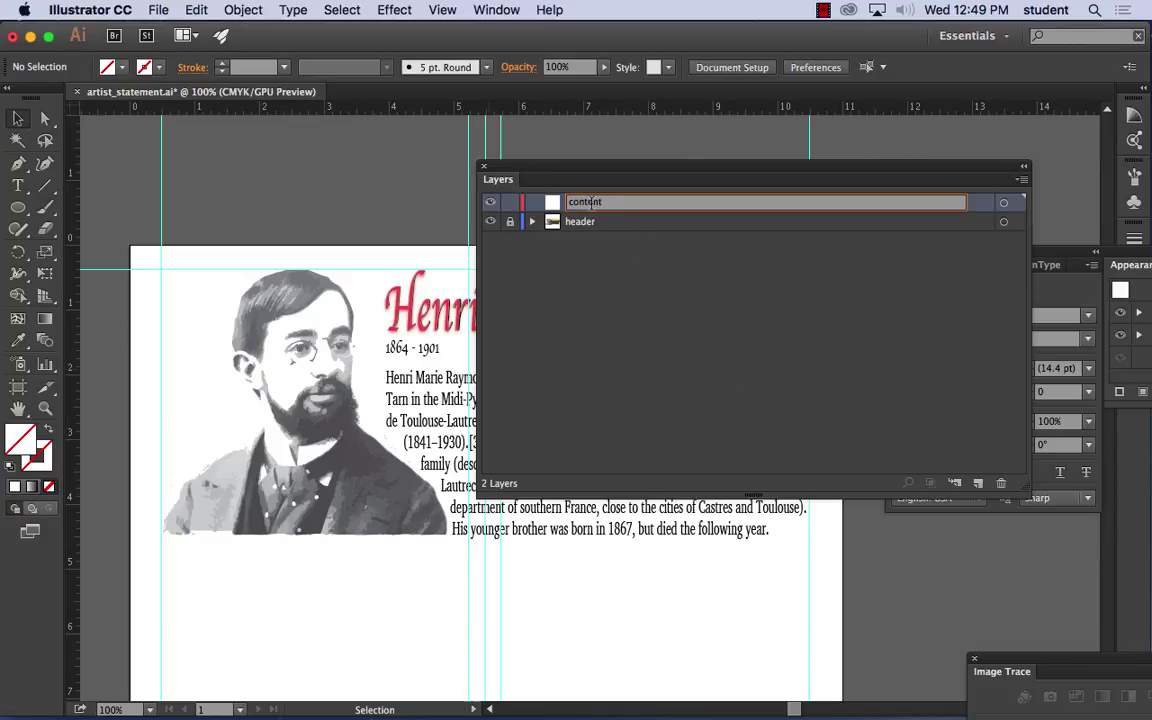
click(565, 258)
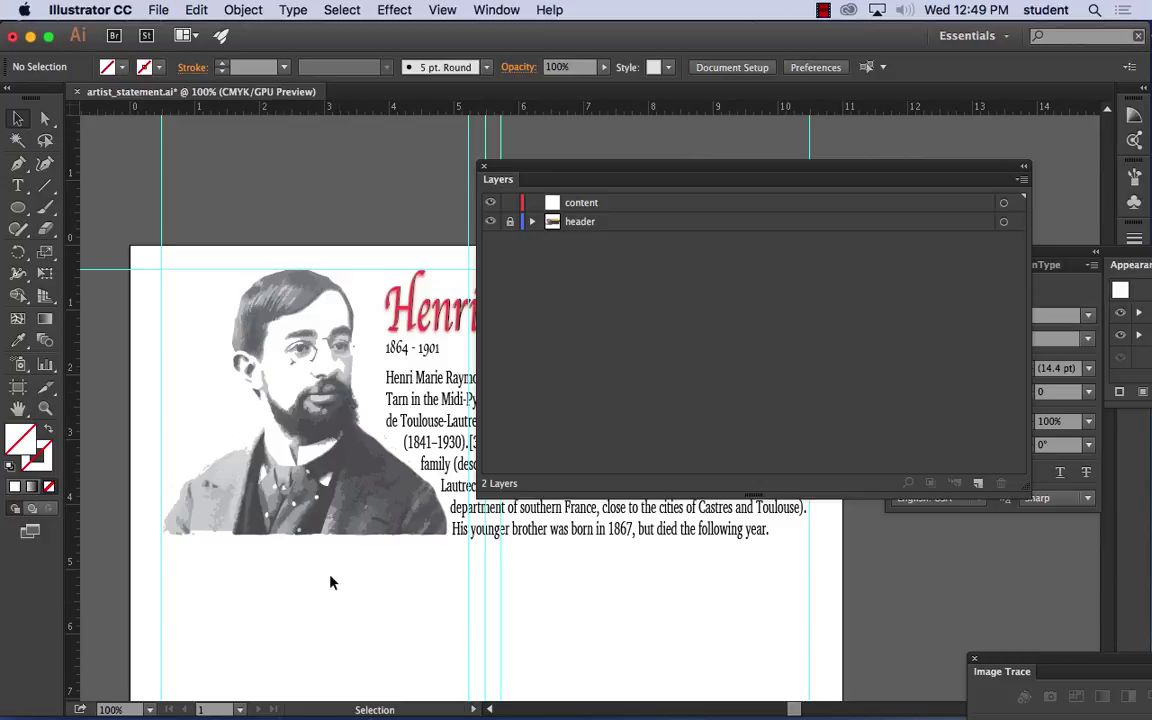
Step: Switch to Firefox with the Google home page and move the browser window so the Illustrator artwork can be reached
drag(329, 581, 257, 252)
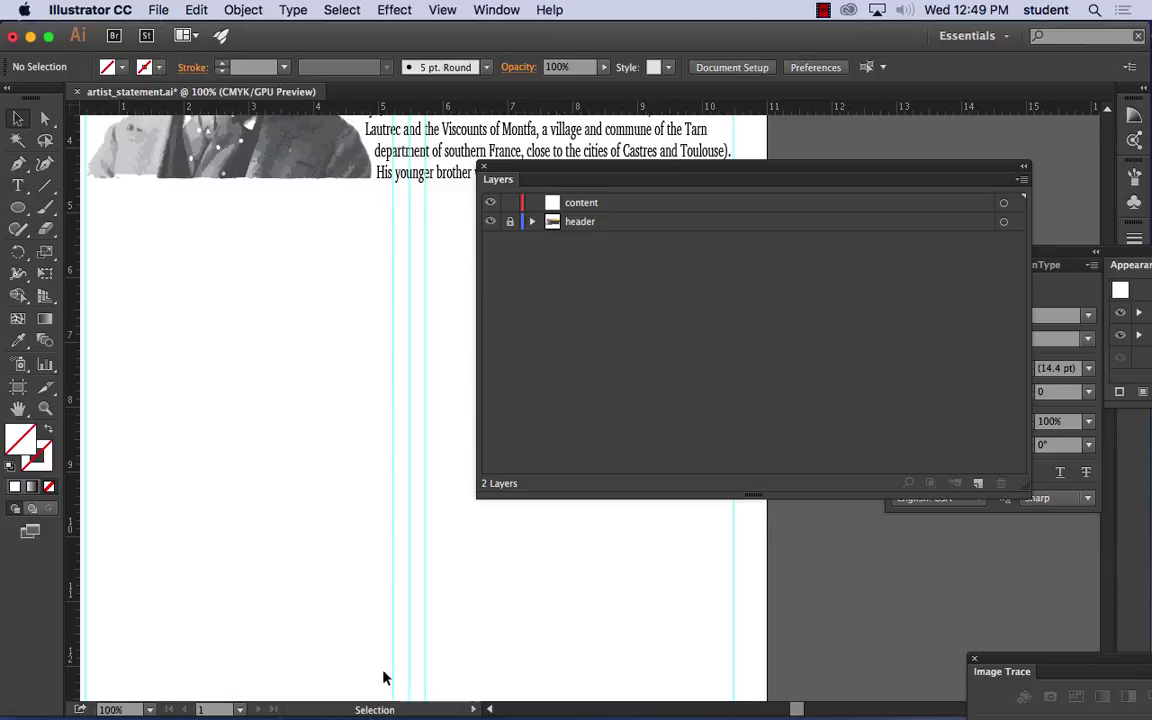
mouse_move(362, 715)
click(563, 688)
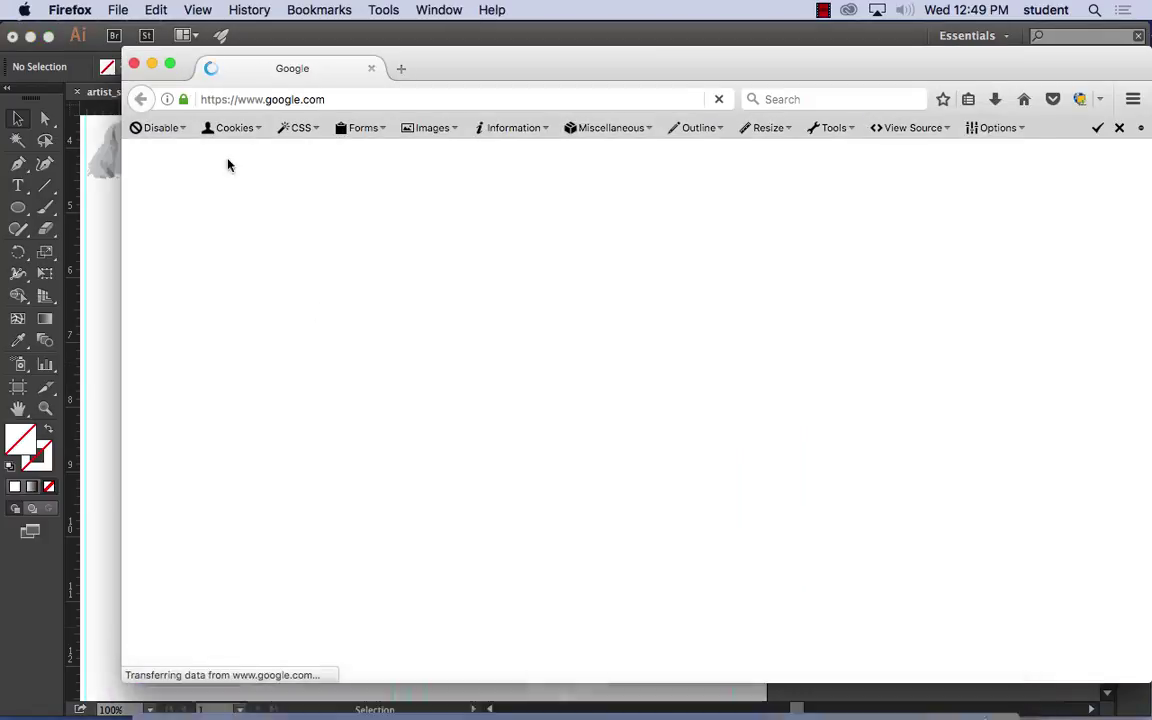
right_click(480, 58)
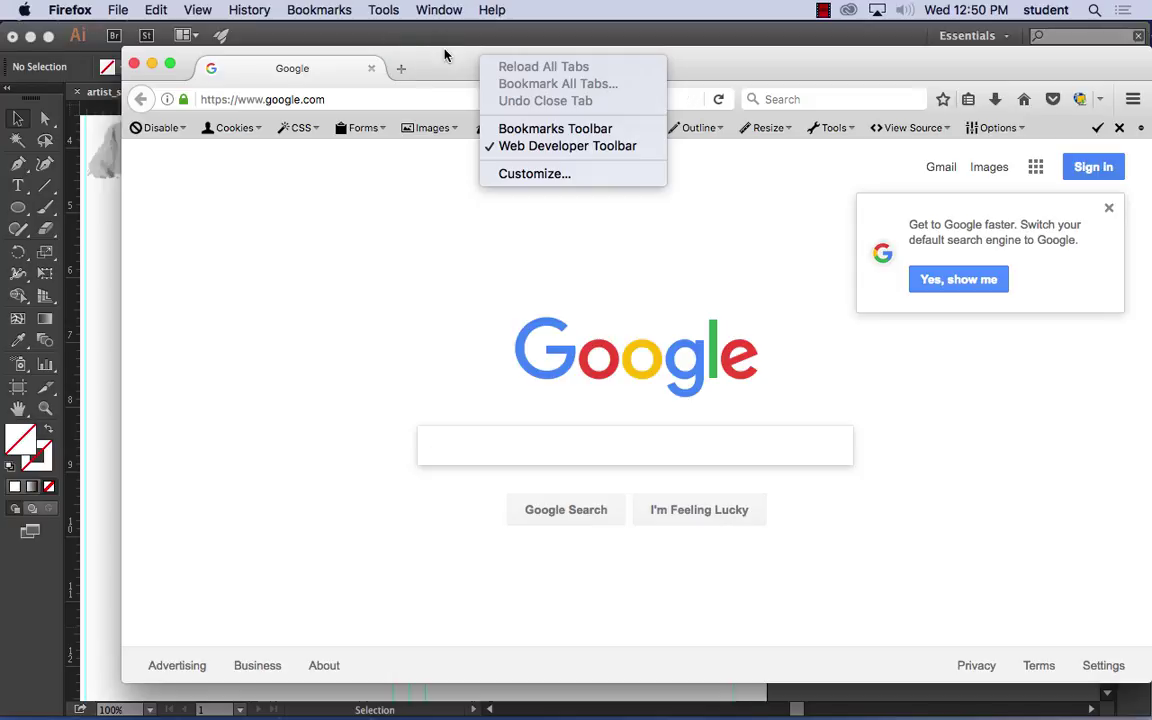
drag(398, 45, 330, 34)
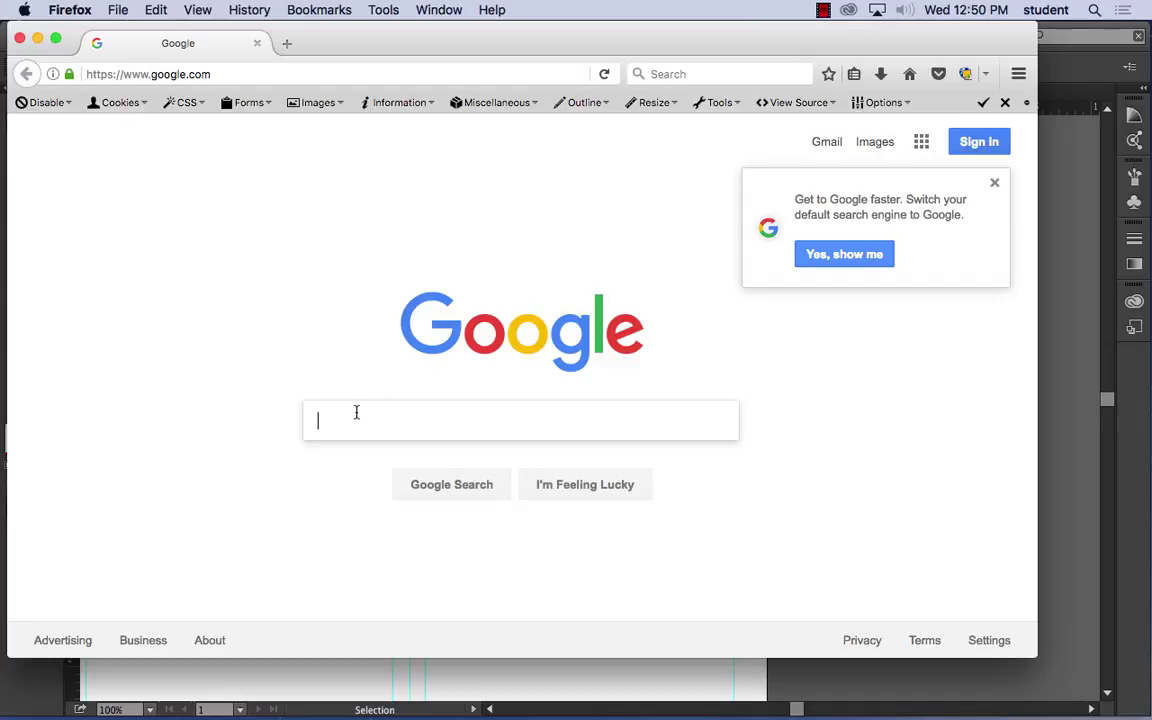
drag(429, 65, 721, 191)
Step: Return to Illustrator and move the floating layers list clear of the header artwork
click(411, 252)
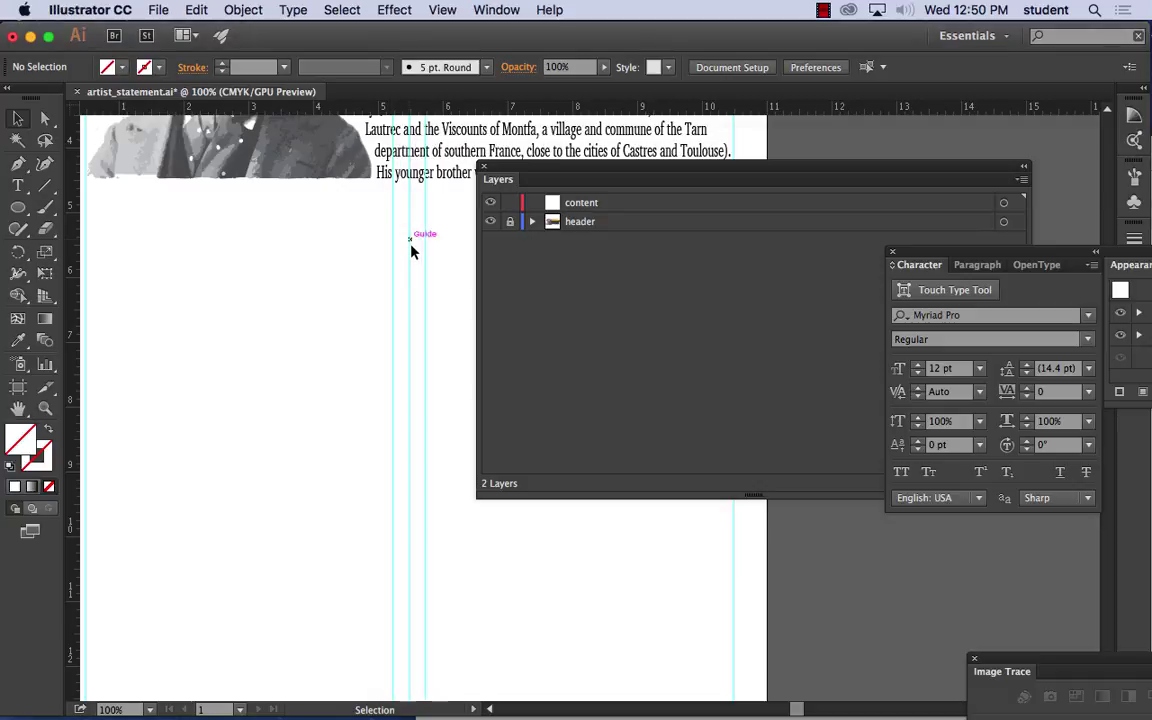
scroll(410, 251, up, 10)
scroll(404, 250, down, 5)
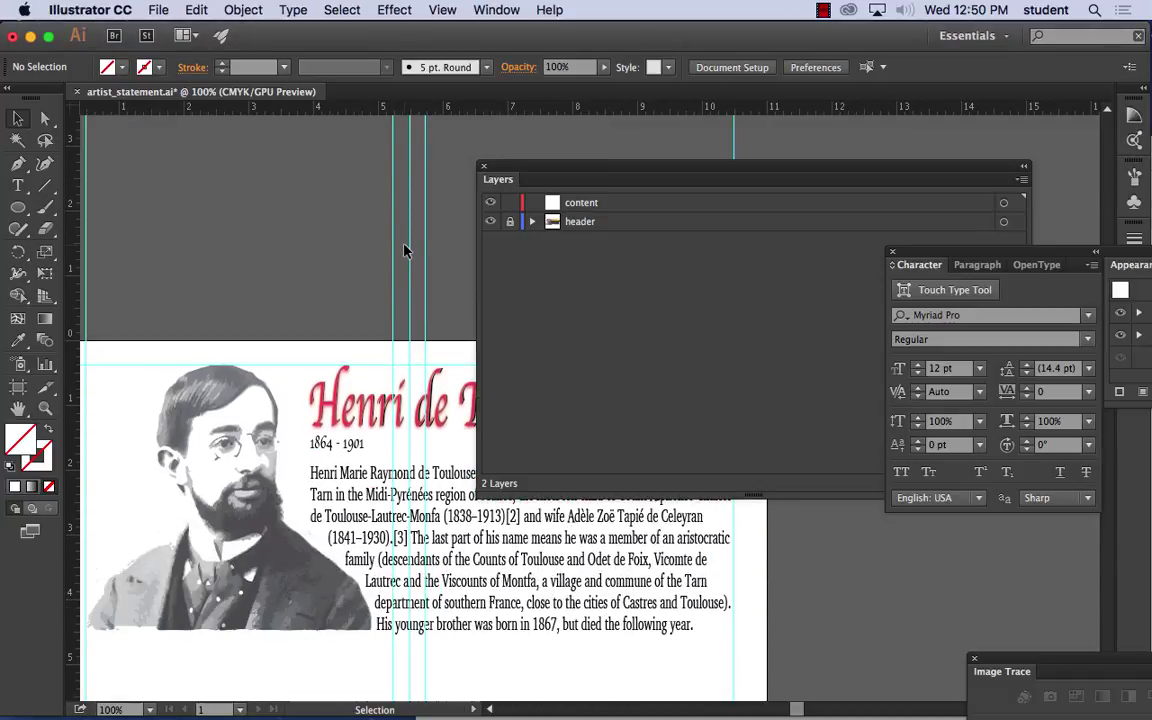
drag(566, 165, 895, 212)
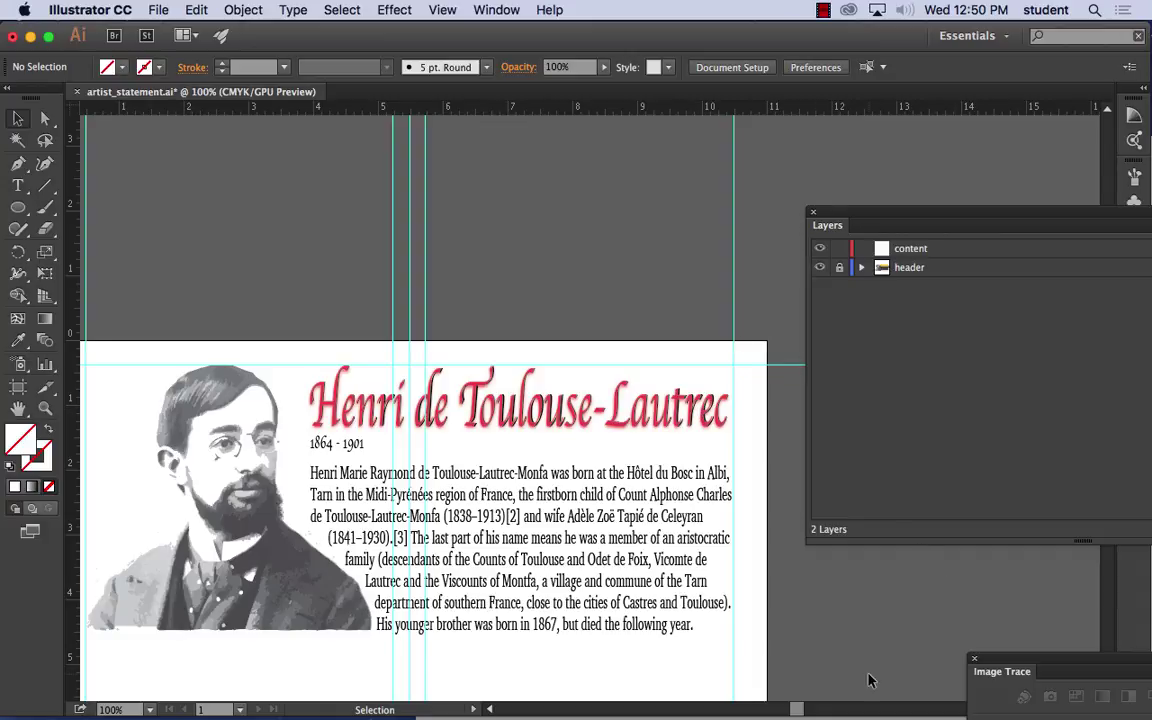
Step: Switch back to Firefox and place its window beside the portrait in the artwork
mouse_move(876, 714)
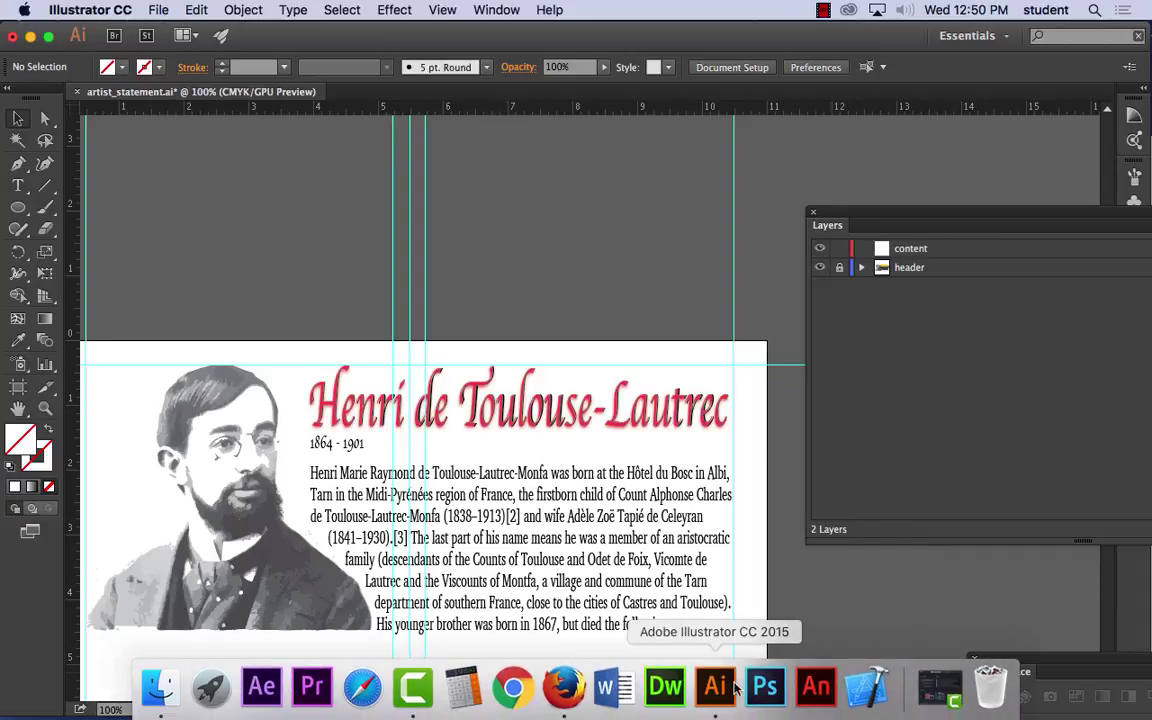
click(563, 688)
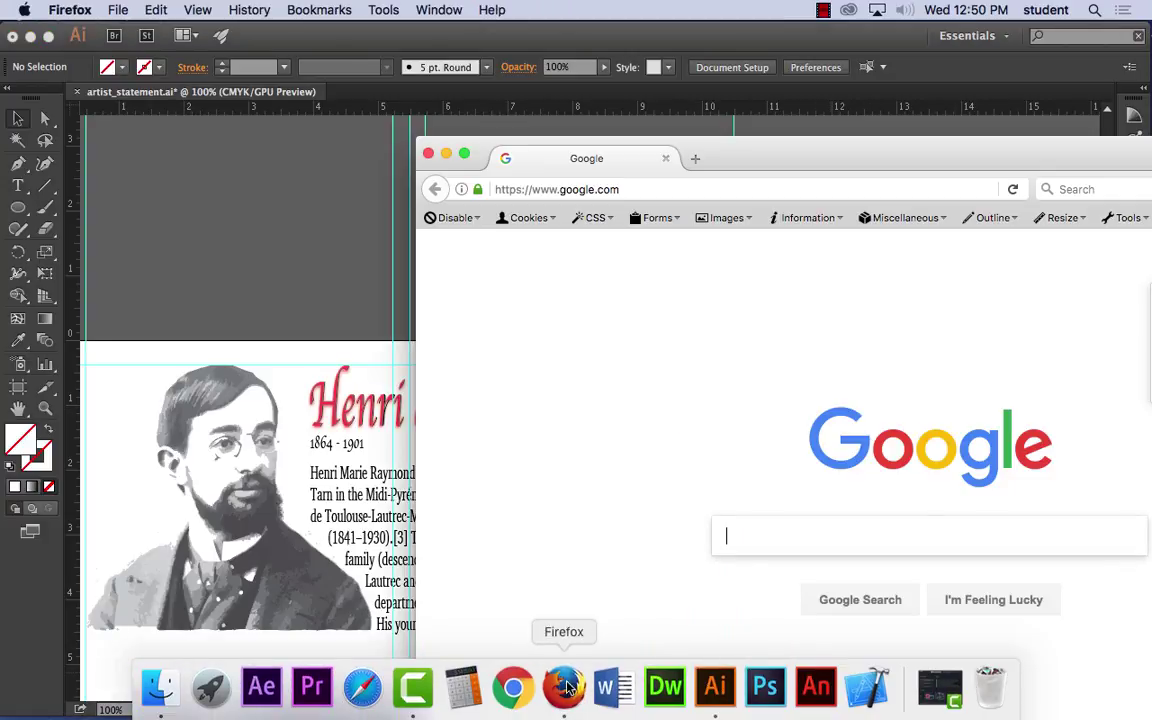
drag(771, 157, 838, 106)
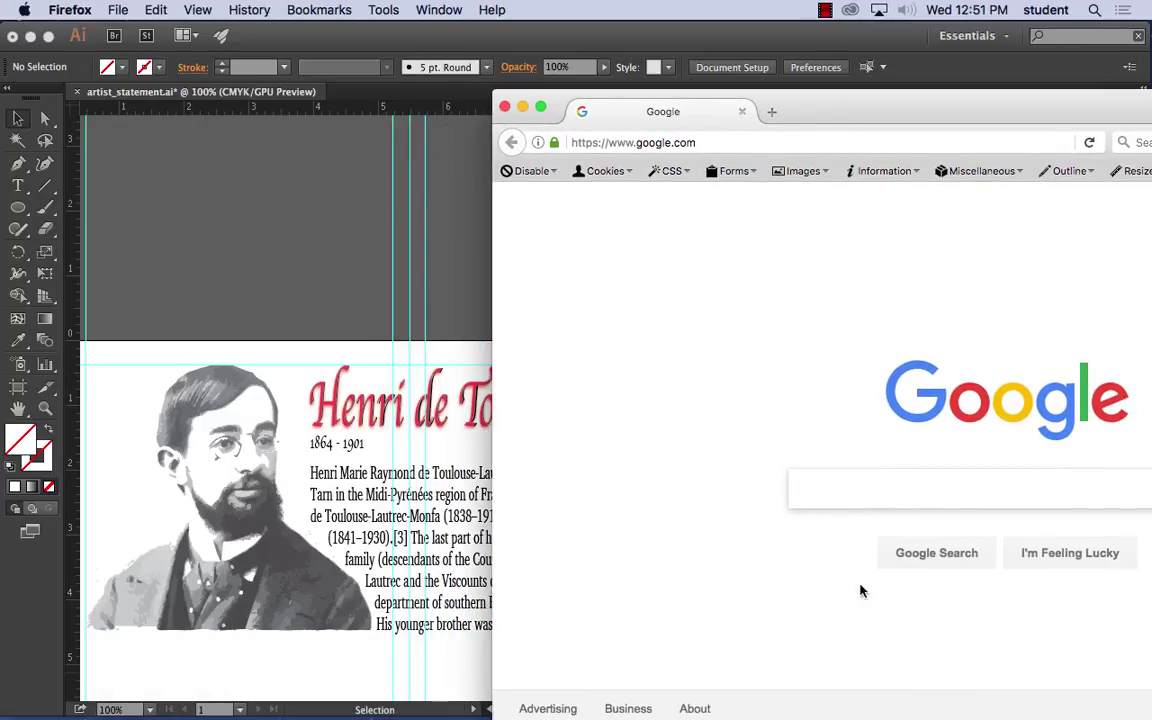
Step: Search Google for "toulouse lautrec"
text(toul)
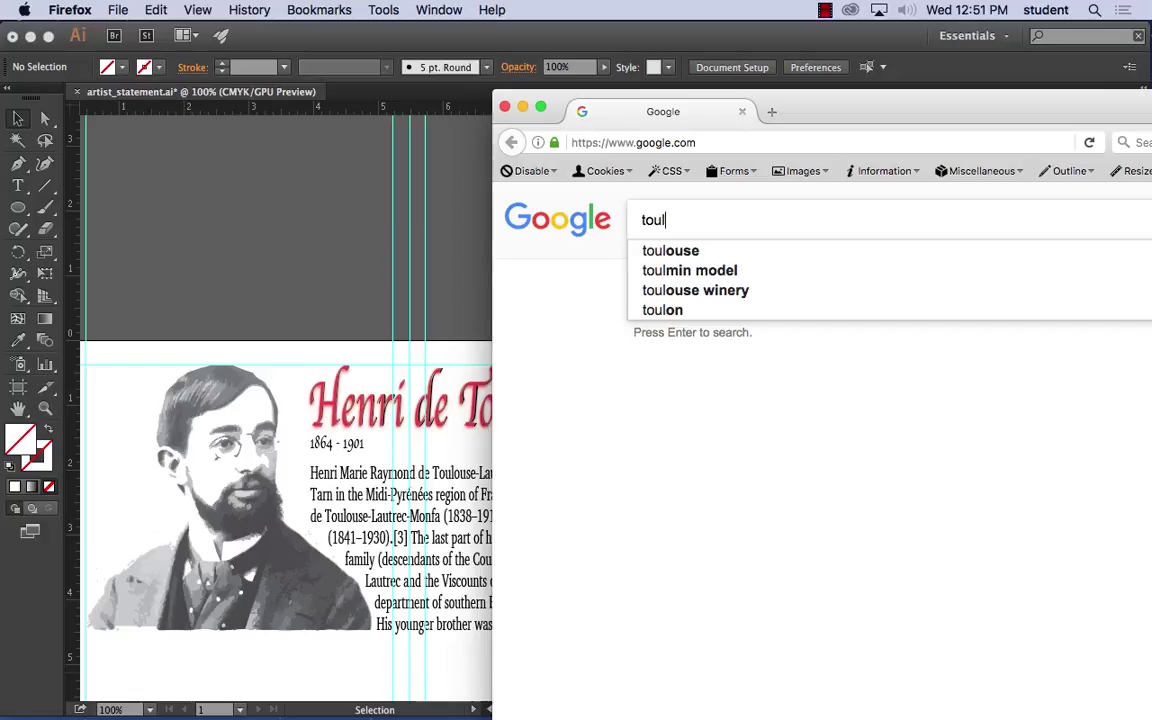
right_click(735, 294)
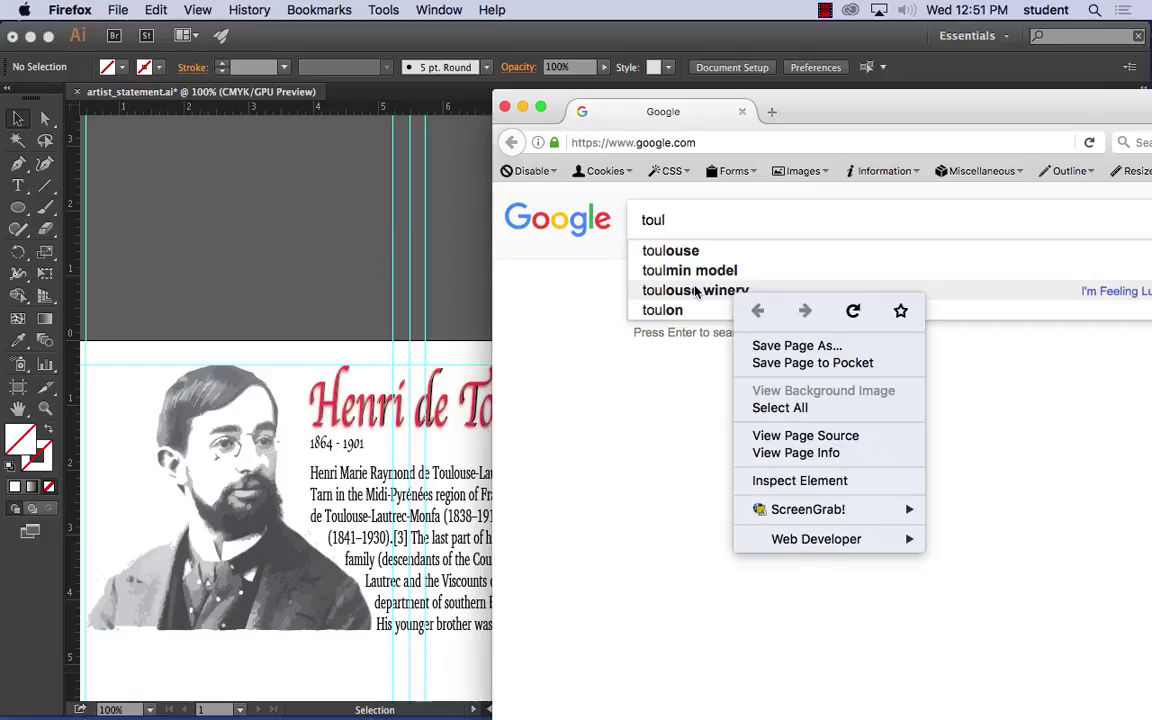
click(697, 291)
click(695, 290)
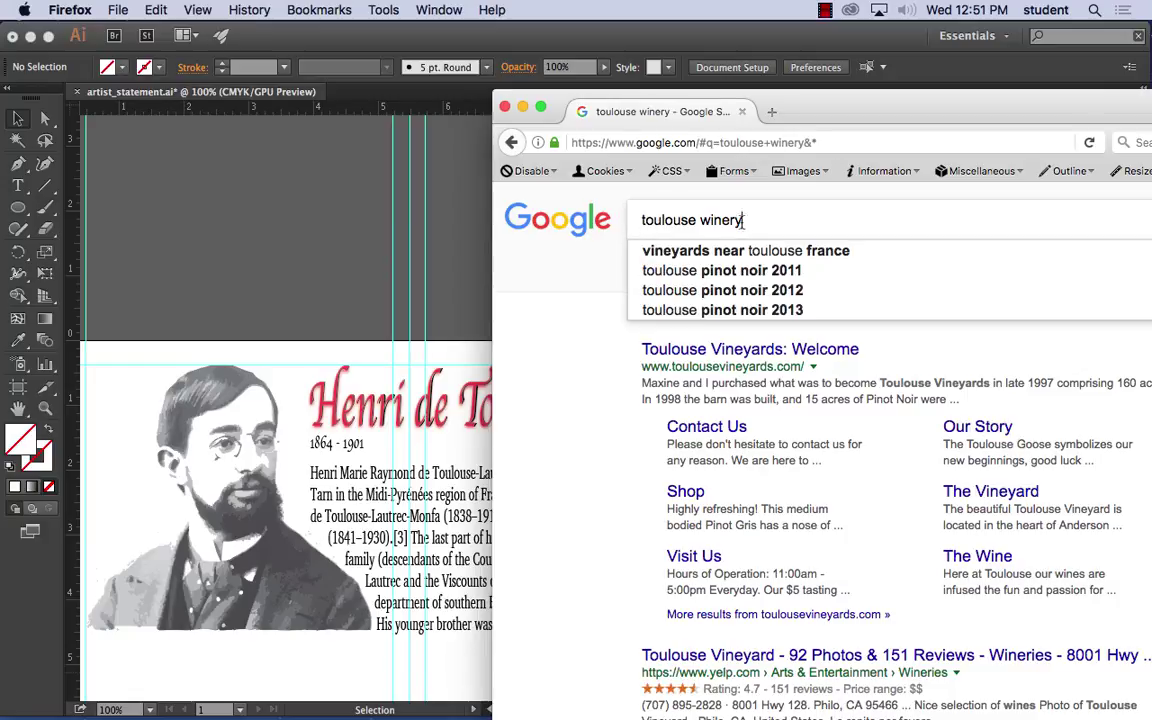
drag(742, 220, 702, 221)
text(lu)
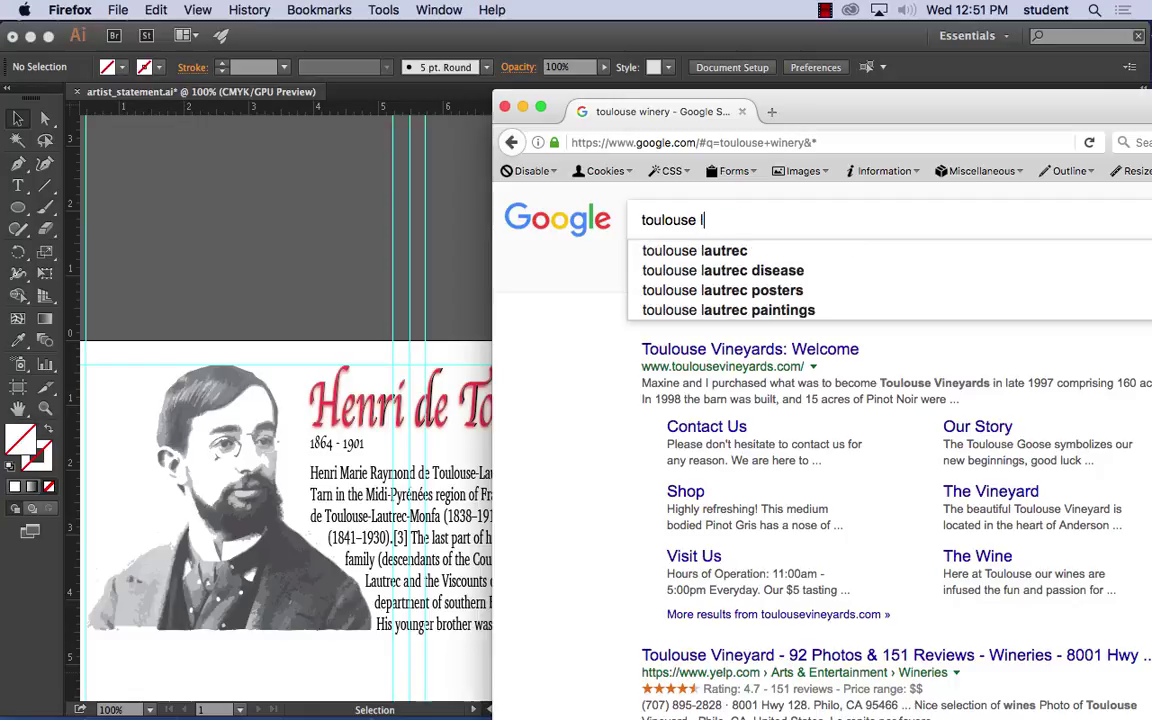
click(722, 253)
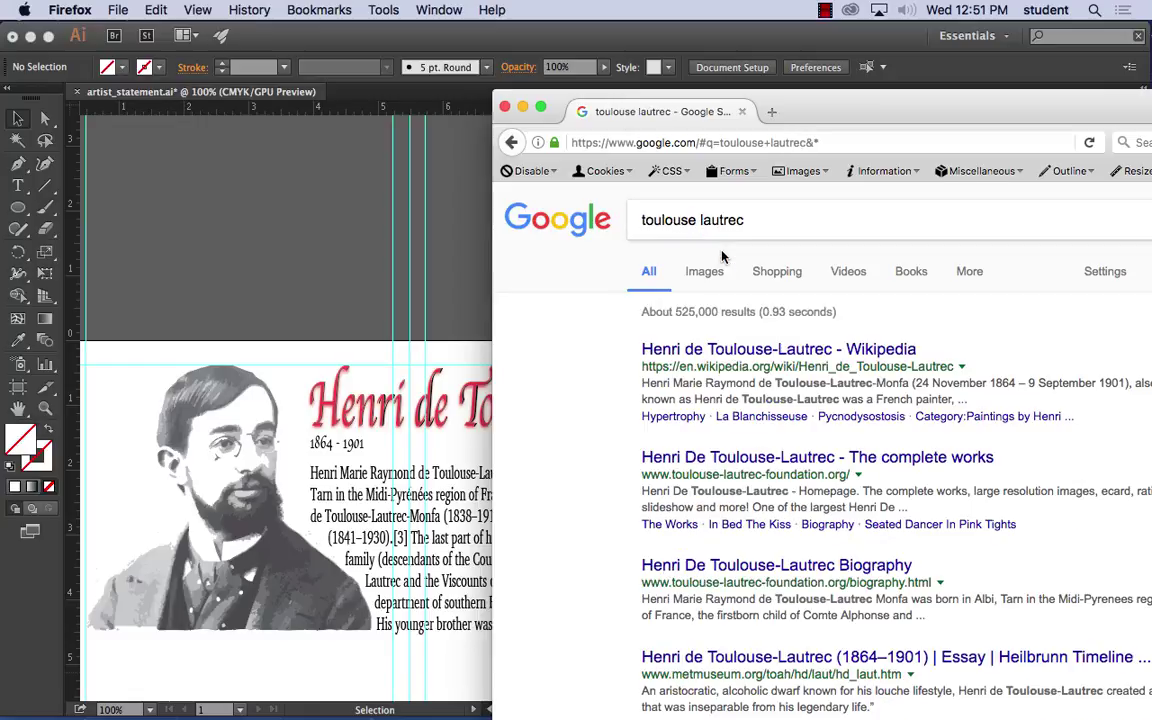
Step: Bring the whole browser window into view and switch the "toulouse lautrec" search to image results
drag(809, 106, 420, 50)
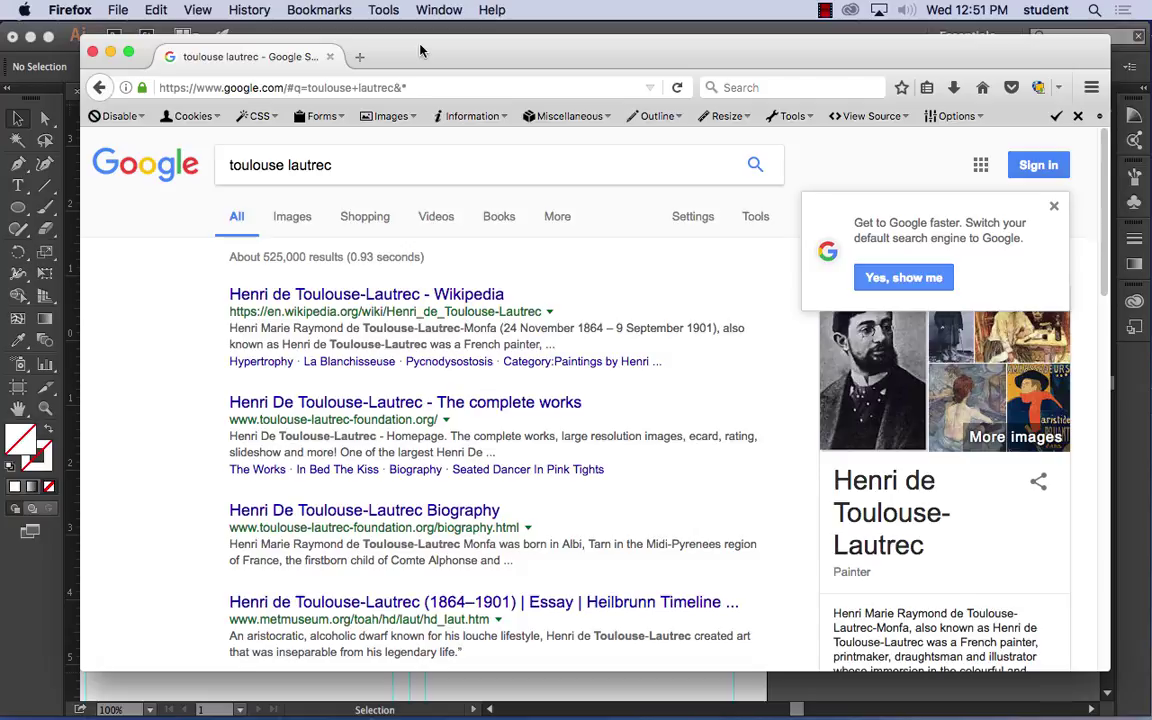
click(289, 219)
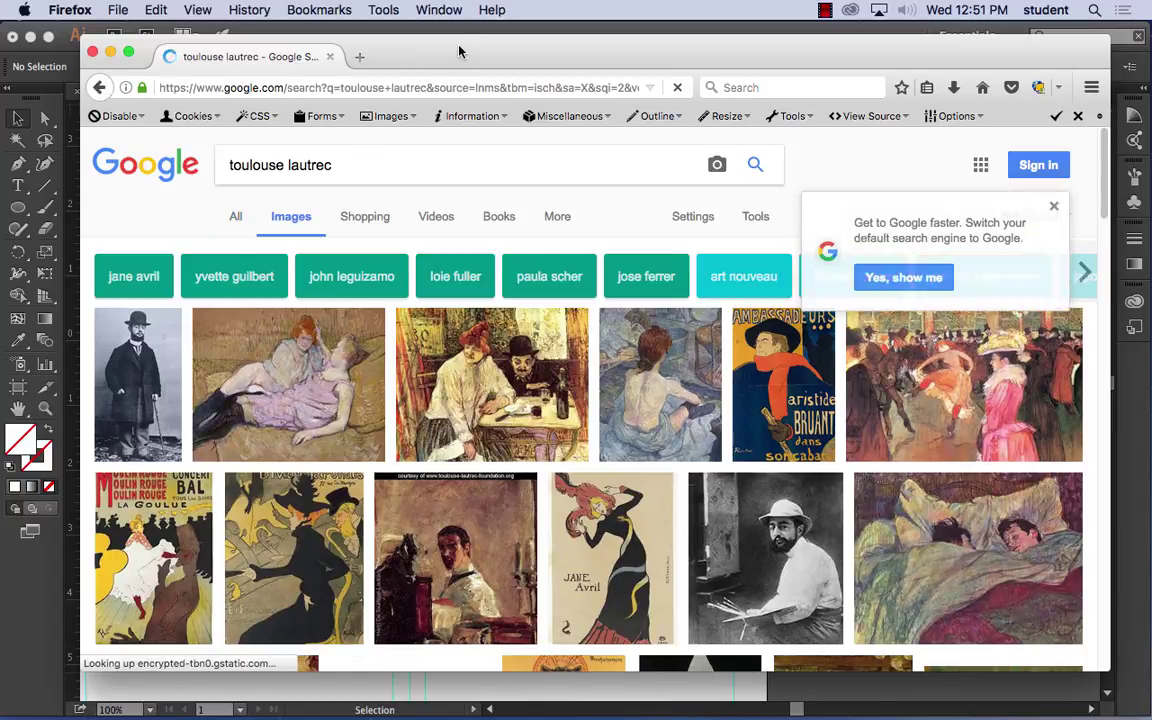
drag(460, 49, 419, 41)
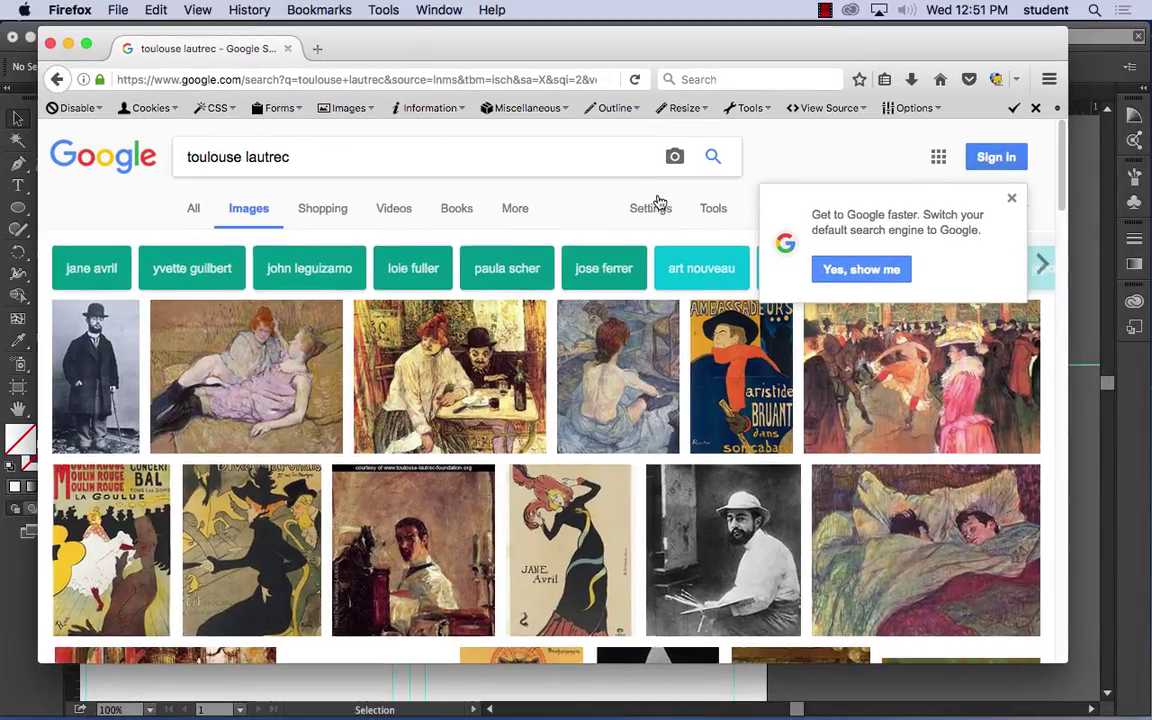
Step: Filter the image results by size to those larger than 4 MP (2272×1704)
click(714, 212)
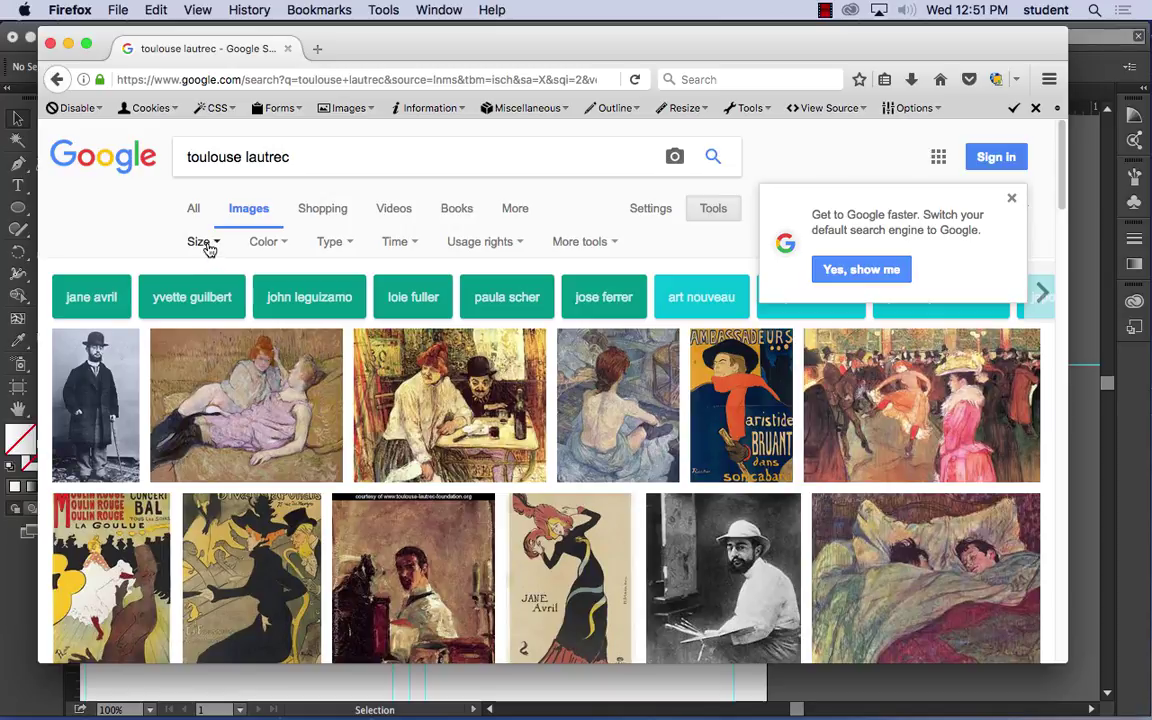
click(205, 243)
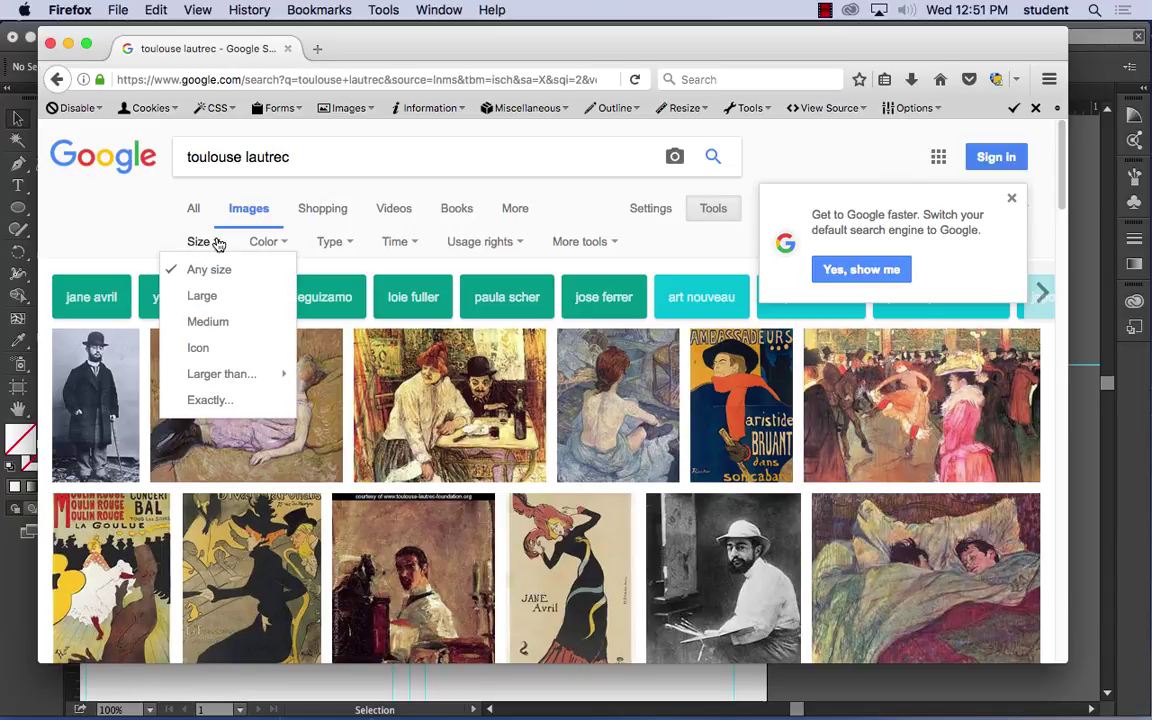
mouse_move(231, 375)
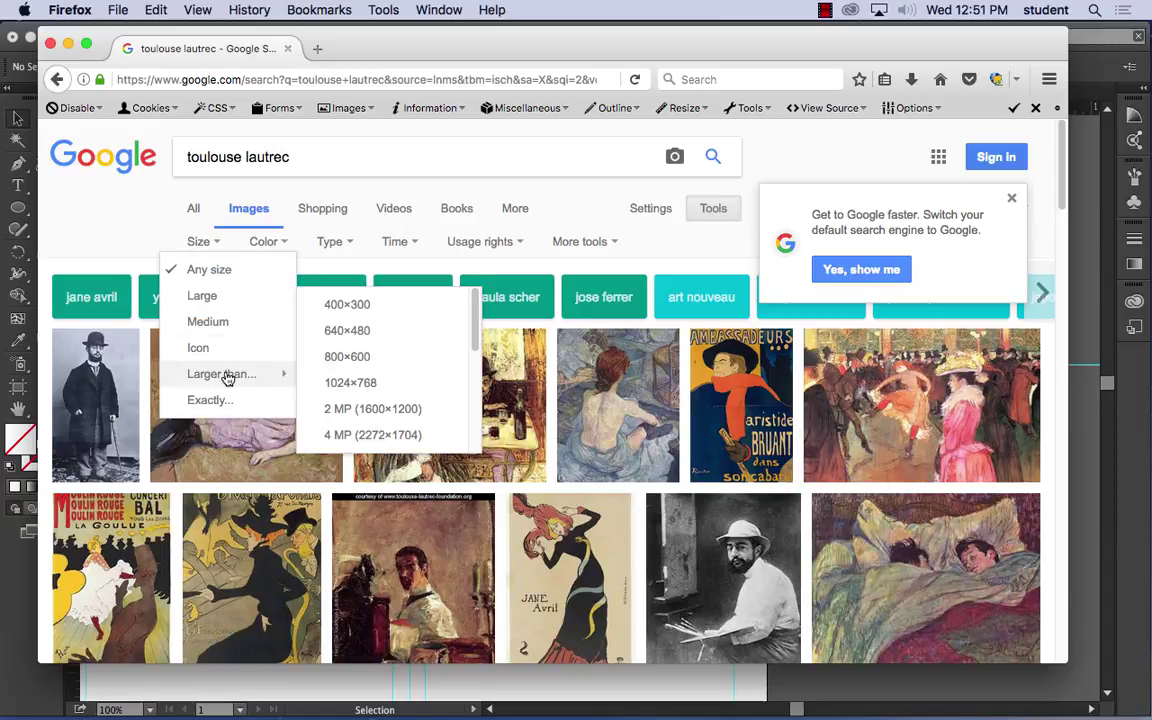
click(399, 437)
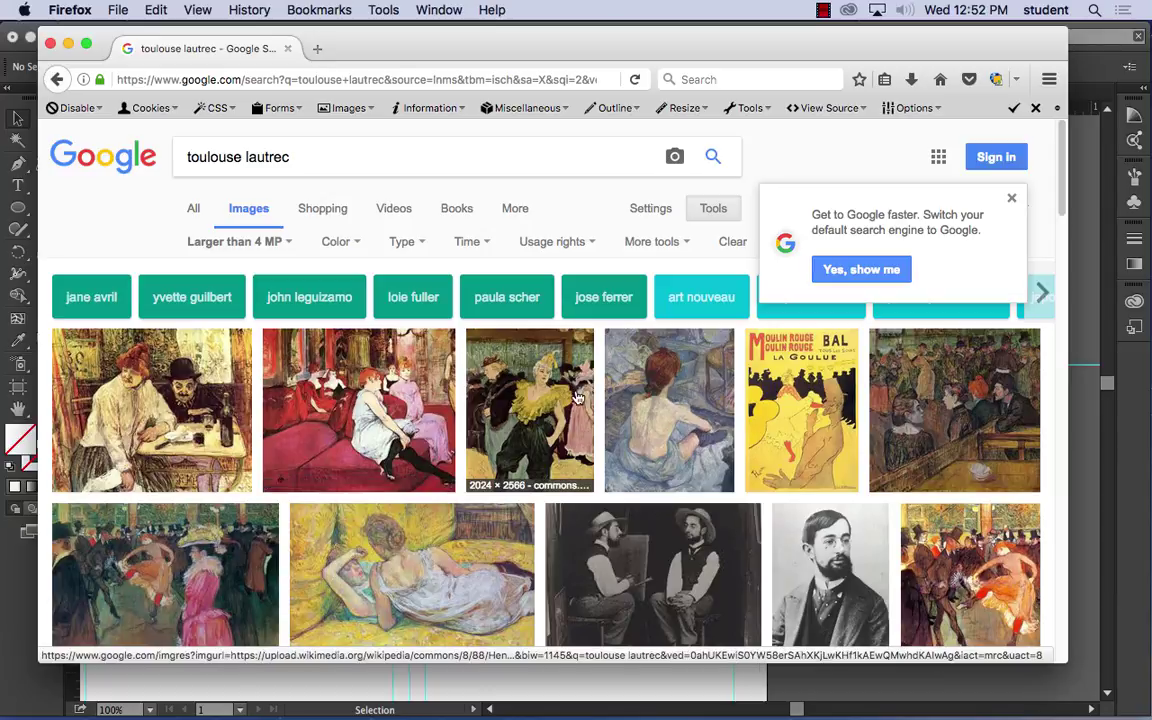
Step: Save the yellow Moulin Rouge La Goulue poster image to the Desktop under its suggested file name, Henri_de_Toulouse-Lautrec_049
click(843, 413)
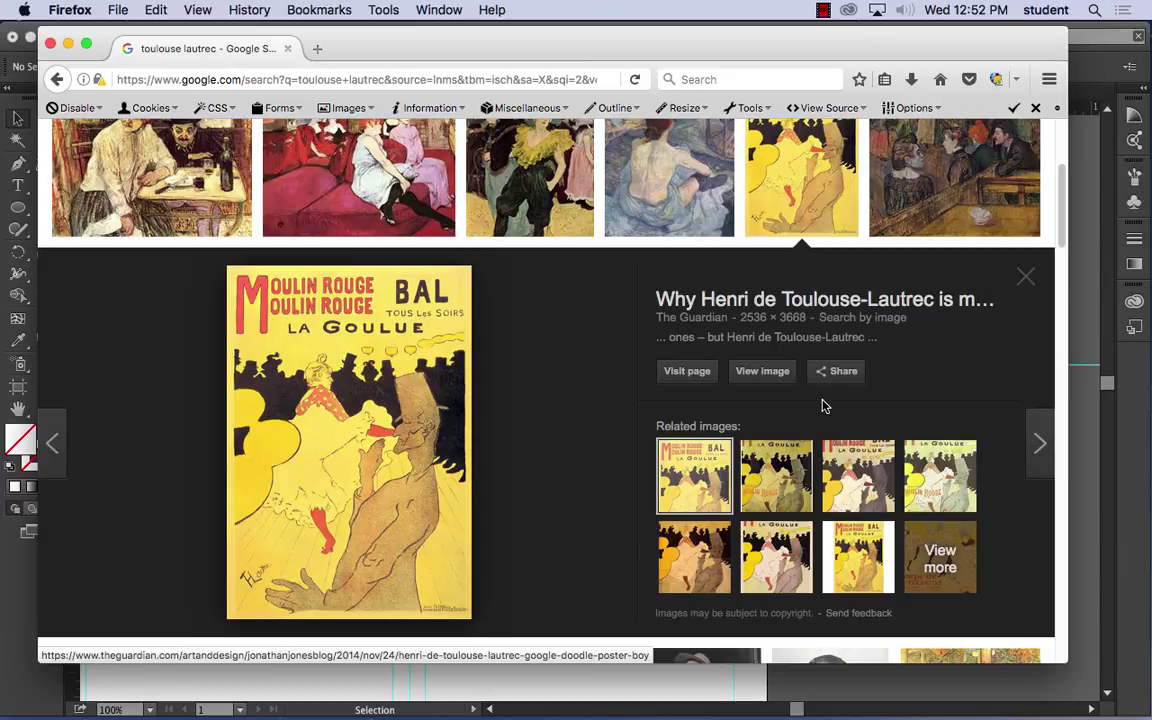
right_click(375, 368)
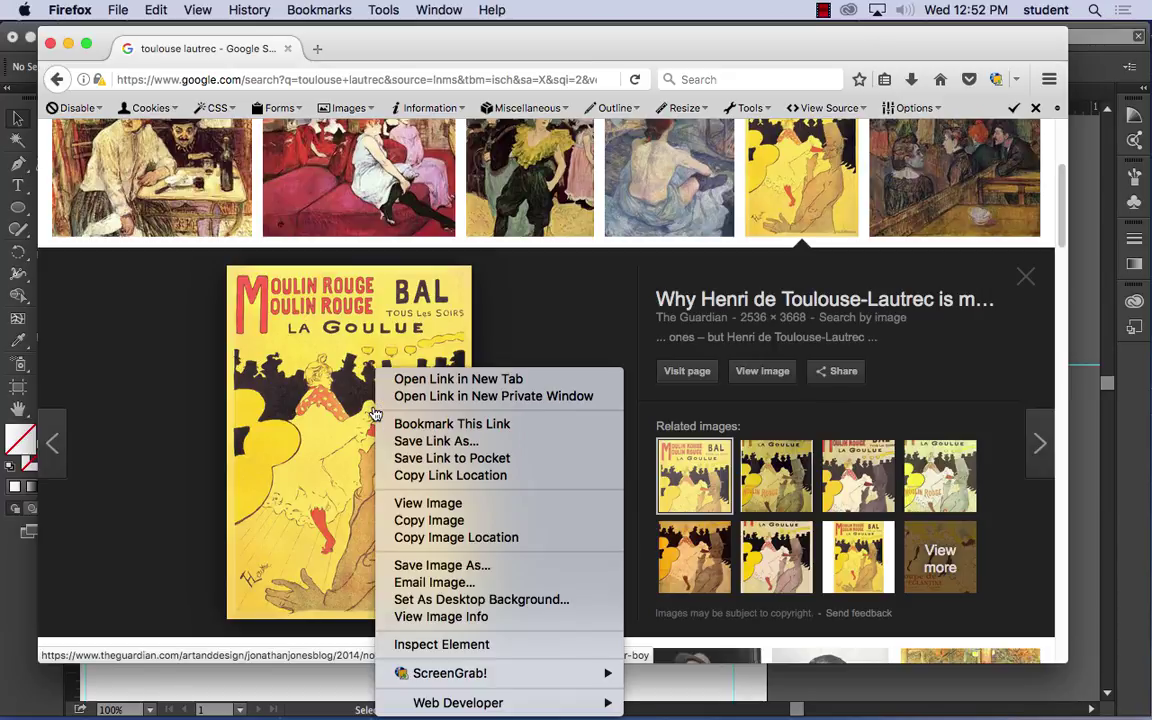
click(475, 566)
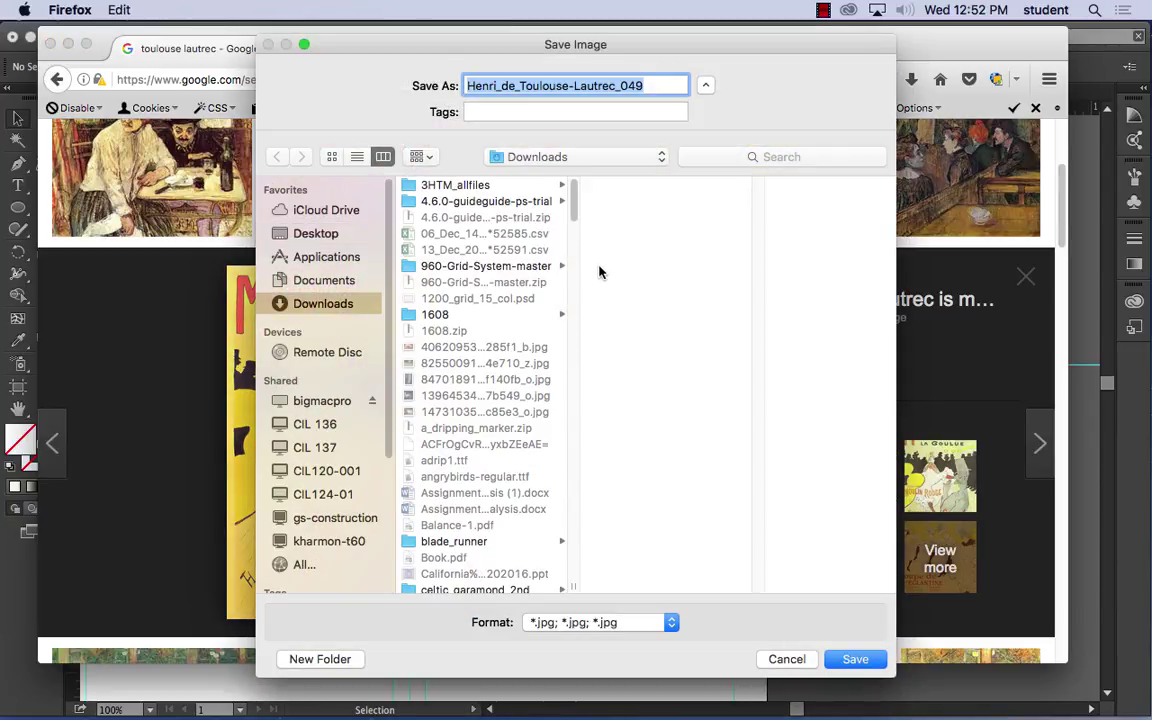
click(323, 235)
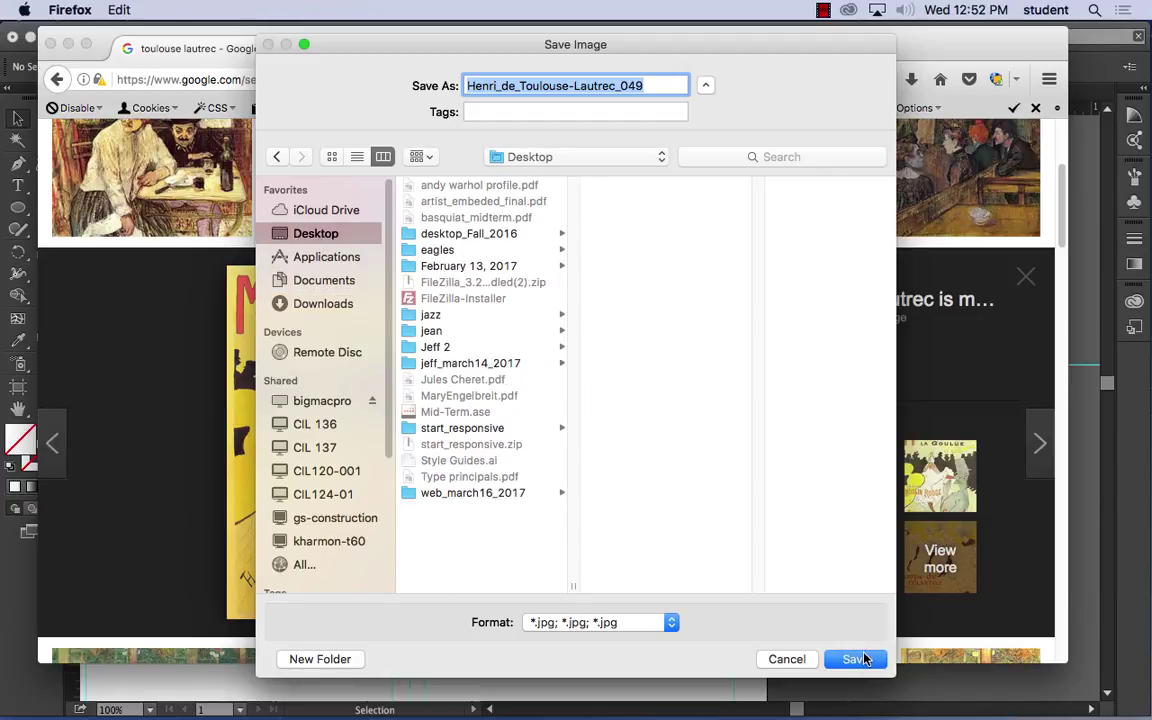
click(856, 659)
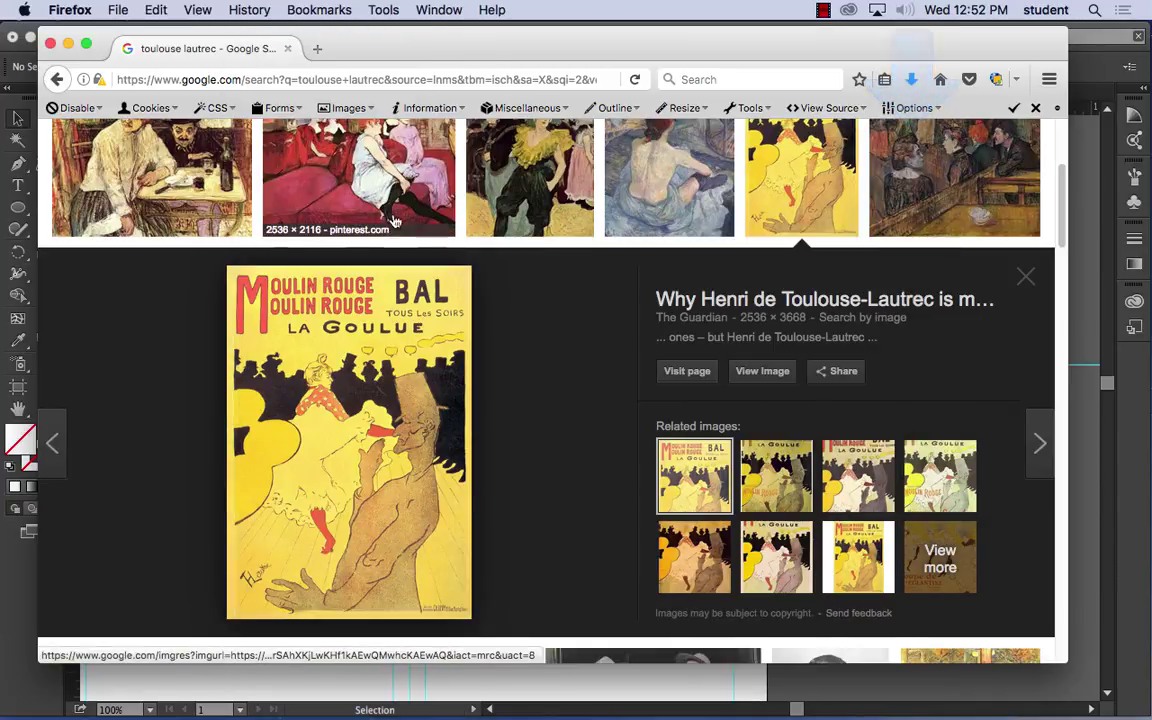
Step: Save the painting of the woman and the man in a bowler hat at a table to the Desktop as "table"
scroll(357, 293, up, 5)
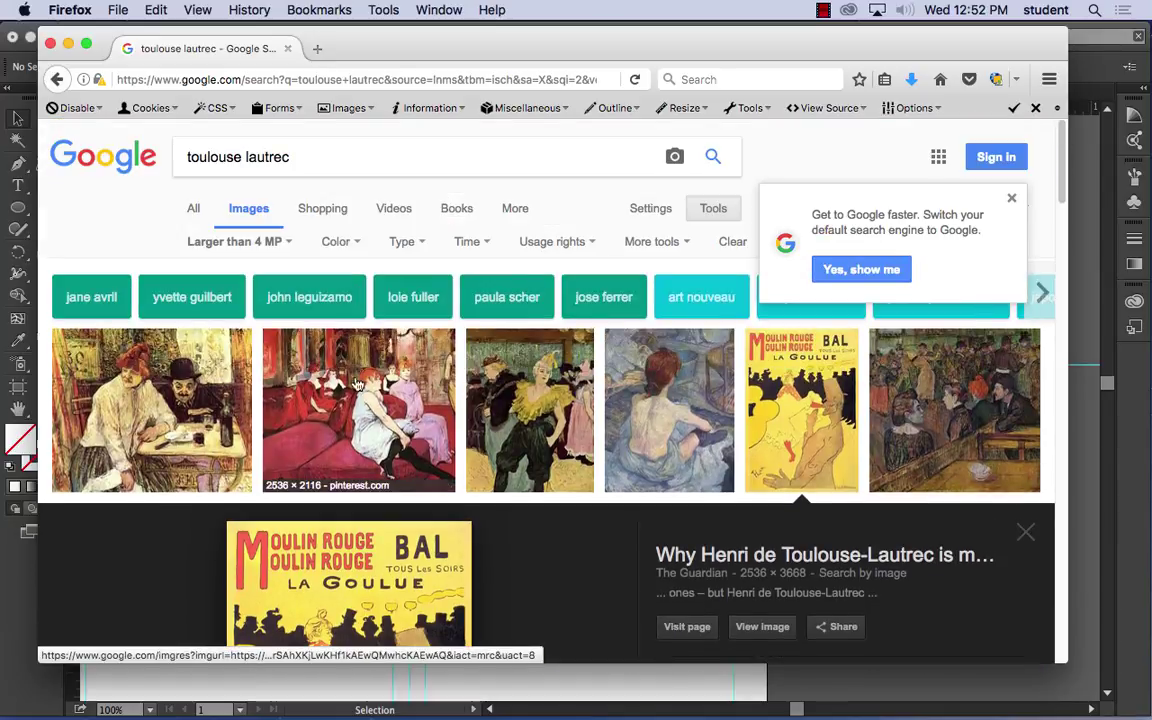
click(185, 388)
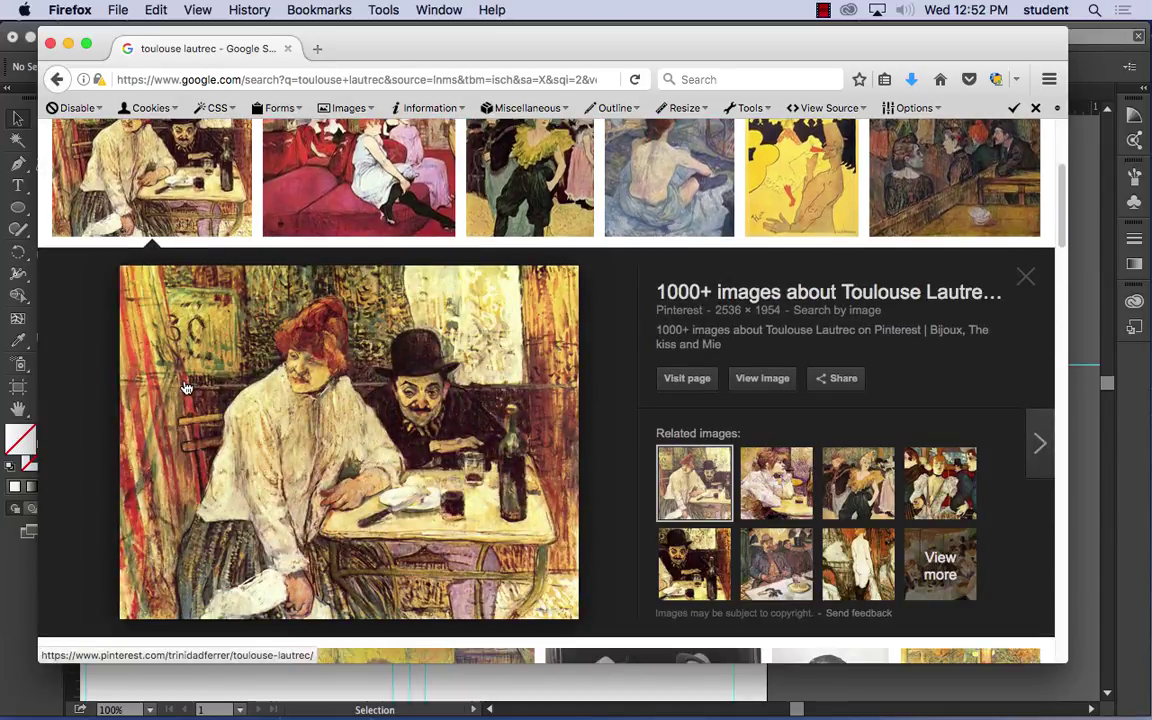
right_click(367, 362)
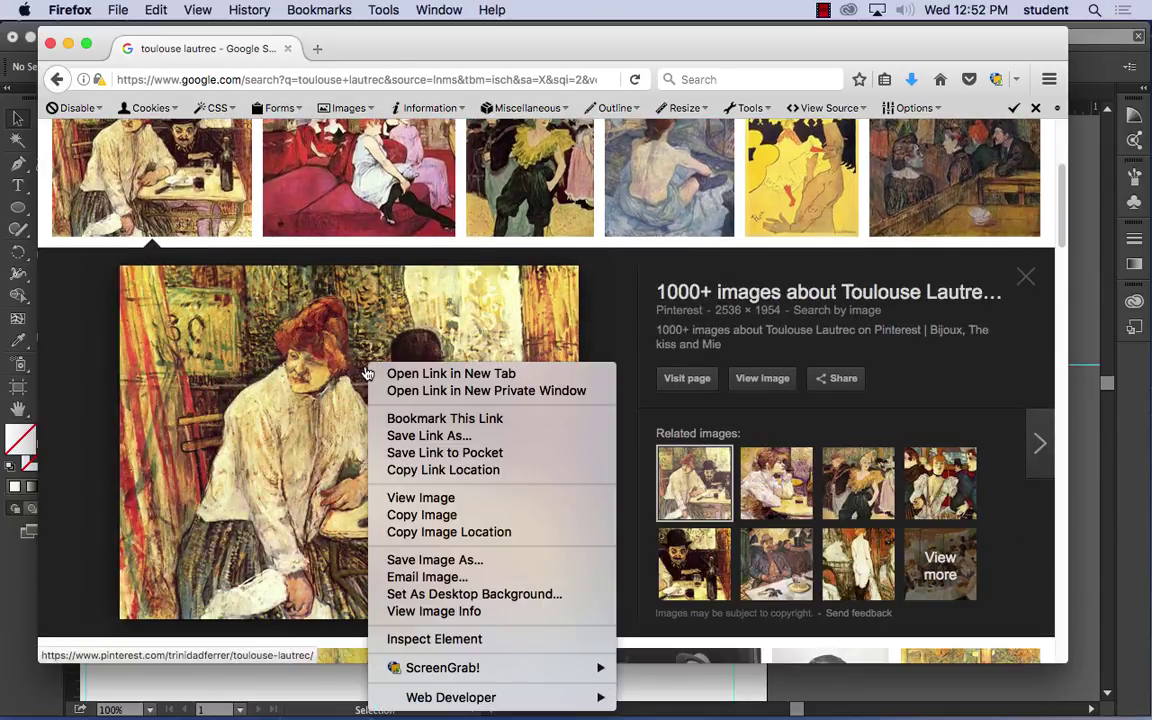
click(445, 559)
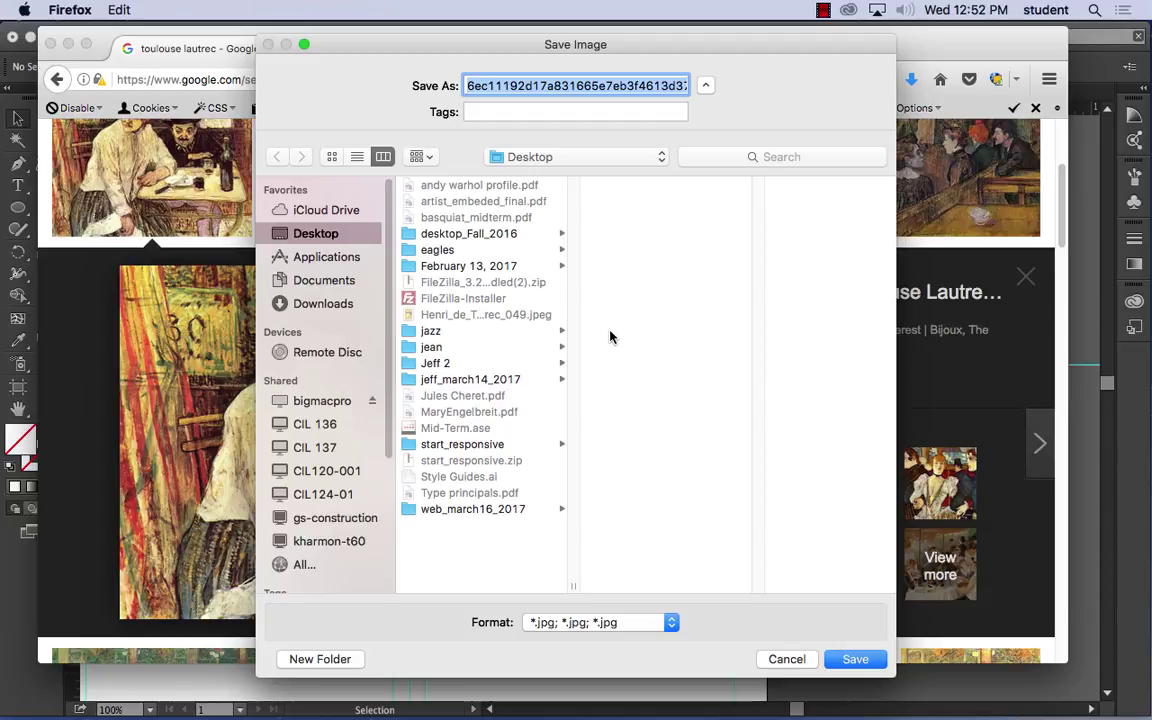
text(table)
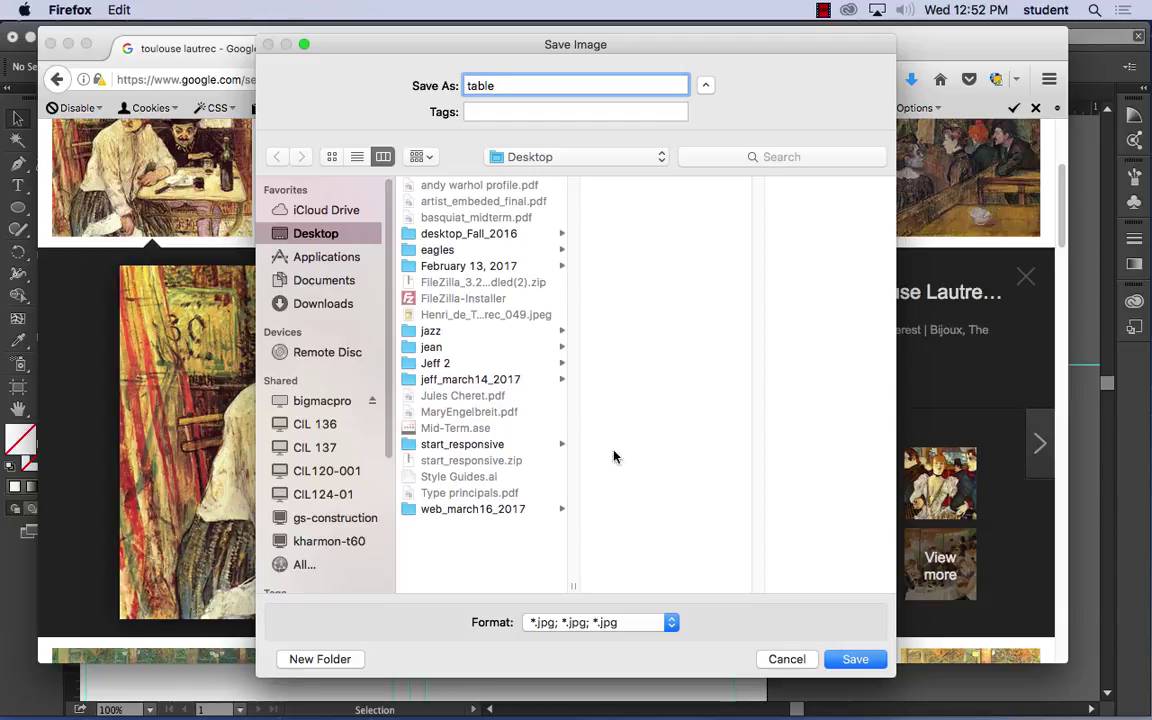
click(848, 659)
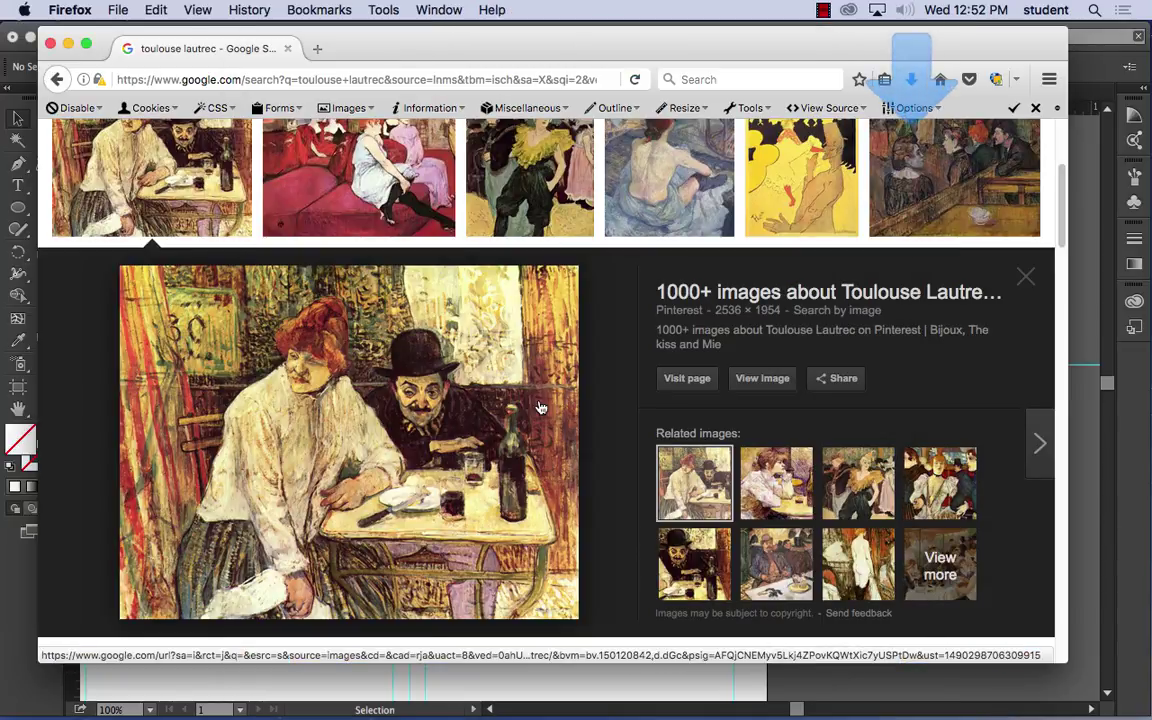
Step: Find the paler 2003 × 3000 version of the Reine de Joie poster and save it to the Desktop as "poster"
scroll(540, 408, down, 5)
scroll(540, 406, down, 3)
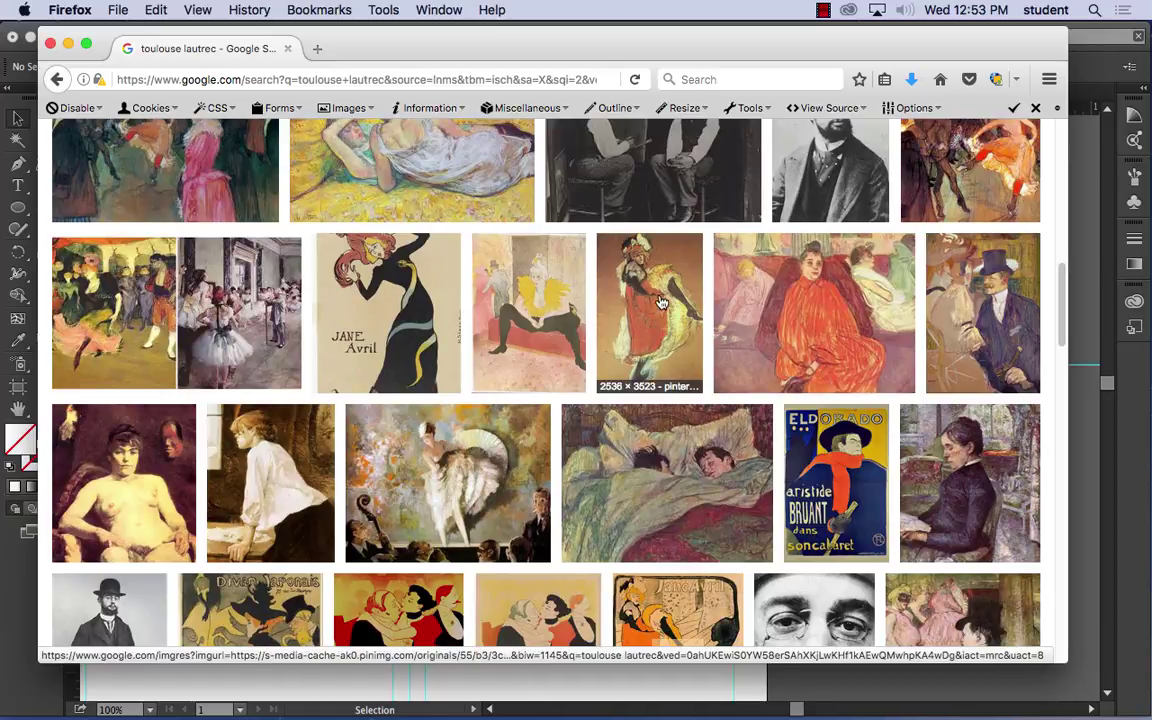
scroll(545, 330, down, 1)
scroll(545, 330, down, 5)
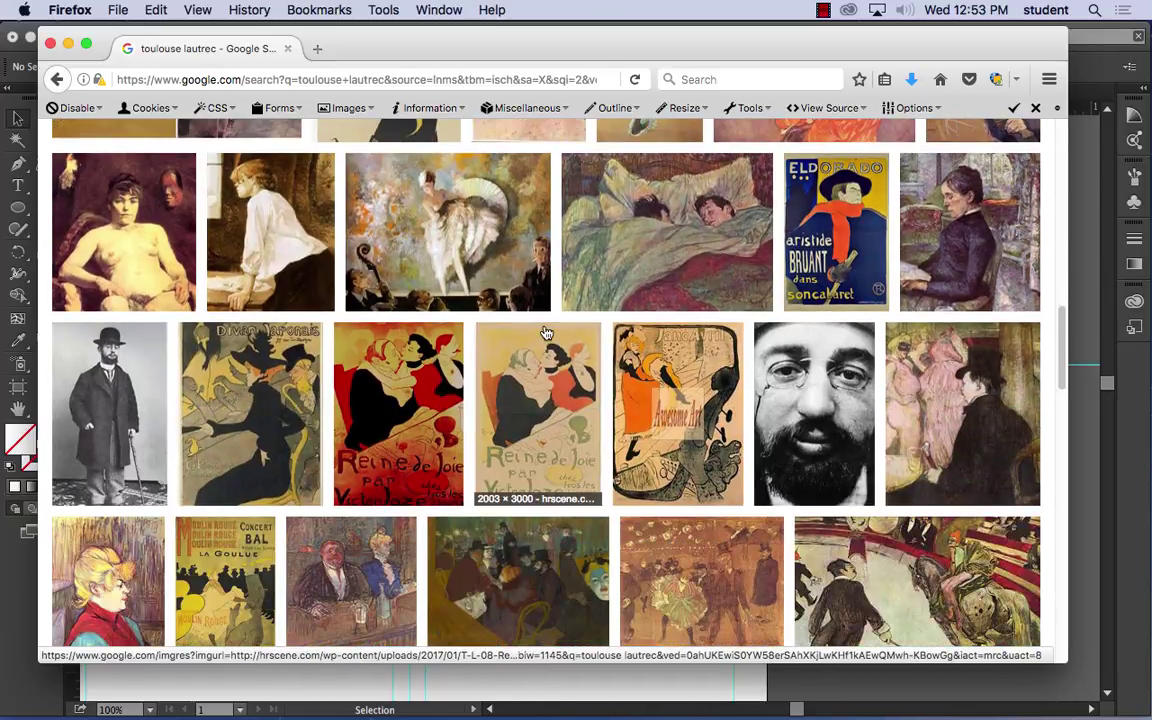
scroll(545, 332, down, 1)
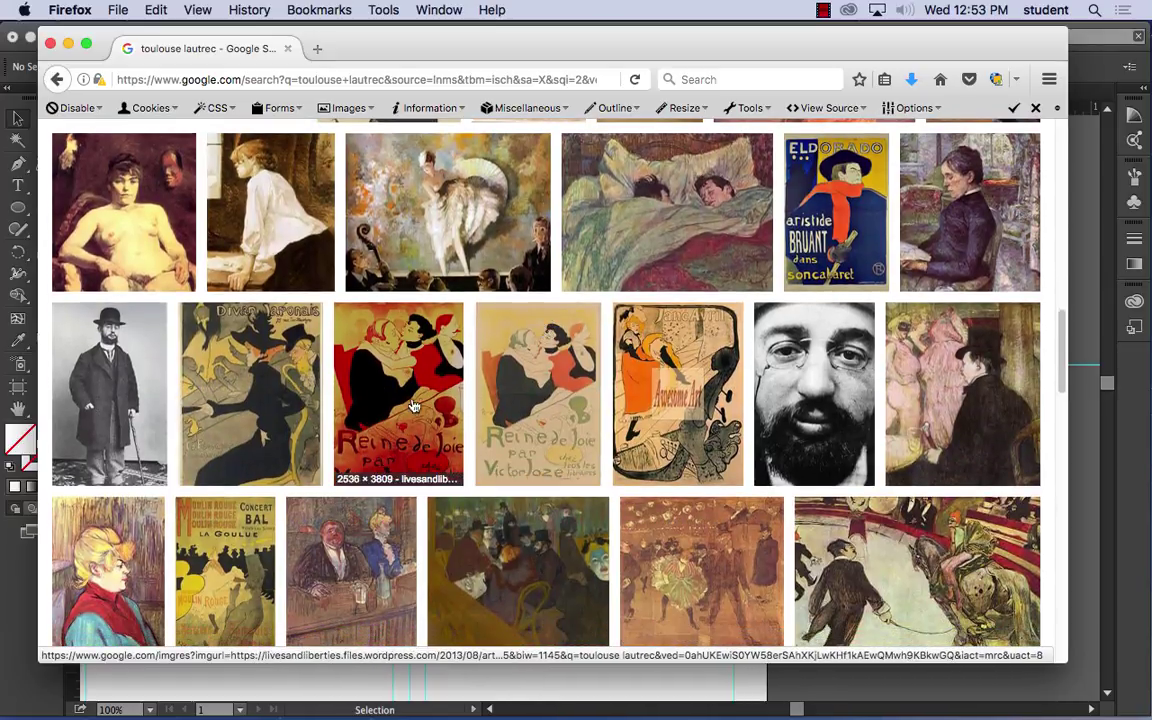
scroll(540, 427, down, 2)
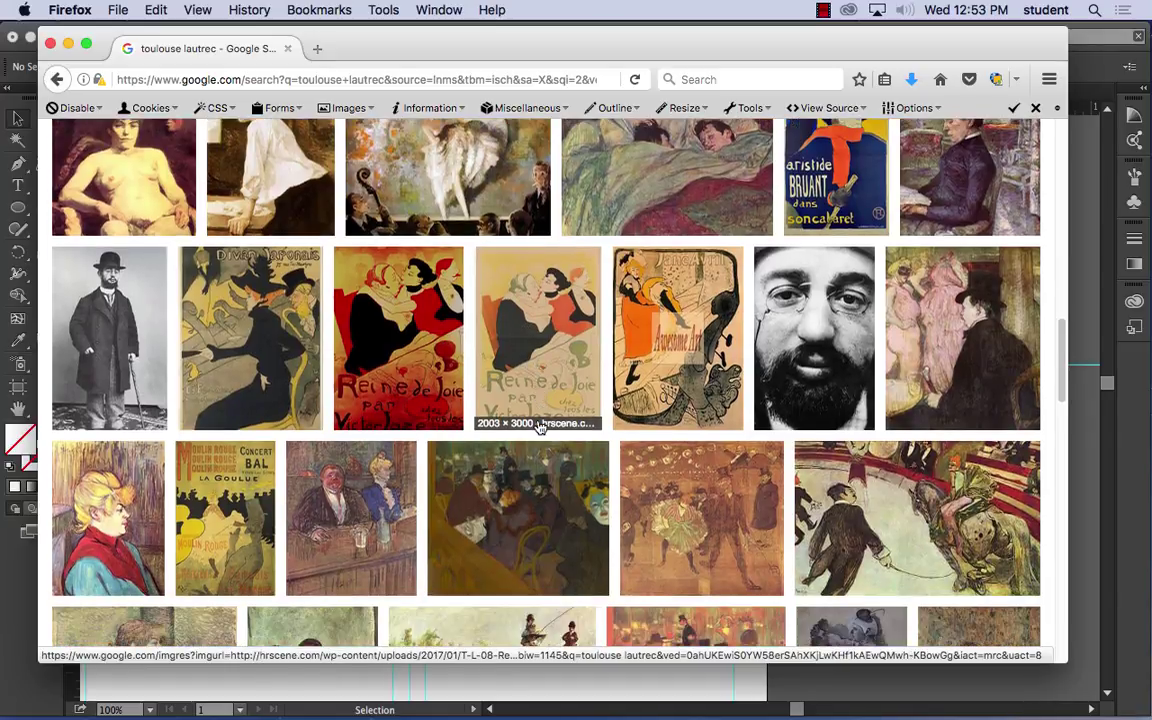
click(538, 375)
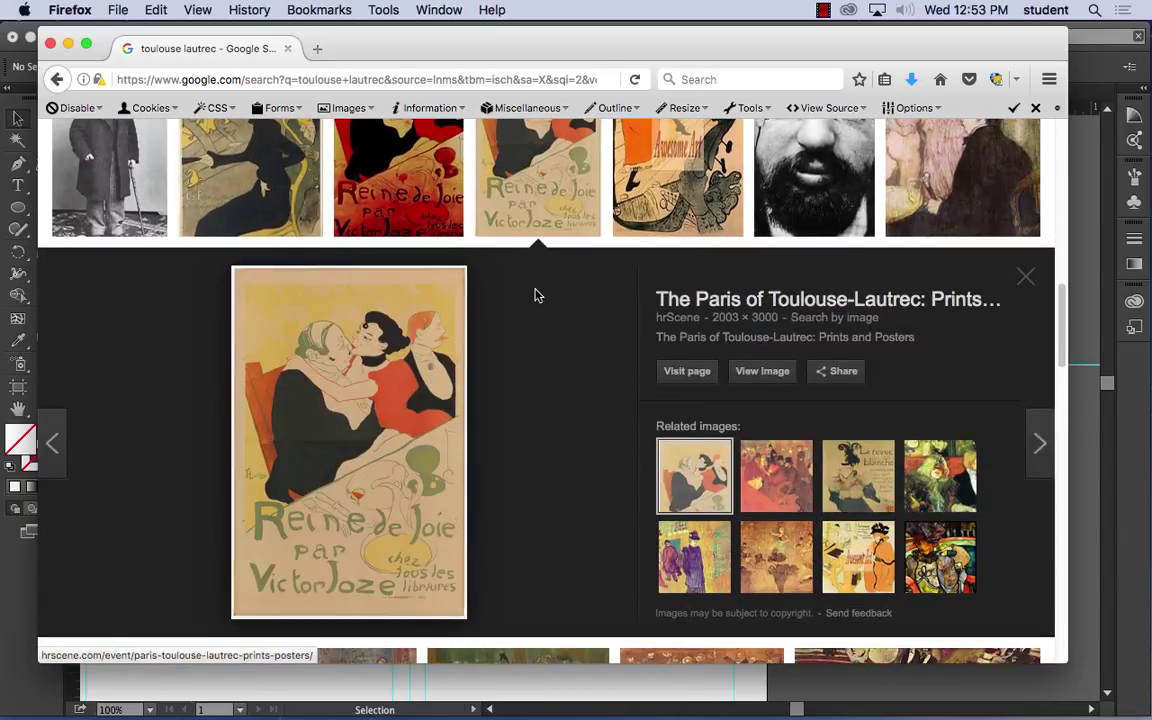
right_click(361, 367)
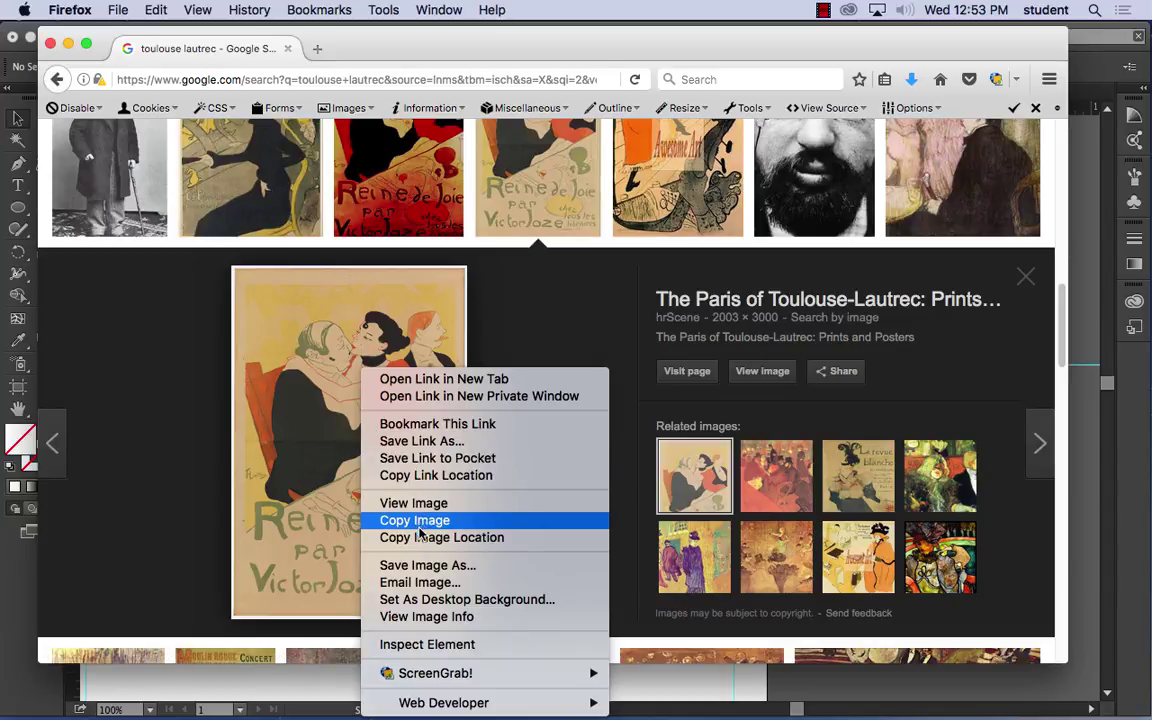
click(392, 566)
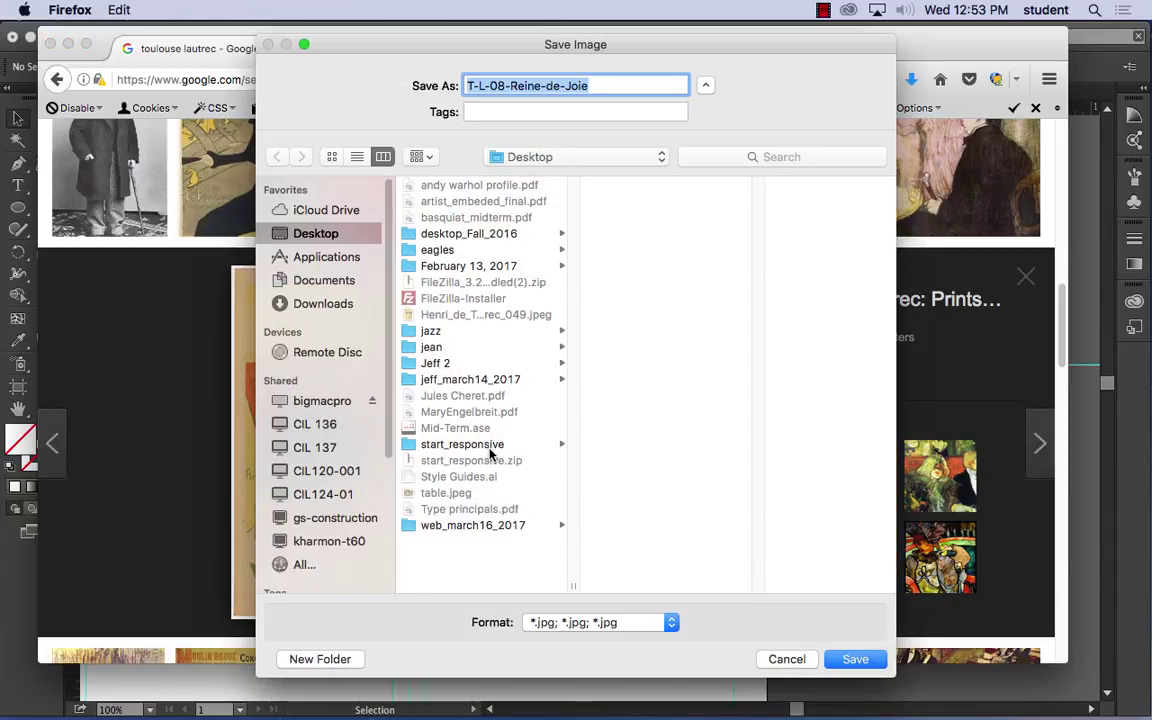
text(poster)
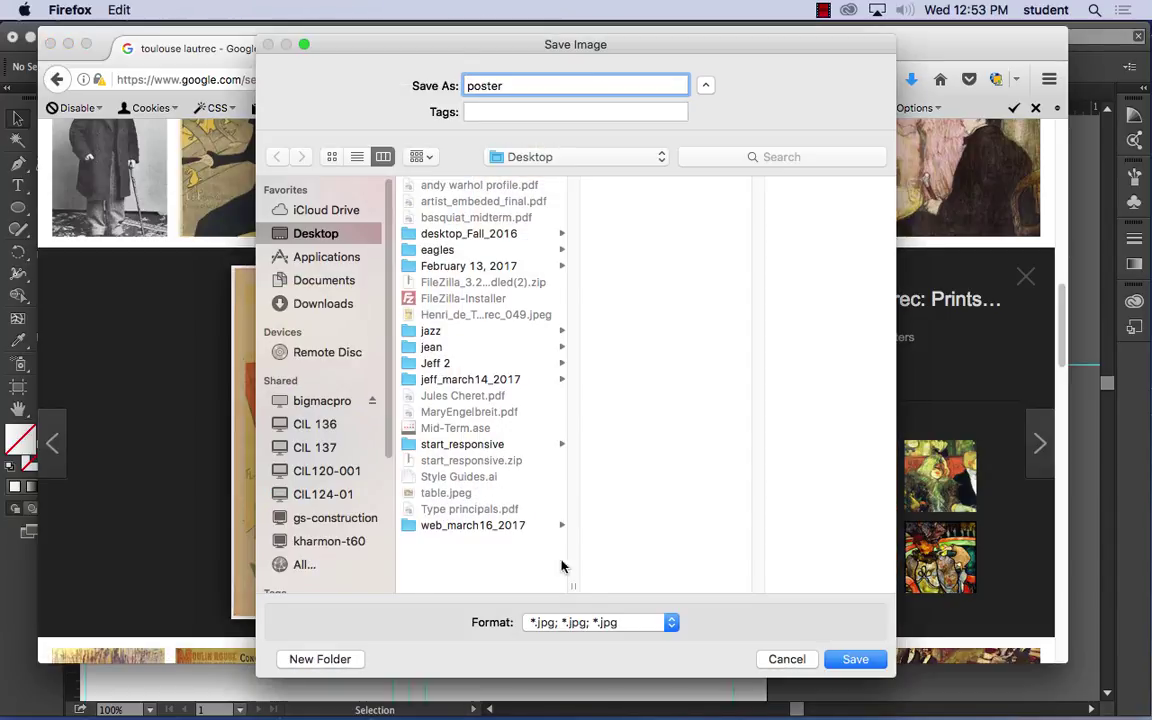
key(Return)
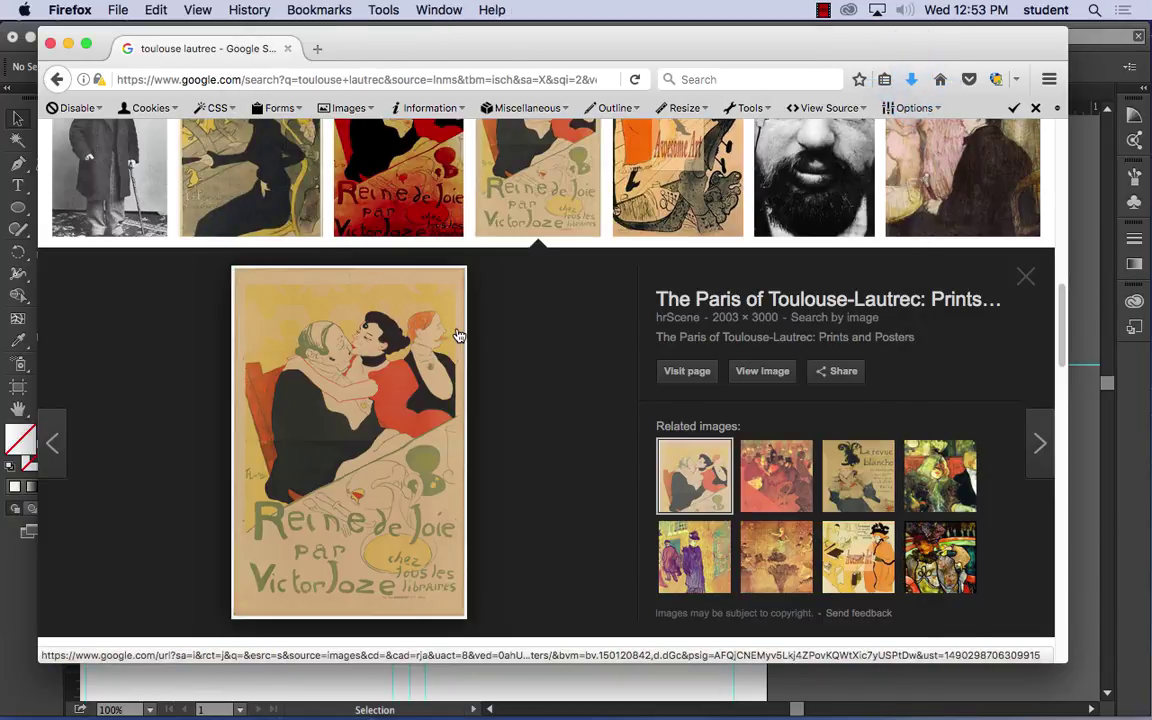
Step: Browse further through the large Toulouse-Lautrec image results for another artwork suitable for the artist statement
scroll(457, 335, down, 10)
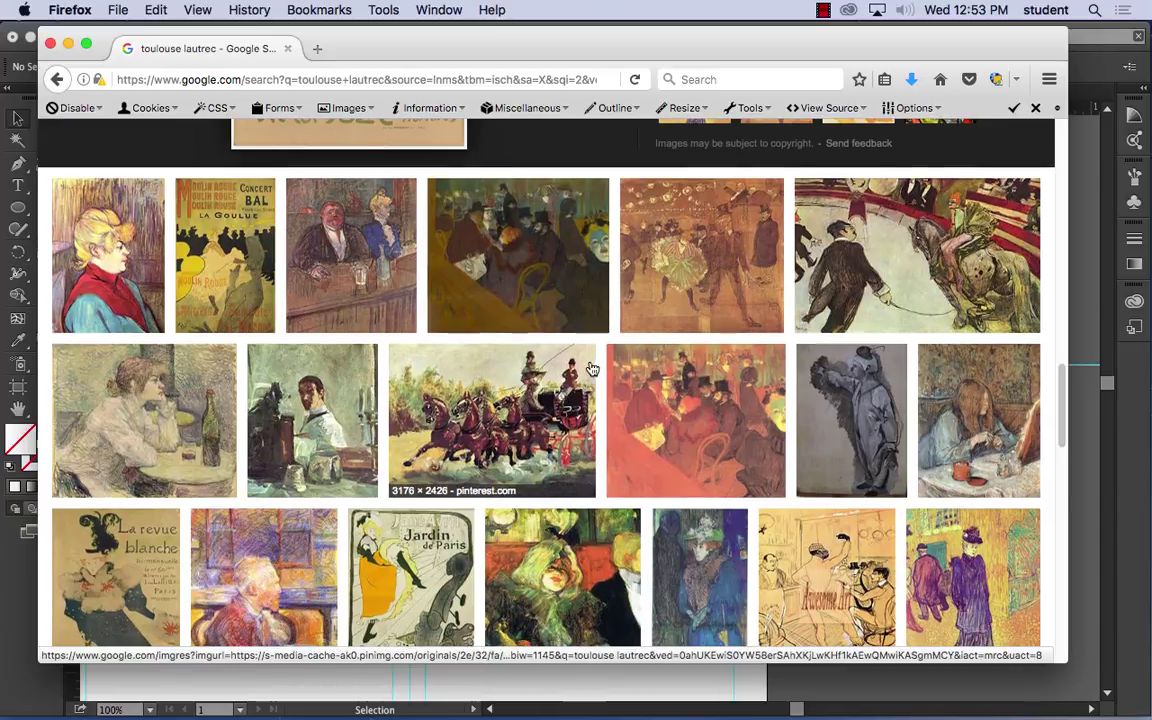
scroll(591, 370, down, 5)
scroll(591, 370, down, 6)
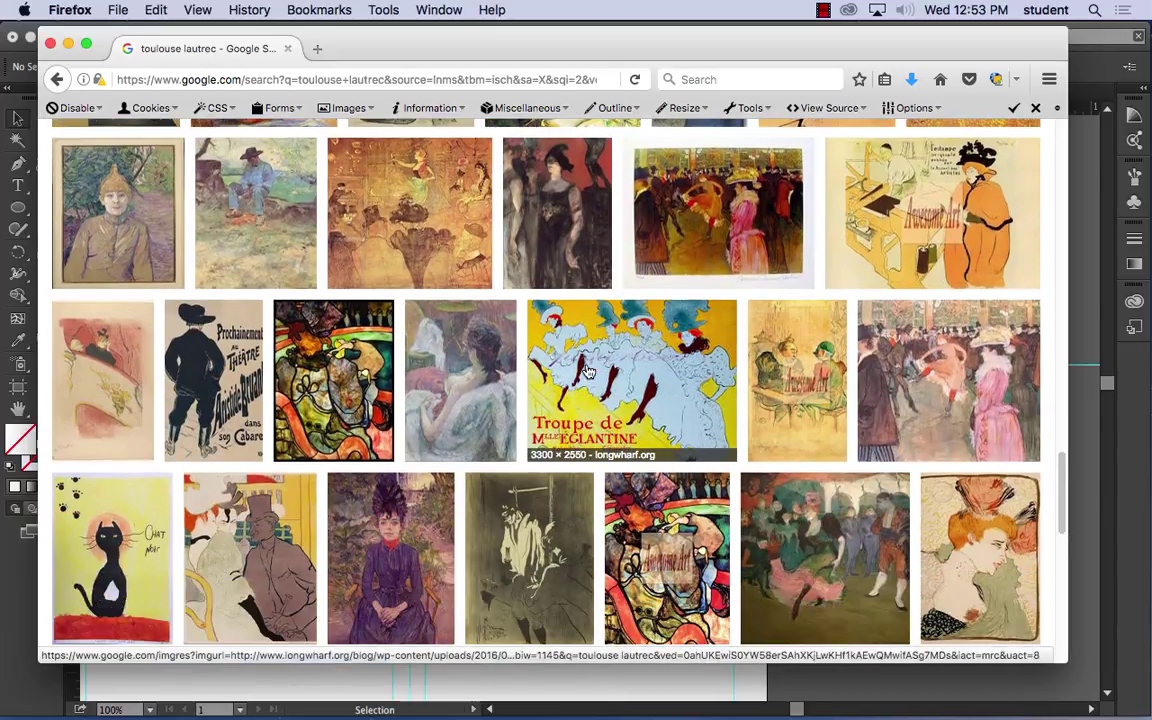
scroll(588, 372, down, 4)
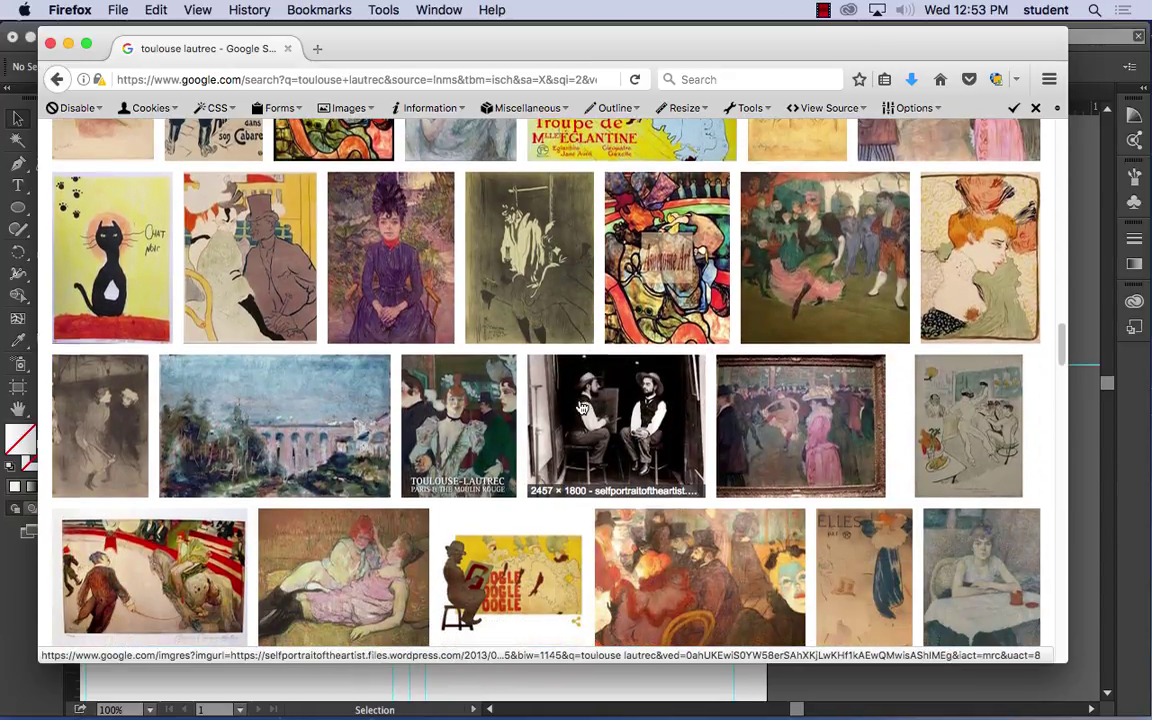
scroll(580, 405, down, 1)
scroll(580, 407, down, 5)
scroll(580, 407, down, 1)
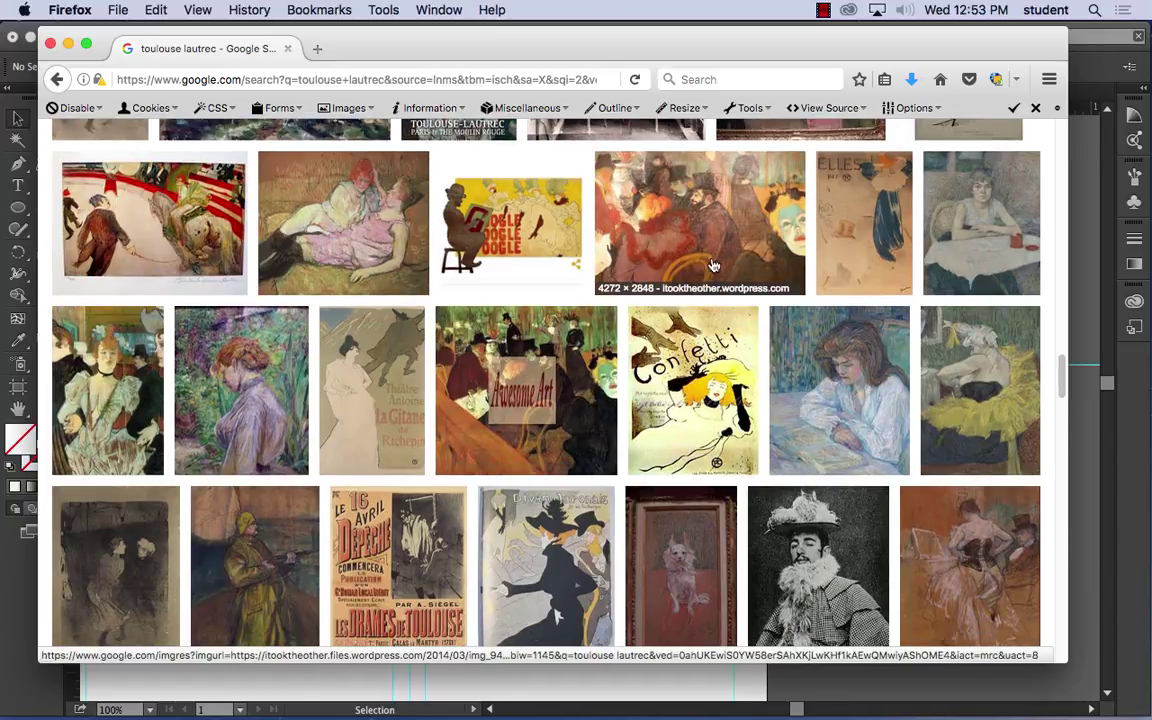
scroll(594, 374, down, 1)
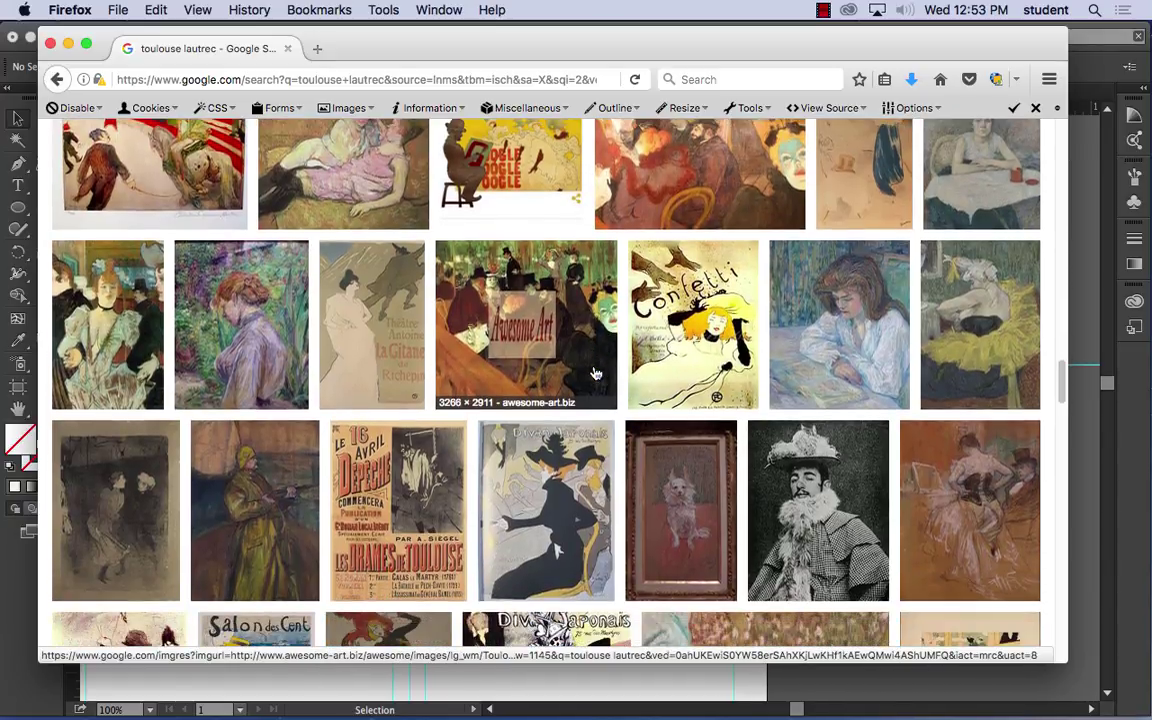
scroll(535, 410, down, 3)
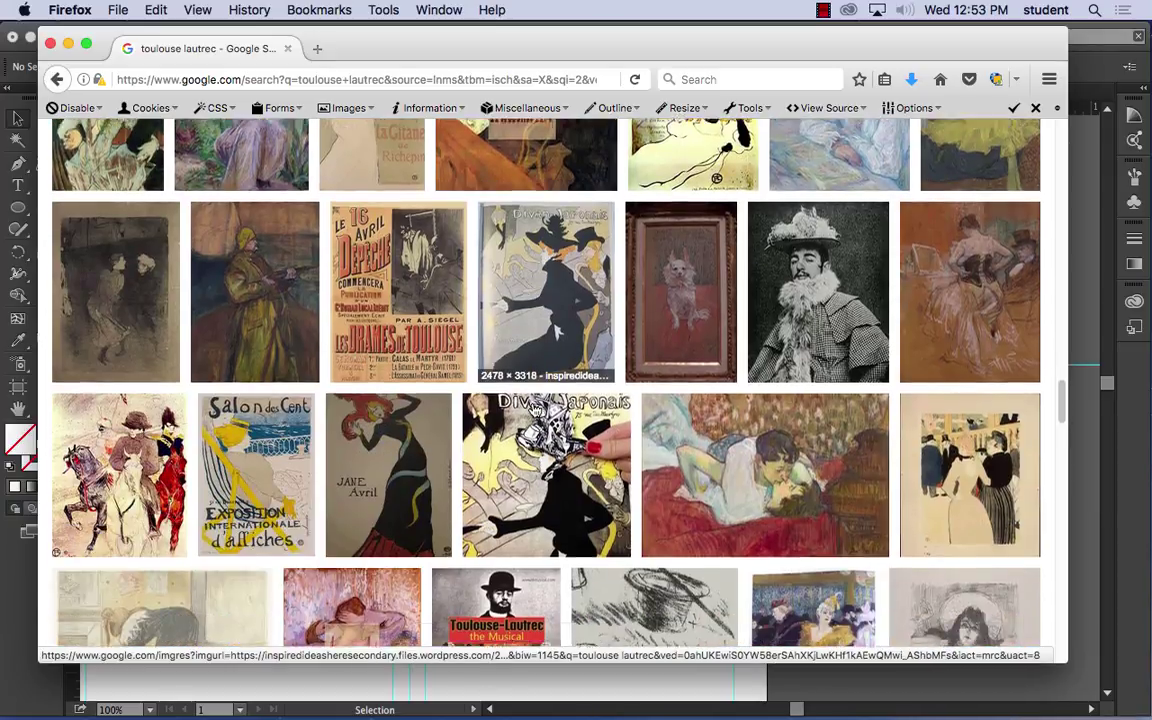
scroll(590, 395, down, 3)
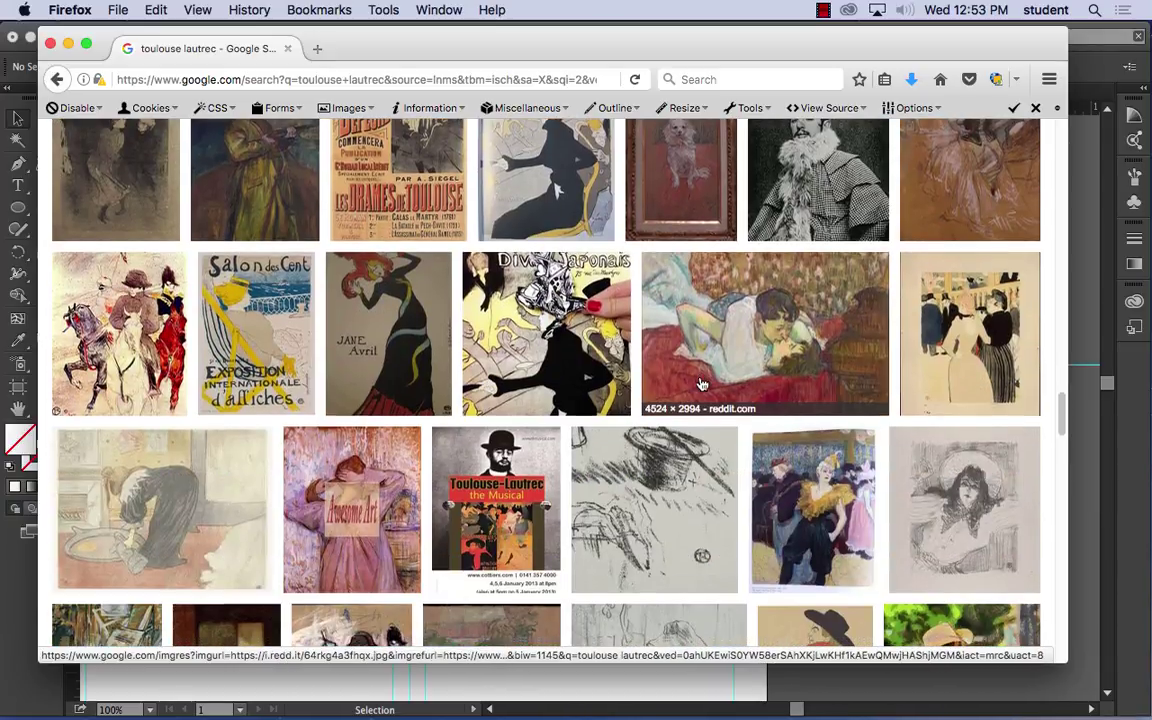
scroll(700, 382, down, 5)
scroll(698, 387, down, 3)
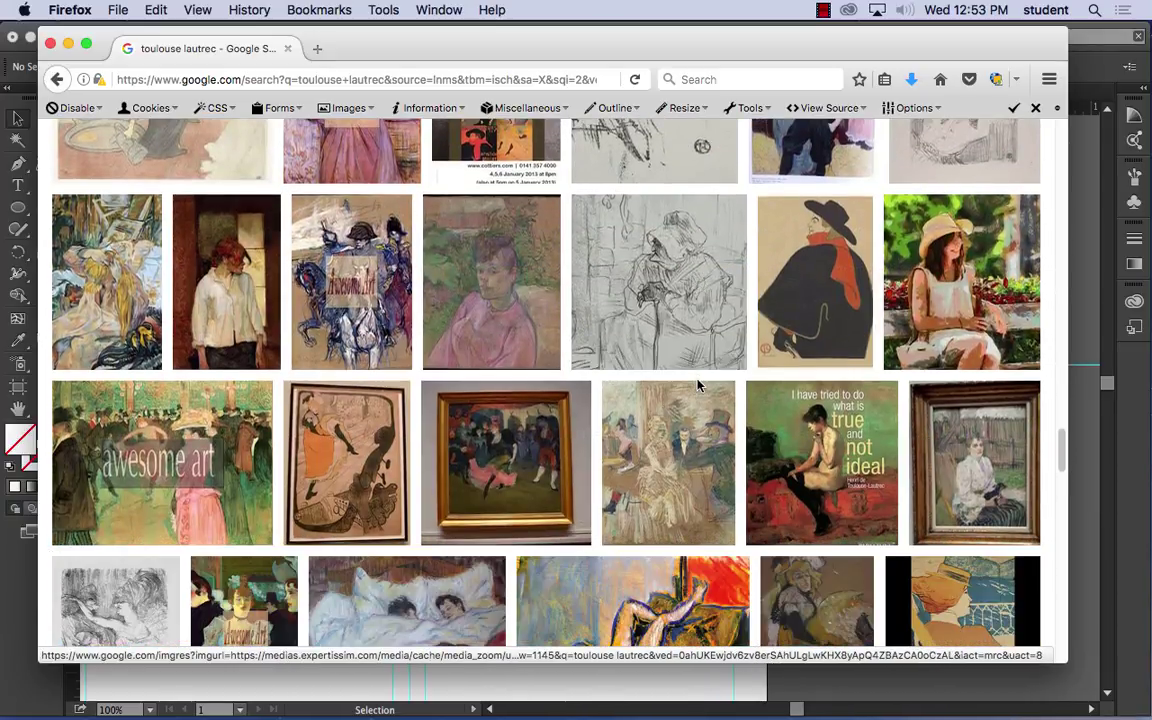
scroll(698, 387, down, 3)
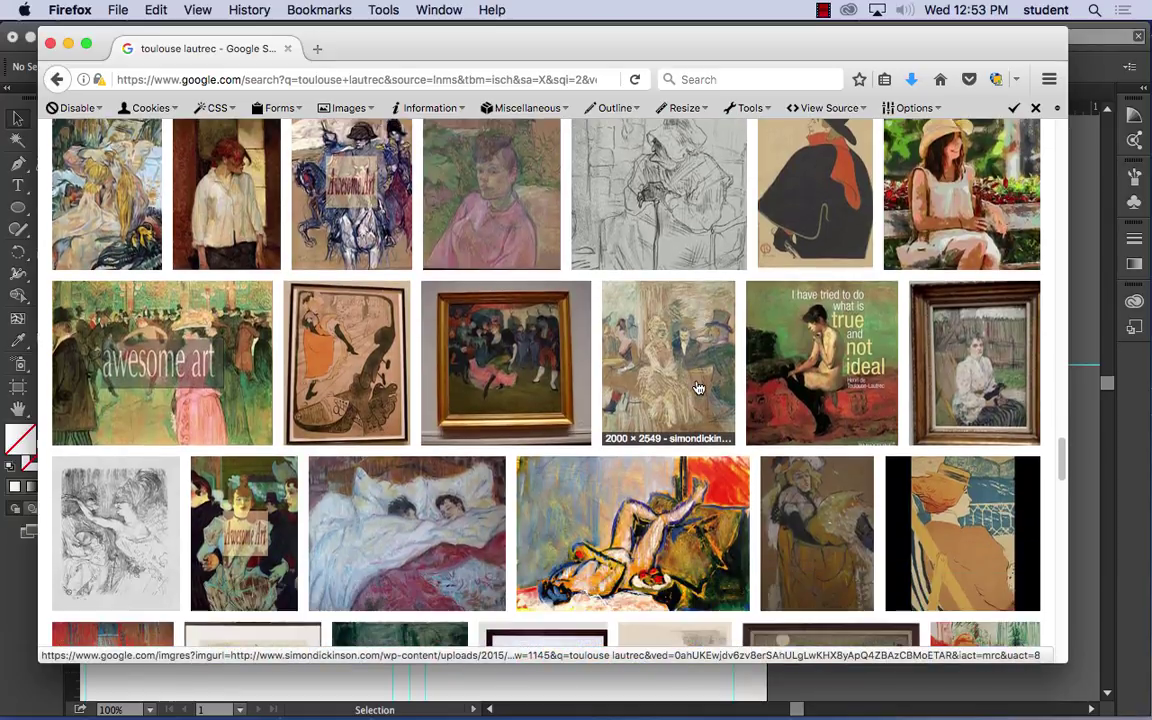
scroll(637, 409, up, 15)
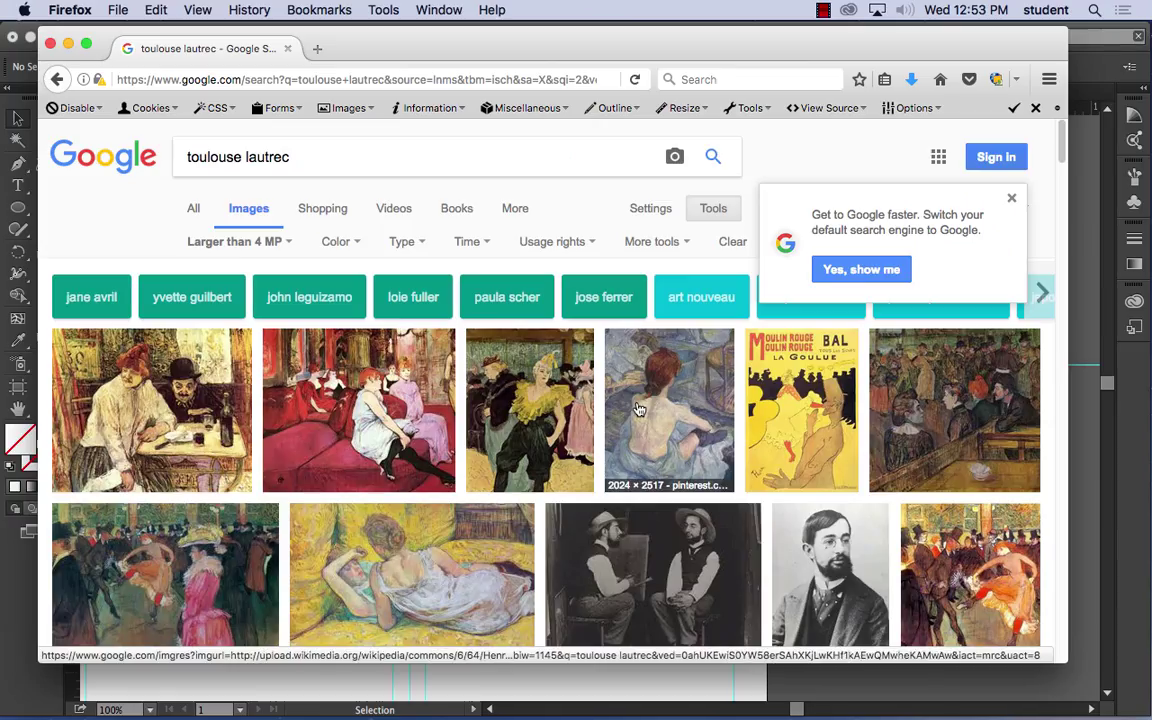
Step: Save the 2536 × 2116 painting of the women seated on red sofas to the Desktop as "toluse"
scroll(450, 390, down, 3)
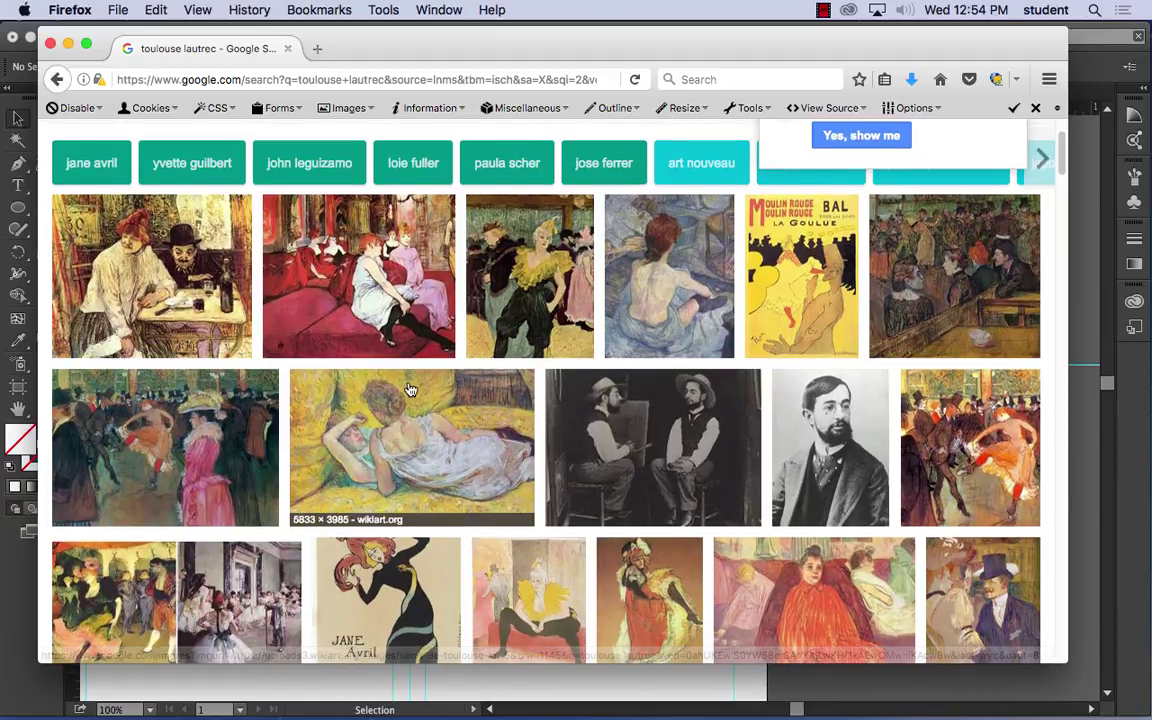
scroll(390, 290, down, 1)
click(352, 262)
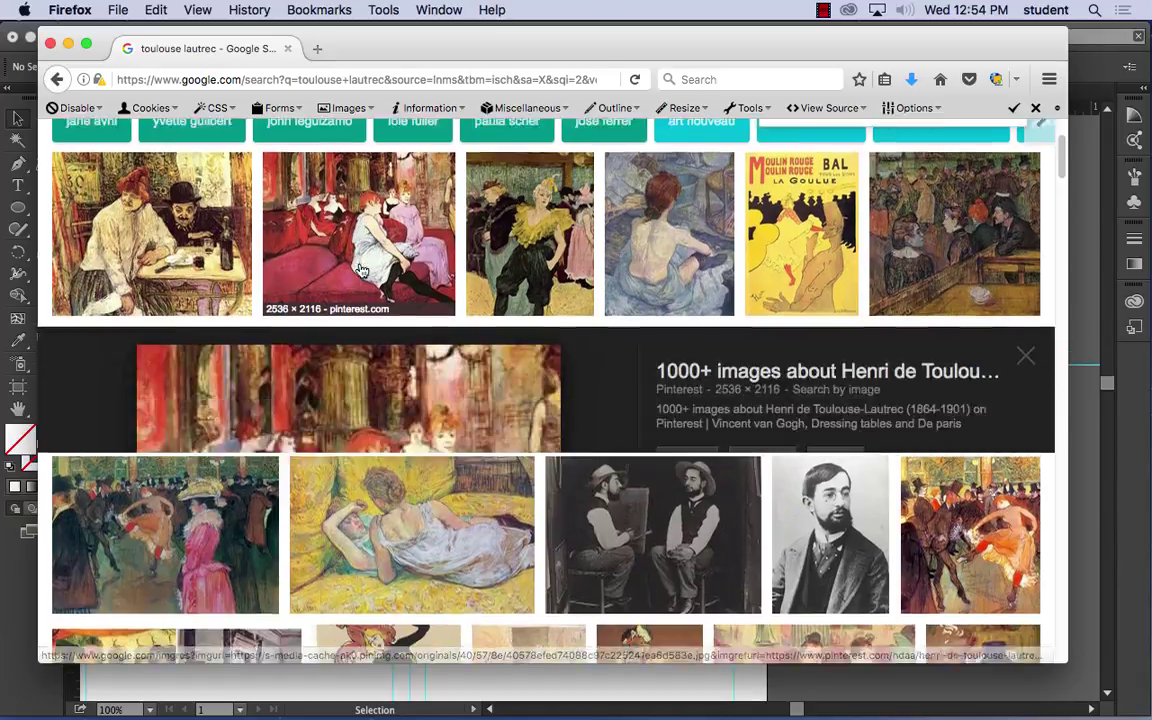
right_click(378, 393)
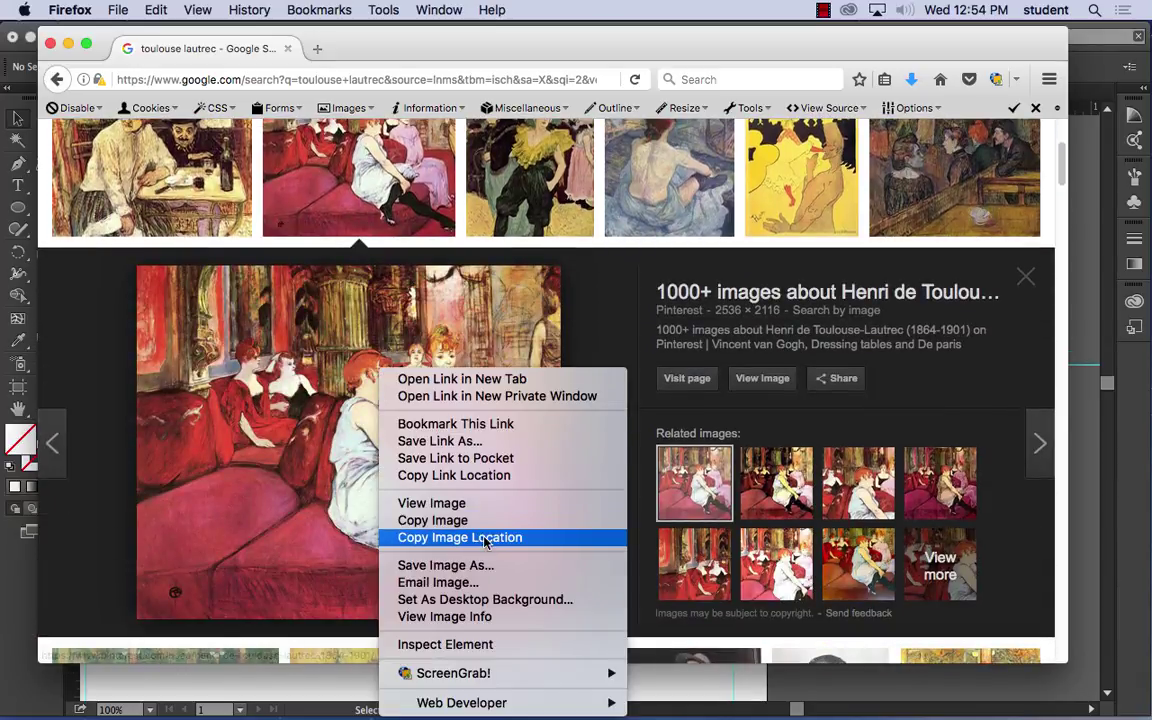
click(440, 565)
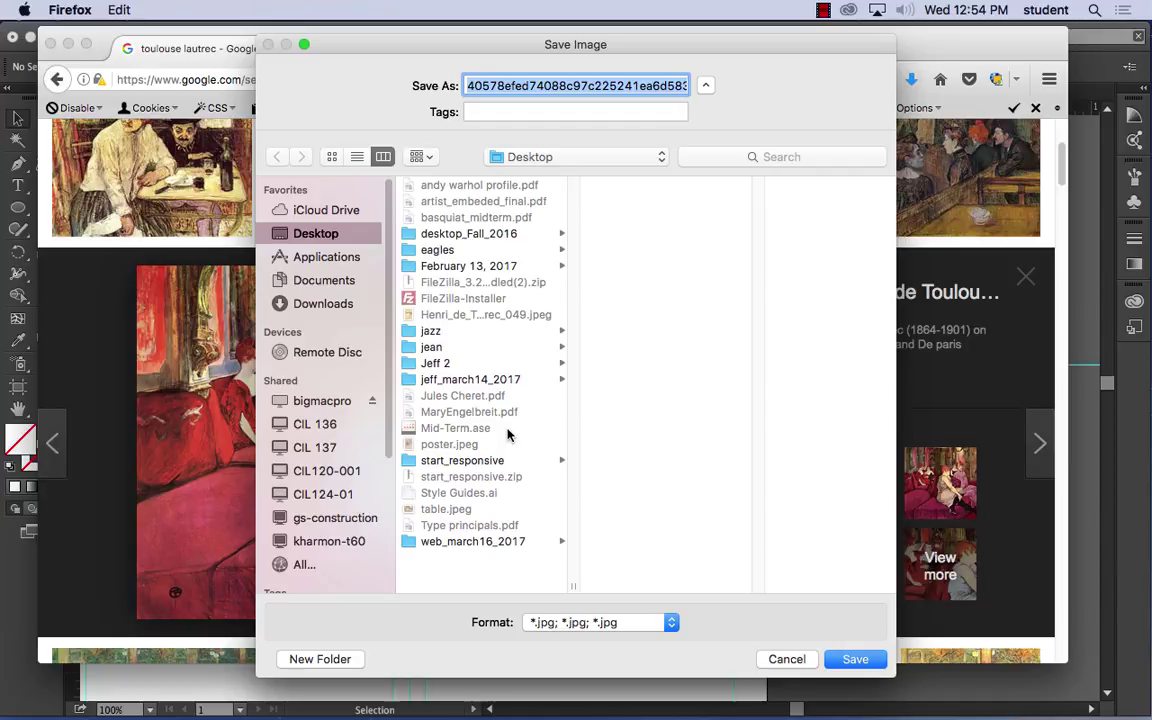
text(tou)
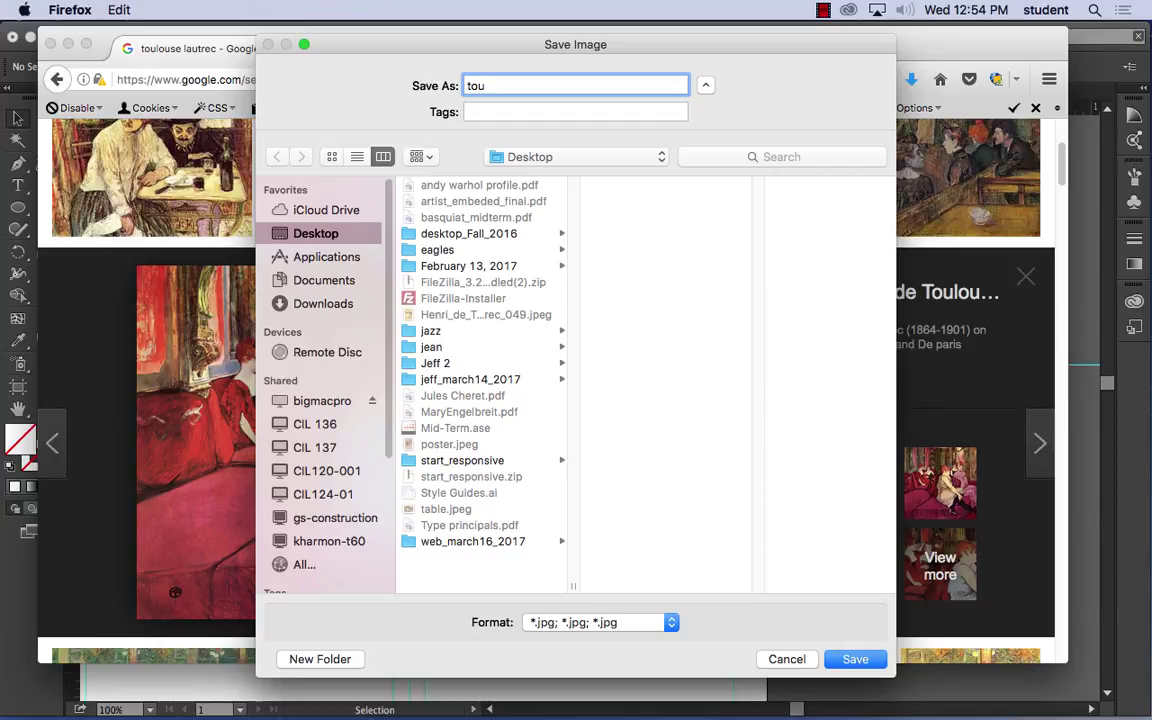
key(BackSpace)
text(luse)
key(Return)
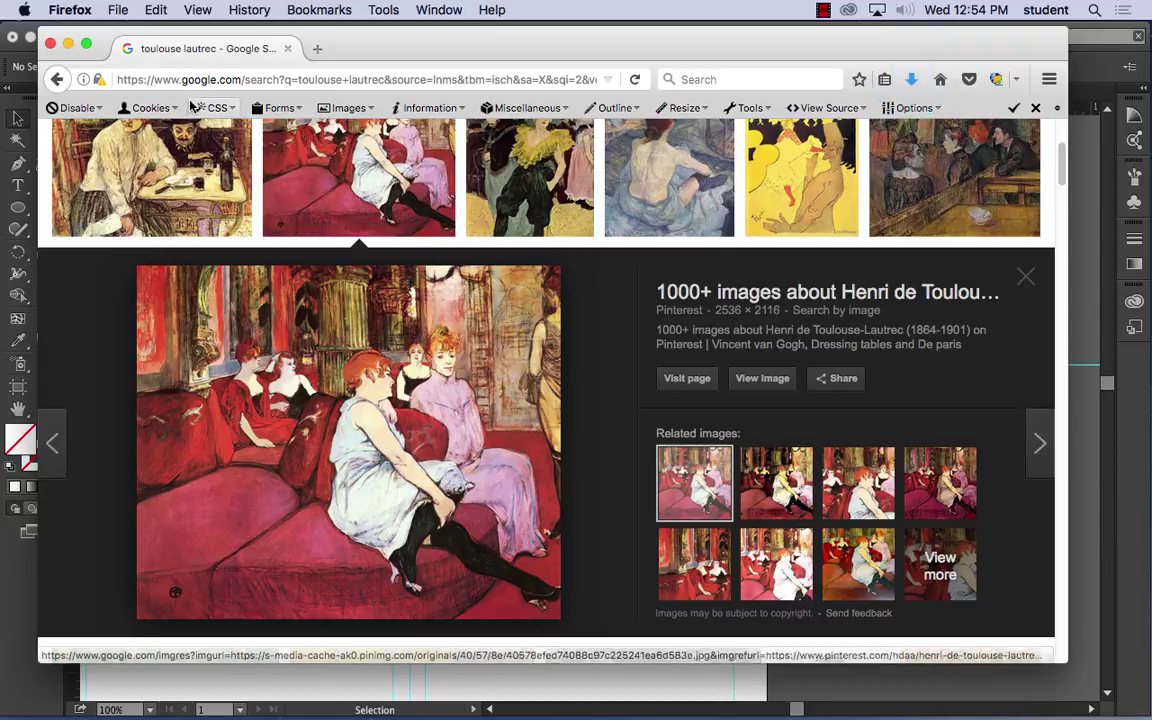
Step: Close the browser window, switch back to Illustrator and show the whole artist_statement.ai page at 50%
click(51, 43)
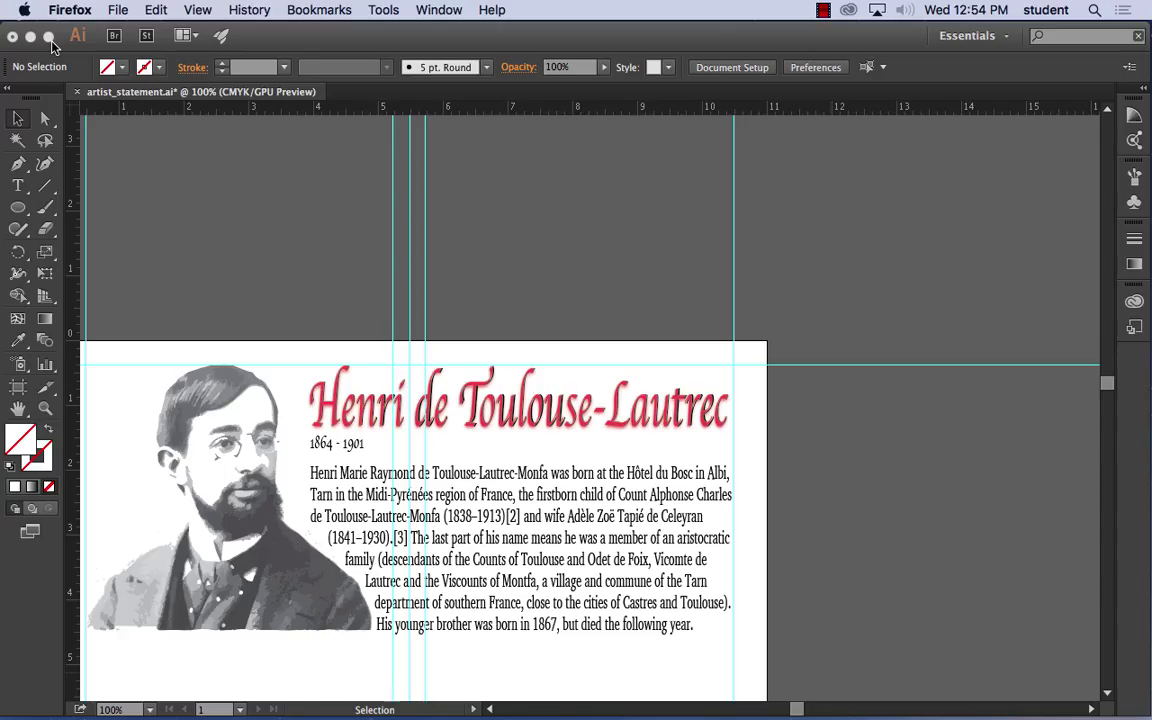
click(410, 212)
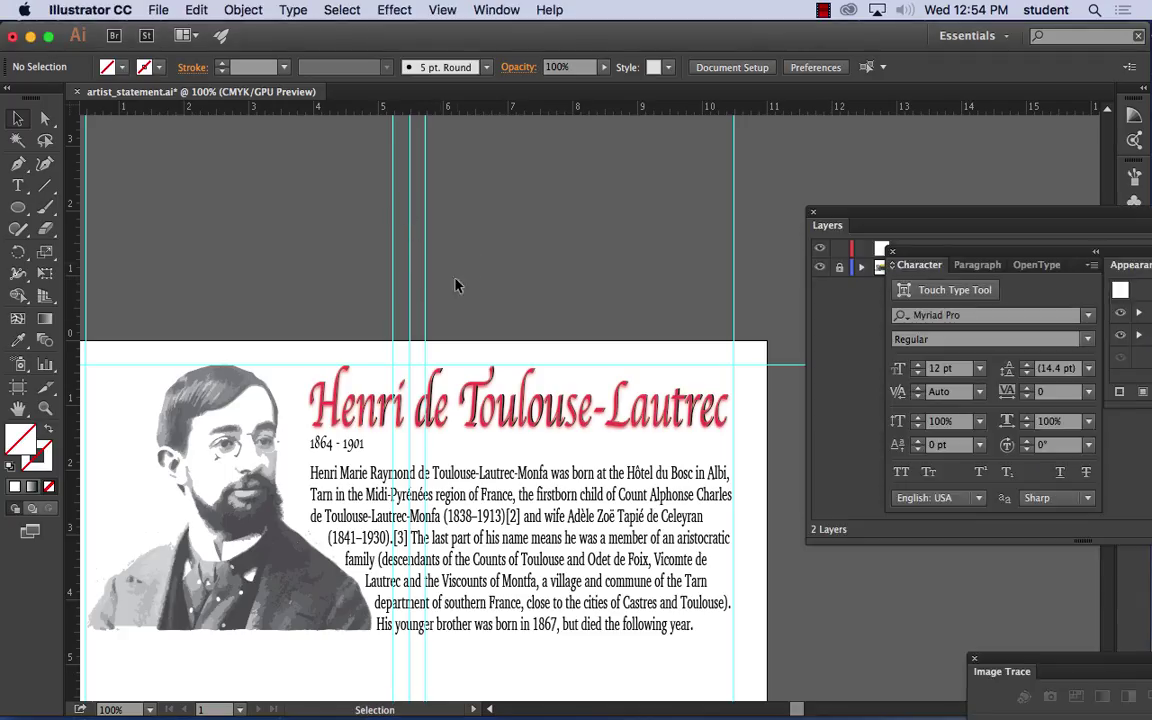
drag(423, 390, 470, 180)
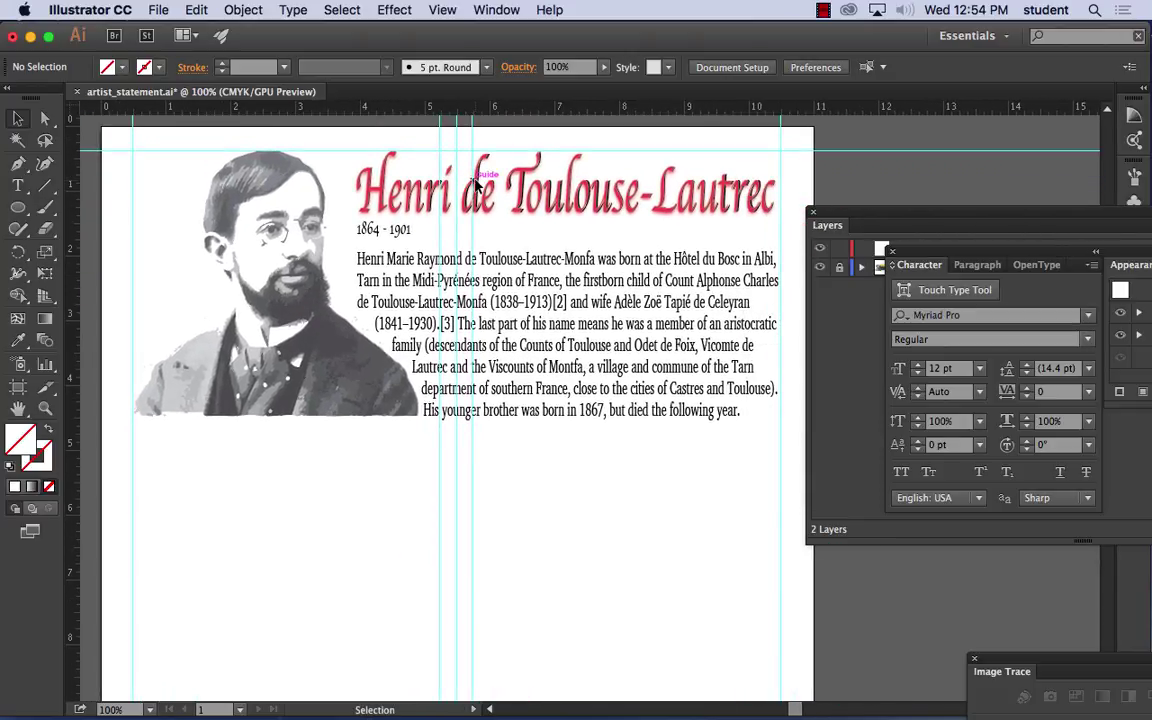
key(super+minus)
key(super+minus)
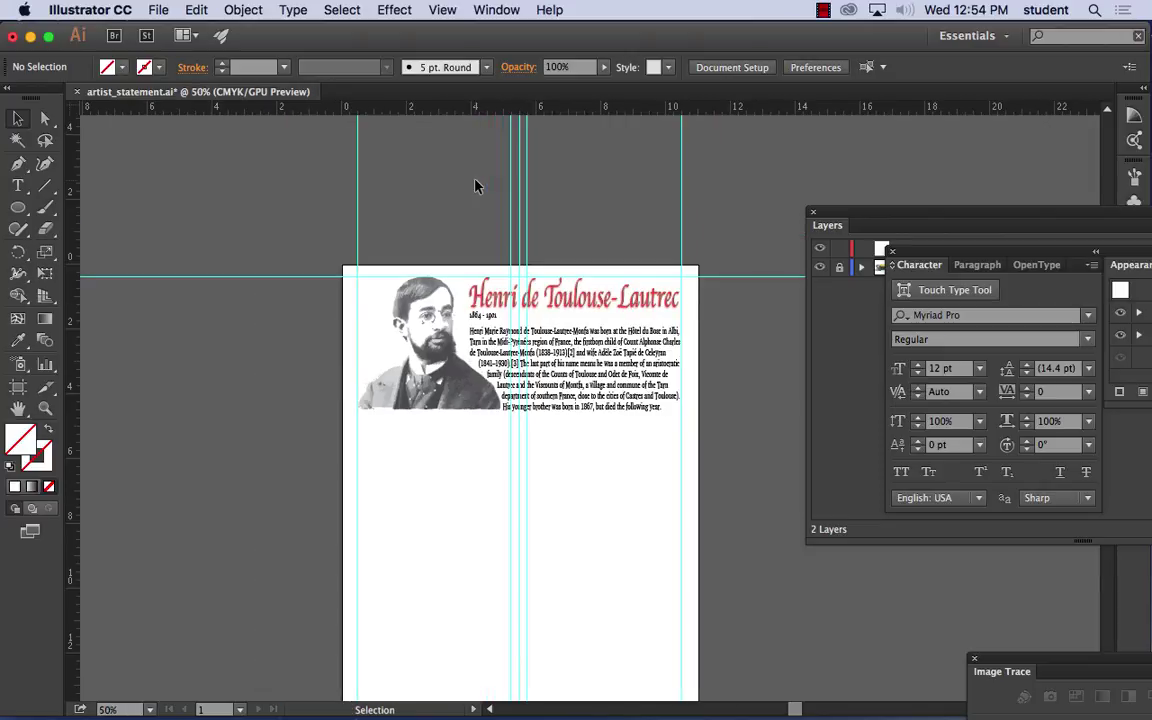
drag(454, 317, 279, 182)
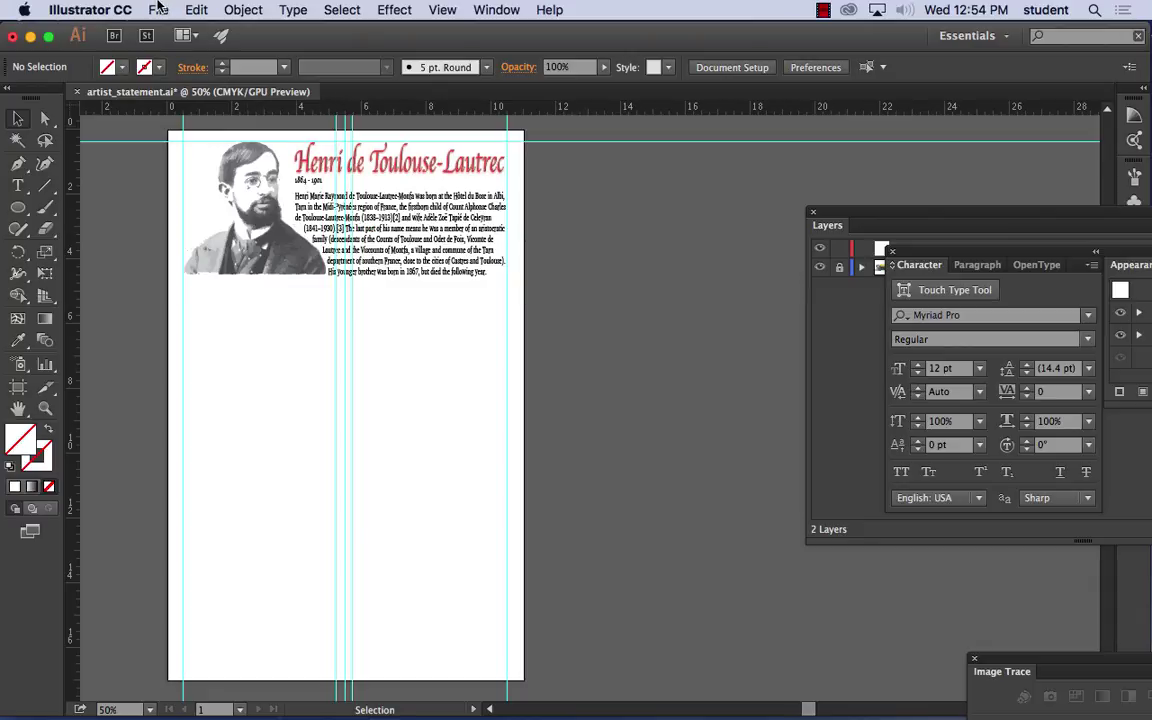
Step: Load poster.jpeg from the Desktop for placement in the document, without linking it
click(158, 10)
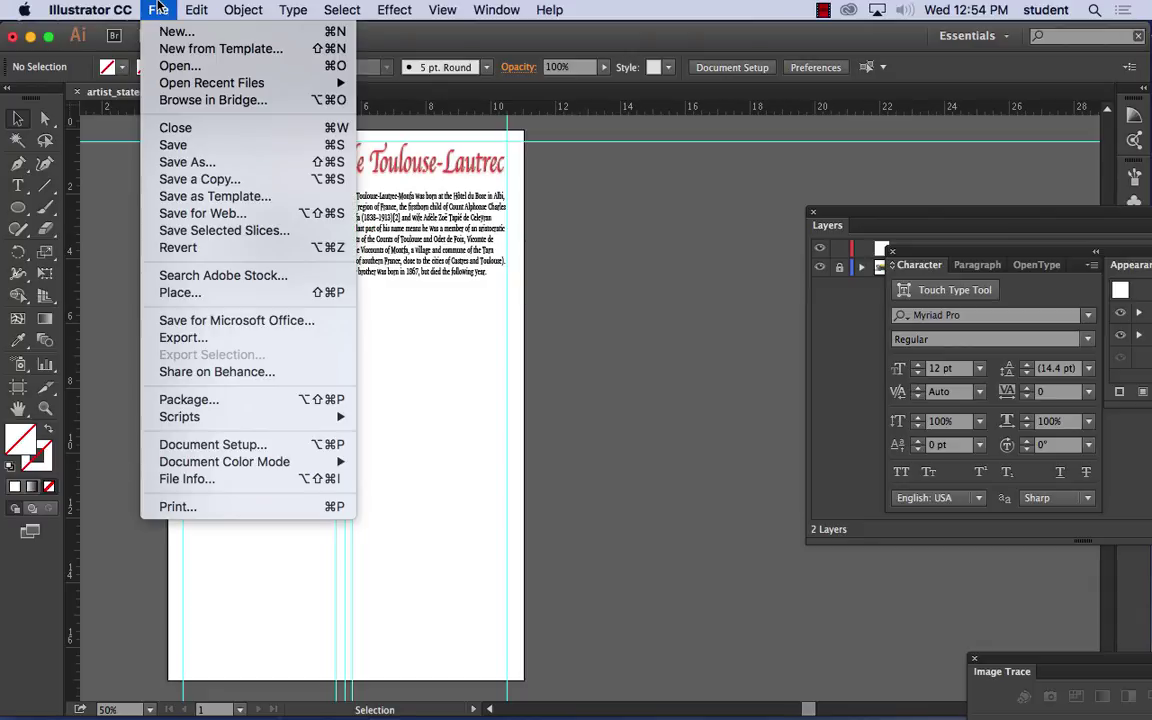
click(193, 293)
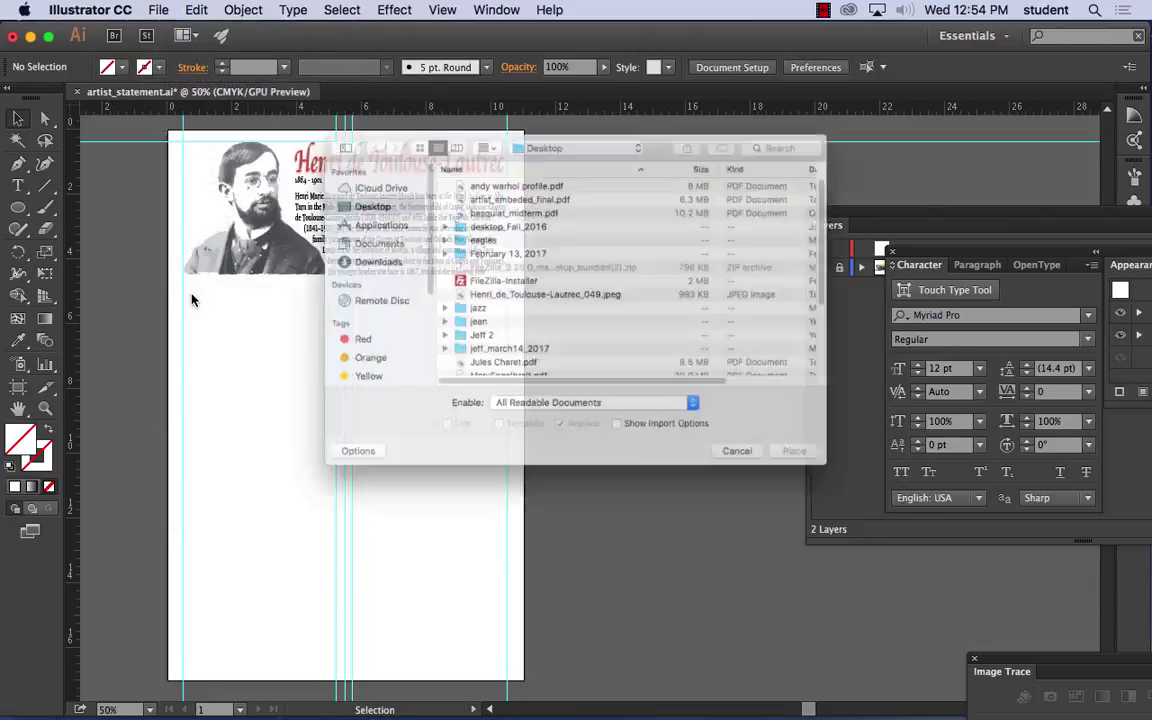
scroll(568, 291, down, 5)
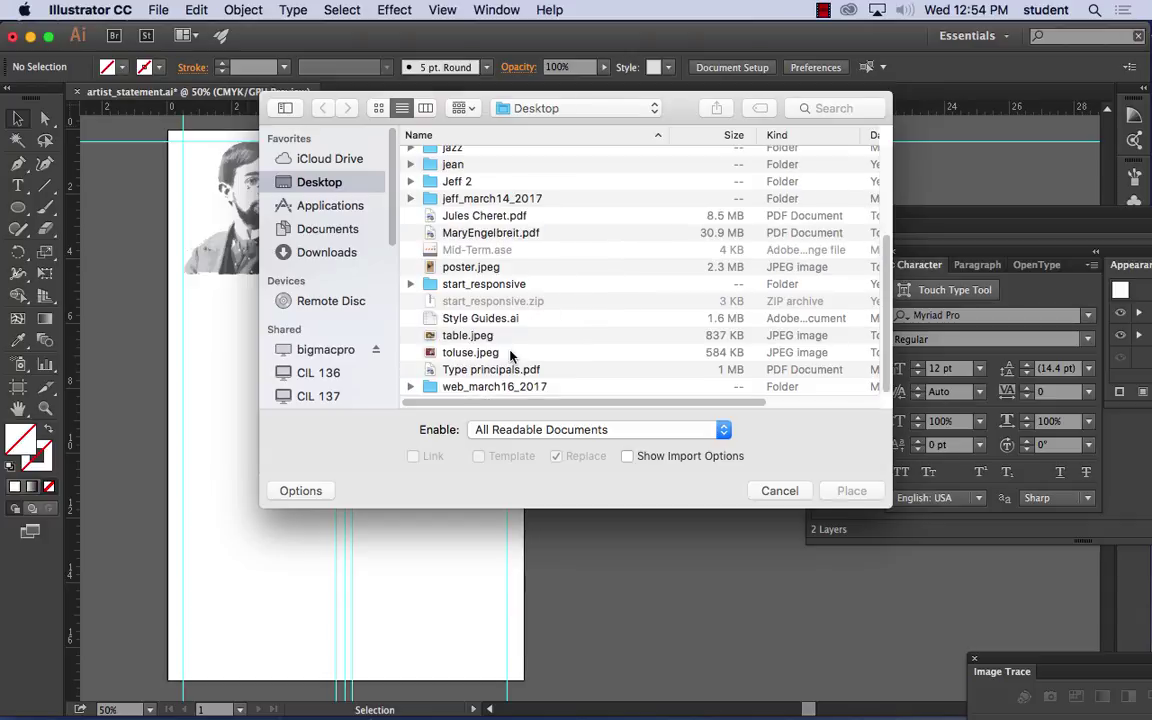
click(480, 354)
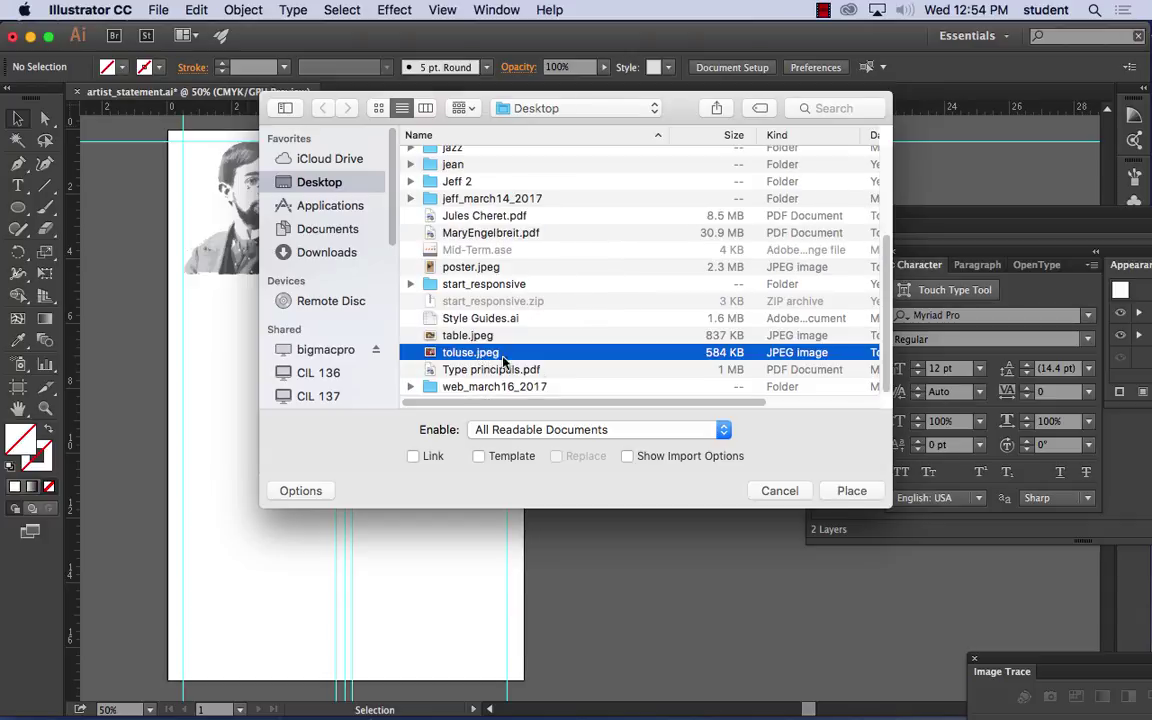
click(468, 338)
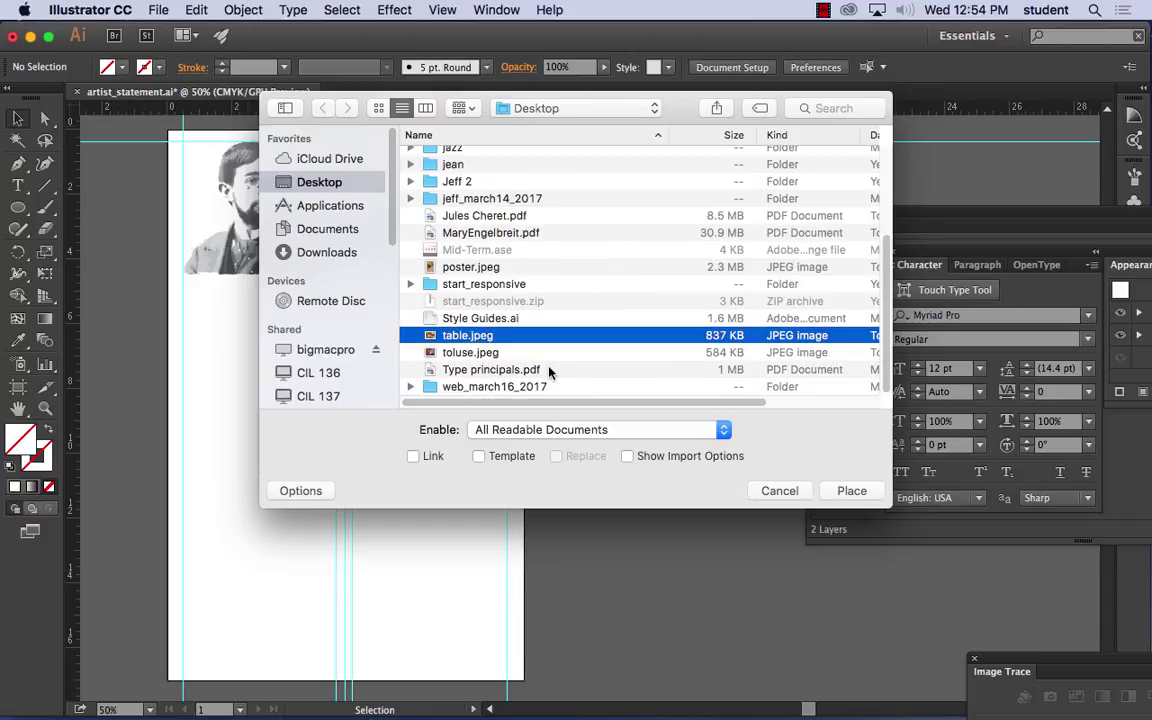
scroll(500, 264, up, 5)
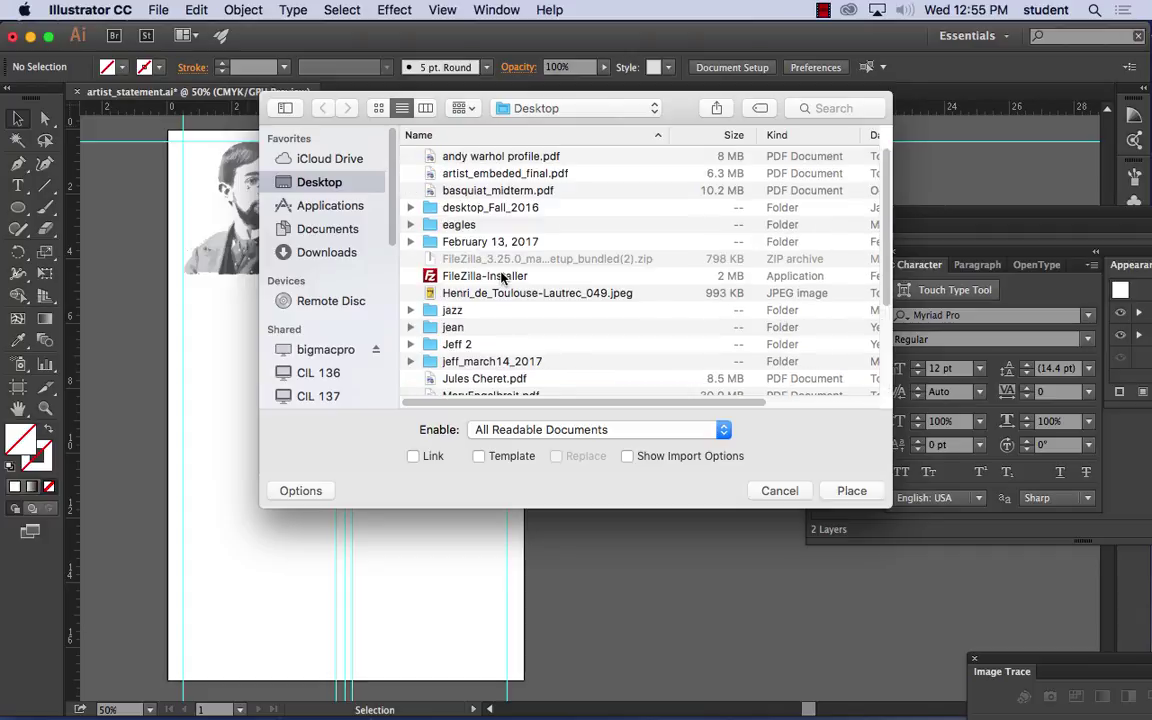
scroll(502, 278, down, 5)
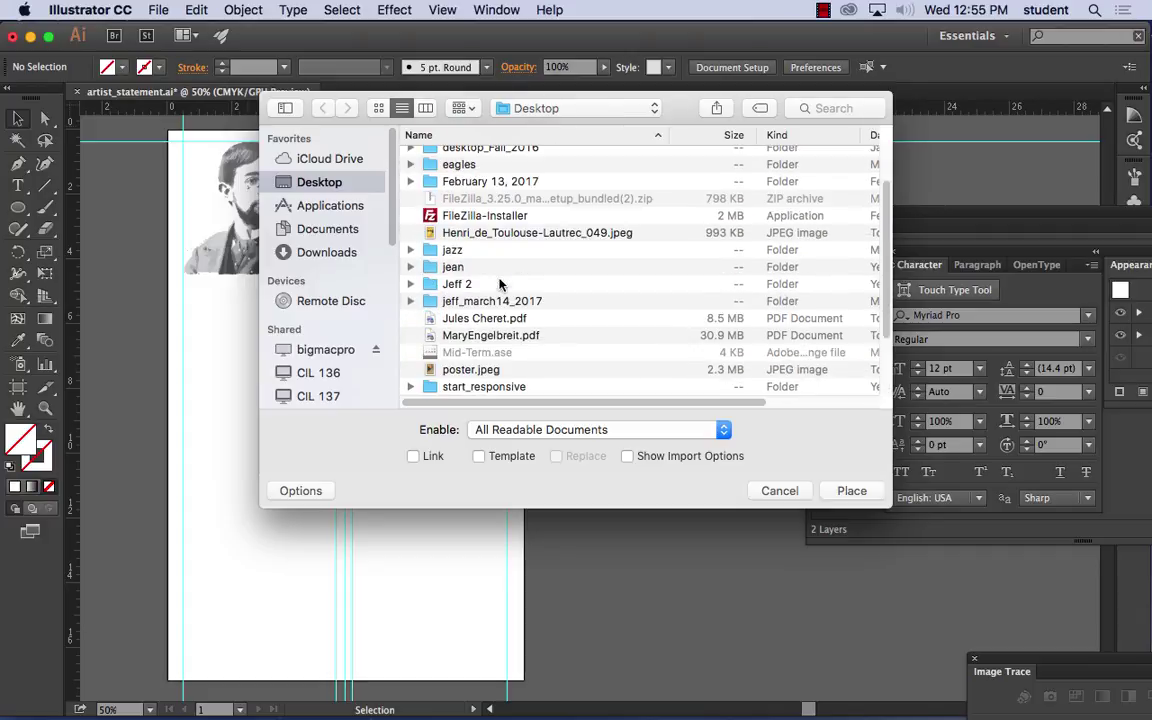
scroll(500, 285, down, 2)
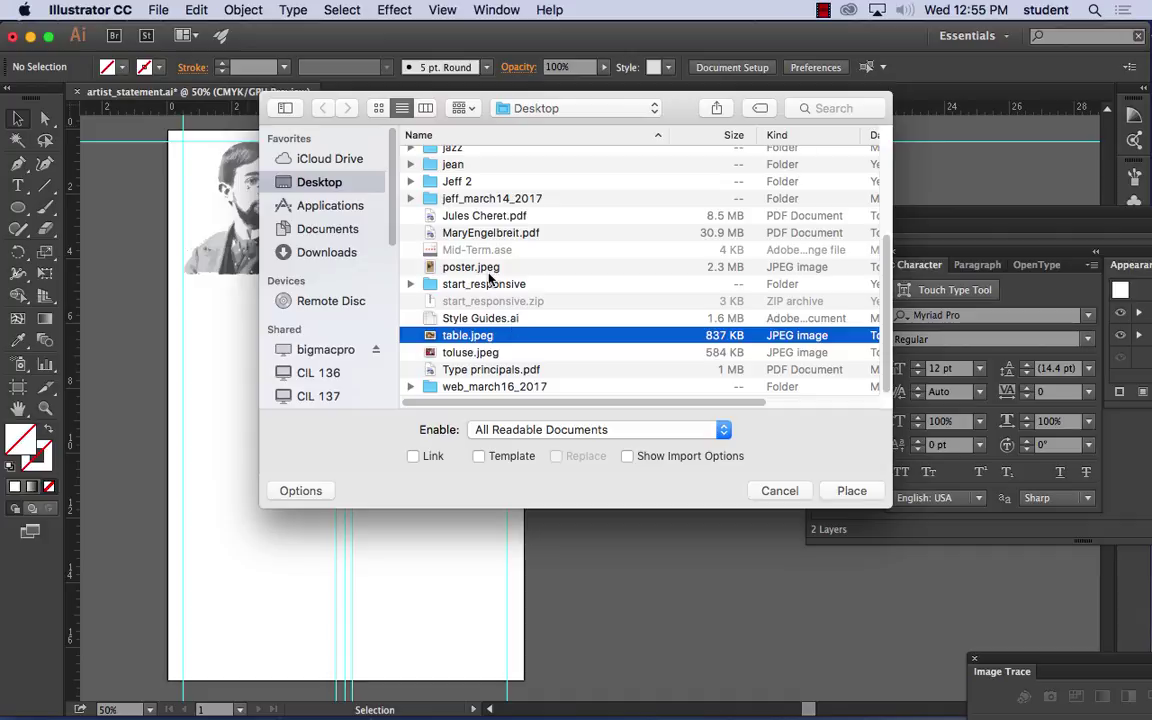
click(465, 267)
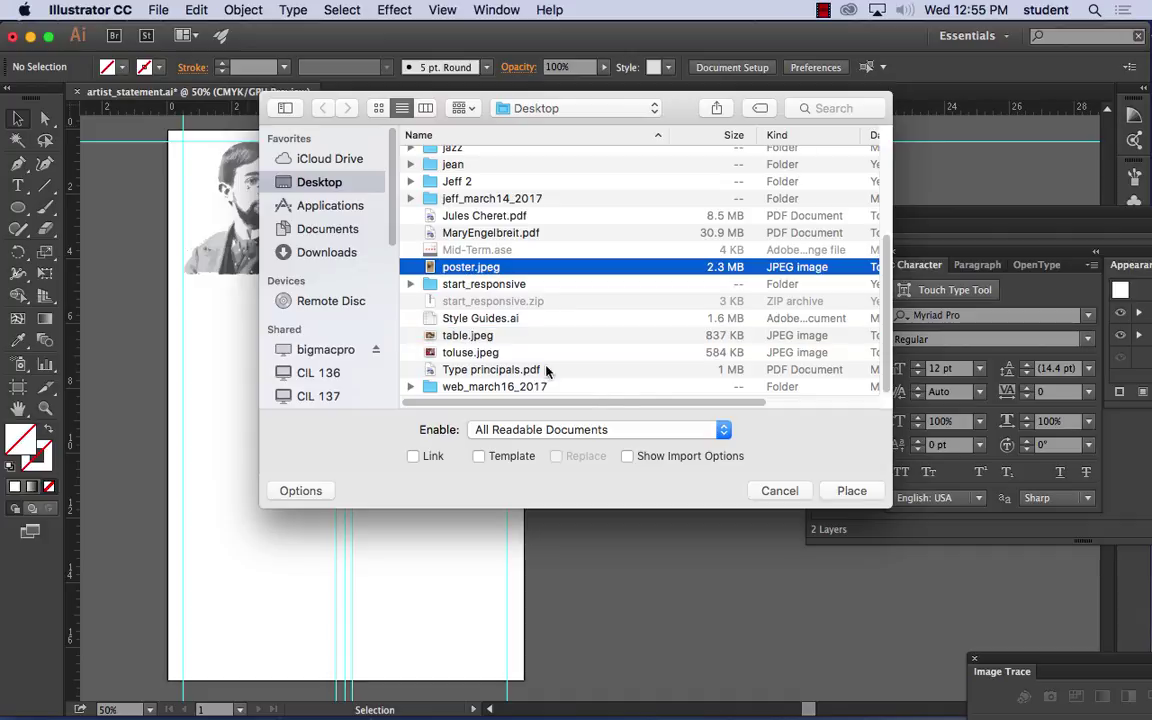
click(850, 491)
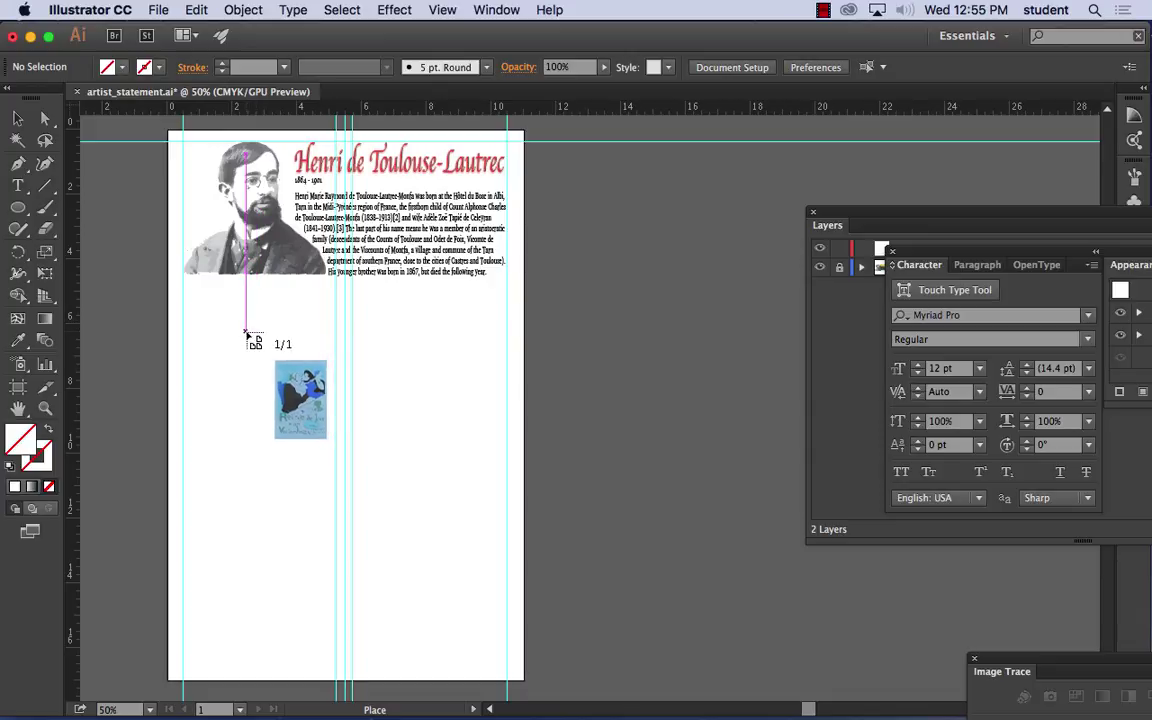
Step: Place the poster below the portrait with its right edge at the first central guide, scale it down slightly proportionally and deselect it
drag(245, 333, 352, 467)
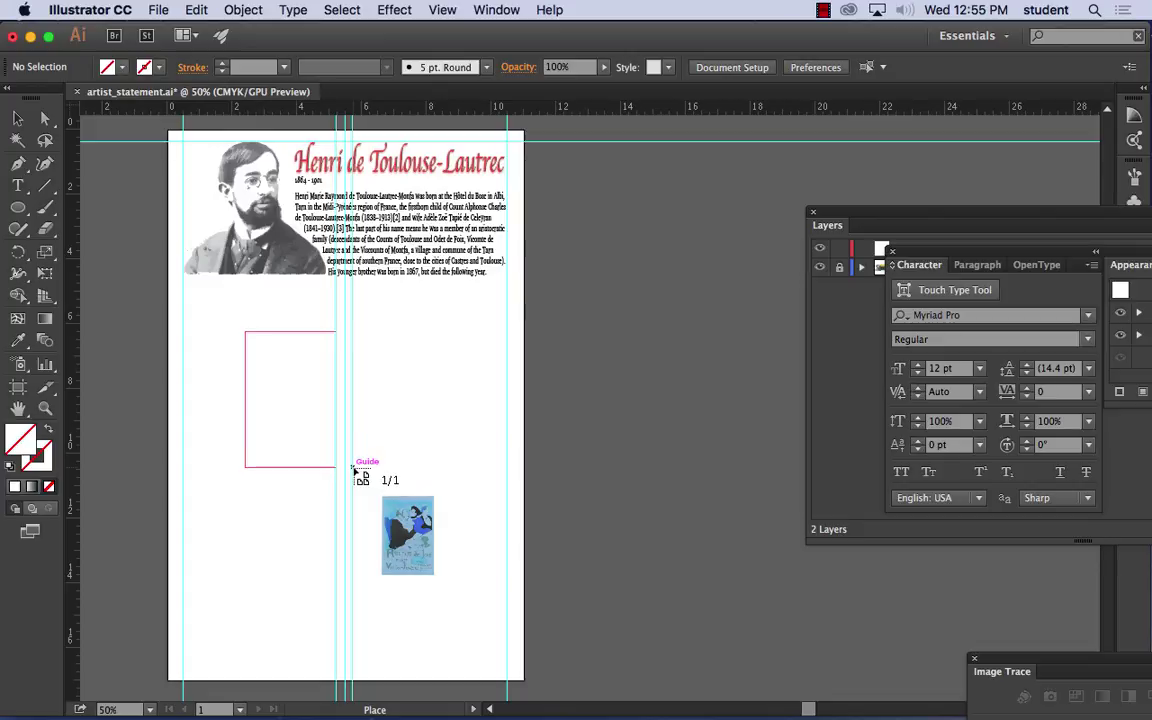
drag(352, 467, 352, 468)
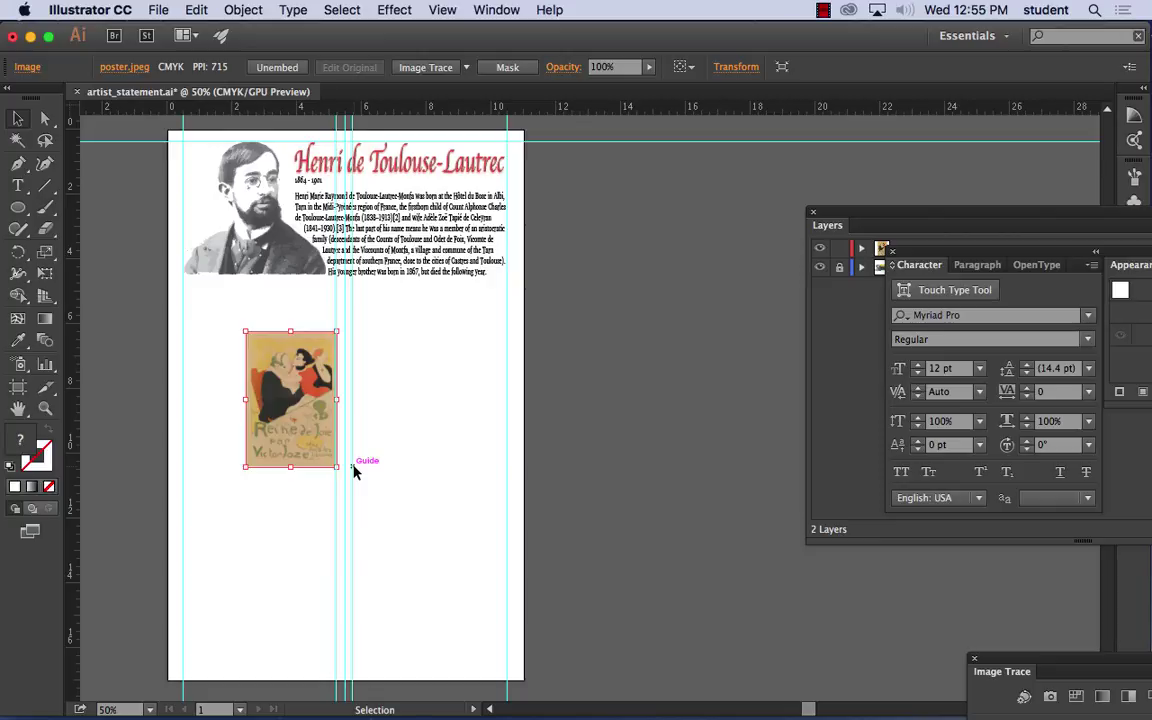
drag(245, 466, 255, 468)
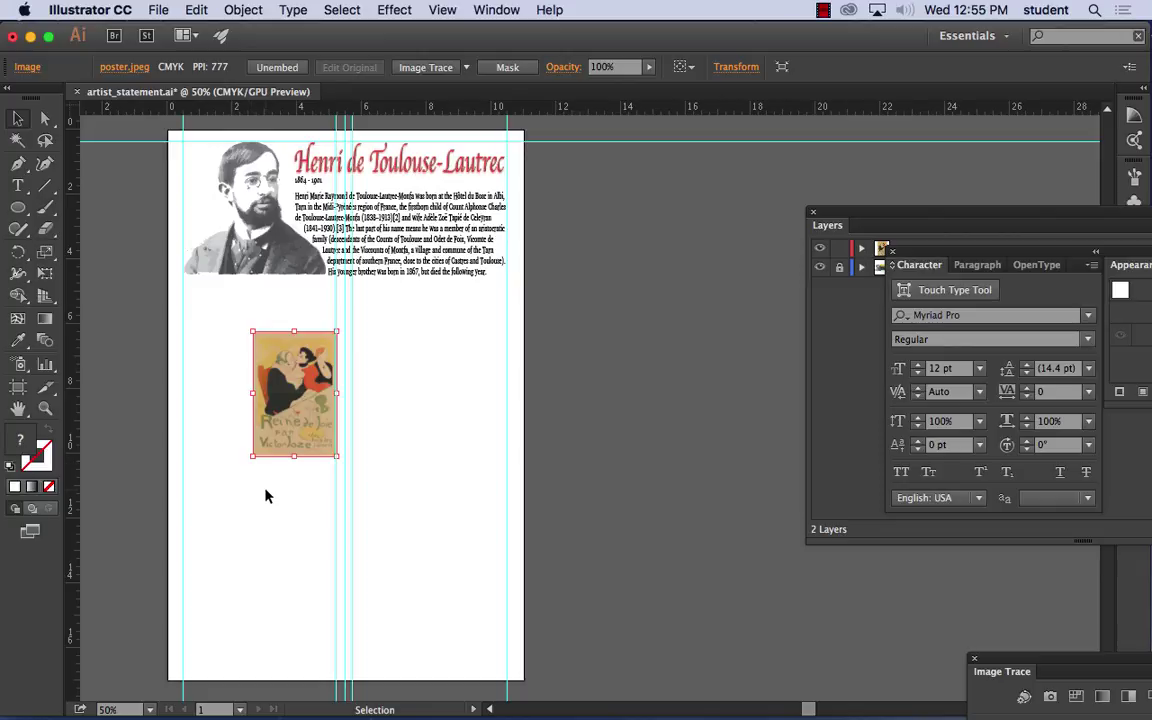
click(266, 496)
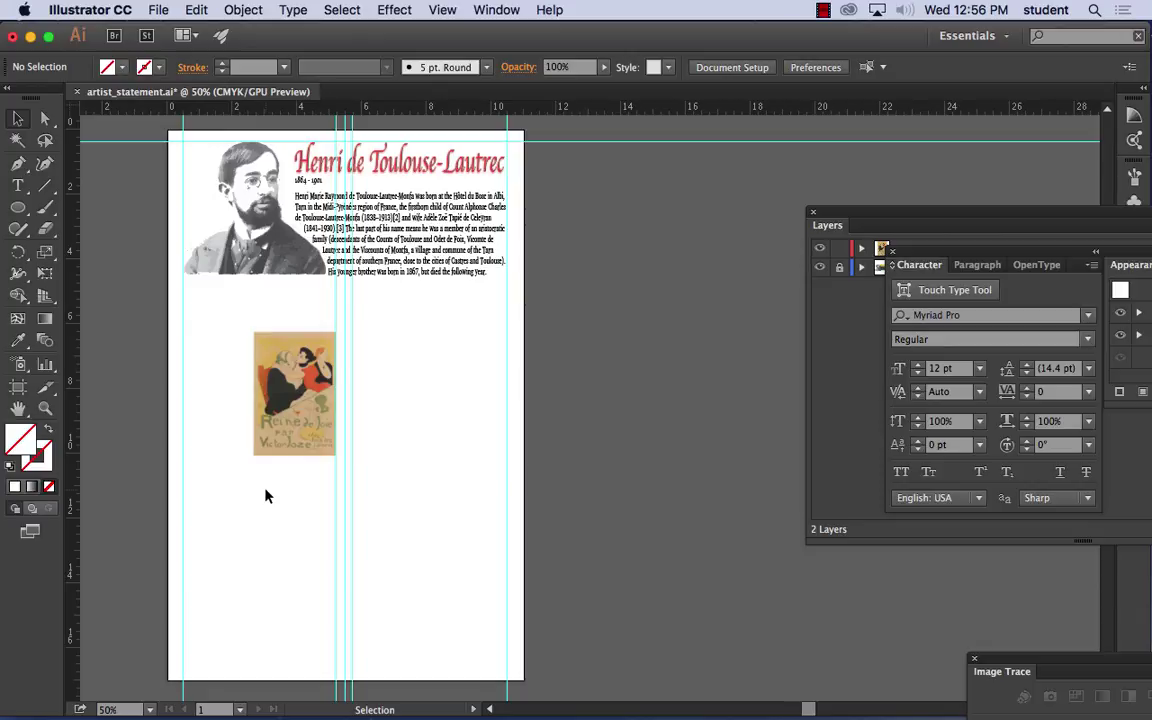
Step: Place toluse.jpeg from the Desktop near the page's lower end, with its right edge at the first central guide, and move it up slightly
click(158, 10)
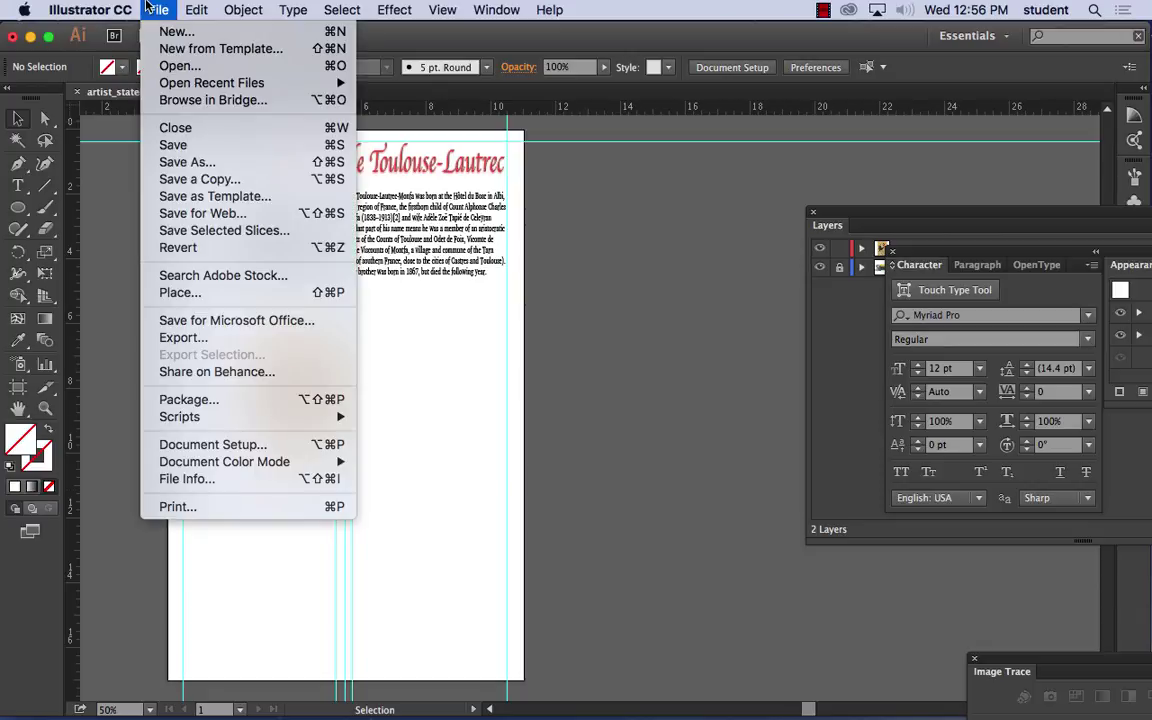
click(182, 292)
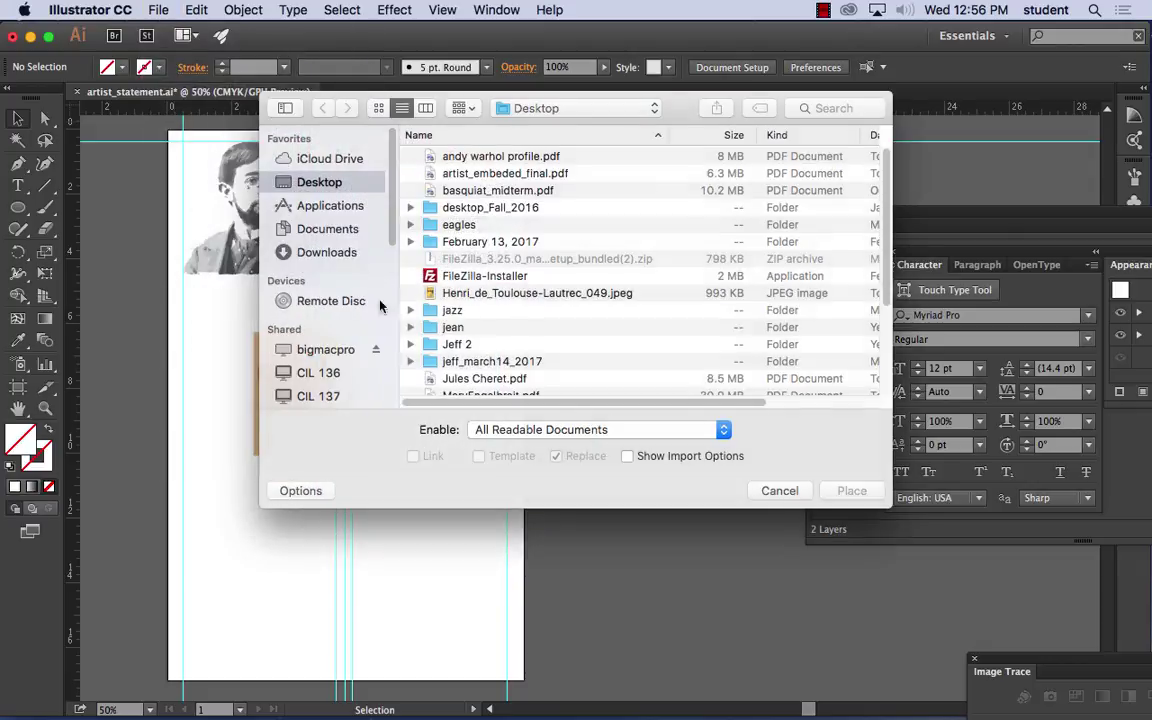
scroll(500, 358, down, 5)
click(443, 352)
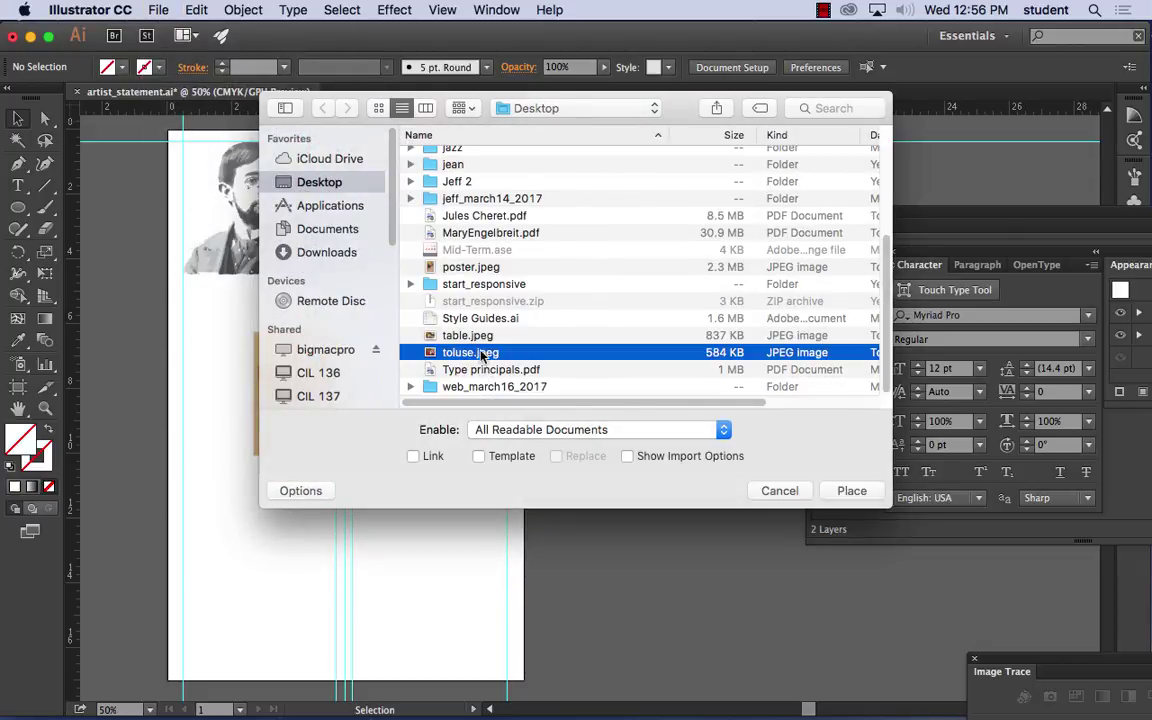
click(848, 490)
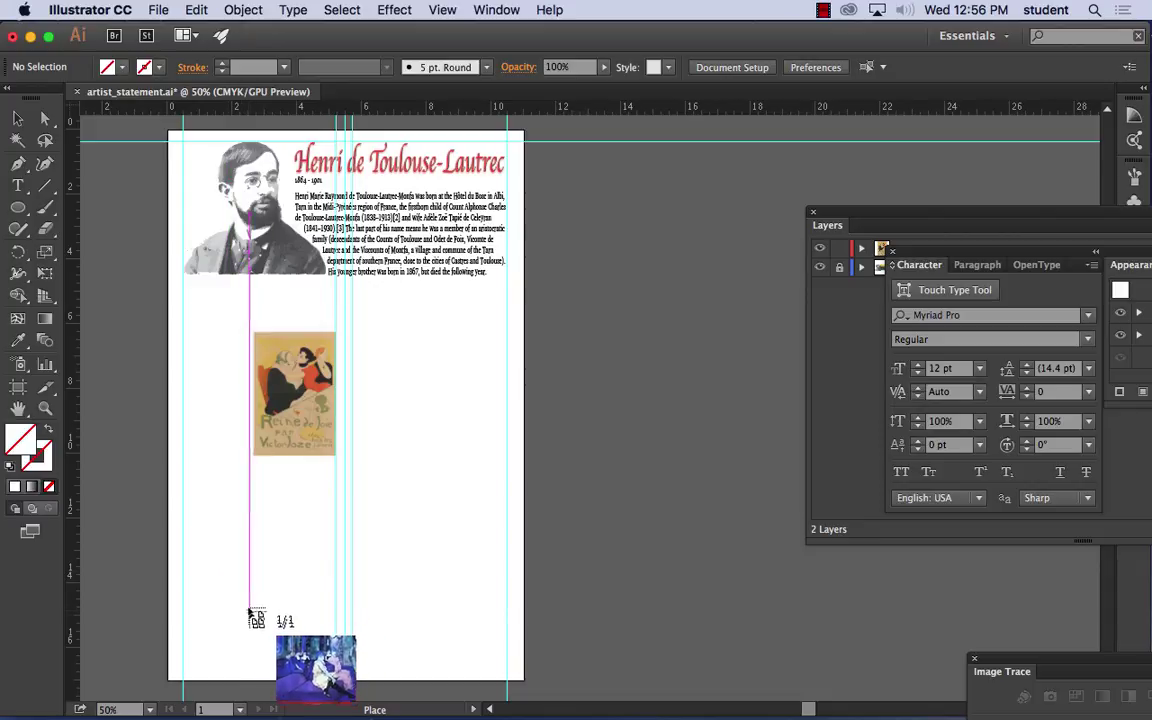
drag(241, 595, 372, 677)
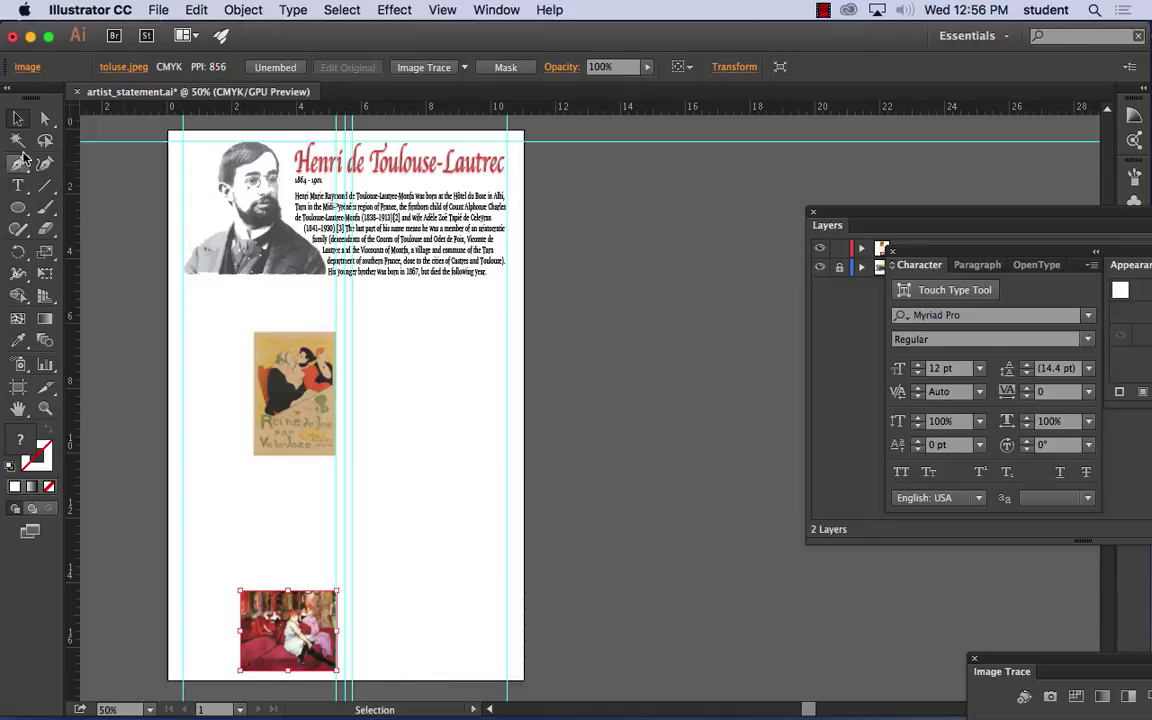
drag(290, 614, 297, 591)
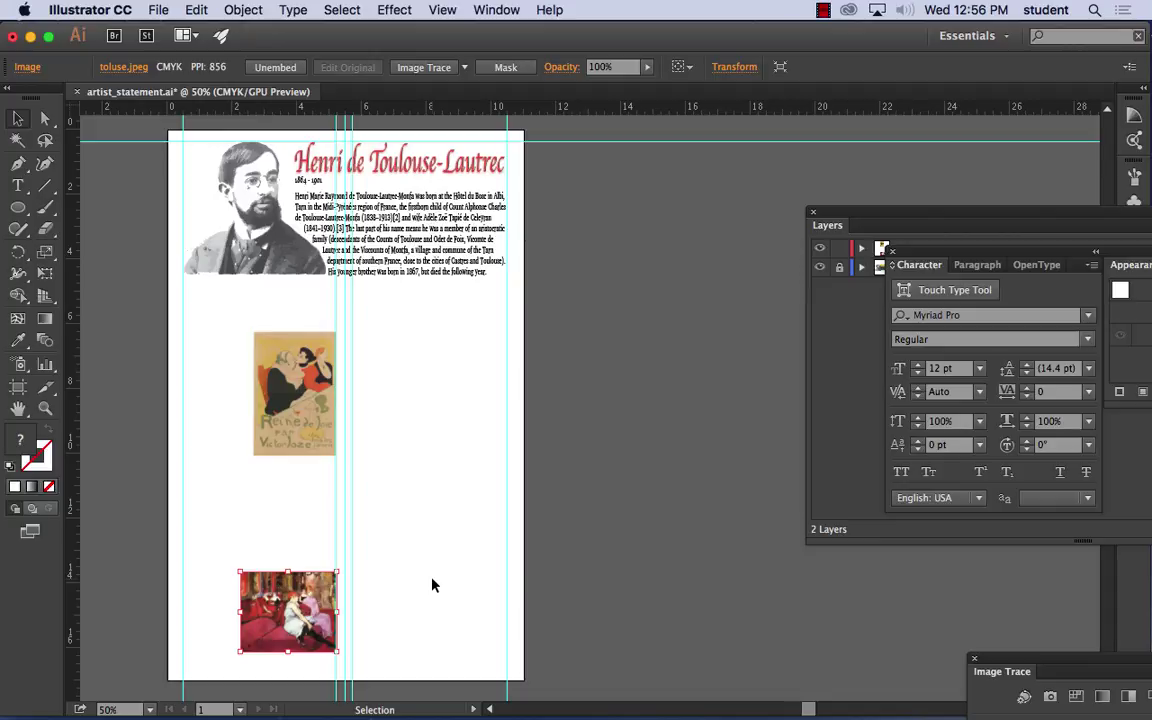
Step: Place table.jpeg from the Desktop with its left edge at the third central guide, bottom-align it with the poster and deselect it
click(158, 10)
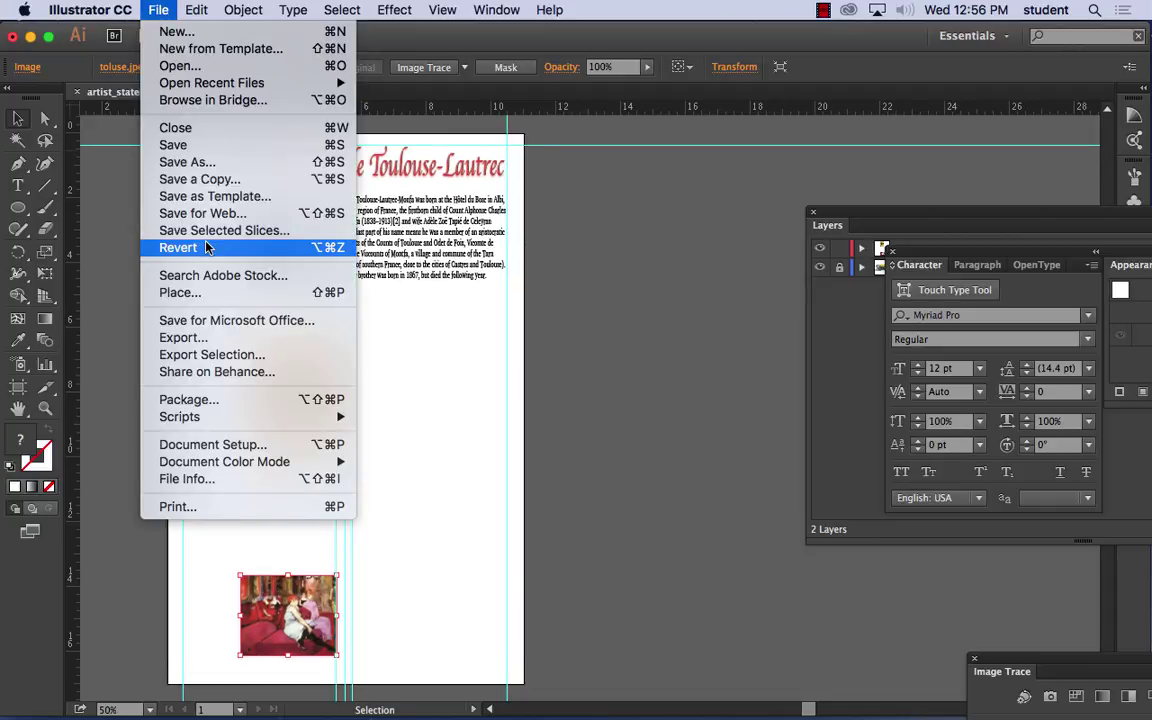
click(483, 343)
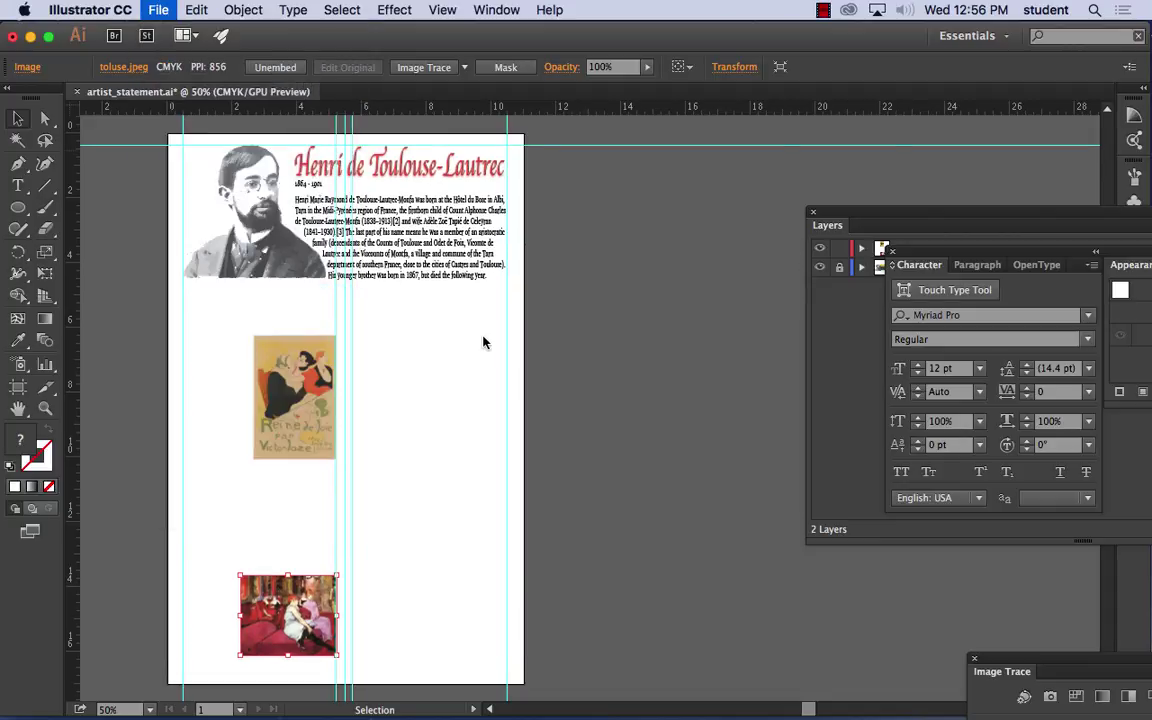
scroll(540, 298, down, 5)
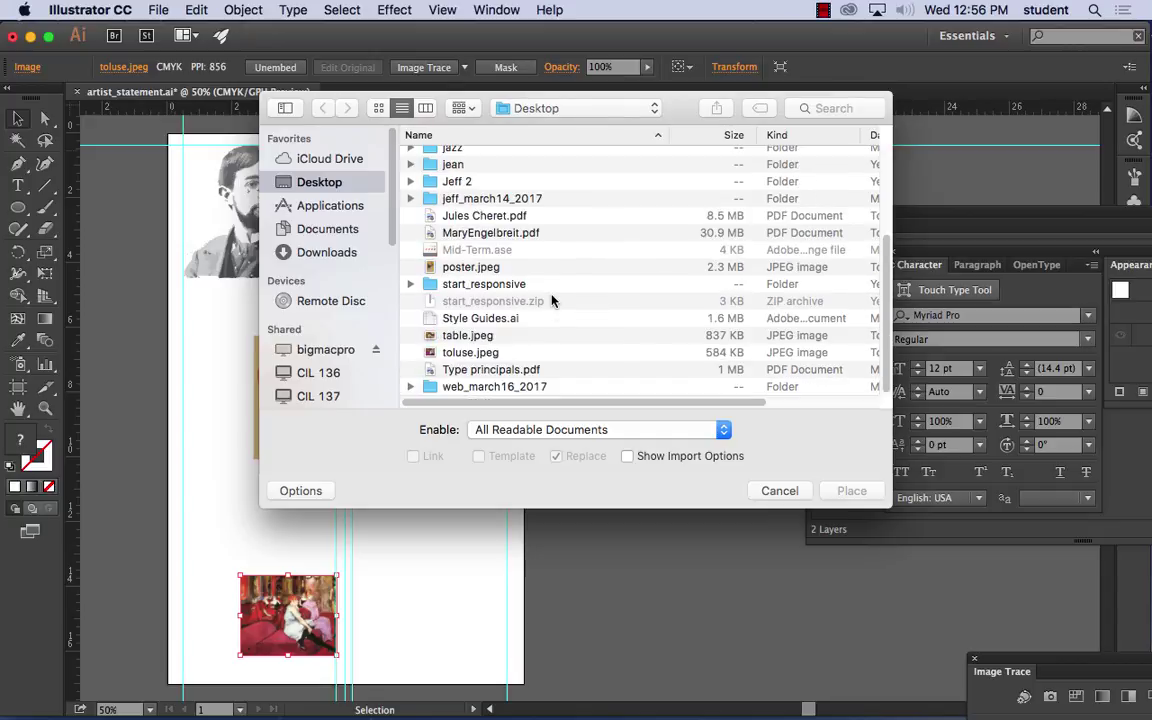
click(476, 335)
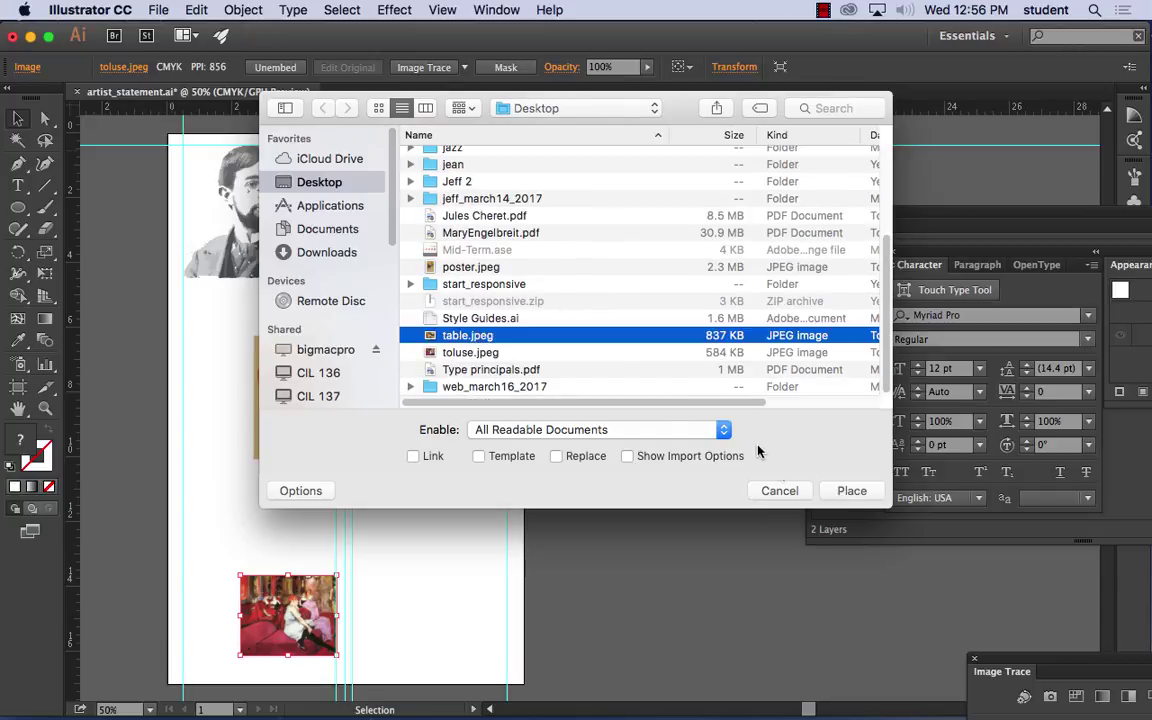
click(851, 490)
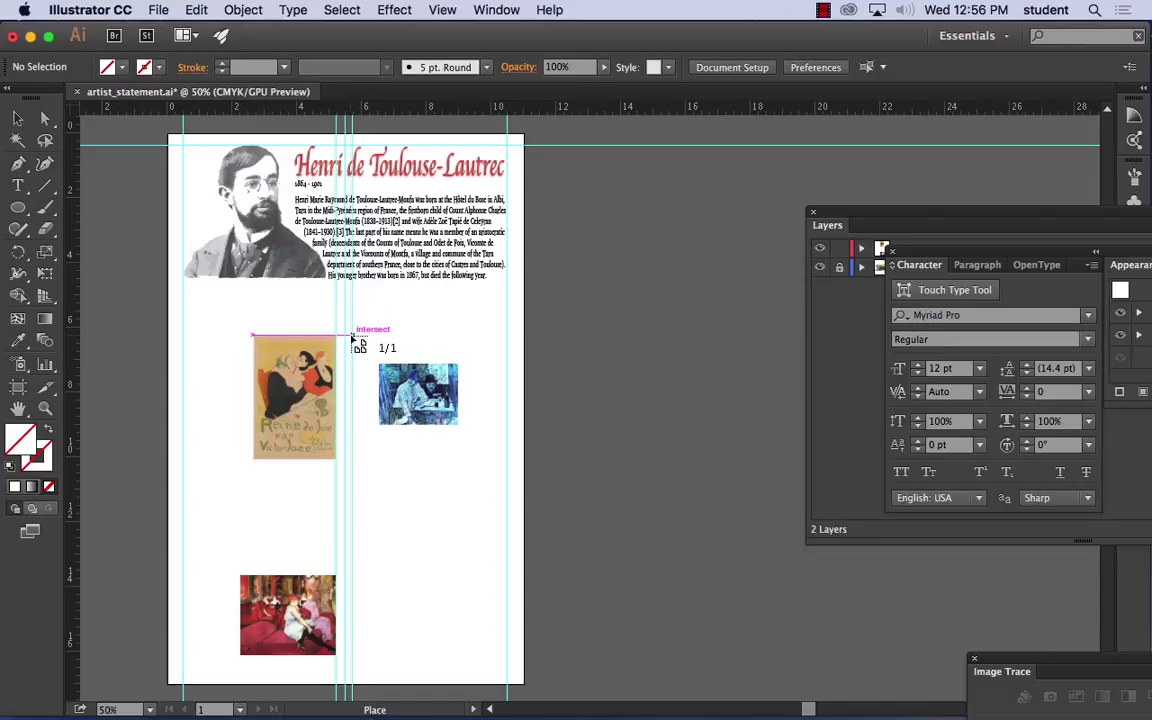
drag(352, 338, 456, 443)
drag(415, 385, 410, 430)
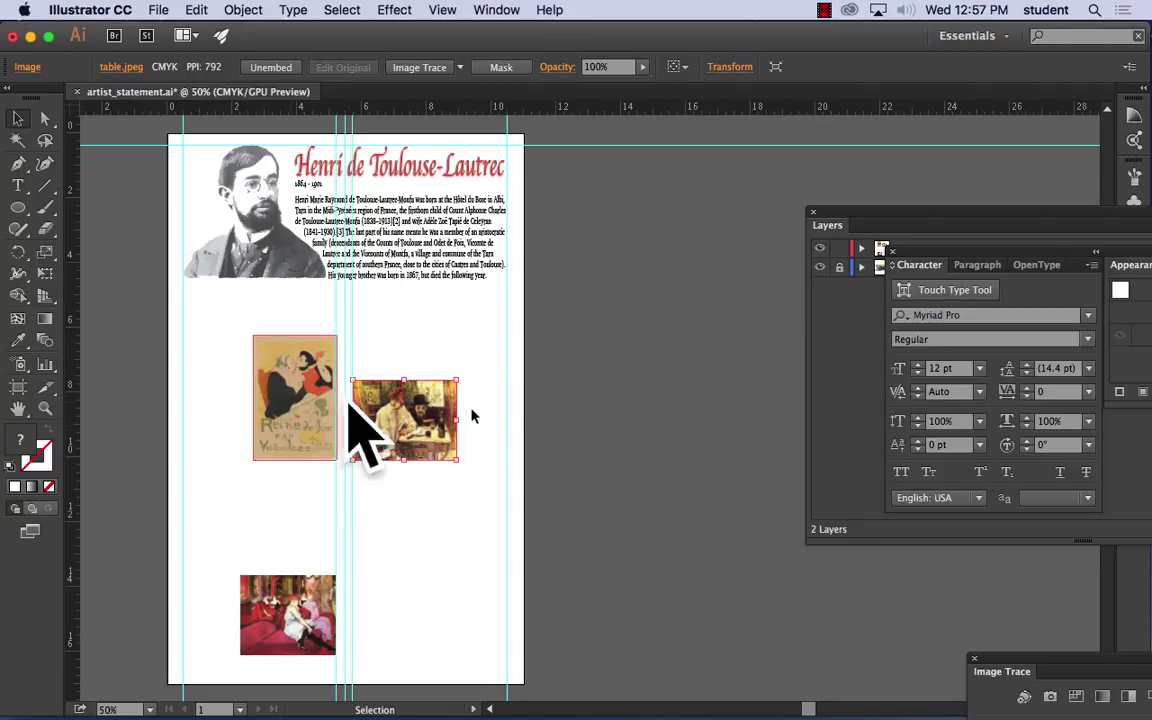
click(425, 500)
Step: Place Henri_de_Toulouse-Lautrec_049.jpeg from the Desktop below the table painting, with its left edge at the third central guide and matching the painting's width
click(153, 9)
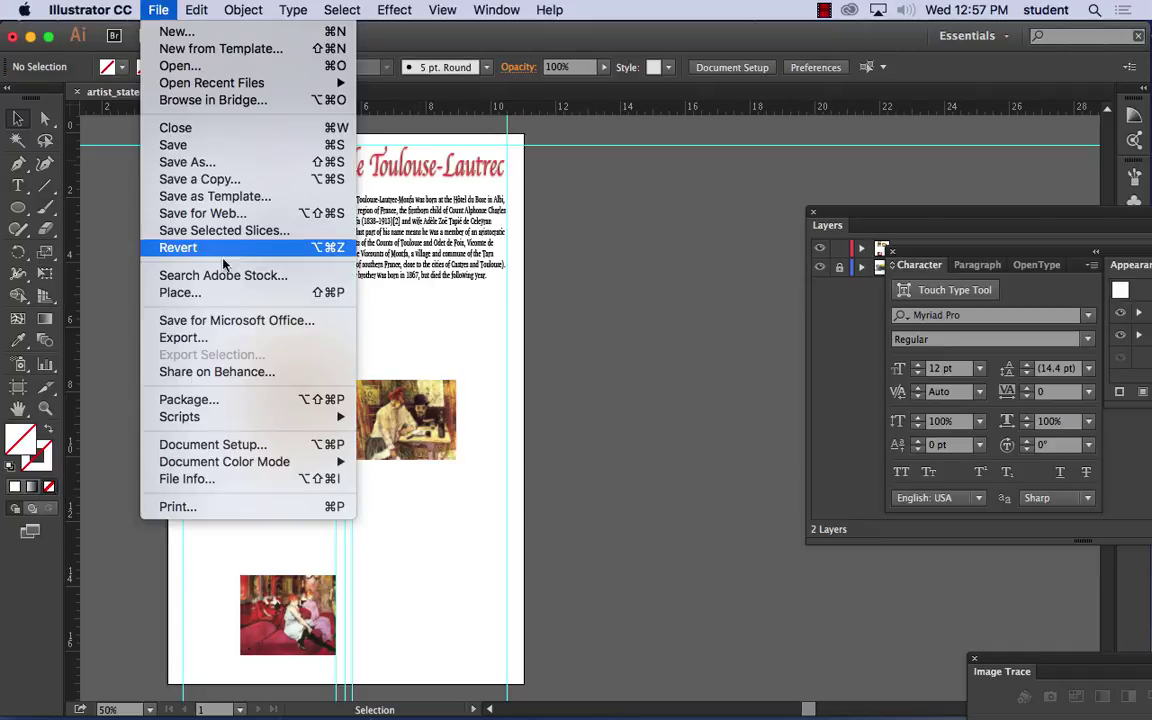
click(205, 293)
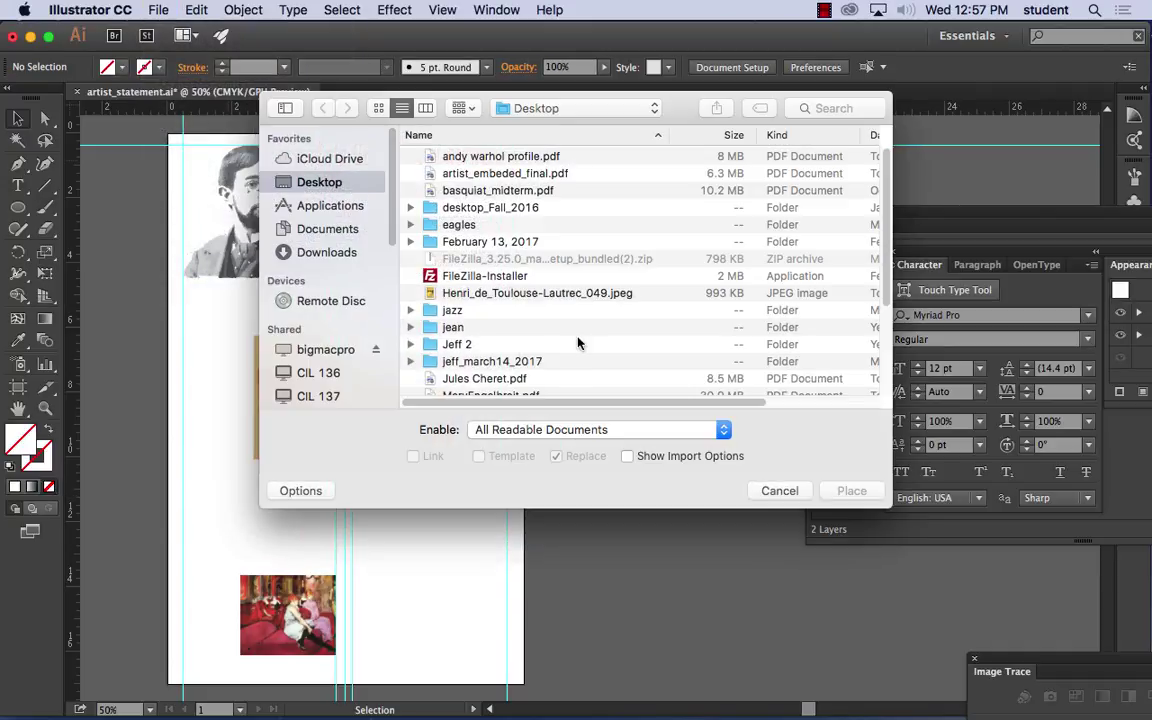
scroll(526, 343, down, 5)
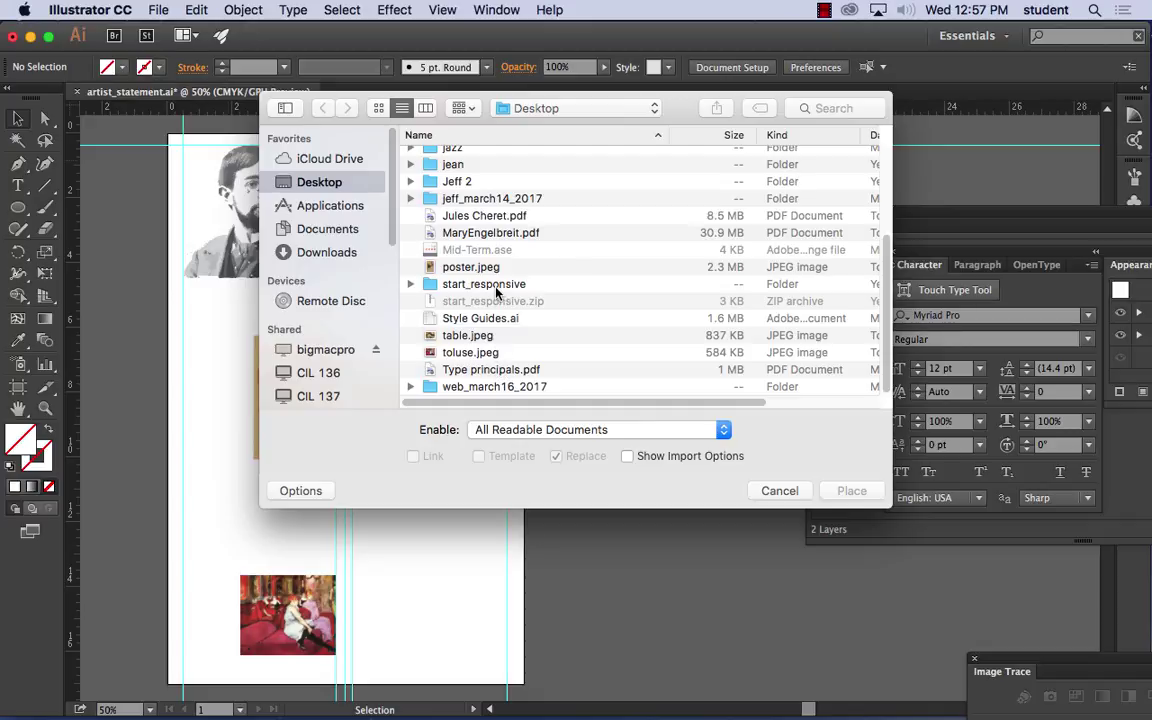
scroll(490, 292, up, 5)
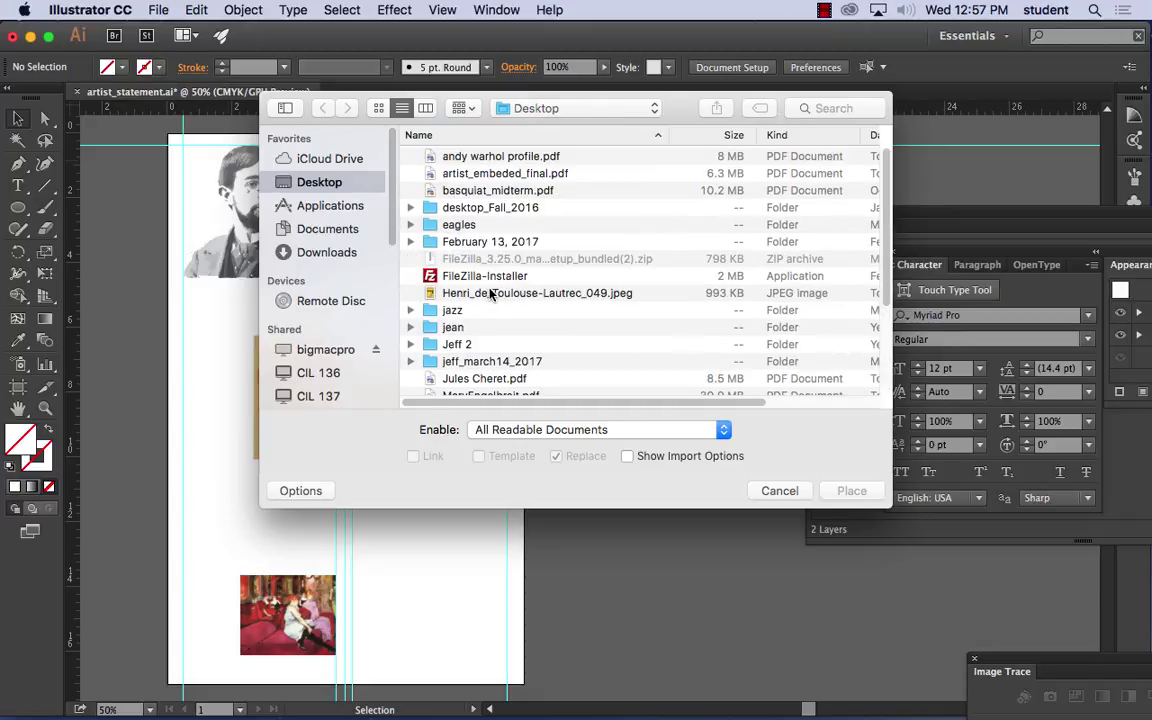
click(506, 294)
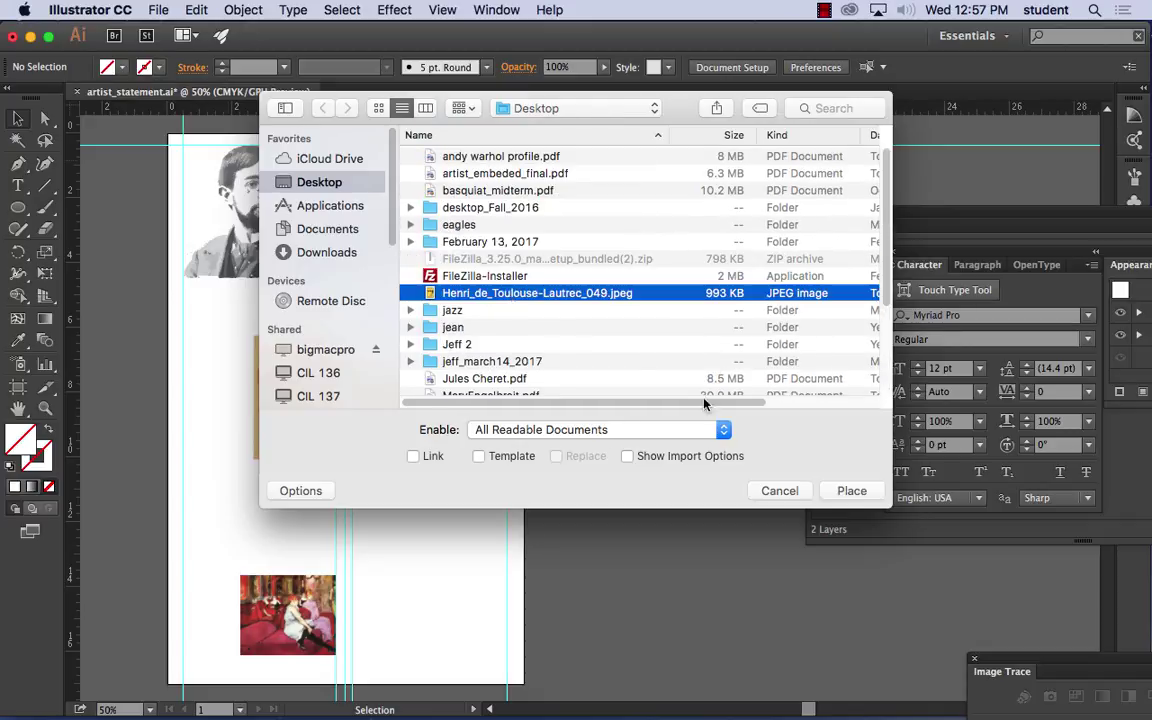
click(851, 490)
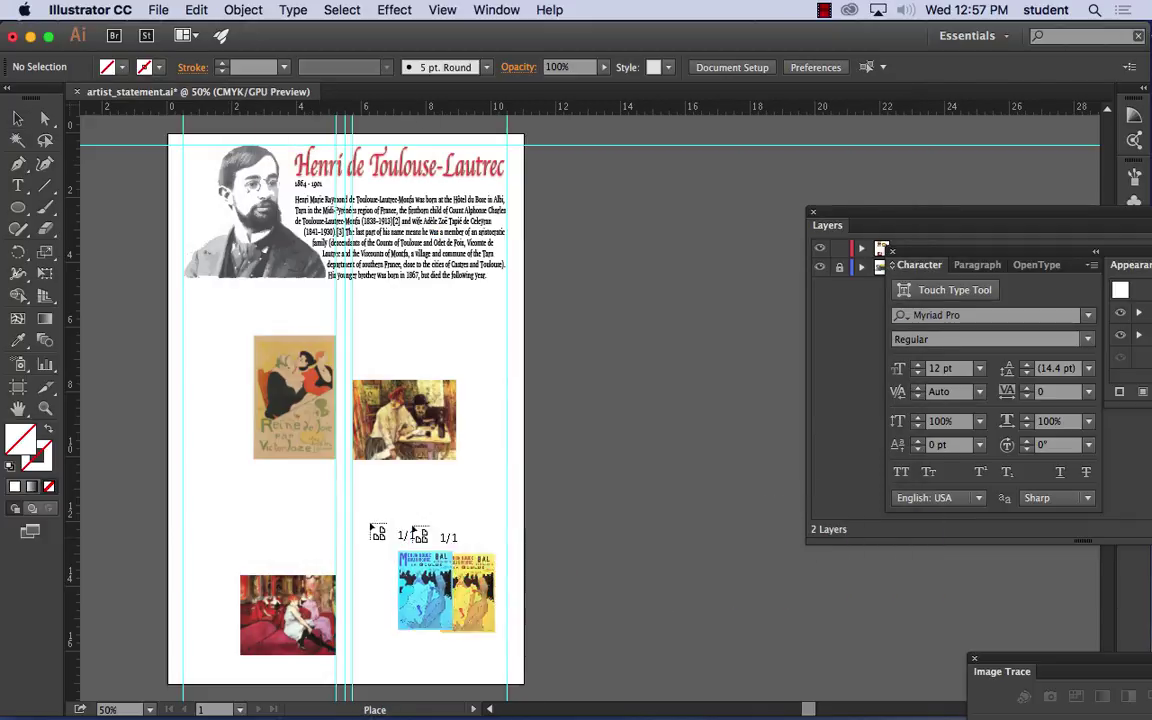
drag(414, 605, 457, 646)
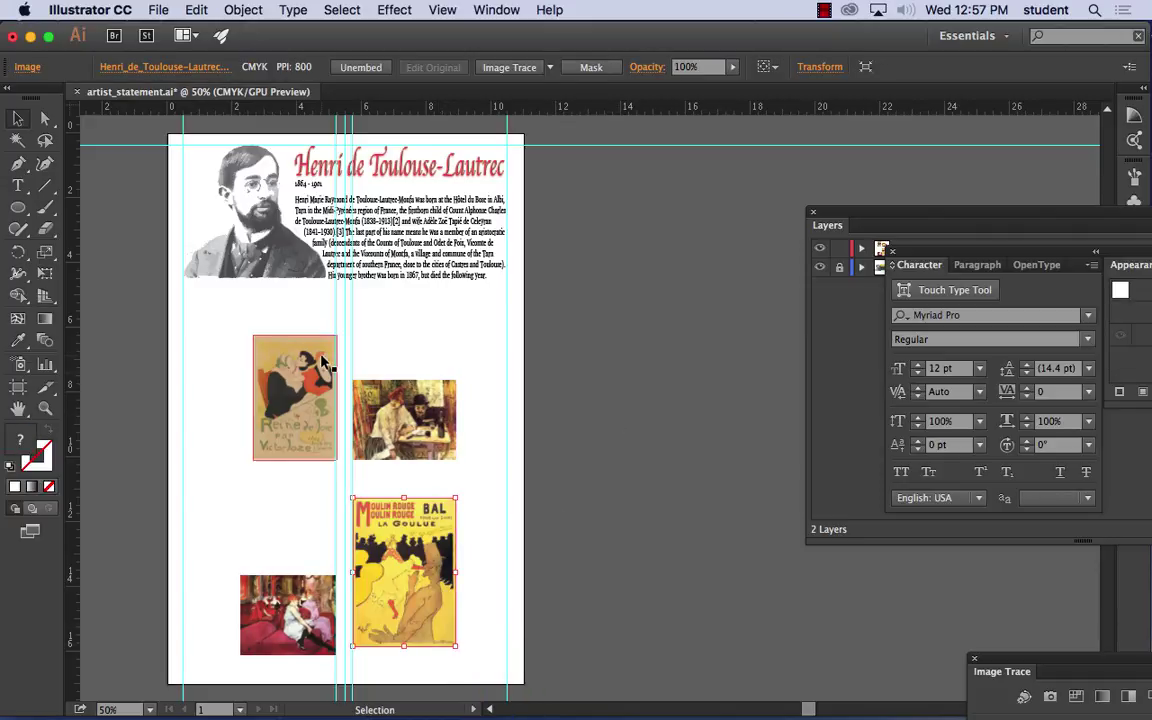
Step: Swap the two posters, putting the Moulin Rouge poster below the portrait and the Reine de Joie poster below the table painting, along the central guides
drag(294, 380, 504, 363)
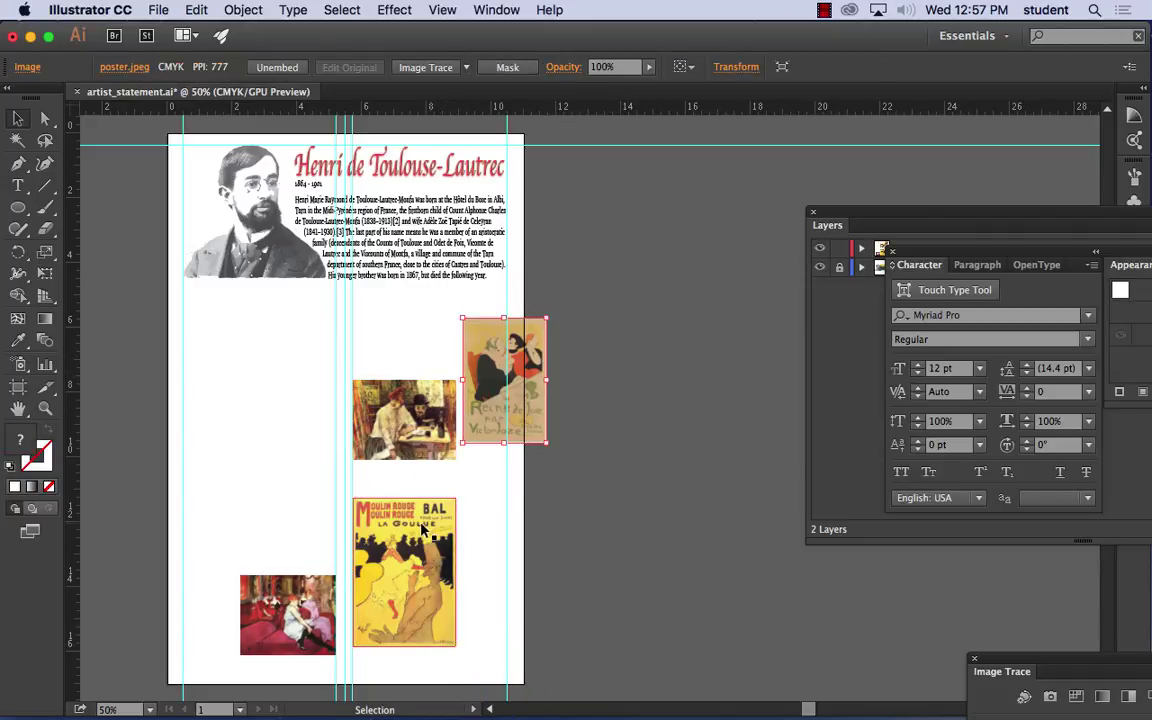
drag(416, 532, 298, 363)
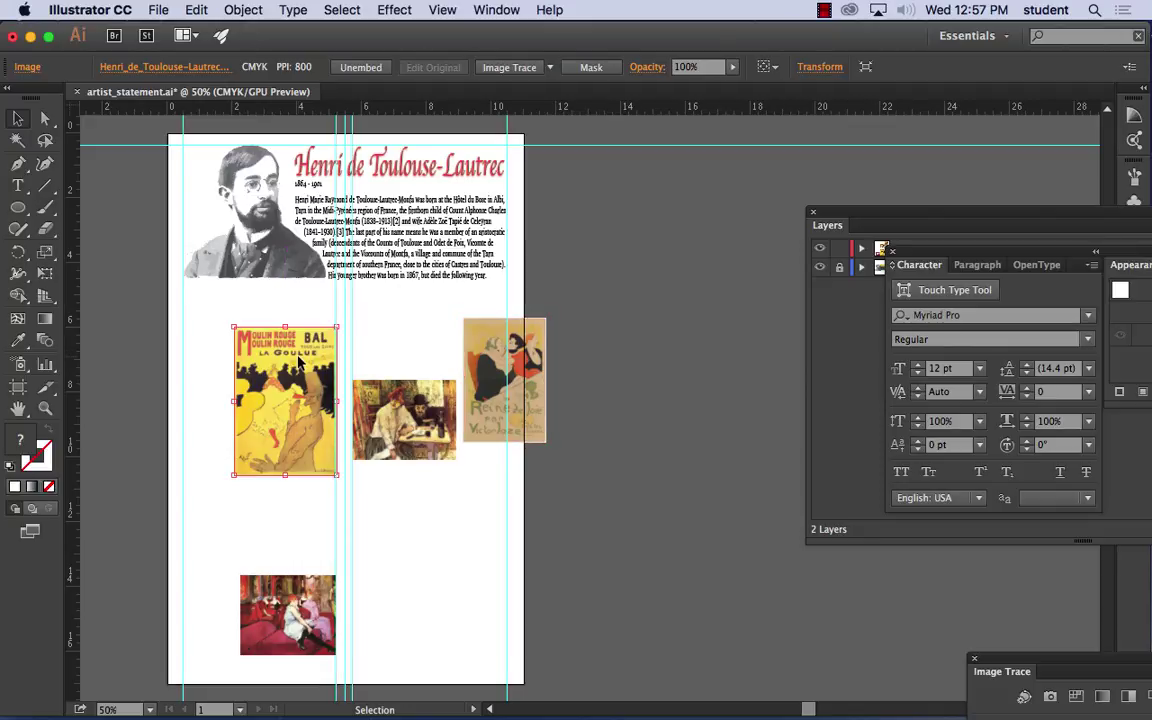
drag(486, 358, 375, 534)
click(472, 525)
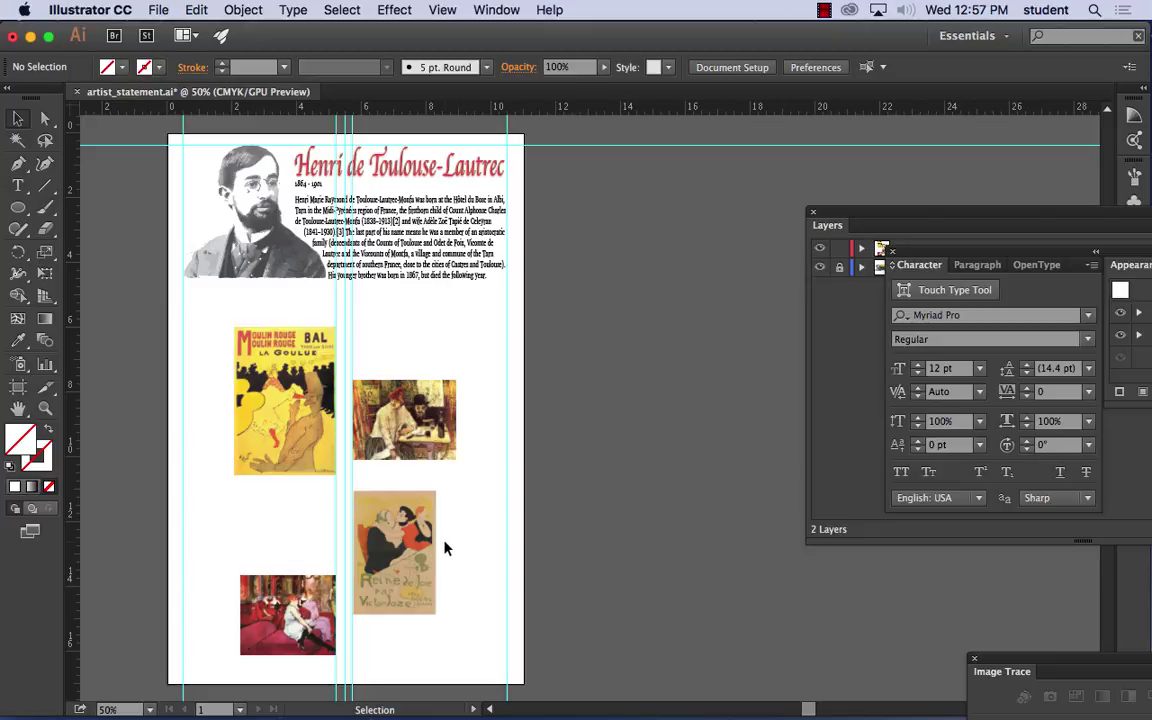
drag(386, 495, 385, 524)
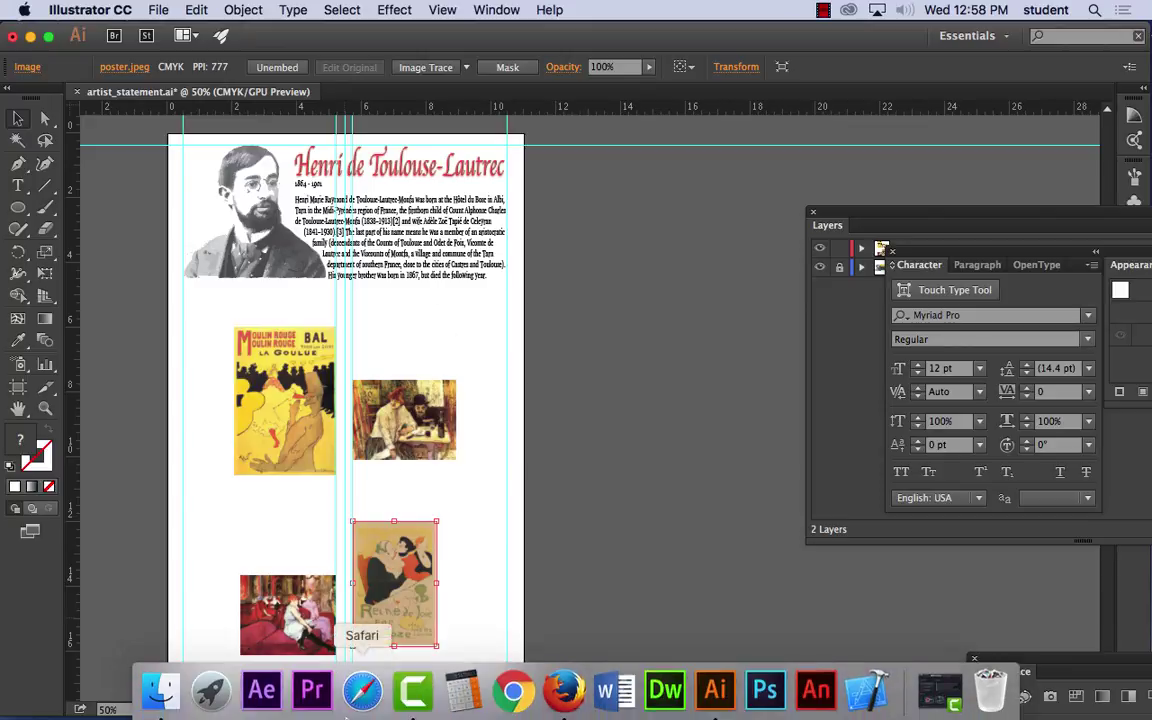
Step: Switch to Firefox and open wikipedia.org
click(572, 692)
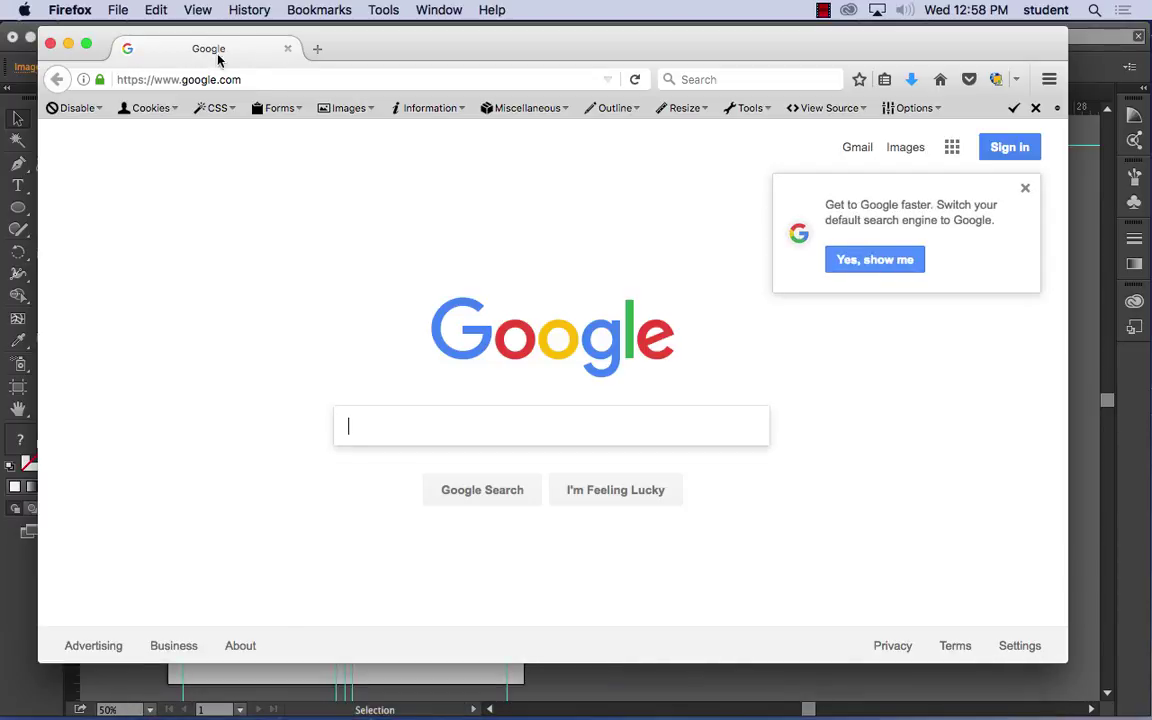
click(256, 73)
text(wik)
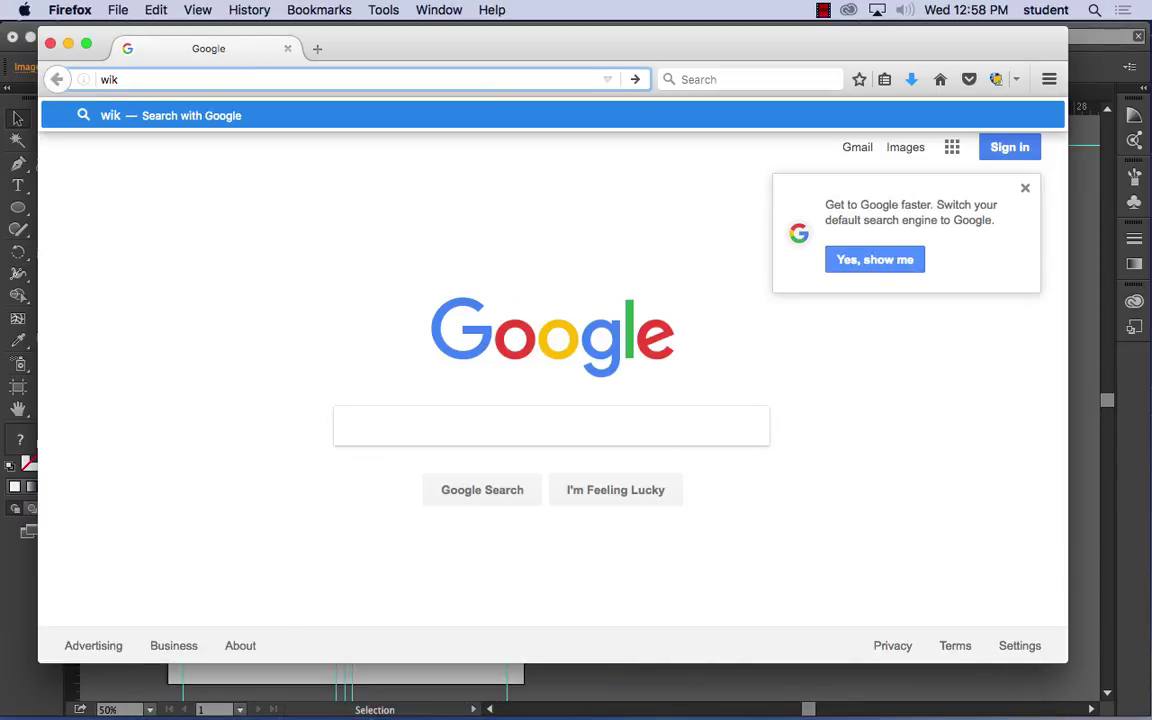
text(ipedia.)
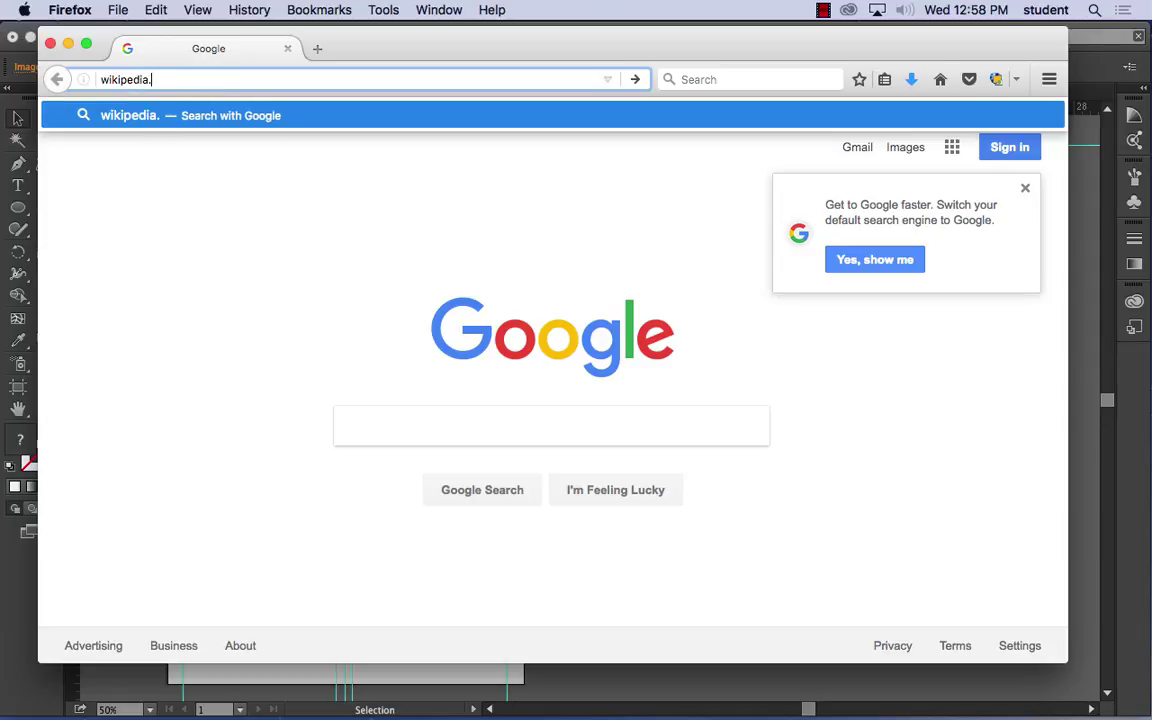
text(org)
key(Return)
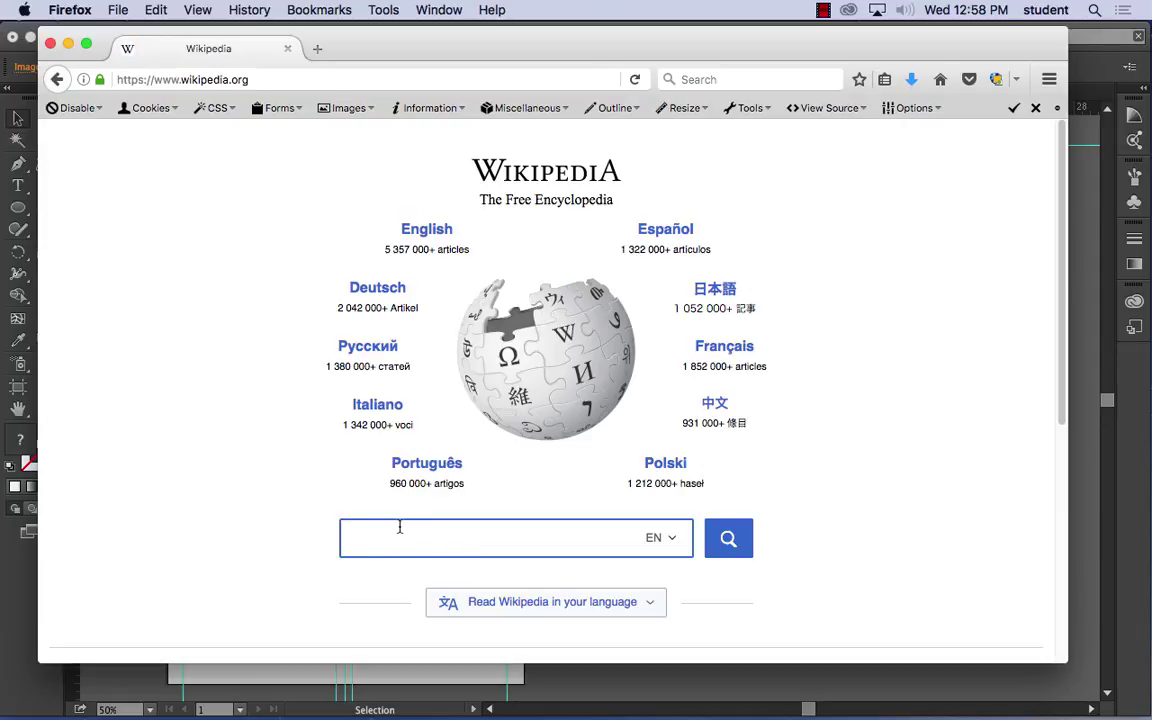
Step: Search Wikipedia for "toulouse" and open the Toulouse article
text(tou)
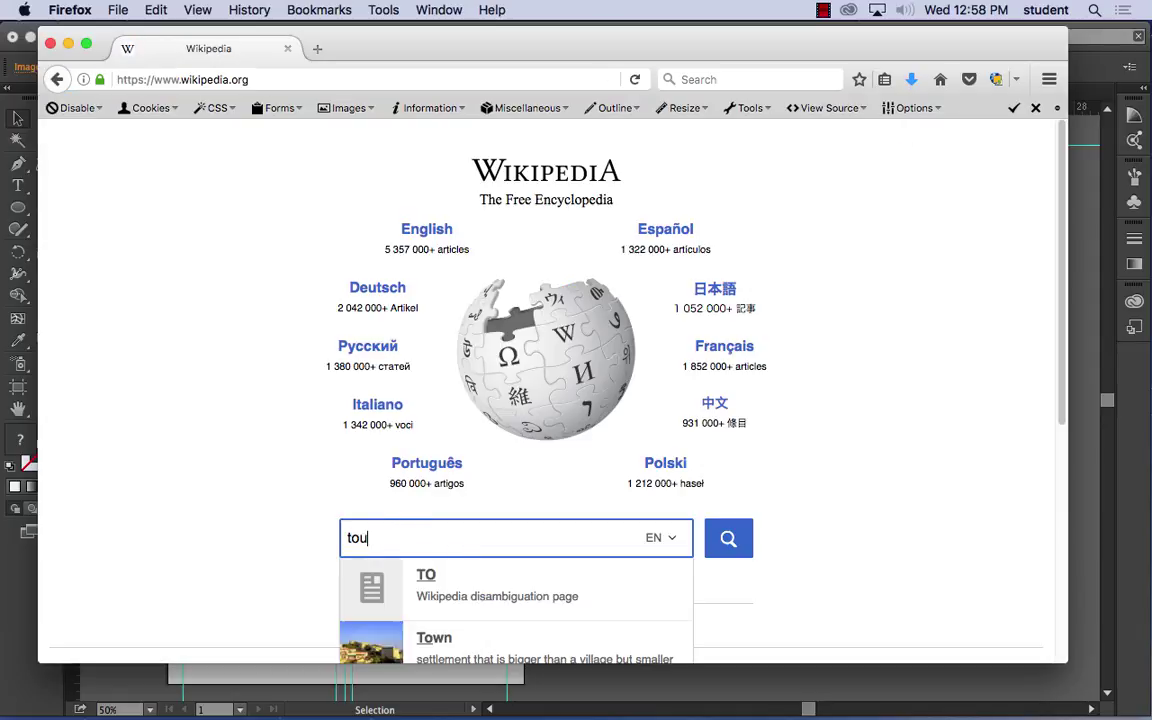
text(lous)
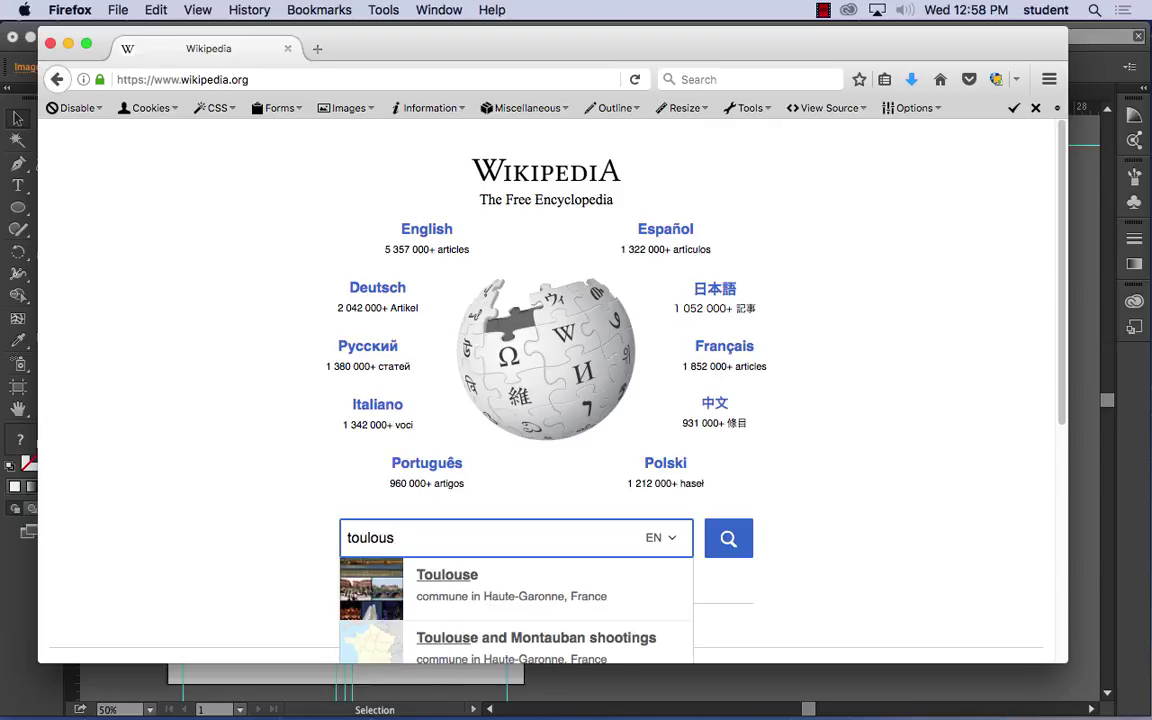
text(e)
click(465, 583)
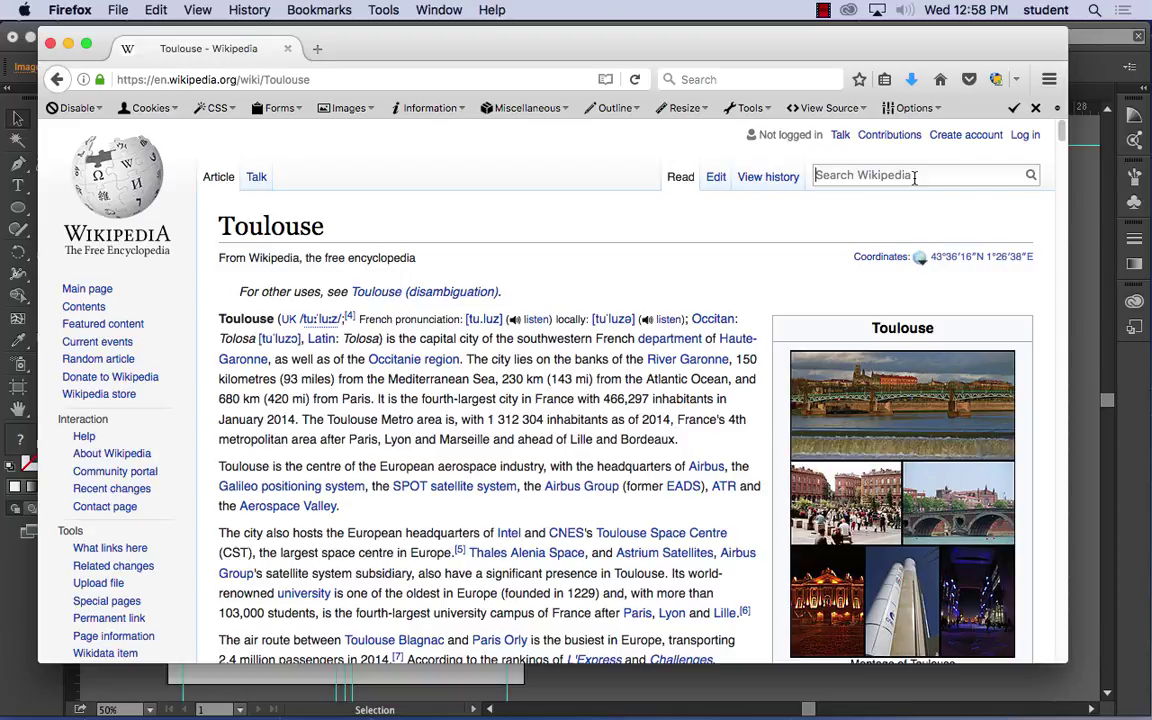
Step: Search Wikipedia for "toulouse l" and open the suggested Toulouse-Lautrec article
text(to)
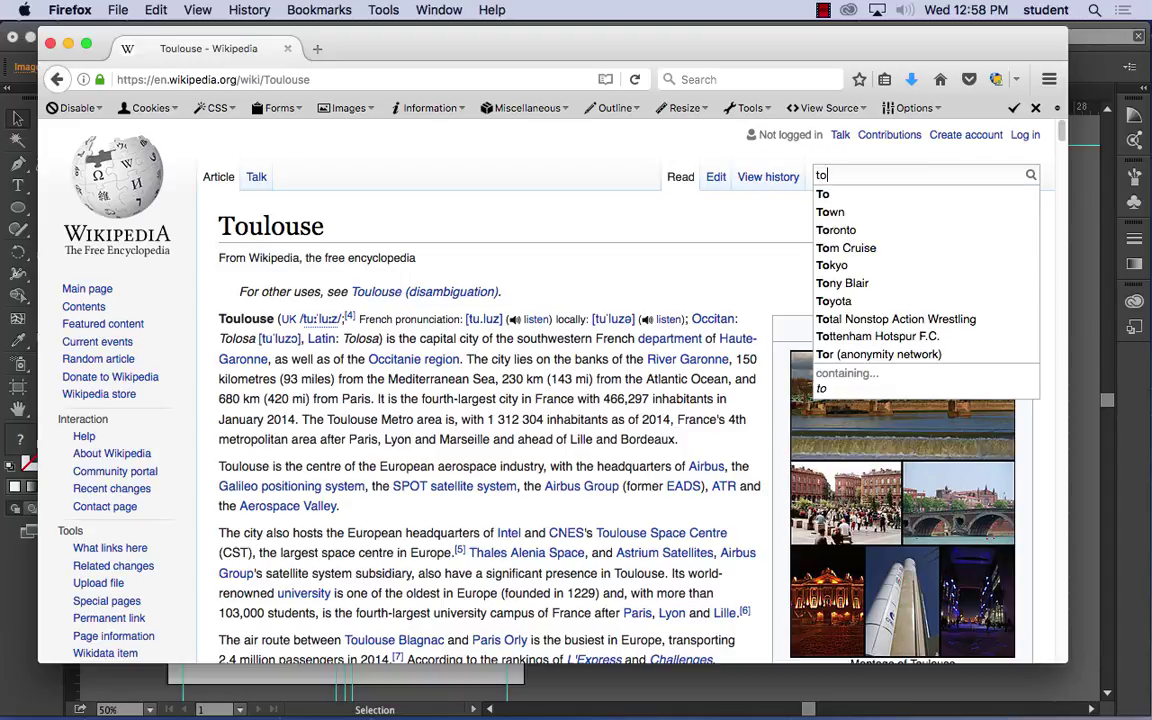
text(ulo)
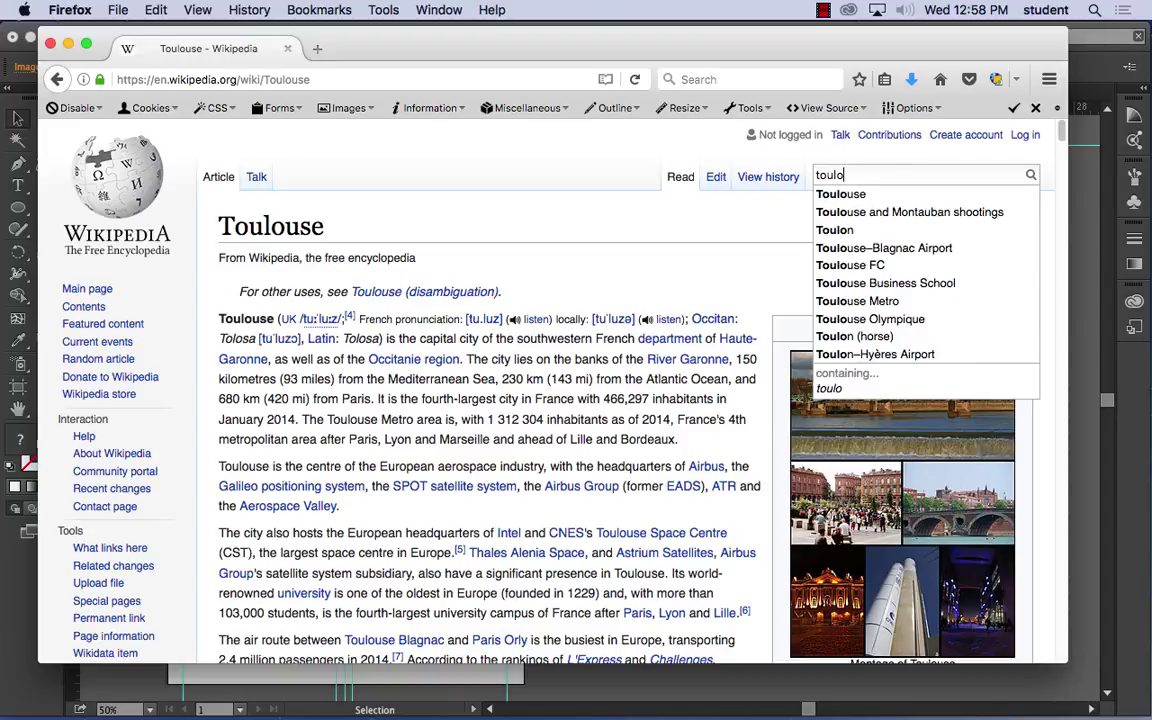
text(use)
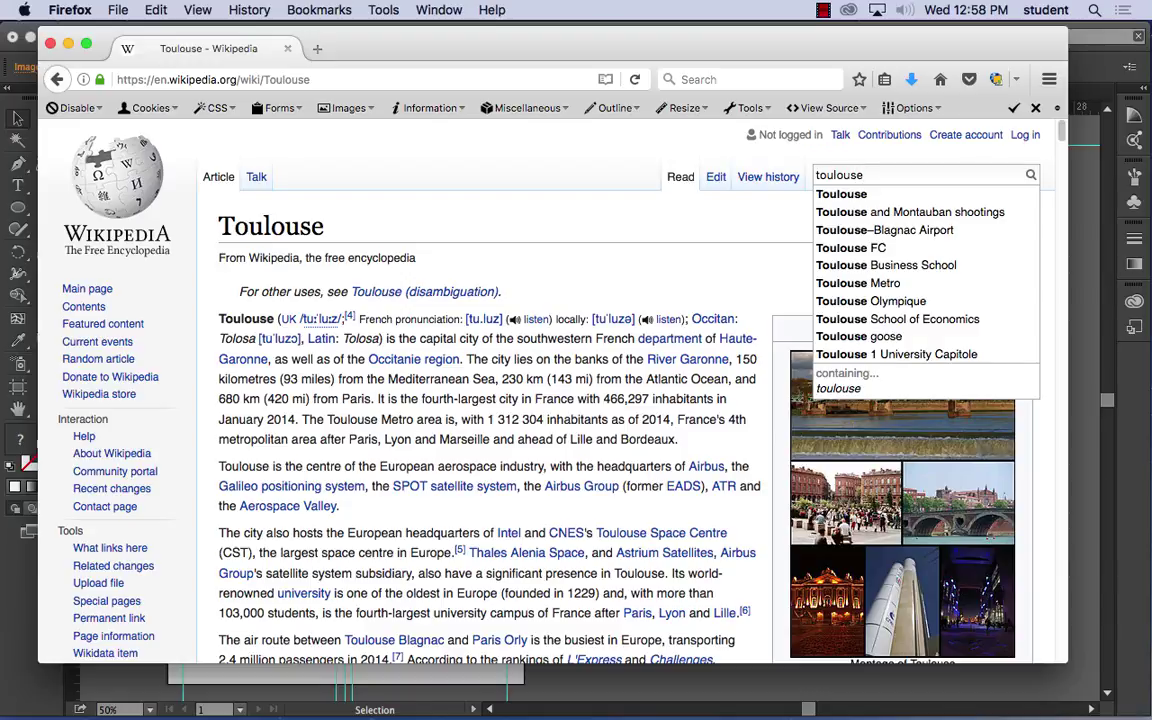
text( l)
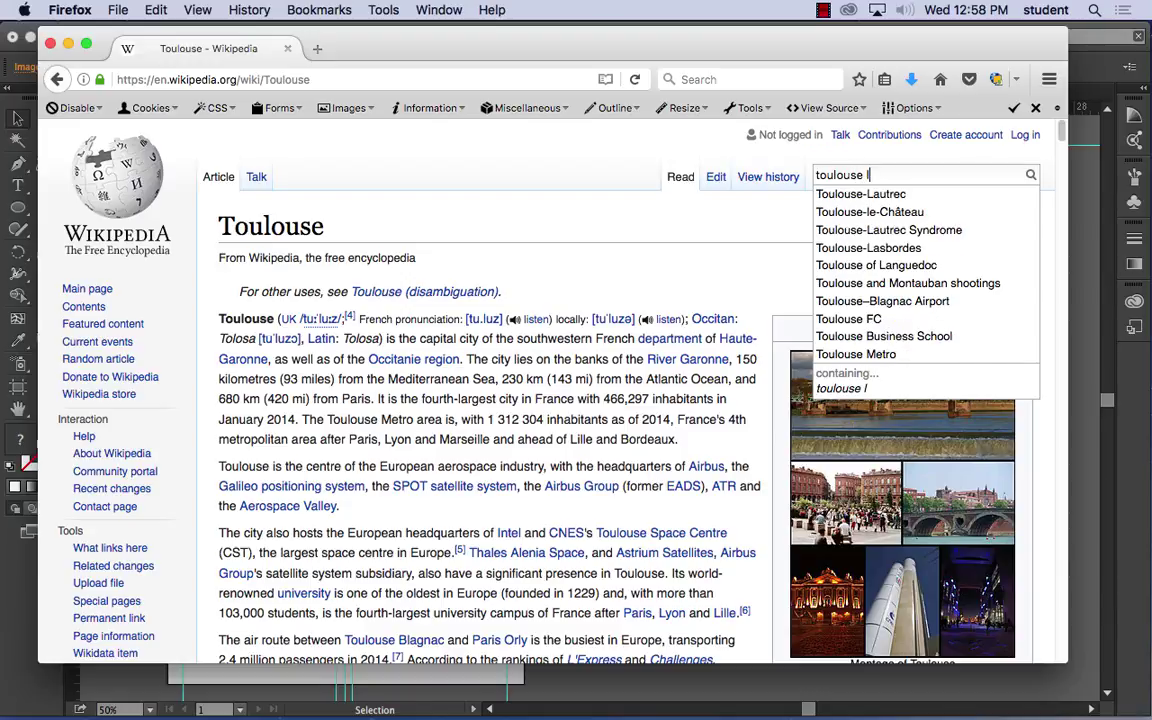
click(858, 196)
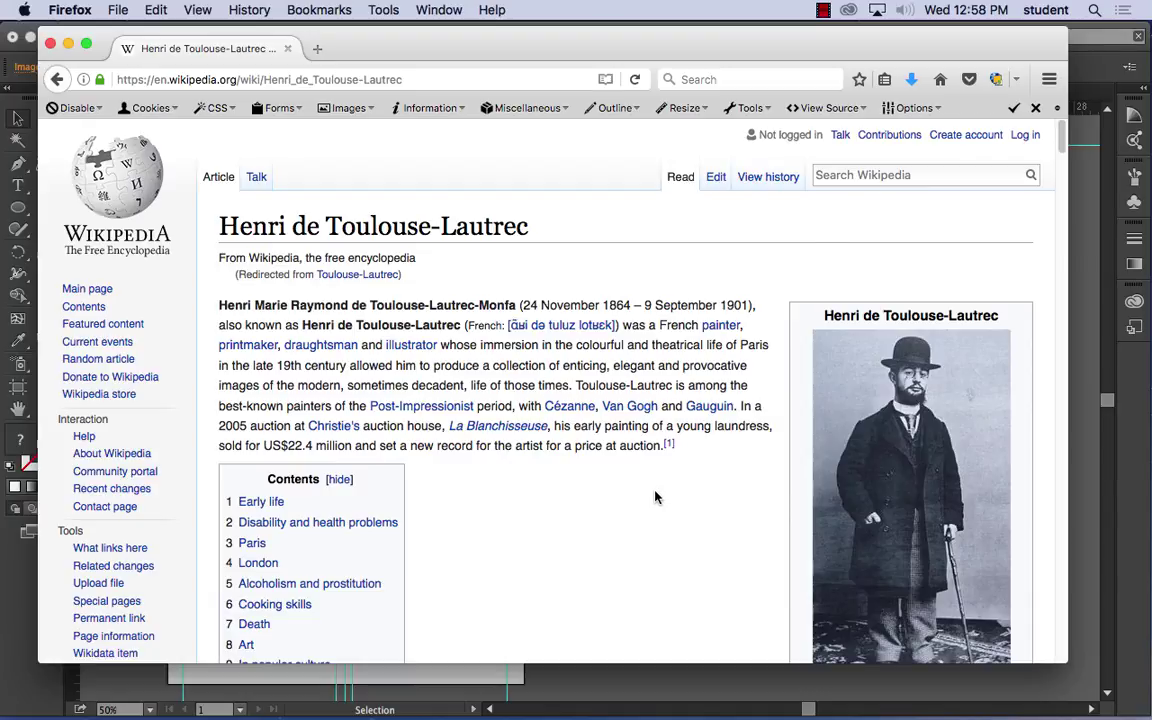
Step: Copy the article's whole Paris section text, from "During a stay in Nice" through "Jane Avril"
scroll(655, 497, down, 1)
scroll(655, 497, down, 10)
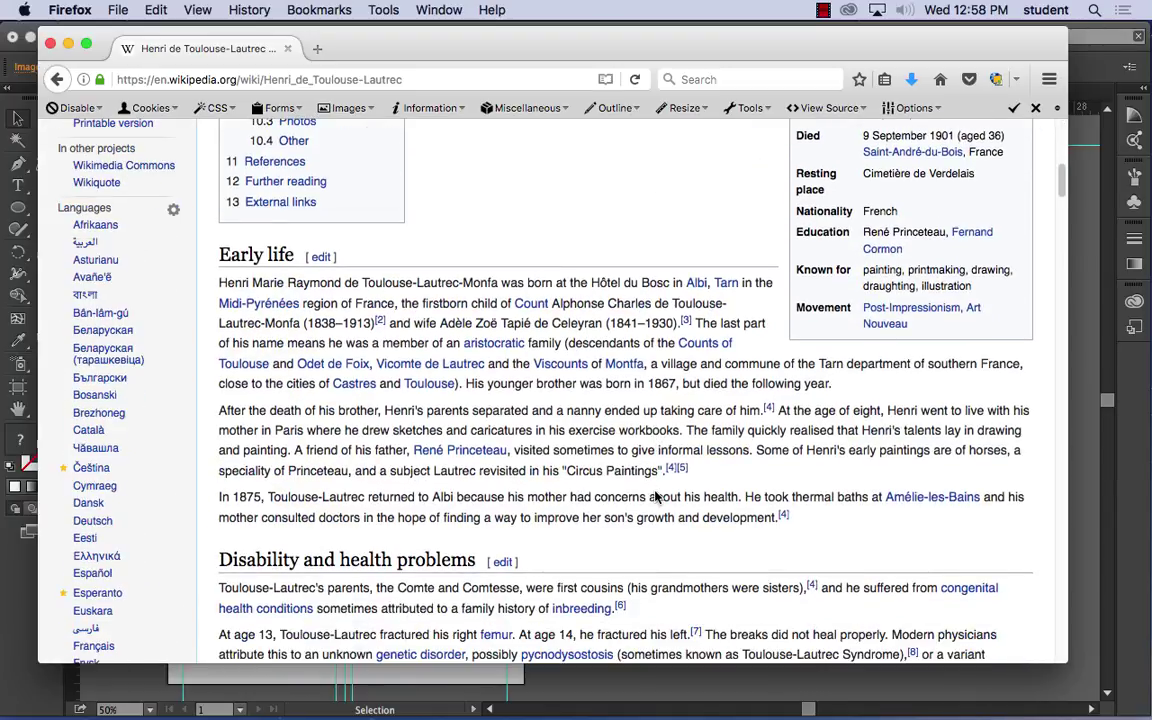
drag(798, 521, 216, 281)
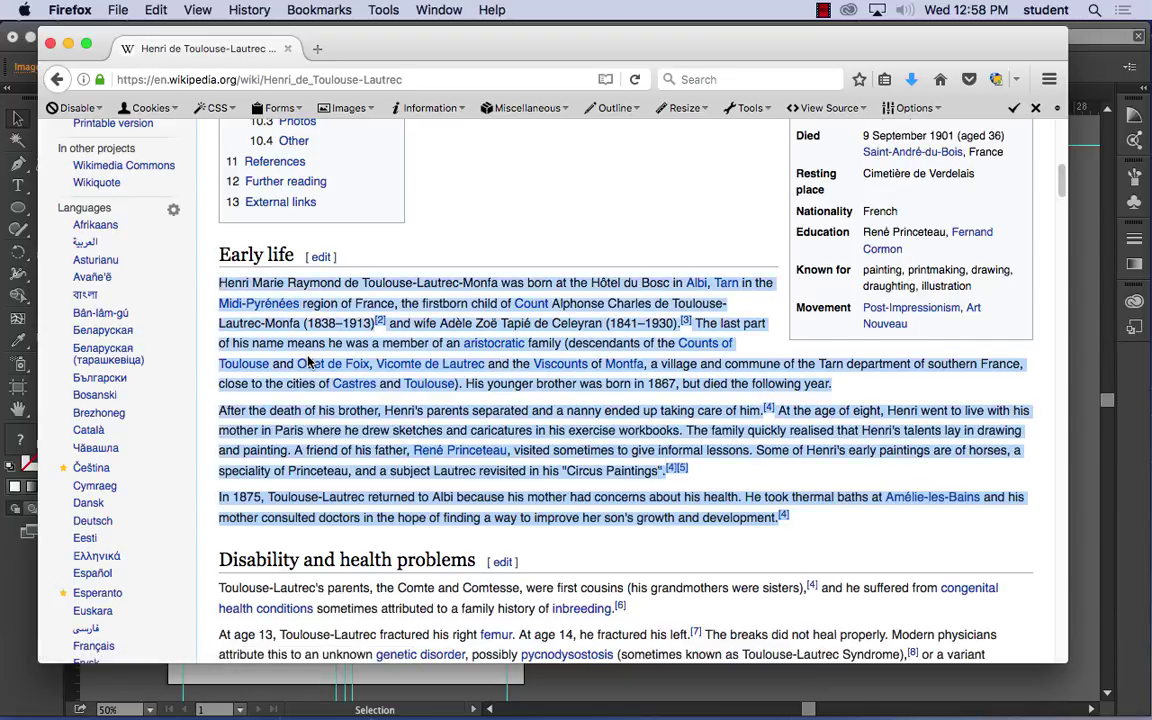
scroll(620, 546, down, 5)
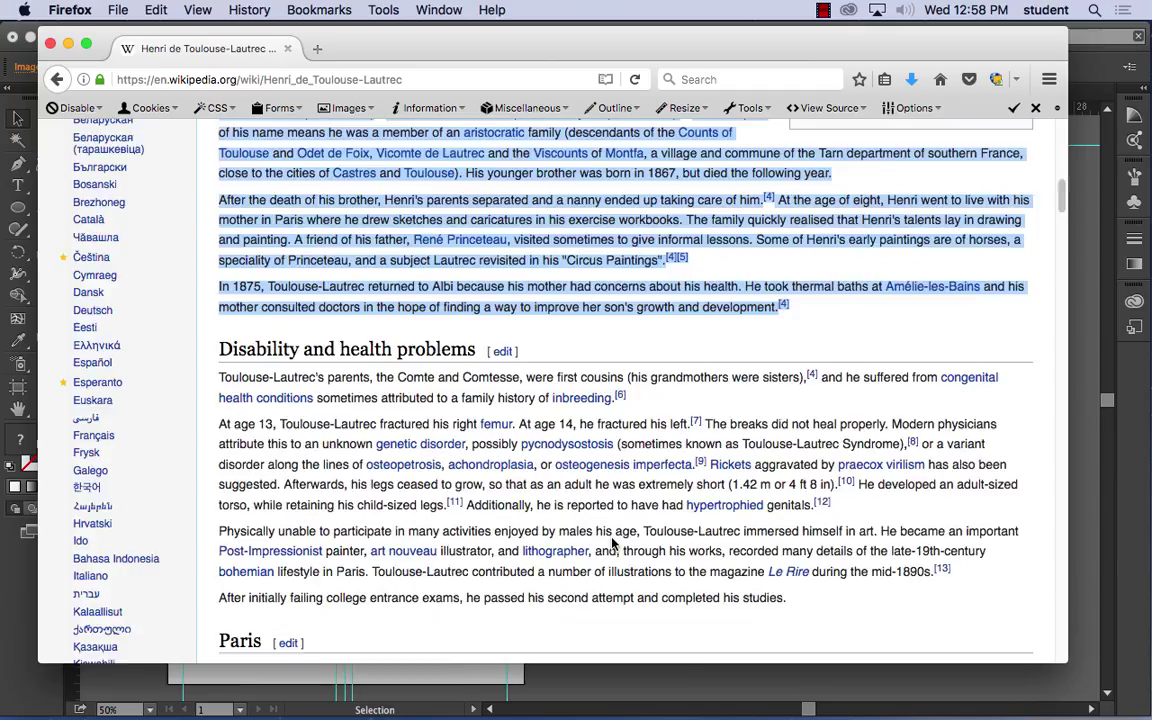
scroll(617, 482, down, 6)
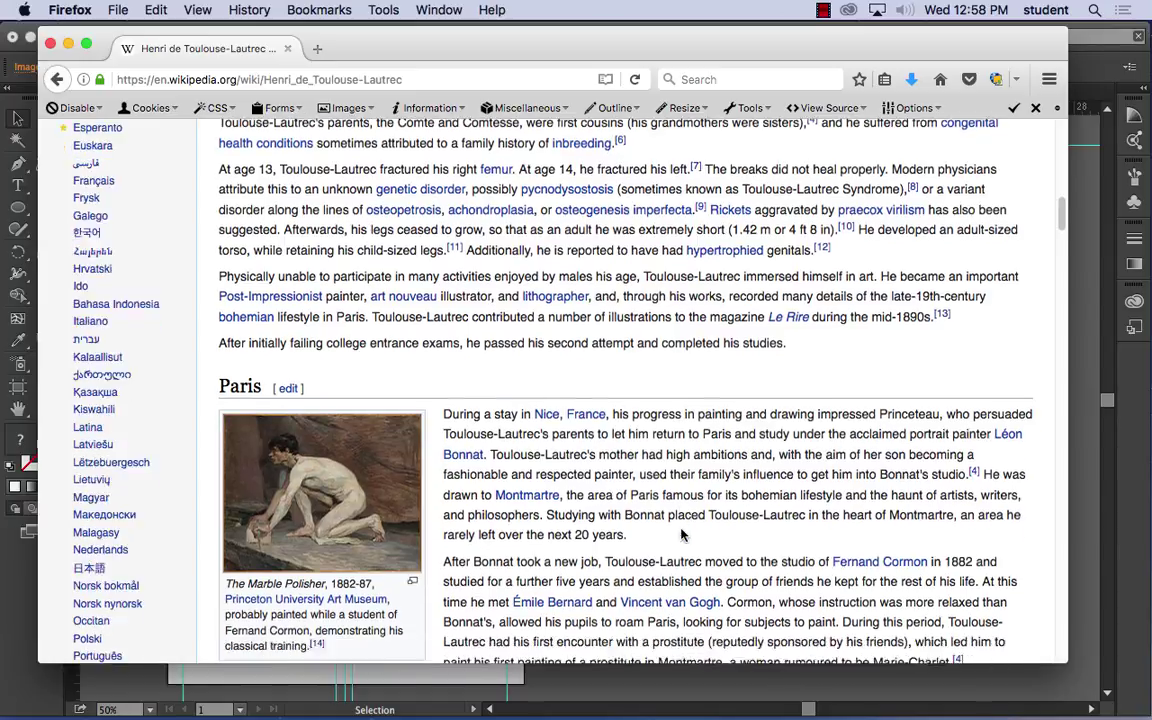
scroll(681, 532, down, 3)
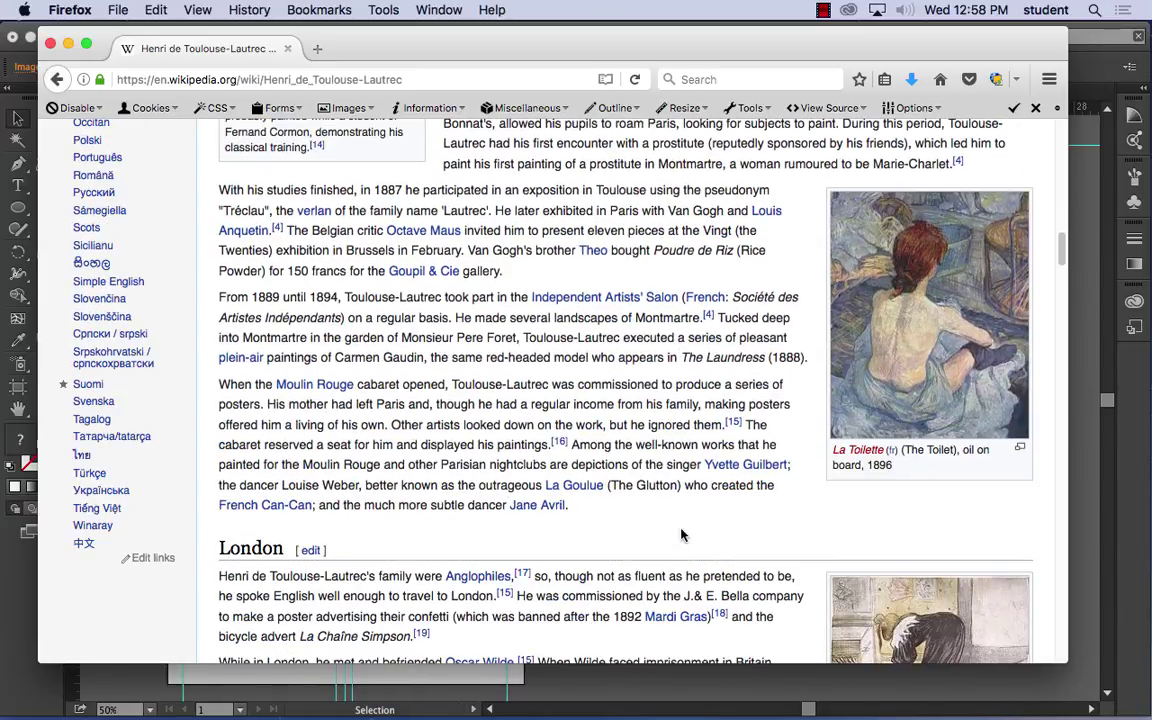
drag(574, 510, 443, 233)
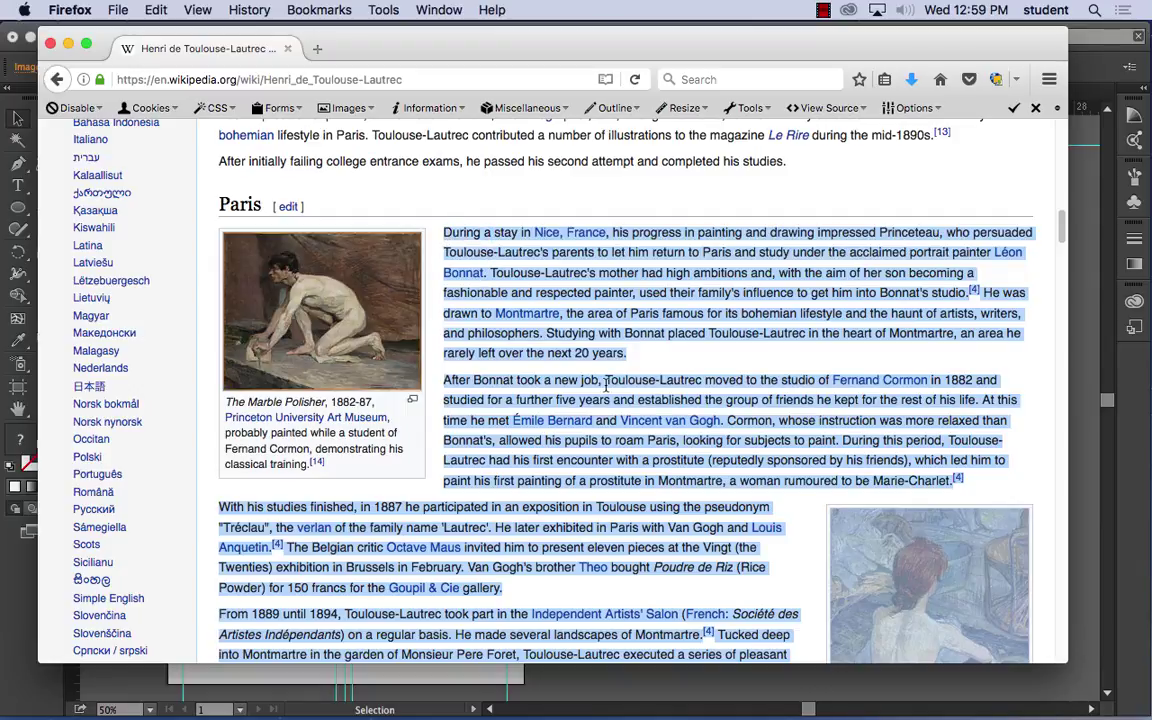
key(super+c)
Step: Switch to Microsoft Word and create a blank document
mouse_move(665, 690)
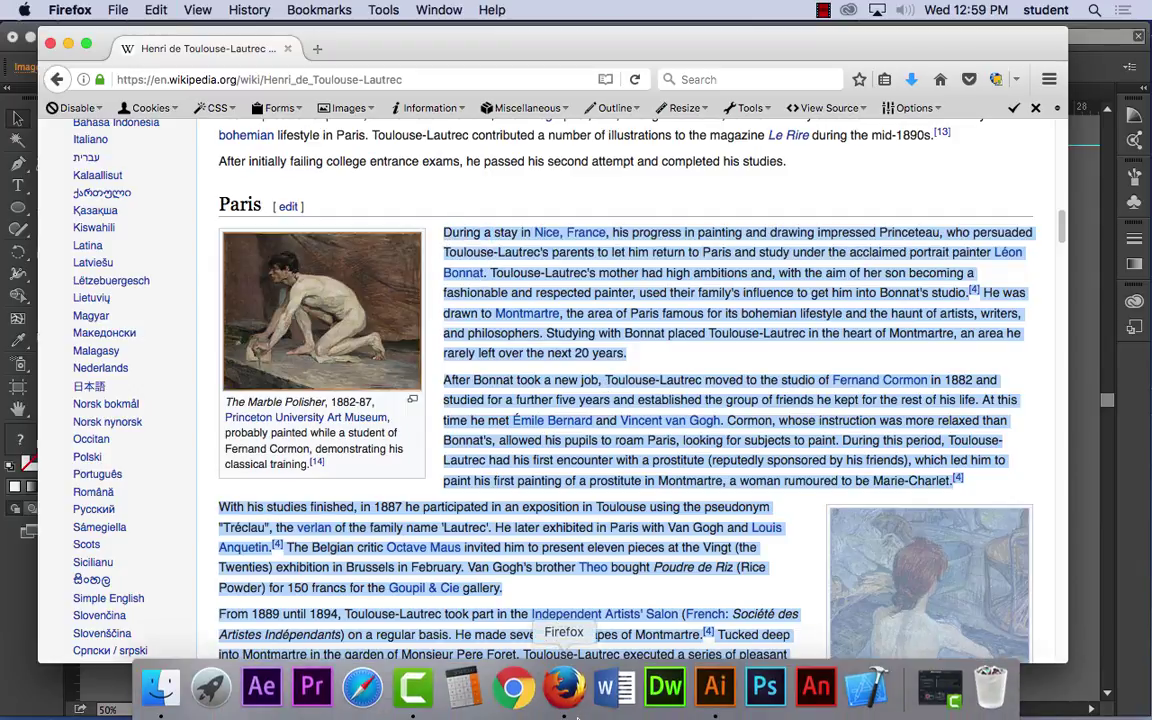
click(629, 690)
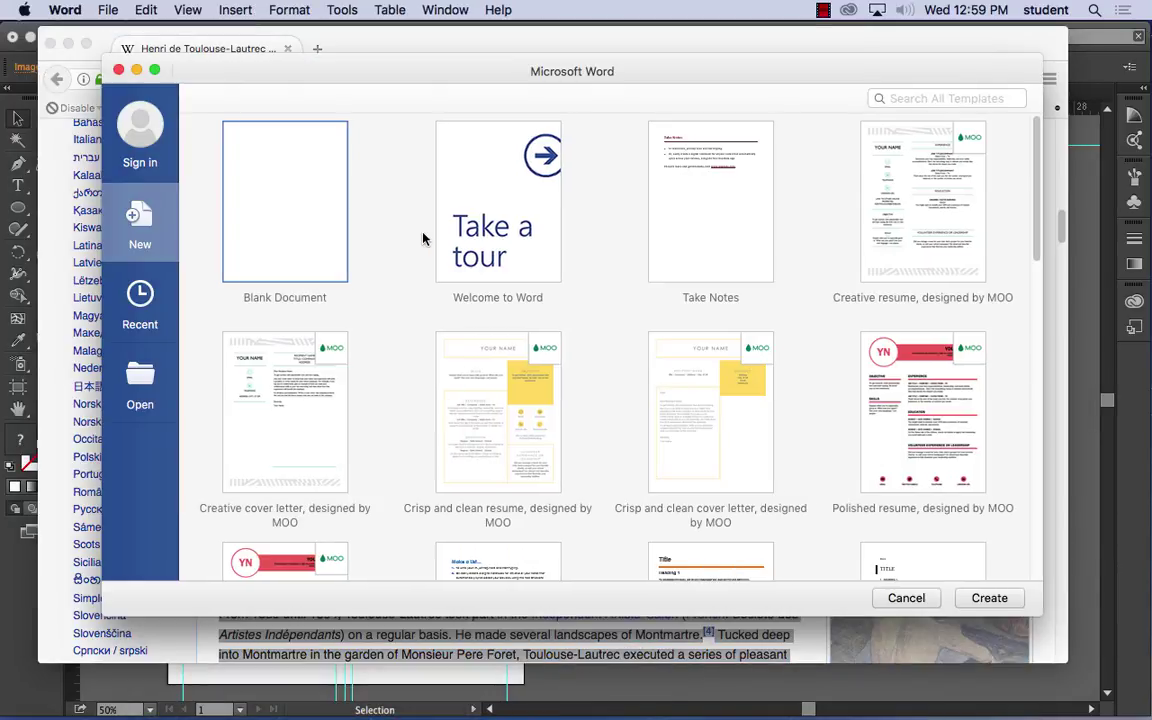
double_click(297, 198)
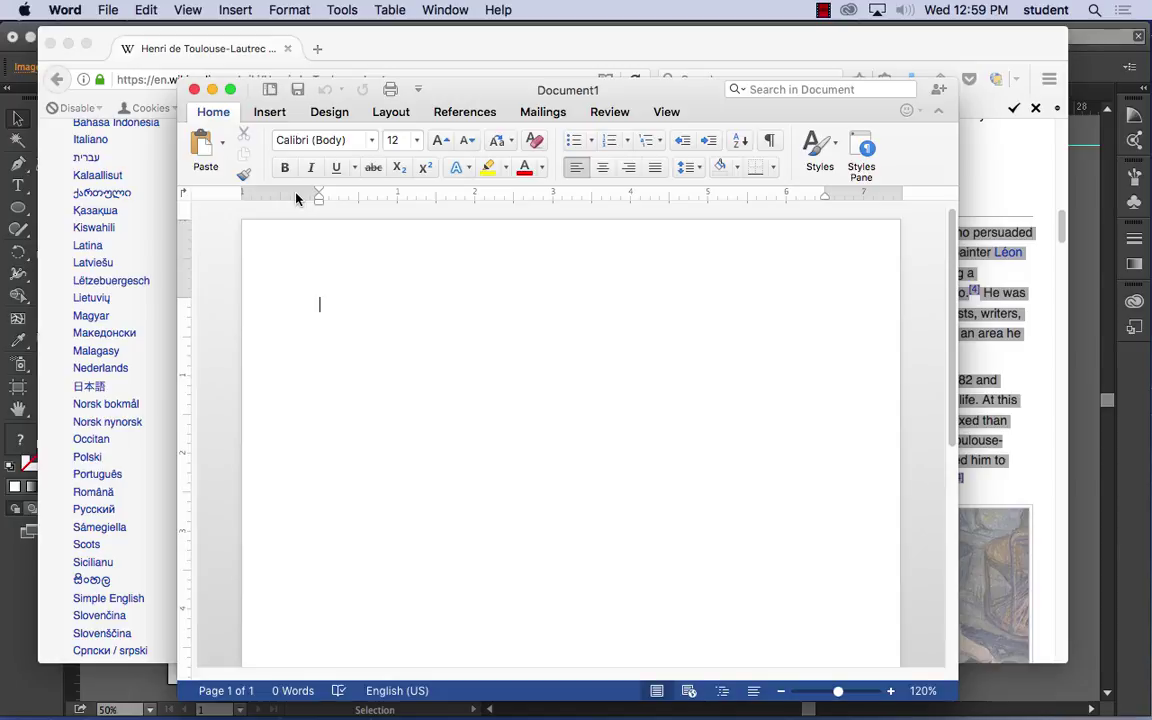
Step: Paste the copied article text into the document as Unformatted Text
click(146, 10)
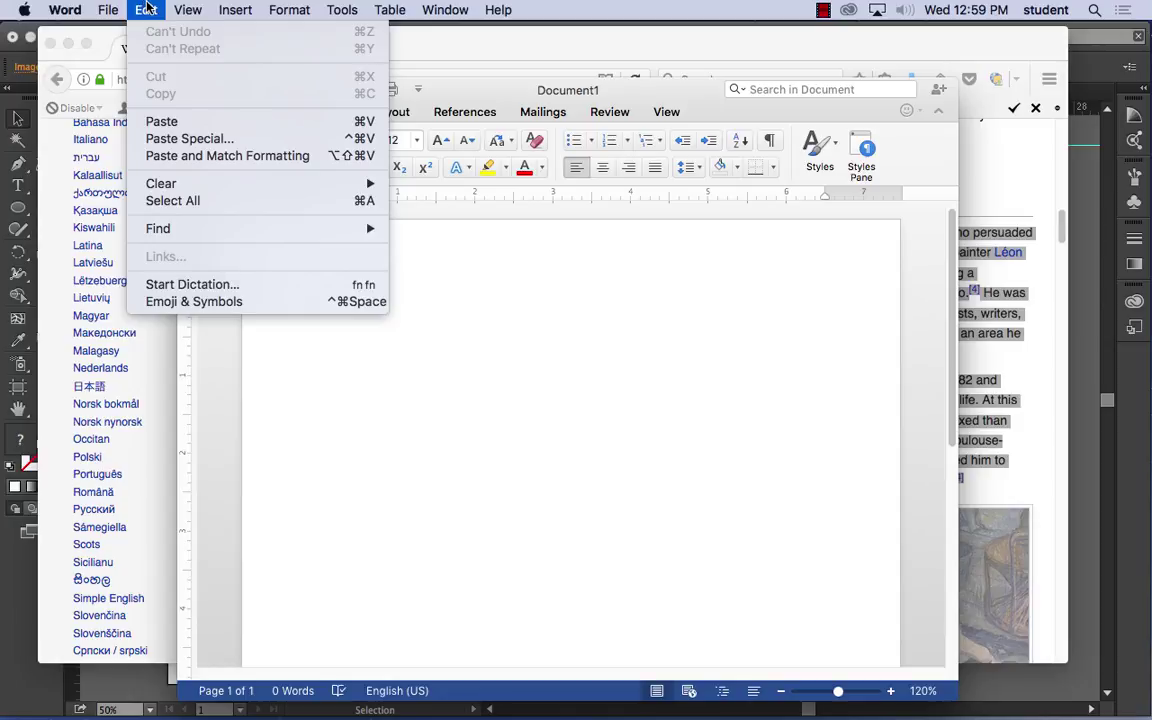
click(188, 146)
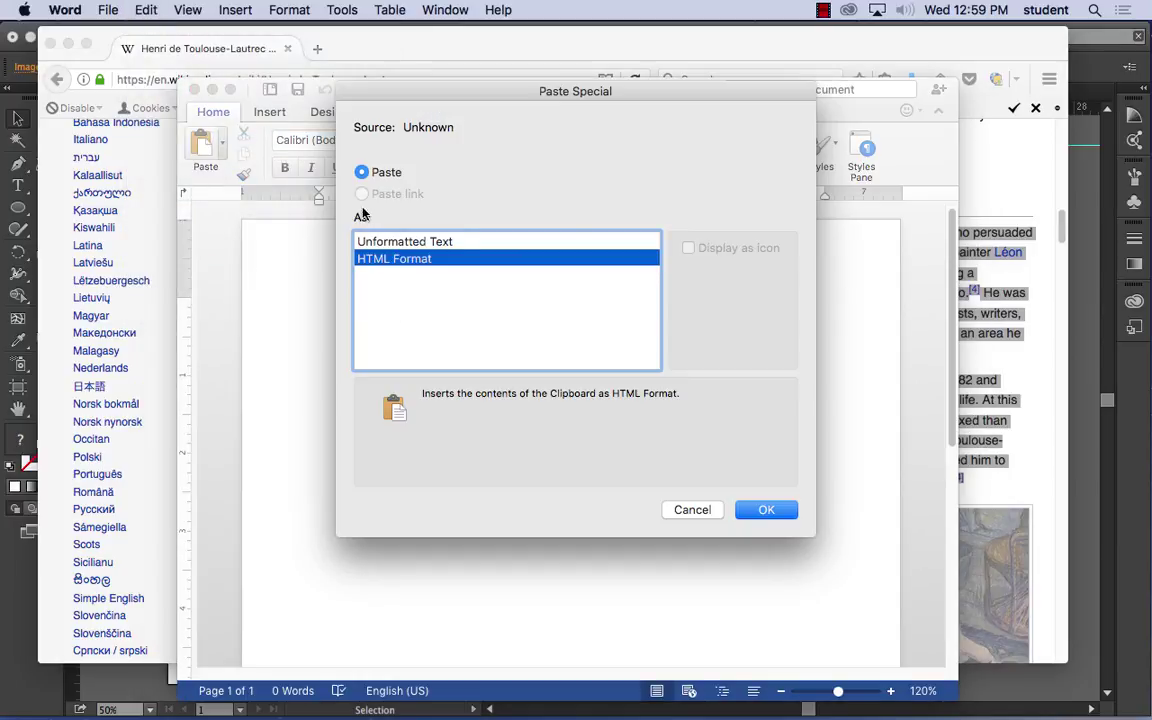
click(419, 245)
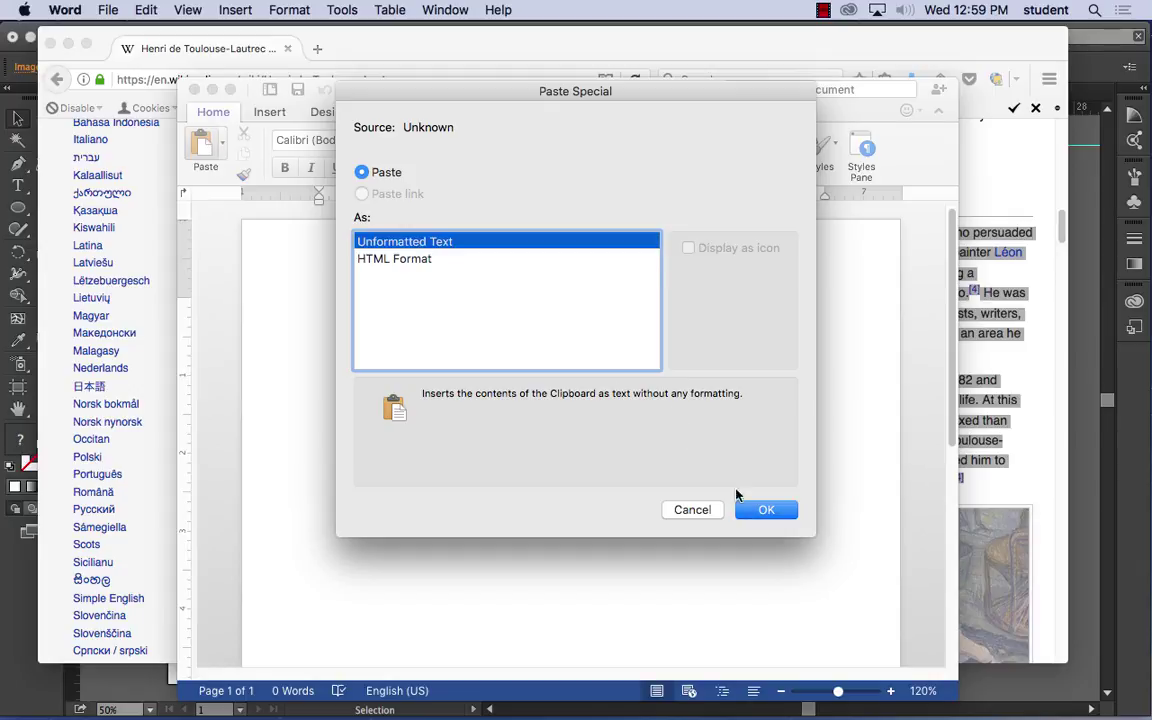
click(767, 512)
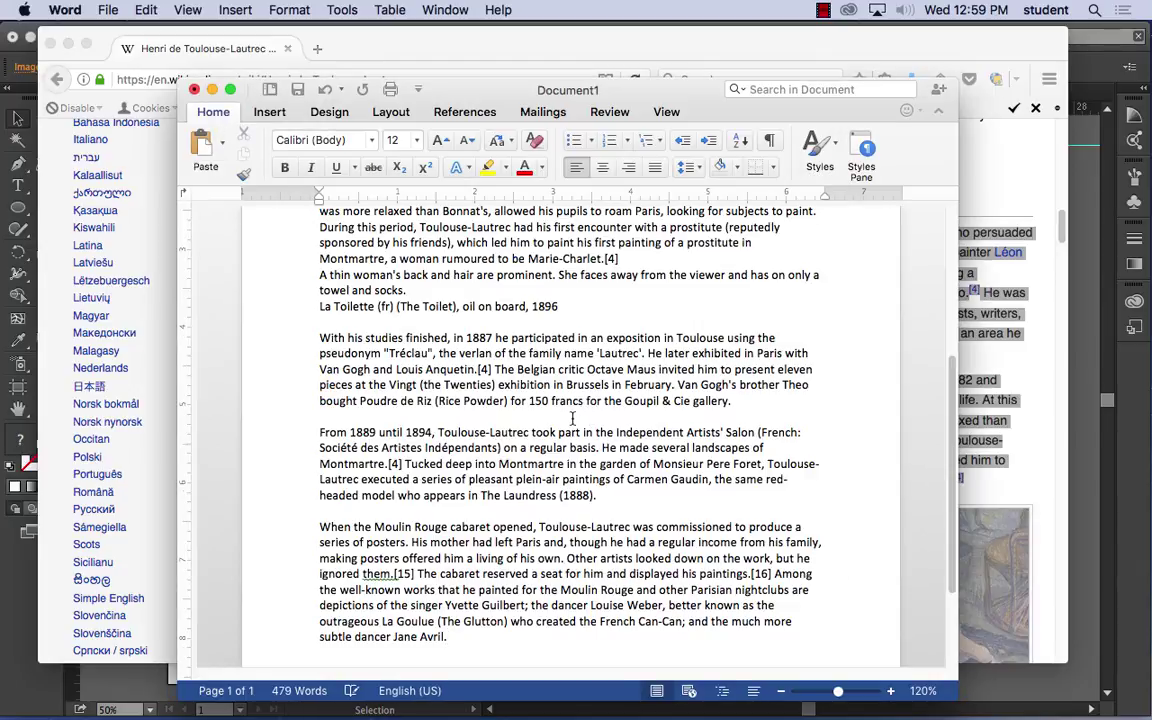
Step: Delete the "[4]" citation after "Marie-Charlet." and the La Toilette caption line with the blank line below it
click(620, 258)
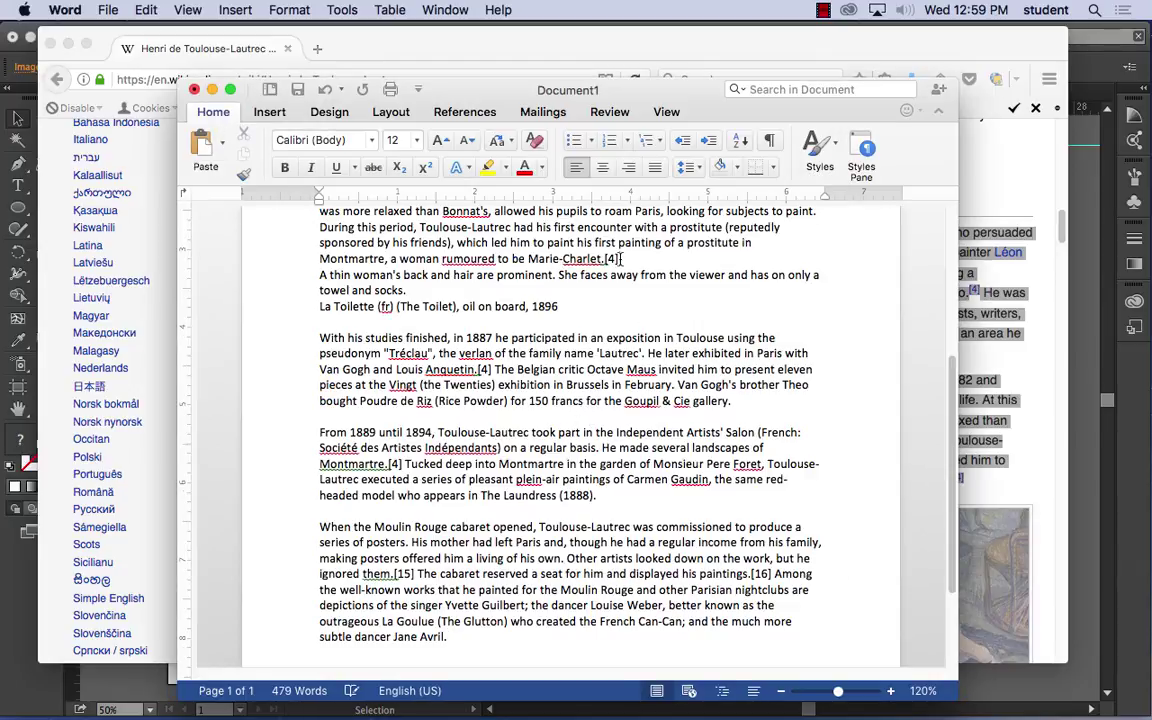
key(BackSpace)
key(BackSpace)
key(BackSpace)
scroll(488, 320, up, 1)
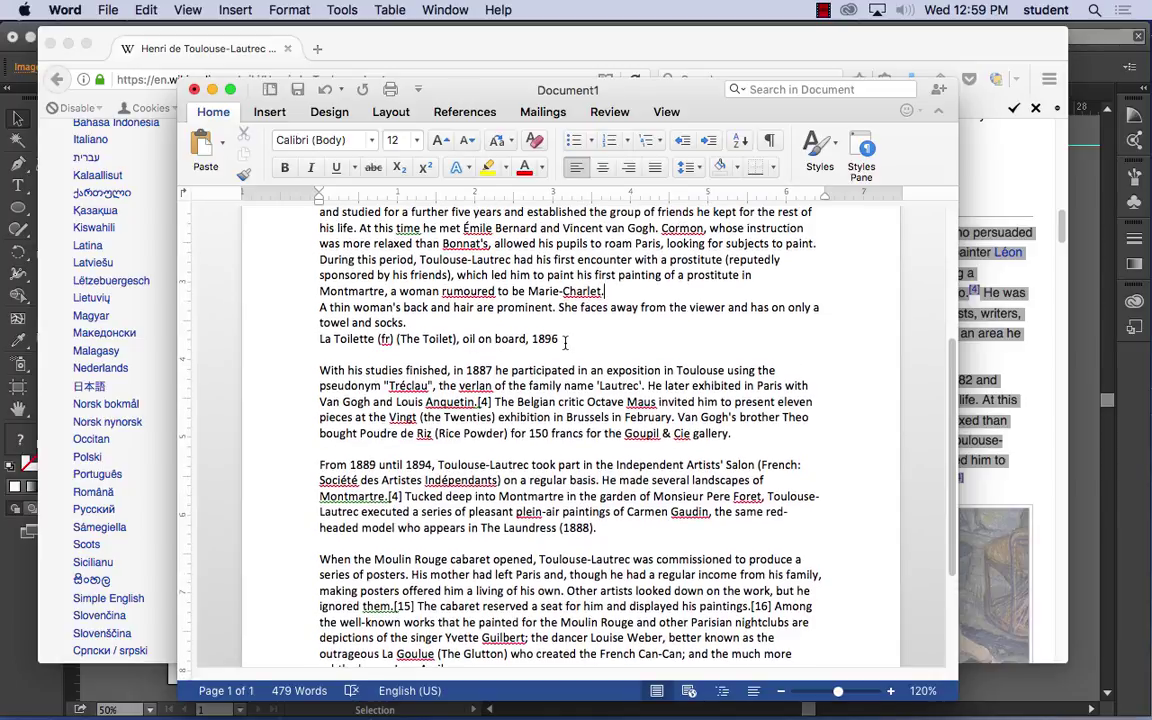
drag(562, 338, 293, 336)
key(BackSpace)
key(BackSpace)
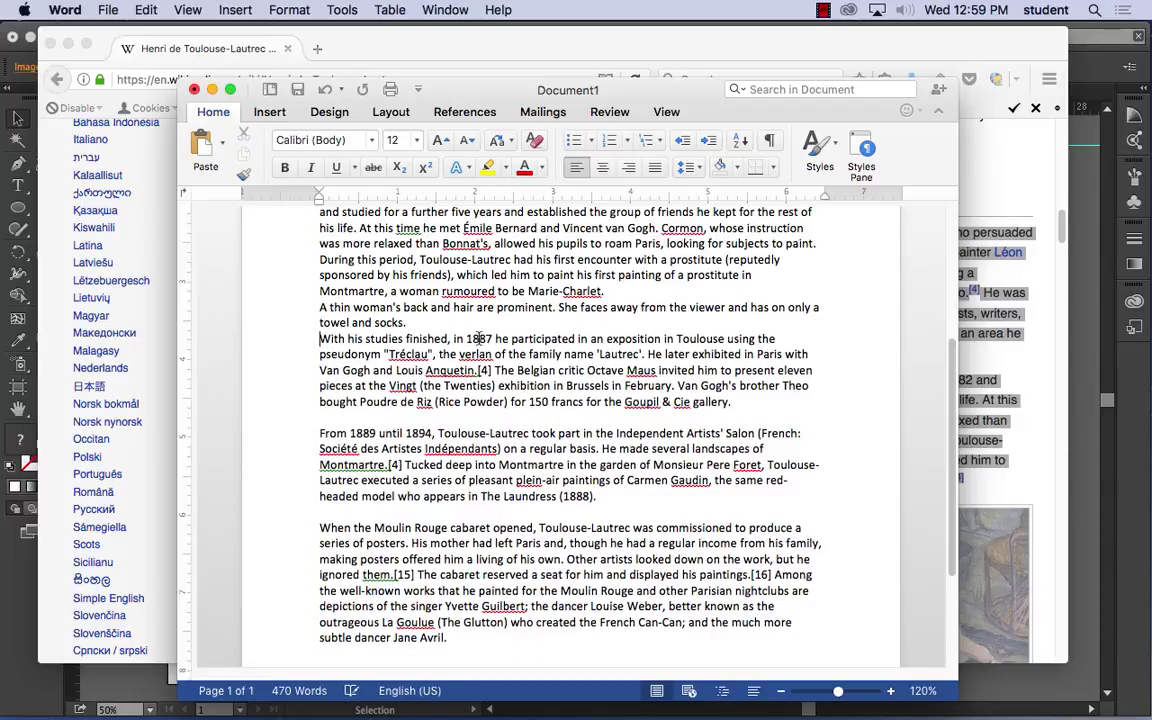
Step: Remove the blank lines before the paragraphs starting "After Bonnat", "From 1889" and "When the Moulin Rouge"
scroll(425, 332, up, 3)
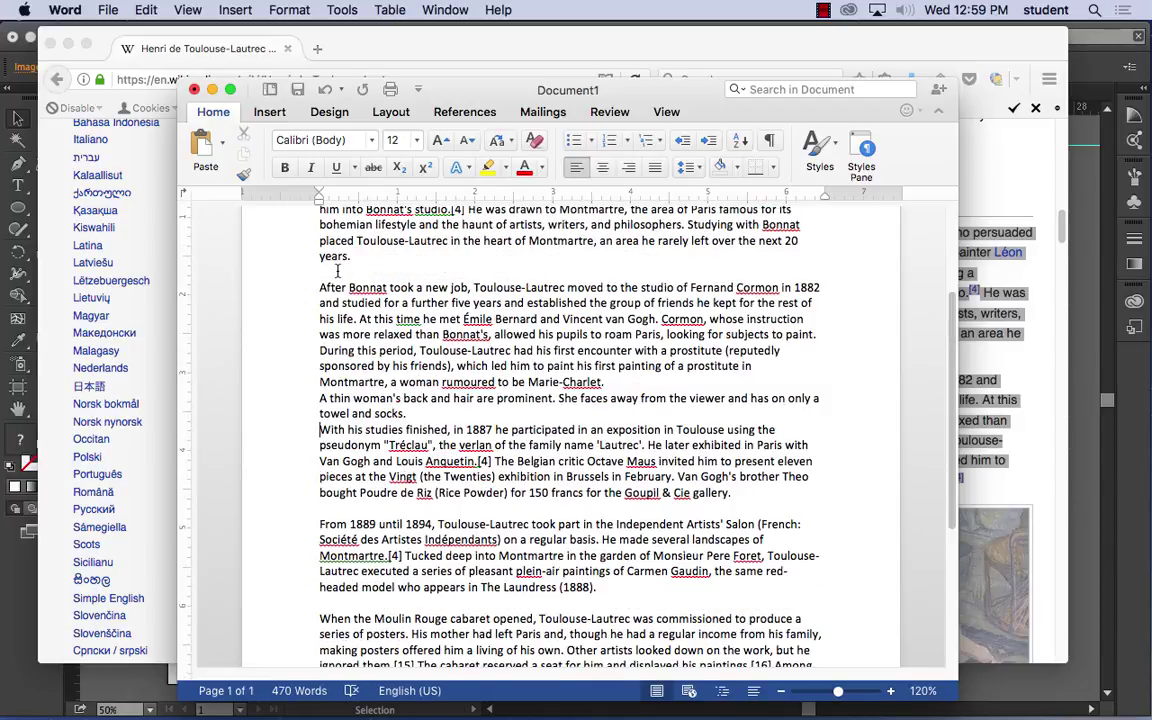
key(BackSpace)
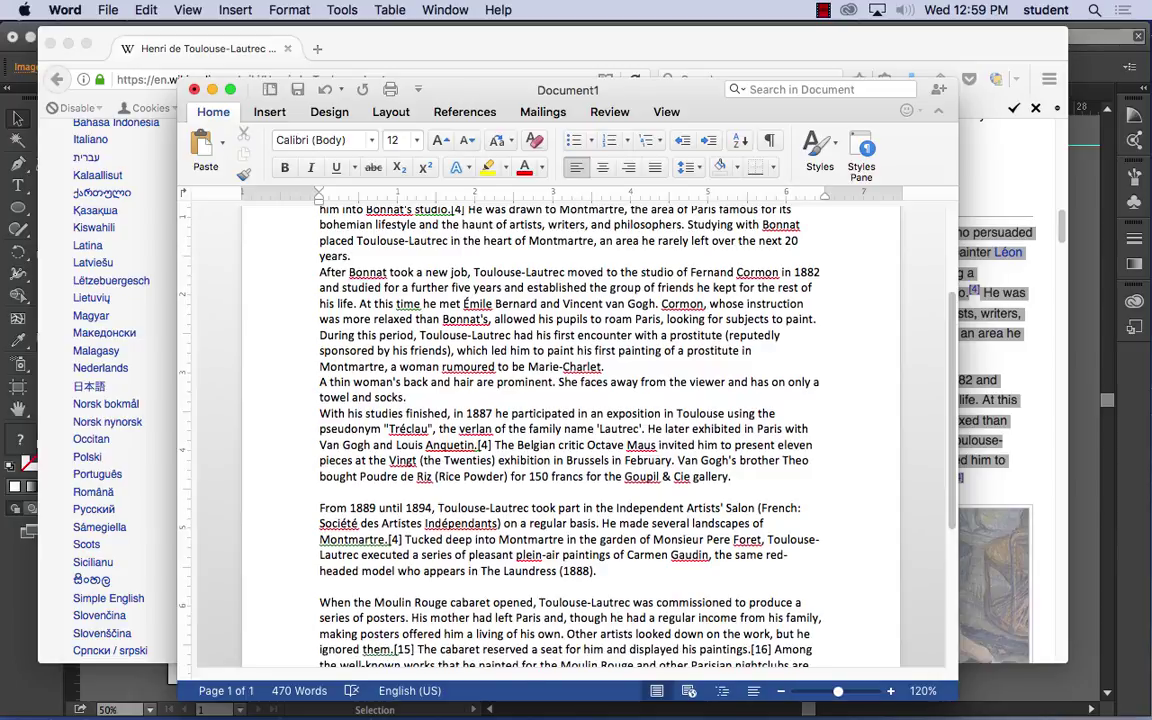
scroll(476, 372, up, 5)
scroll(476, 372, down, 5)
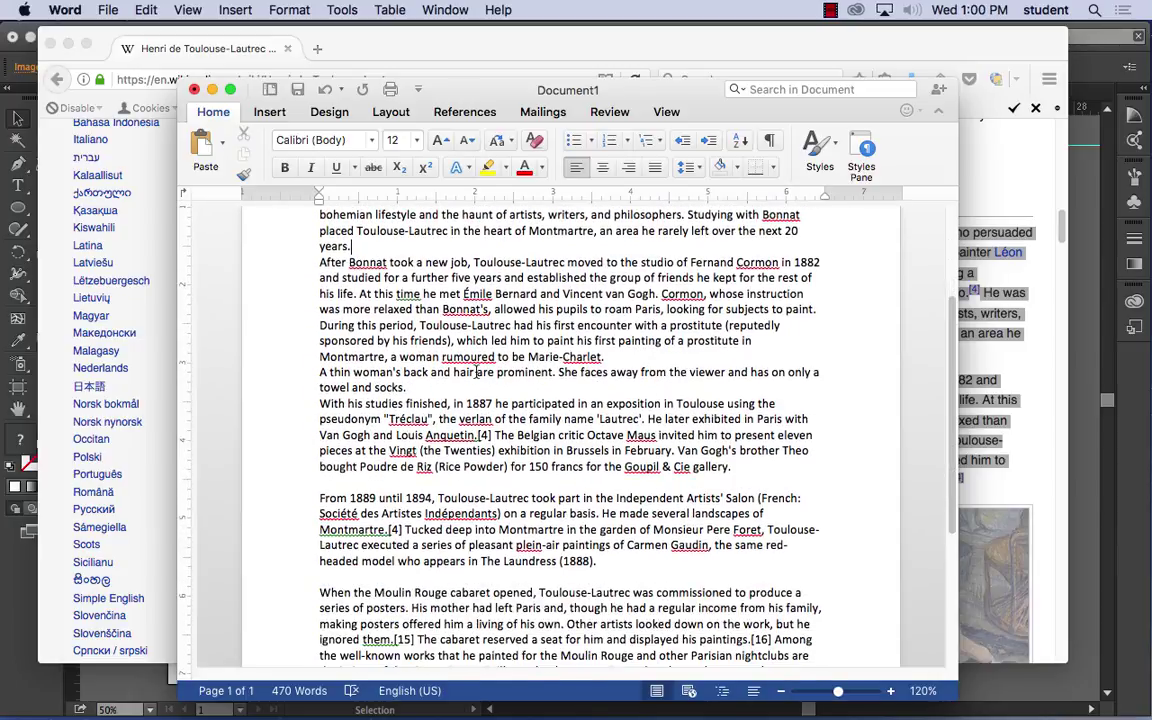
scroll(476, 372, down, 5)
scroll(452, 410, up, 3)
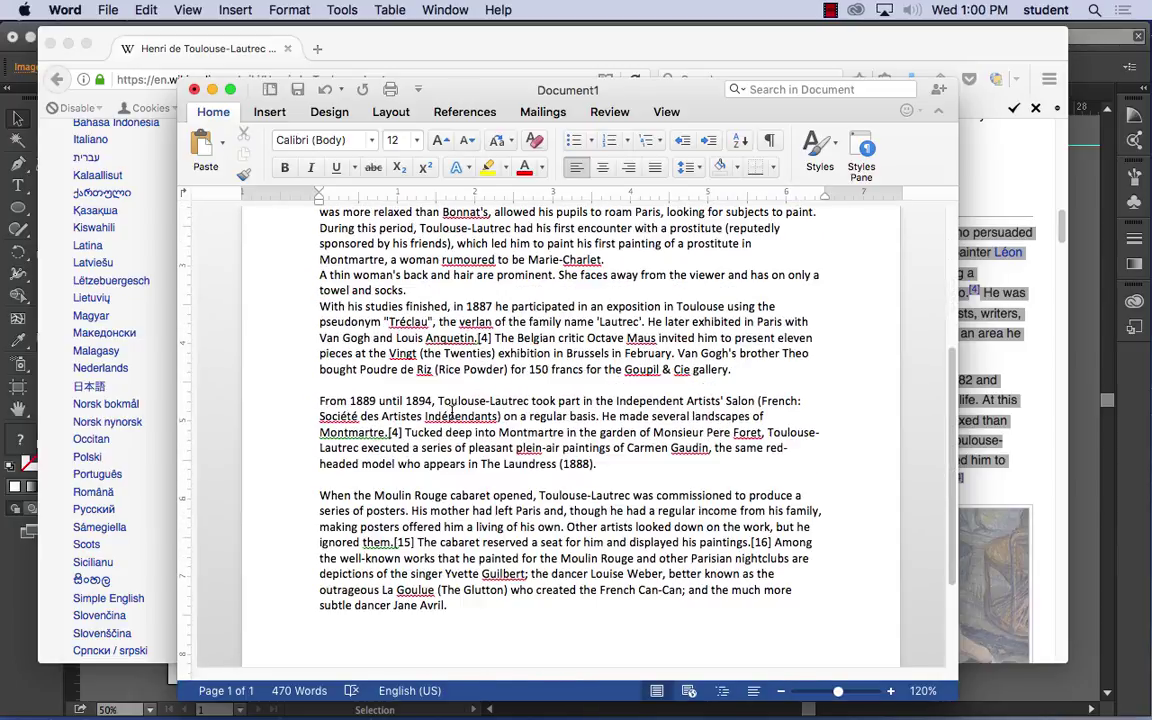
click(318, 401)
key(BackSpace)
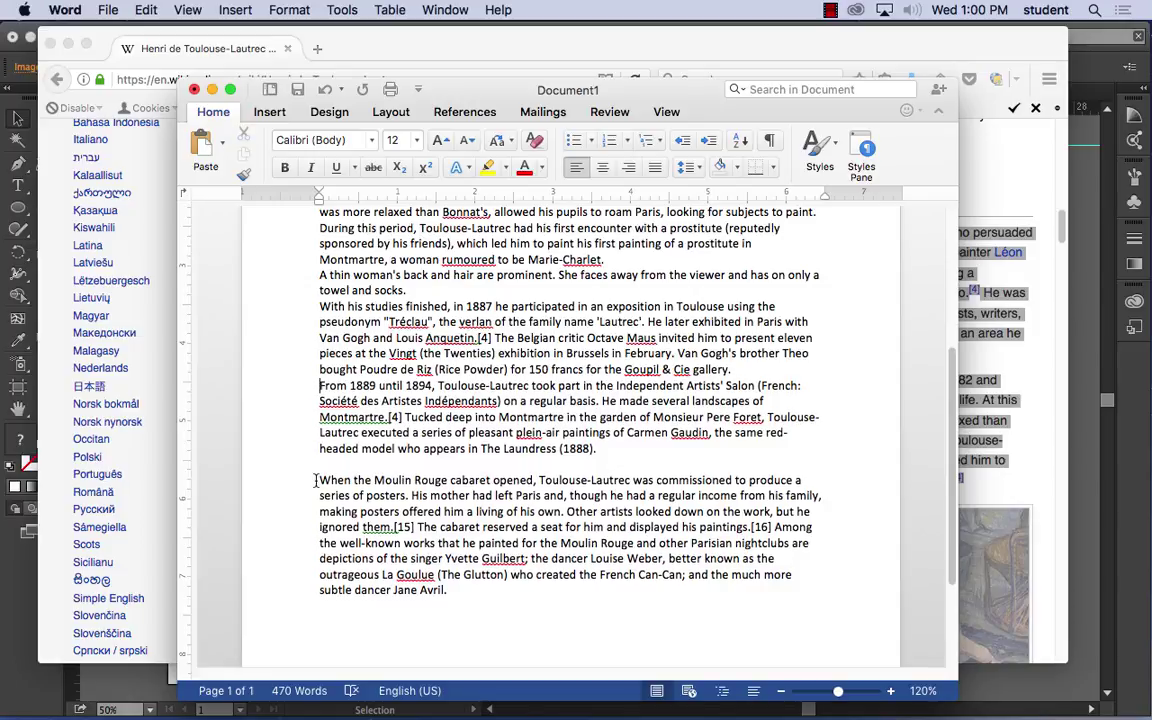
click(318, 480)
key(BackSpace)
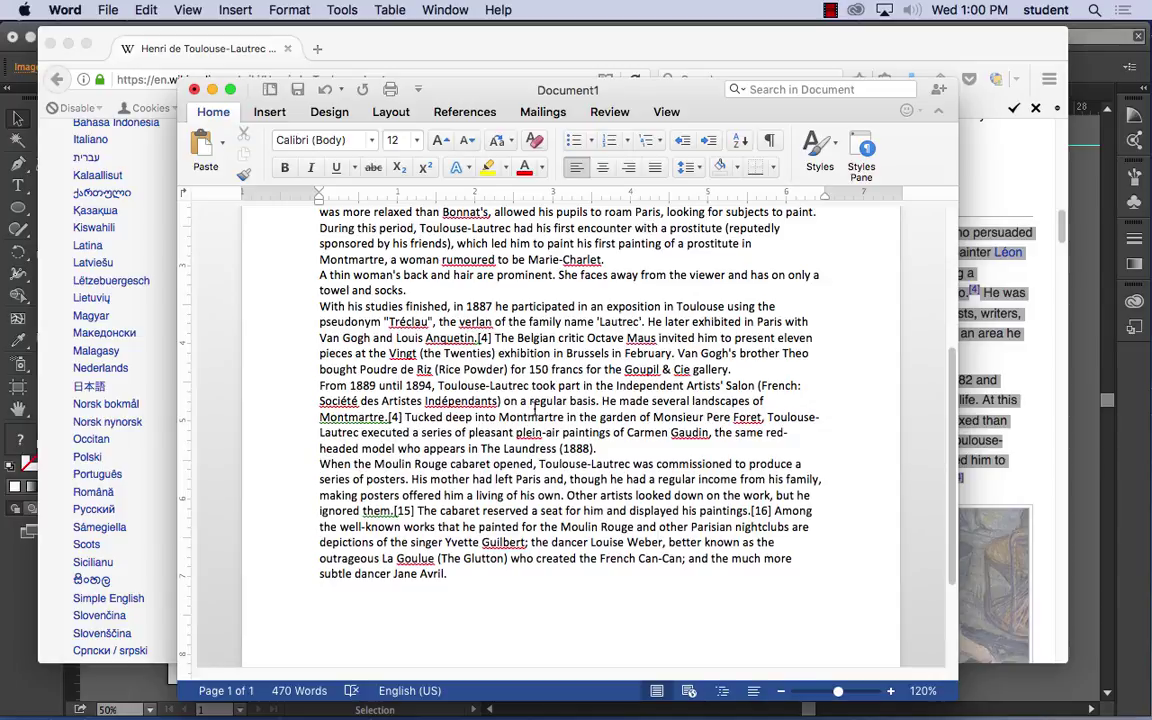
Step: Delete the citation markers [15] after "ignored them.", [4] after "Montmartre." and [4] after "Anquetin."
click(417, 511)
key(BackSpace)
key(BackSpace)
key(BackSpace)
key(BackSpace)
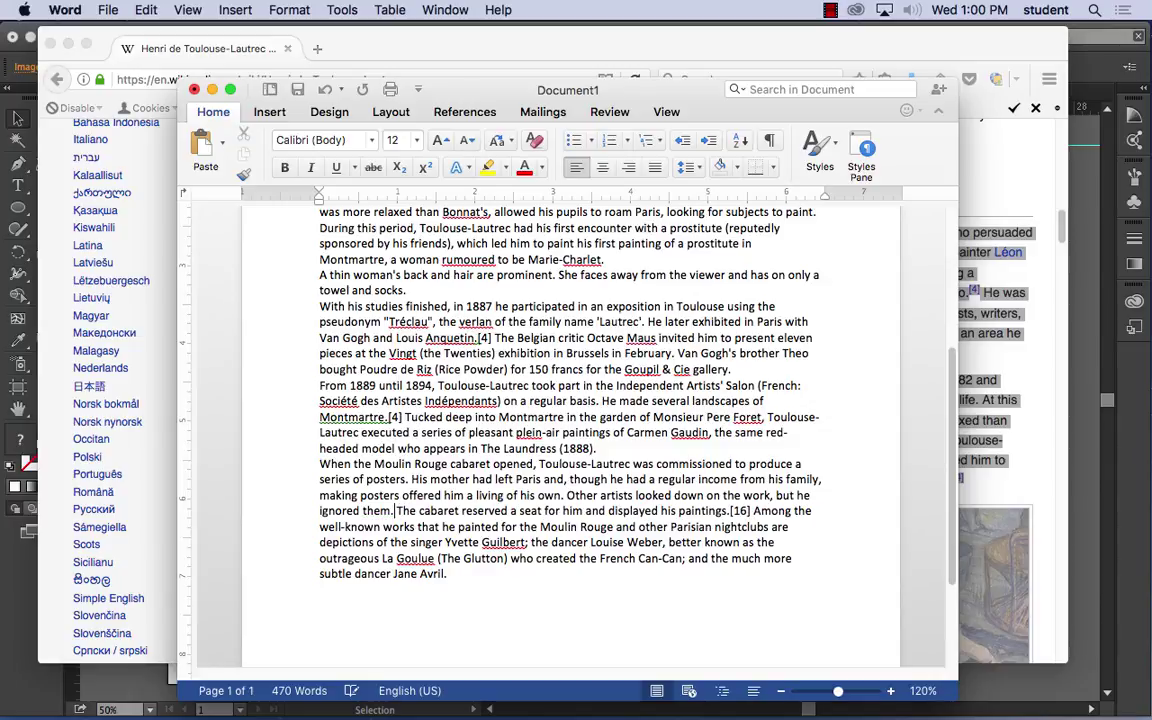
click(404, 418)
key(BackSpace)
key(BackSpace)
key(BackSpace)
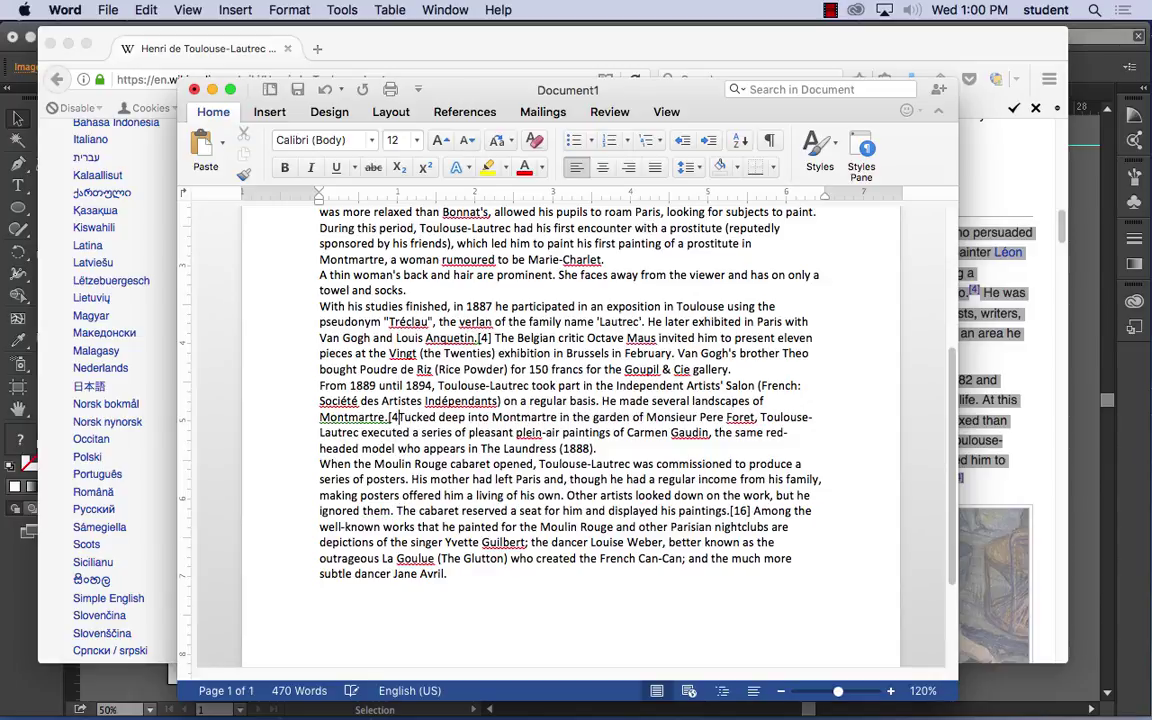
click(491, 338)
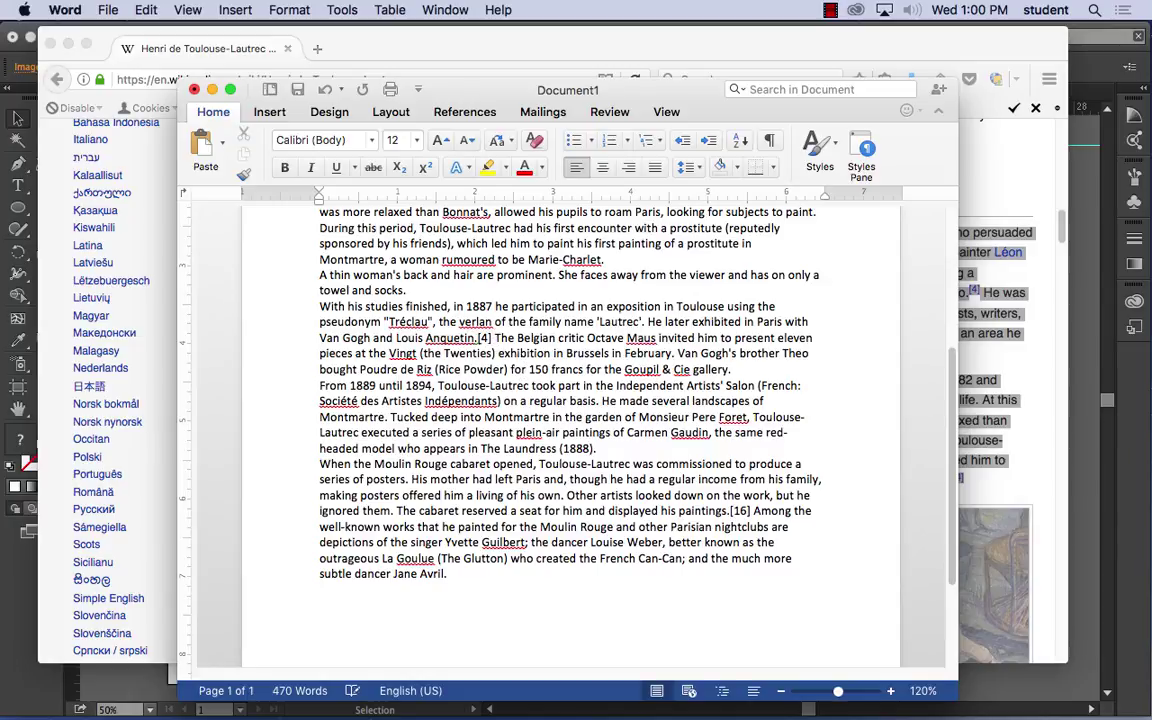
key(BackSpace)
key(BackSpace)
key(BackSpace)
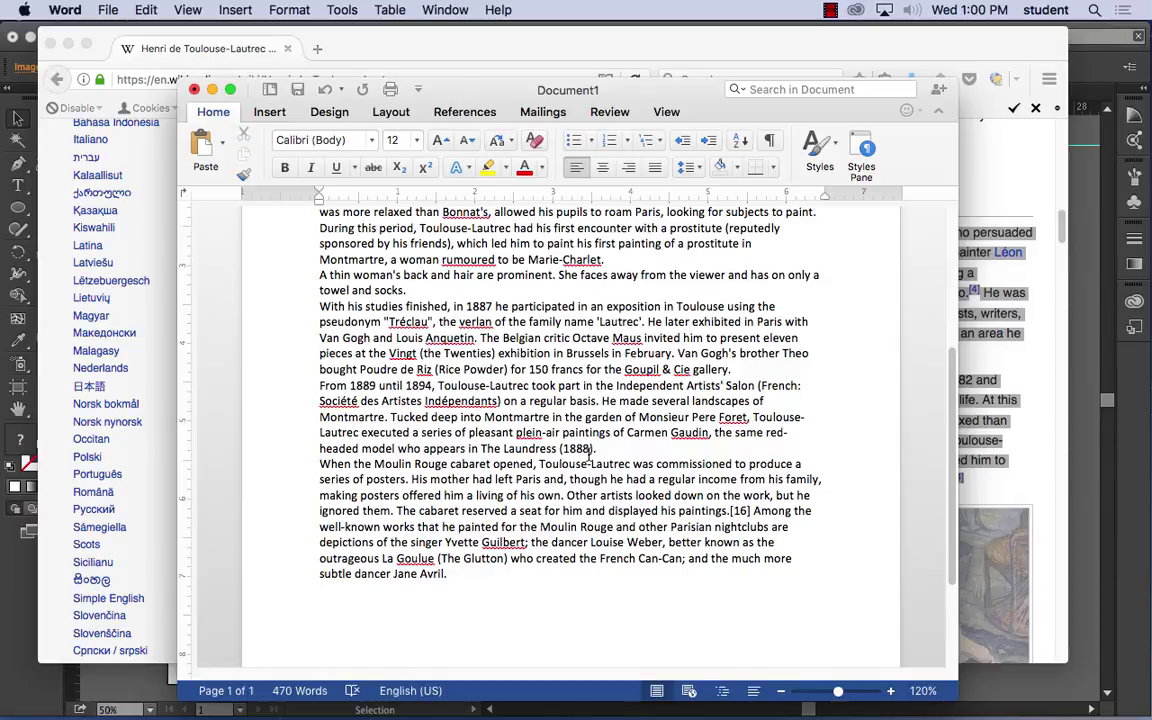
Step: Select the document's entire text and switch back to Illustrator
scroll(597, 457, up, 1)
scroll(597, 457, up, 5)
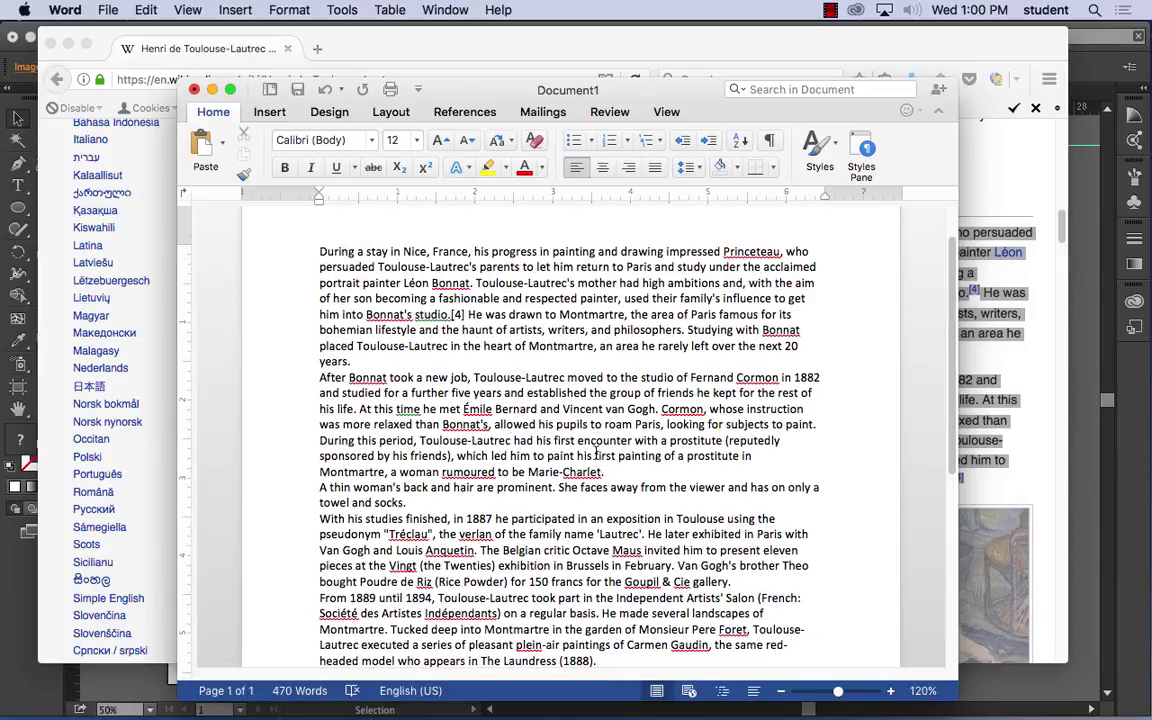
scroll(597, 452, down, 3)
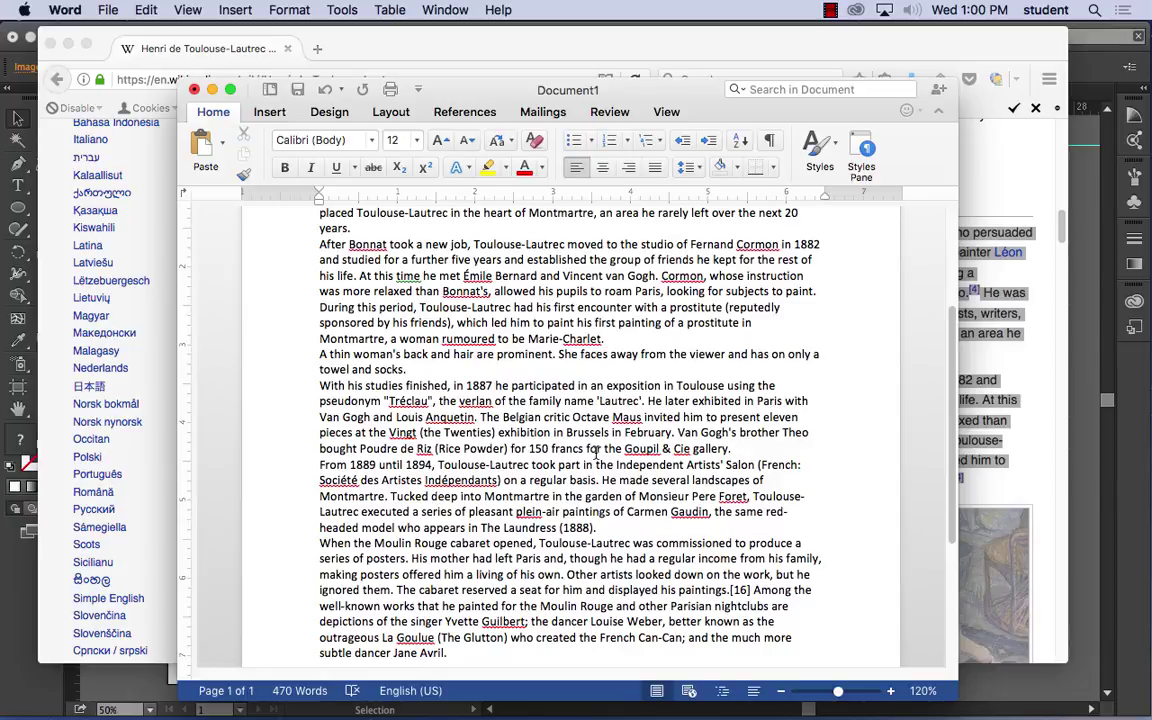
key(super+a)
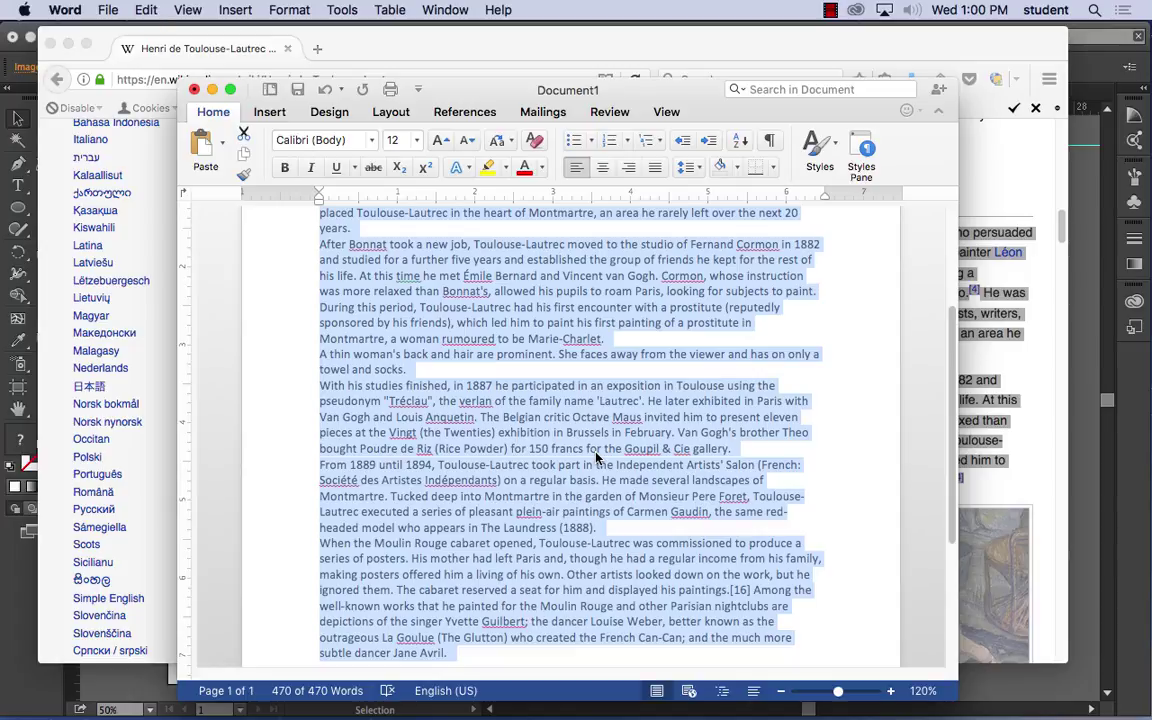
mouse_move(514, 700)
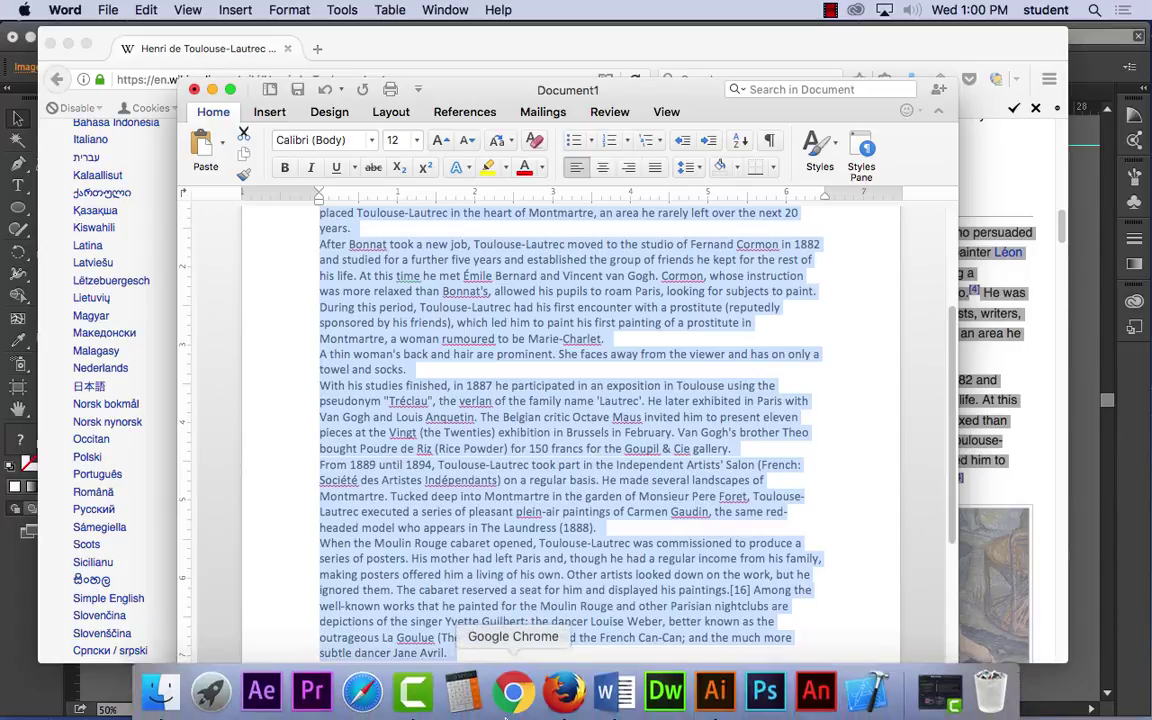
click(716, 688)
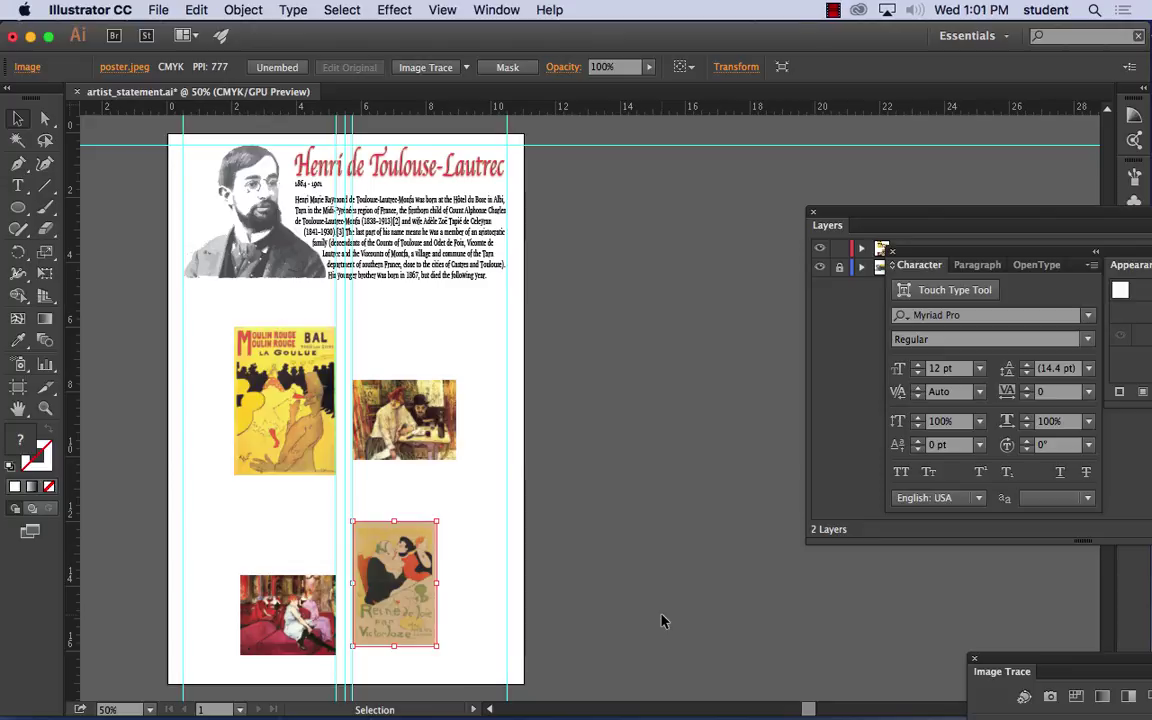
Step: Draw an area text frame about 4.73 by 11.77 in below the portrait, spanning the outer margin guide to the nearest central guide
key(super+equal)
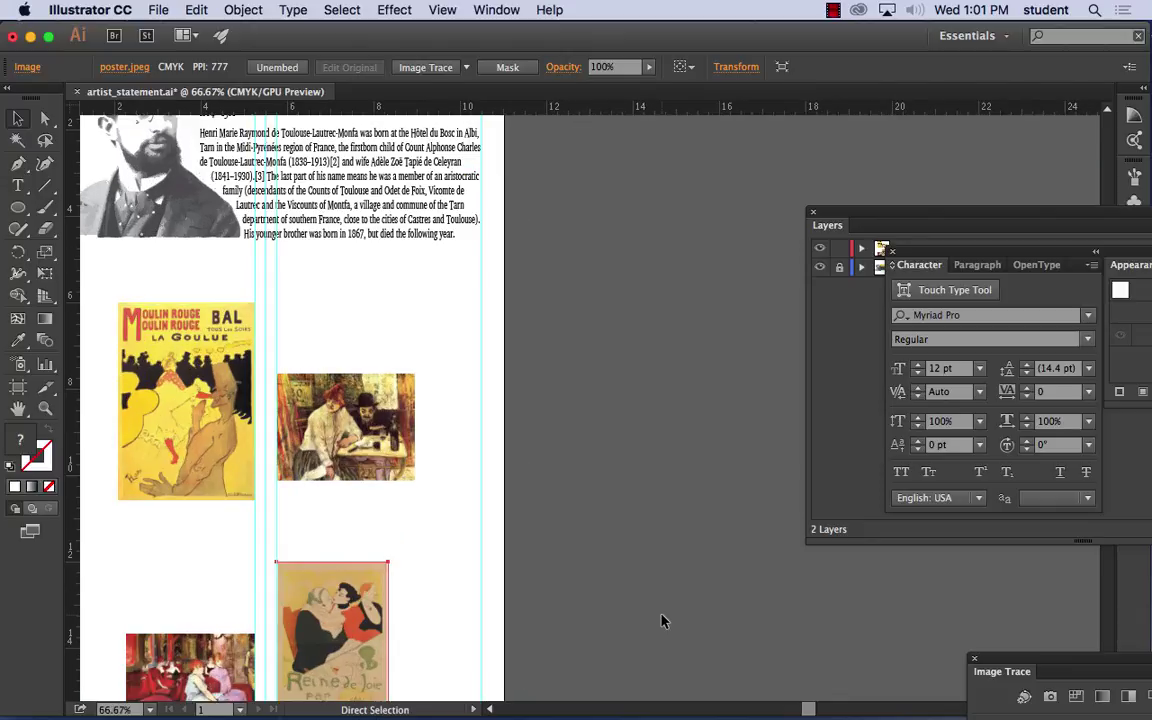
drag(319, 329, 473, 252)
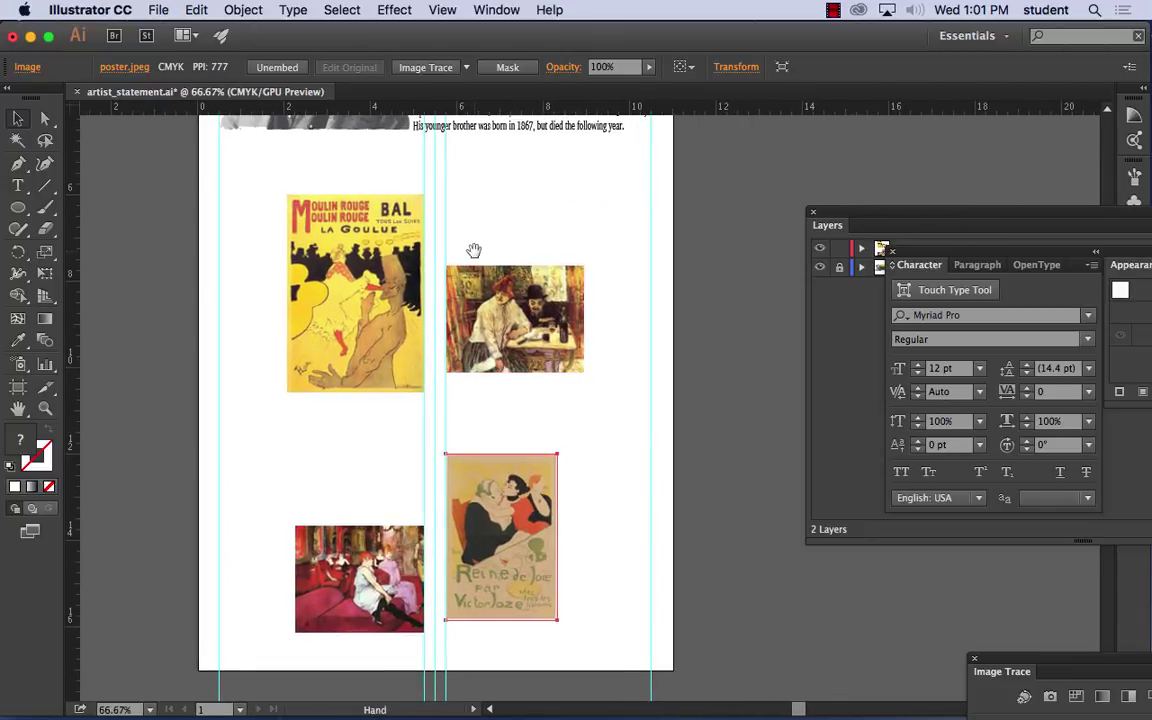
click(16, 187)
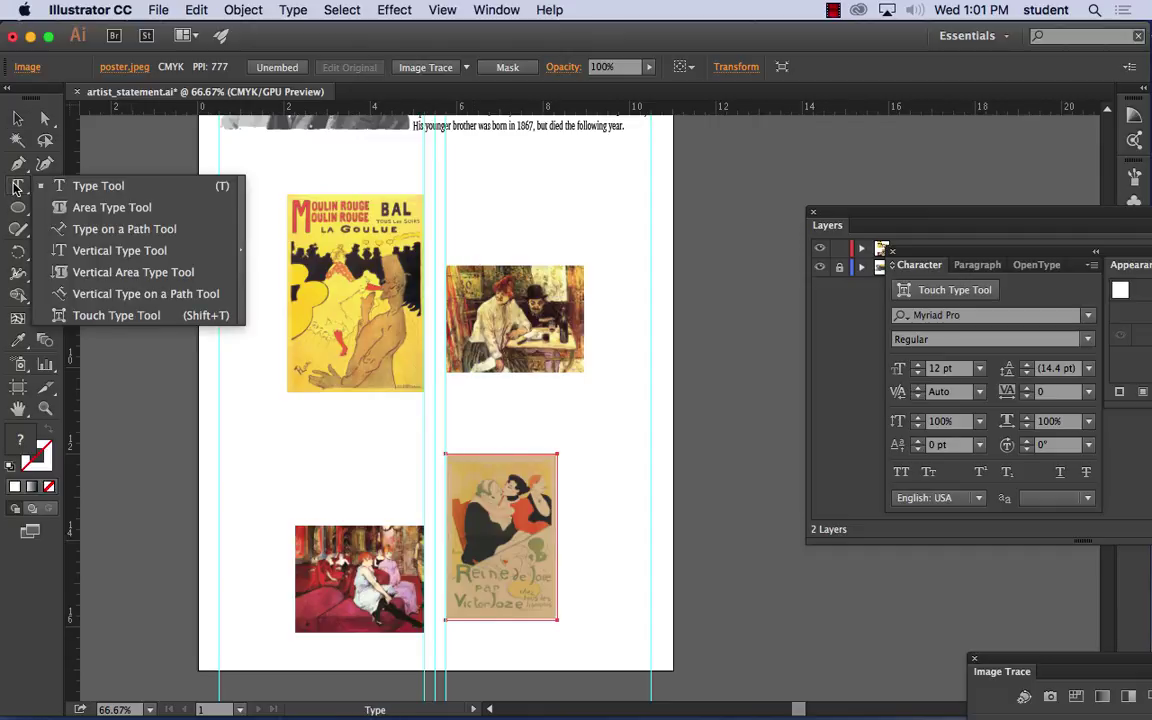
click(99, 190)
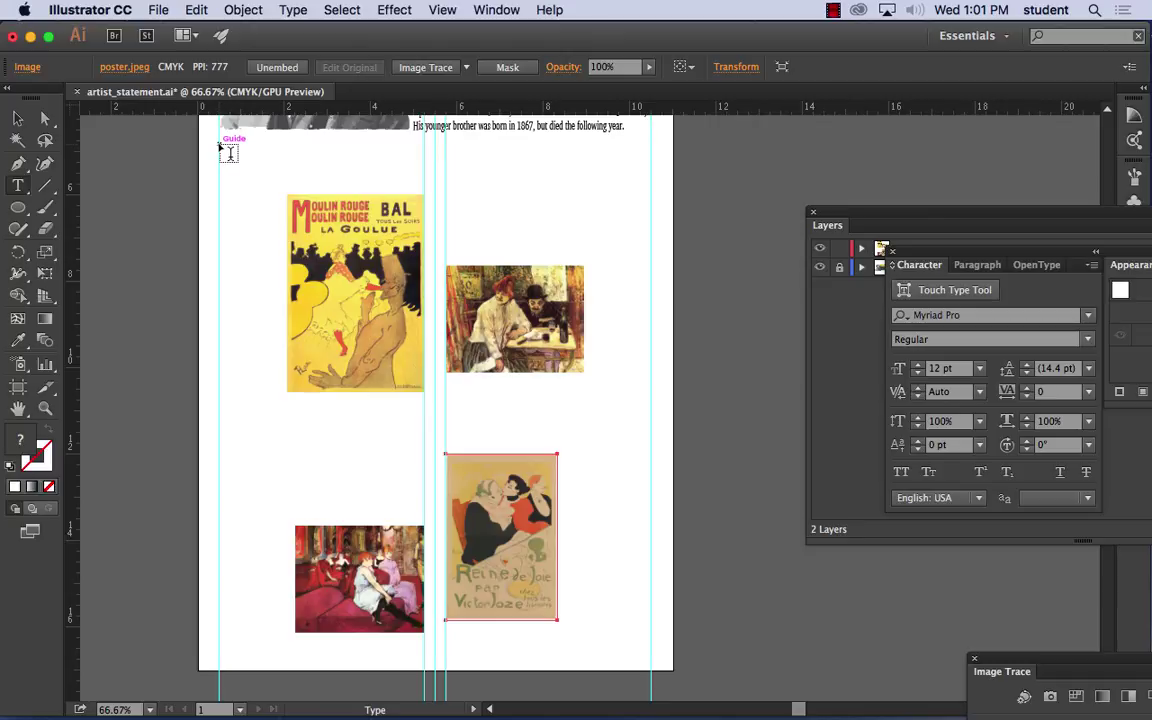
drag(220, 146, 430, 653)
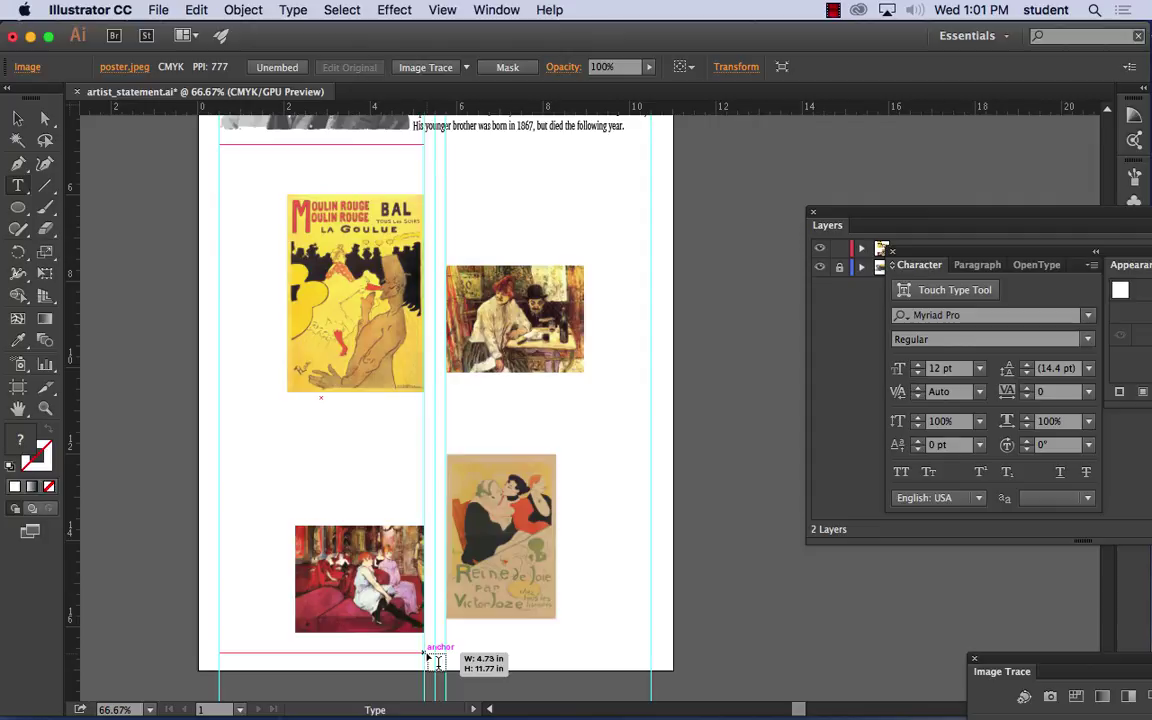
drag(430, 655, 426, 651)
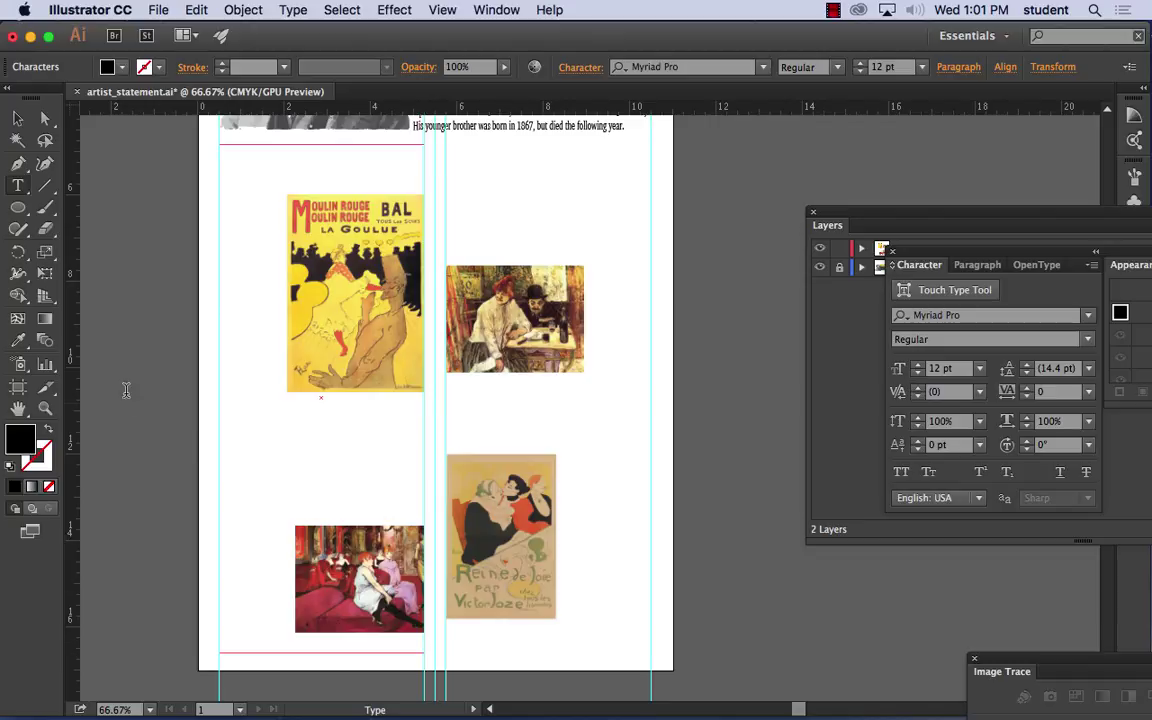
Step: Paste the copied biography text into the new text frame
key(Escape)
click(195, 10)
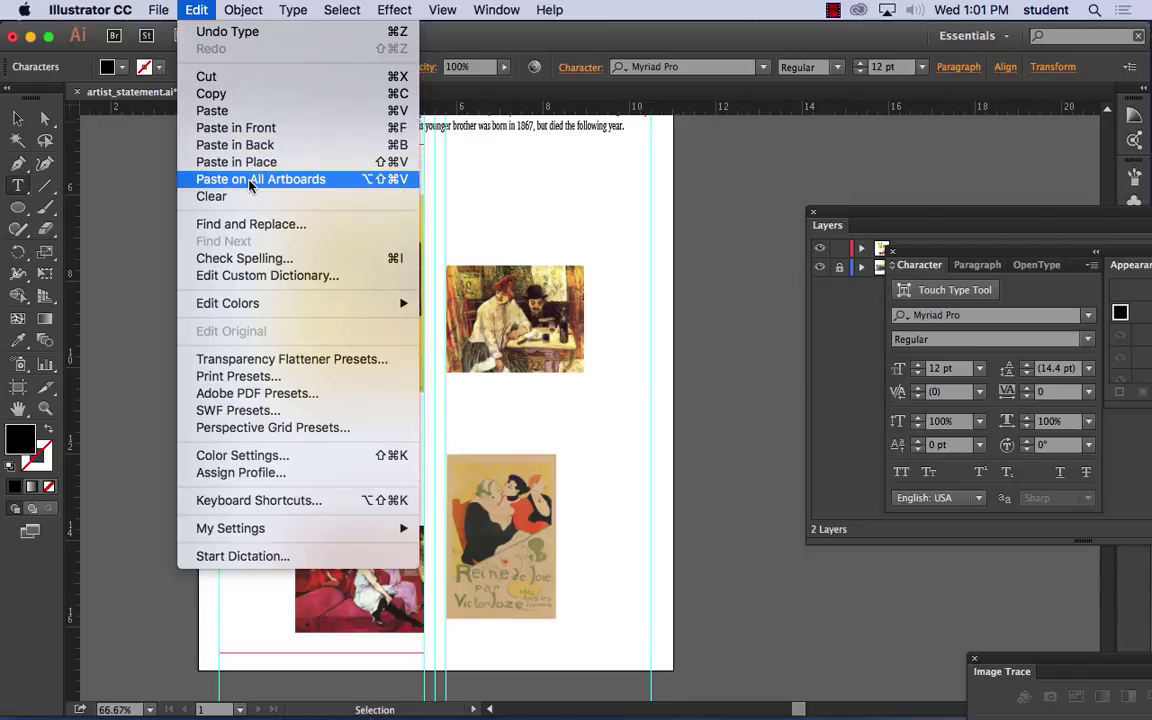
click(240, 111)
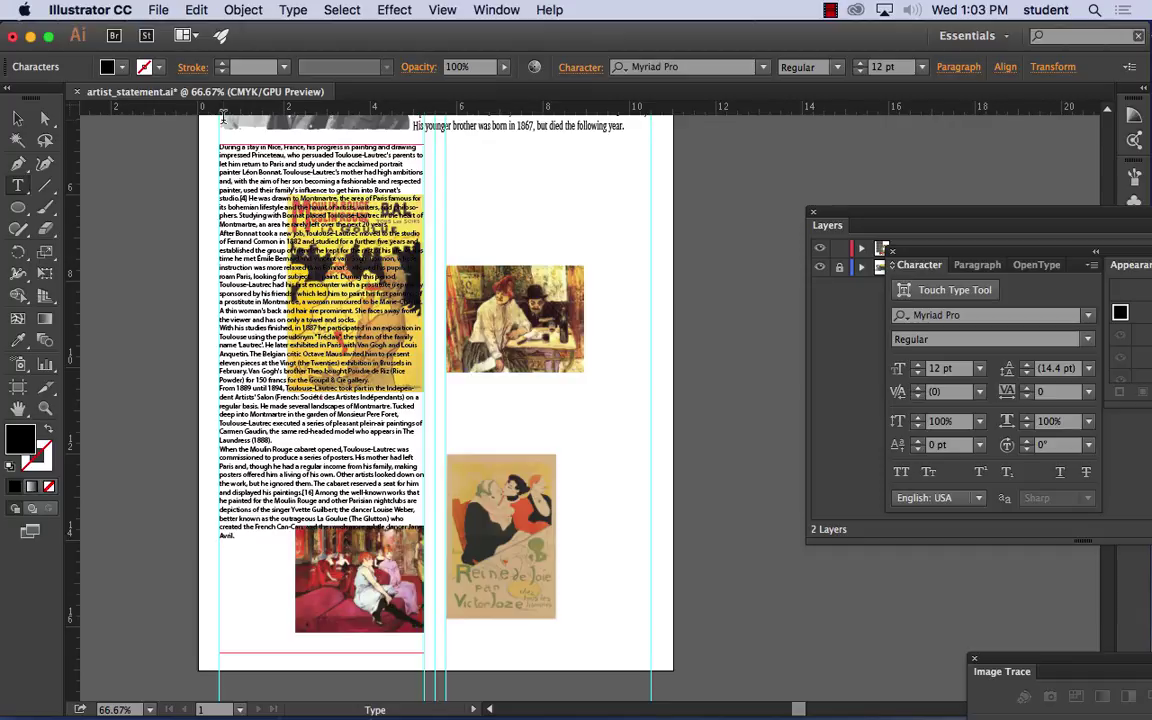
Step: Select the pasted biography frame as an object and detach the Character settings from their group
click(18, 119)
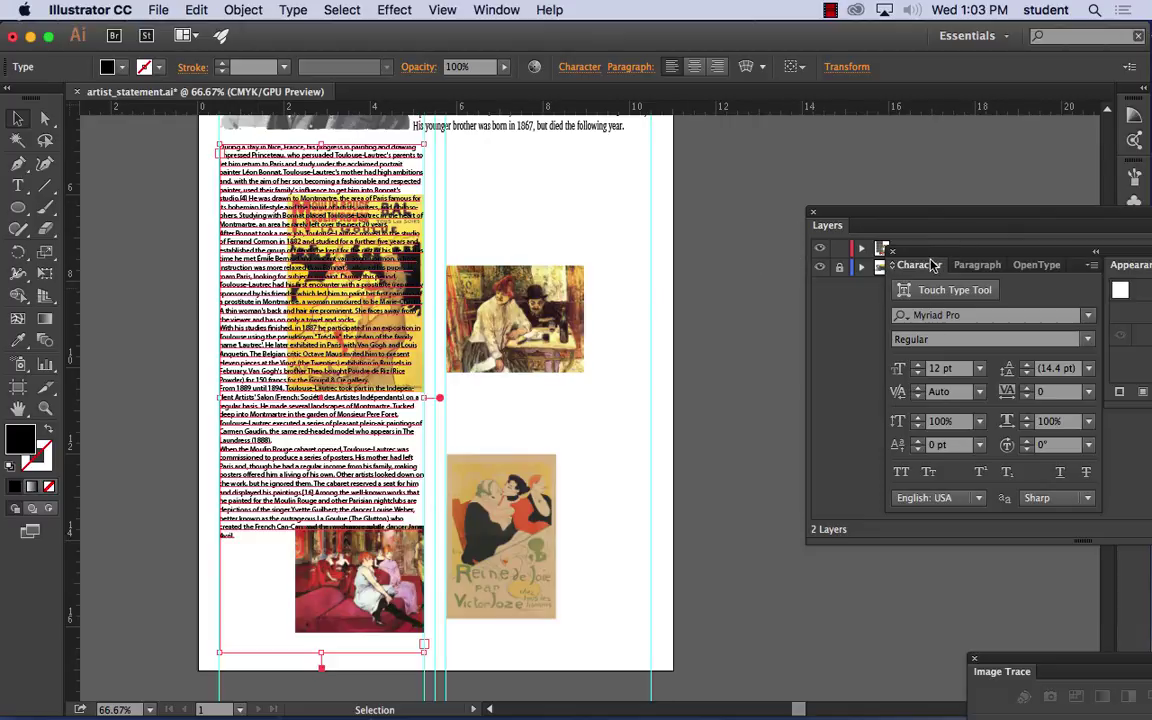
drag(913, 262, 726, 150)
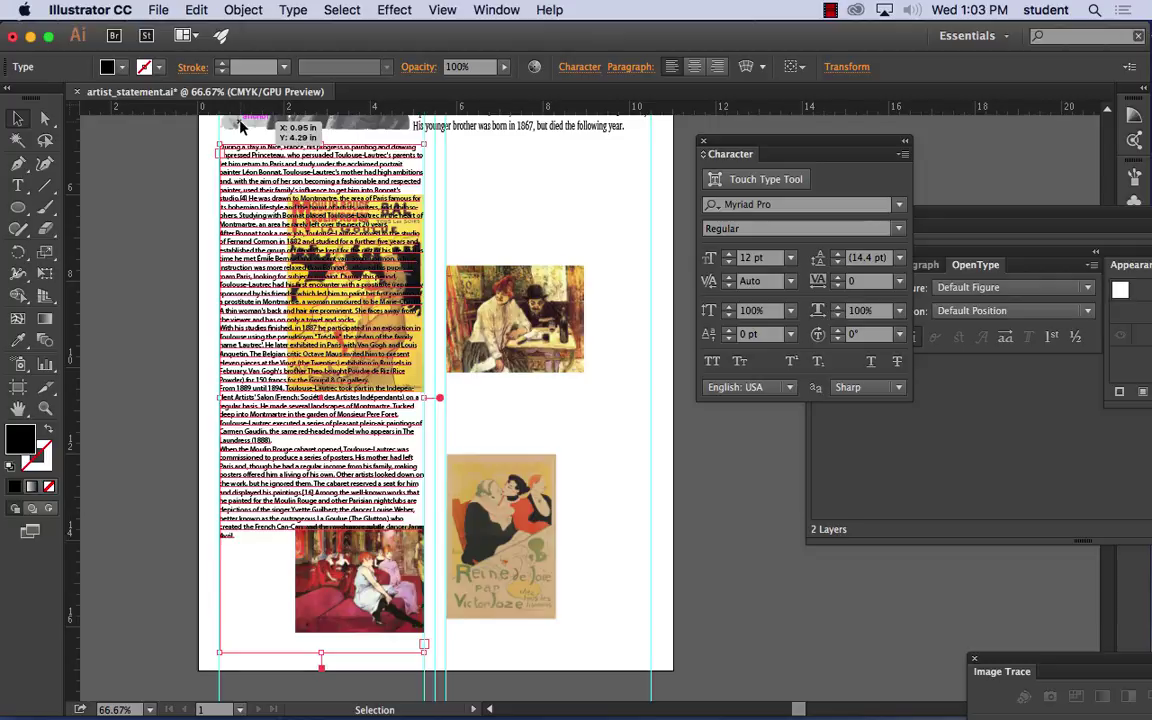
click(898, 206)
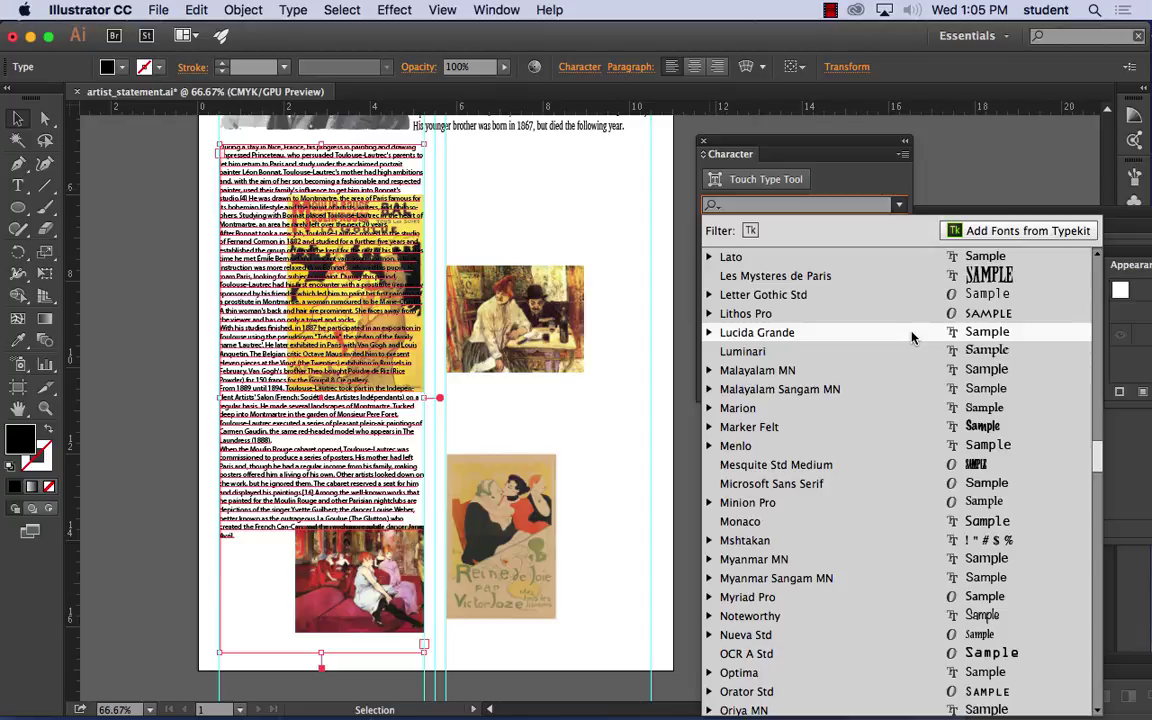
key(super+equal)
key(super+equal)
key(super+equal)
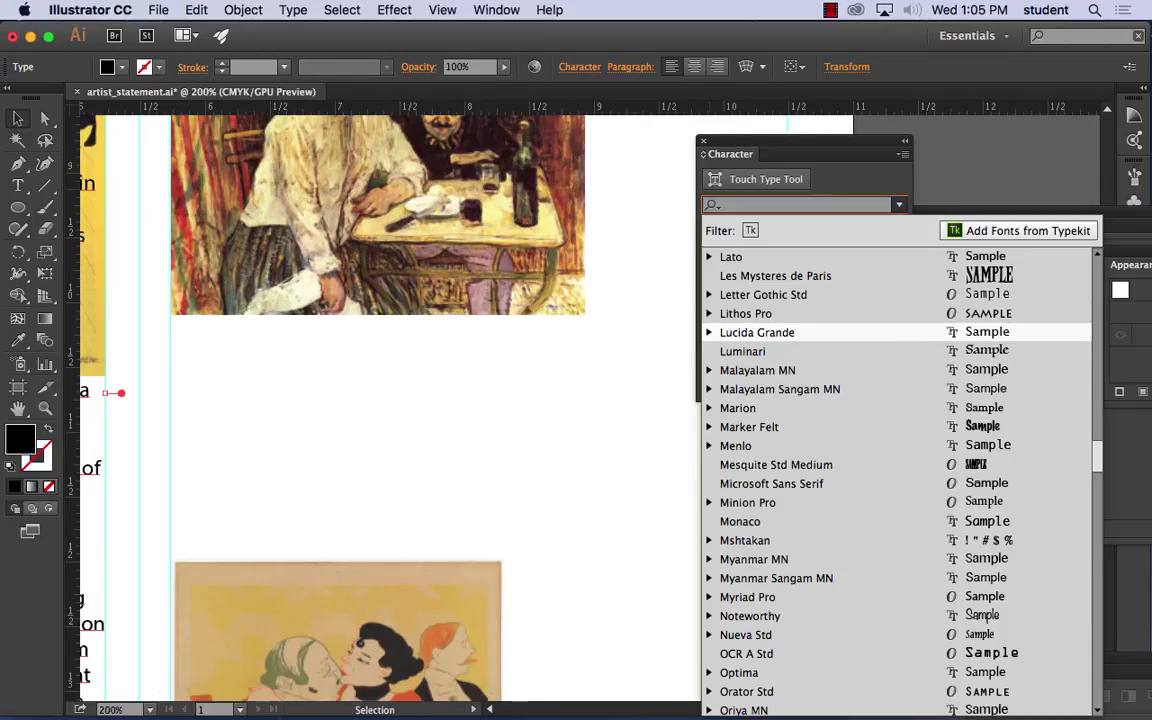
key(space)
drag(159, 362, 527, 283)
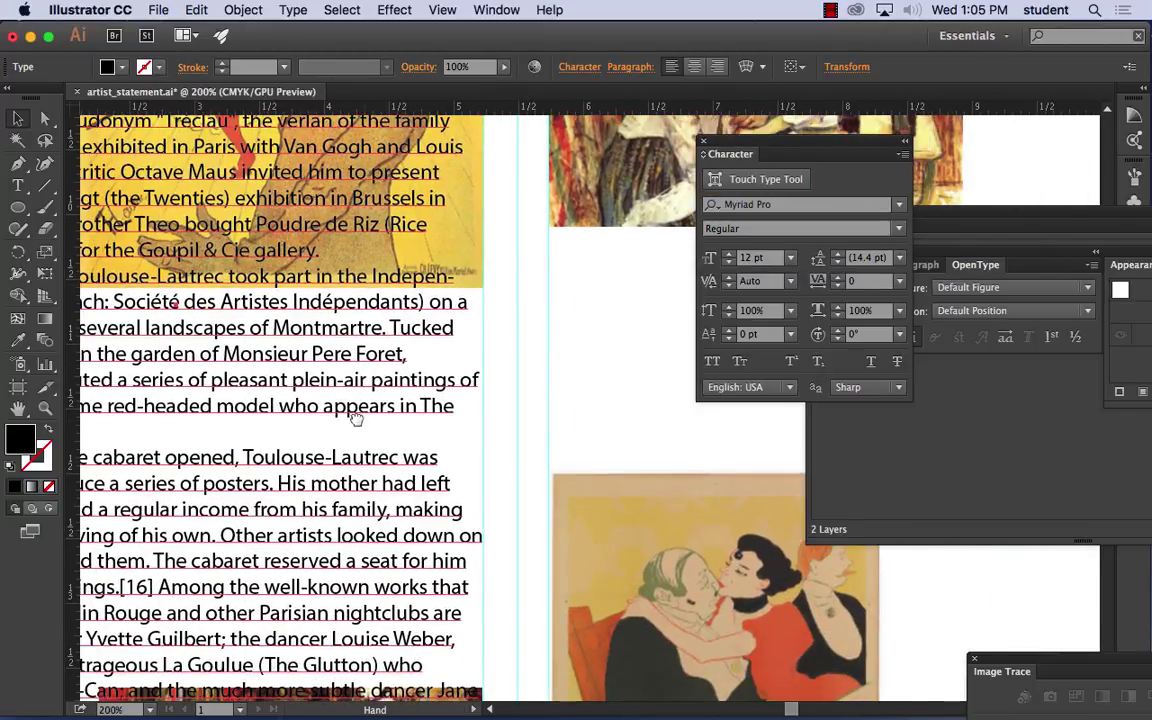
drag(321, 378, 577, 288)
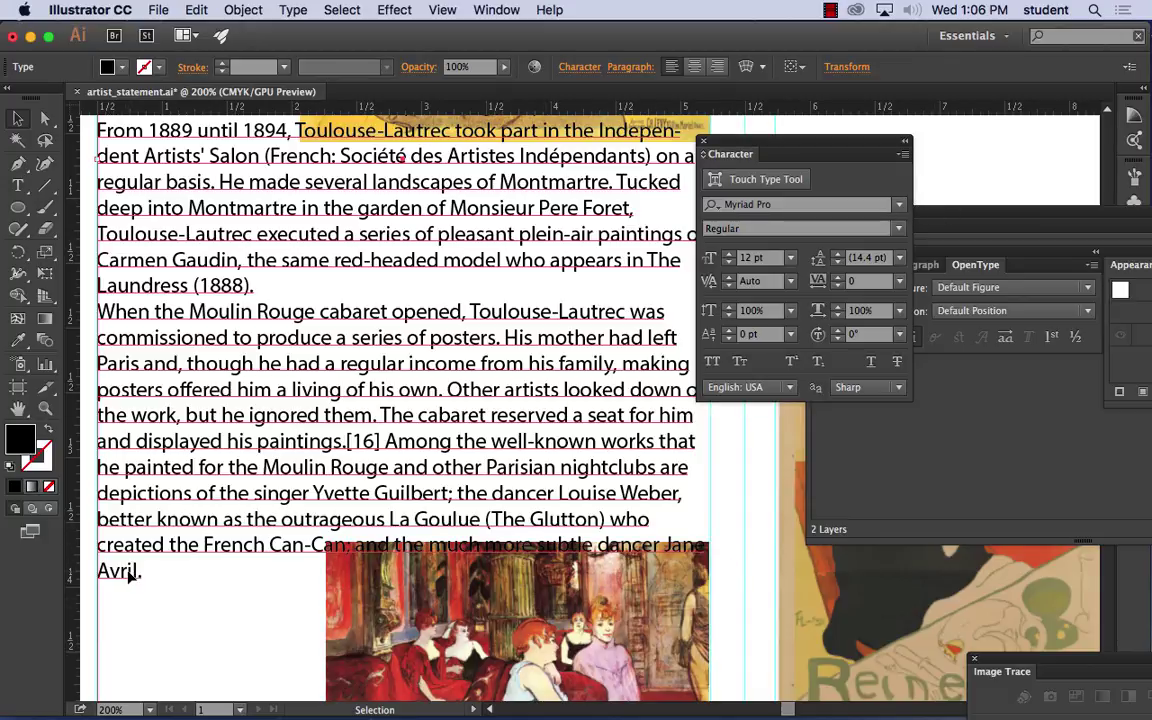
Step: Set the biography text's font to Times Regular
click(900, 206)
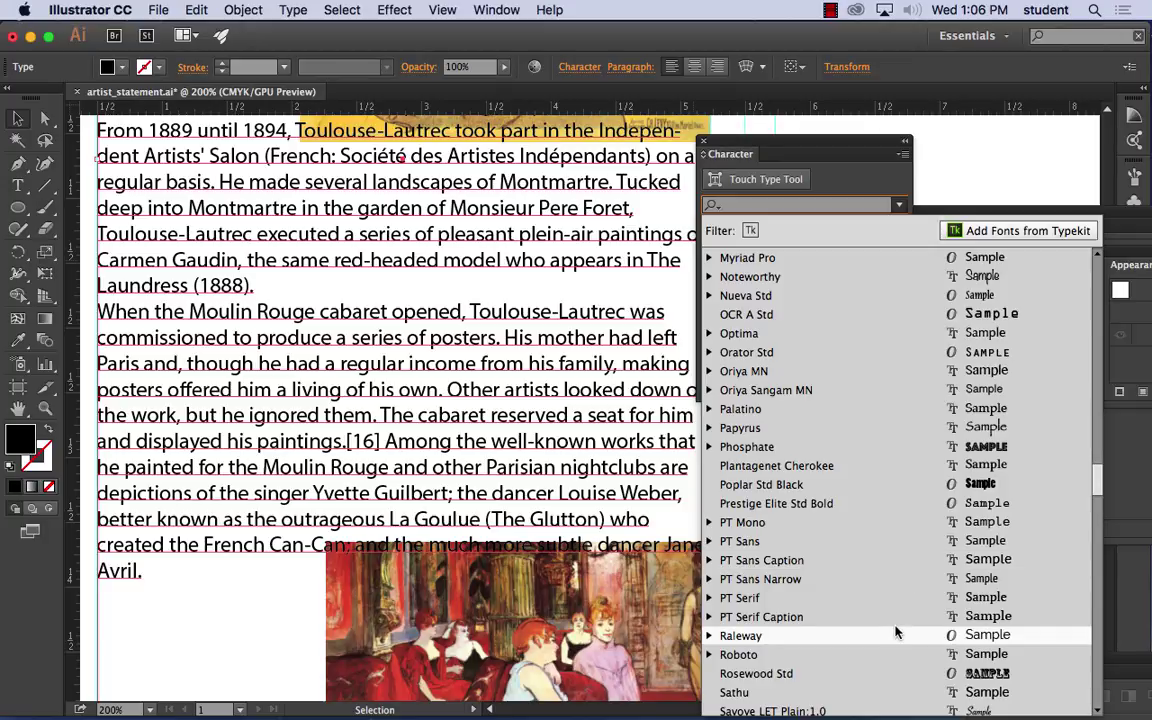
scroll(902, 612, down, 15)
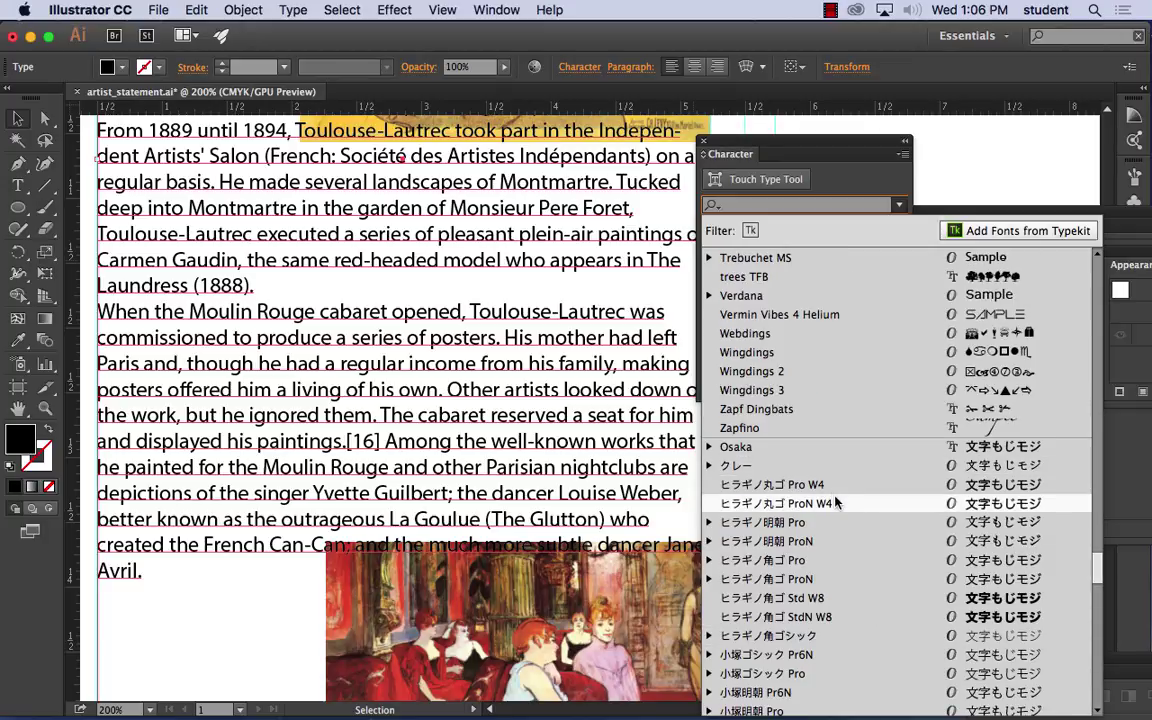
scroll(850, 480, up, 4)
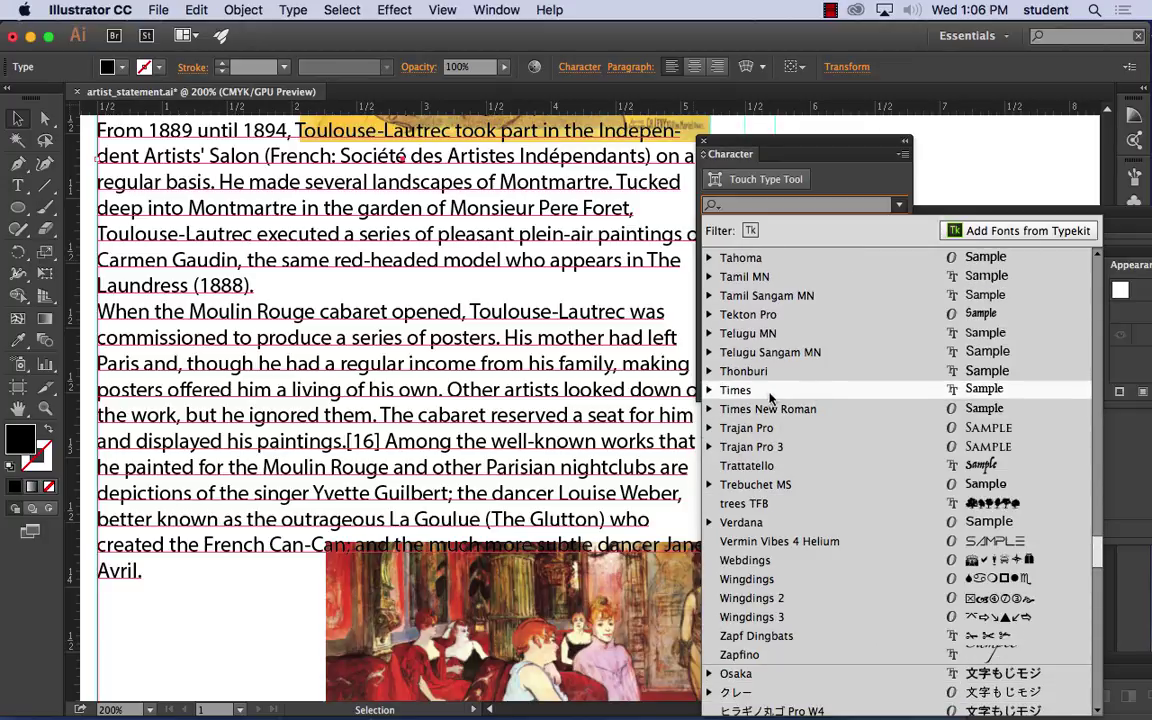
click(710, 391)
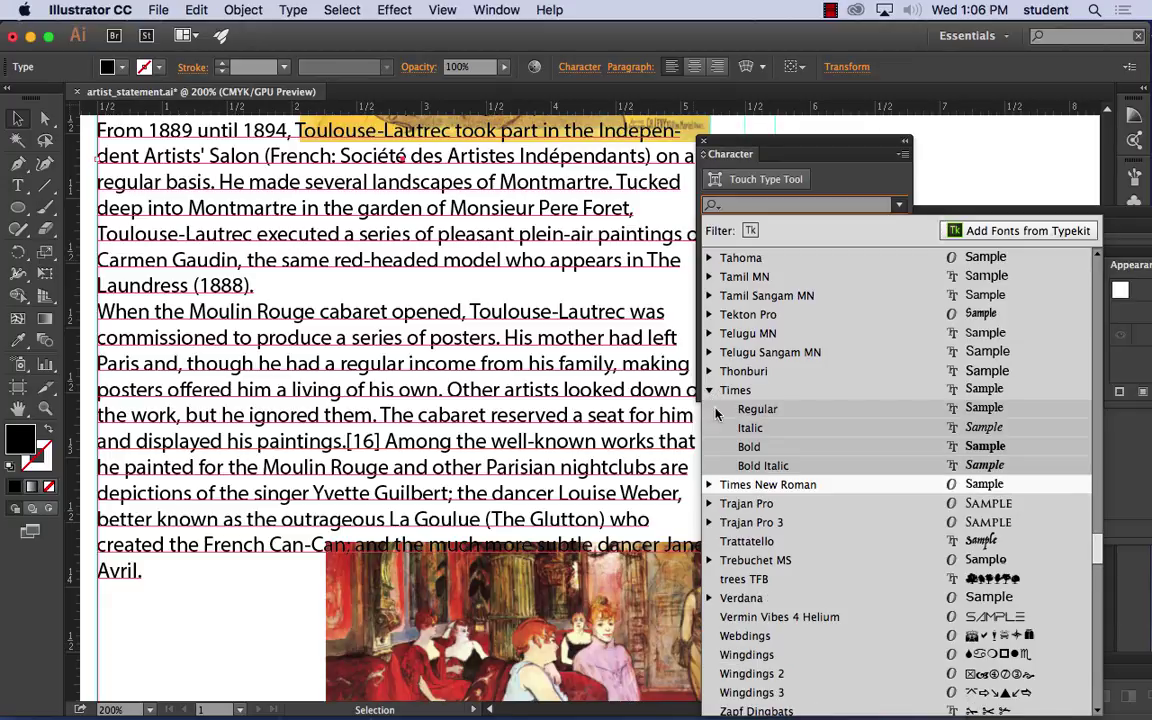
click(758, 409)
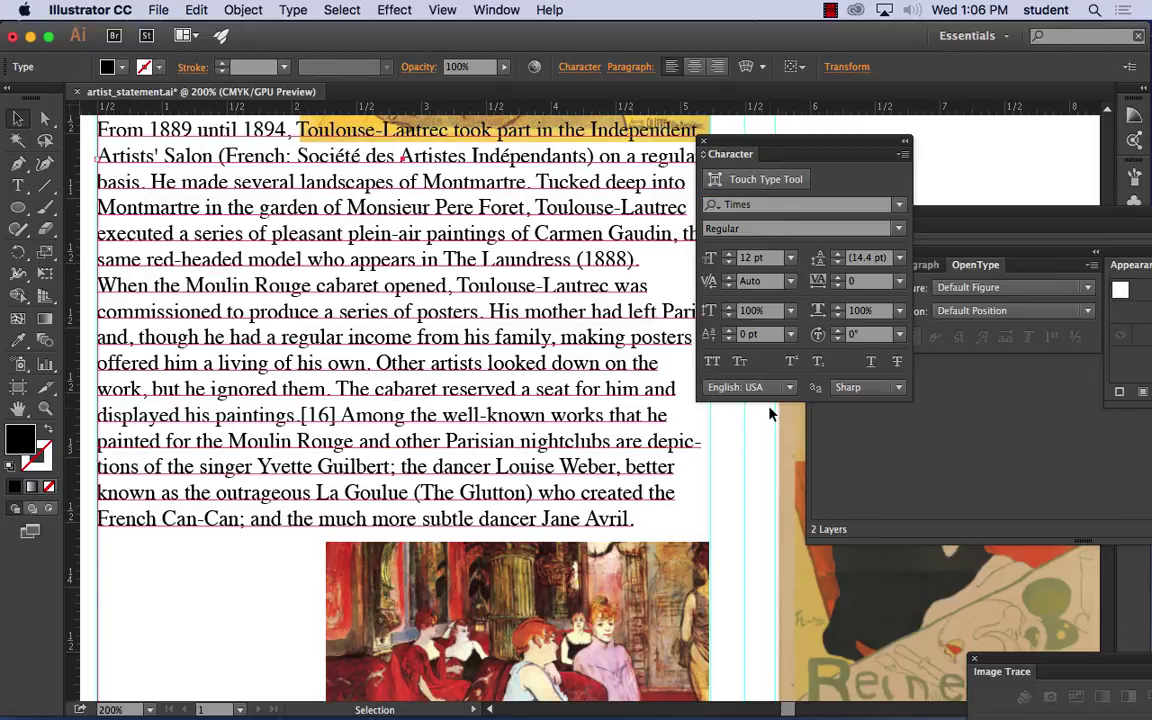
Step: Change the biography text's font to Verdana Regular
click(899, 205)
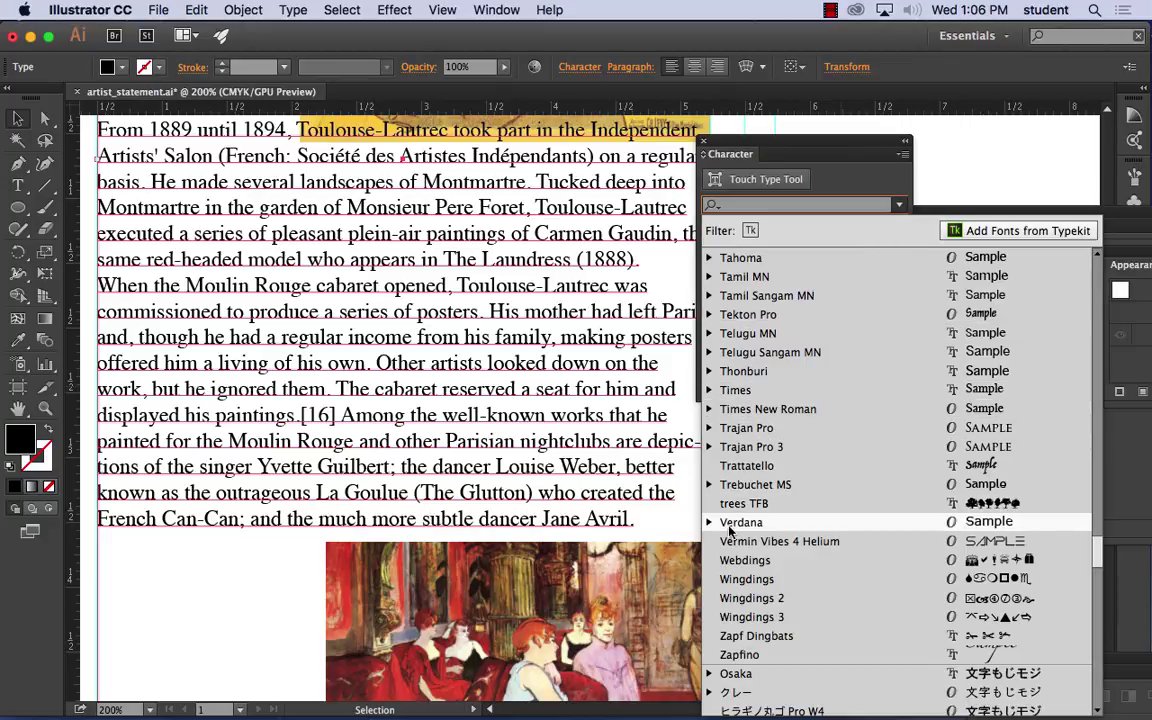
click(710, 523)
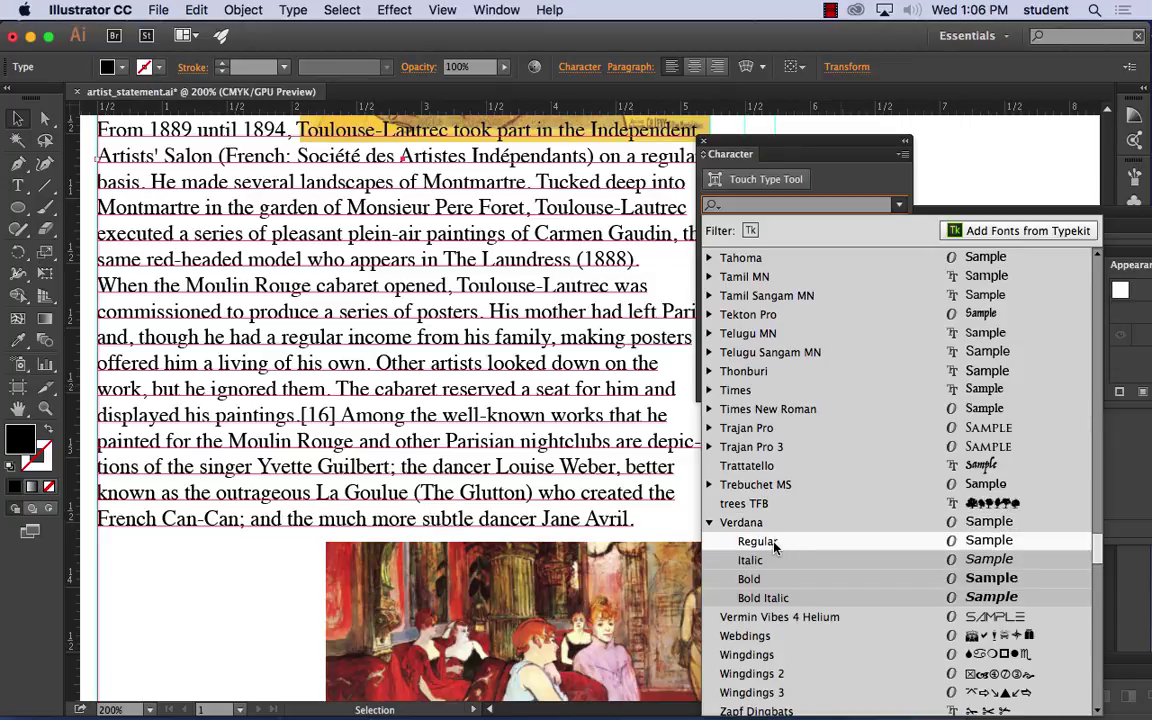
click(758, 541)
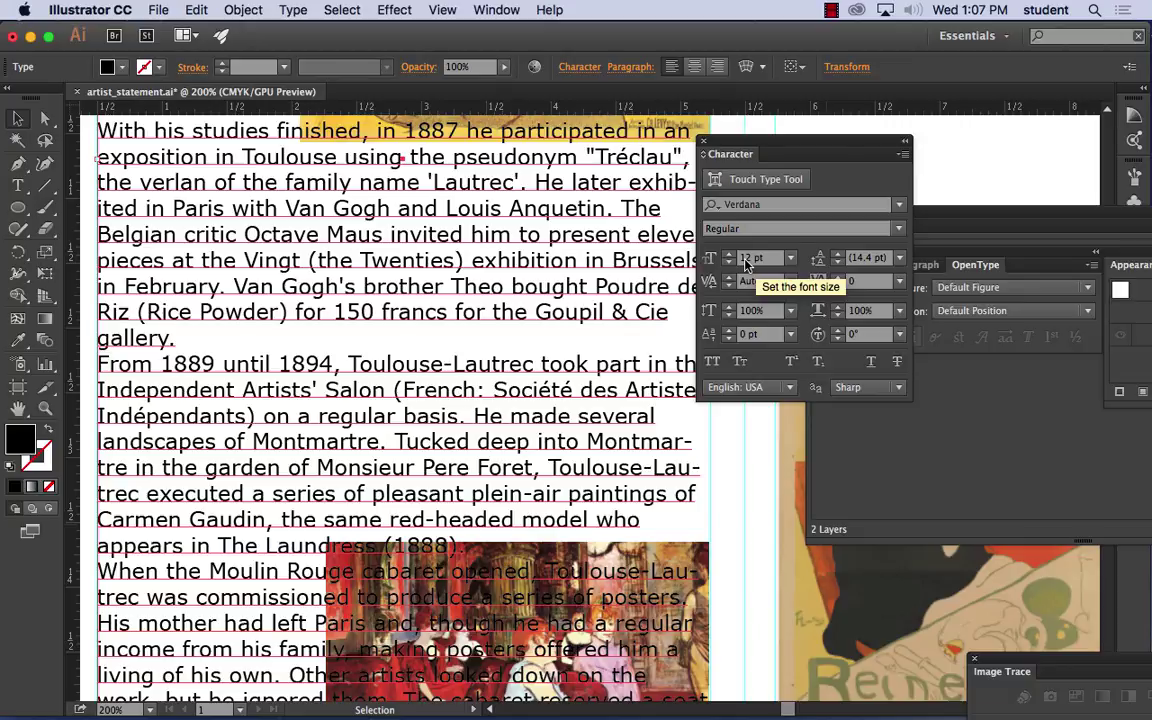
Step: Set the biography text's font size to 13.5 pt and its leading to 18 pt
click(791, 259)
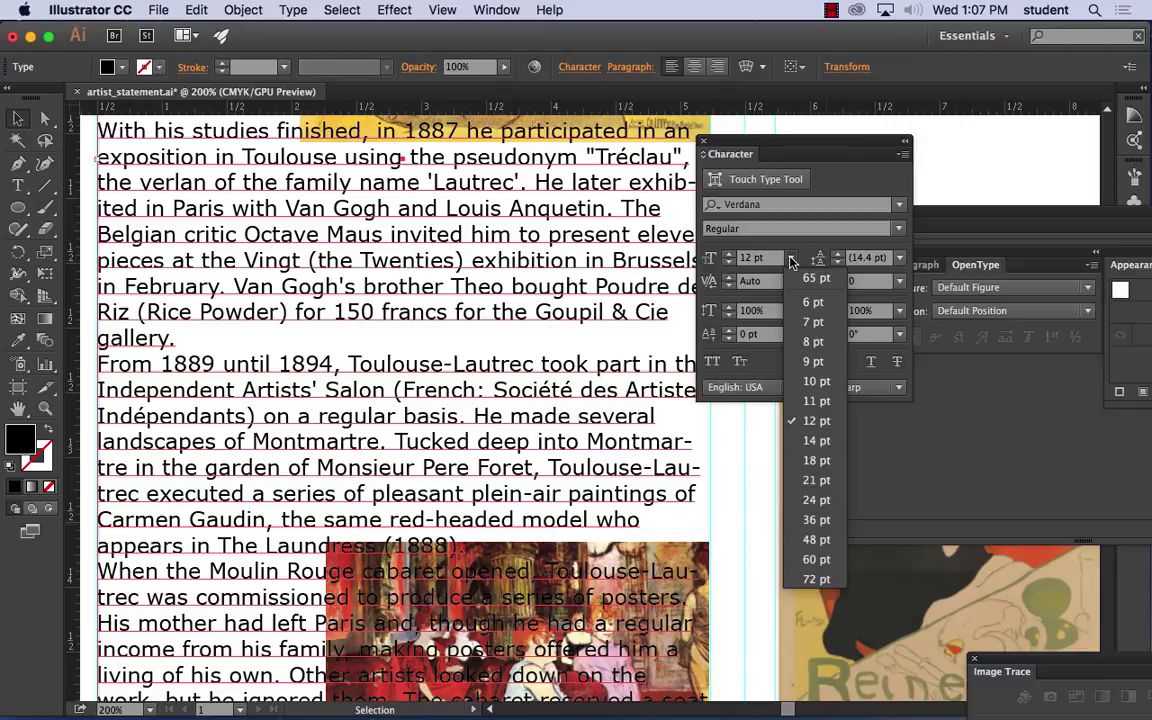
click(750, 258)
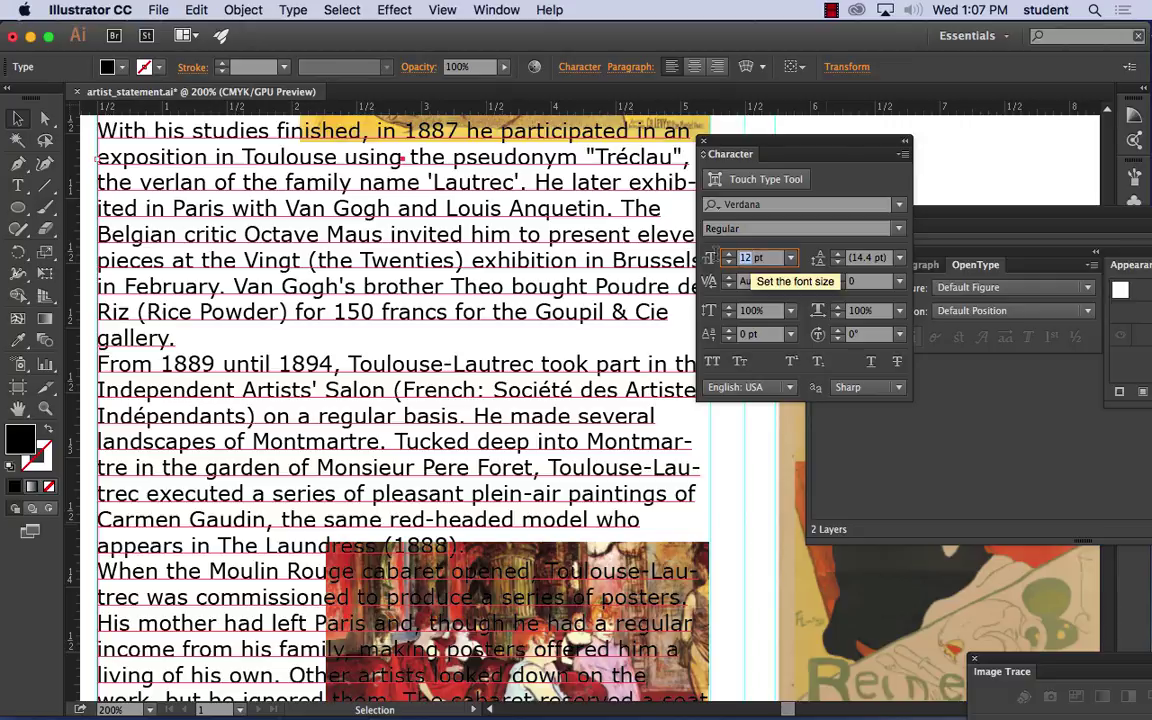
text(13.5)
key(BackSpace)
key(BackSpace)
key(BackSpace)
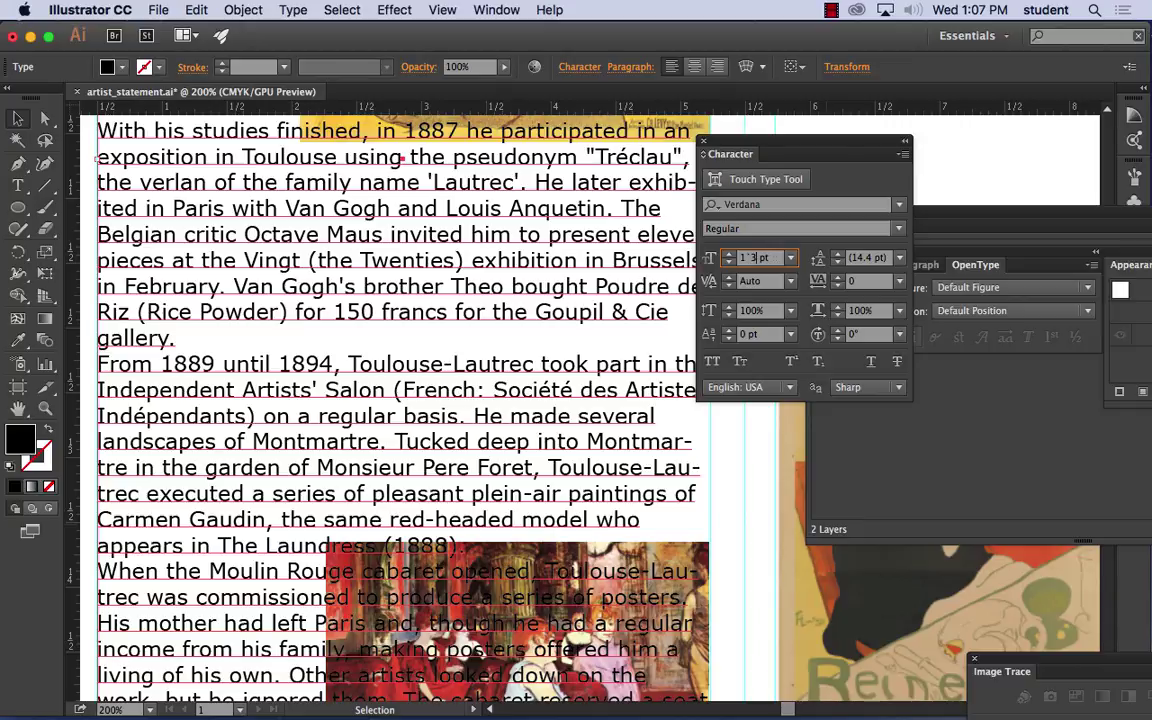
text(3.5)
key(Tab)
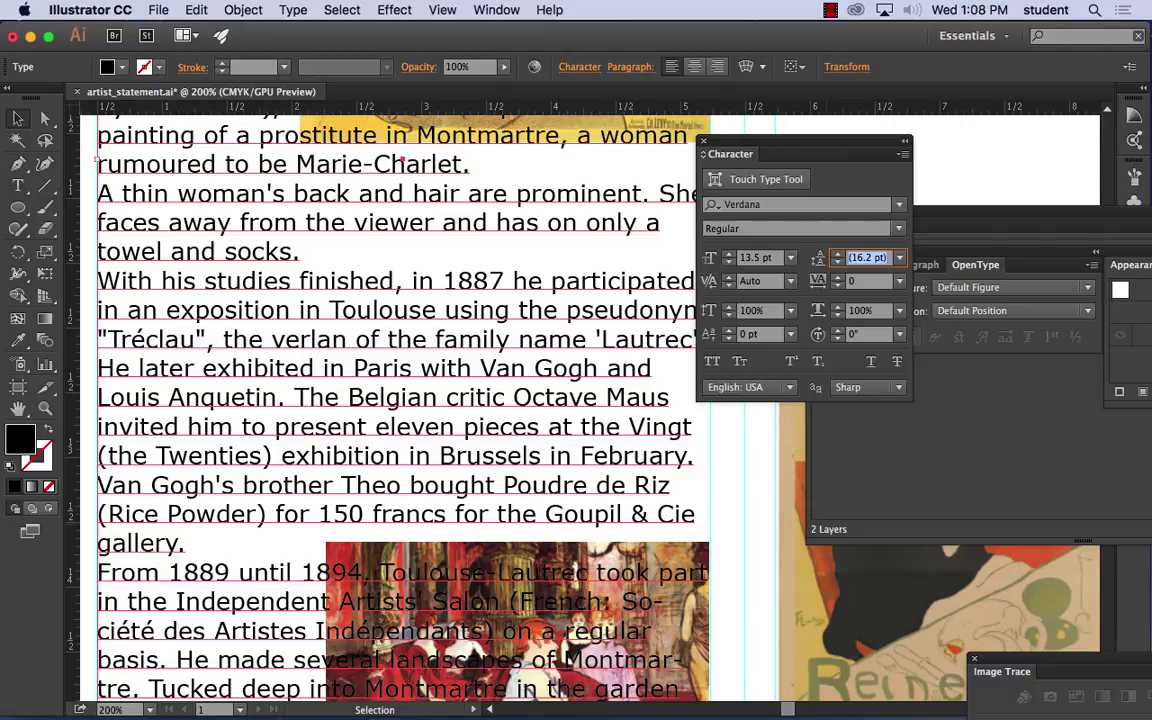
text(18)
key(Tab)
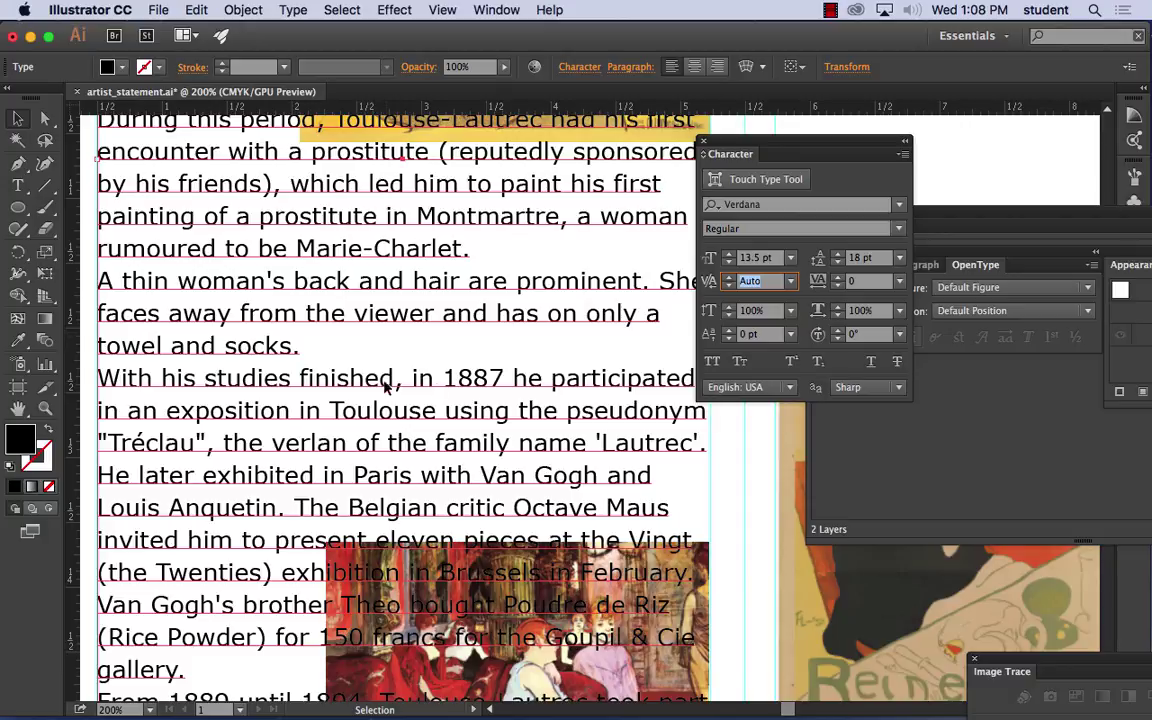
Step: Move the Character settings clear of the text column and change the biography text's font to Tahoma
drag(728, 140, 868, 145)
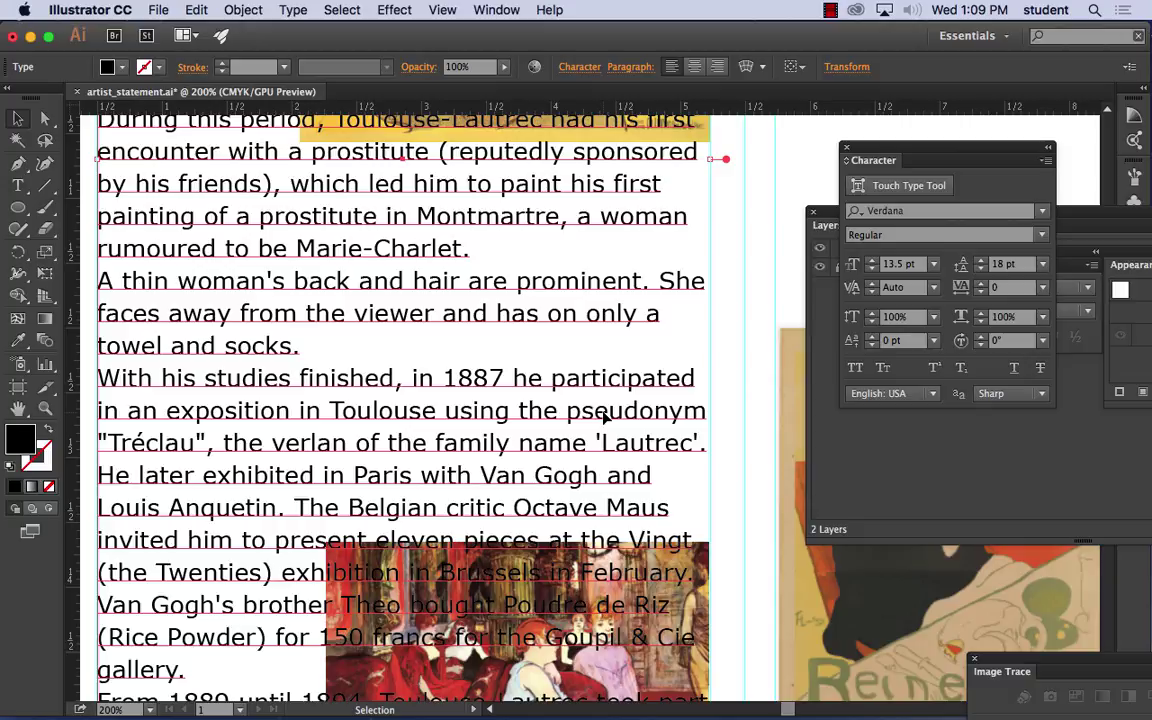
click(1042, 210)
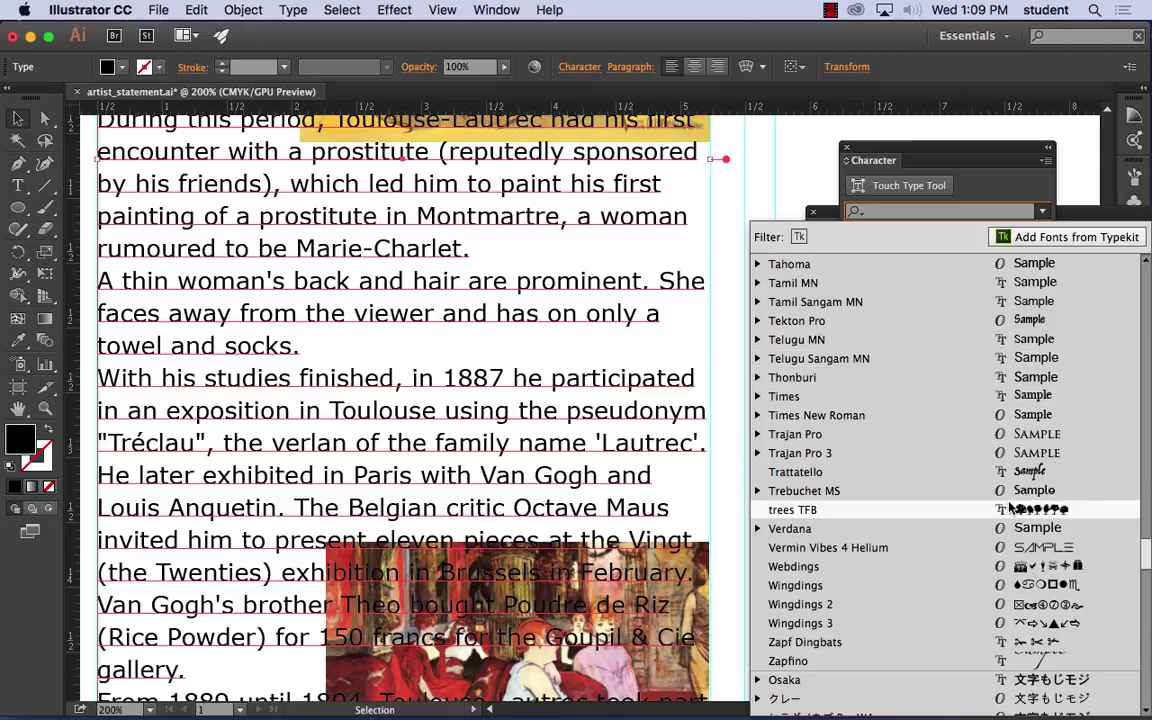
scroll(1012, 505, up, 5)
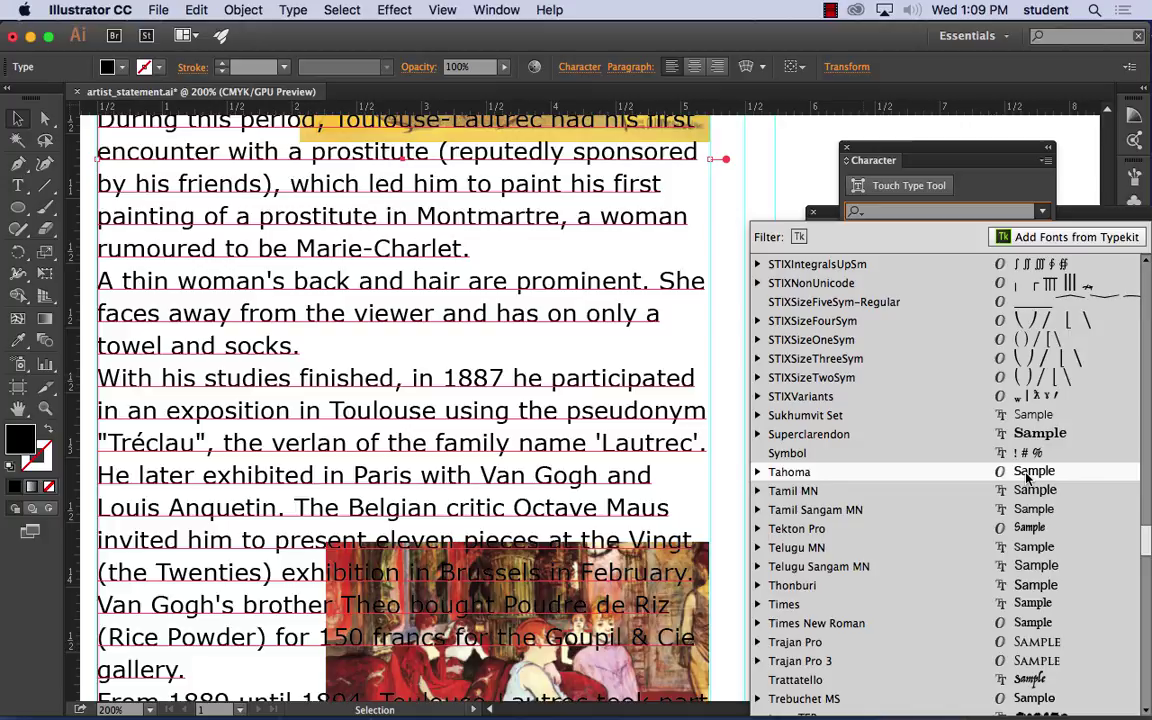
click(1027, 480)
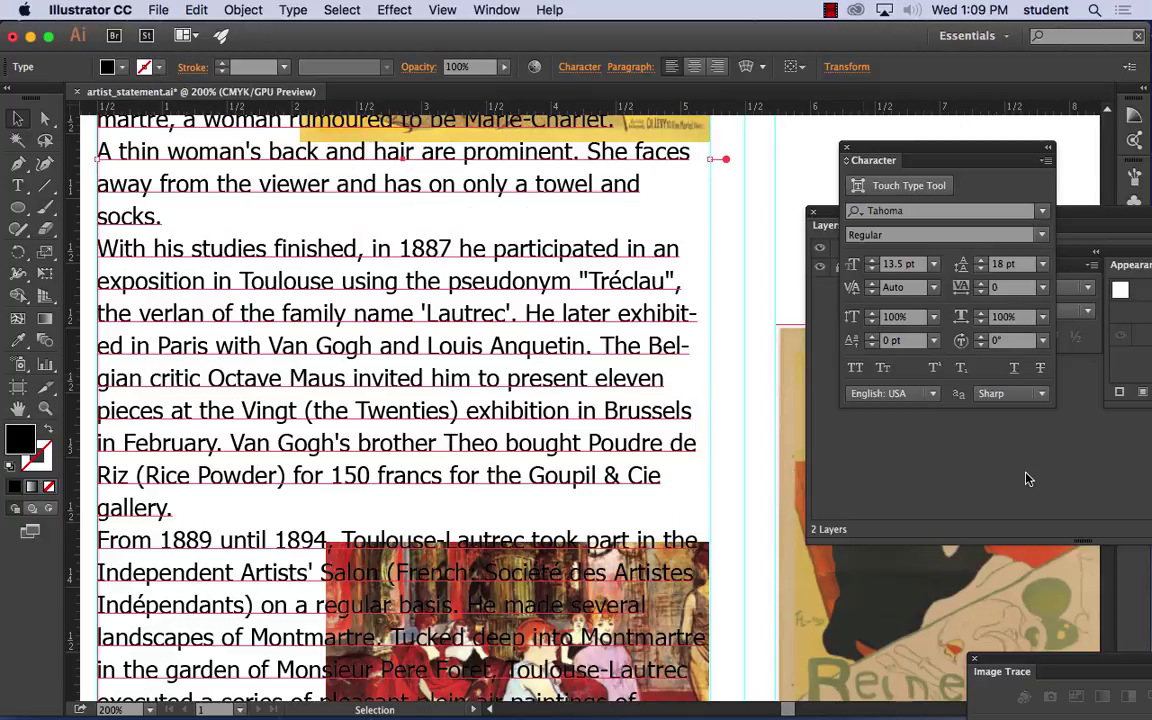
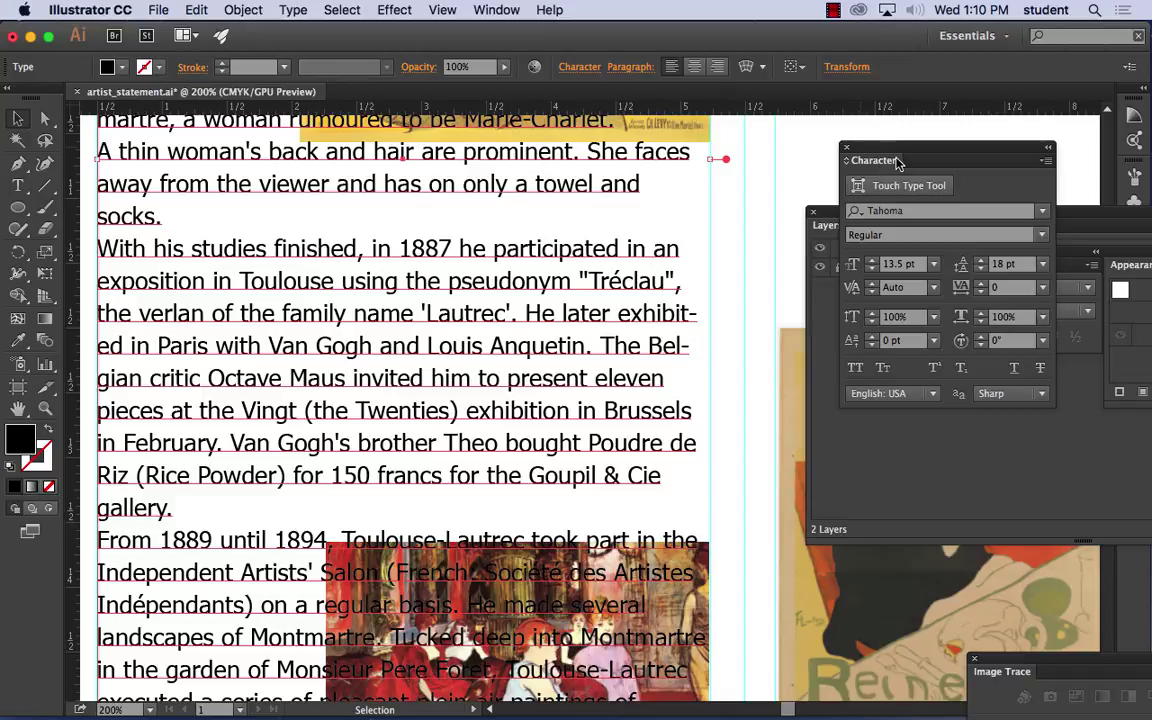
Step: Detach the Paragraph settings from their group and center-align the biography text
drag(900, 162, 933, 400)
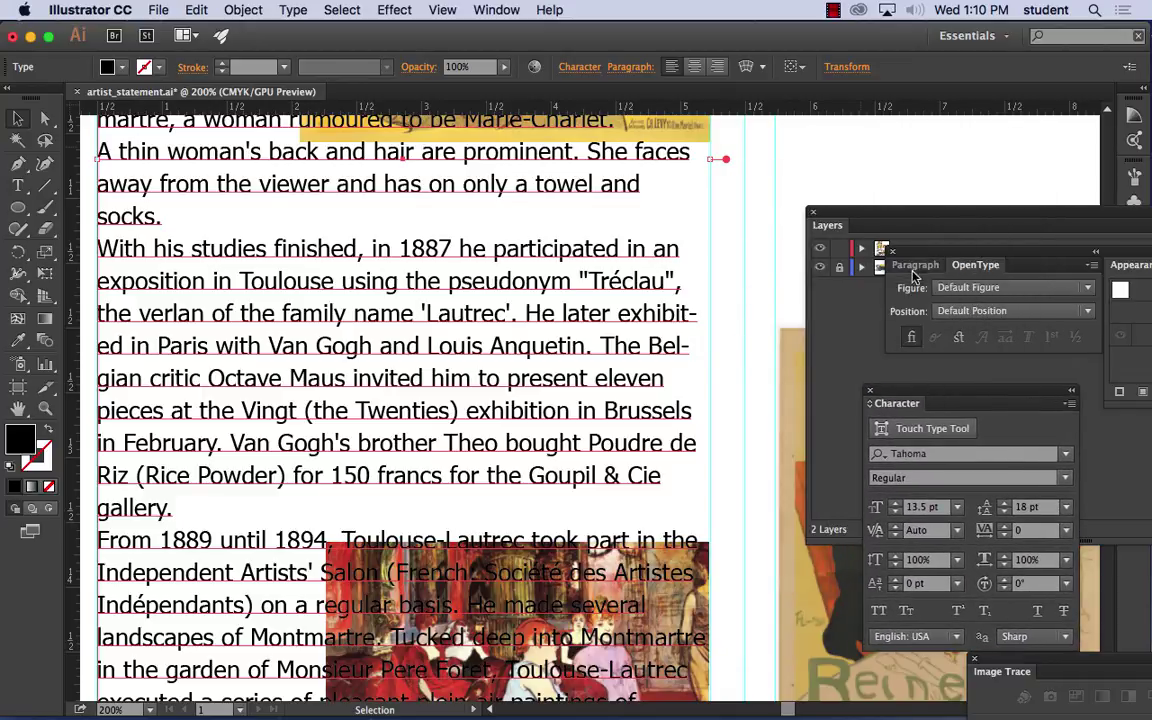
drag(927, 268, 706, 180)
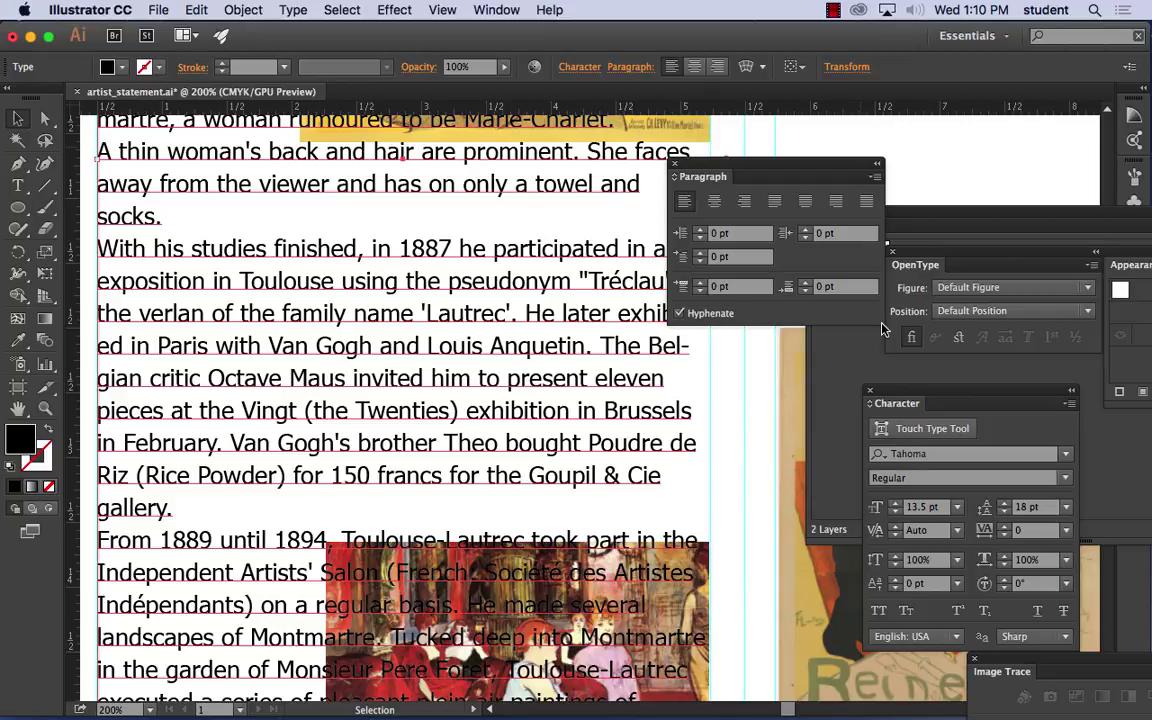
click(716, 204)
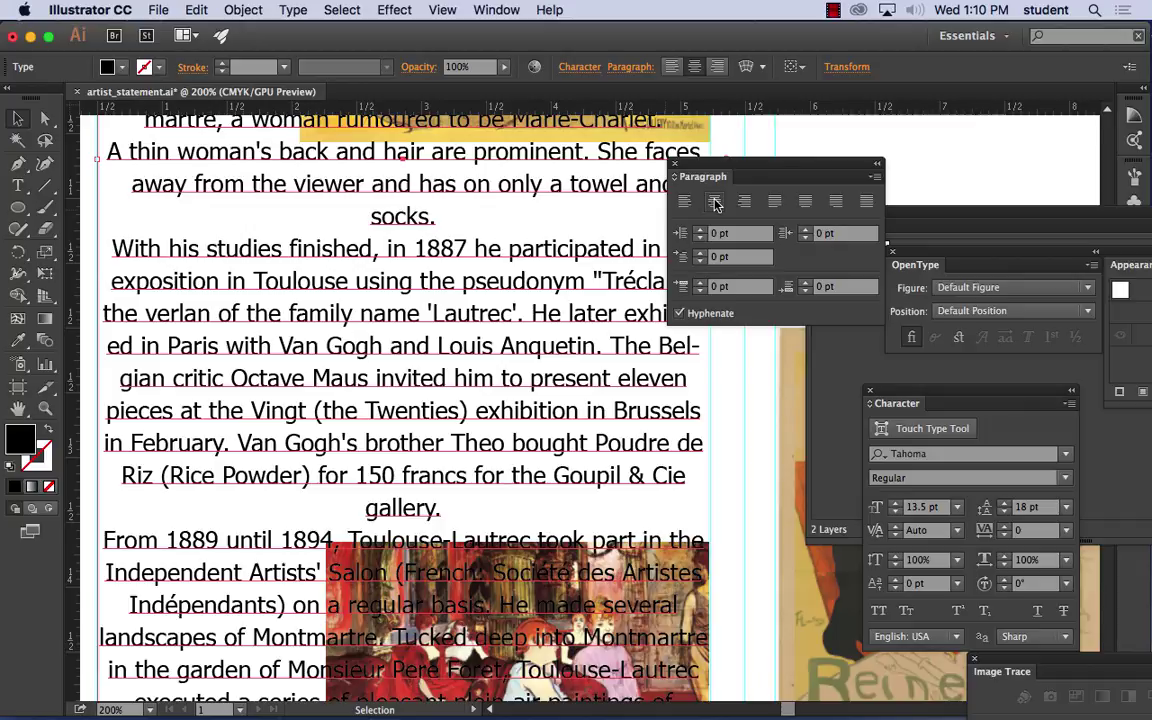
Step: Try right alignment and justification with the last line aligned left on the biography text, checking the whole column
click(745, 203)
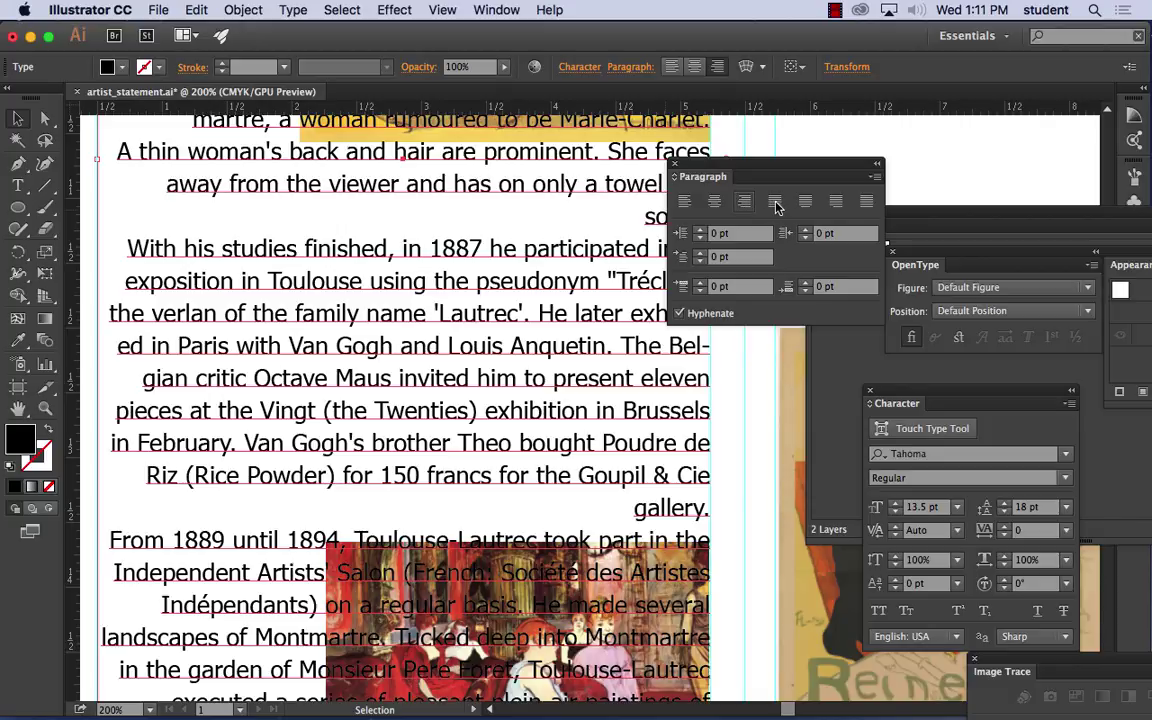
click(775, 203)
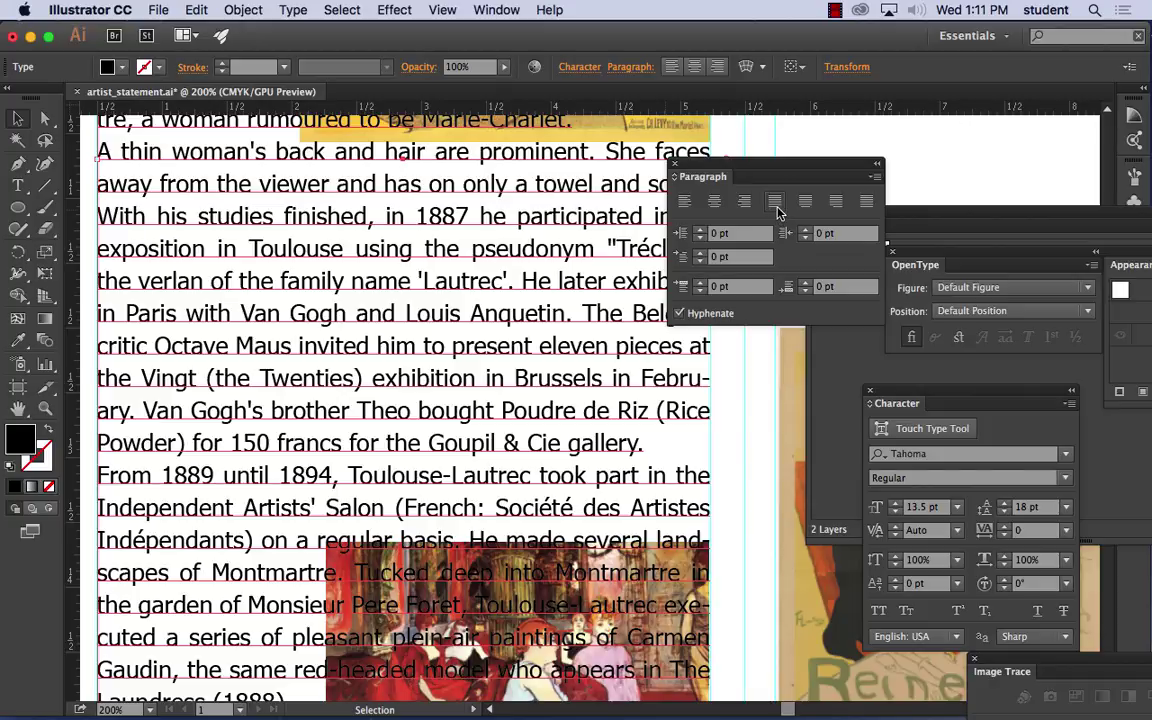
scroll(545, 262, down, 8)
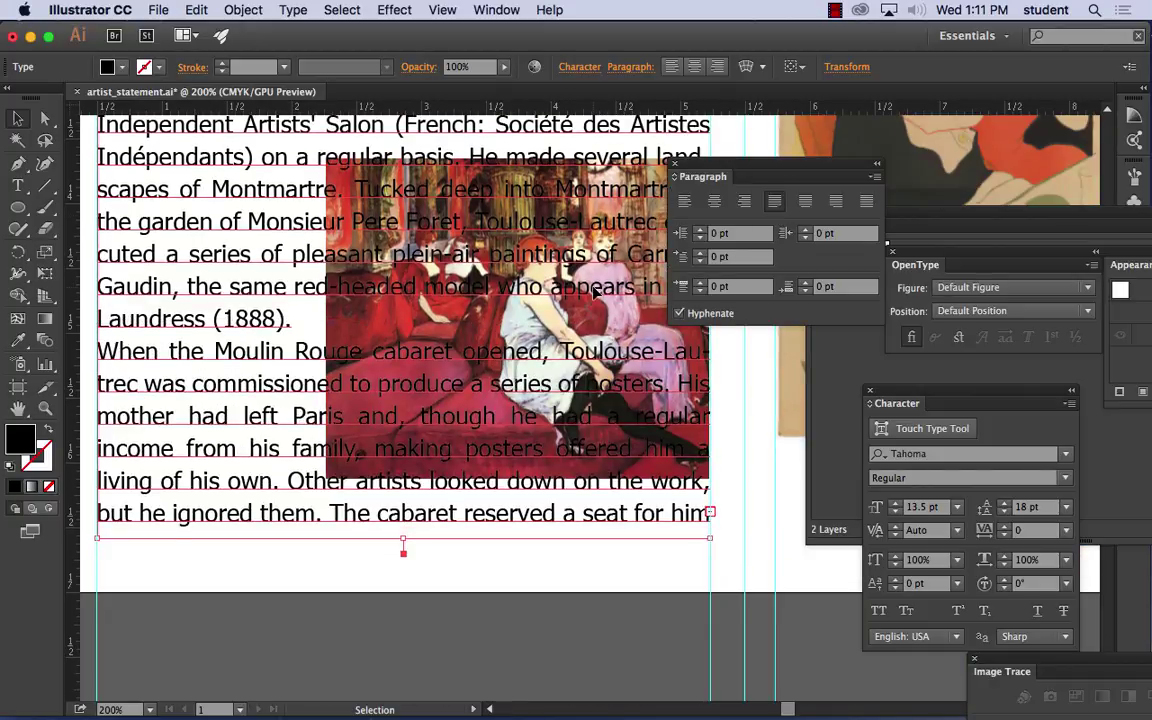
scroll(594, 291, up, 20)
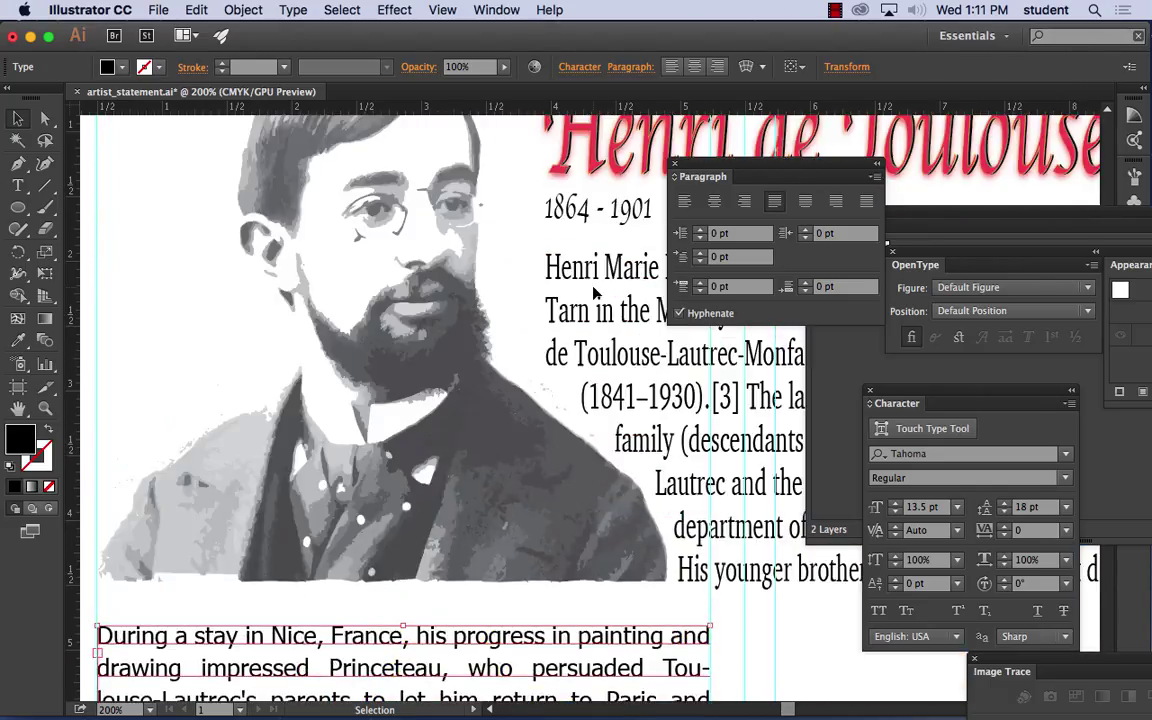
scroll(594, 291, down, 13)
scroll(594, 291, down, 2)
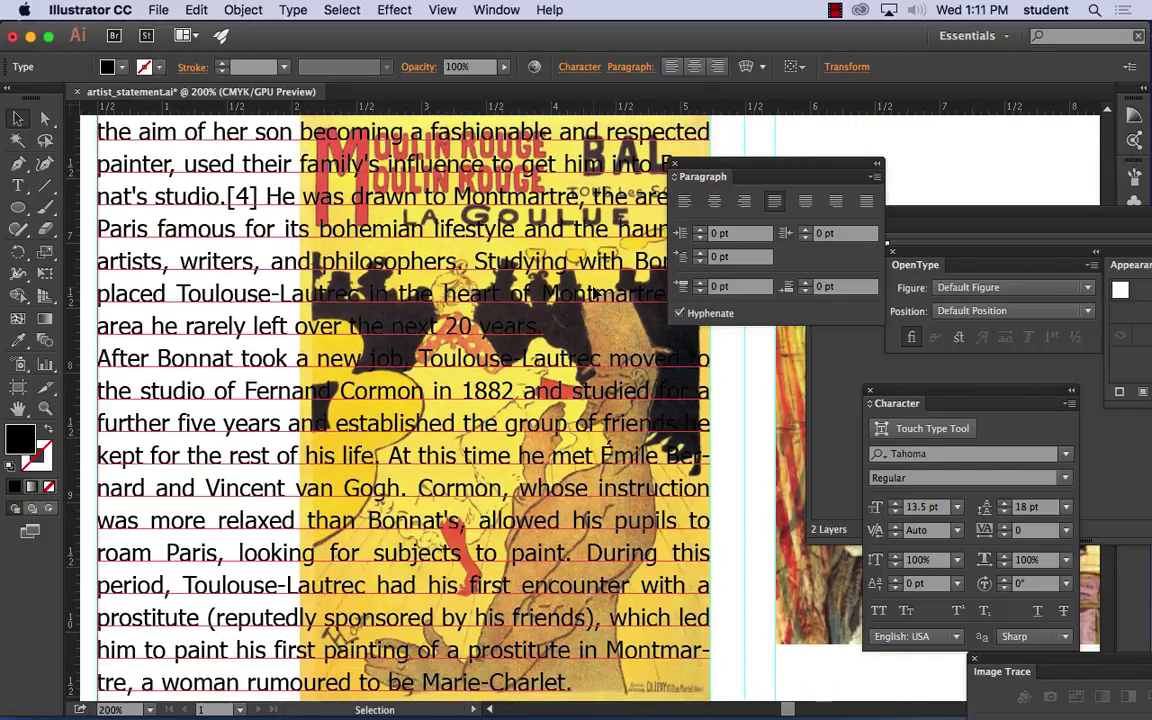
scroll(594, 291, up, 5)
scroll(594, 291, up, 4)
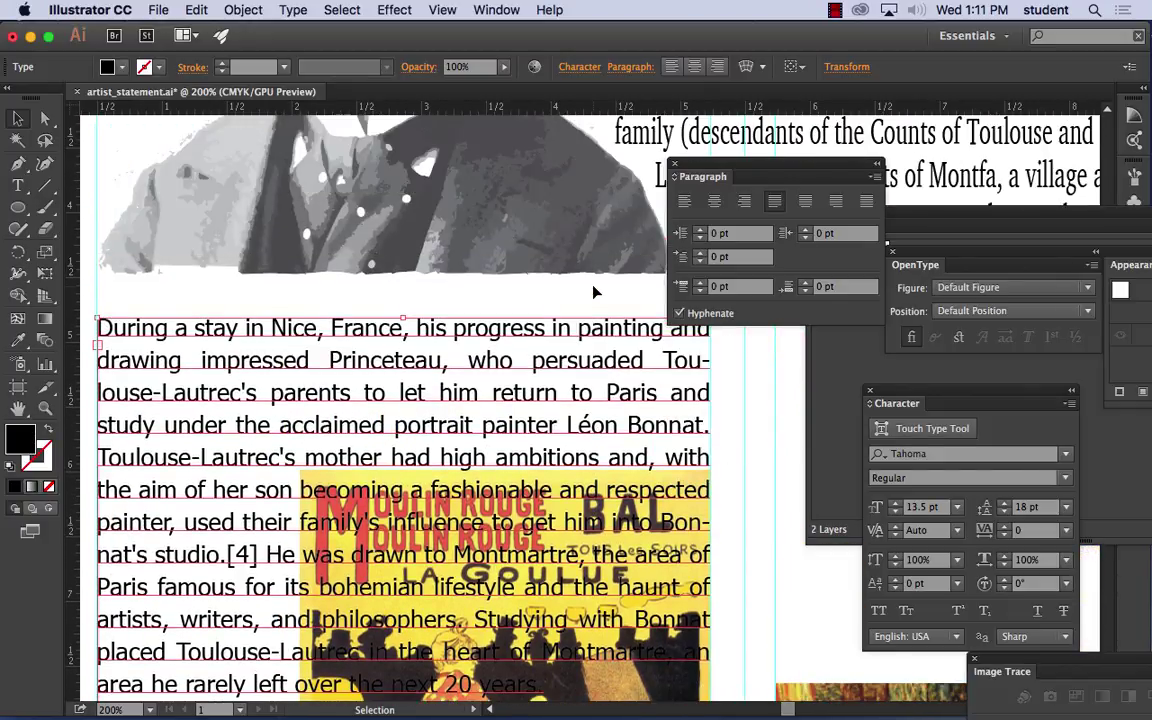
scroll(594, 291, down, 20)
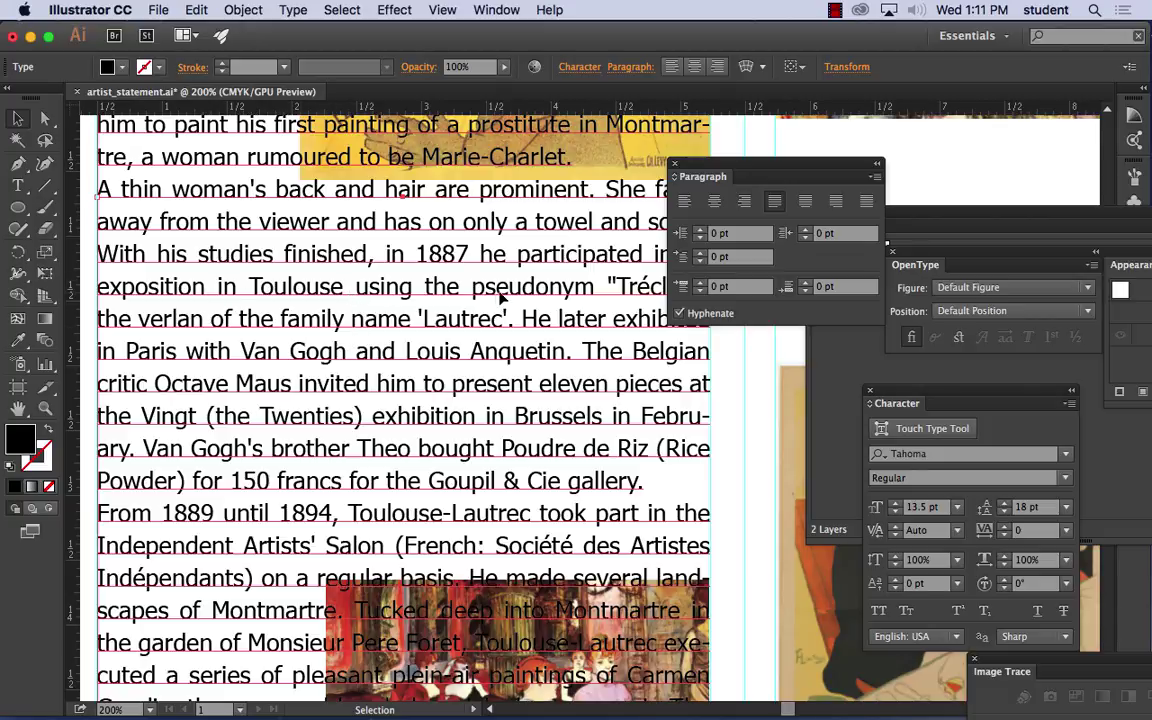
Step: Try justifying the biography text with the last line centered, with the last line aligned right, and with all lines justified
click(806, 202)
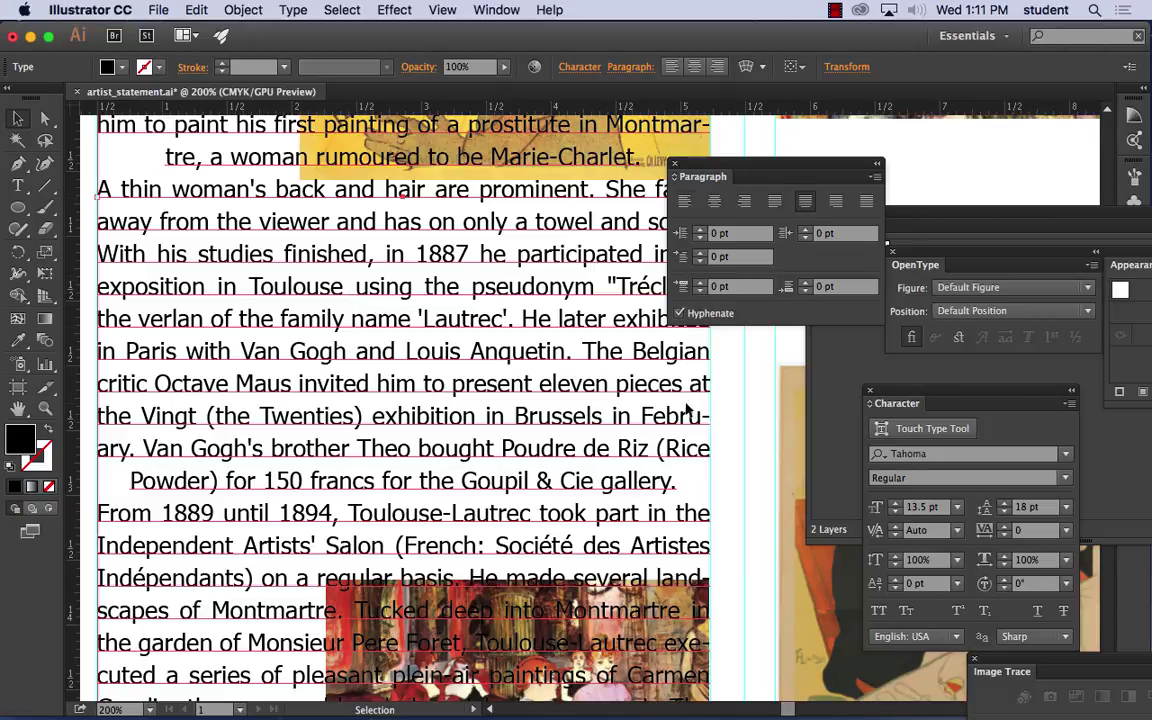
click(836, 202)
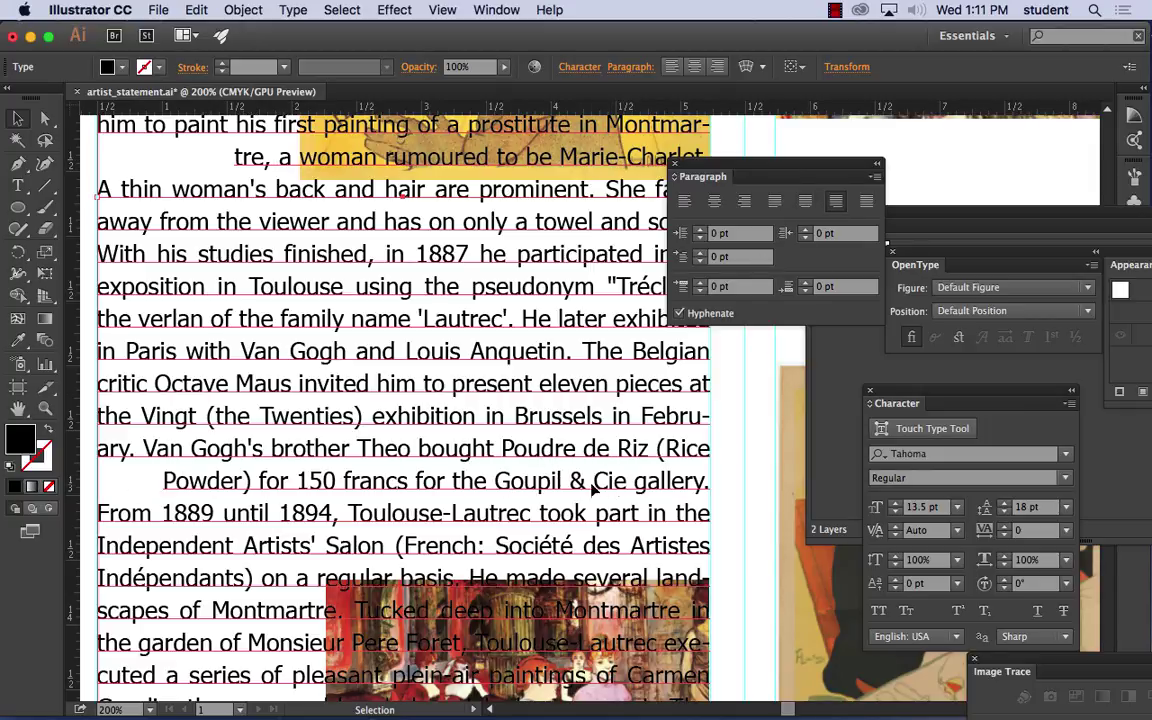
click(866, 203)
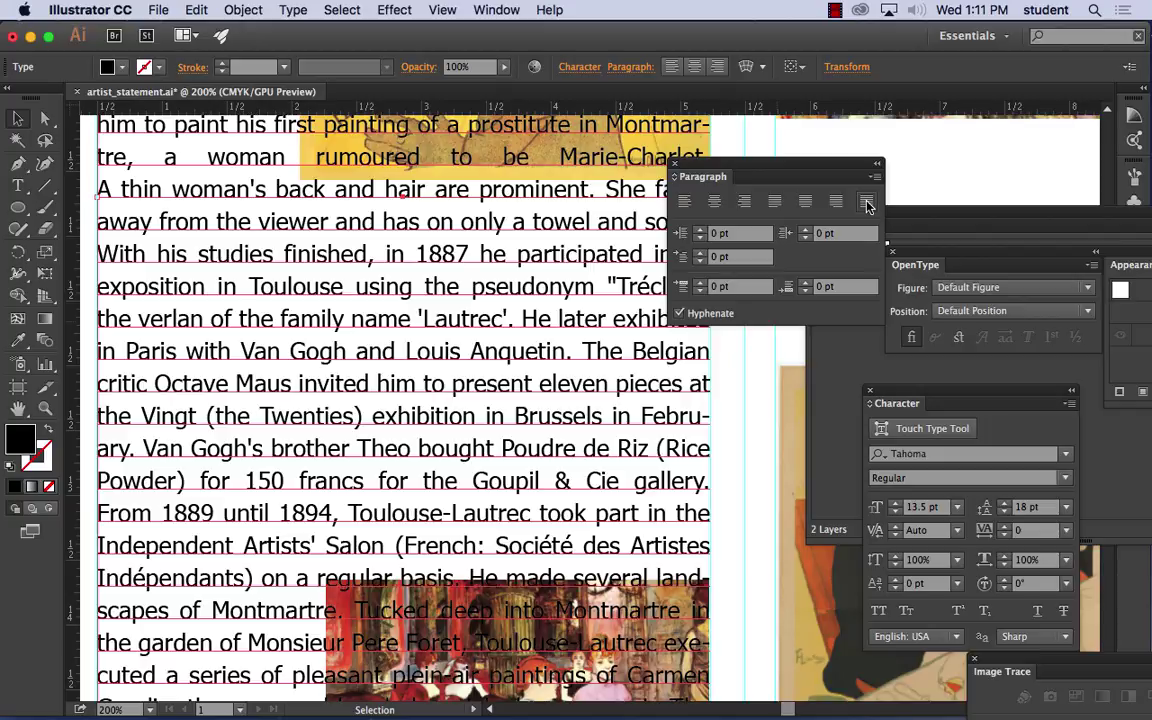
Step: Left-align the biography text and set its first-line left indent to 14 pt
click(686, 203)
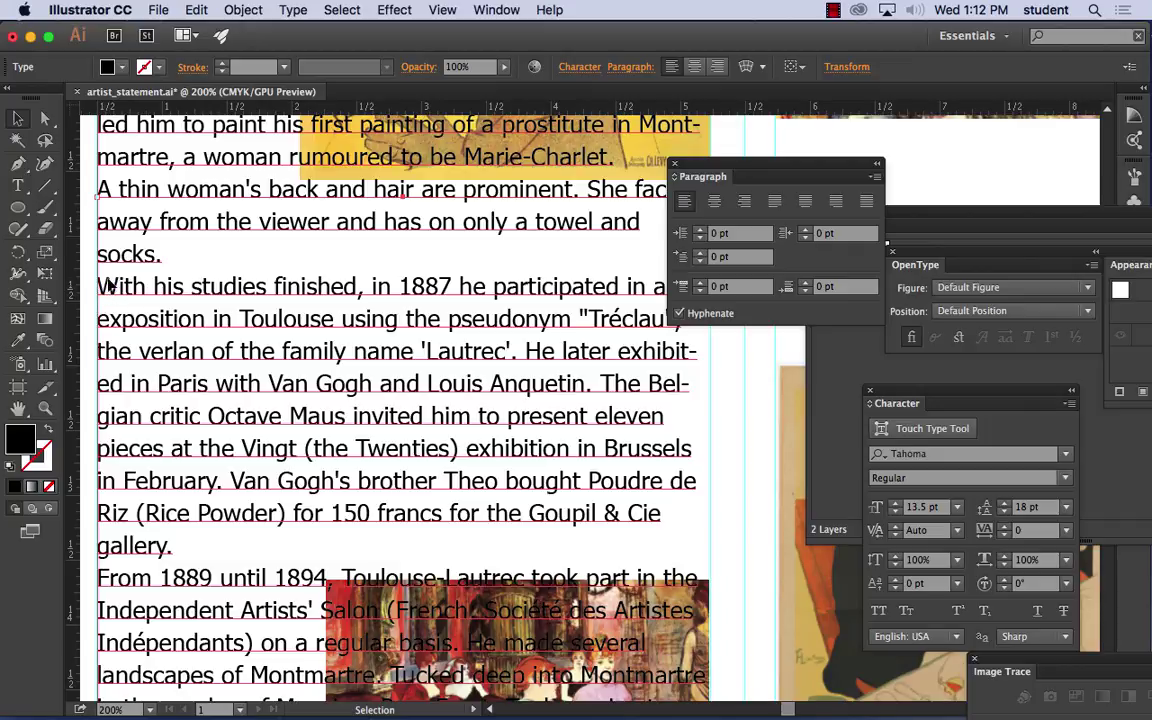
click(701, 254)
click(701, 254)
click(701, 254)
click(701, 254)
click(701, 254)
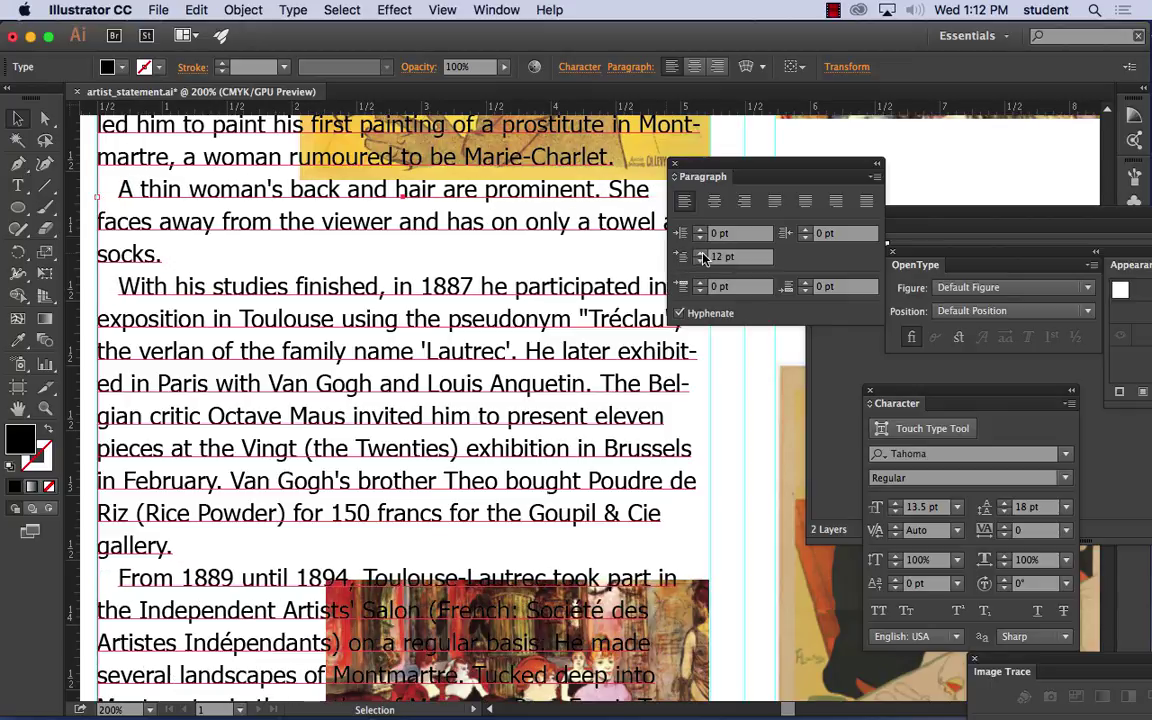
click(701, 254)
click(701, 254)
click(701, 254)
click(701, 254)
click(701, 254)
click(701, 254)
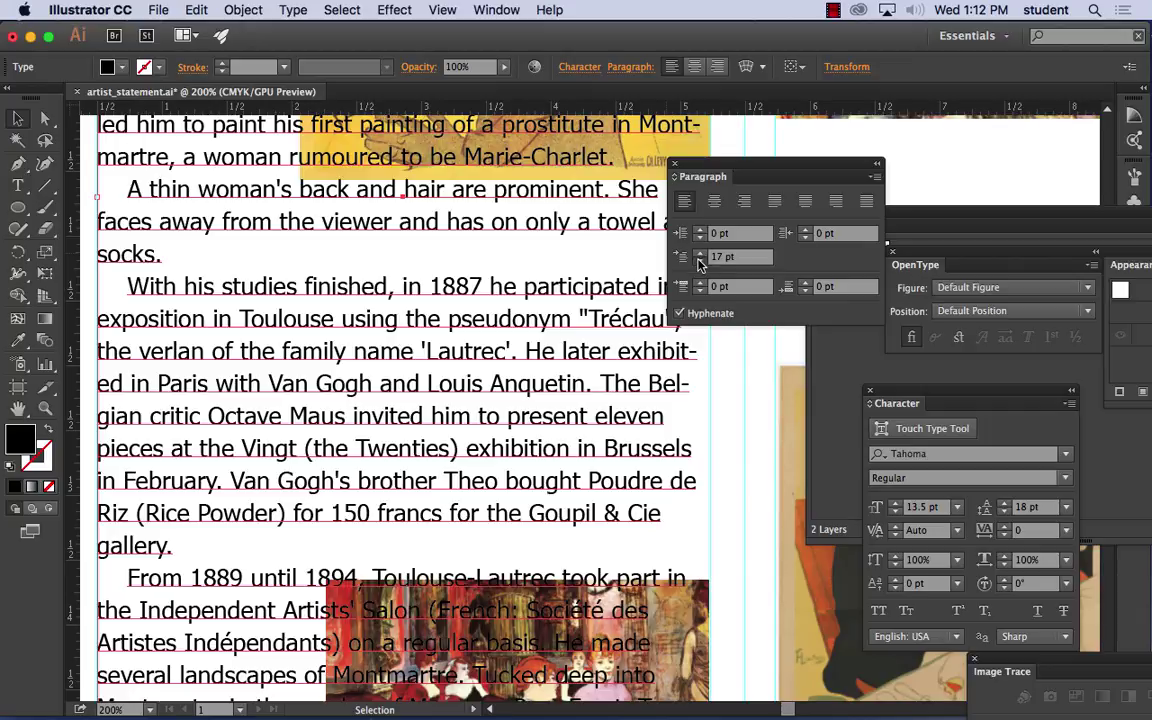
click(701, 261)
click(701, 261)
click(701, 261)
click(701, 261)
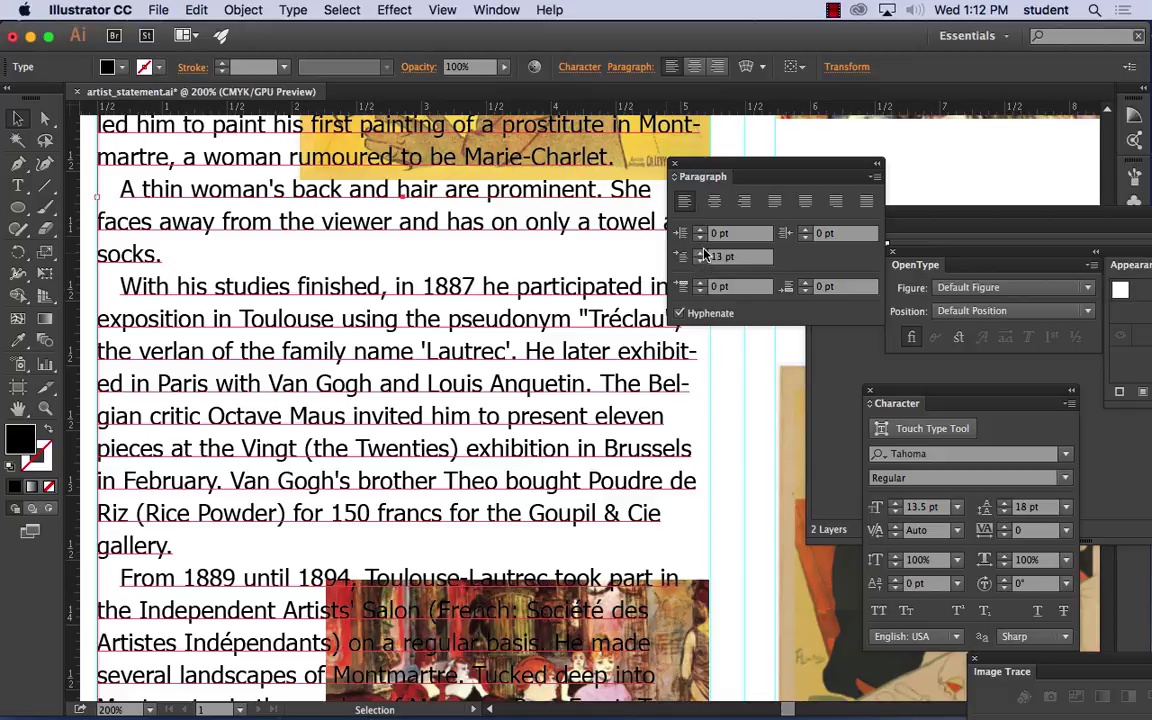
click(703, 256)
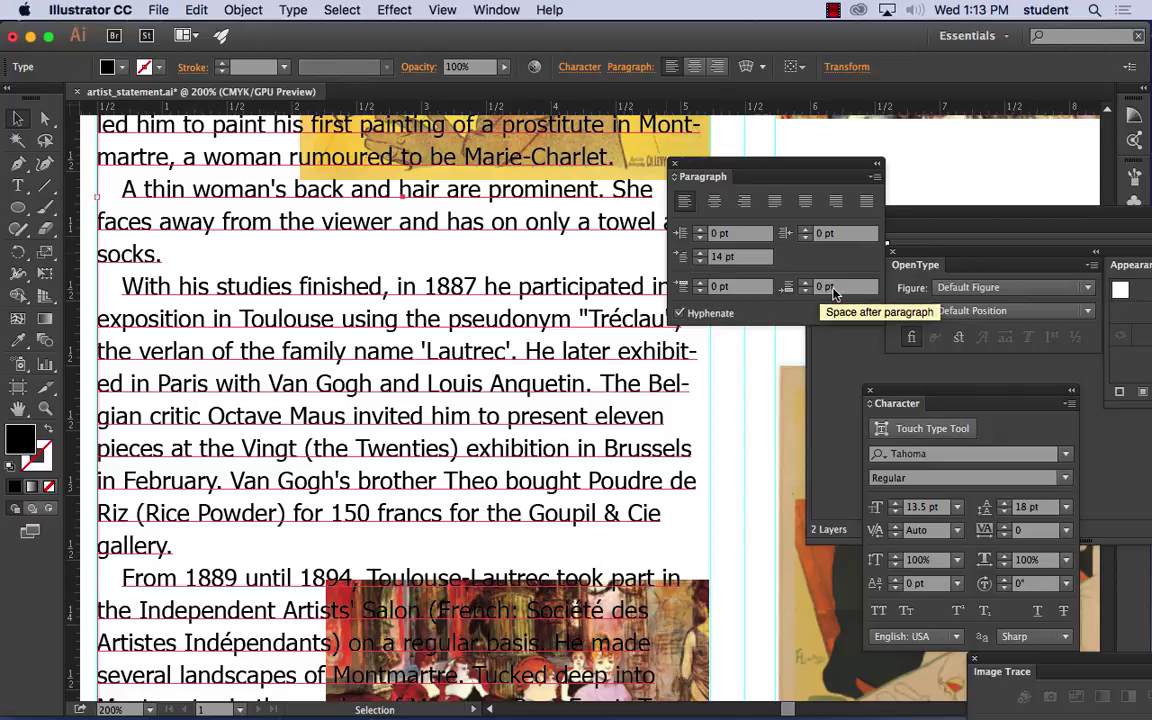
Step: Keep hyphenation on for the biography text, limited to words longer than 8 letters and after the first 4 letters, with preview enabled
click(680, 314)
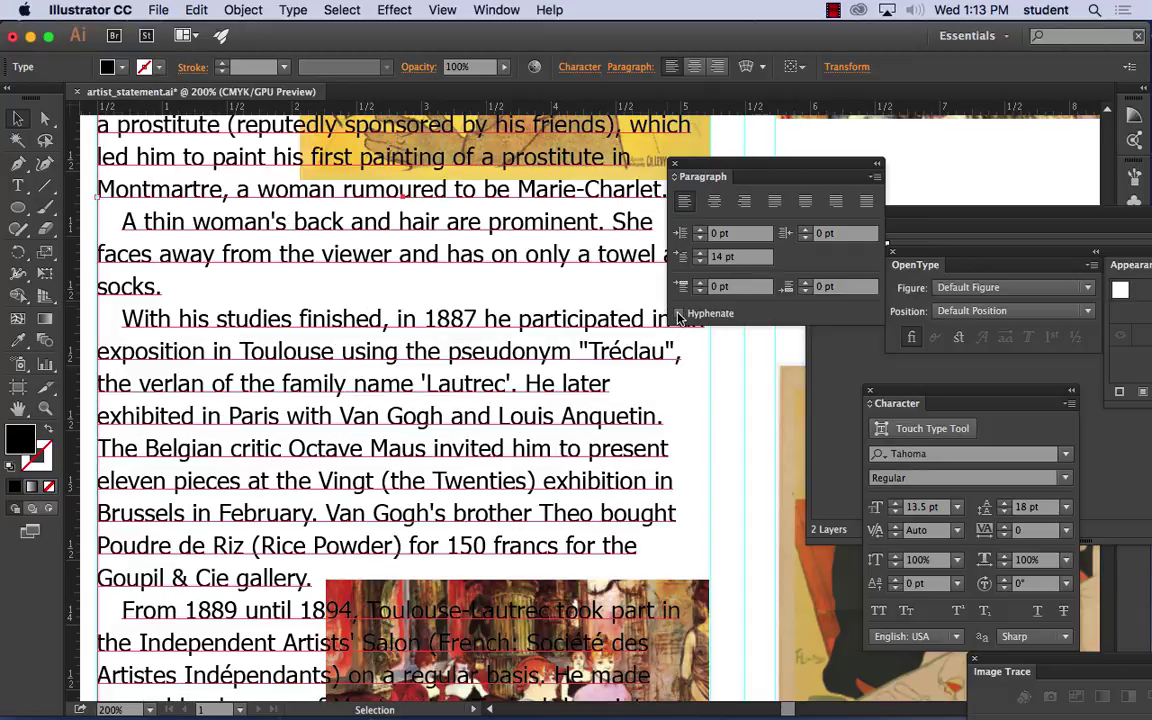
click(680, 314)
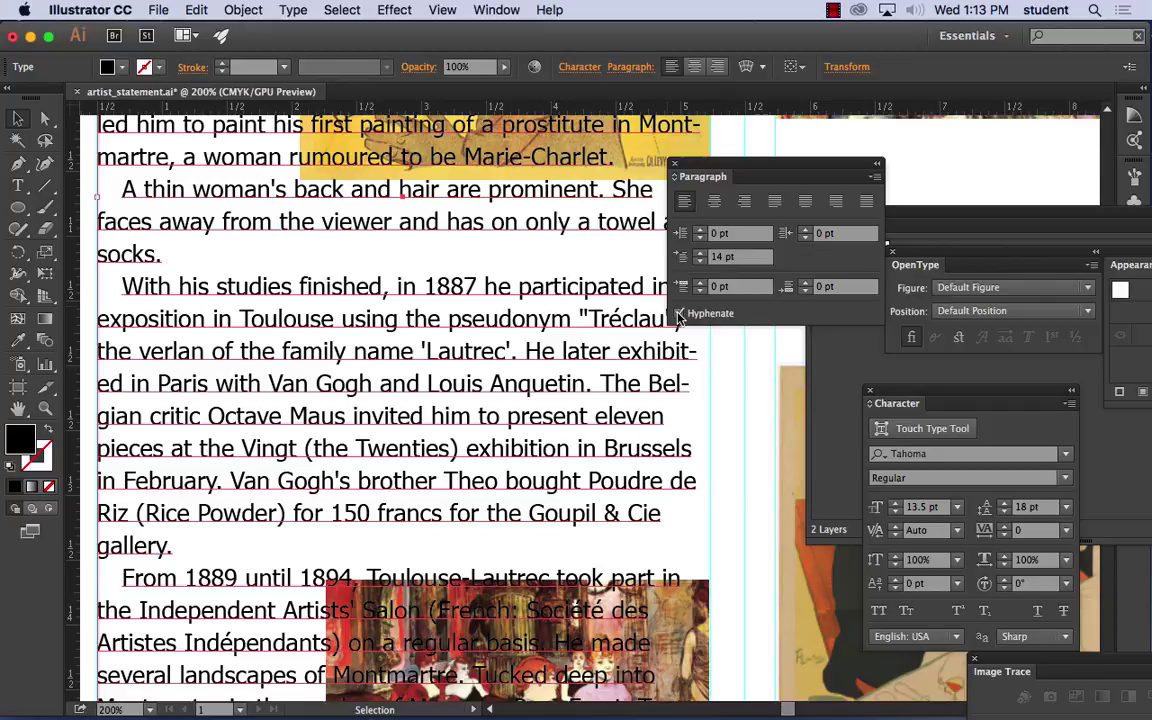
click(875, 180)
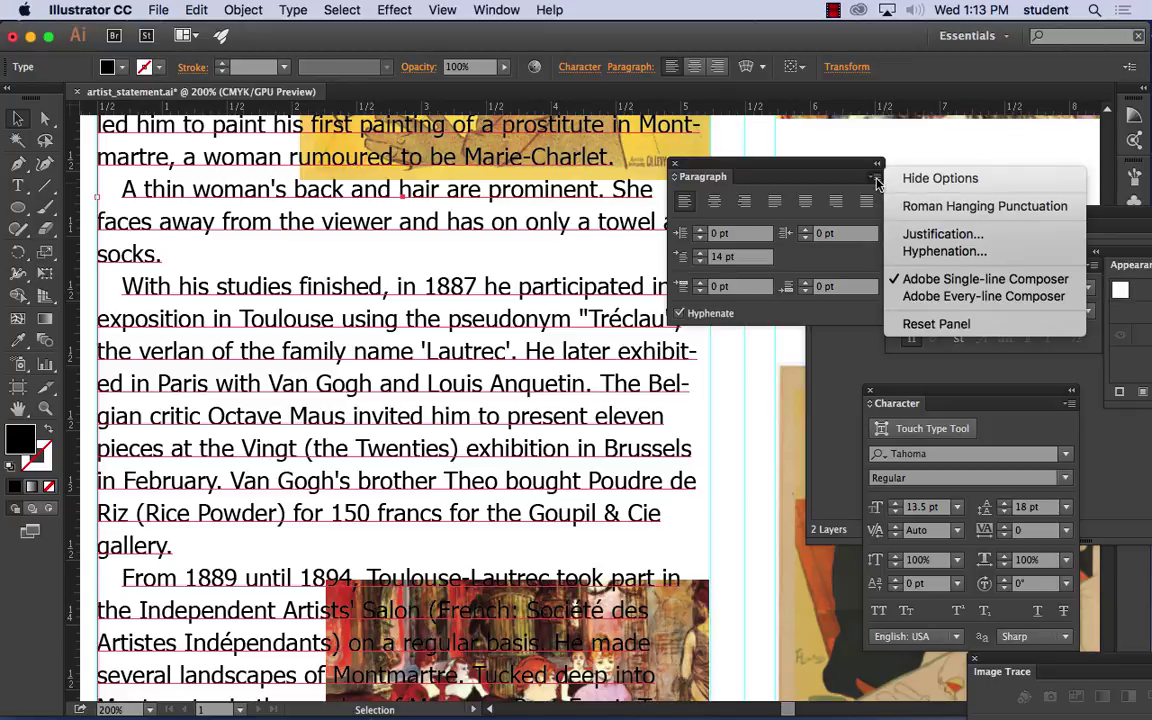
click(942, 252)
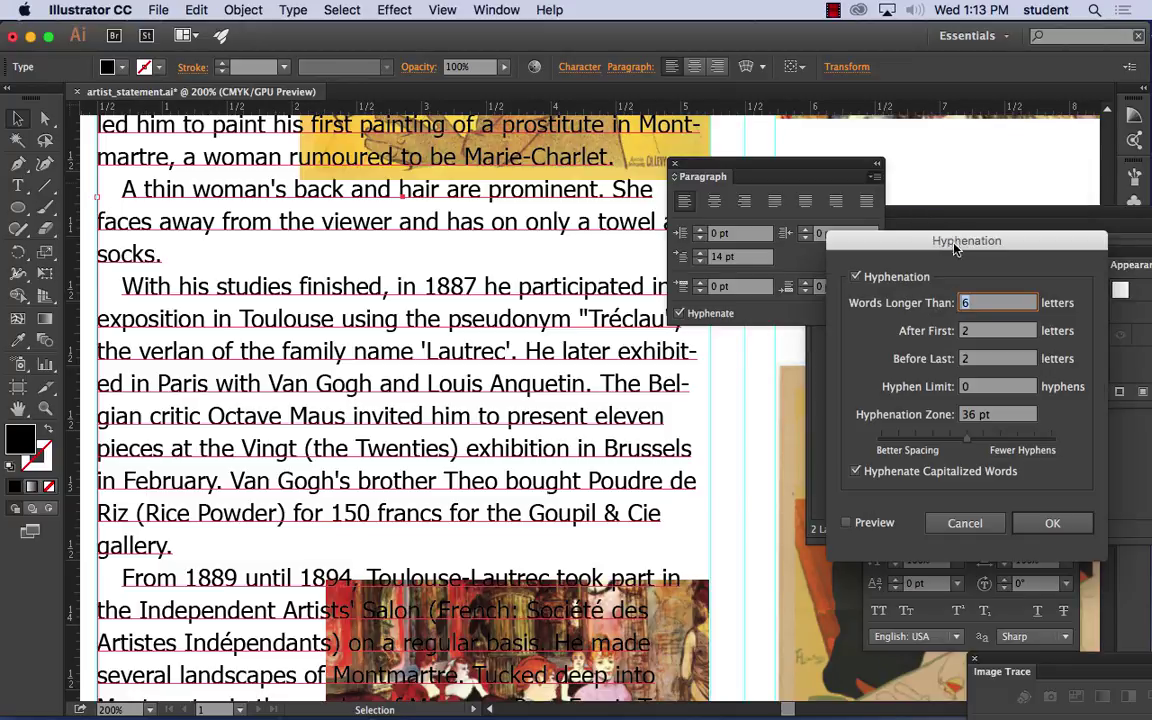
drag(955, 248, 838, 166)
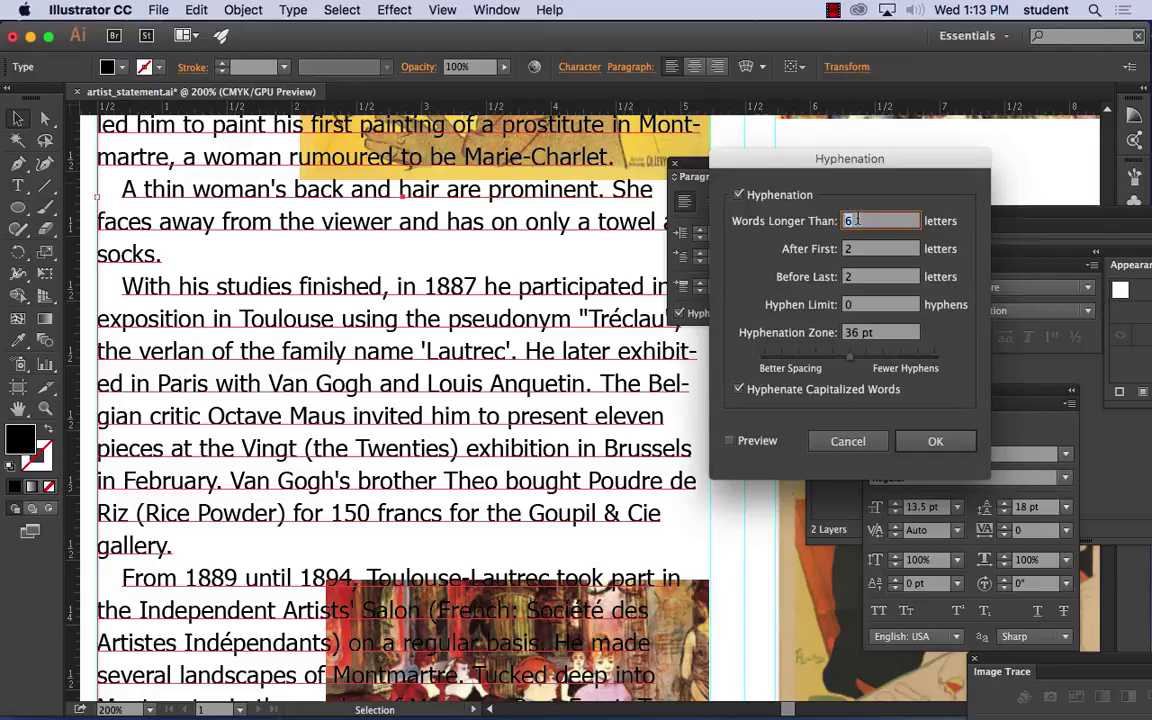
text(8)
click(748, 442)
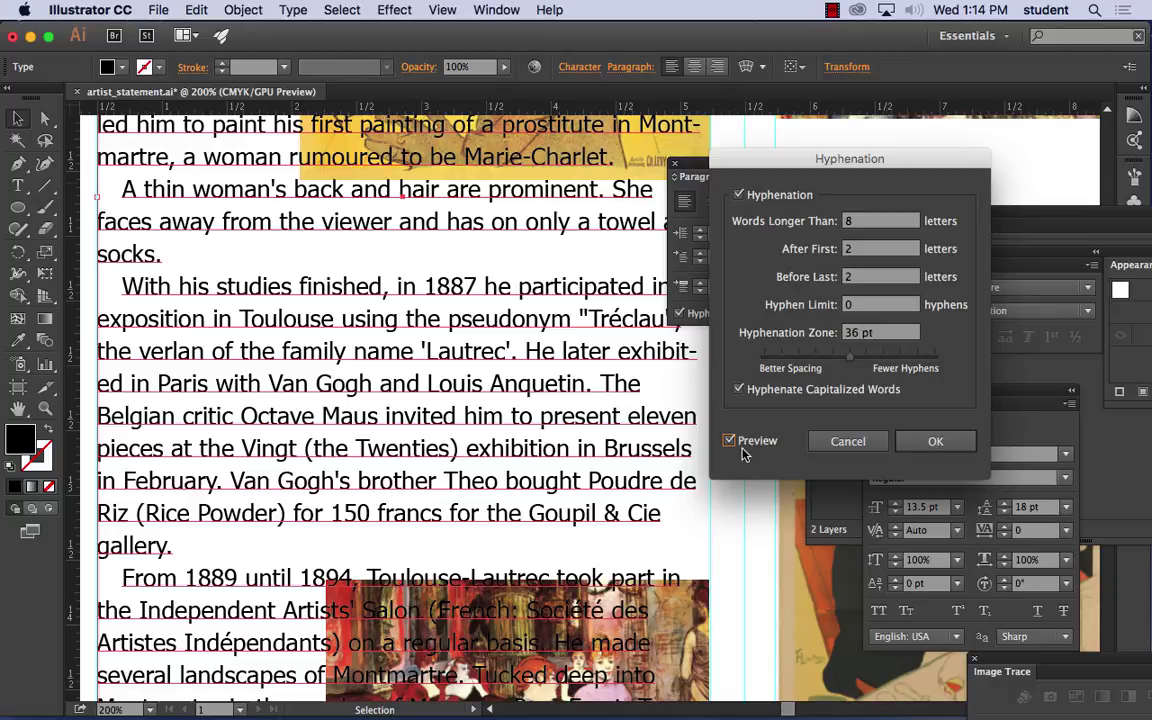
click(852, 249)
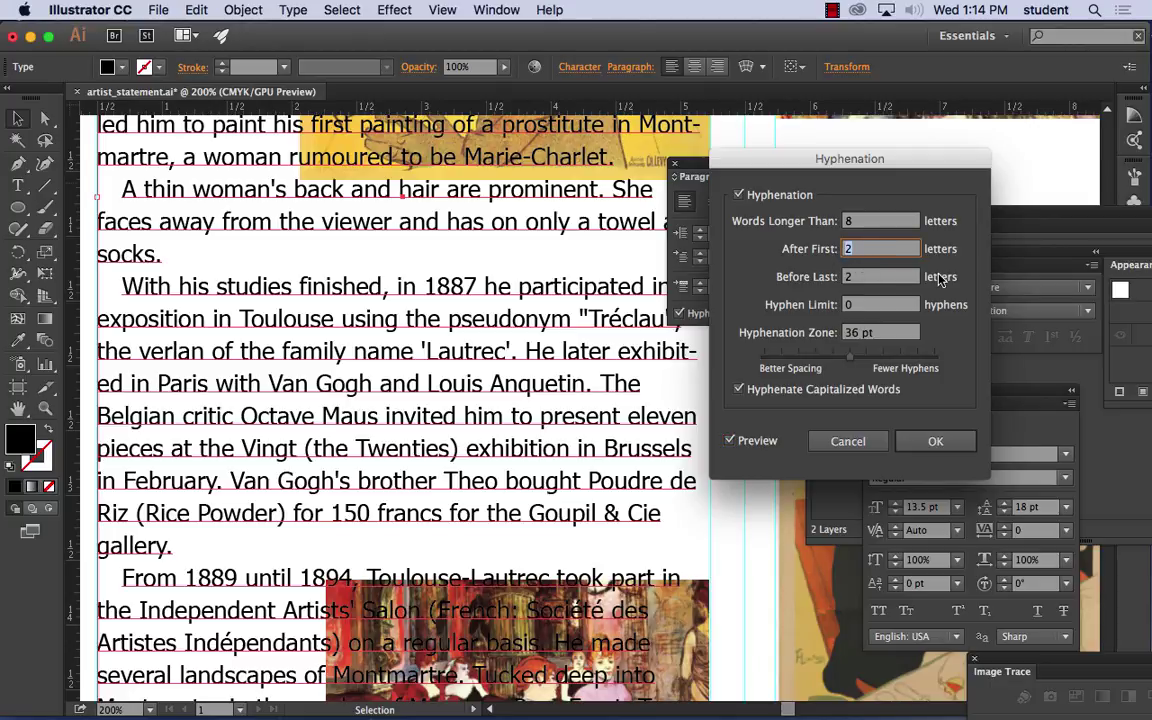
text(4)
key(Tab)
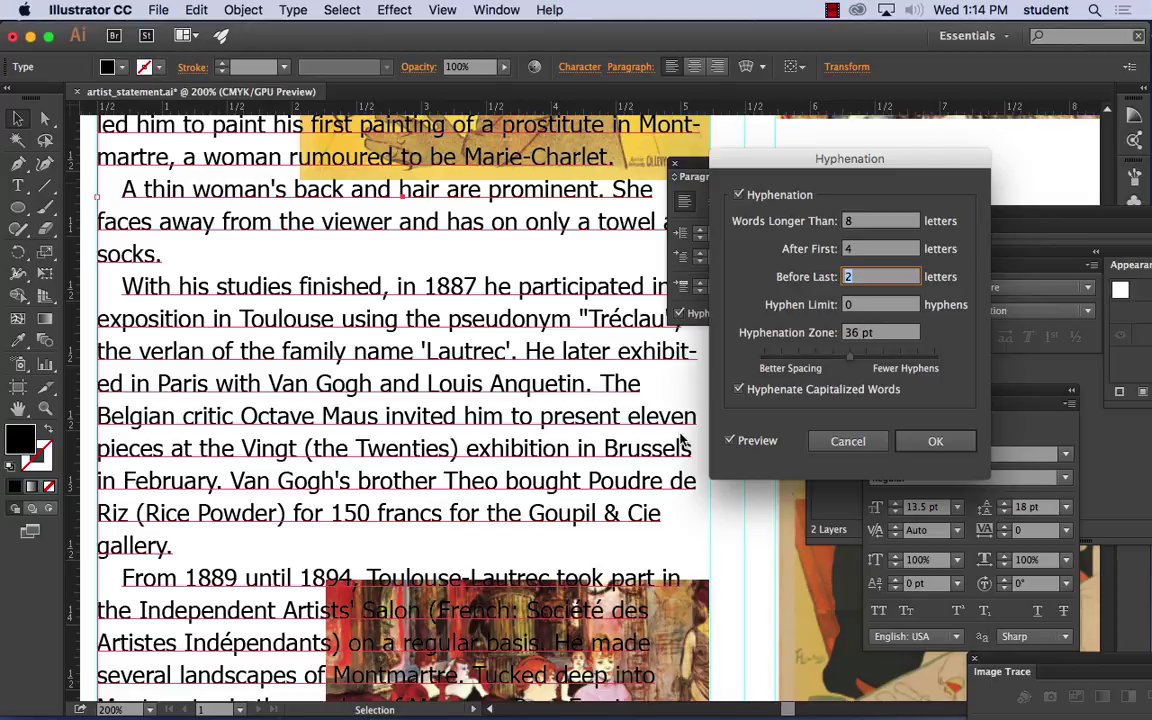
click(937, 442)
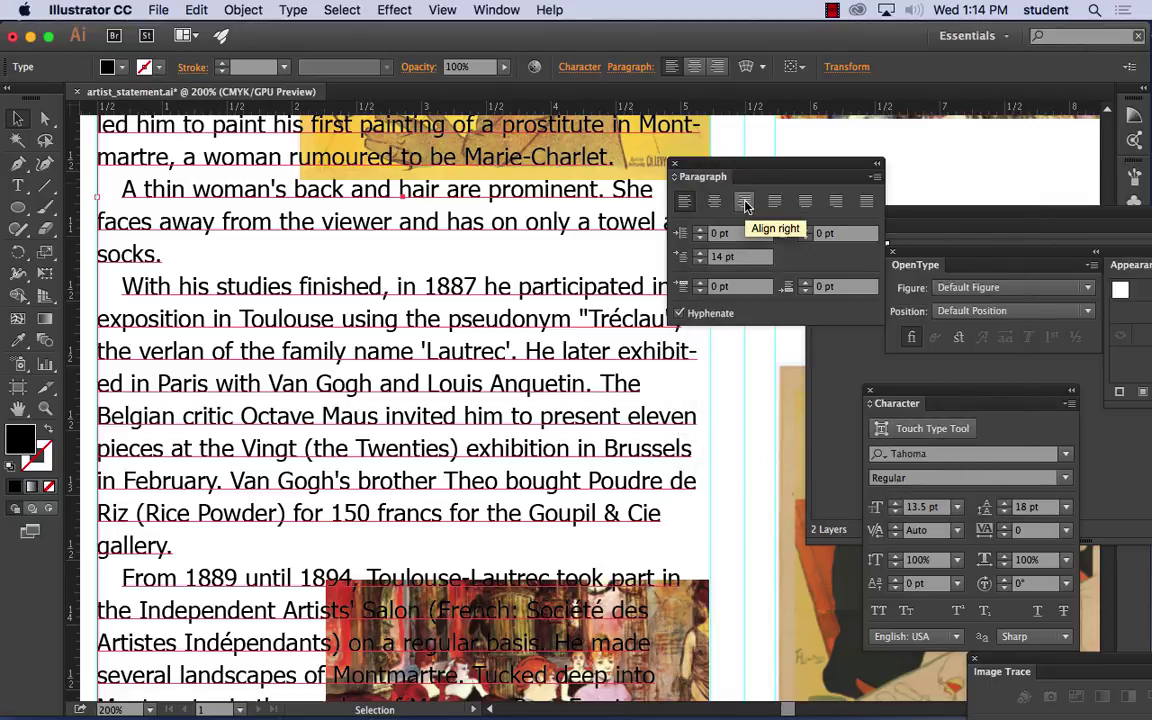
Step: Try justifying all lines of the biography text again and return it to left alignment
click(868, 203)
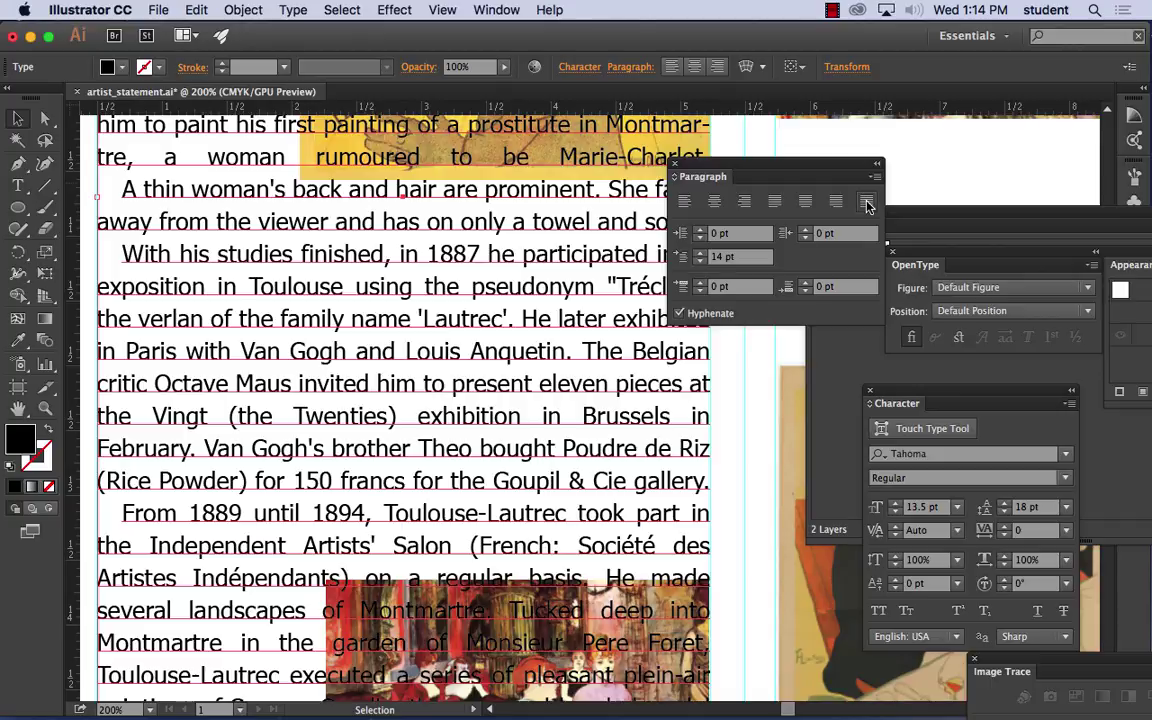
click(686, 203)
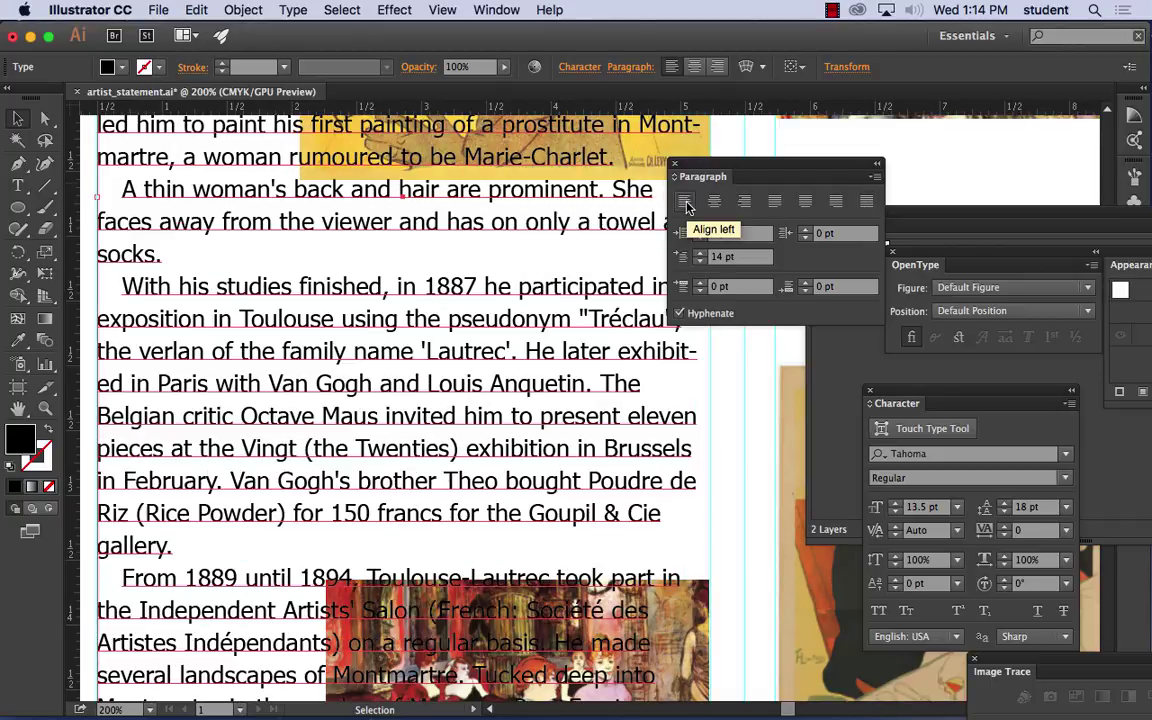
Step: Save the artist statement document with the left-aligned biography text
key(super+minus)
key(super+minus)
key(super+minus)
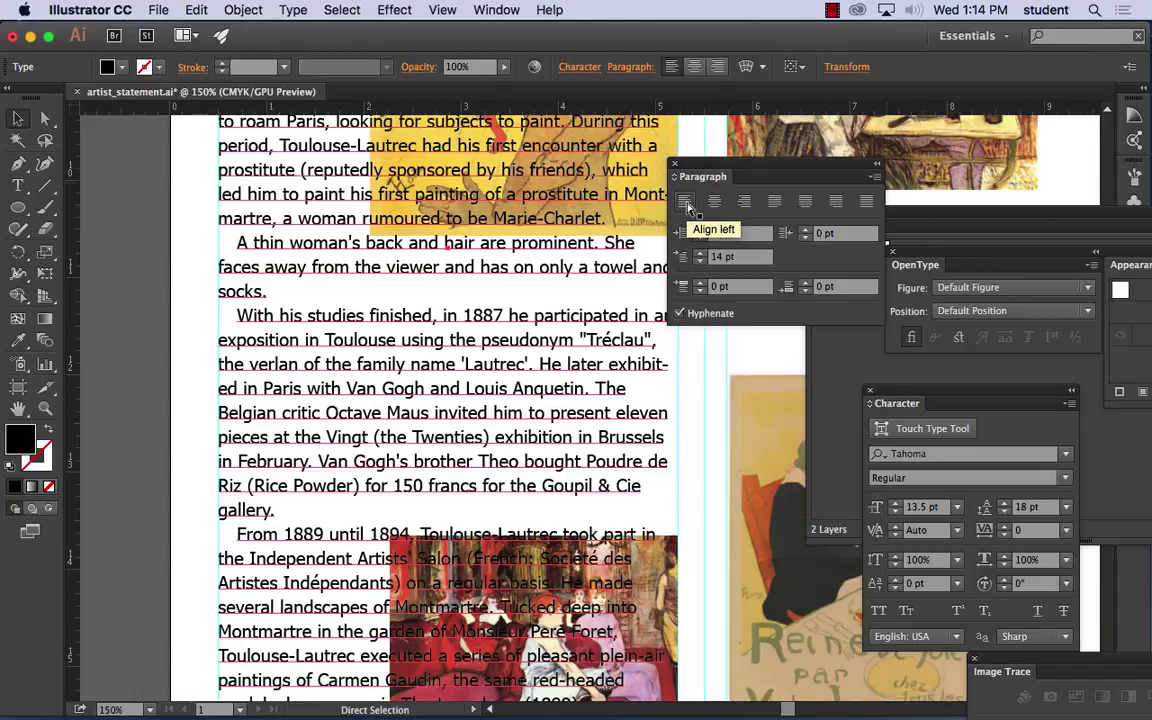
drag(581, 270, 430, 267)
click(432, 268)
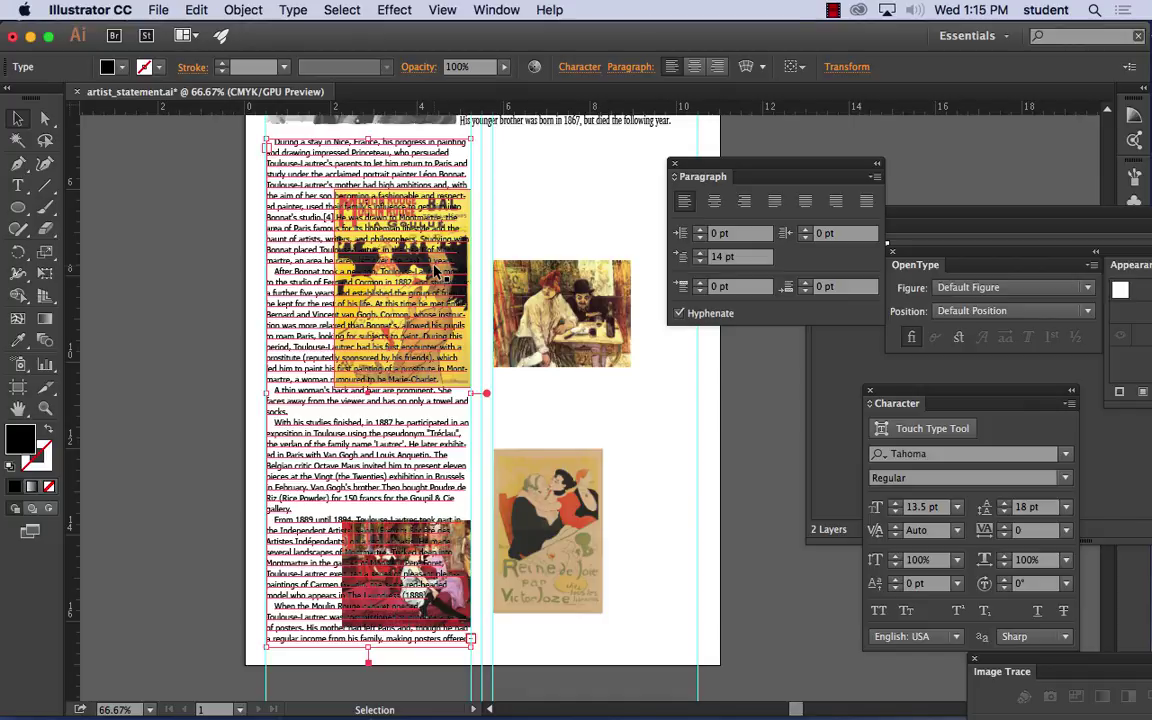
key(super+s)
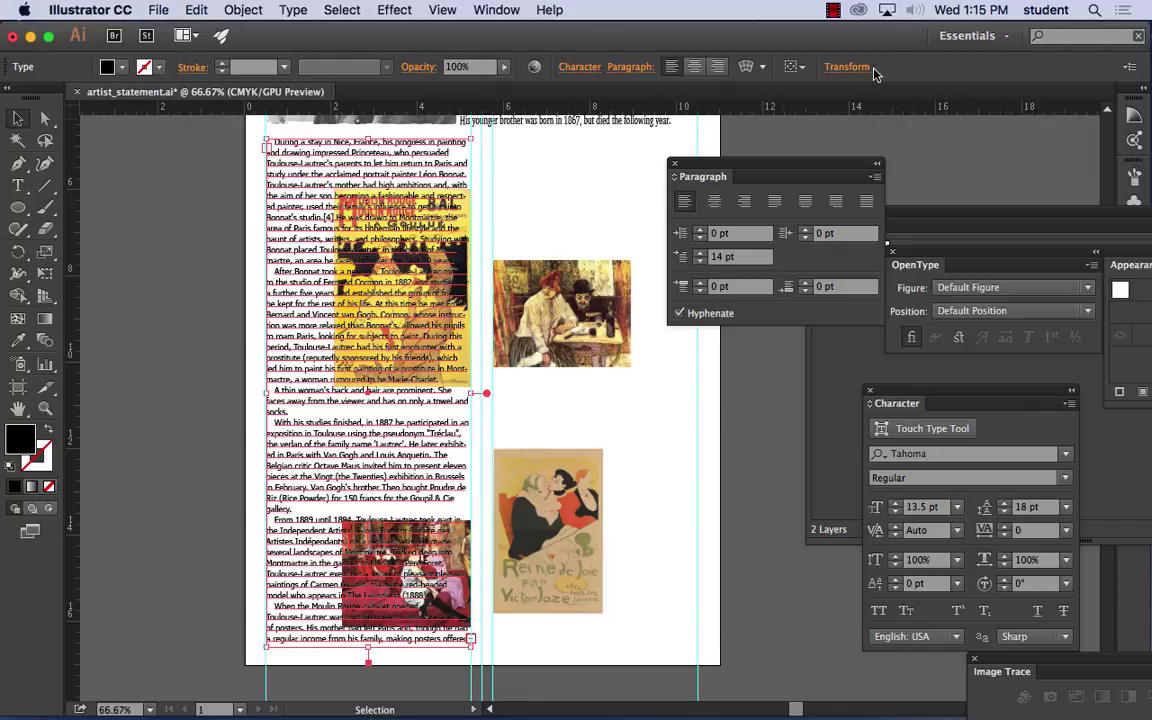
Step: Move the Paragraph settings clear of the page and thread the overflowing biography text into a new frame filling the right column
drag(720, 170, 858, 161)
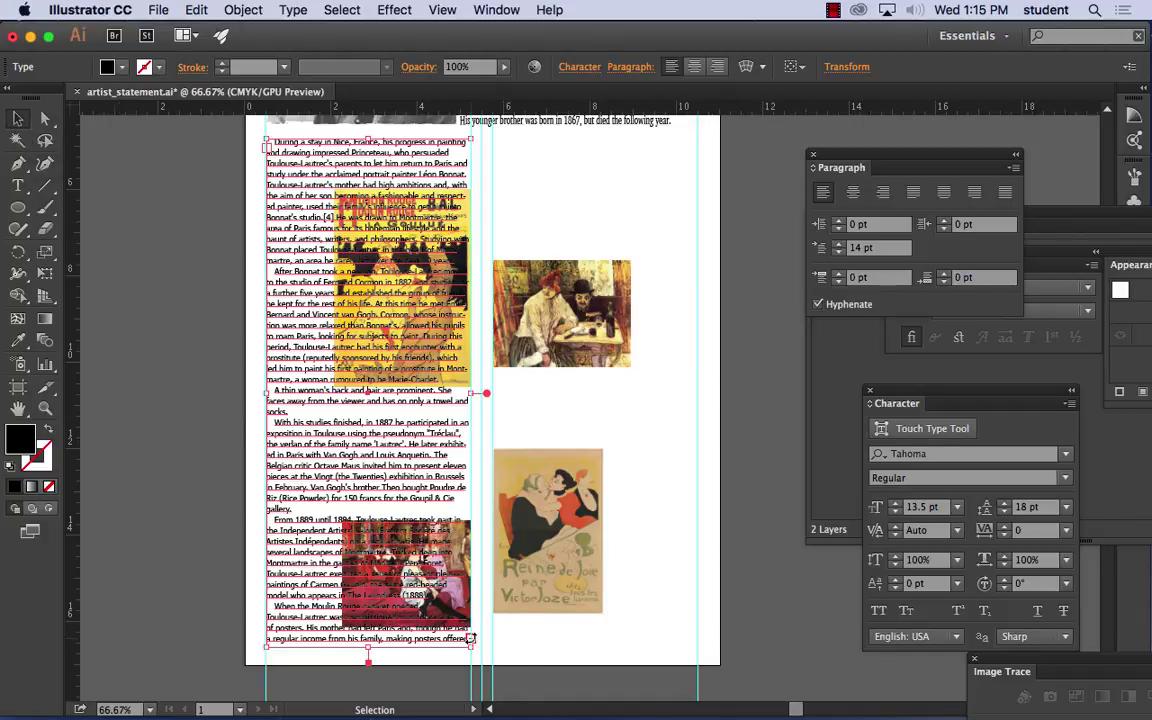
key(t)
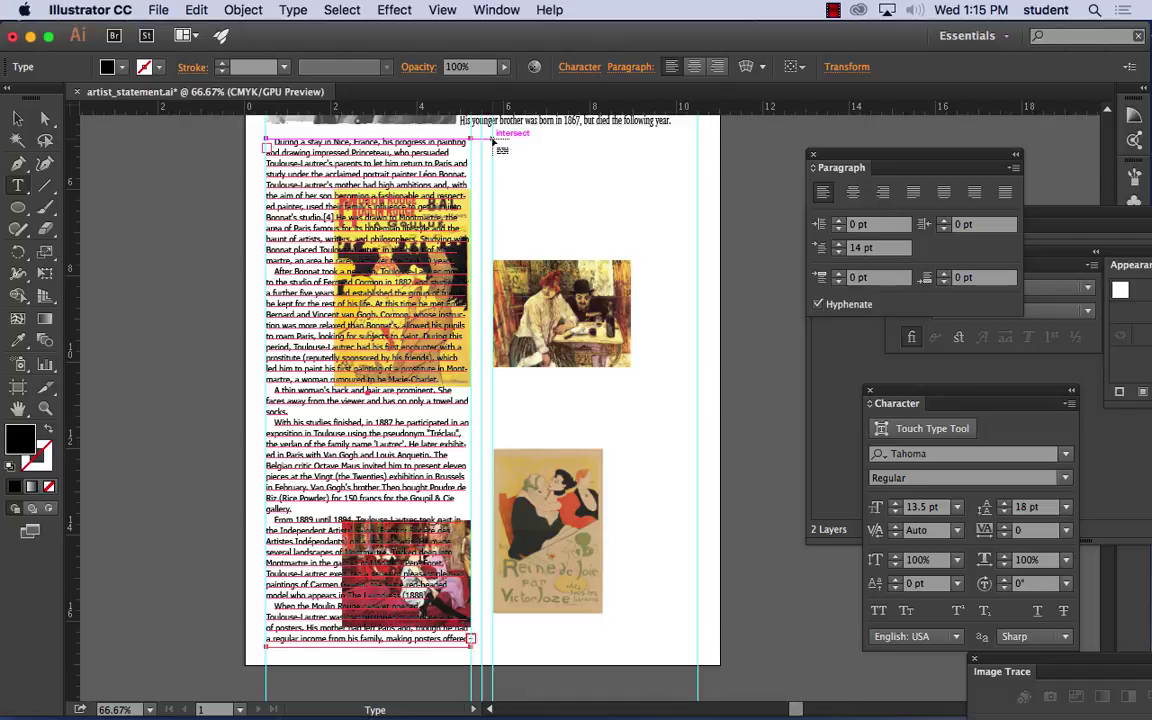
click(492, 142)
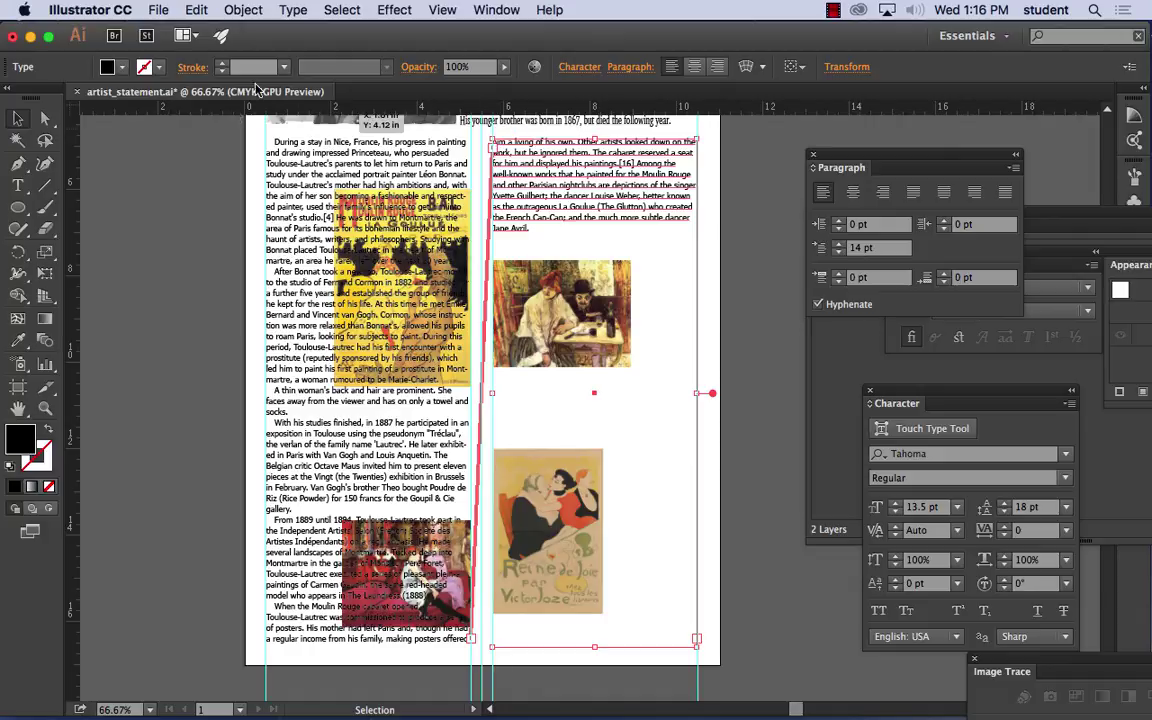
Step: Try wrapping the text around everything selected in the unlocked content, and undo the text wrap
key(super+a)
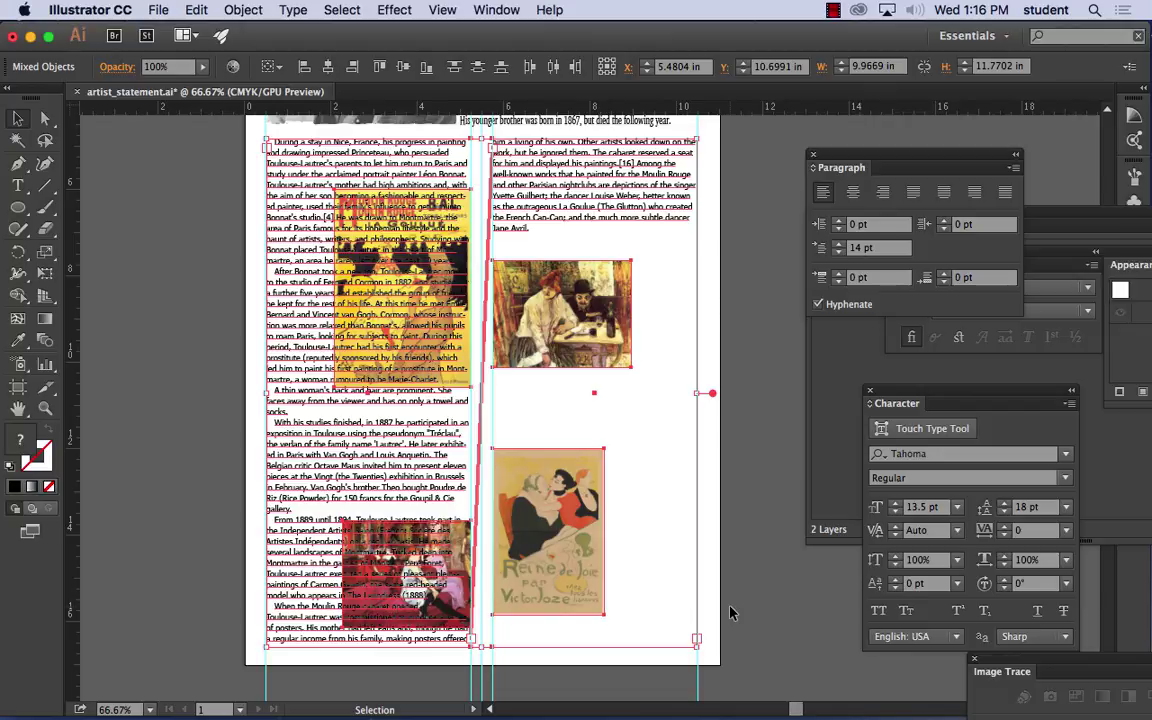
click(250, 10)
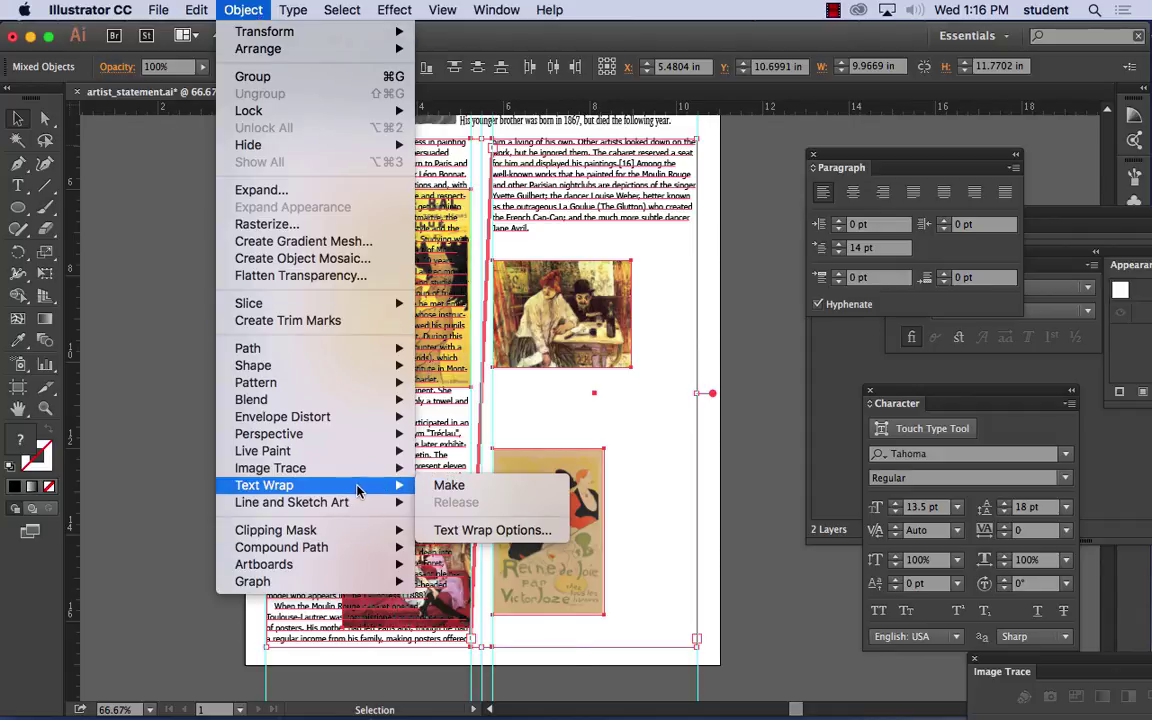
click(448, 486)
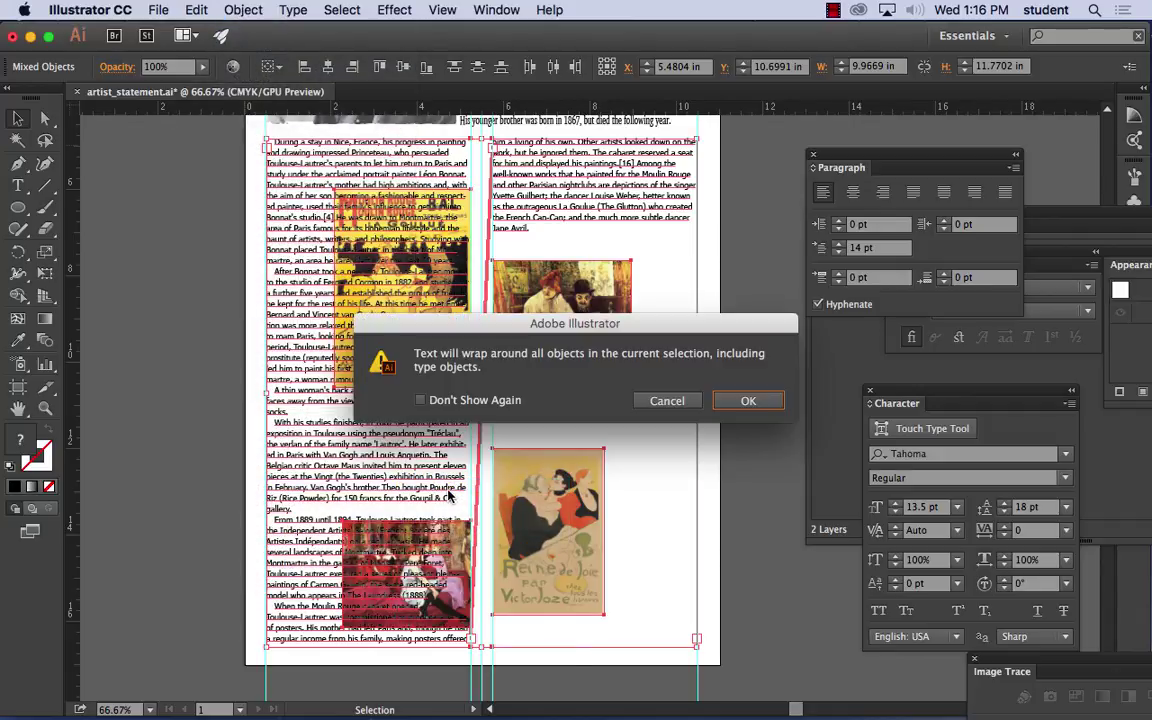
click(727, 400)
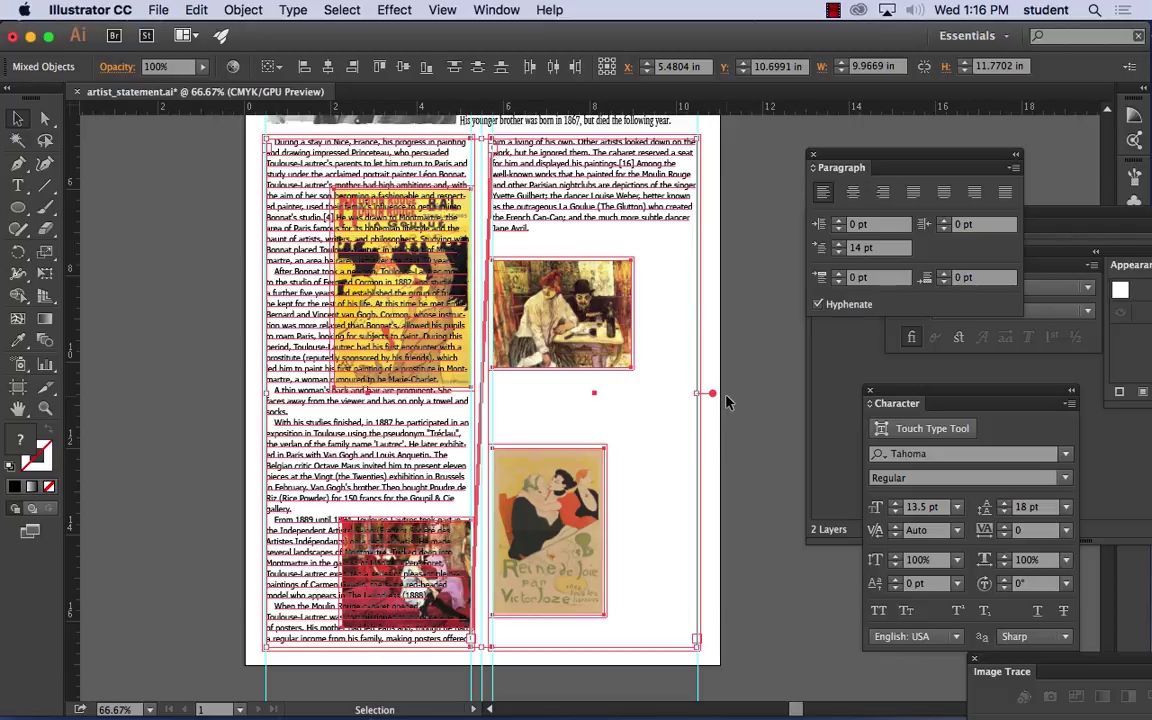
click(196, 10)
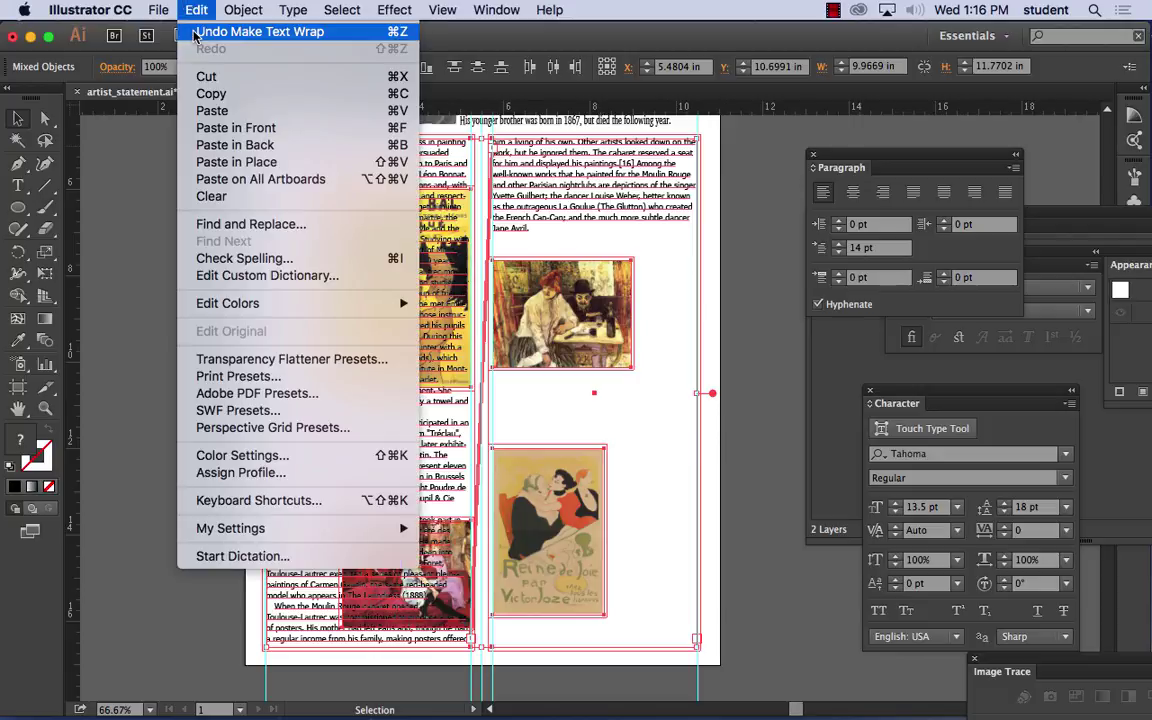
click(196, 32)
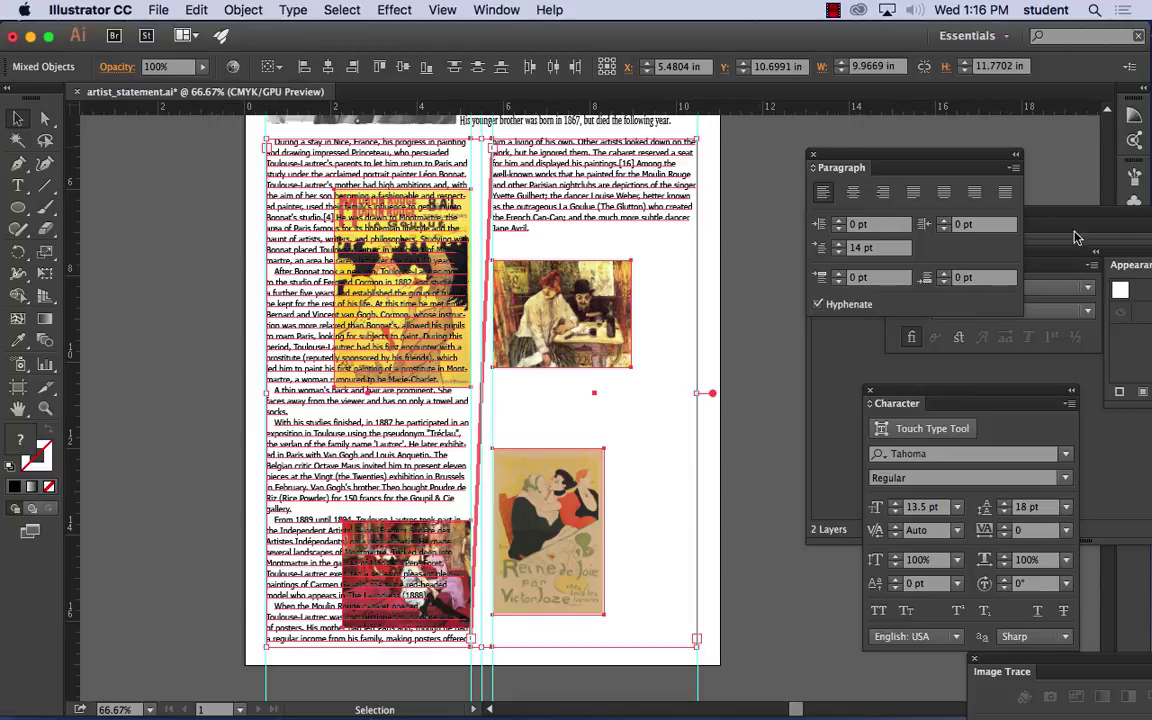
Step: Show the layer list, make it narrower, and place it and the Paragraph settings clear of the page
click(829, 364)
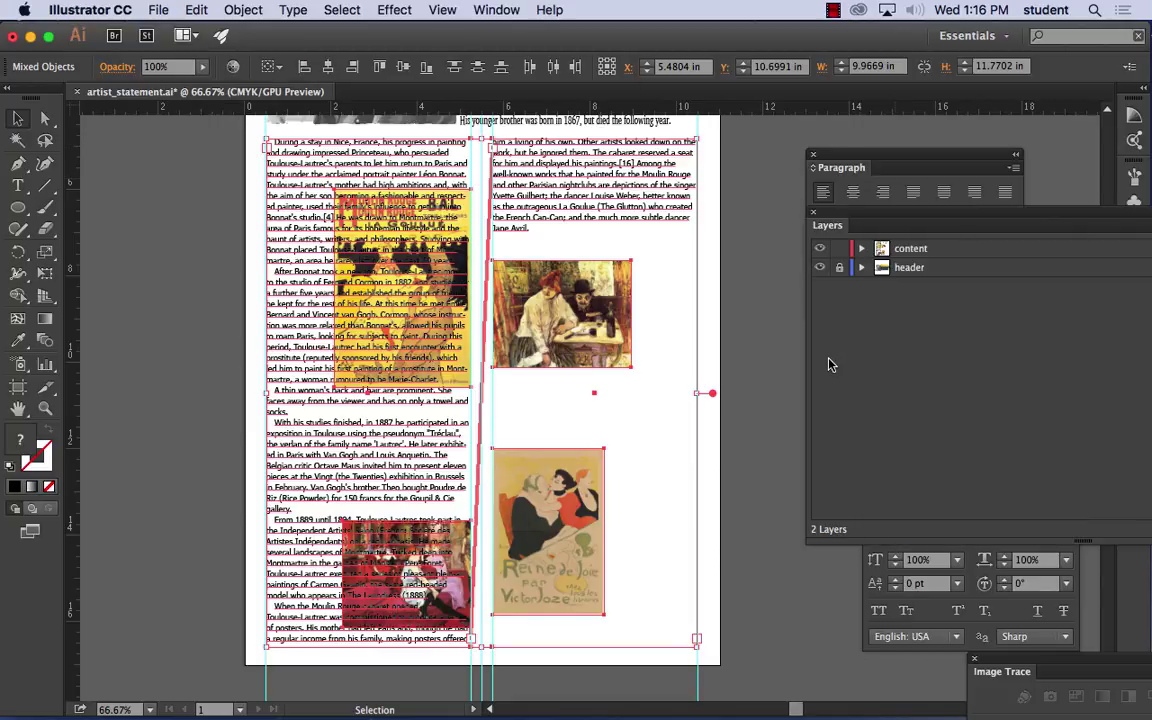
drag(864, 190, 793, 200)
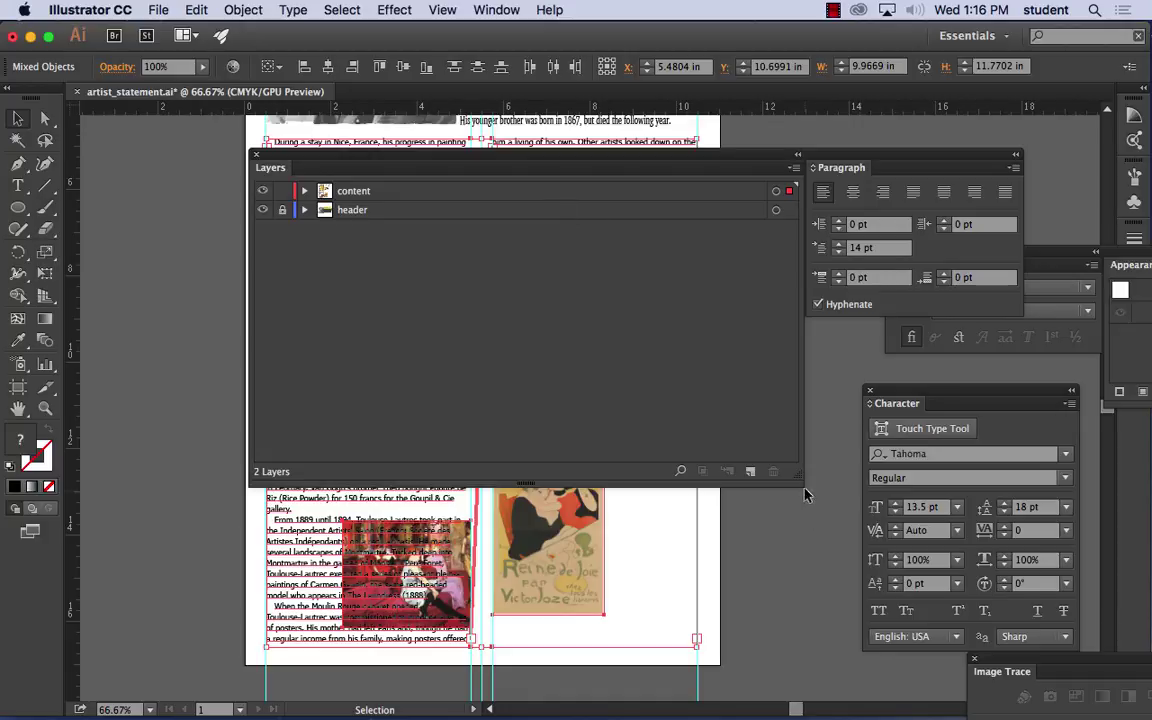
drag(802, 486, 572, 503)
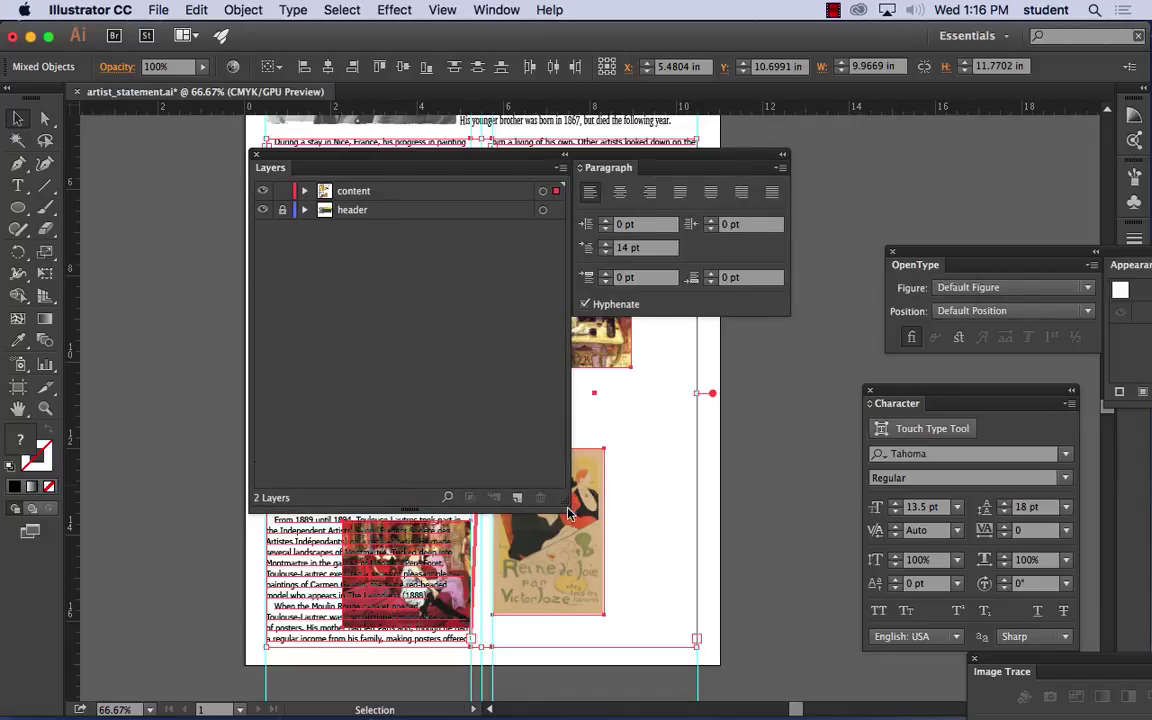
drag(594, 168, 927, 150)
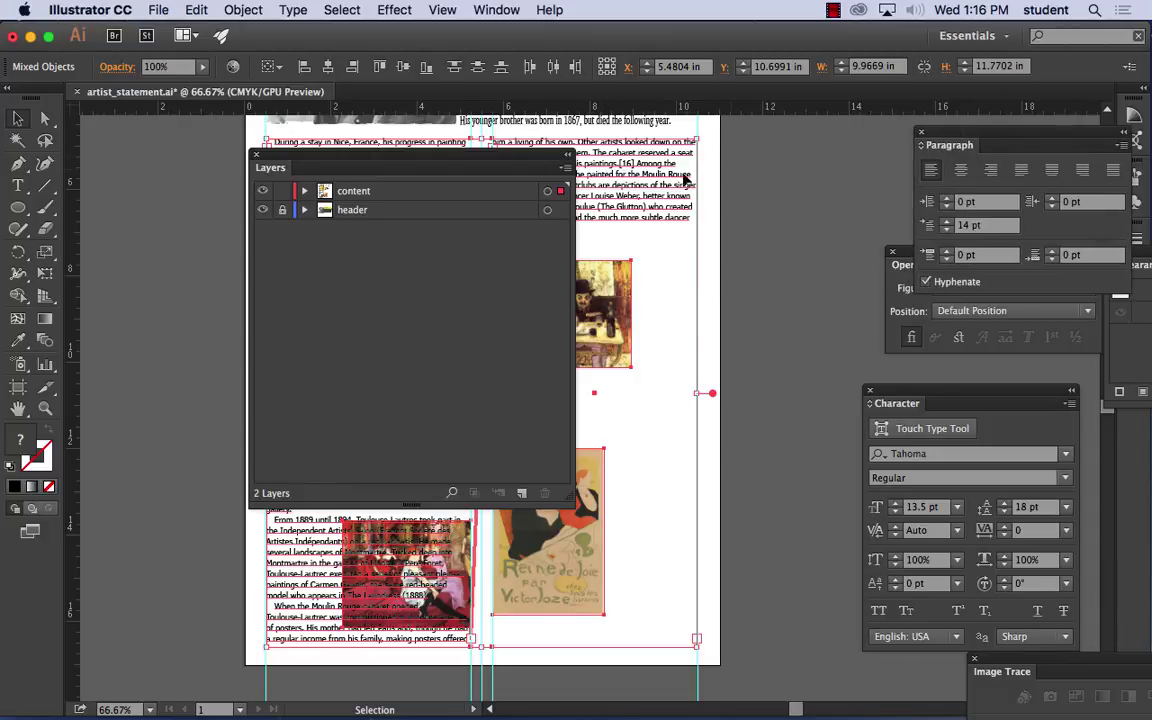
drag(340, 150, 867, 141)
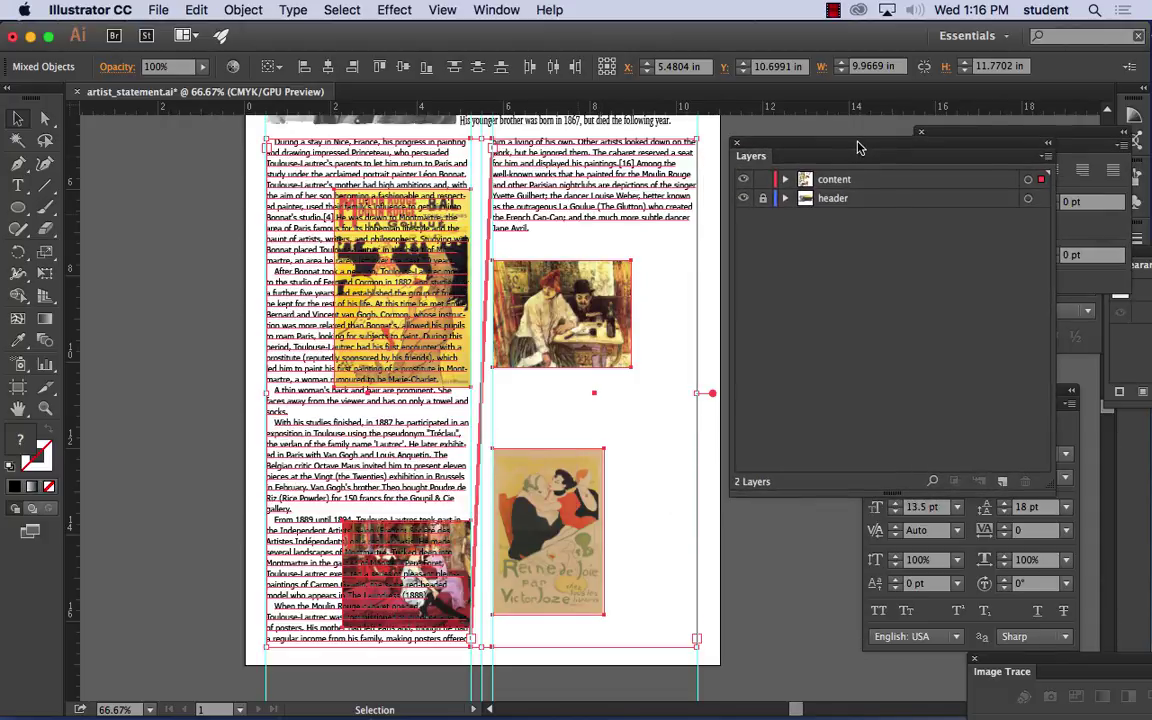
Step: Expand the content layer and move its four images above the two biography text objects in the stacking order
click(785, 179)
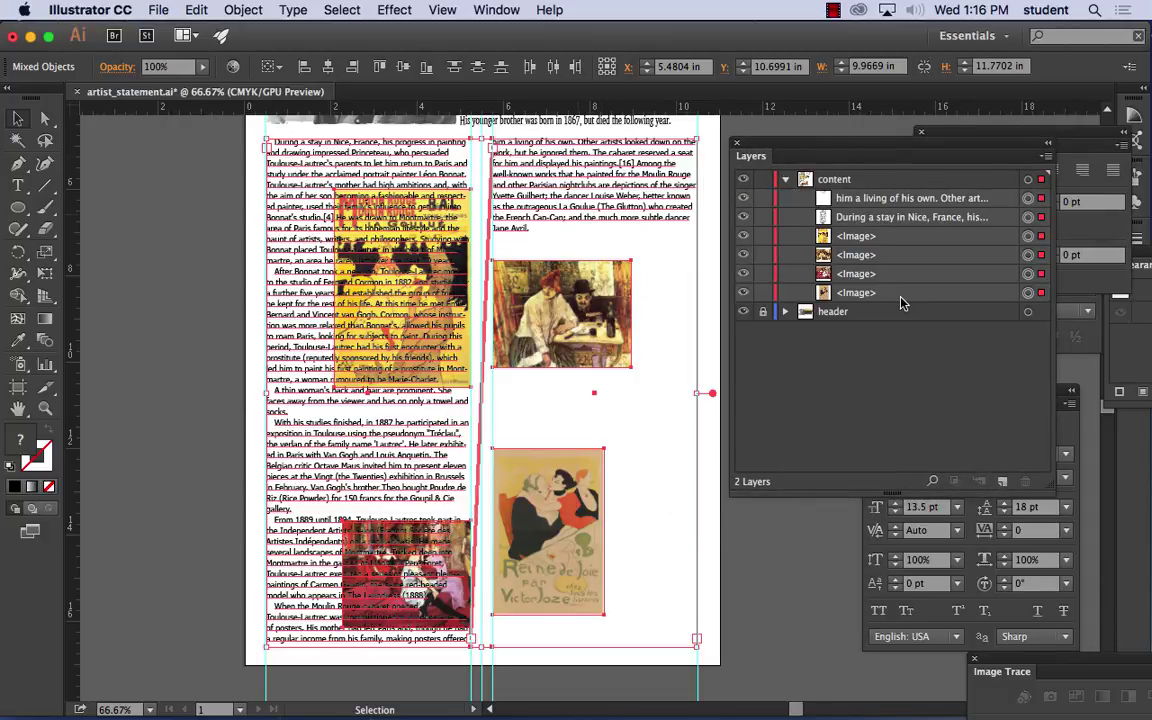
click(862, 238)
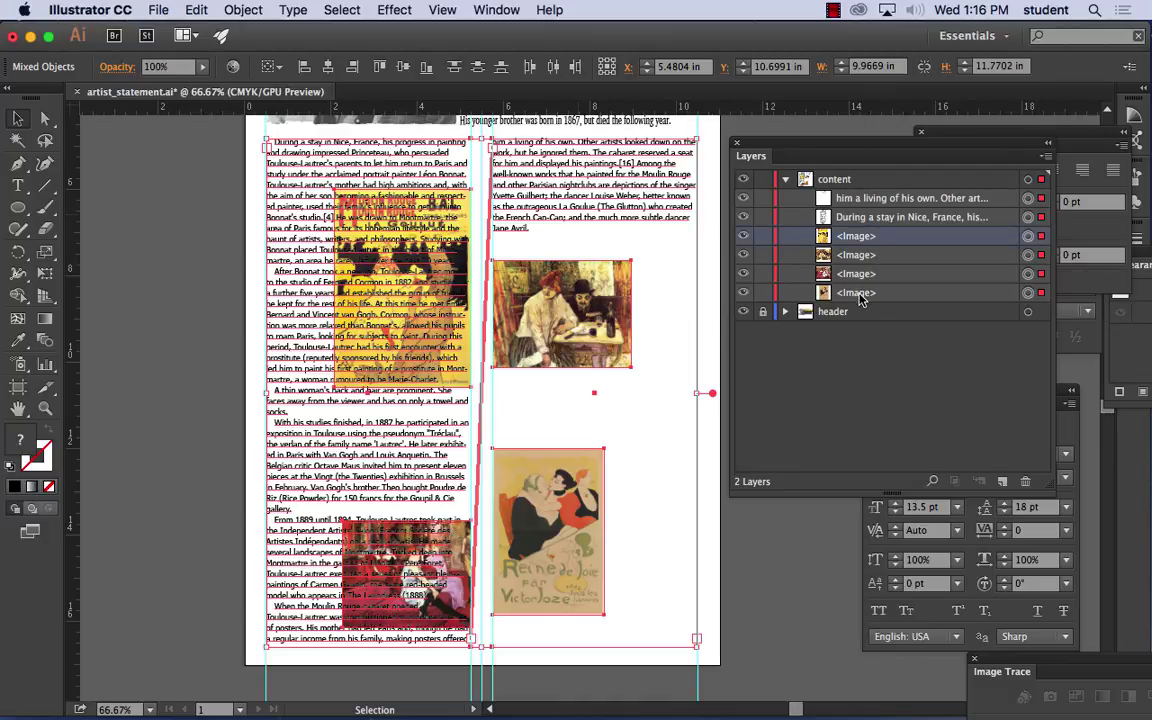
shift+click(869, 292)
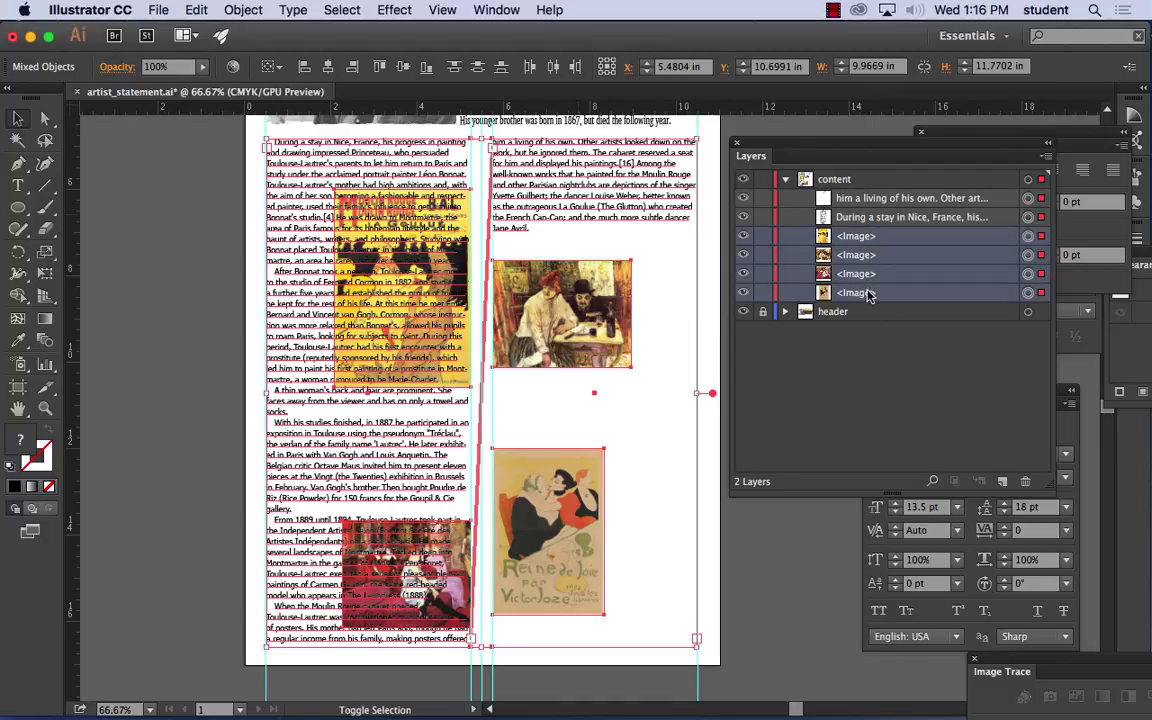
drag(866, 293, 848, 195)
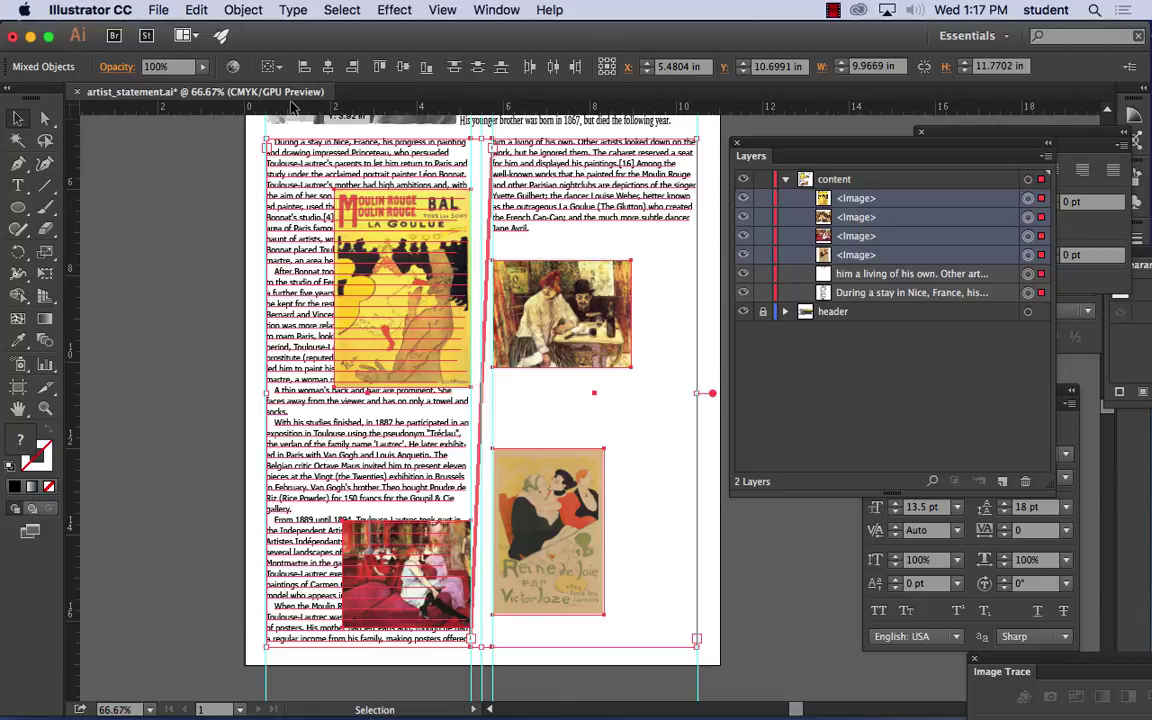
Step: Make a text wrap on all selected images and text frames so the biography flows around the artwork
click(245, 11)
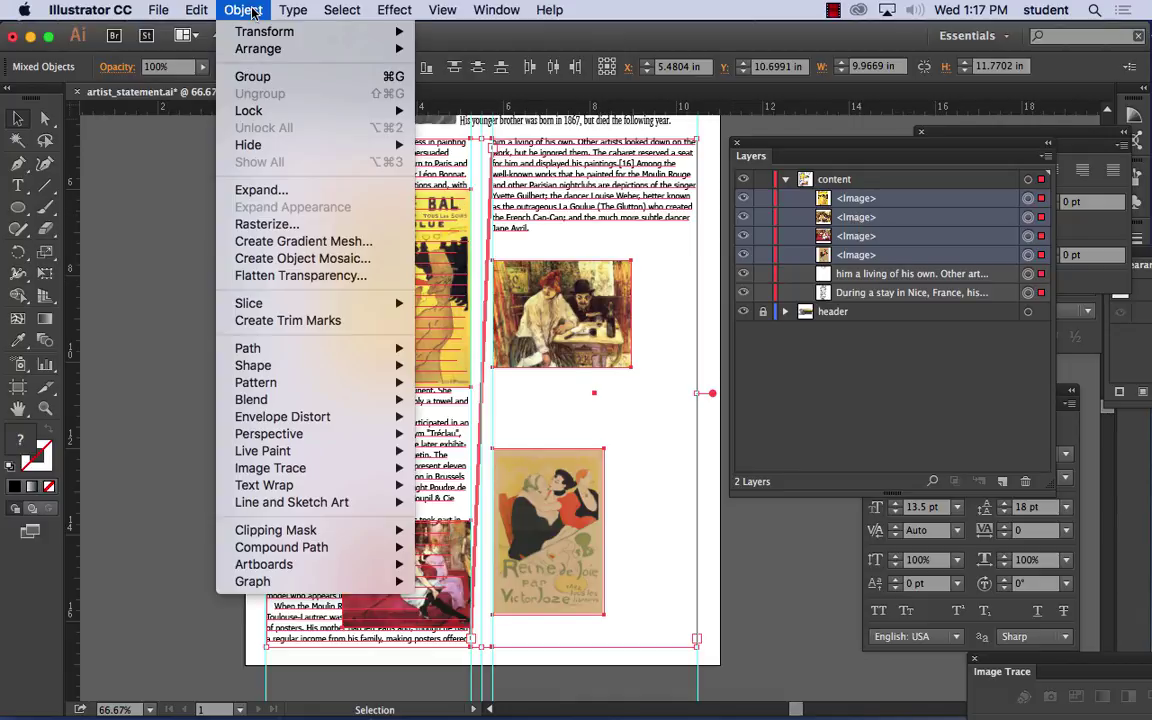
mouse_move(286, 484)
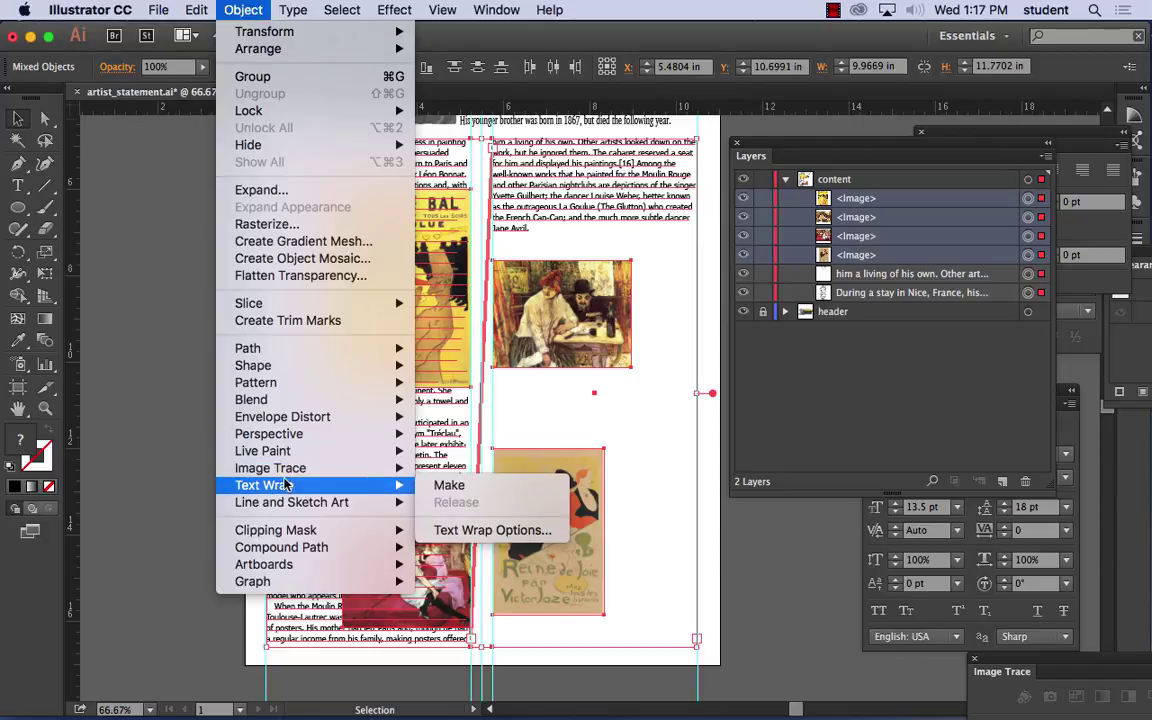
click(448, 486)
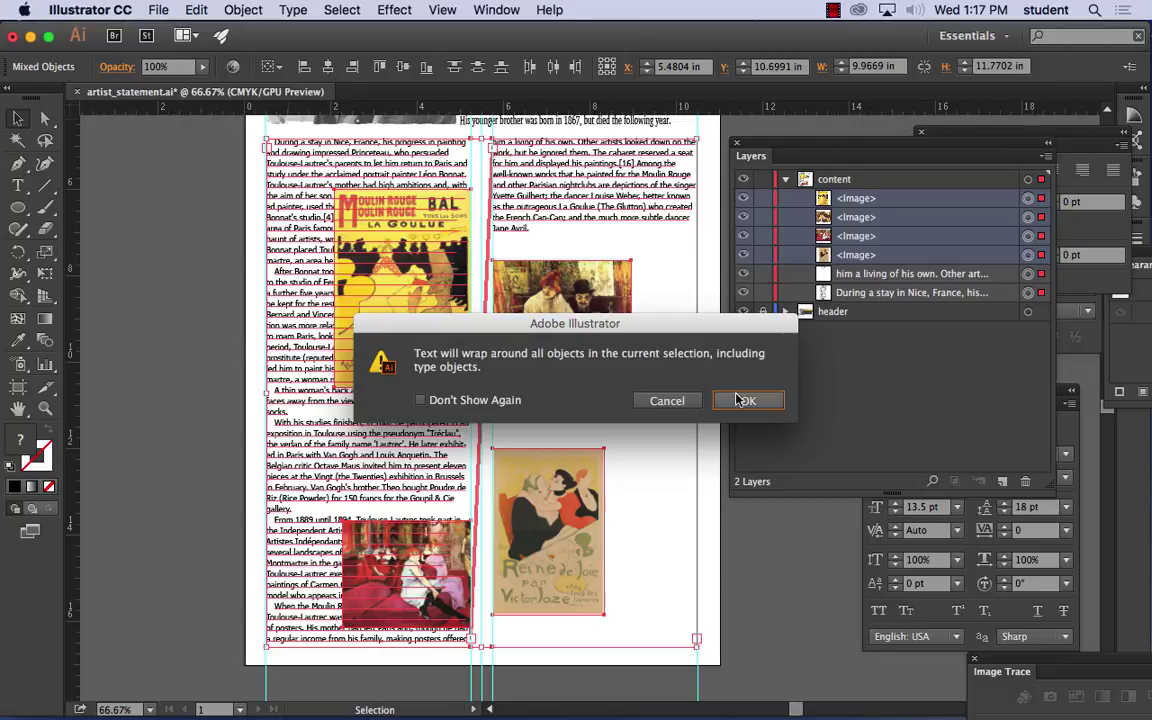
click(743, 399)
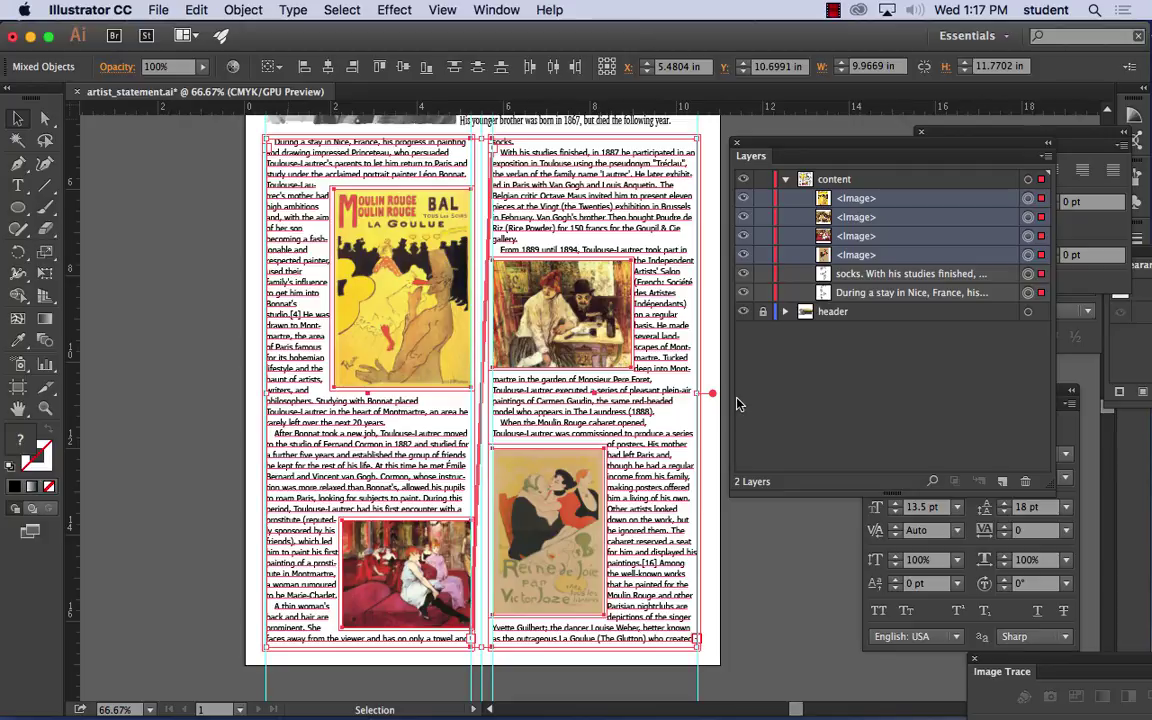
Step: Try a text wrap offset of 17 pt for all selected objects and discard the change
click(236, 9)
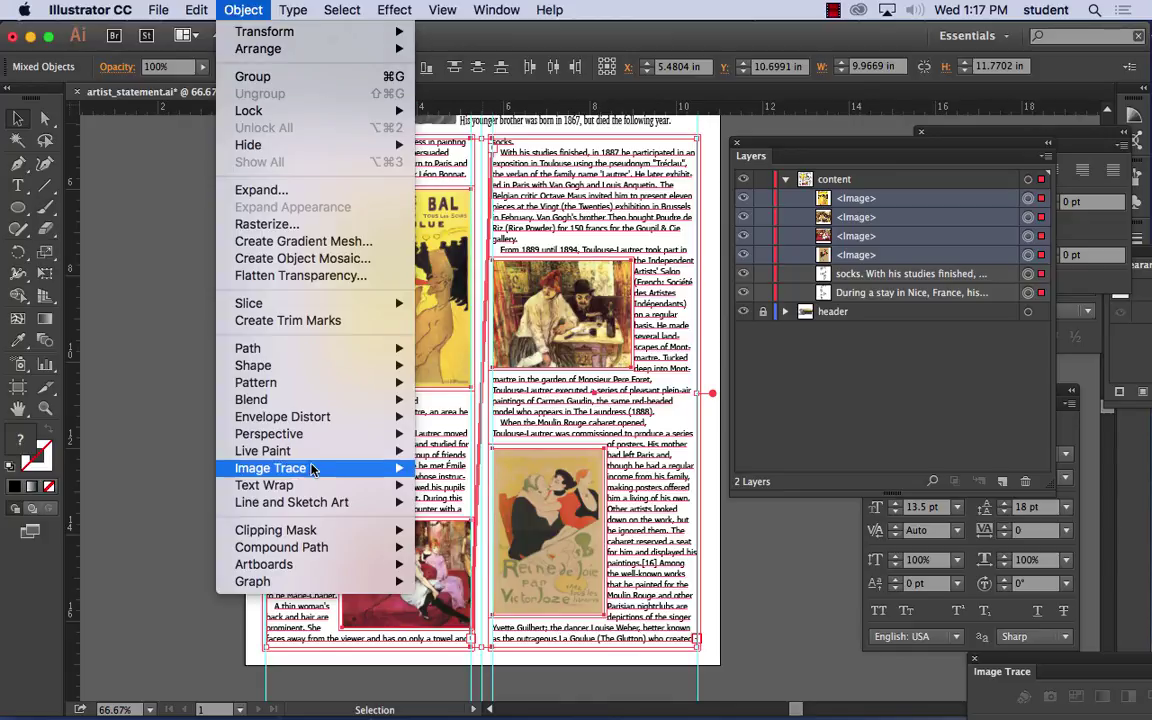
mouse_move(303, 484)
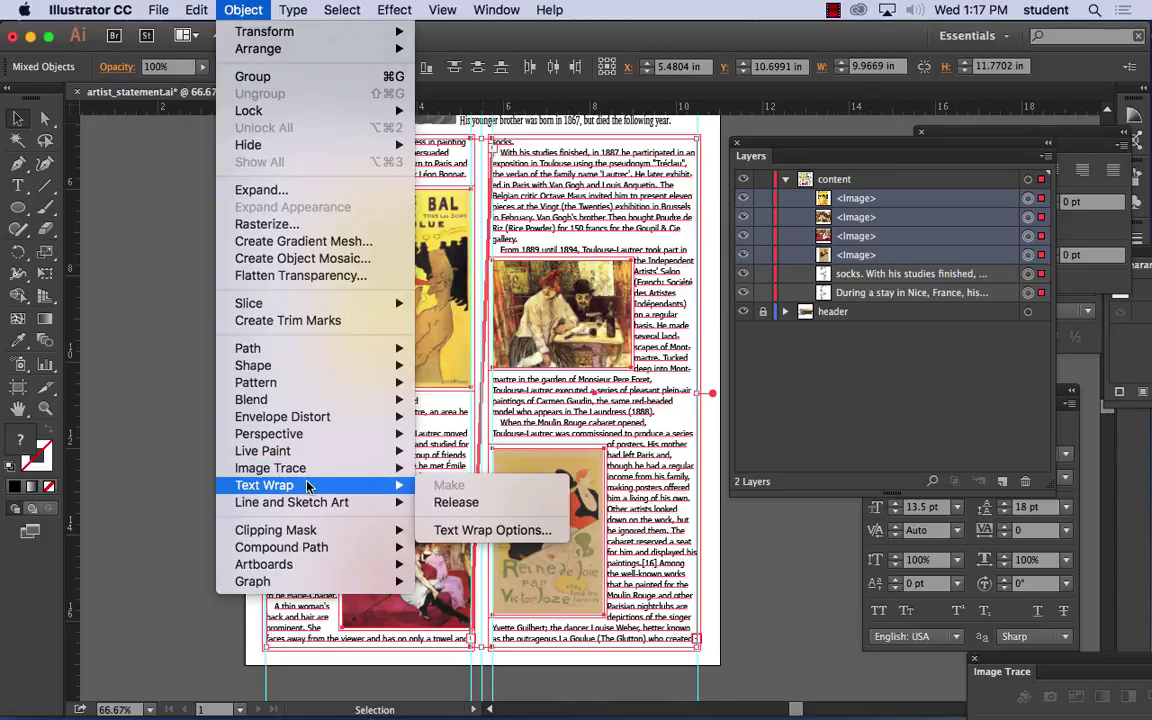
click(487, 530)
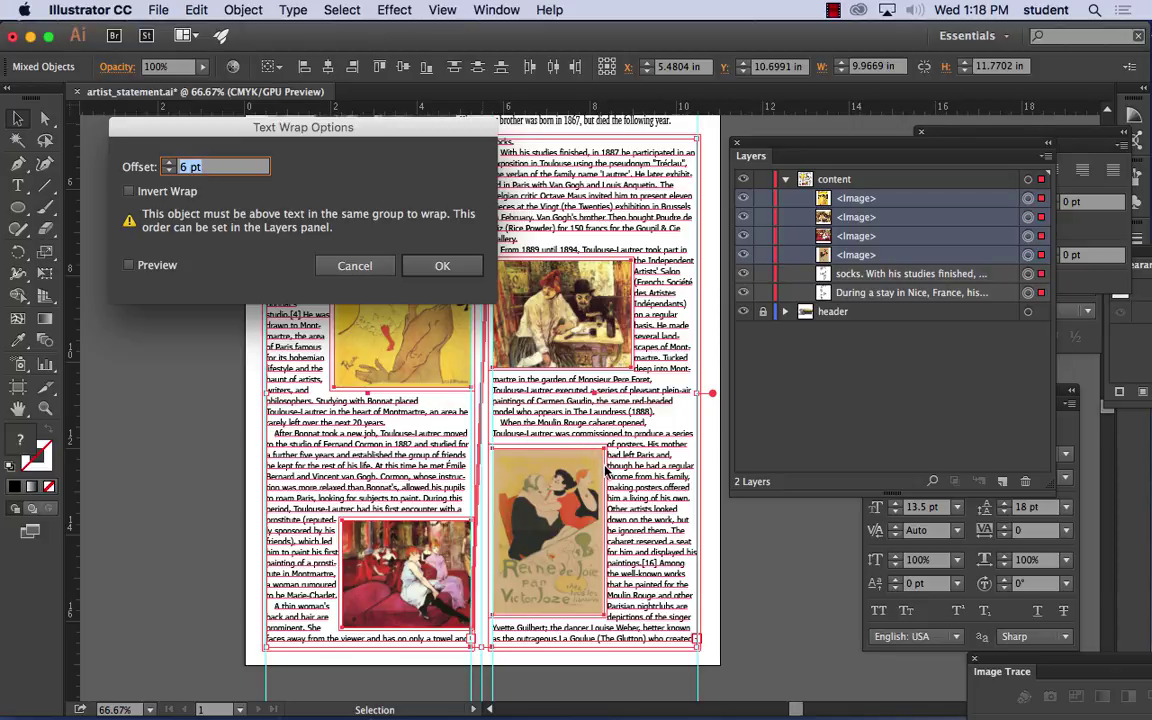
click(168, 164)
click(168, 164)
click(168, 164)
click(168, 164)
click(168, 164)
click(168, 164)
click(168, 164)
click(168, 164)
click(168, 164)
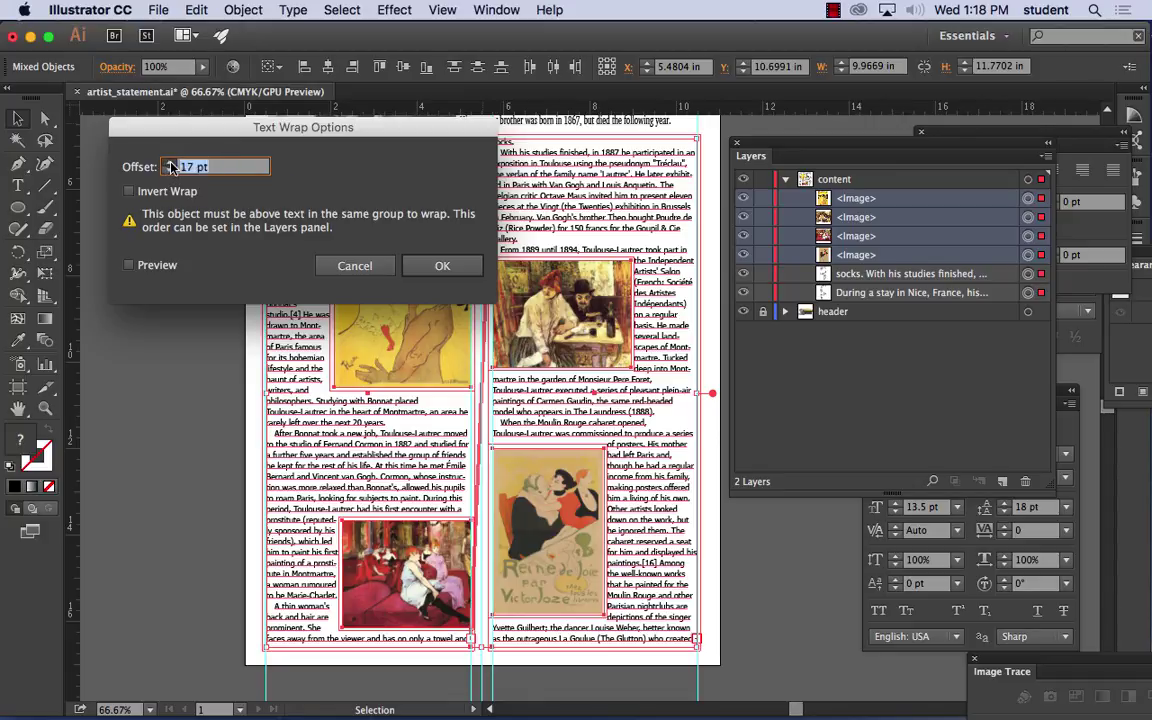
click(347, 264)
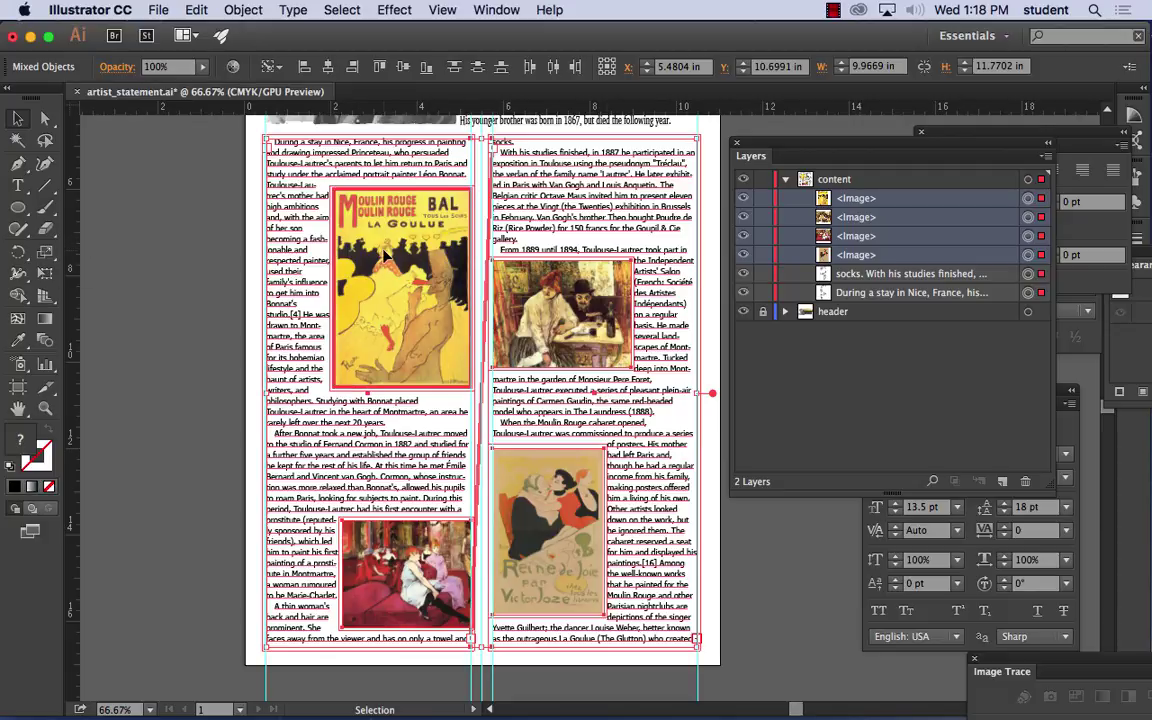
Step: Select only the Moulin Rouge poster and try a text wrap offset of 28 pt with preview enabled
click(141, 247)
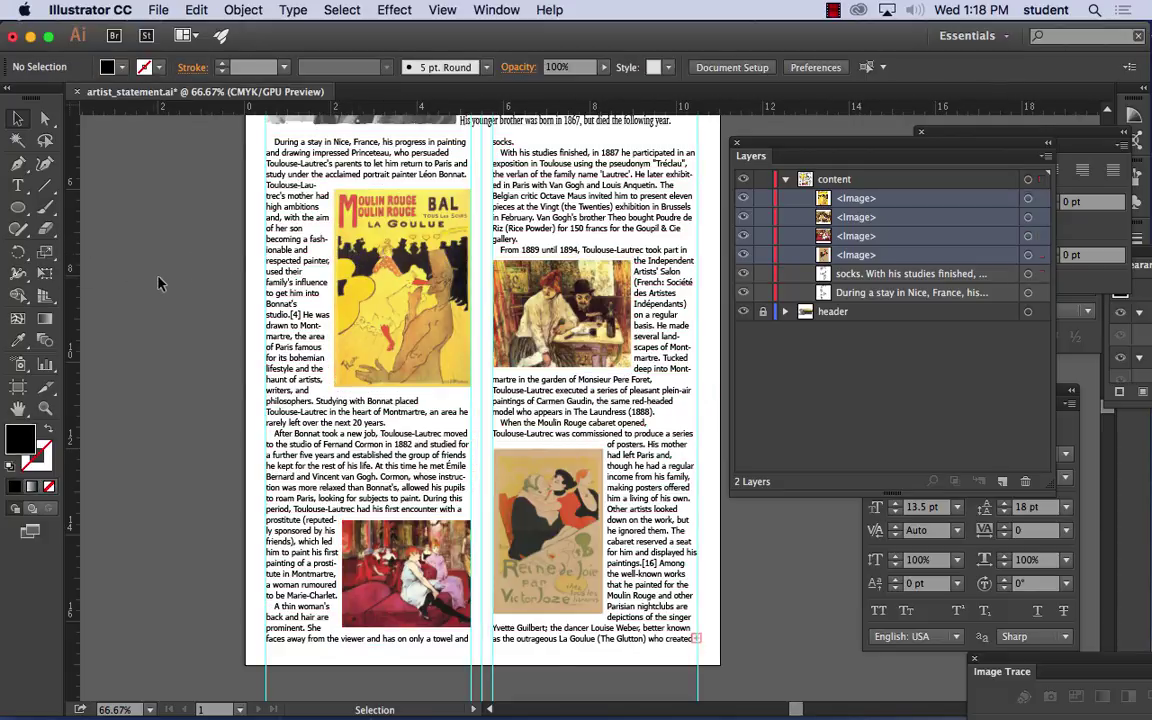
click(396, 256)
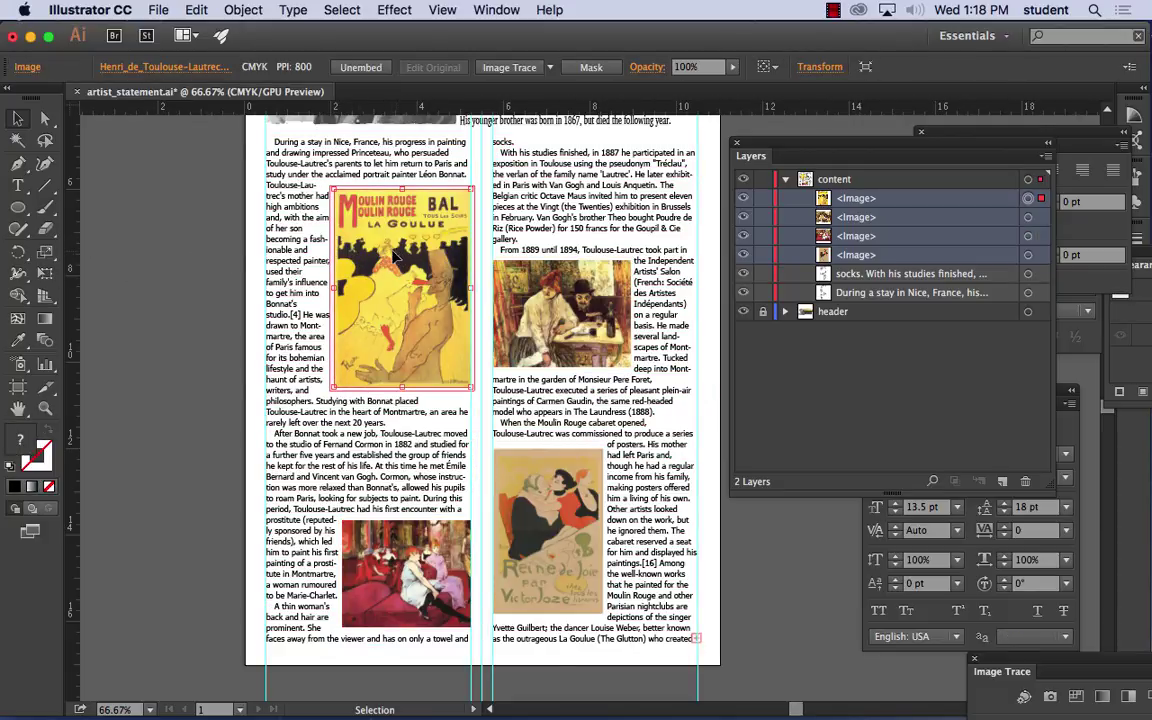
click(240, 9)
mouse_move(390, 485)
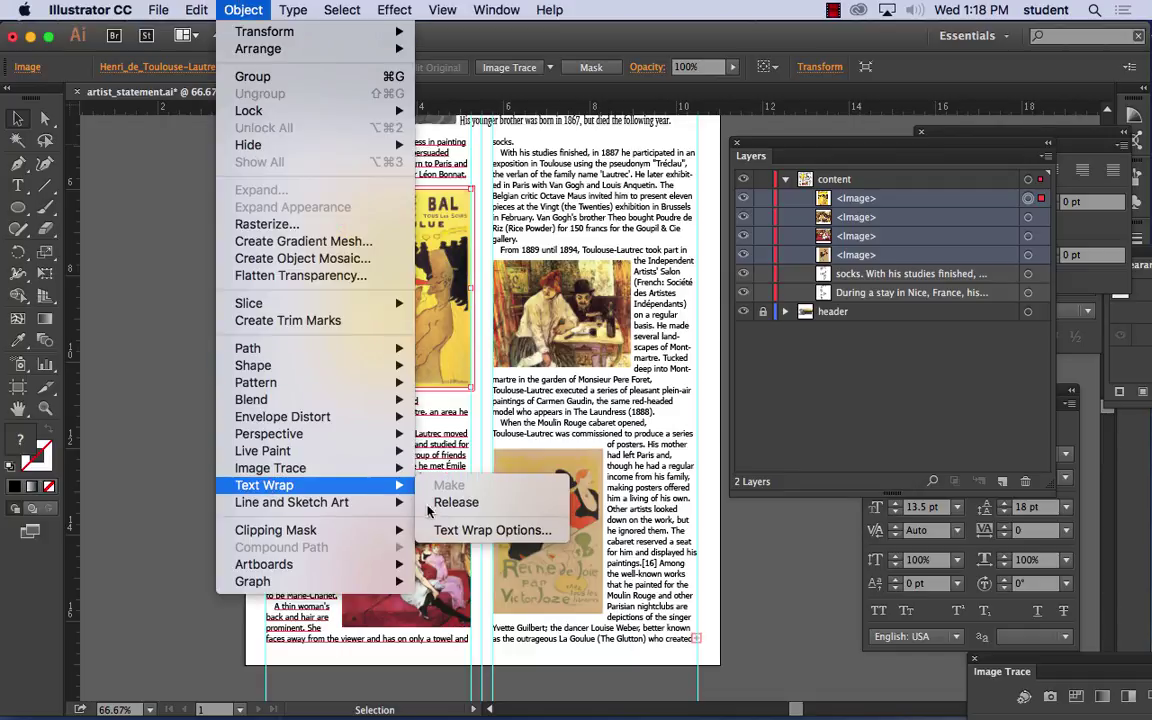
click(447, 530)
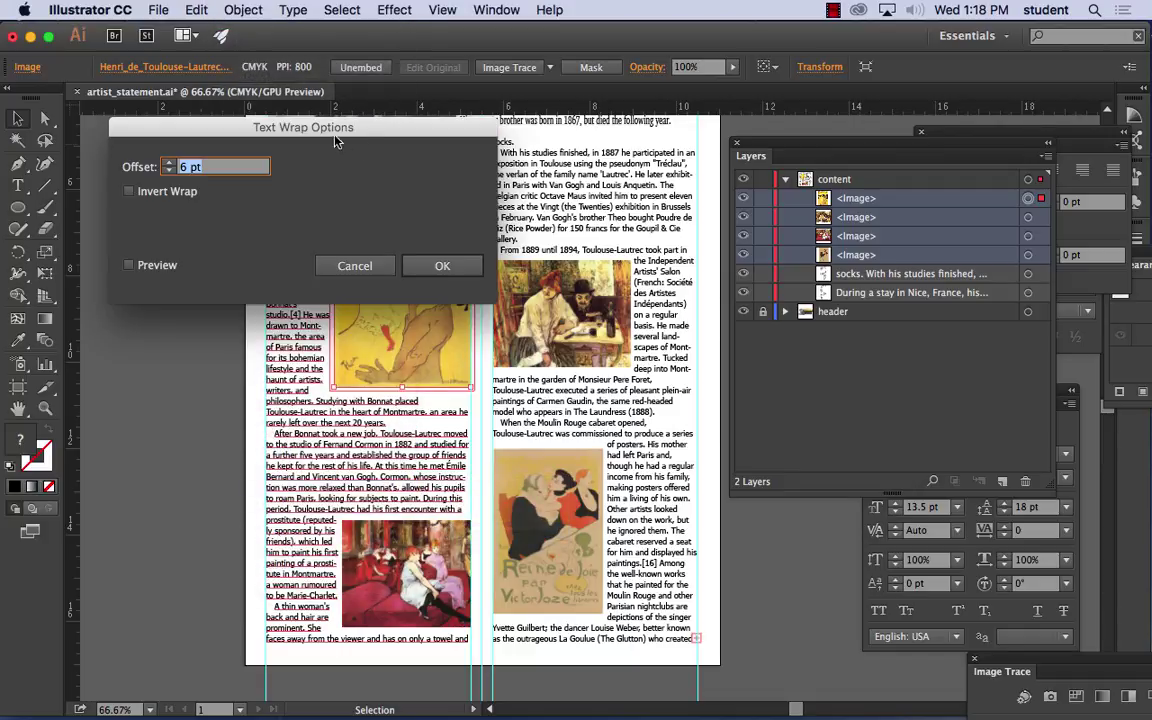
drag(301, 121, 908, 158)
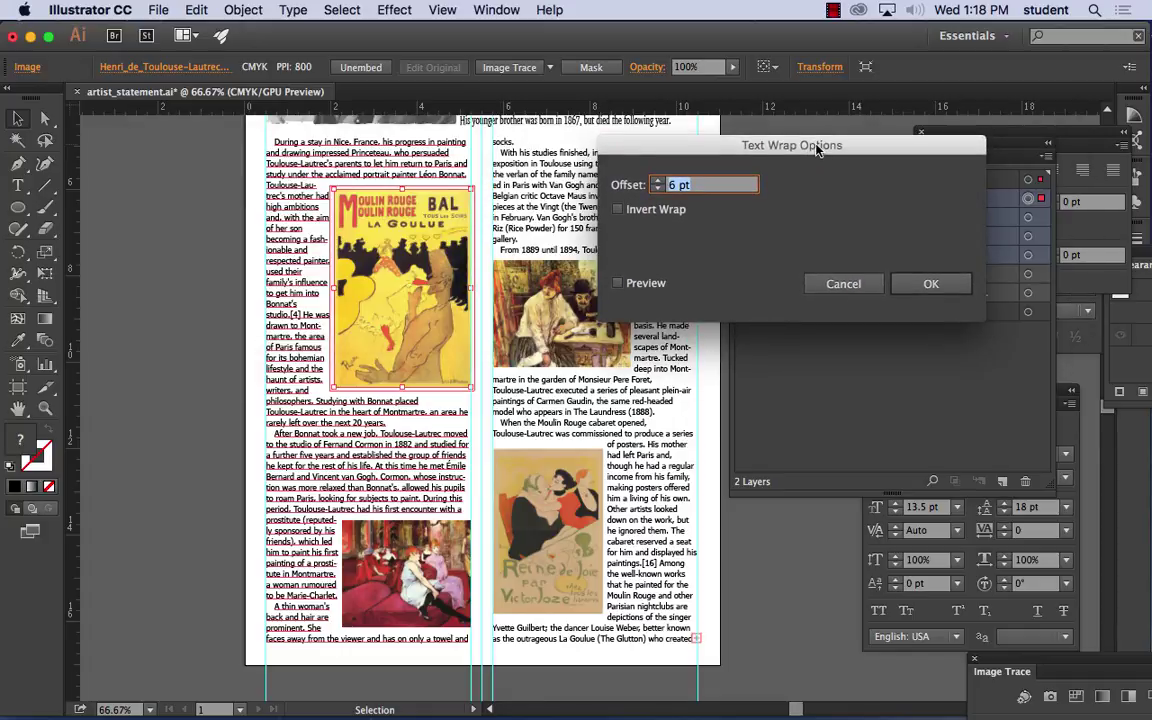
click(657, 182)
click(657, 182)
click(657, 182)
click(657, 182)
click(657, 182)
click(657, 182)
click(657, 182)
click(657, 182)
click(657, 182)
click(657, 182)
click(657, 182)
click(657, 182)
click(657, 182)
click(657, 182)
click(657, 182)
click(617, 284)
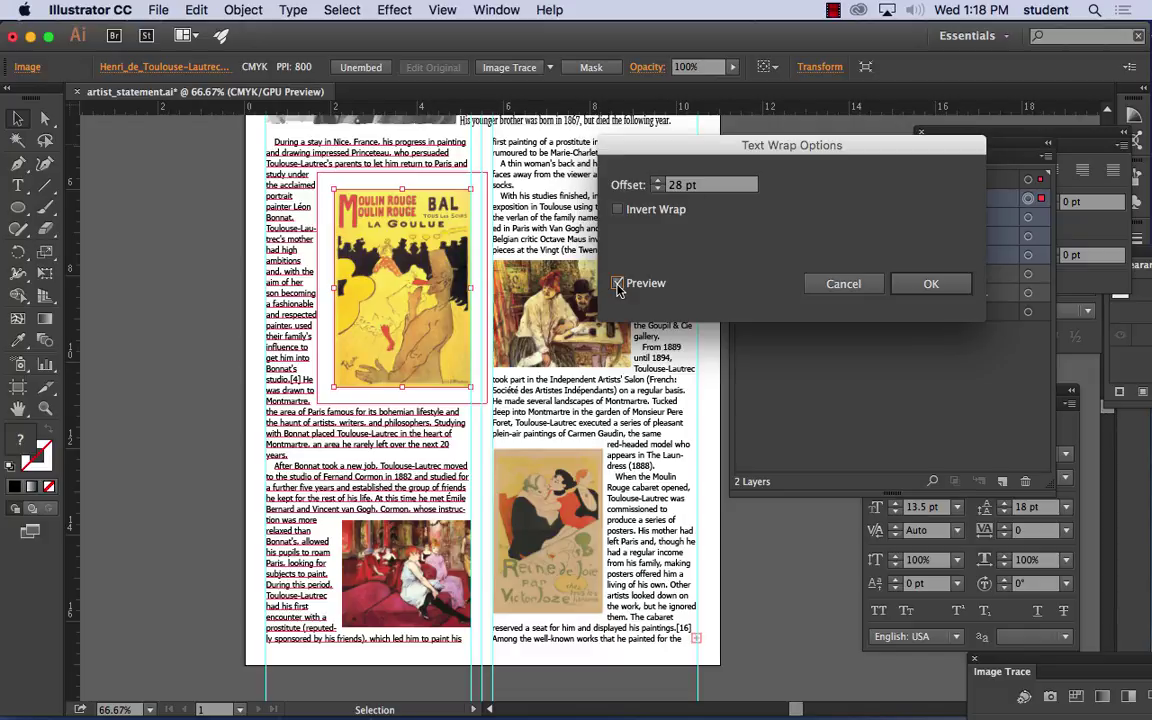
Step: Preview smaller wrap offsets around the Moulin Rouge poster, down to 7 pt, and discard the offset changes
click(657, 189)
click(657, 189)
click(657, 189)
click(657, 189)
click(657, 189)
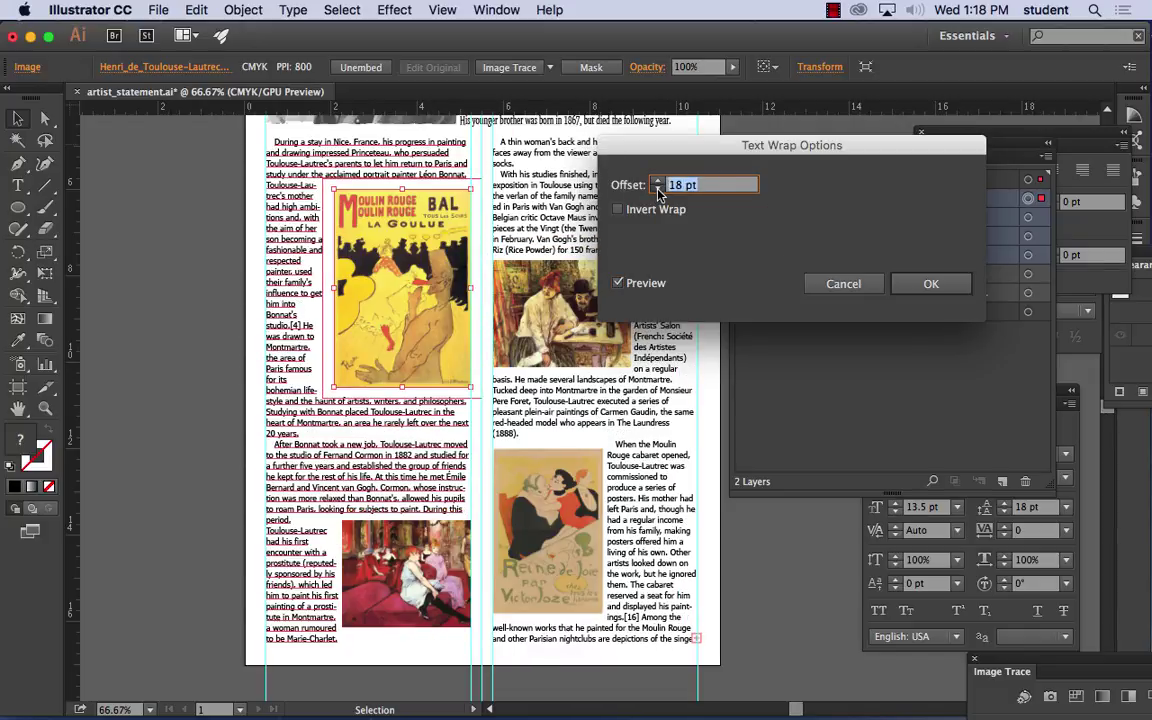
click(657, 189)
click(657, 189)
click(657, 189)
click(657, 189)
click(657, 189)
click(657, 189)
click(657, 189)
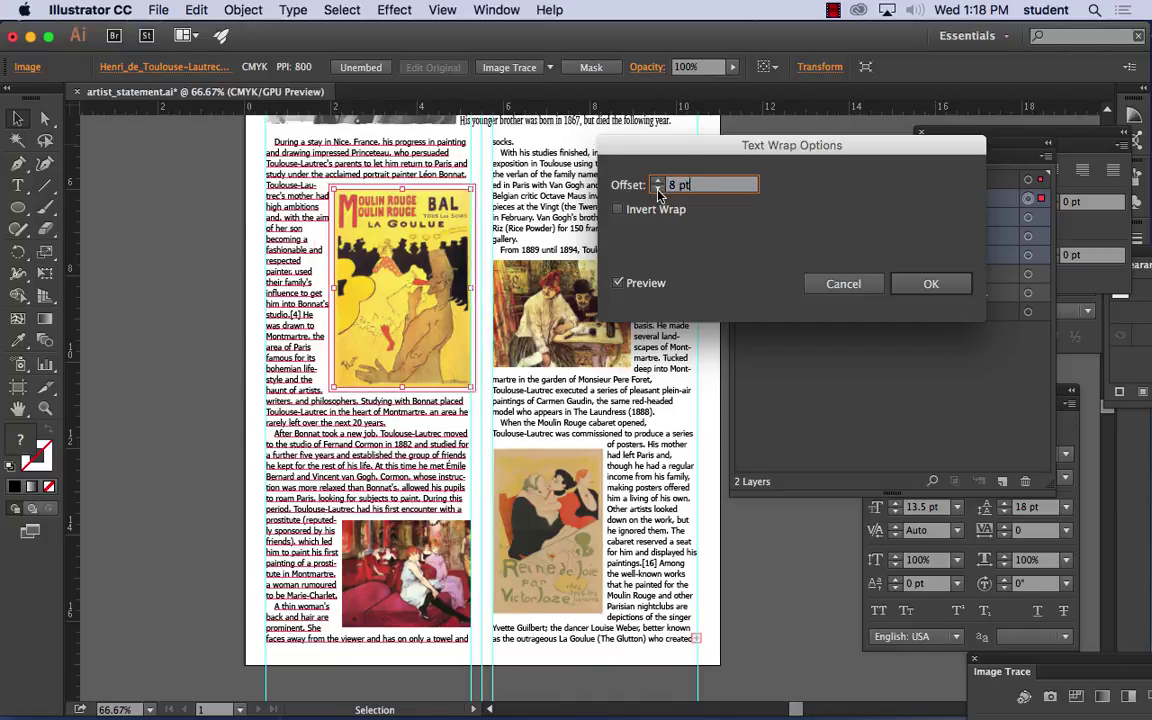
click(657, 189)
click(657, 189)
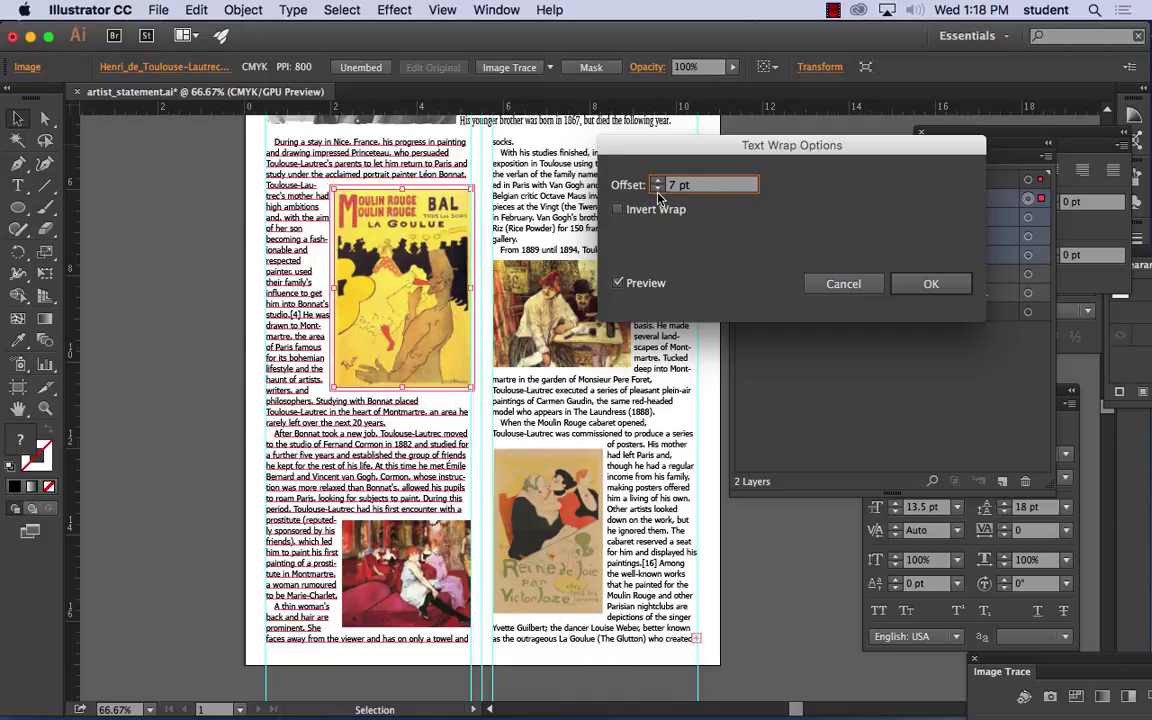
click(860, 285)
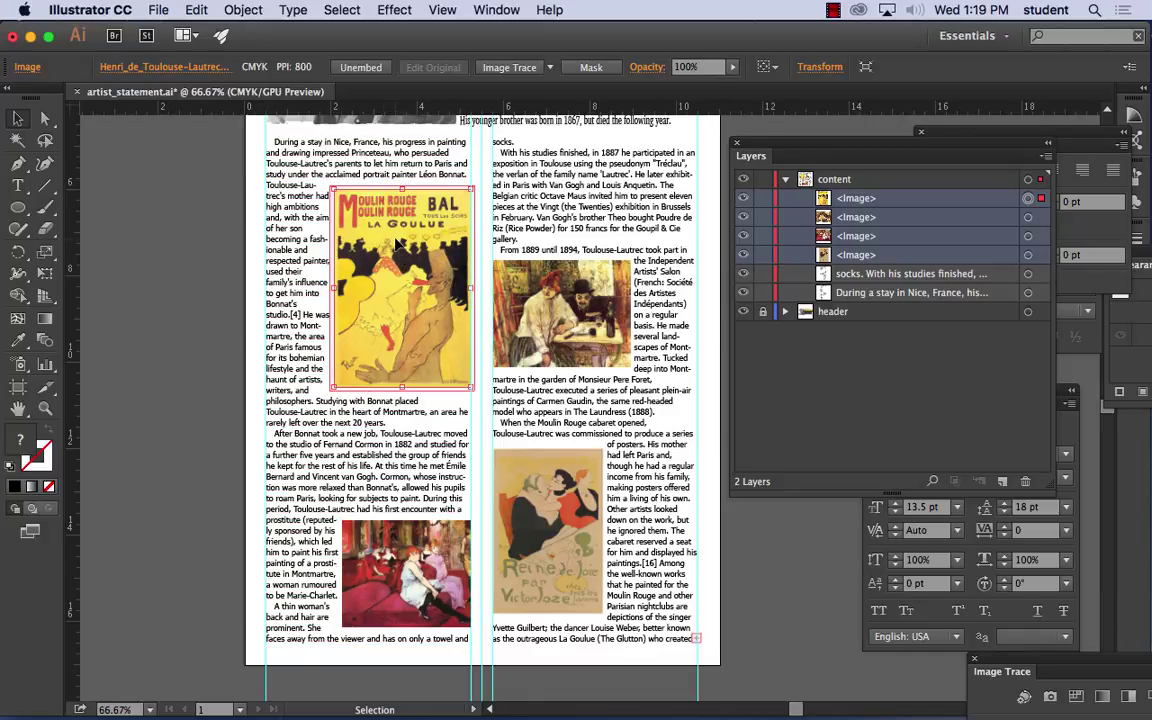
Step: Move the Moulin Rouge poster slightly upward within the first text column to adjust the text flow
drag(403, 281, 402, 271)
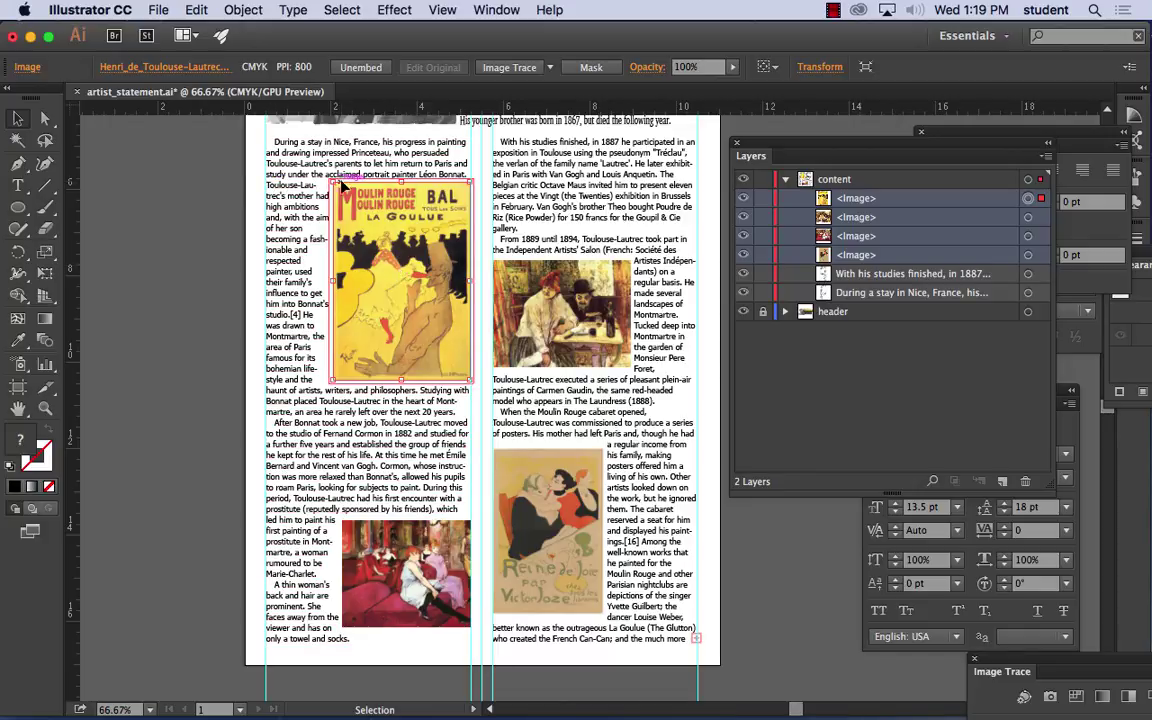
Step: Examine the text wrap around the Moulin Rouge poster and follow the first column down to the red sofa painting
key(super+equal)
key(super+equal)
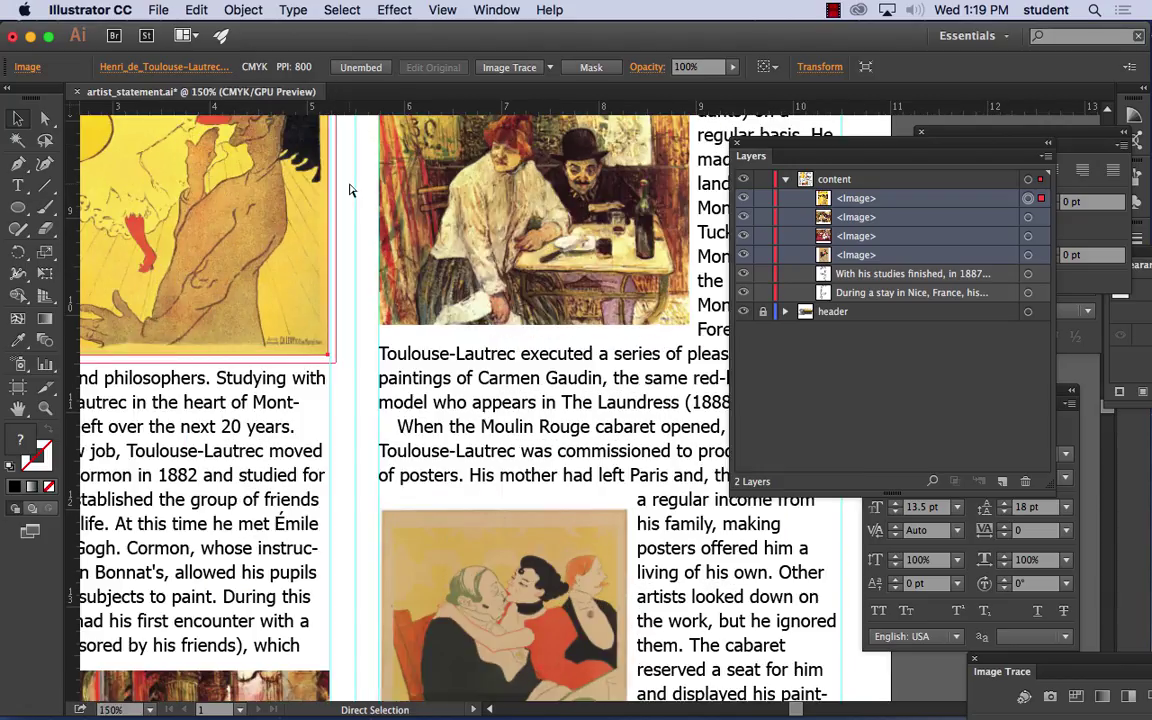
drag(210, 233, 404, 446)
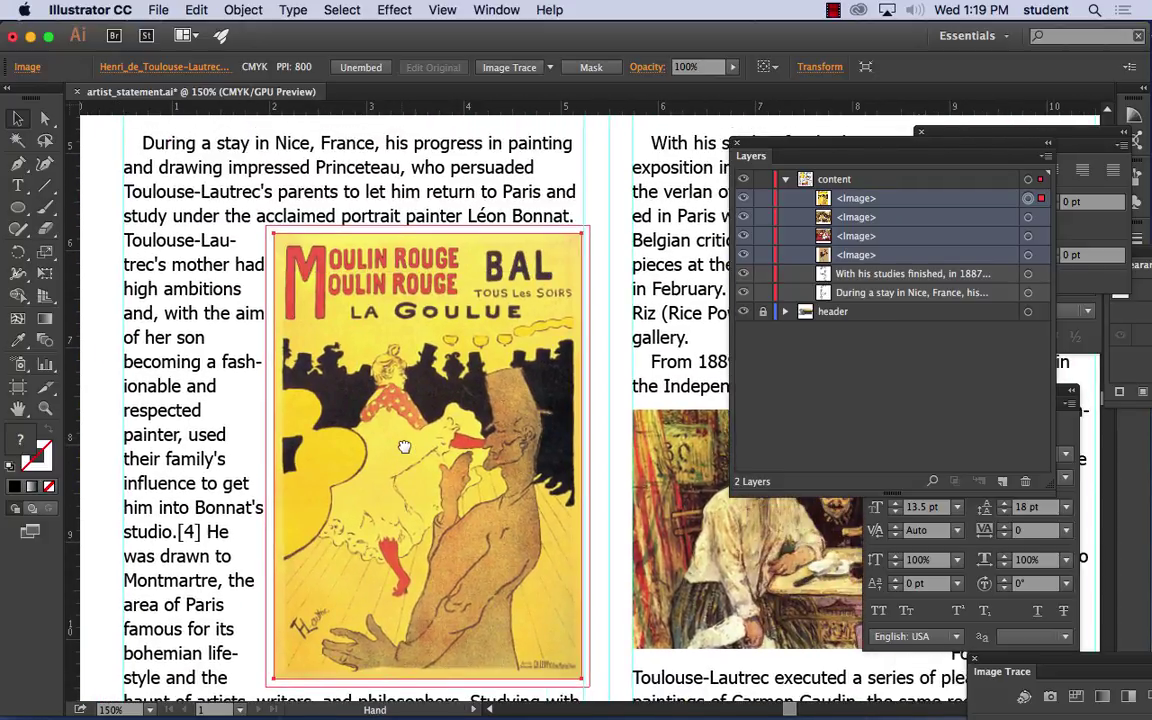
click(85, 206)
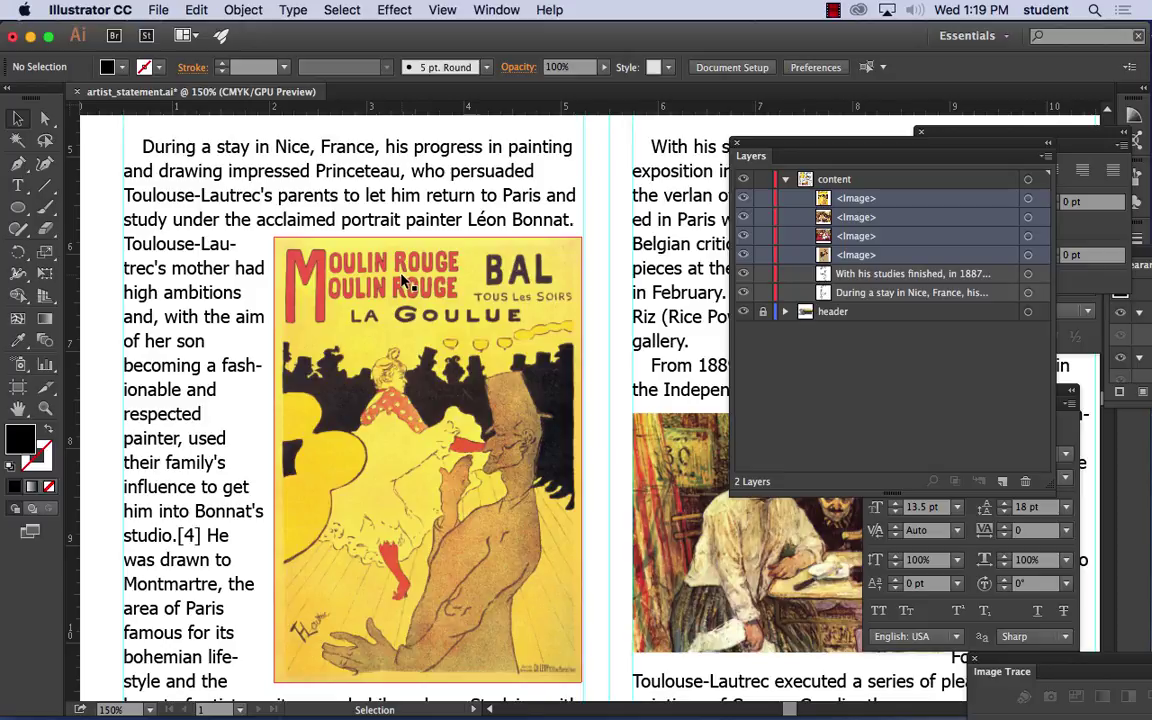
scroll(324, 429, down, 5)
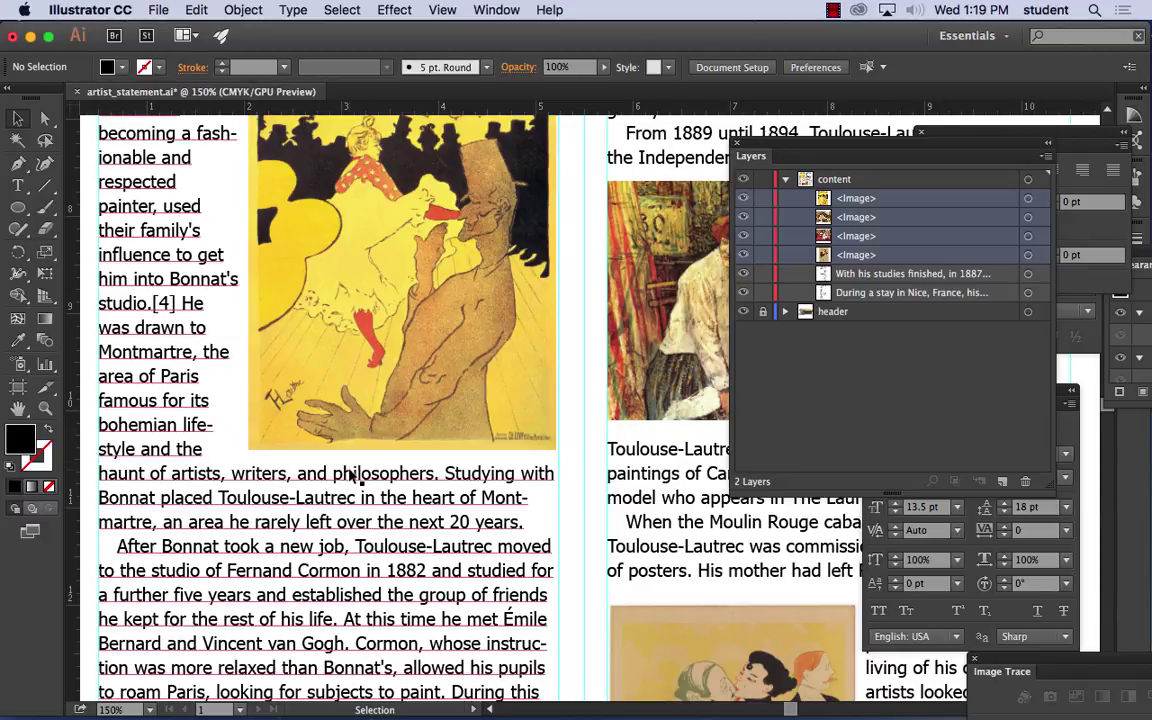
key(space)
scroll(380, 258, down, 5)
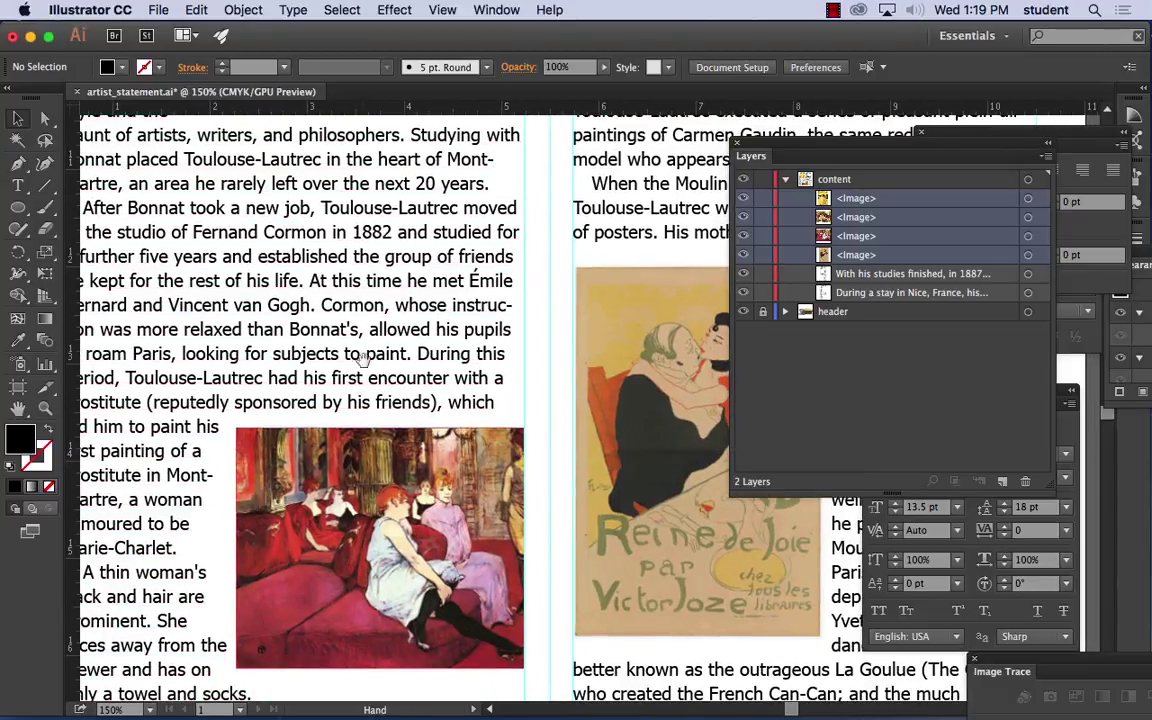
scroll(380, 258, left, 2)
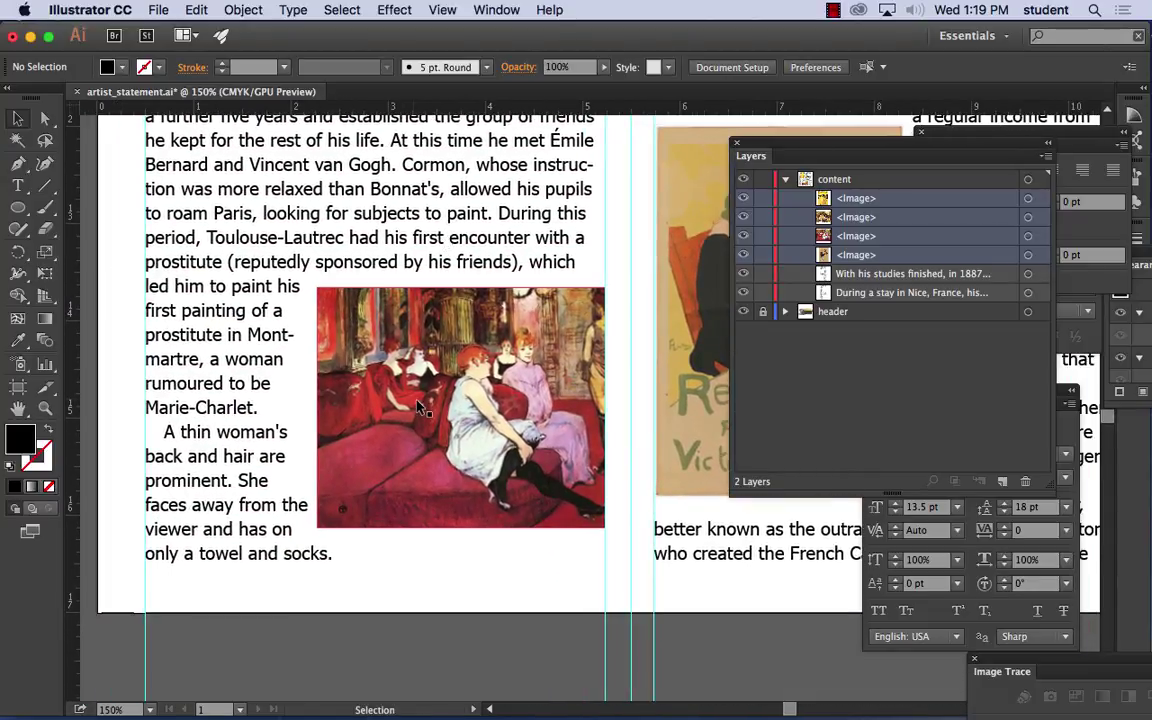
Step: Try different vertical positions for the red sofa painting at the bottom of the first column to adjust the text flow
drag(420, 407, 411, 388)
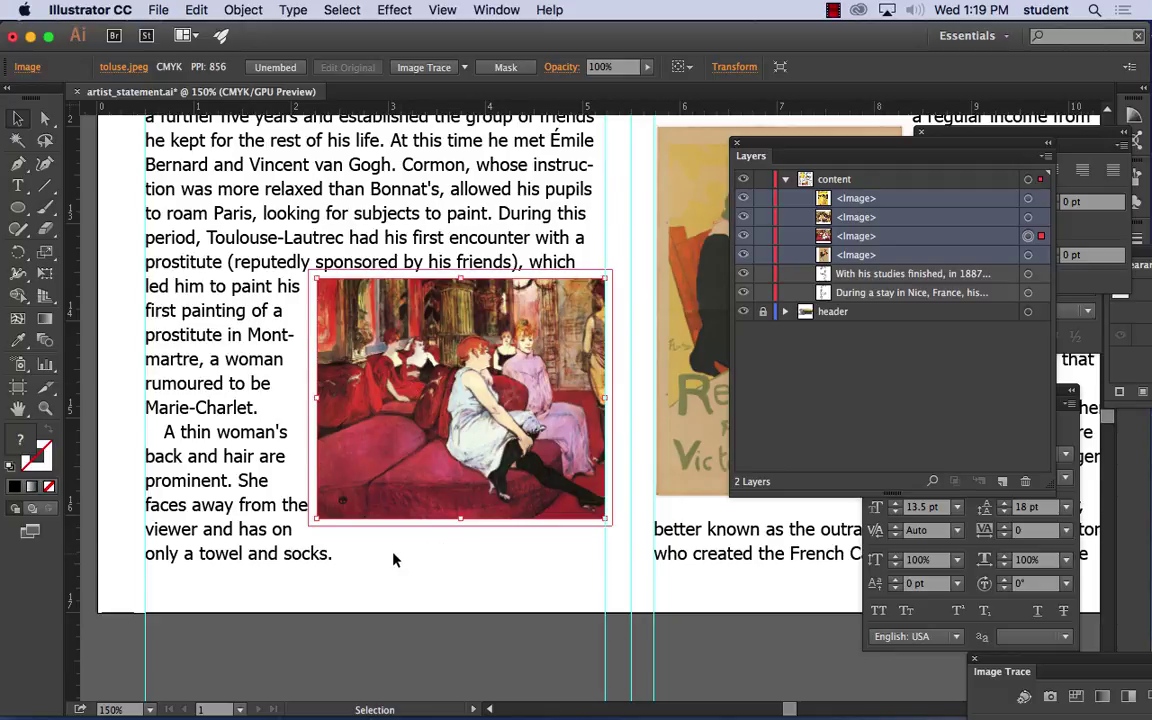
drag(420, 365, 466, 446)
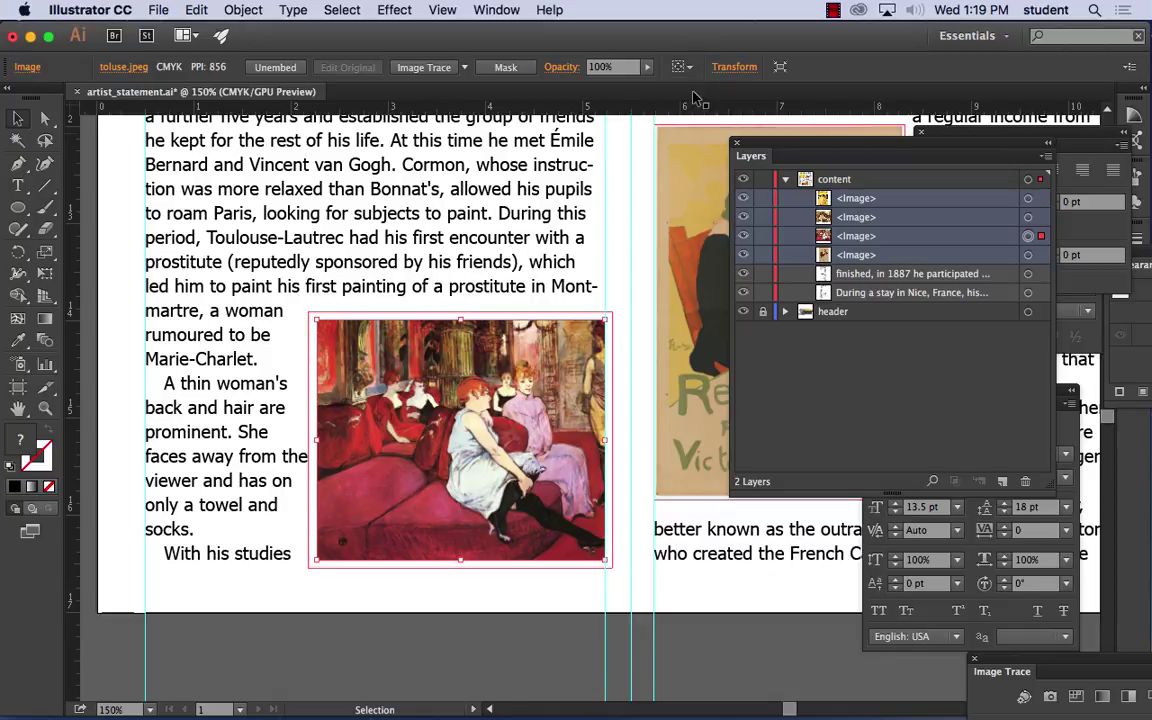
mouse_move(474, 406)
mouse_down()
mouse_move(513, 465)
mouse_move(513, 452)
mouse_up()
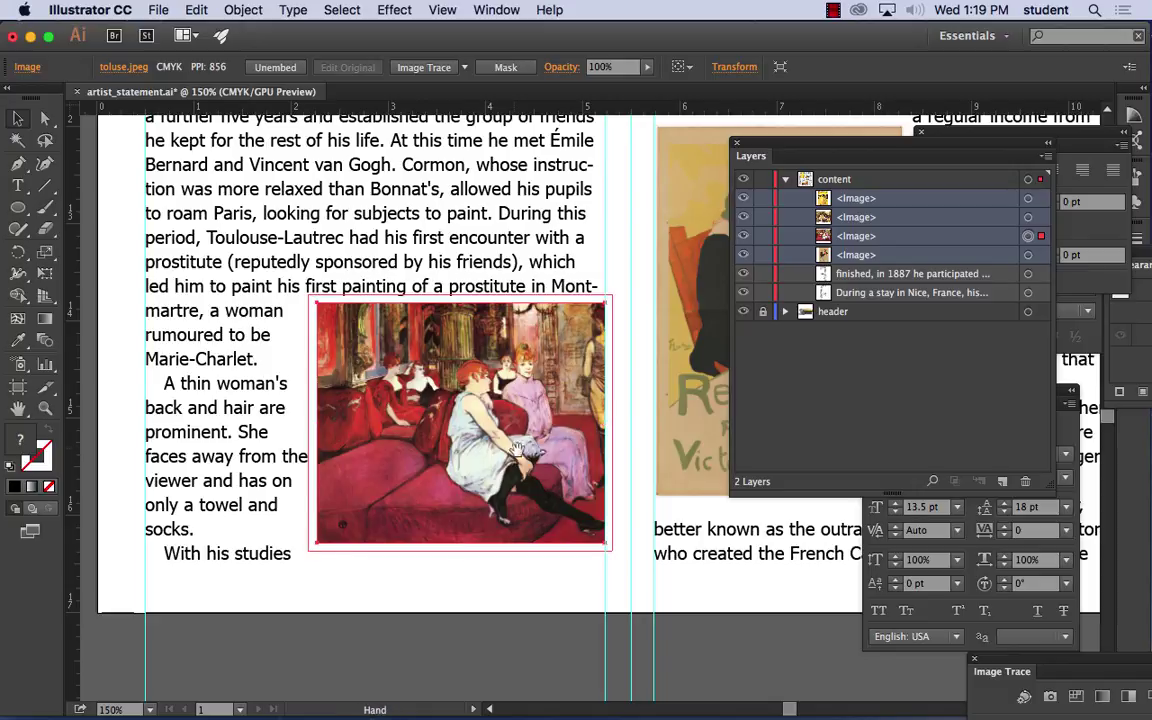
Step: Add both biography text columns to the selection and set their font size to 13 pt
scroll(540, 440, right, 10)
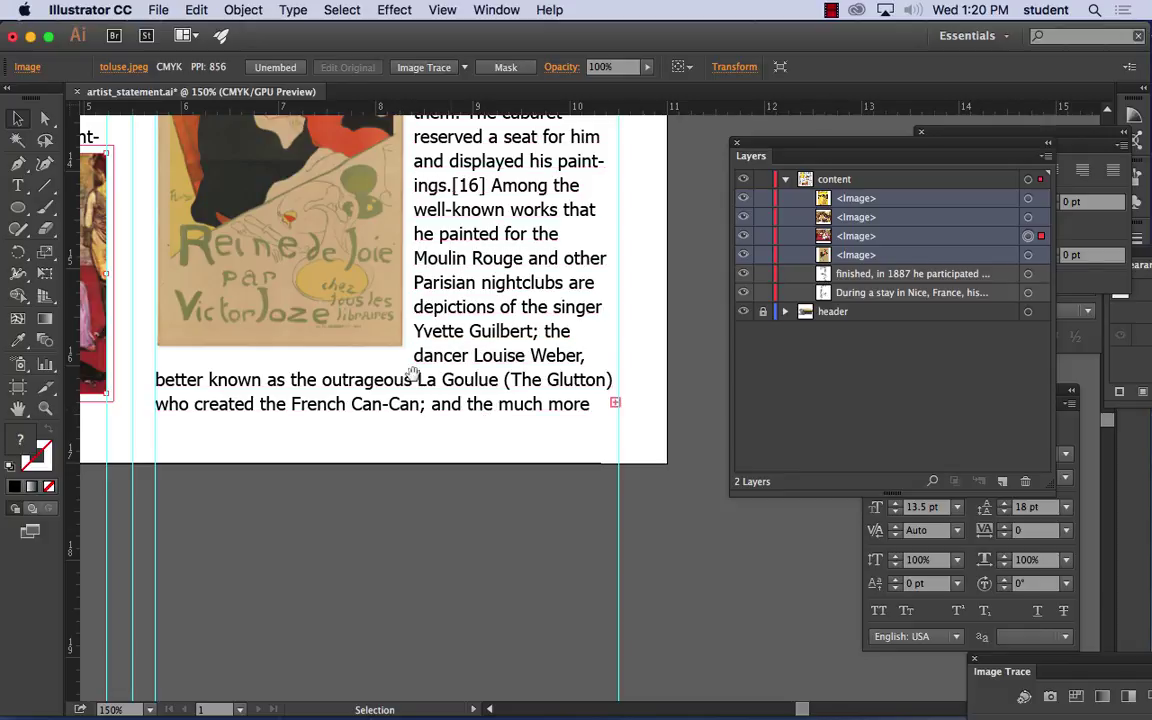
drag(413, 373, 594, 316)
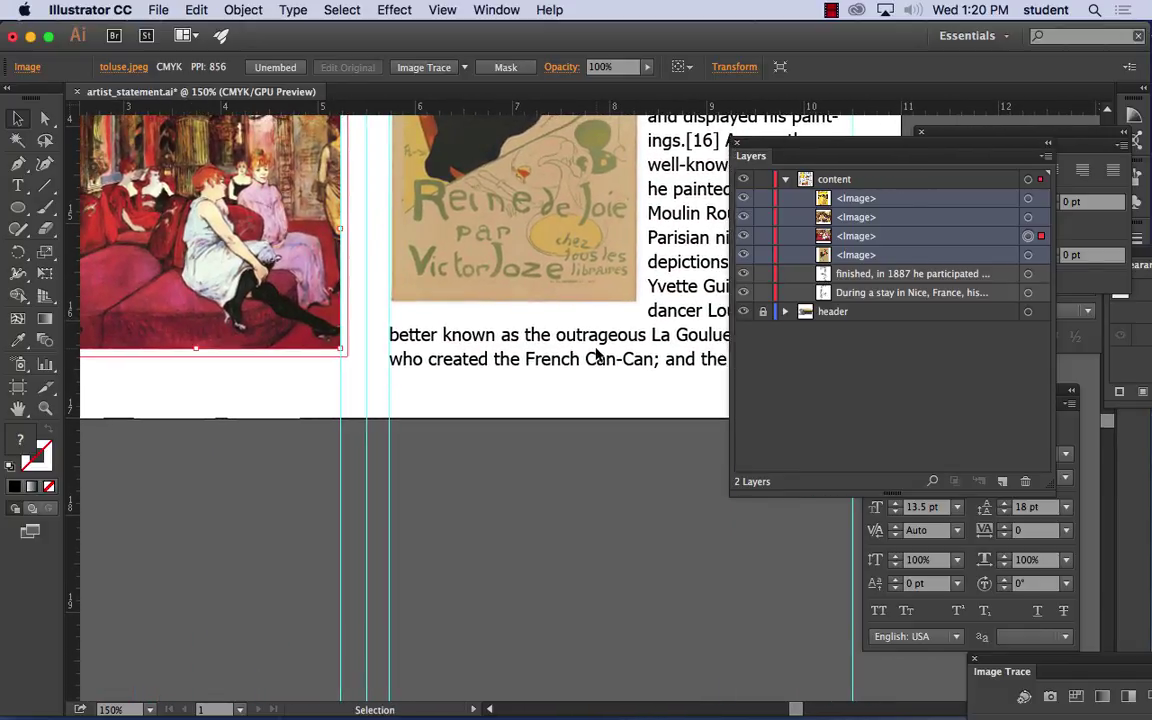
shift+click(591, 362)
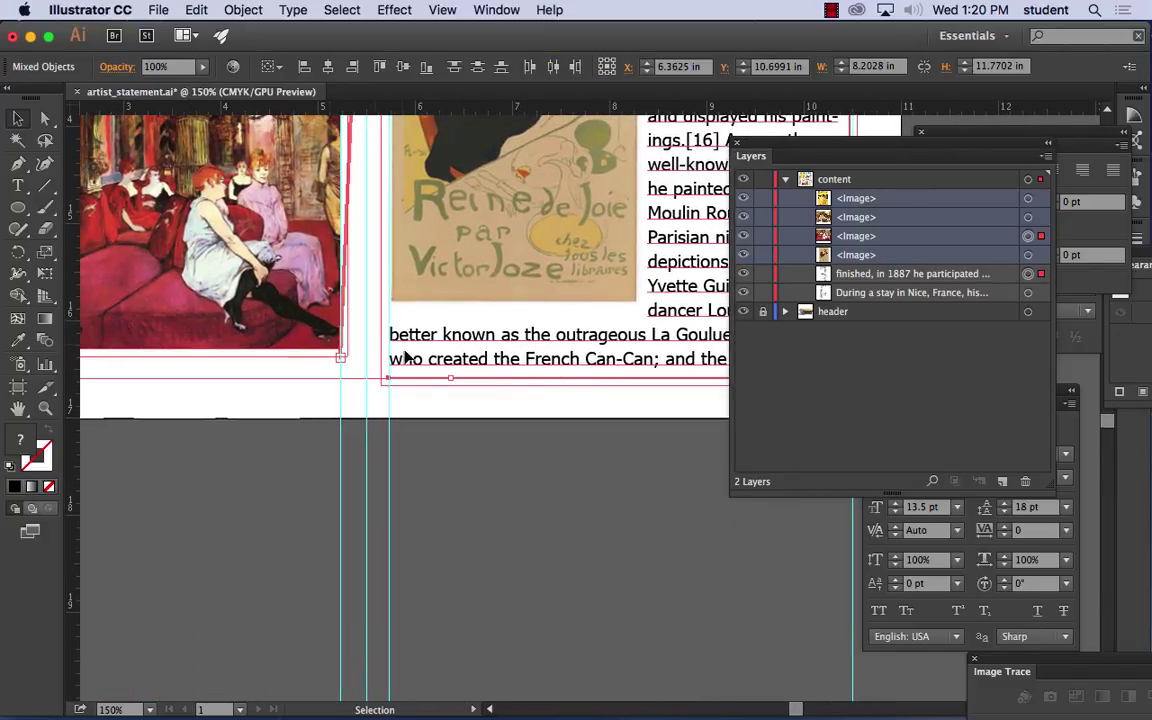
drag(275, 406, 580, 413)
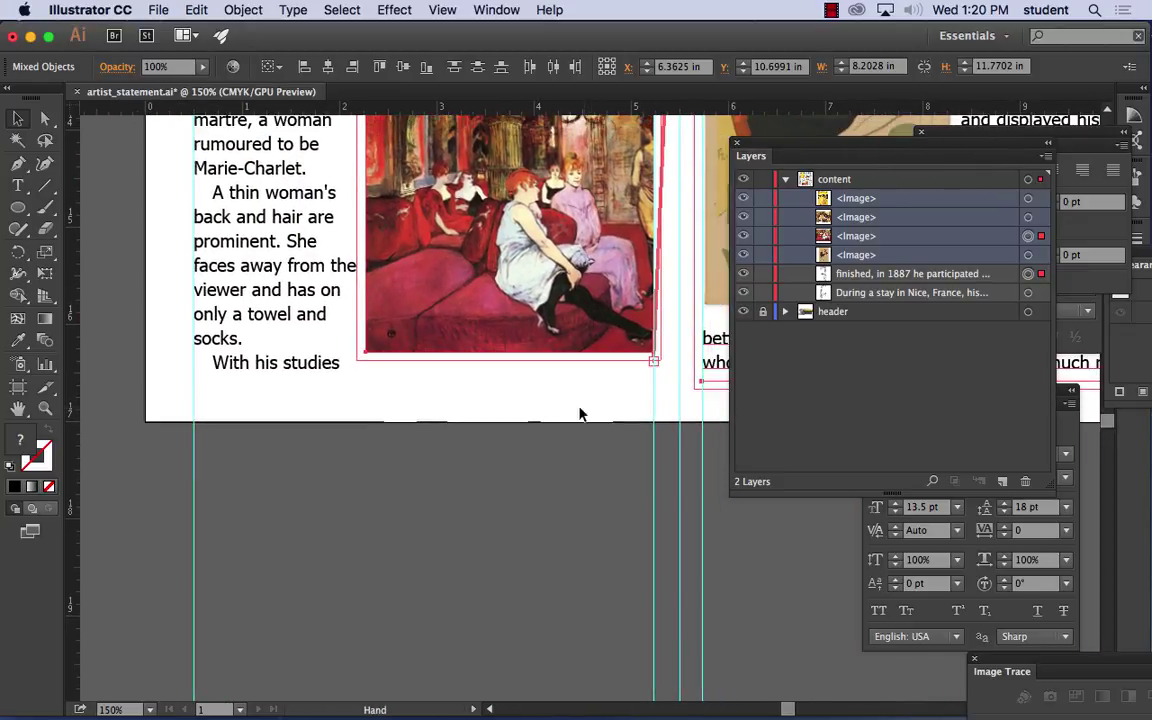
shift+click(300, 316)
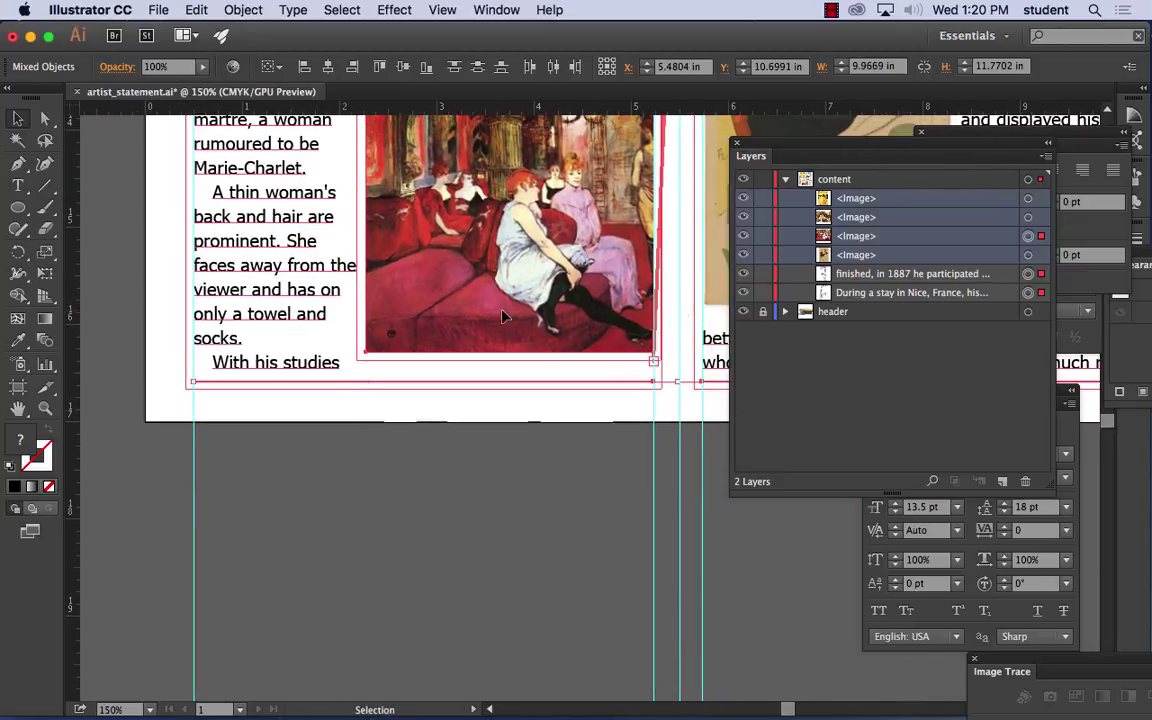
click(1066, 394)
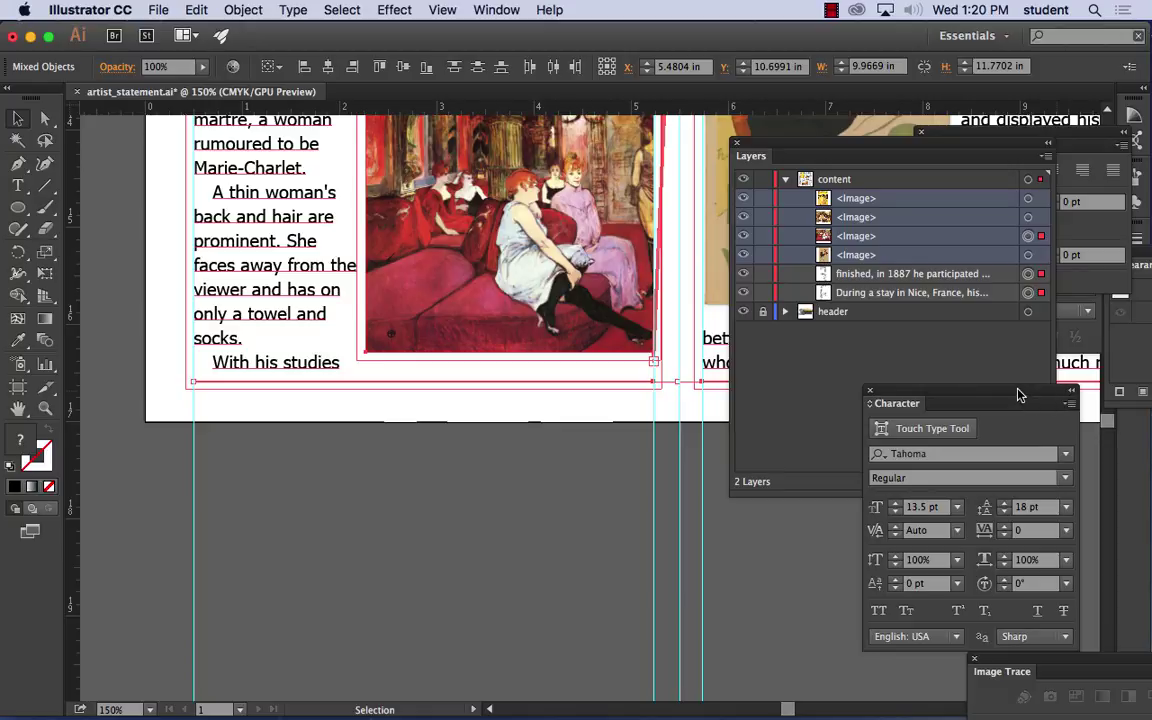
drag(1018, 393, 654, 152)
click(532, 257)
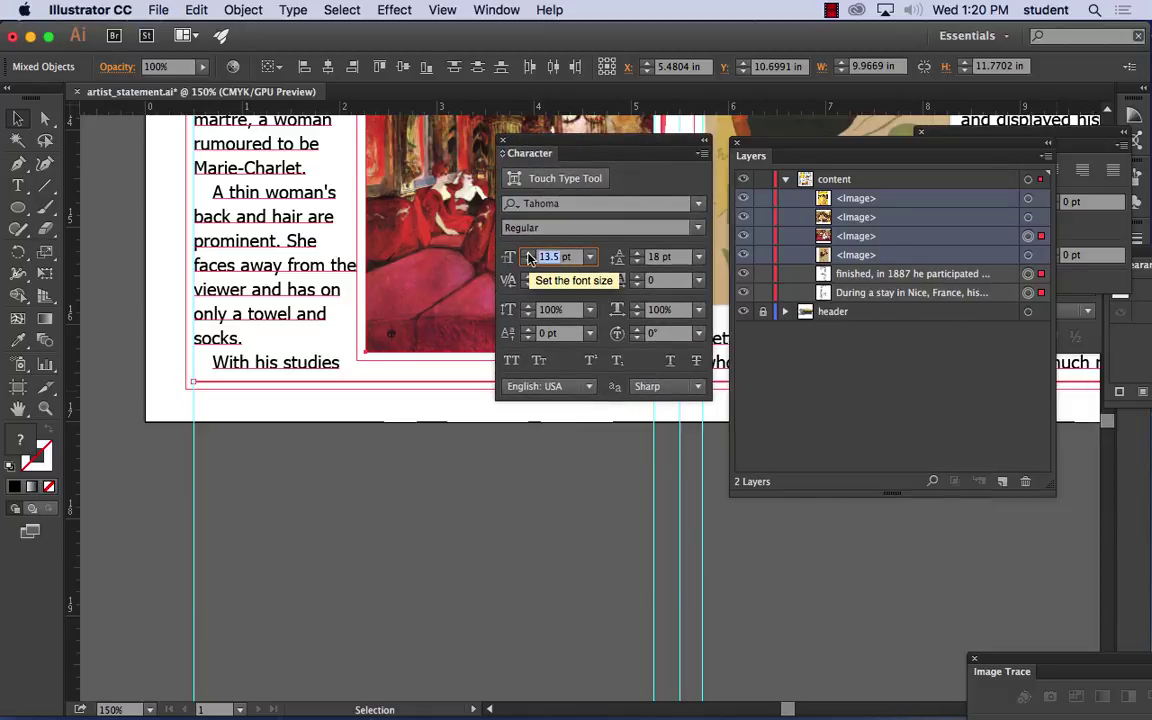
text(13)
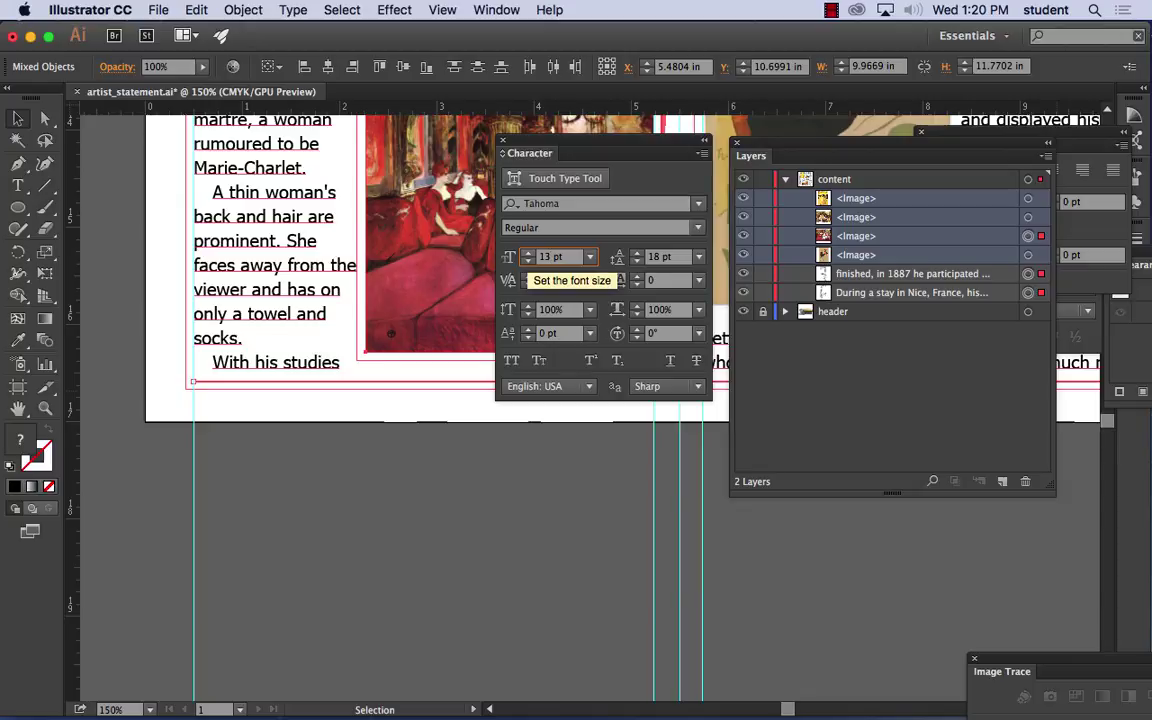
key(Return)
Step: Check where the text ends in the second column, review the whole page layout and deselect everything
drag(460, 312, 117, 268)
drag(404, 267, 134, 283)
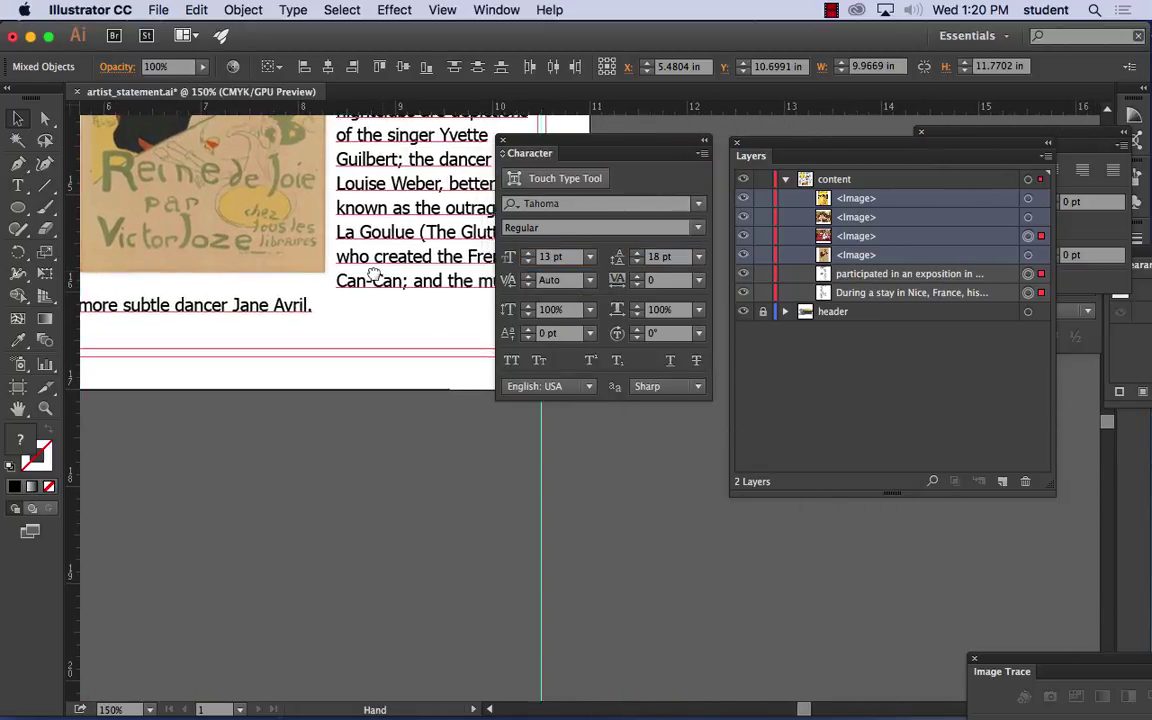
drag(378, 270, 414, 296)
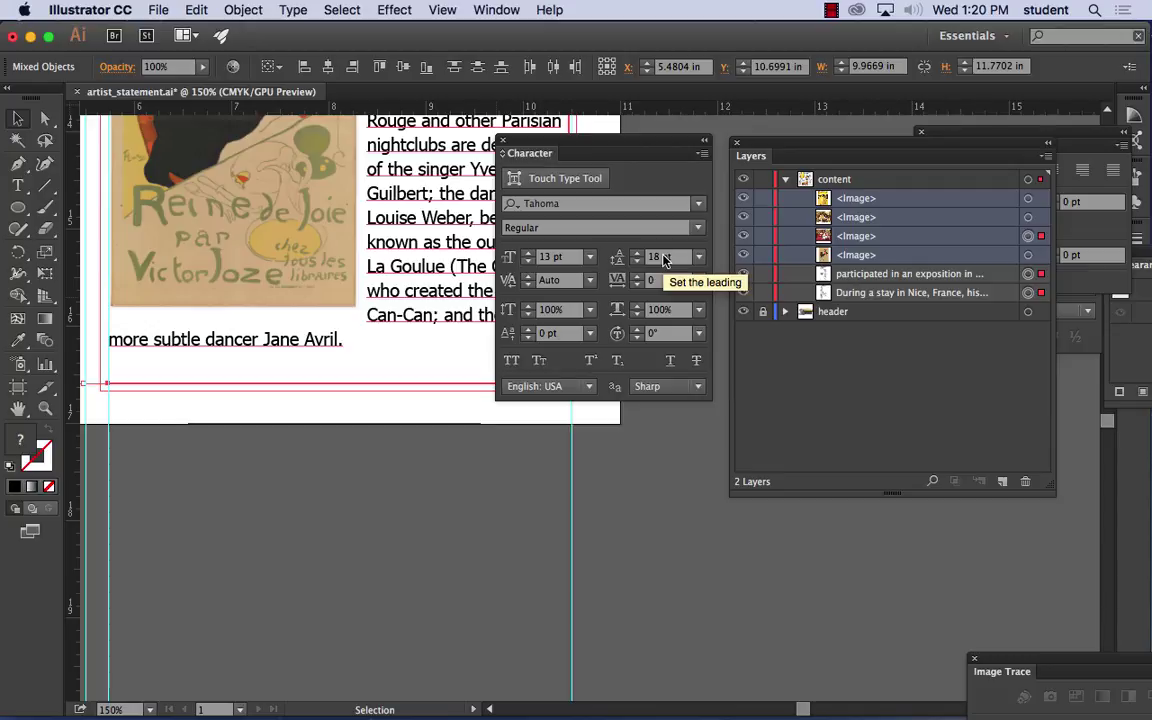
key(super+minus)
key(super+minus)
key(super+minus)
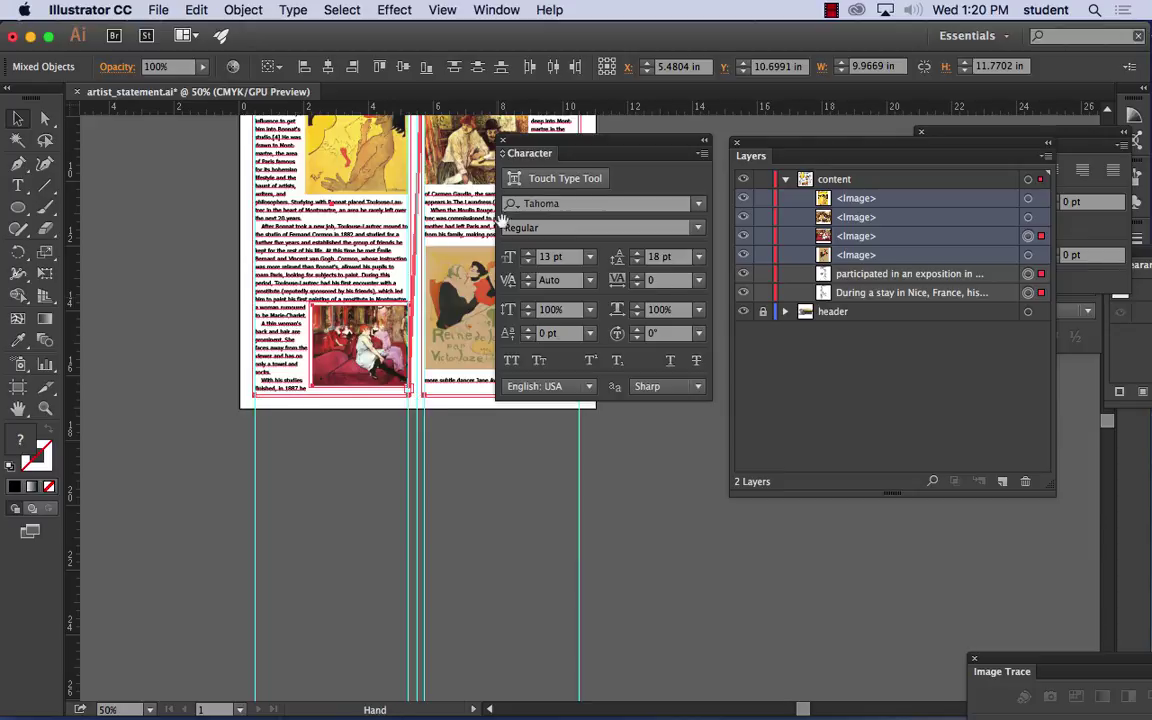
drag(501, 220, 376, 340)
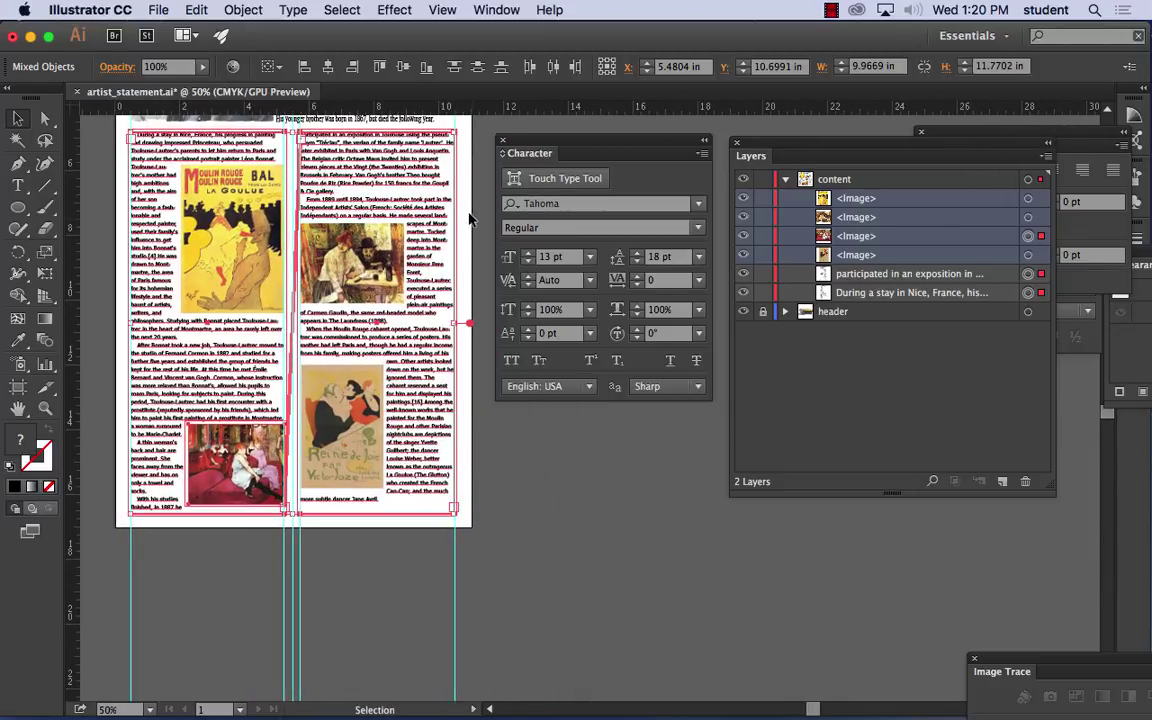
click(118, 203)
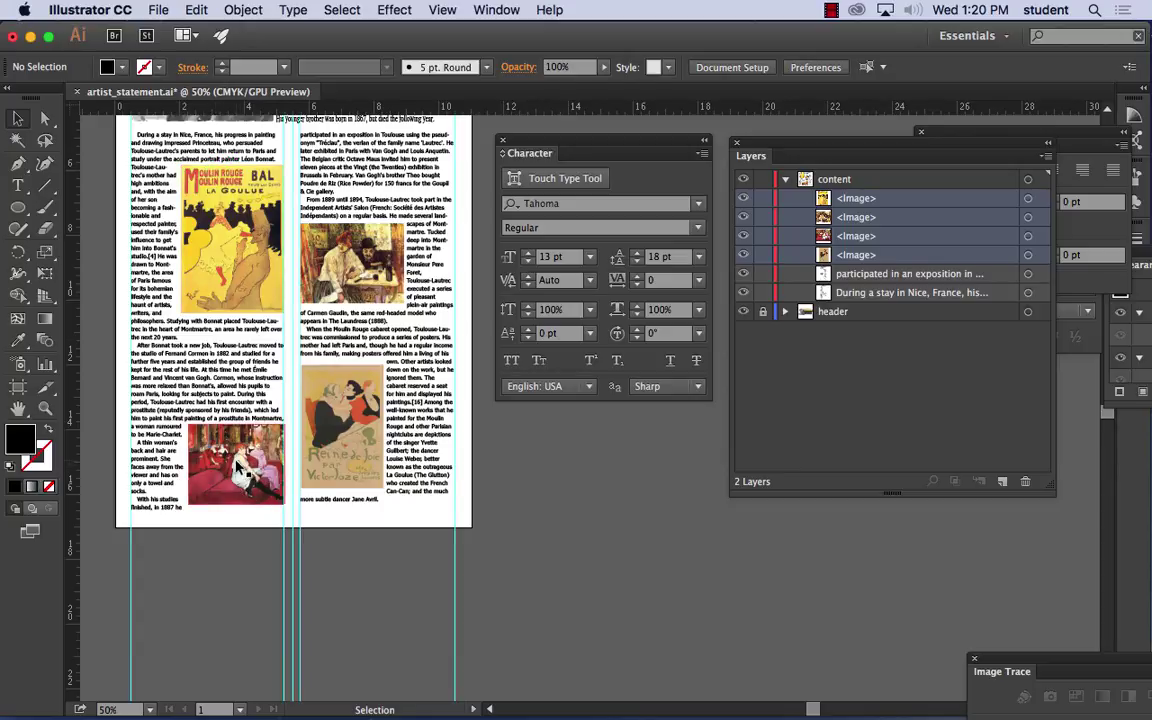
Step: Move the red sofa painting up to the first column's left edge, and raise the table painting level with the top of the Moulin Rouge poster
drag(237, 469, 236, 402)
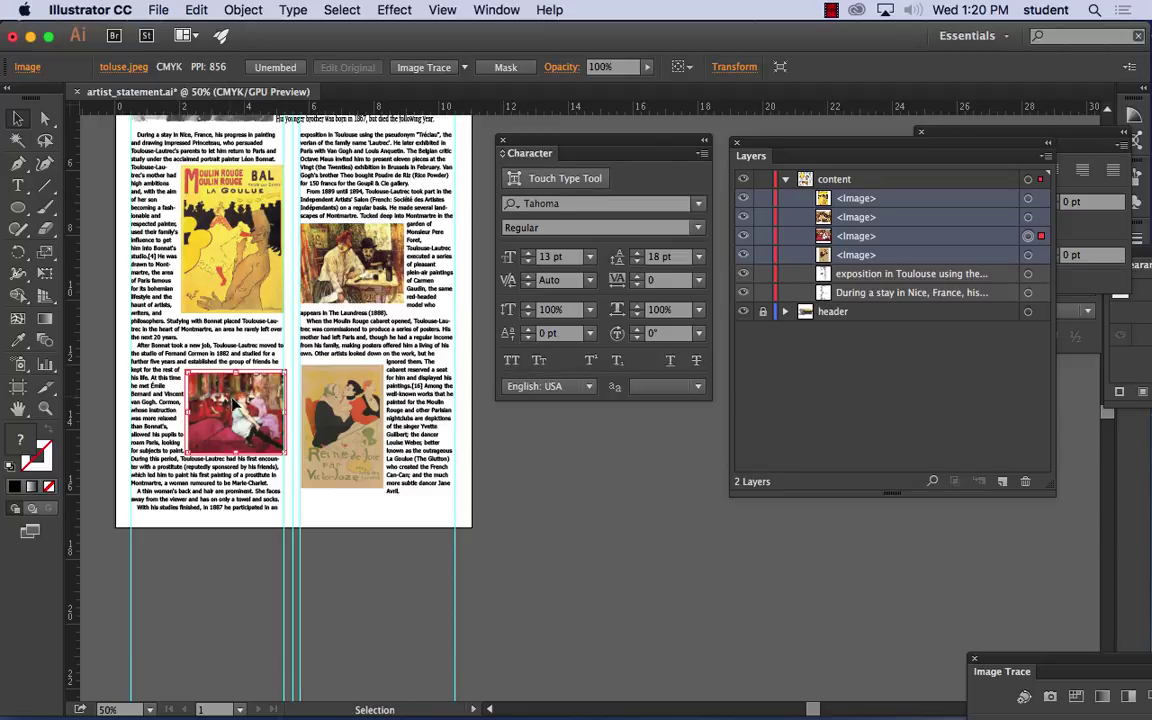
drag(232, 397, 192, 425)
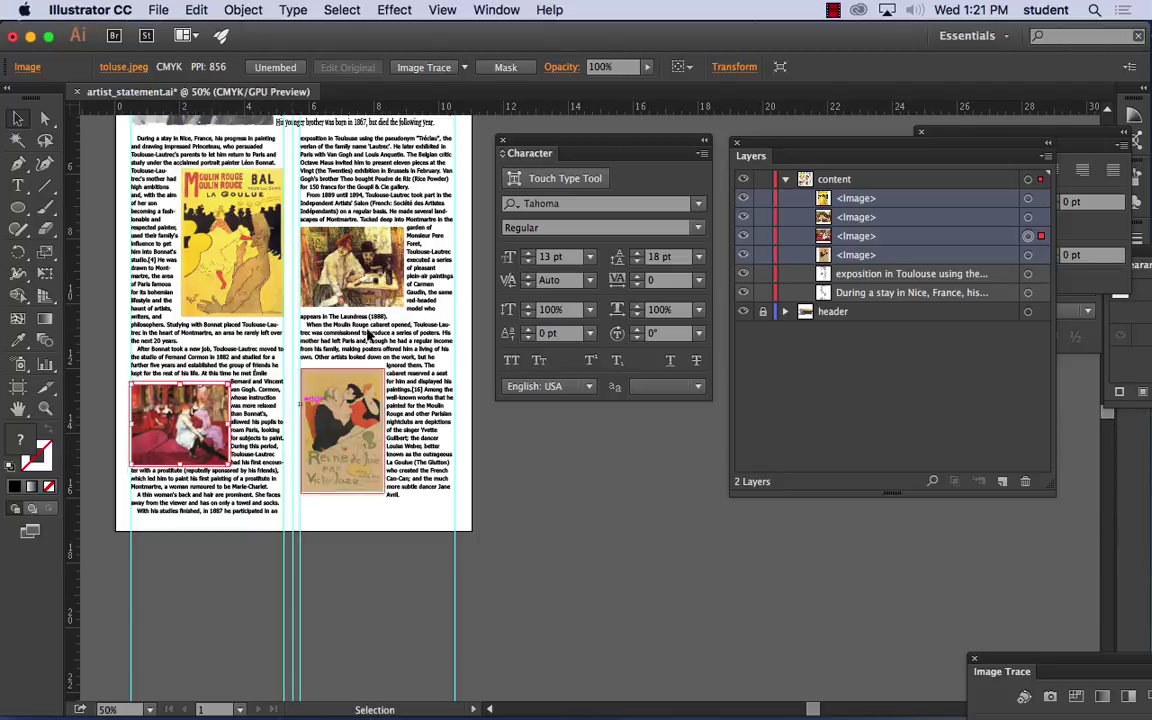
drag(352, 268, 354, 208)
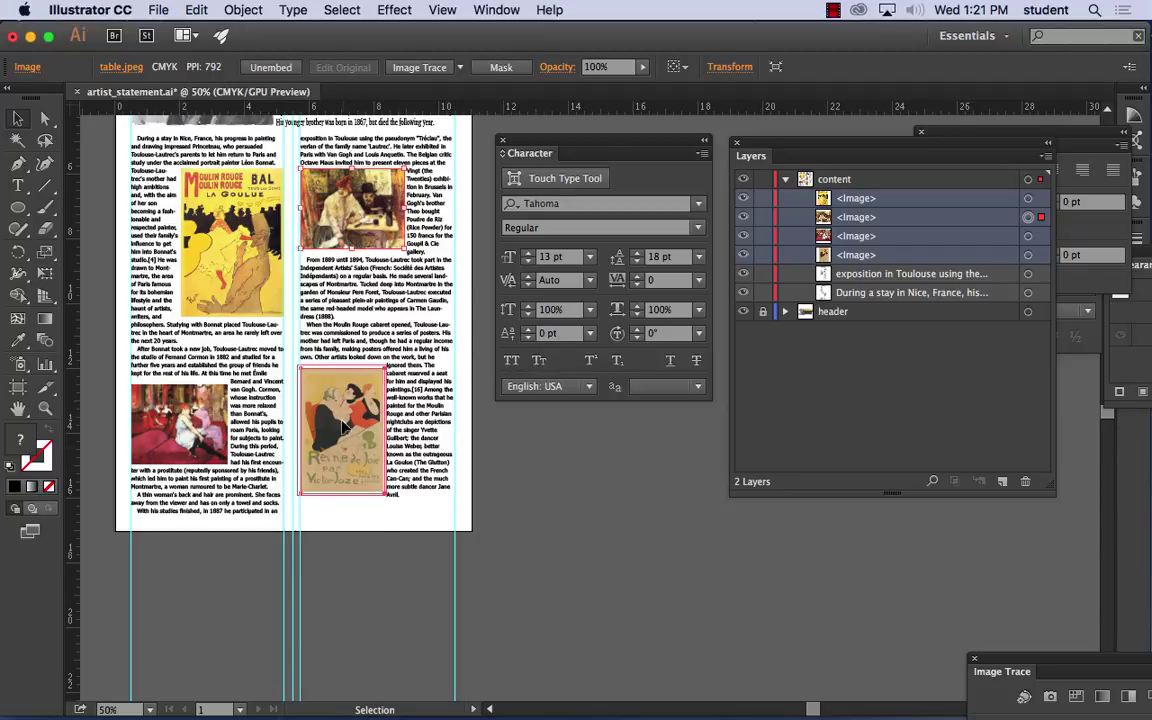
Step: Raise the Reine de Joie poster within the second column and place a horizontal guide along the bottoms of the poster and sofa painting
drag(345, 428, 340, 428)
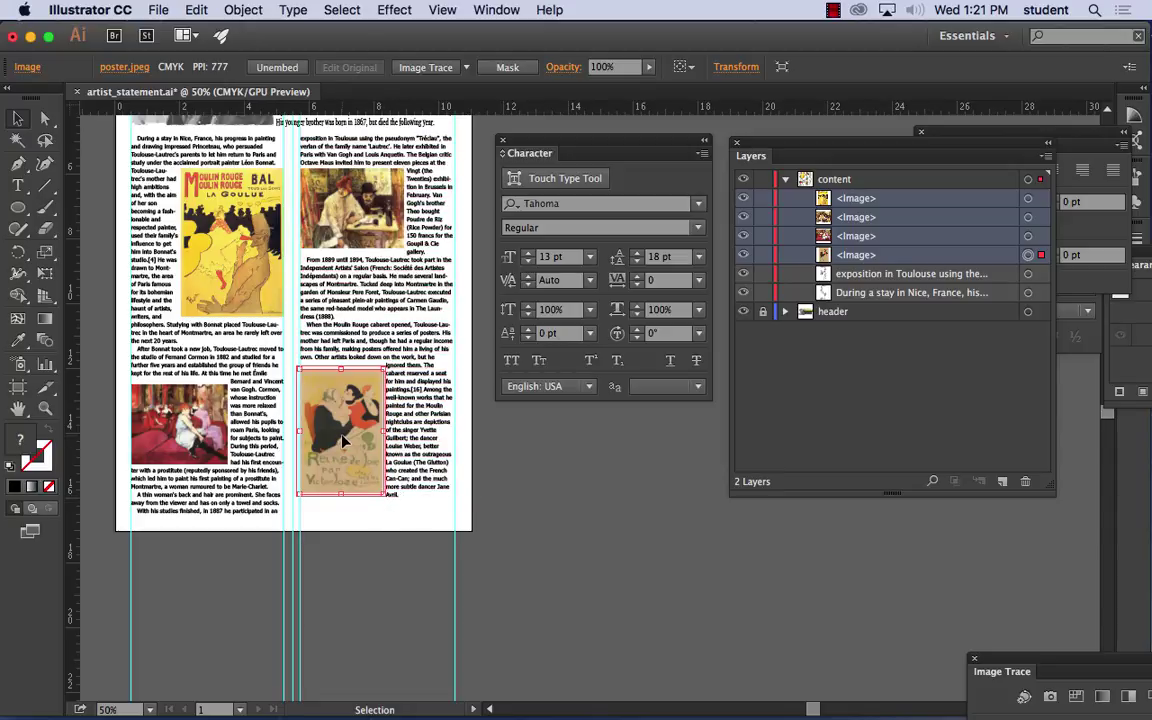
mouse_move(343, 440)
mouse_down()
mouse_move(334, 408)
mouse_move(343, 418)
mouse_up()
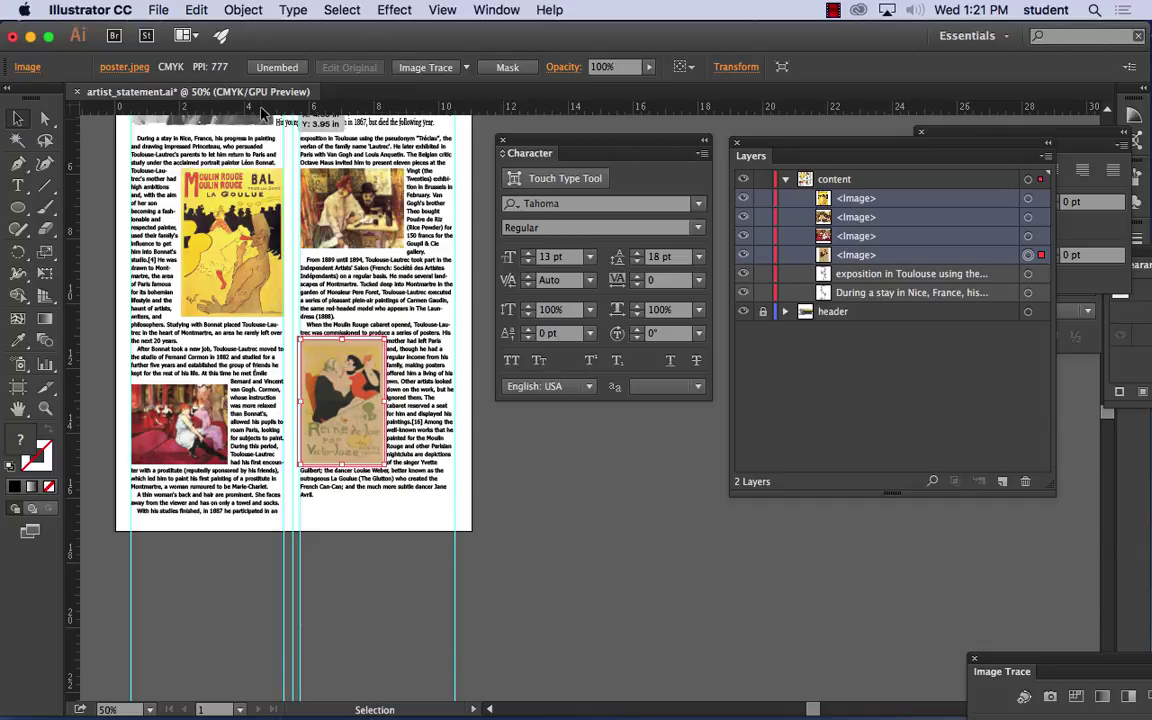
drag(239, 104, 255, 470)
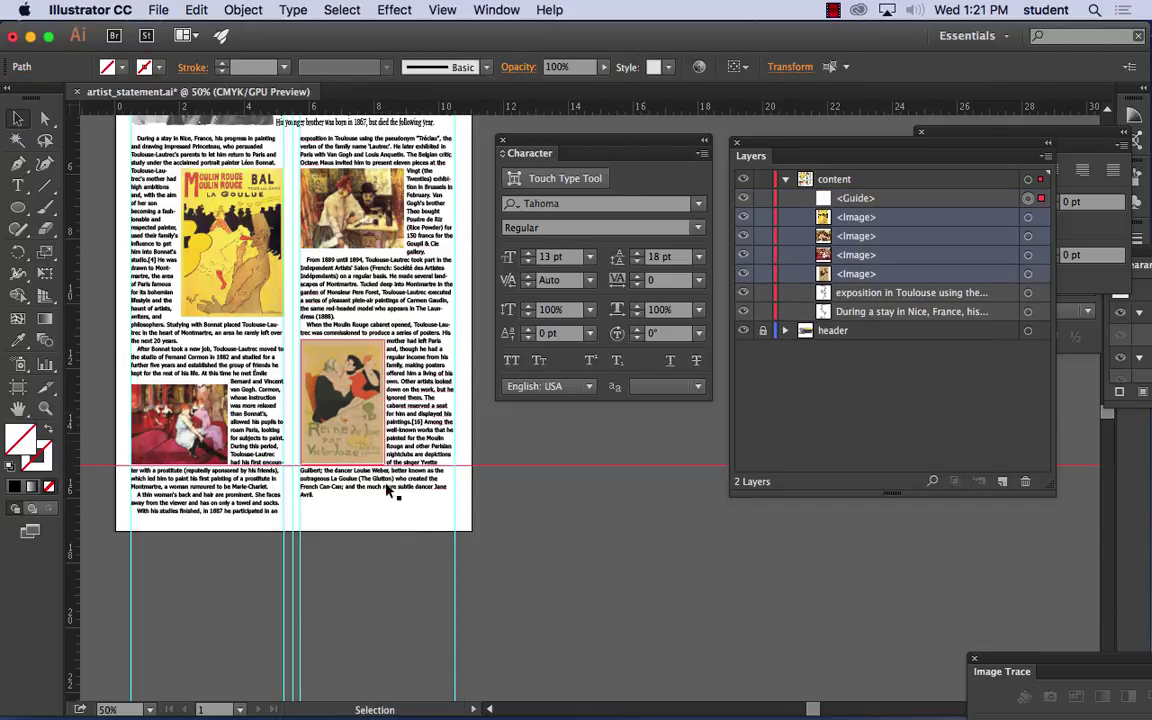
Step: Nudge the Reine de Joie poster image slightly down toward the horizontal guide in the second text column
key(super+equal)
key(super+equal)
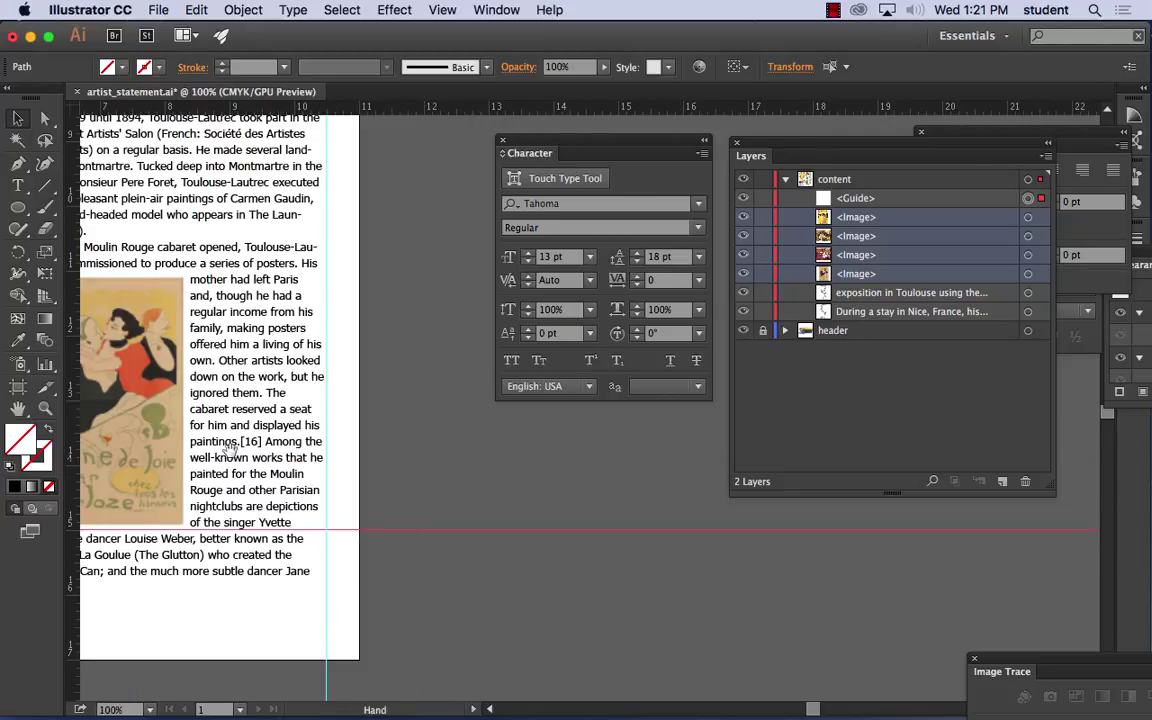
drag(229, 449, 540, 355)
click(392, 355)
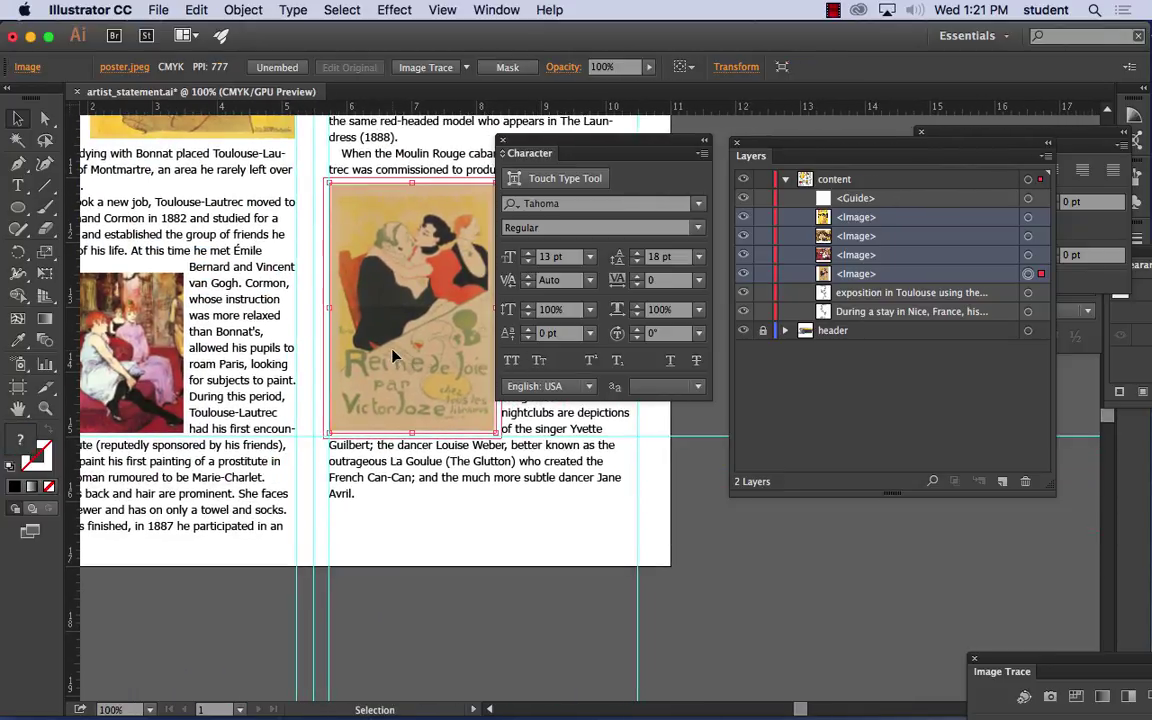
key(Down)
key(Down)
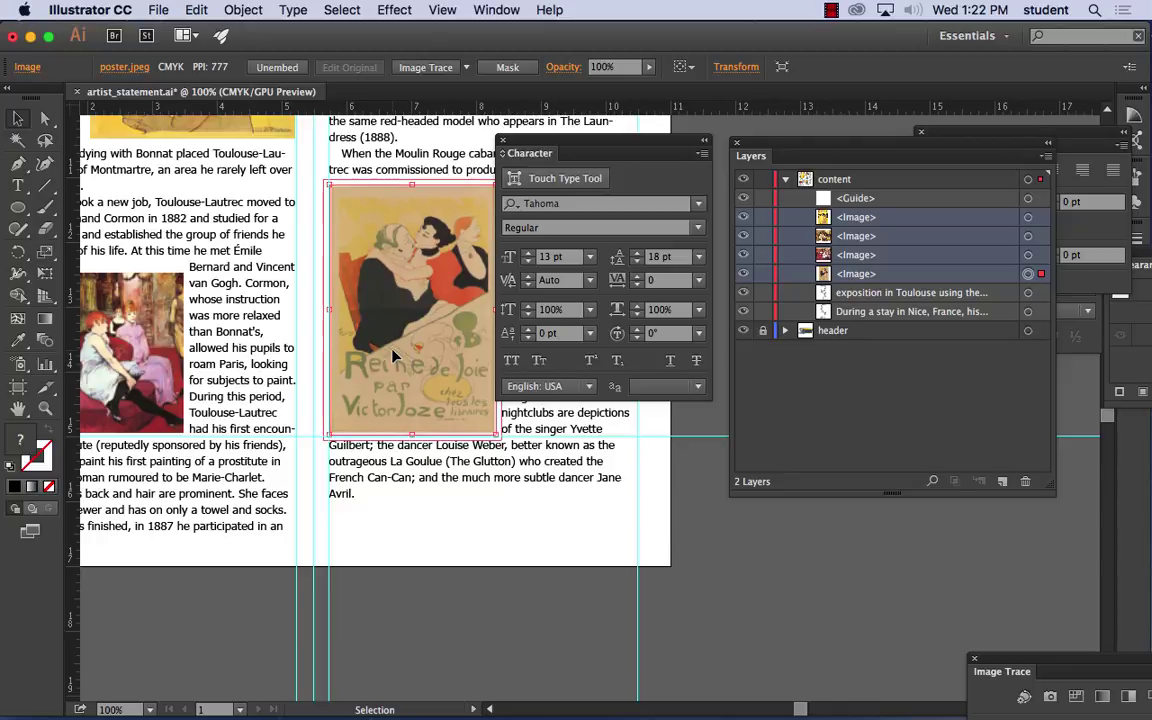
click(740, 580)
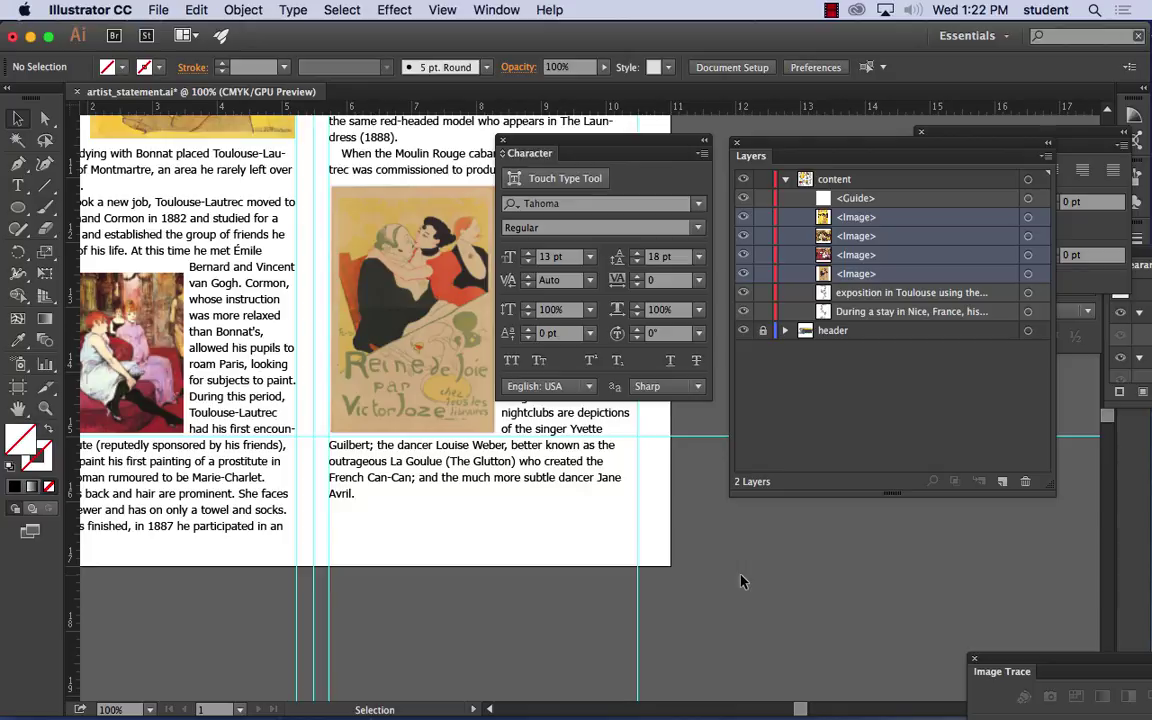
Step: Try rotating the Reine de Joie poster image counterclockwise about its centre within the wrapped text, and undo the rotation
click(416, 252)
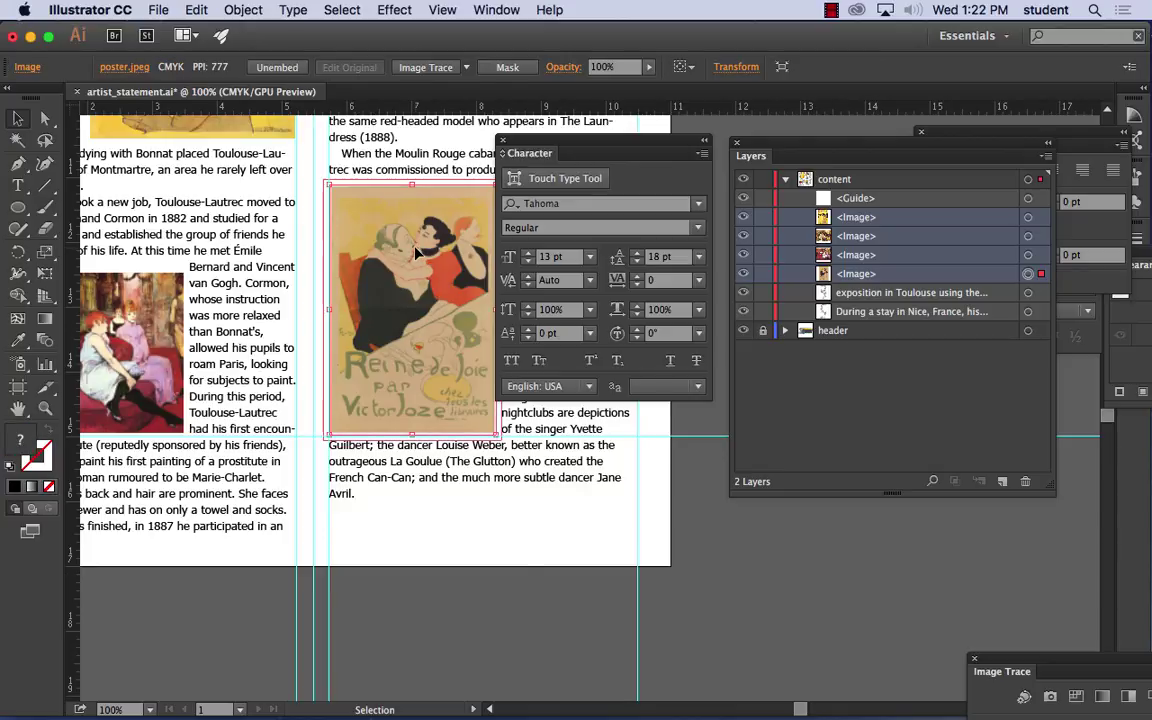
drag(545, 153, 716, 228)
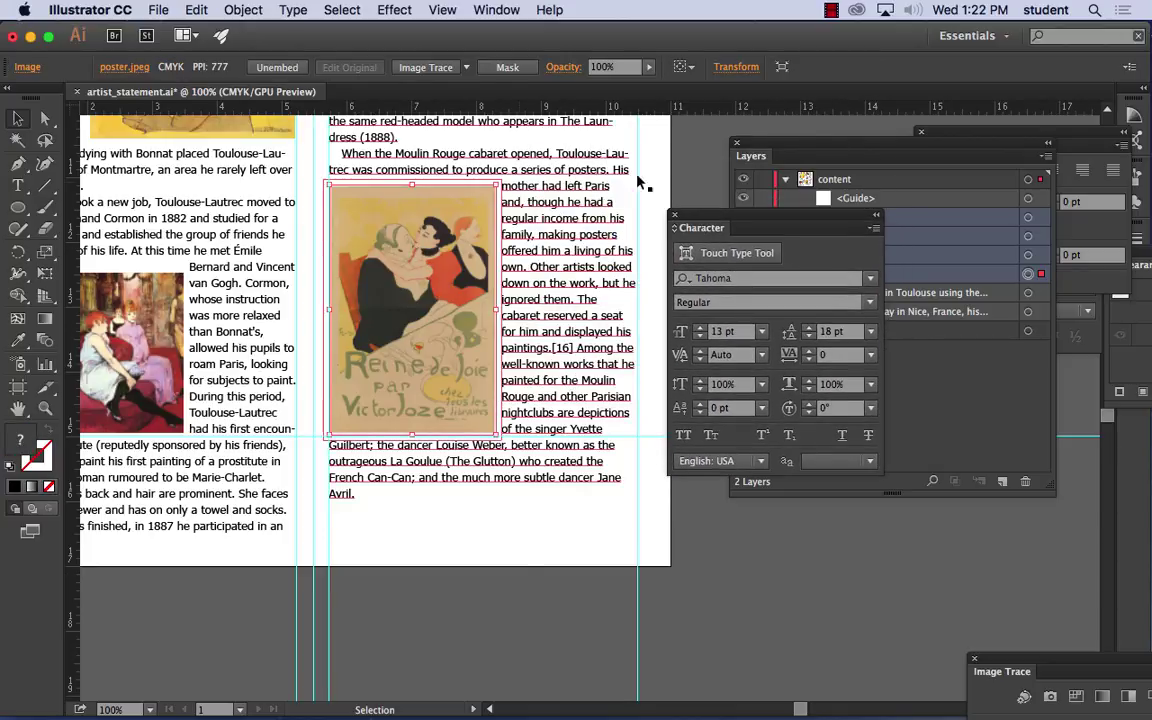
scroll(520, 230, up, 2)
key(r)
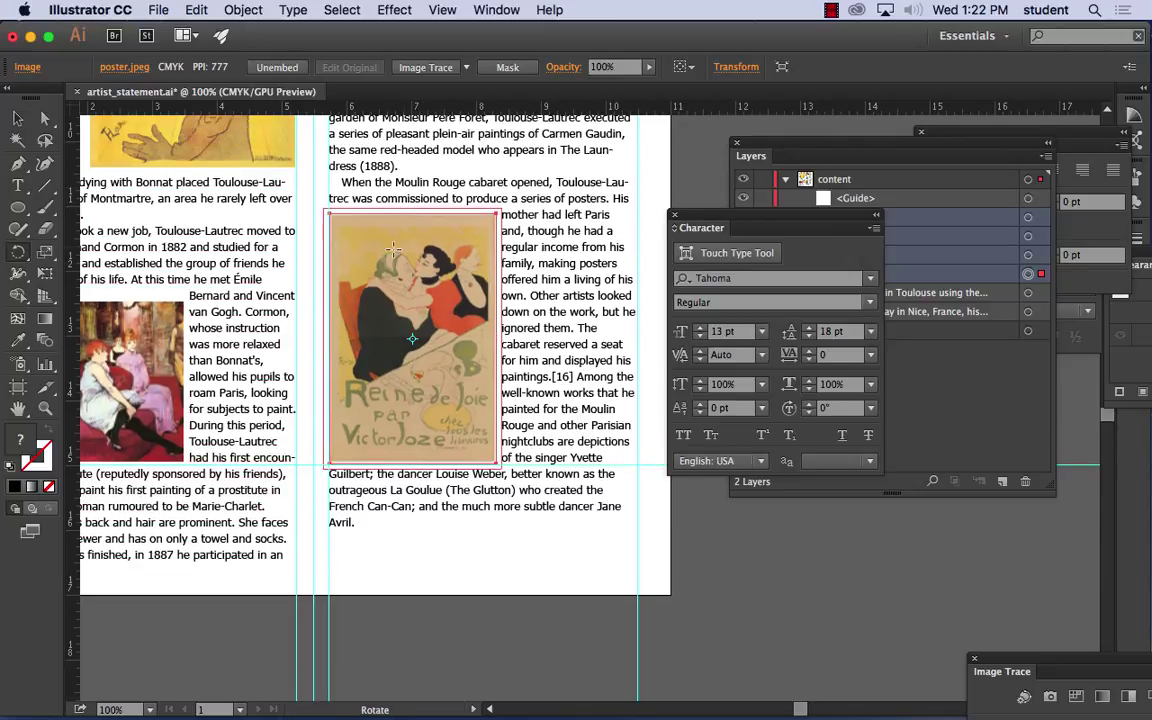
drag(424, 231, 390, 235)
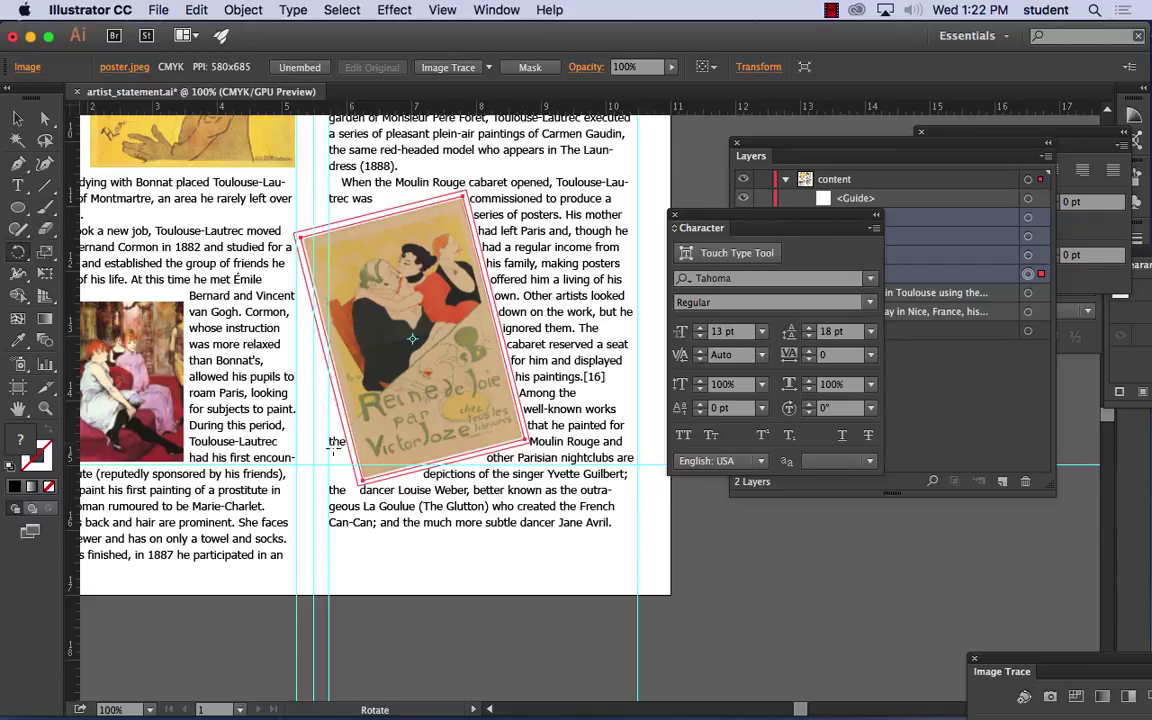
key(v)
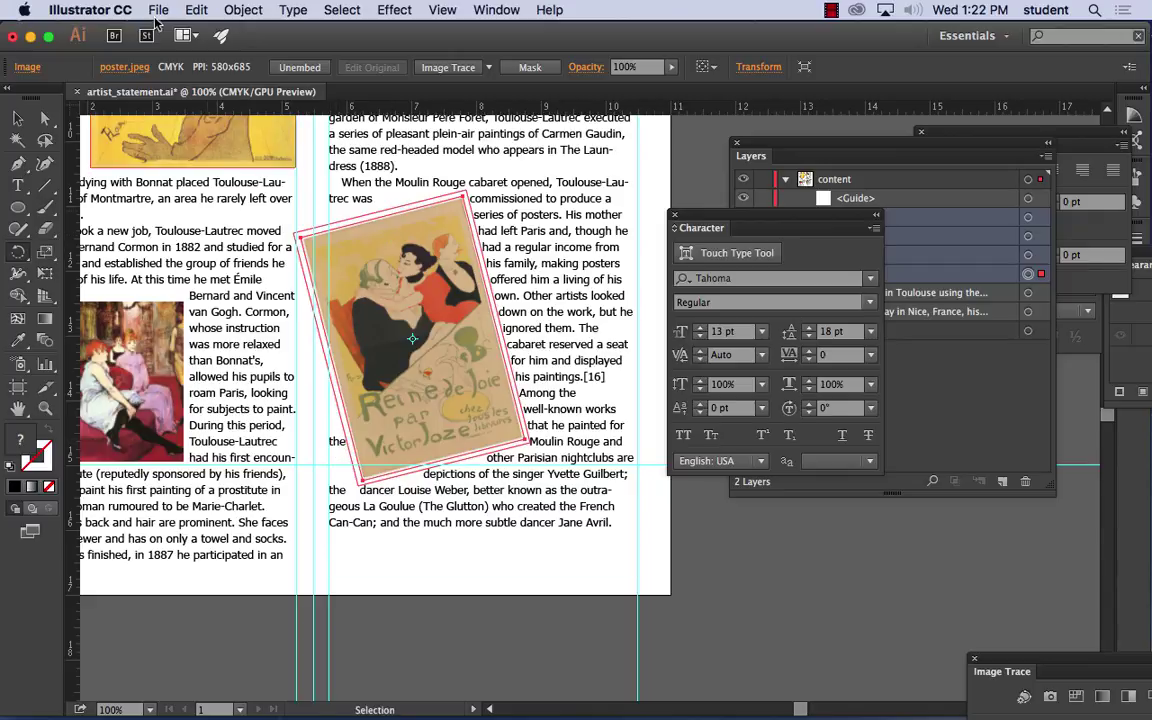
click(196, 9)
click(198, 33)
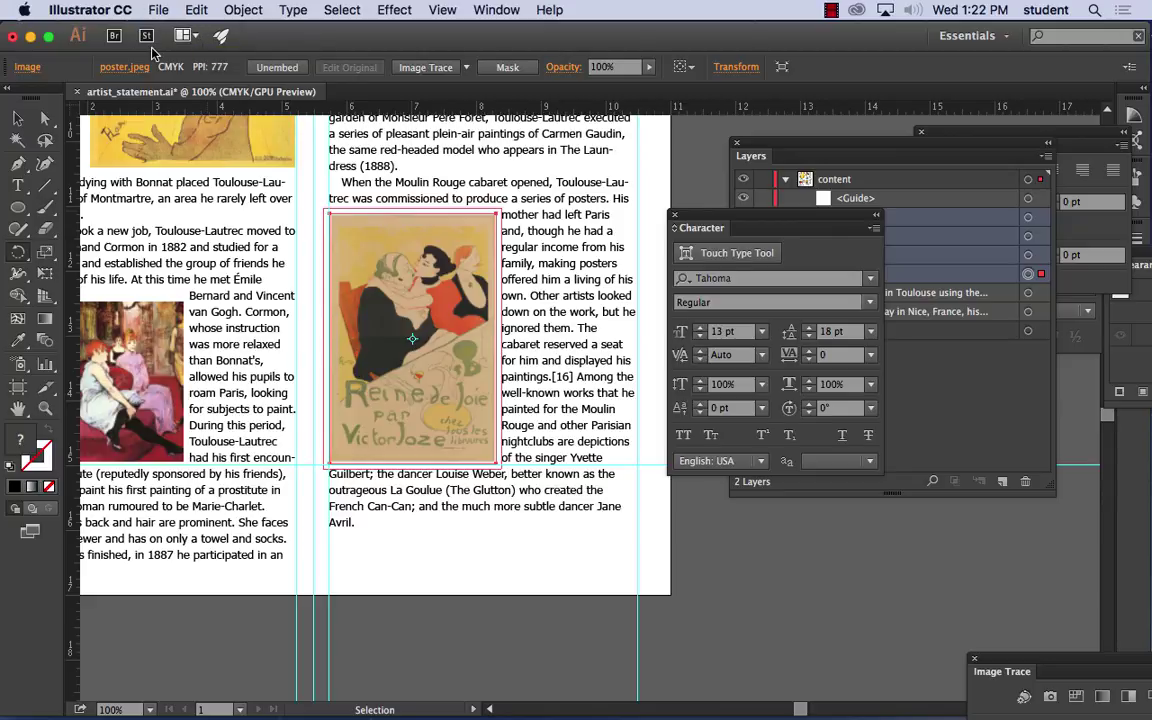
click(18, 118)
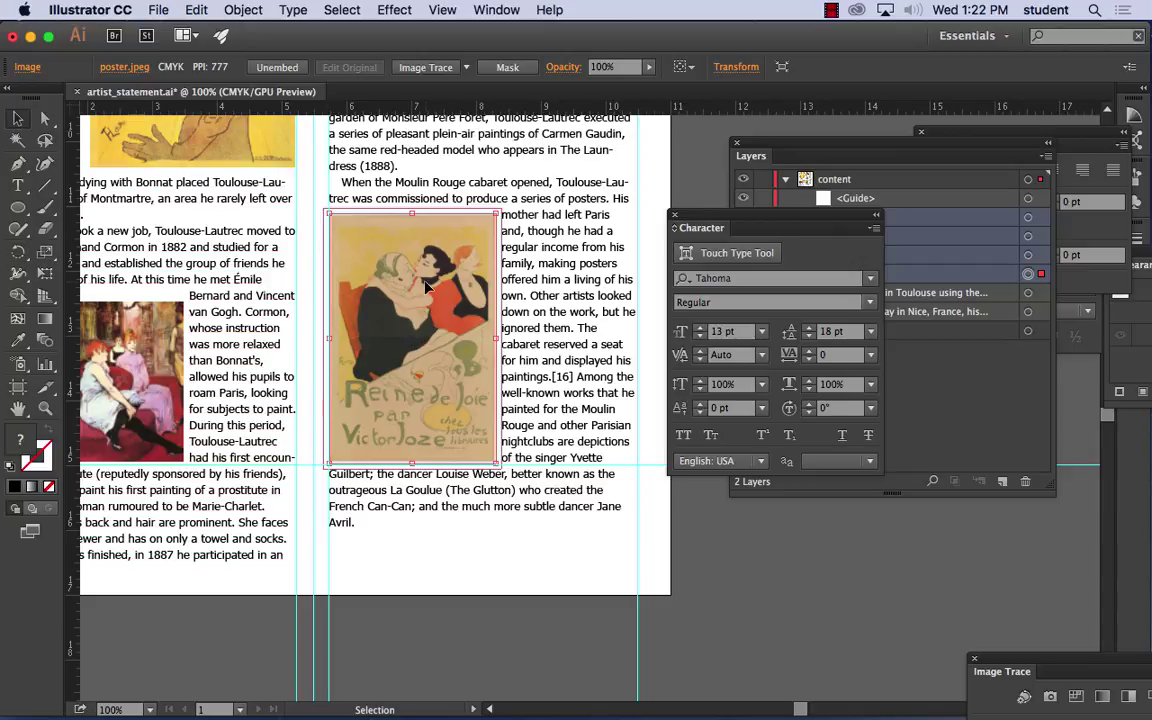
Step: Try enlarging the Reine de Joie poster image to most of the second column's width, centred between the column guides
drag(330, 468, 655, 127)
drag(478, 260, 518, 288)
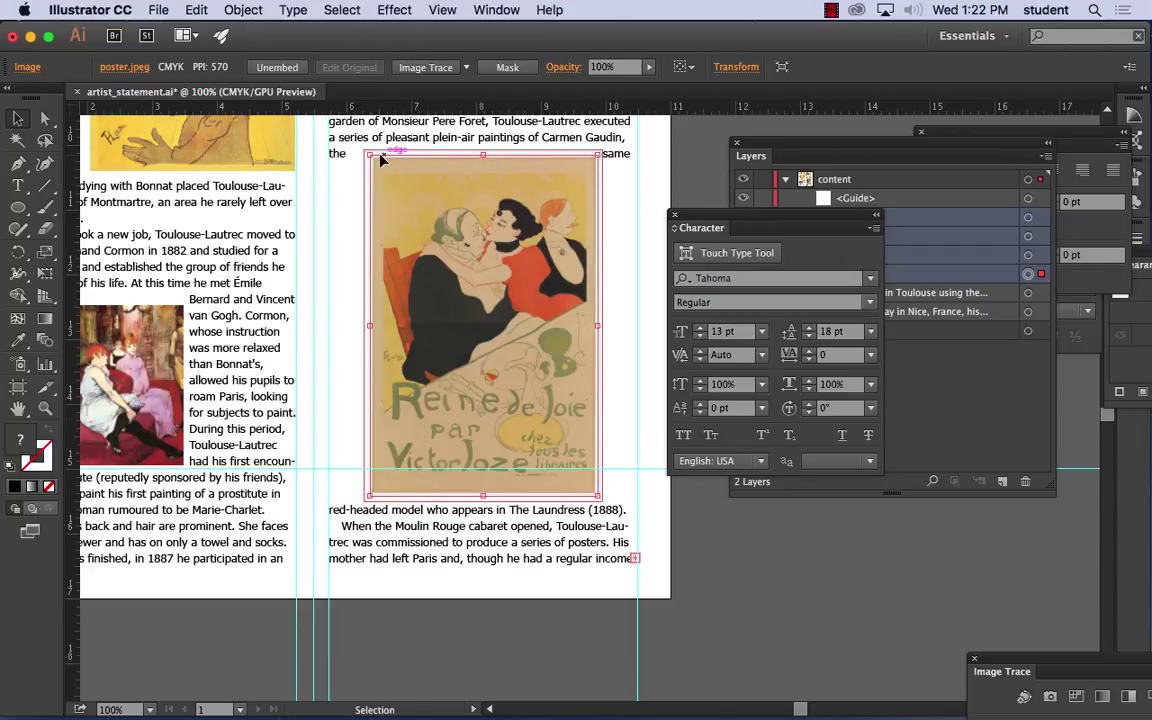
click(478, 553)
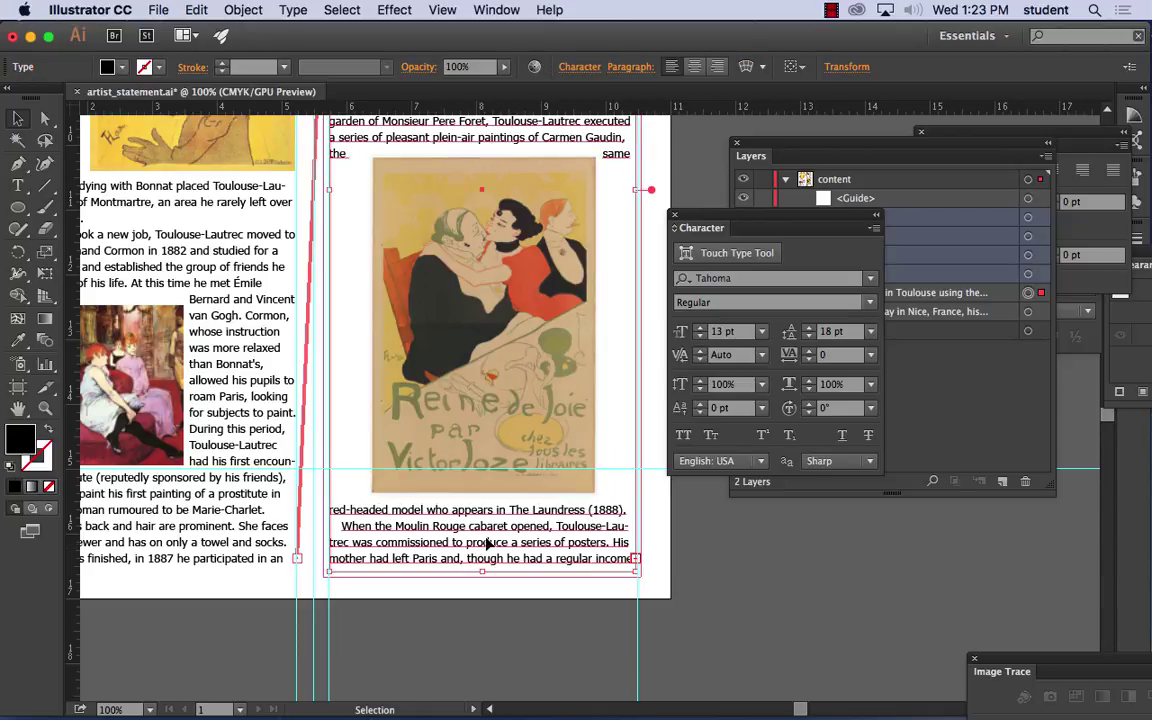
Step: Scale the Reine de Joie poster down to about half the column width and align it with the column's left guide, just above the horizontal guide
click(473, 437)
drag(597, 155, 507, 296)
drag(428, 389, 395, 336)
drag(464, 465, 494, 506)
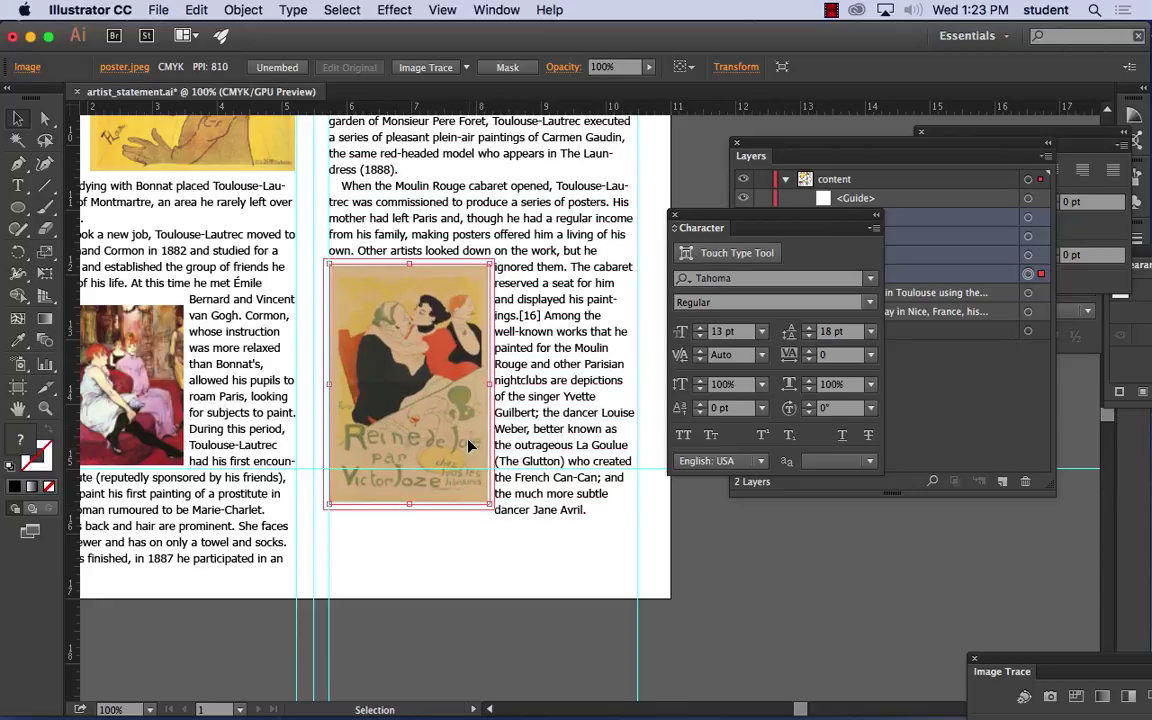
drag(440, 420, 444, 381)
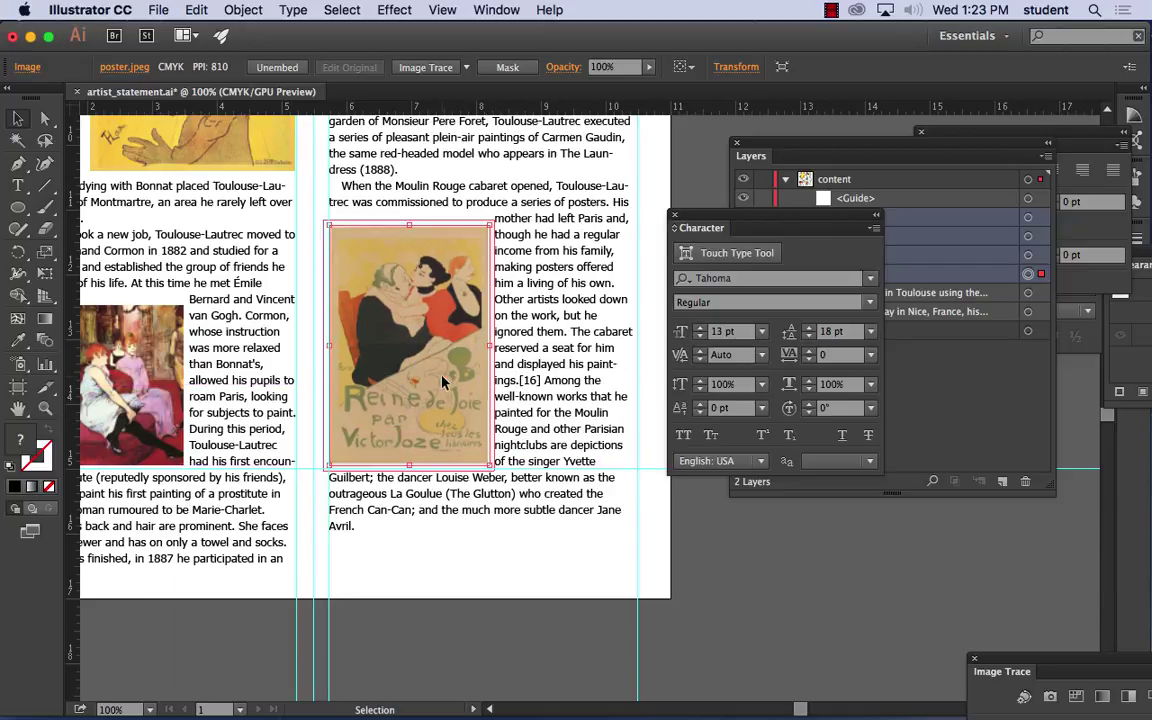
click(524, 552)
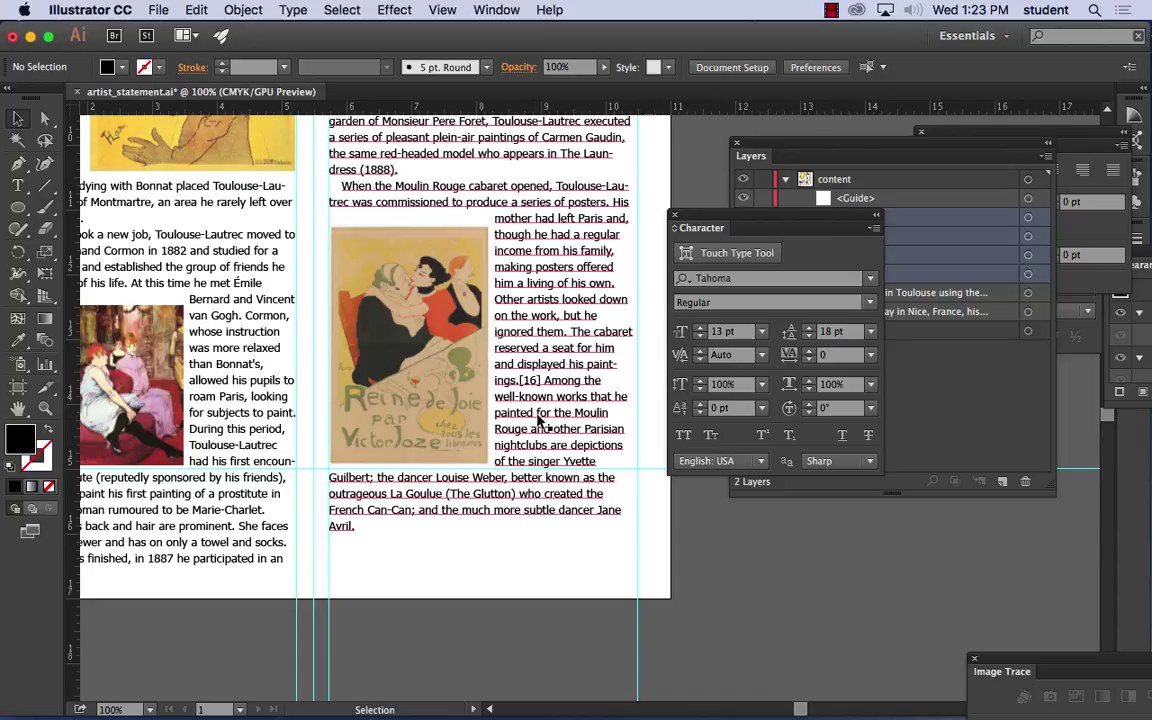
Step: Try converting the second column's area type to point type, and undo the type conversion
click(537, 341)
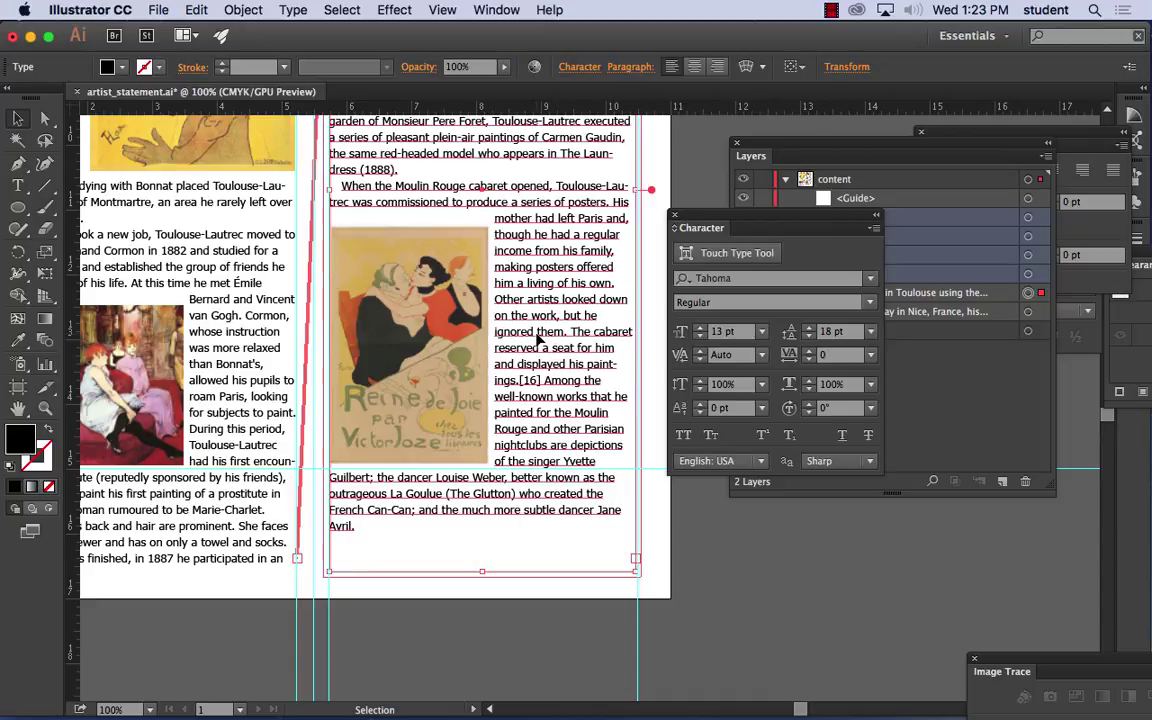
scroll(537, 341, up, 5)
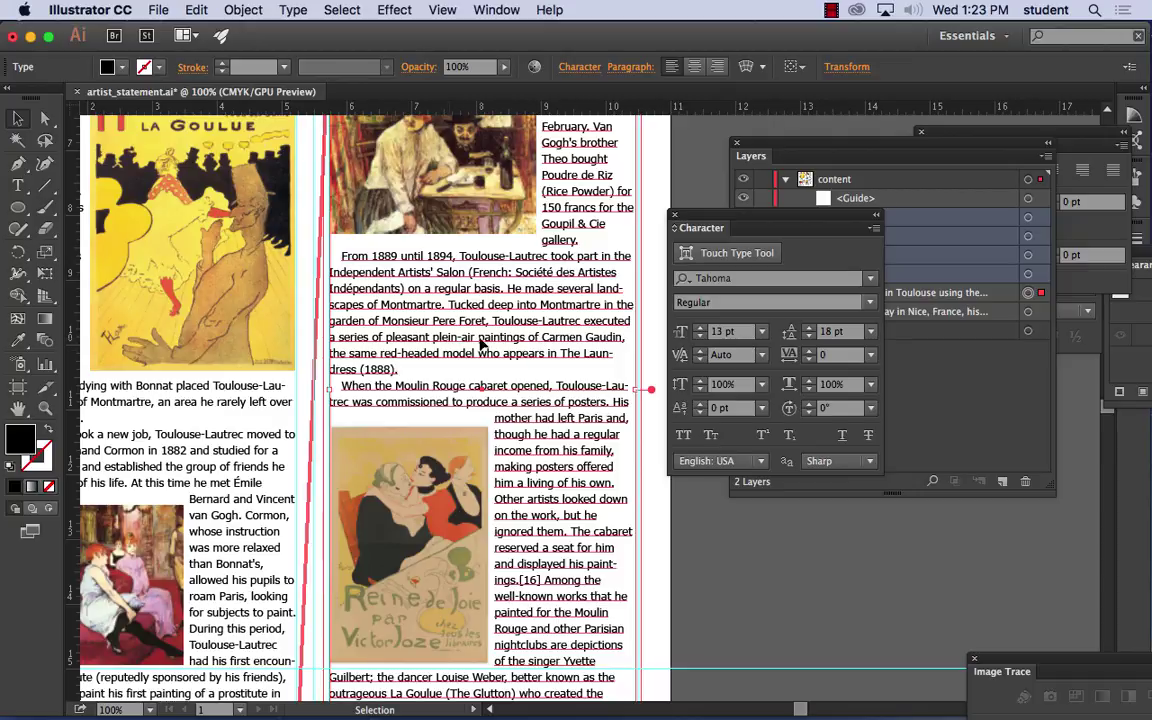
click(652, 393)
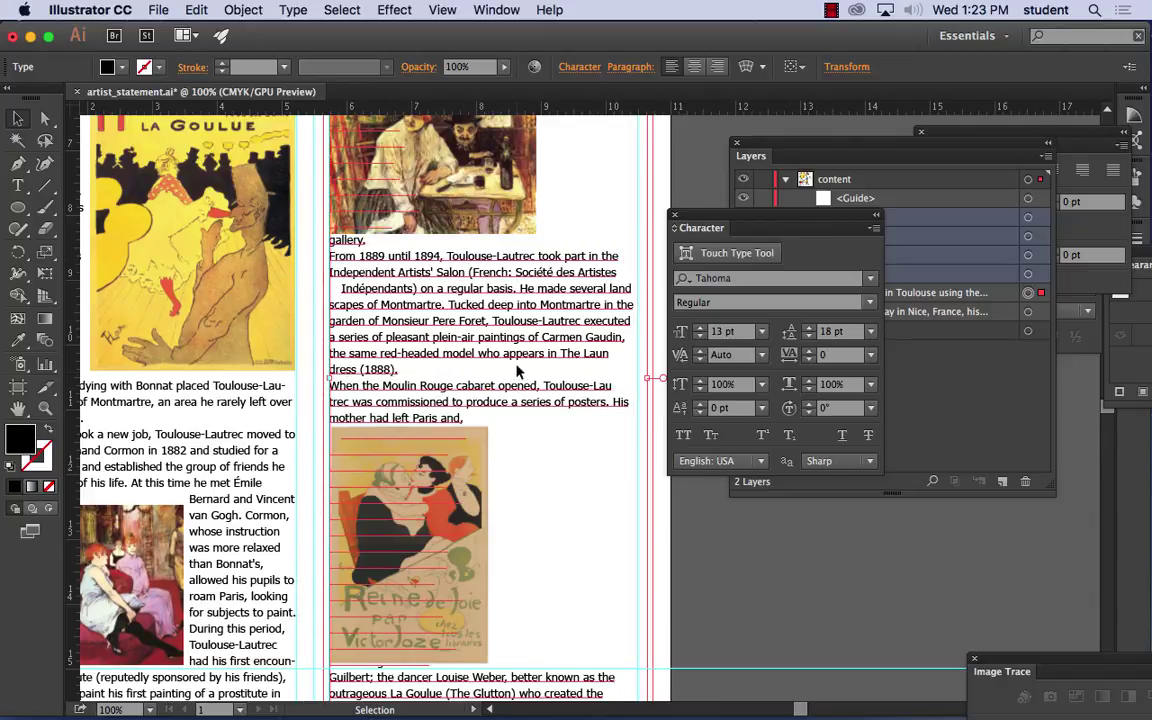
scroll(519, 360, down, 5)
scroll(519, 360, down, 8)
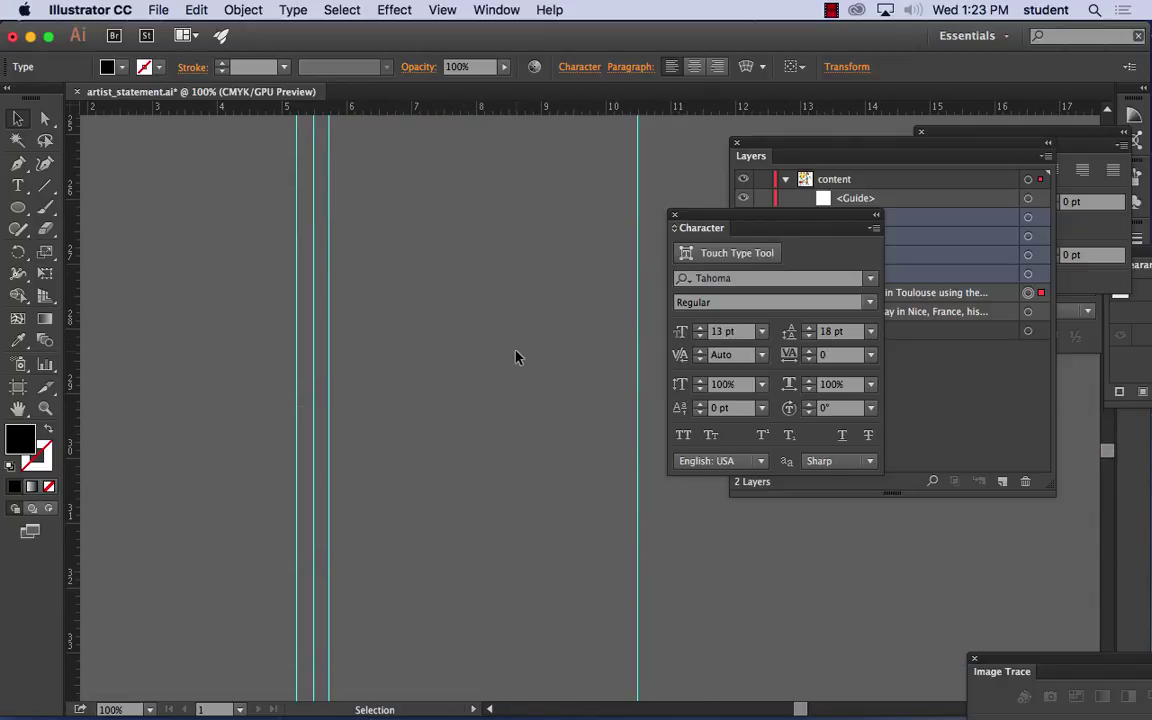
scroll(511, 351, up, 10)
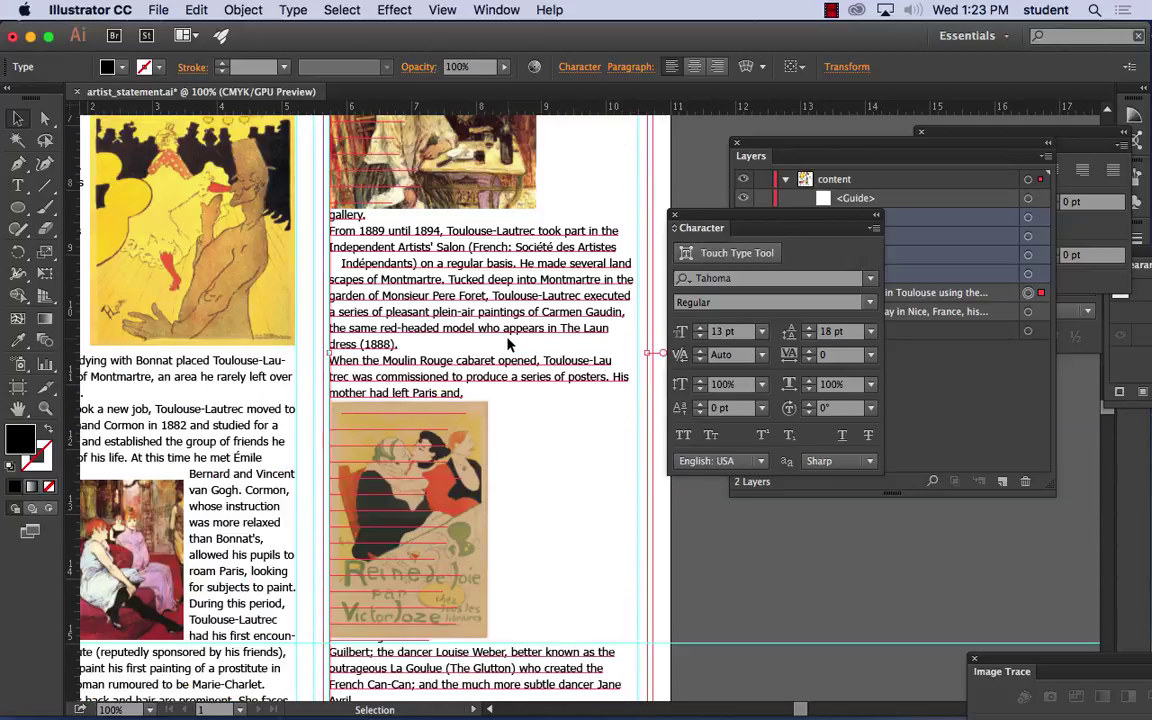
click(196, 10)
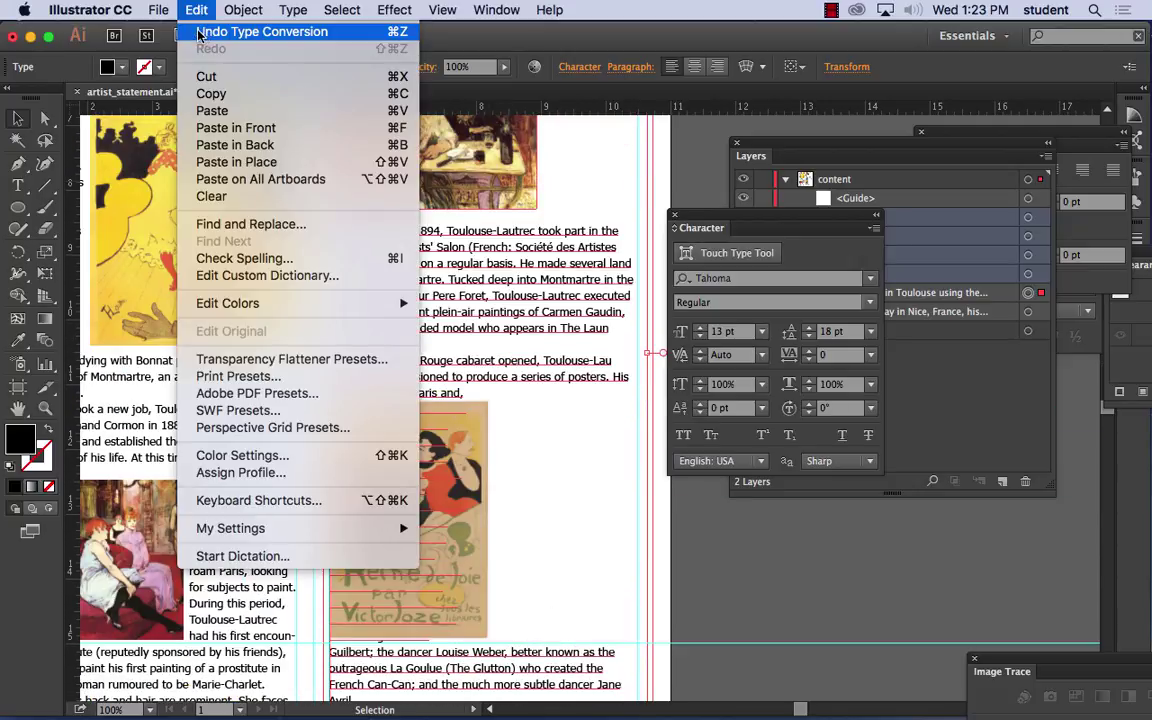
click(198, 35)
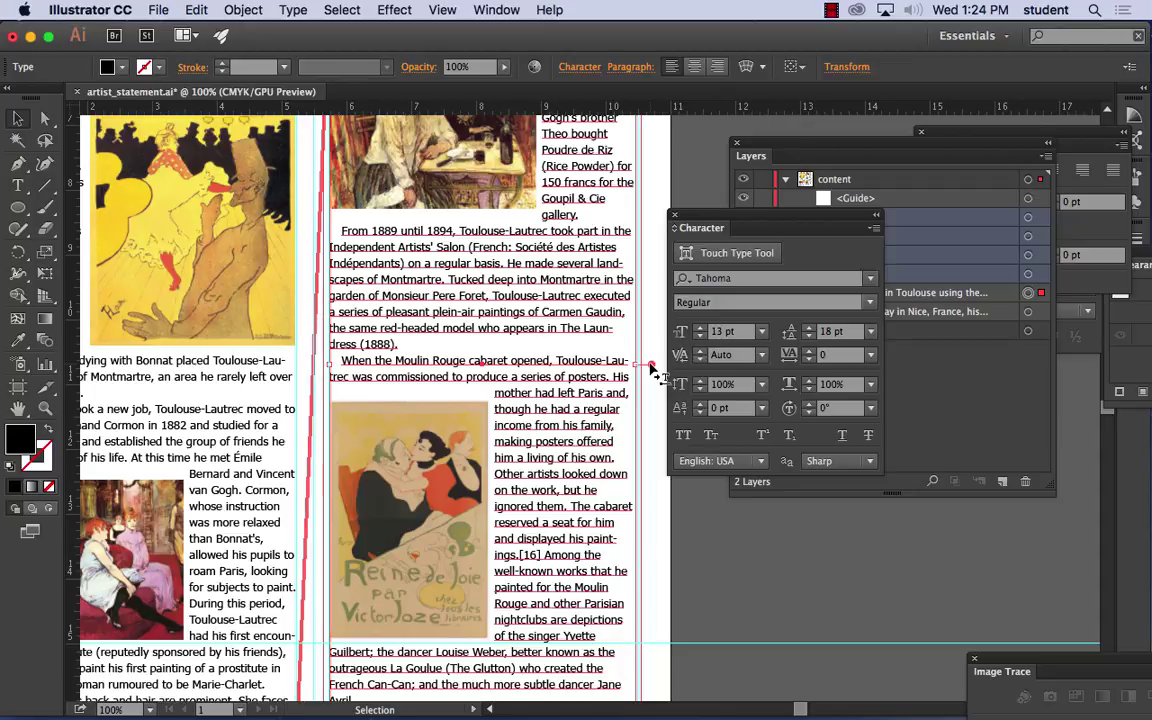
Step: Examine the whole page layout and the opening paragraph of the first text column
key(super+minus)
key(super+minus)
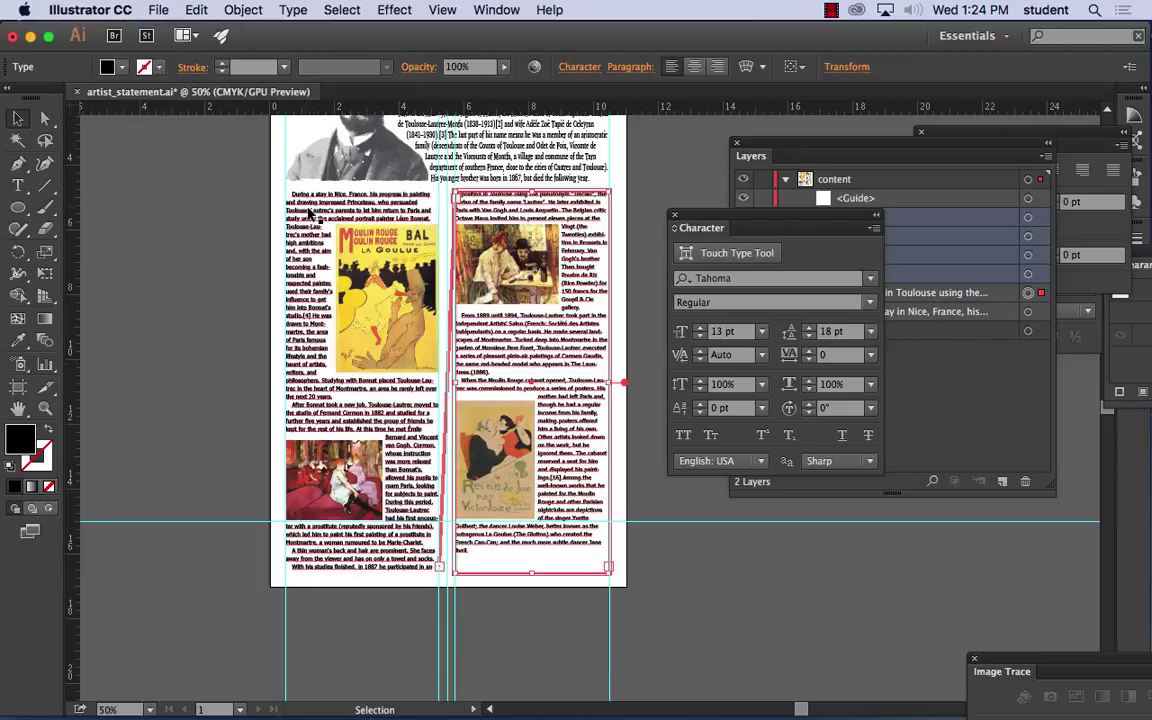
key(space)
drag(310, 203, 211, 282)
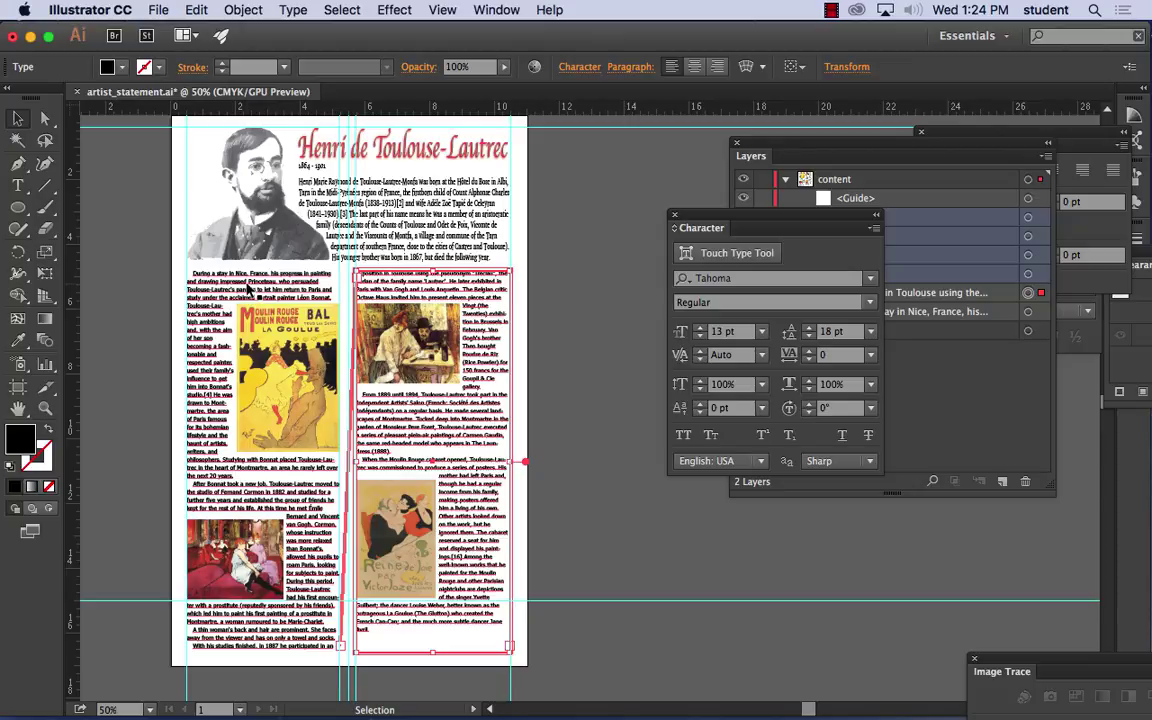
key(super+plus)
key(space)
drag(164, 226, 377, 289)
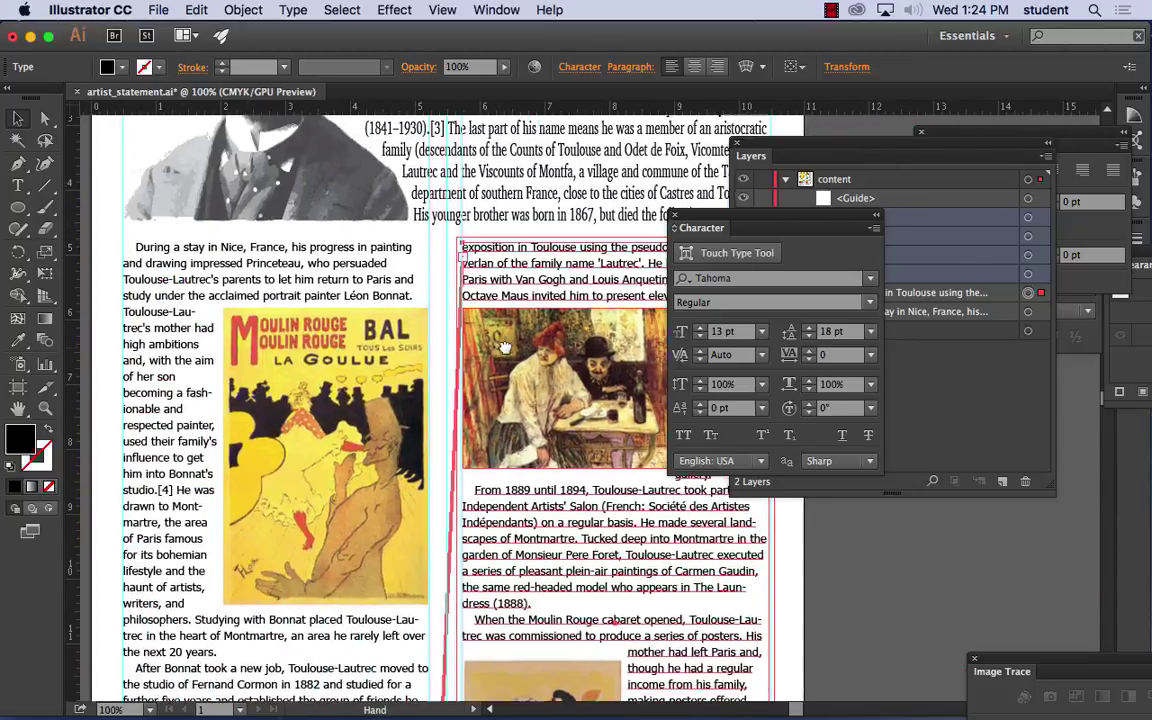
drag(222, 257, 326, 290)
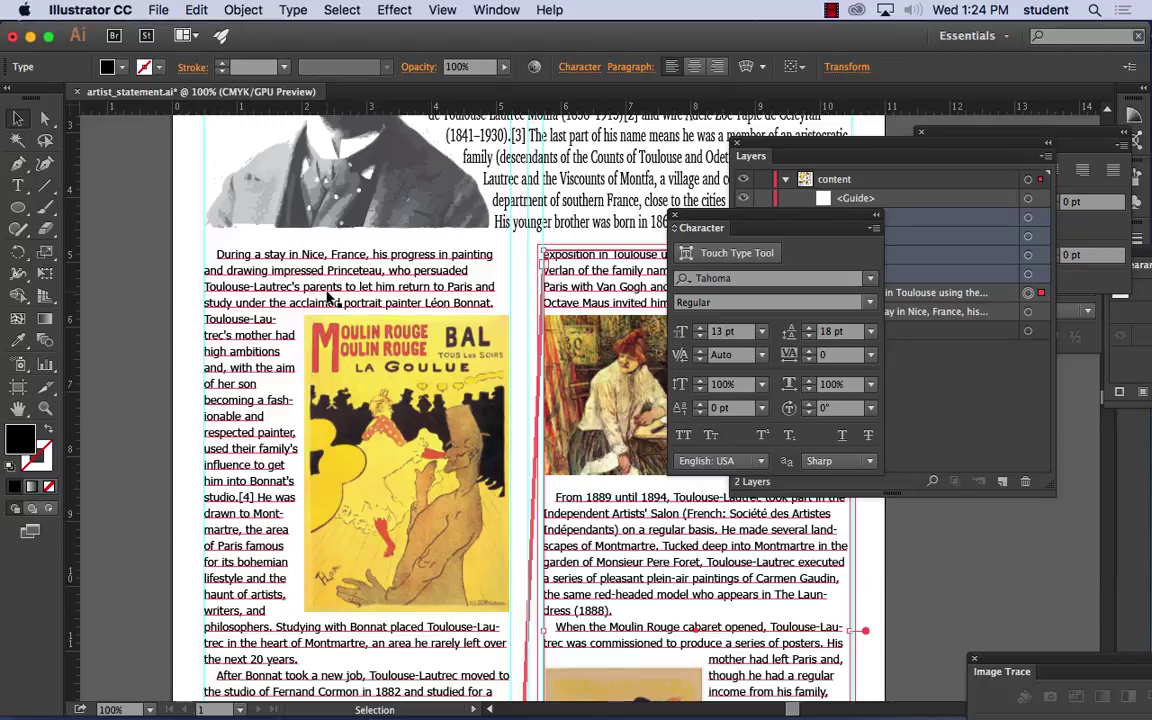
double_click(220, 255)
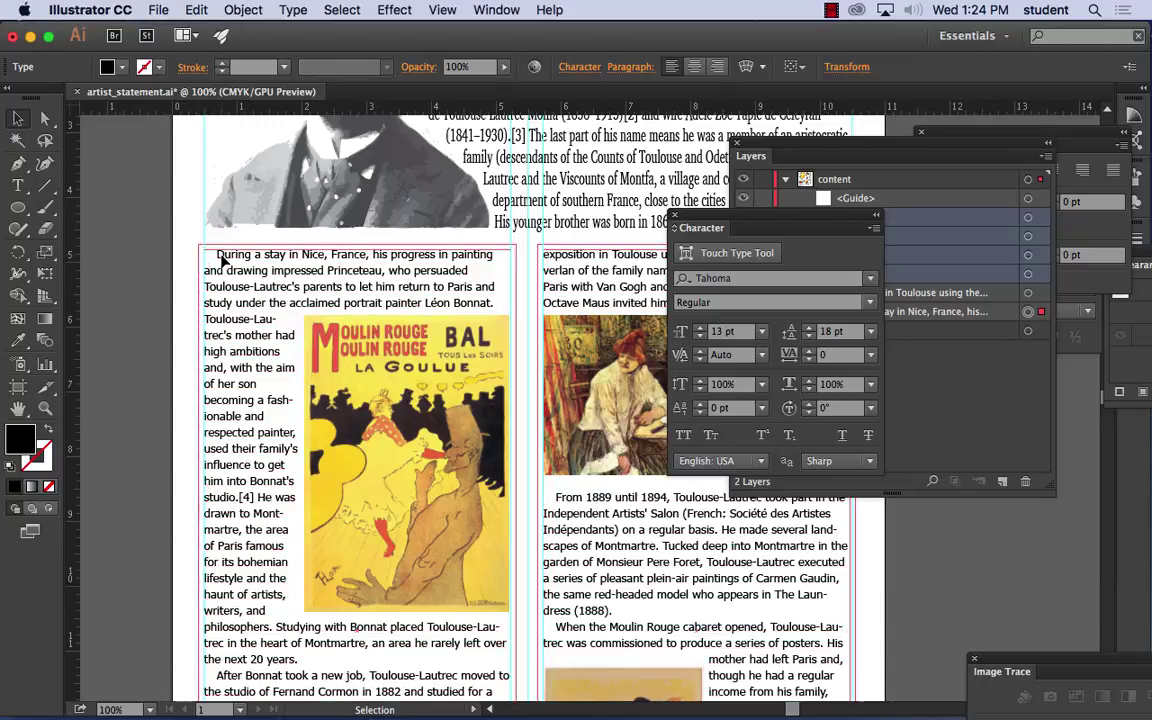
drag(226, 255, 217, 255)
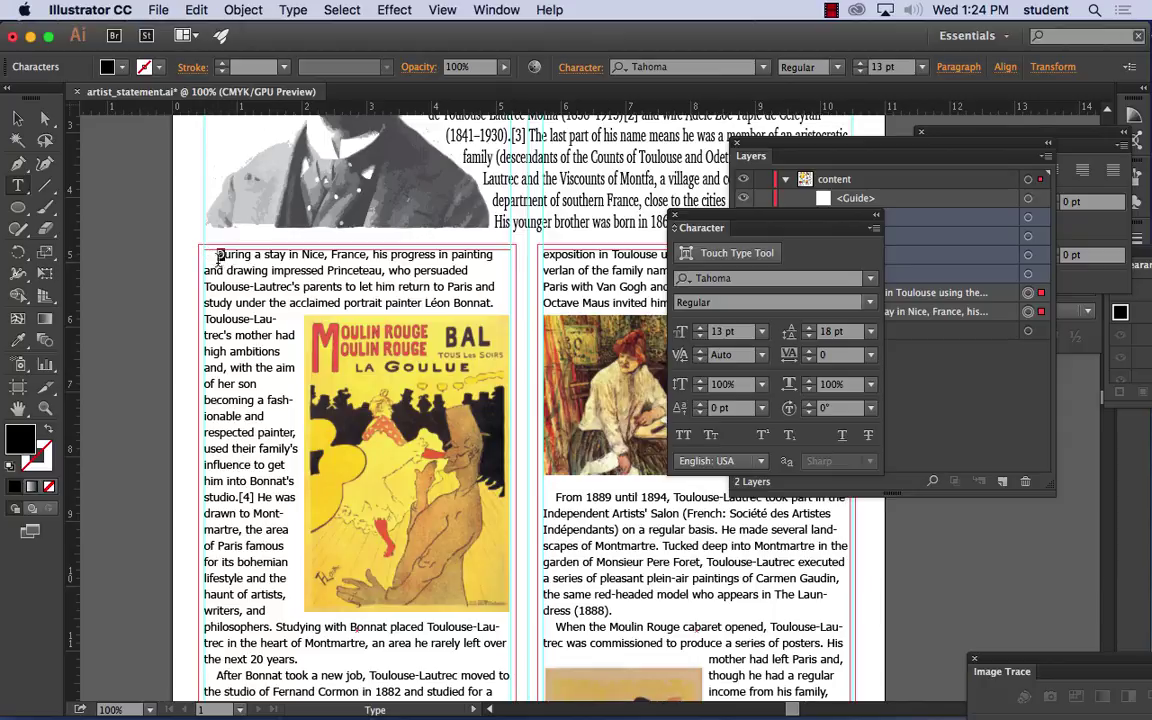
key(Escape)
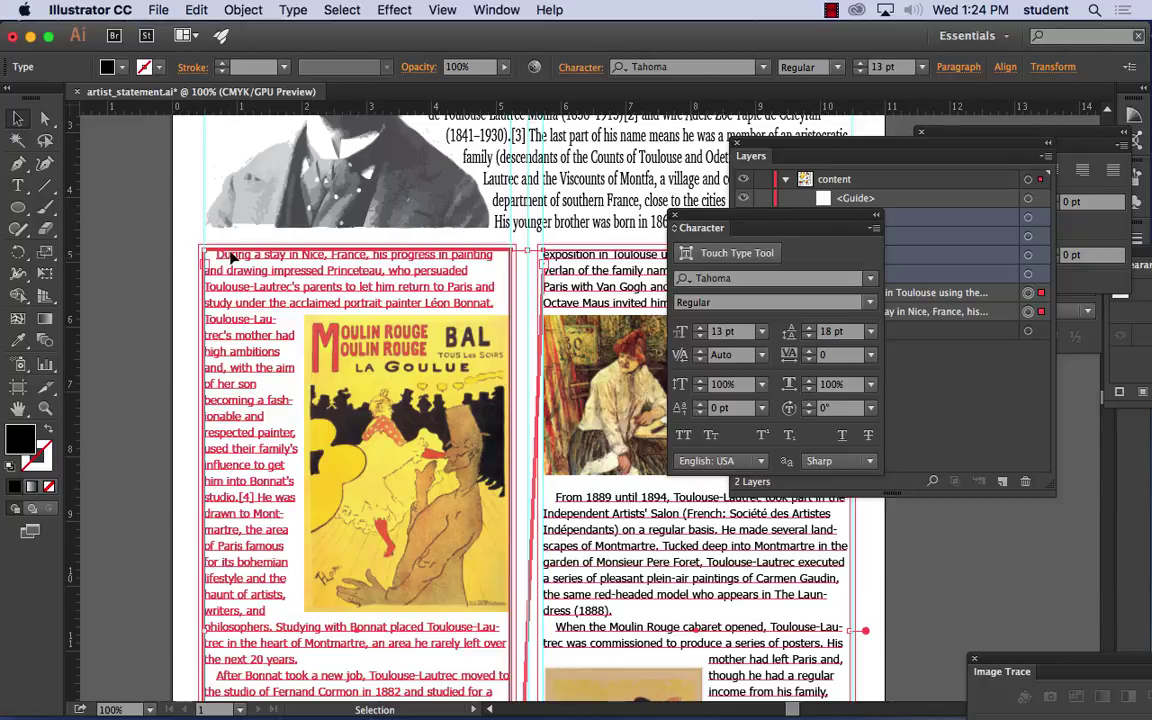
Step: Move the Character and Paragraph panels apart so both sets of options are readable, and deselect the text columns
drag(752, 217, 893, 377)
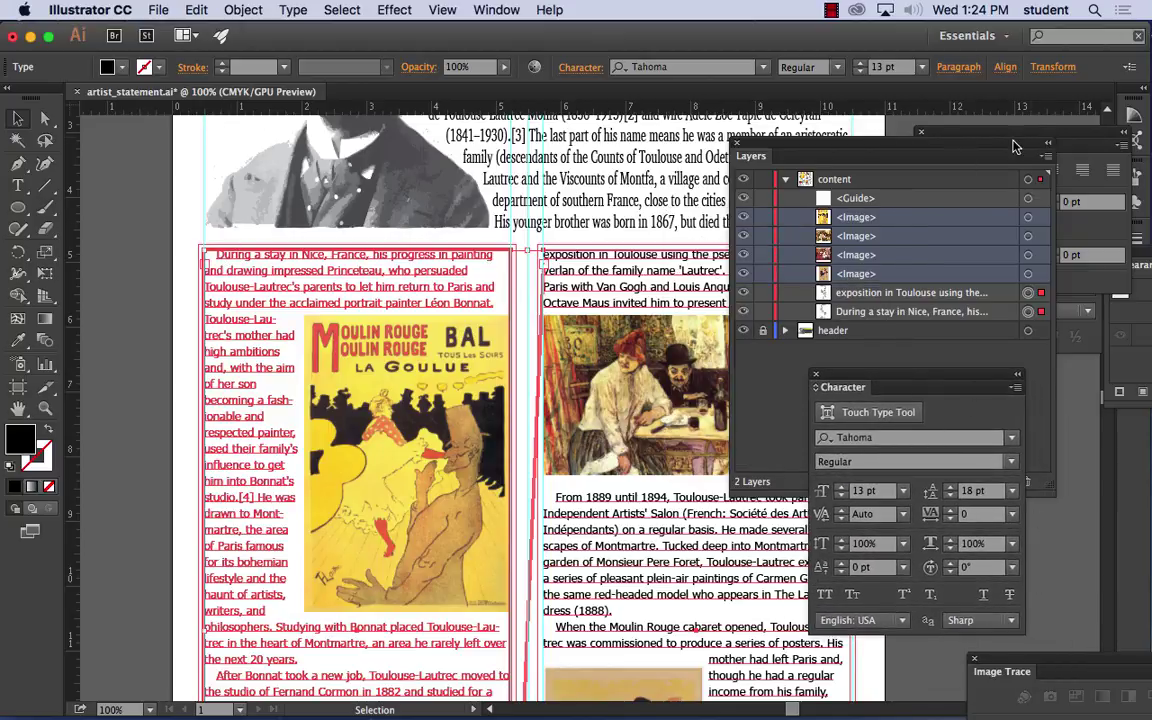
drag(930, 126, 640, 118)
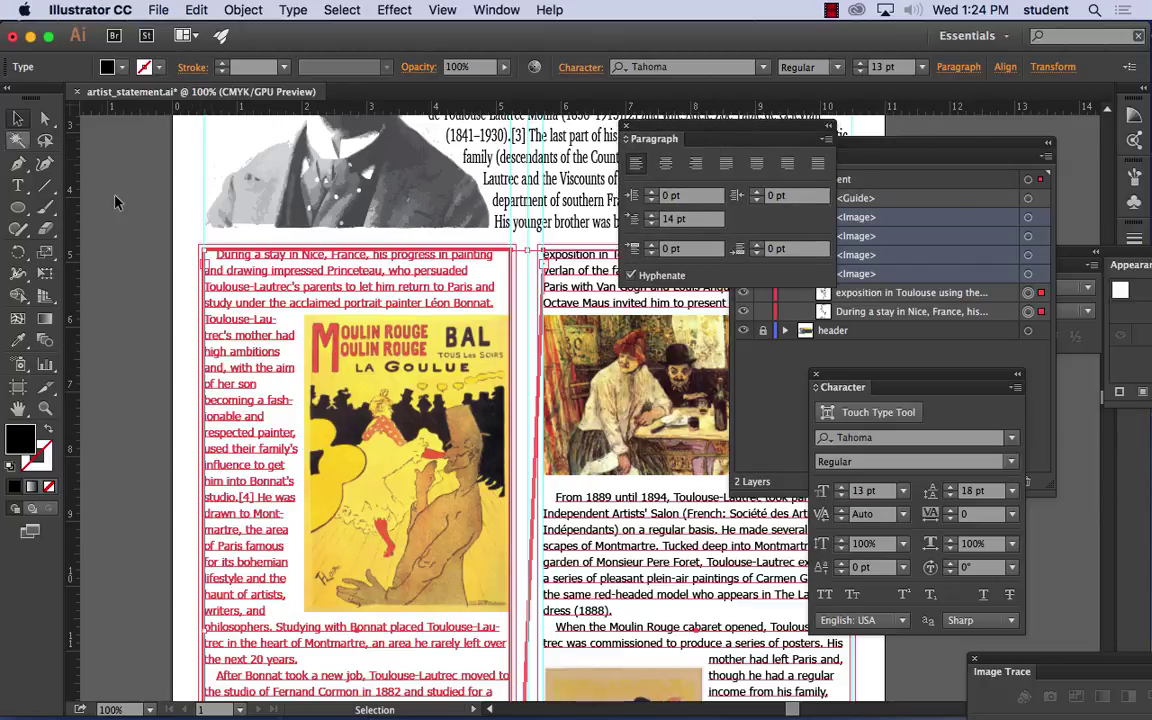
click(162, 236)
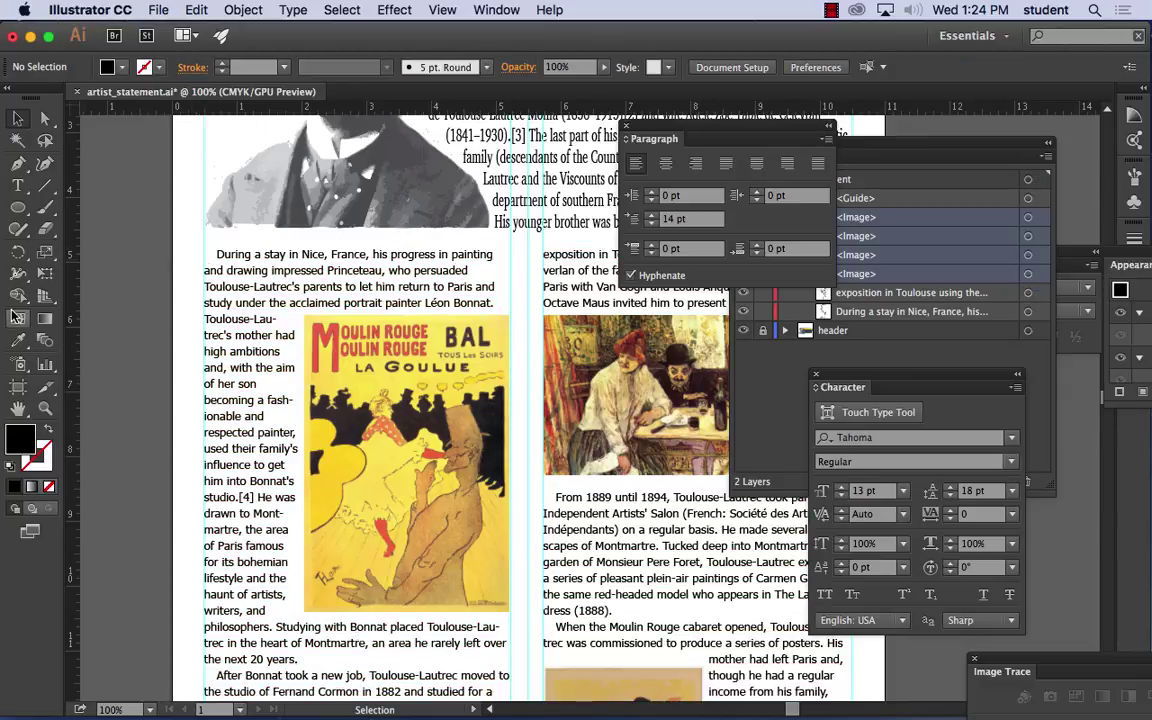
Step: Remove the first-line indent from the opening paragraph of the first text column by setting it to 0 pt
click(17, 187)
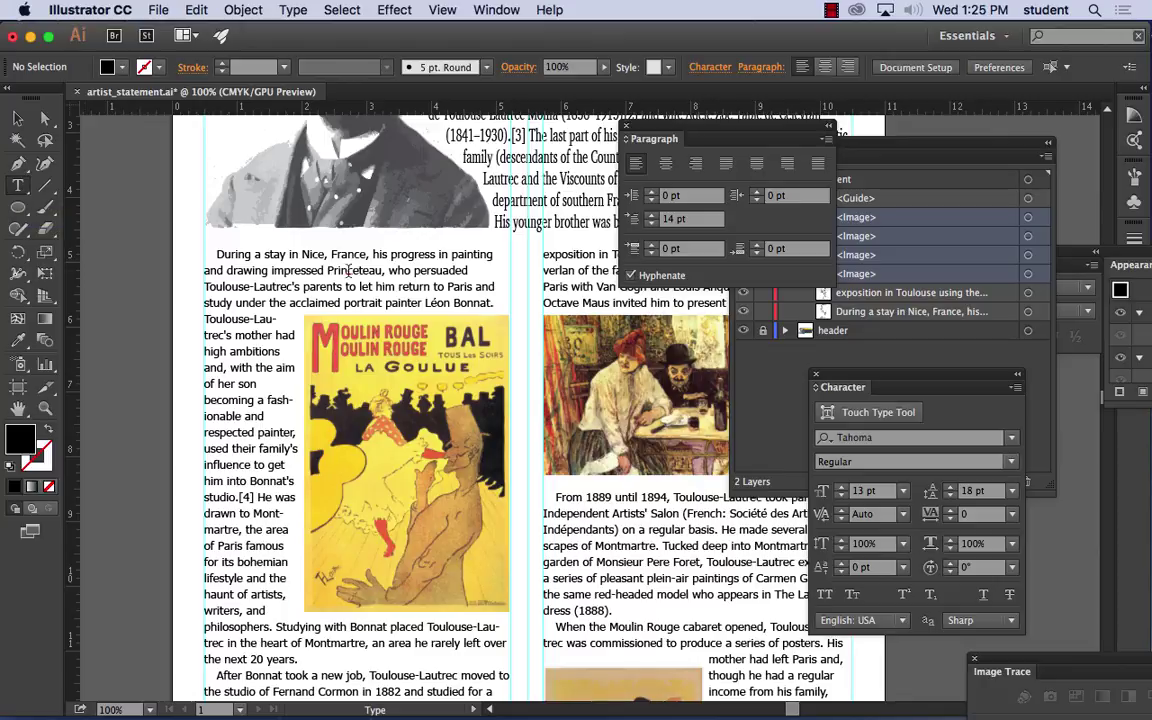
click(491, 253)
drag(491, 253, 216, 254)
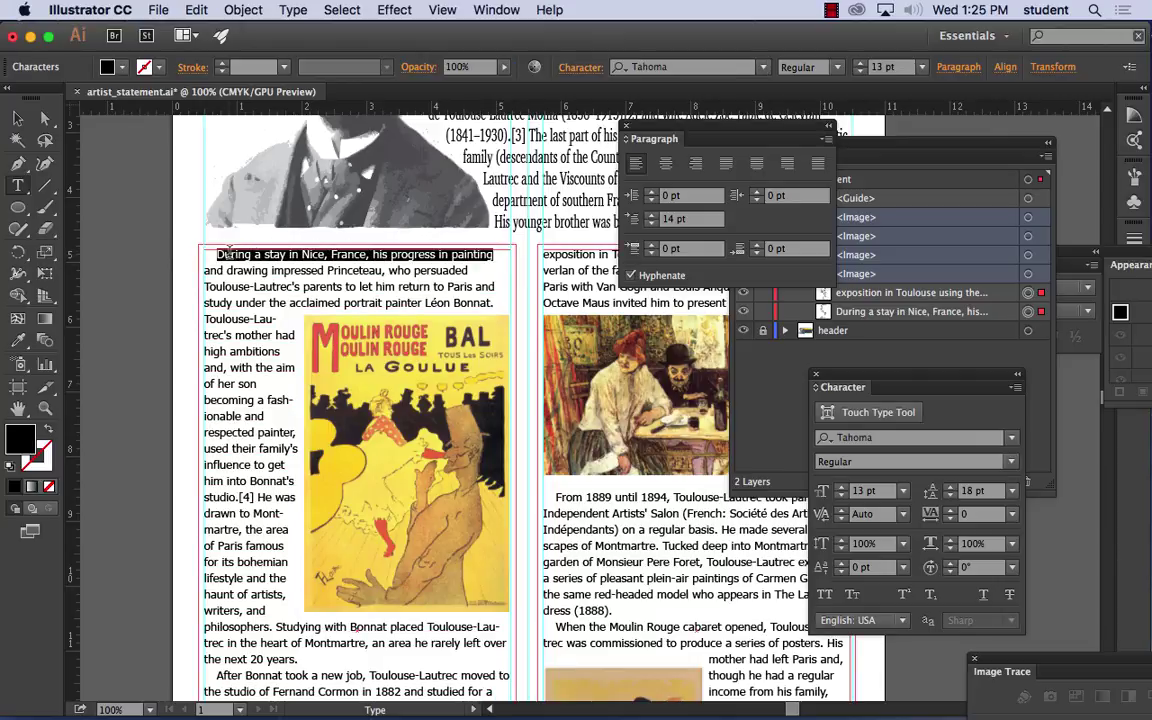
click(651, 223)
click(651, 223)
click(651, 223)
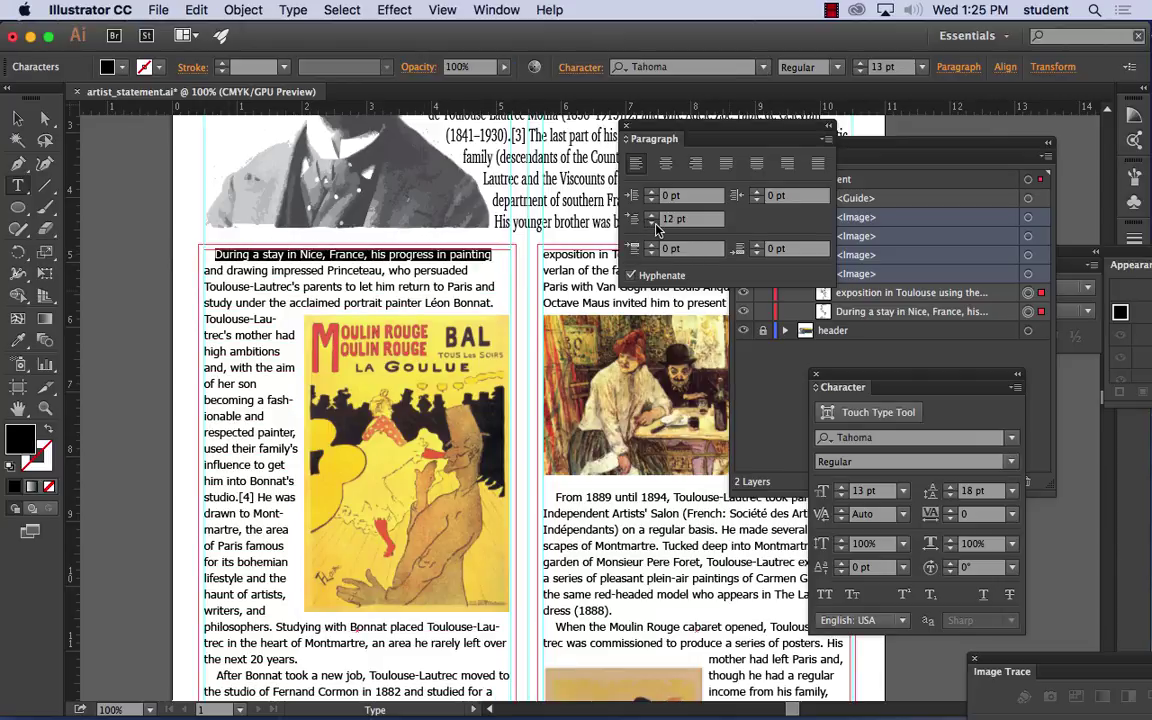
click(651, 223)
click(651, 223)
click(651, 223)
click(651, 223)
click(651, 223)
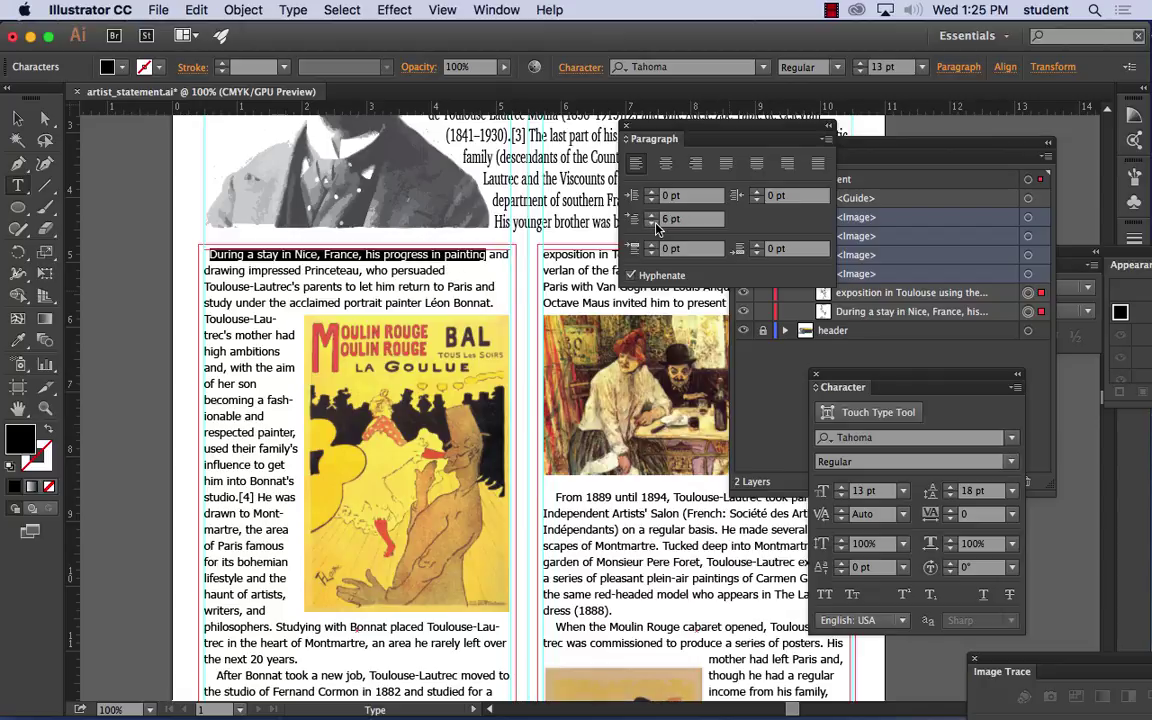
click(651, 223)
click(651, 223)
click(651, 223)
click(651, 223)
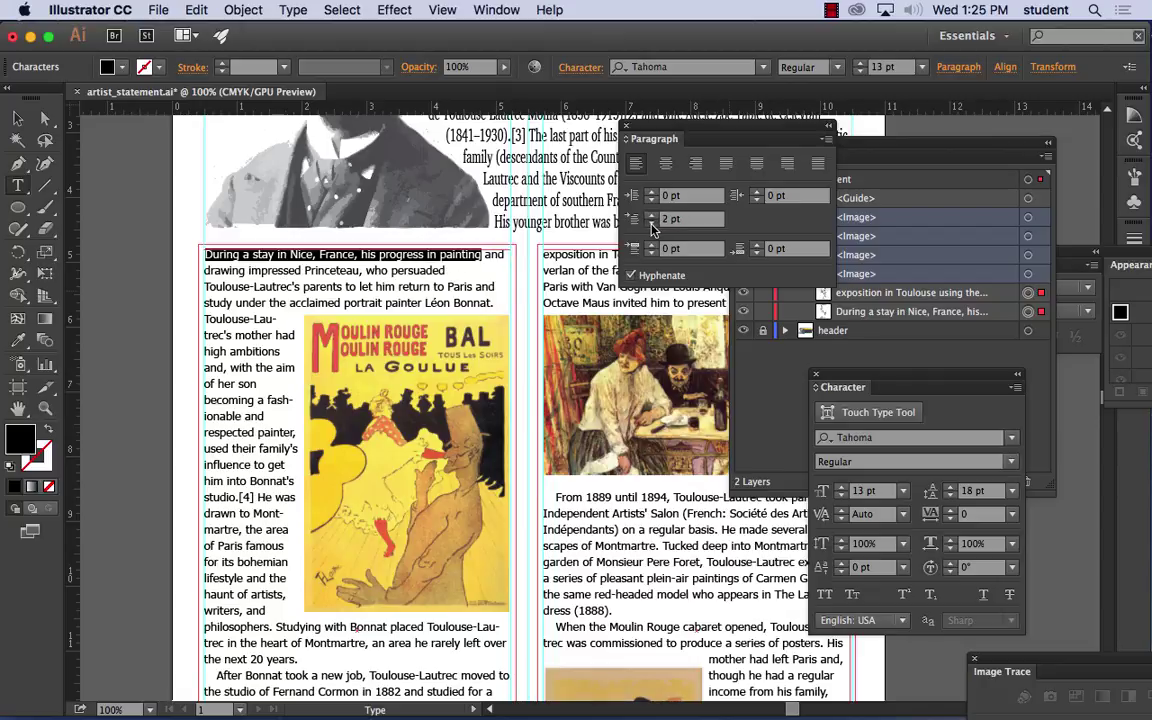
click(651, 225)
click(651, 225)
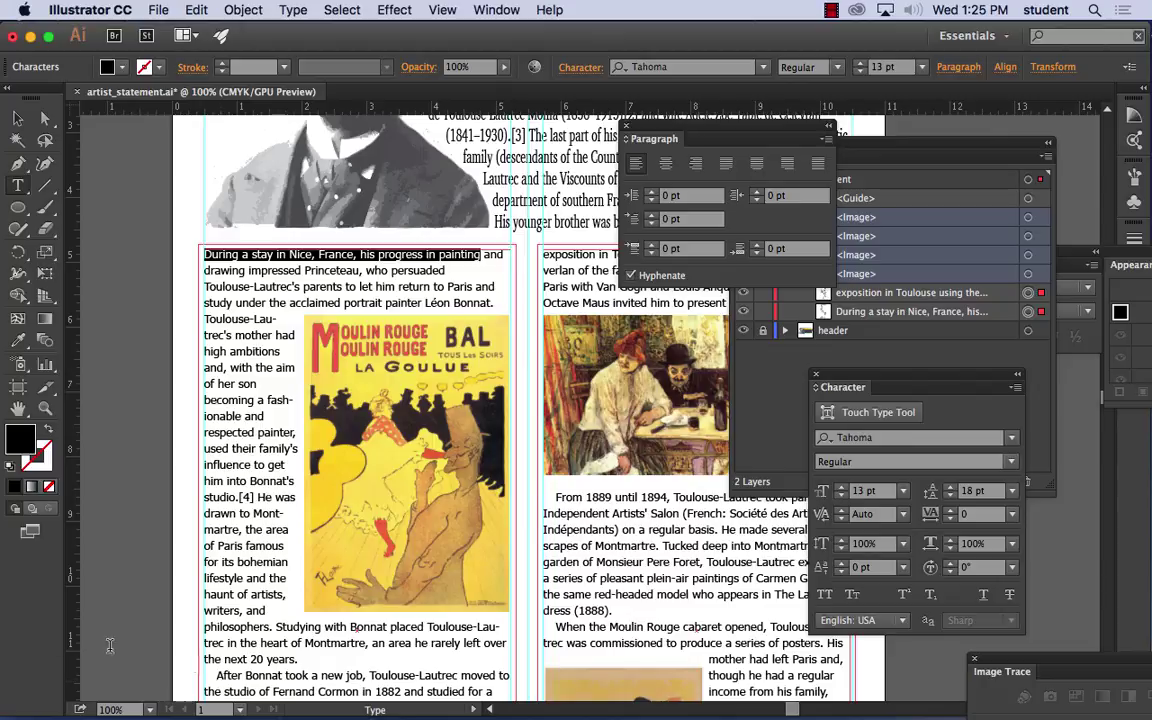
Step: Enlarge the opening paragraph's initial letter D to 36 pt and fill it with the crimson red f20c4e
click(206, 254)
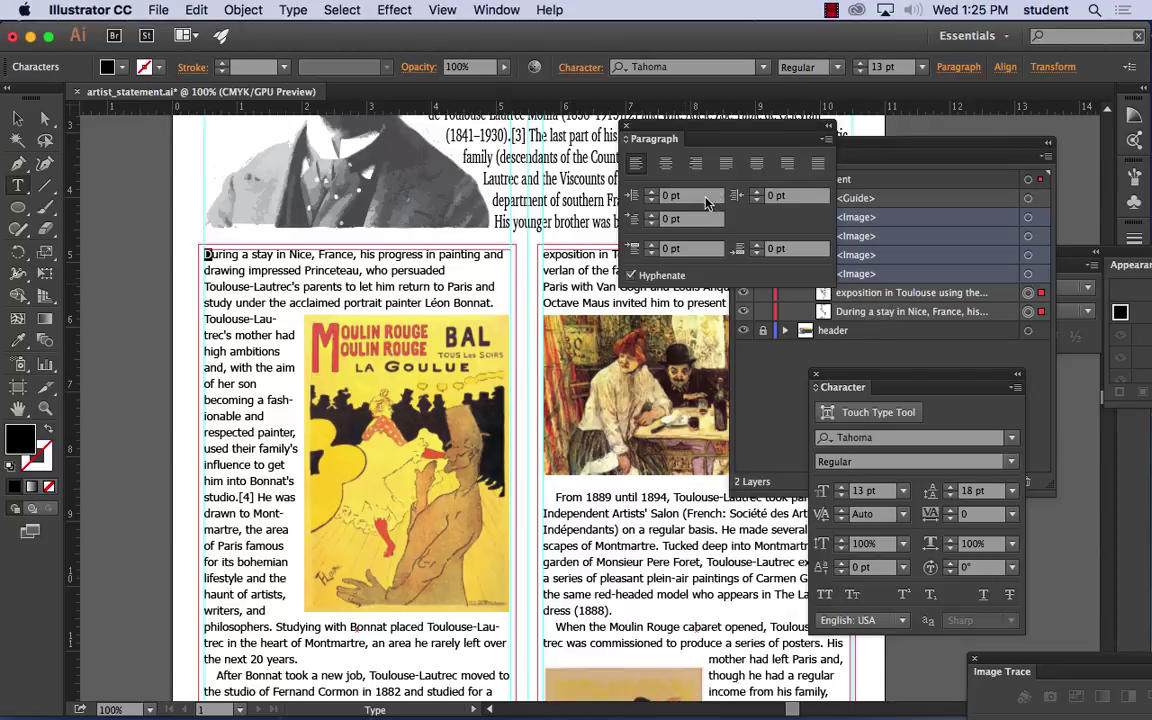
click(903, 490)
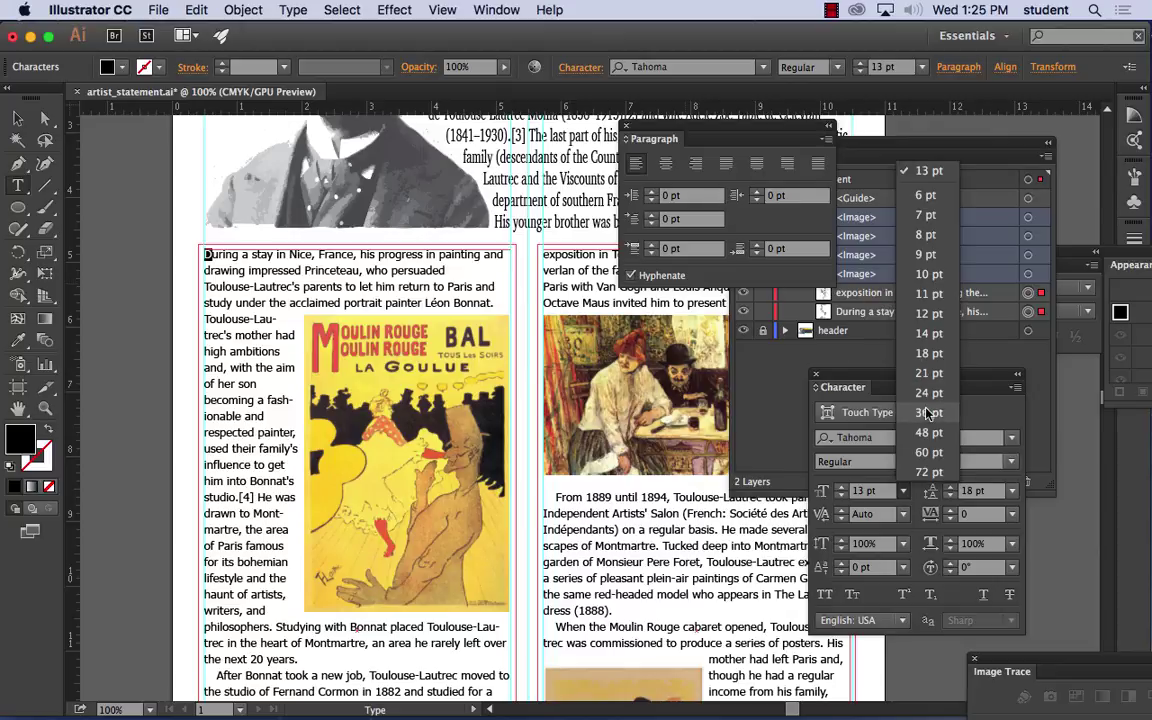
click(926, 413)
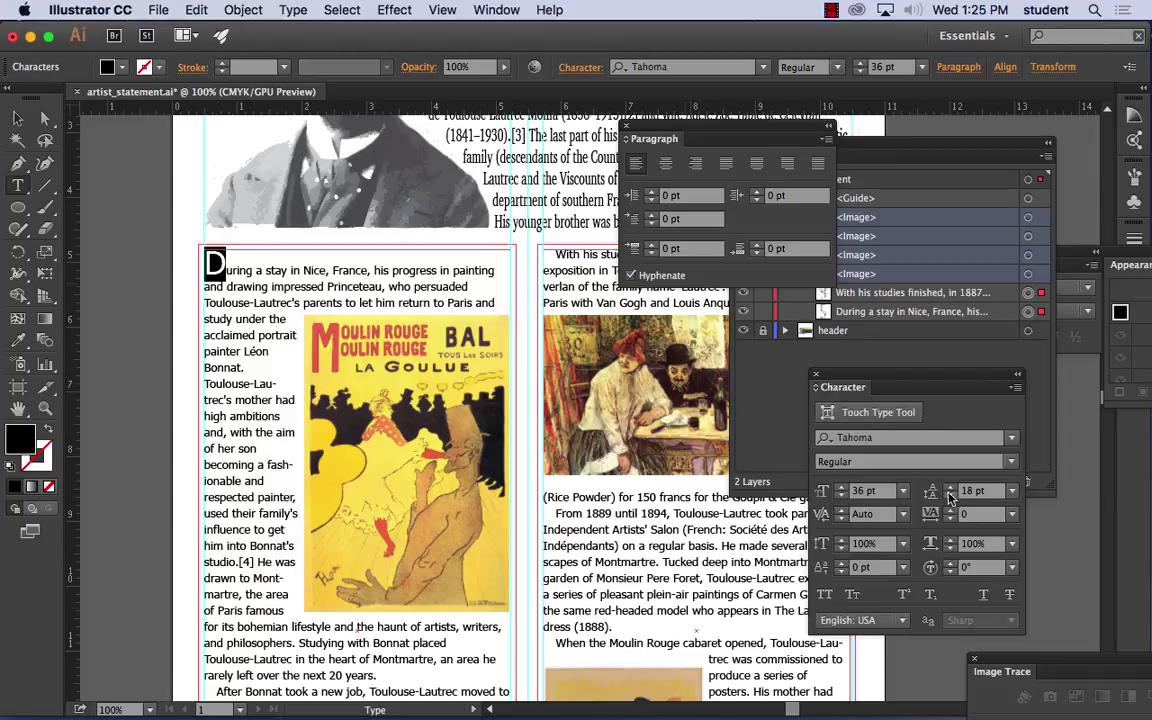
double_click(20, 437)
click(761, 237)
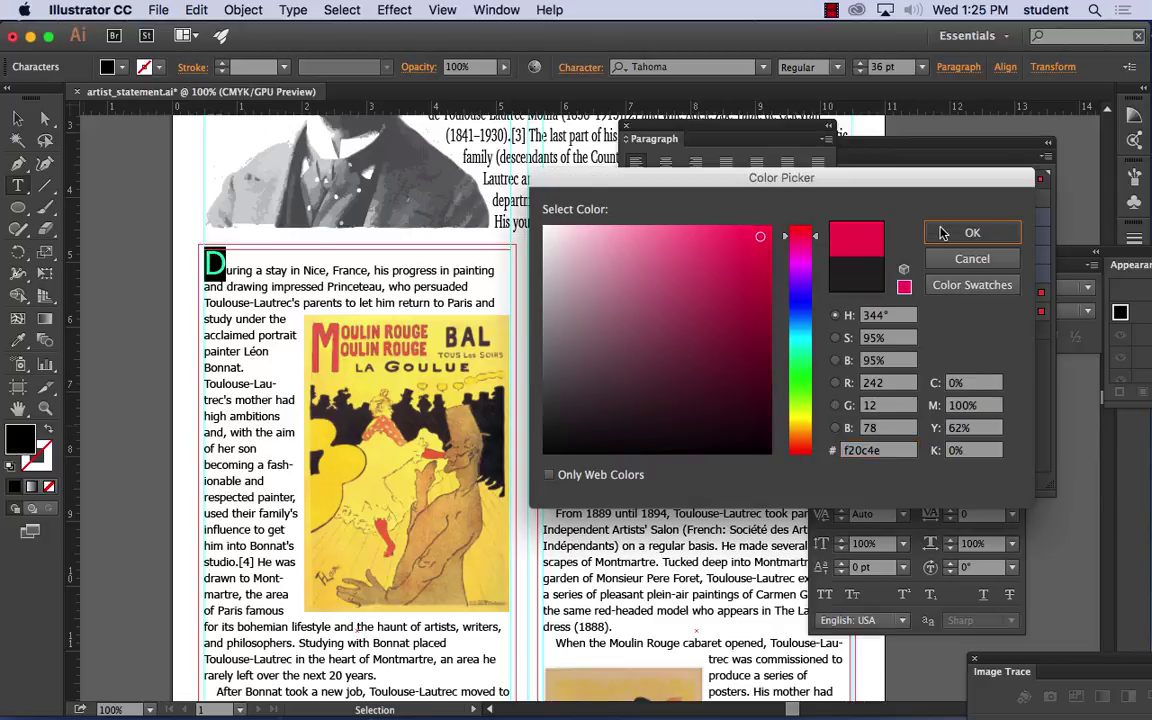
click(972, 232)
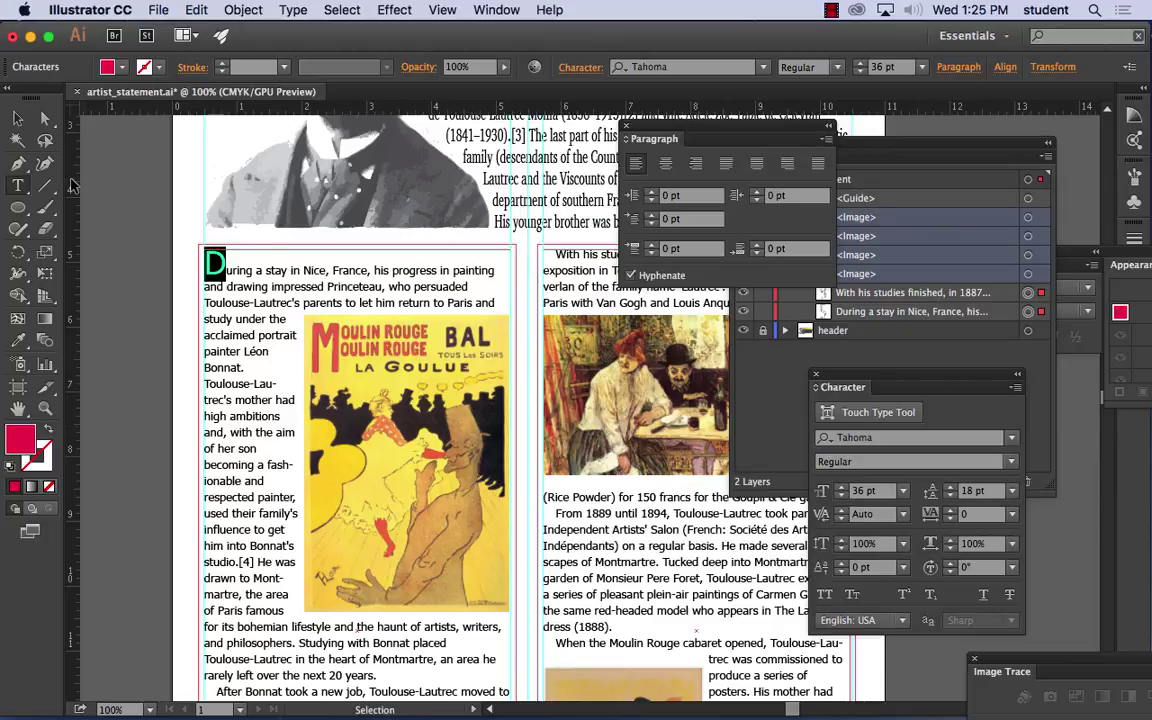
key(Escape)
key(super+equal)
key(super+x)
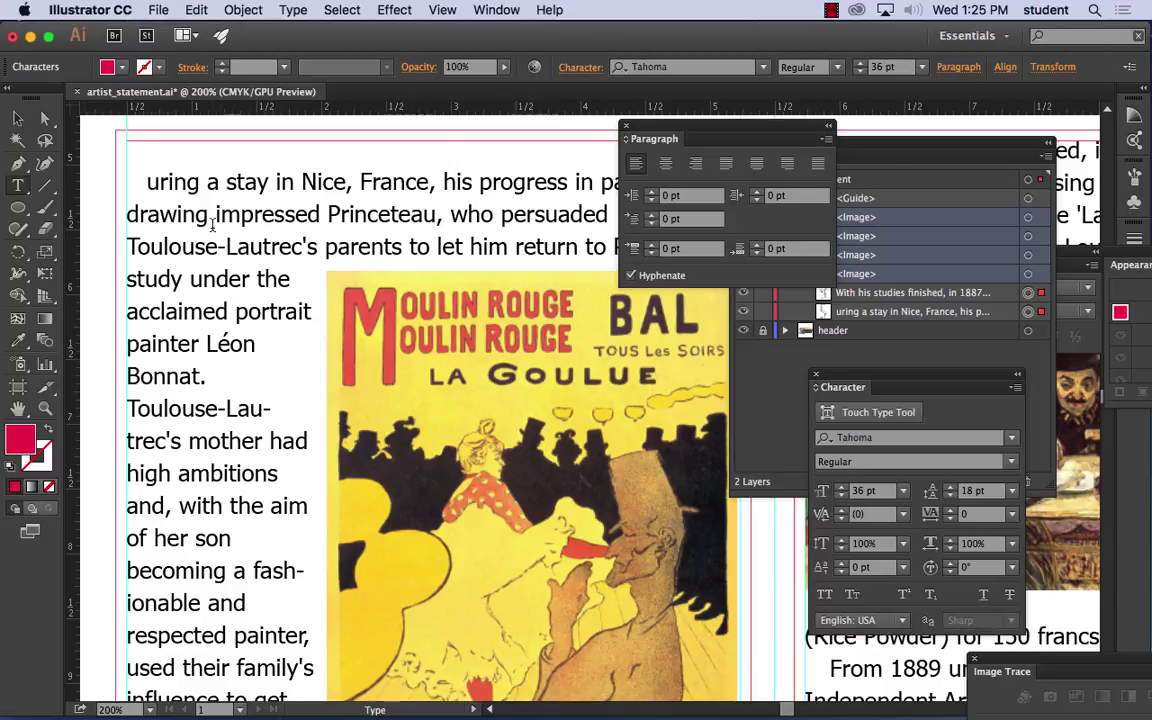
click(196, 10)
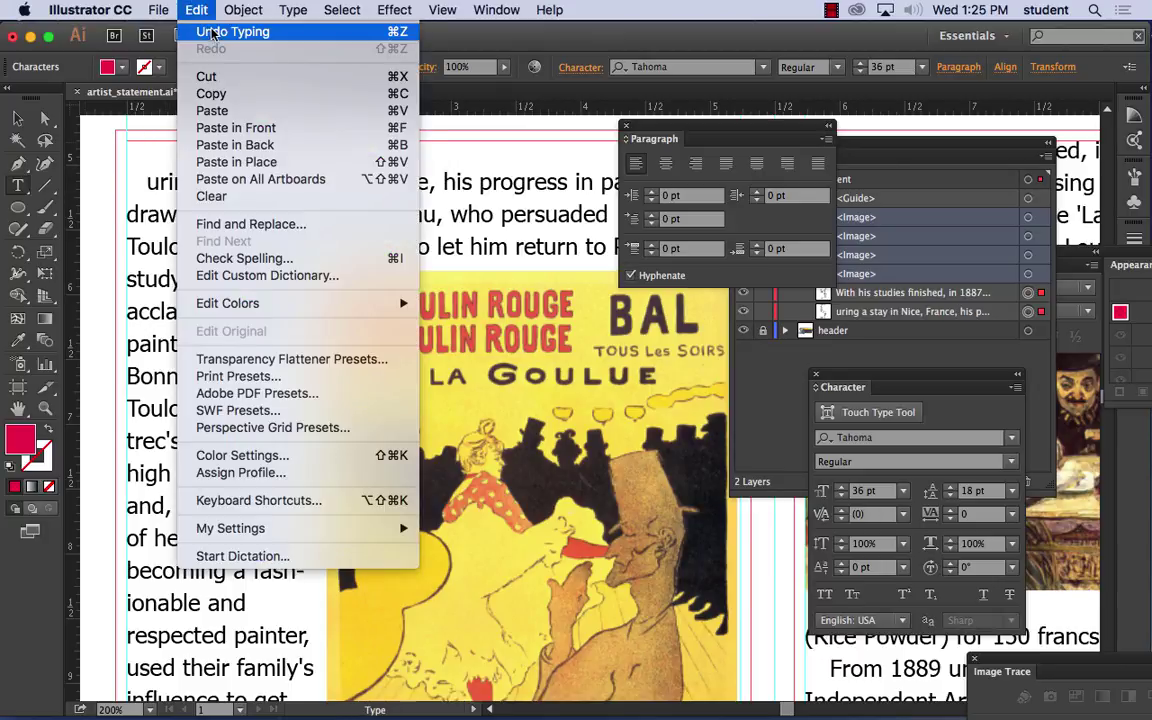
click(212, 31)
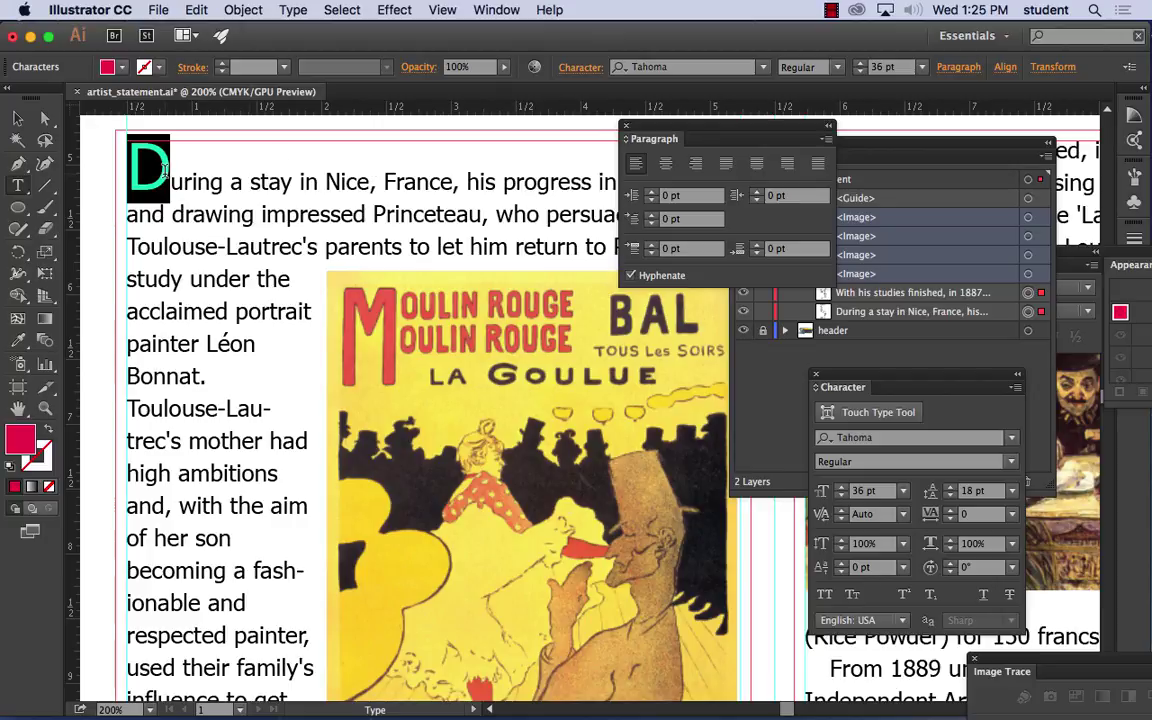
Step: Select only the red initial D again and try the Trattatello font on it
key(Escape)
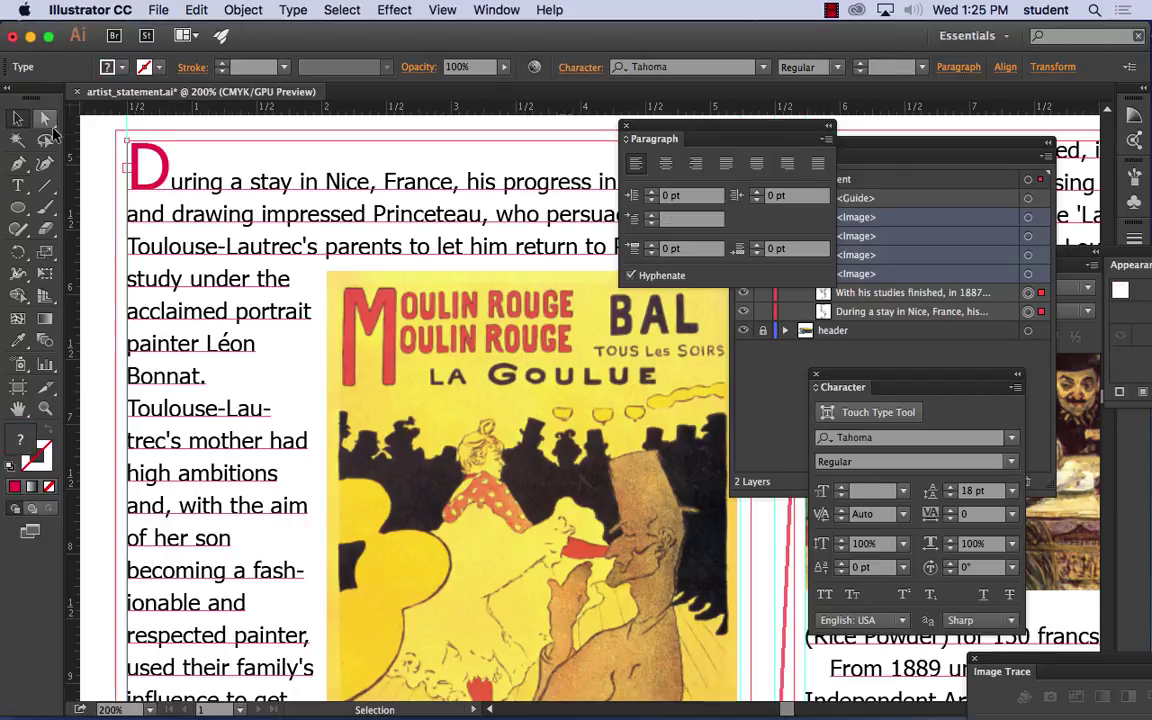
drag(219, 201, 348, 227)
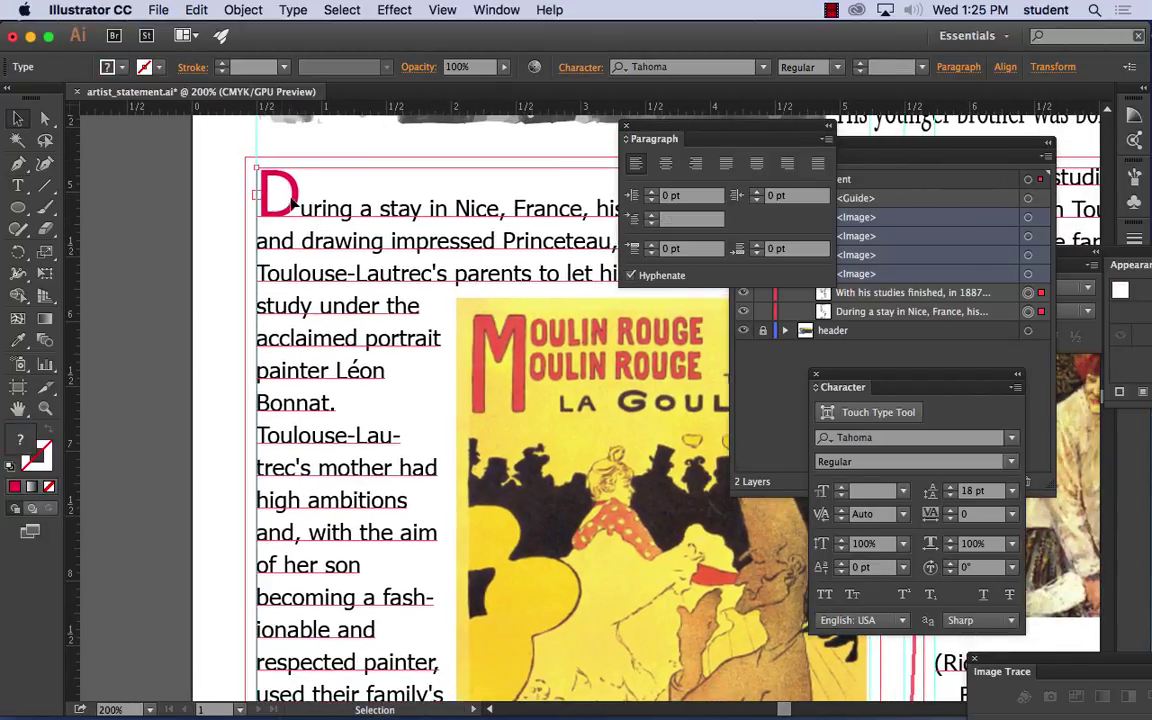
double_click(296, 195)
drag(296, 195, 222, 174)
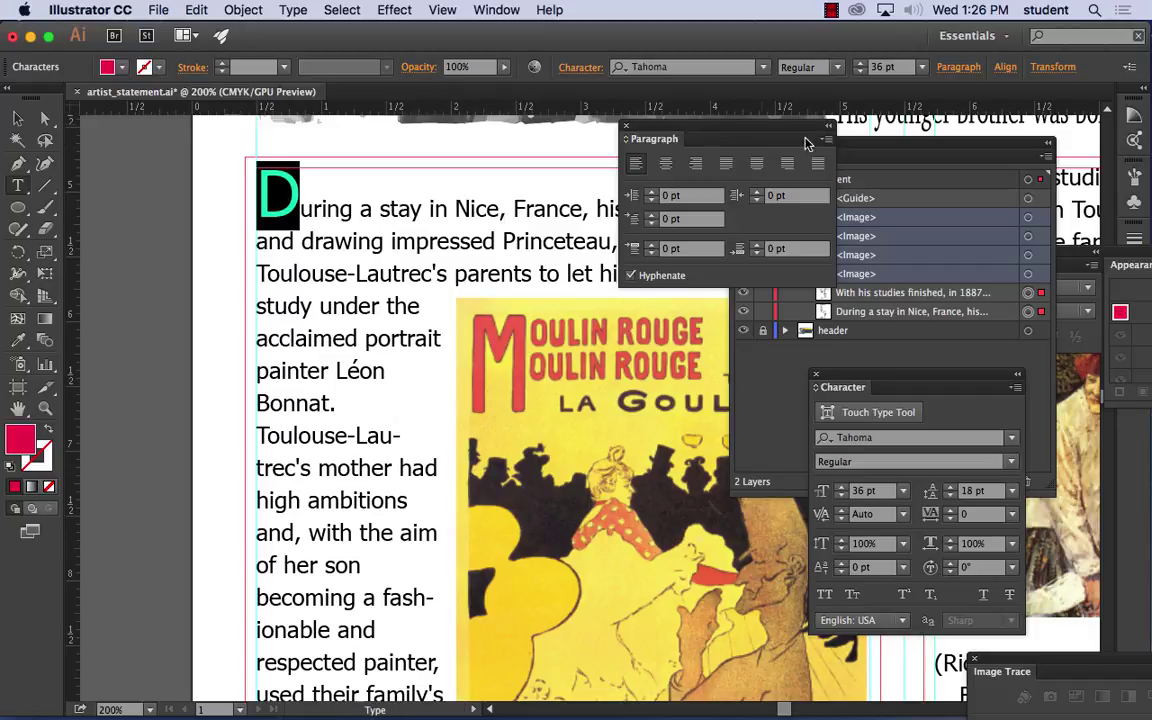
click(766, 67)
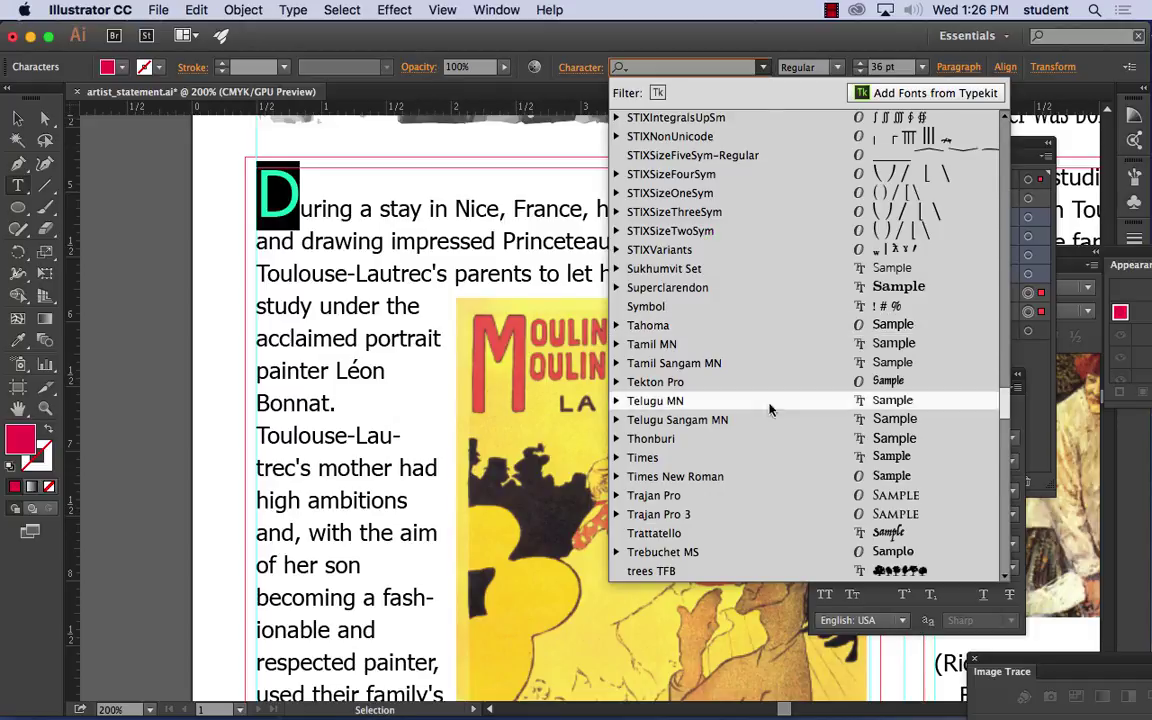
scroll(776, 352, down, 4)
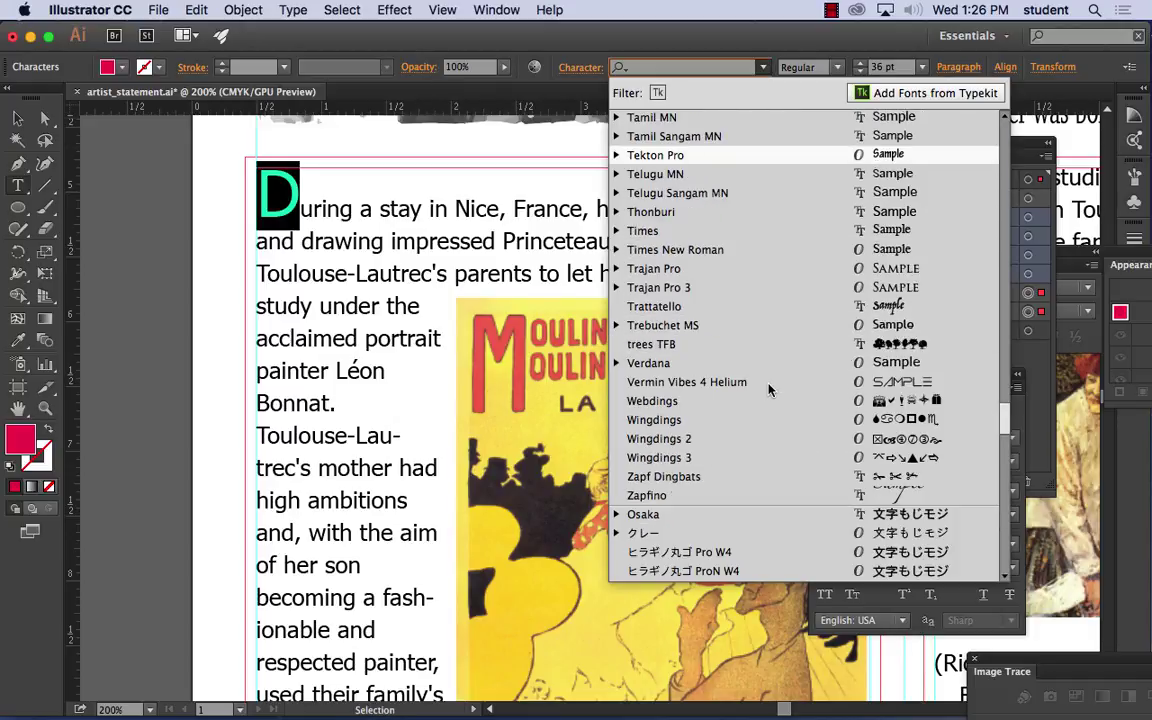
click(799, 307)
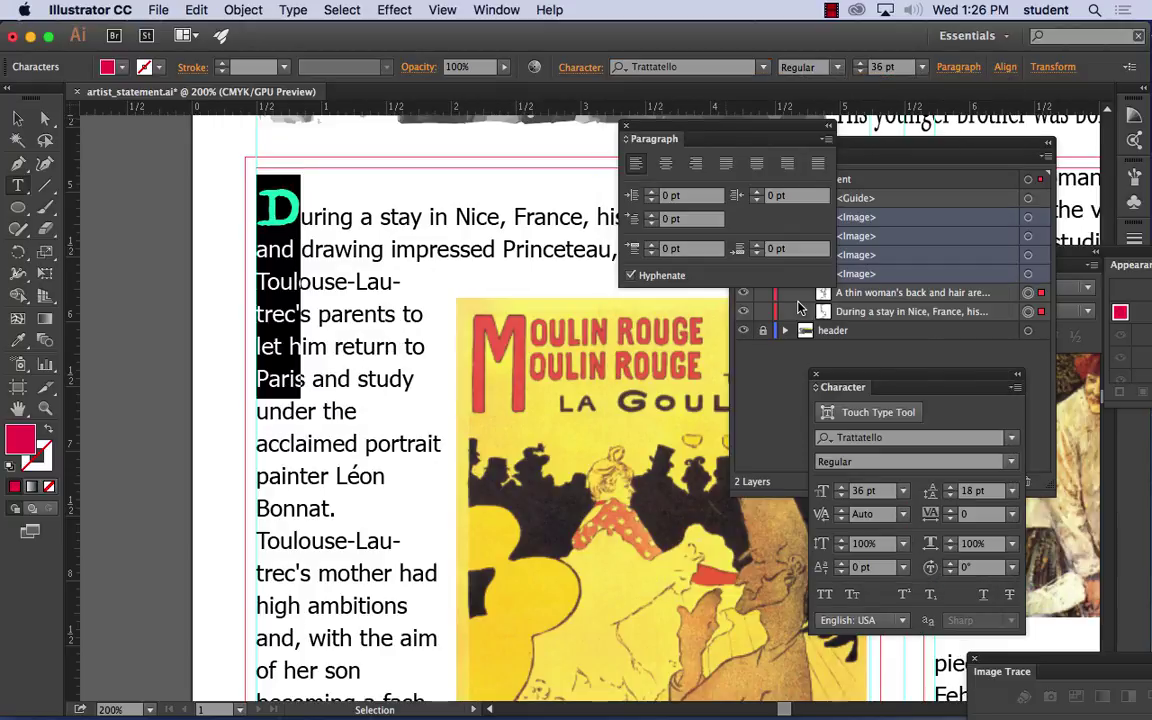
Step: Try Brush Script MT Italic and CF Anarchy Regular as alternative fonts for the initial D
click(763, 67)
scroll(750, 188, up, 10)
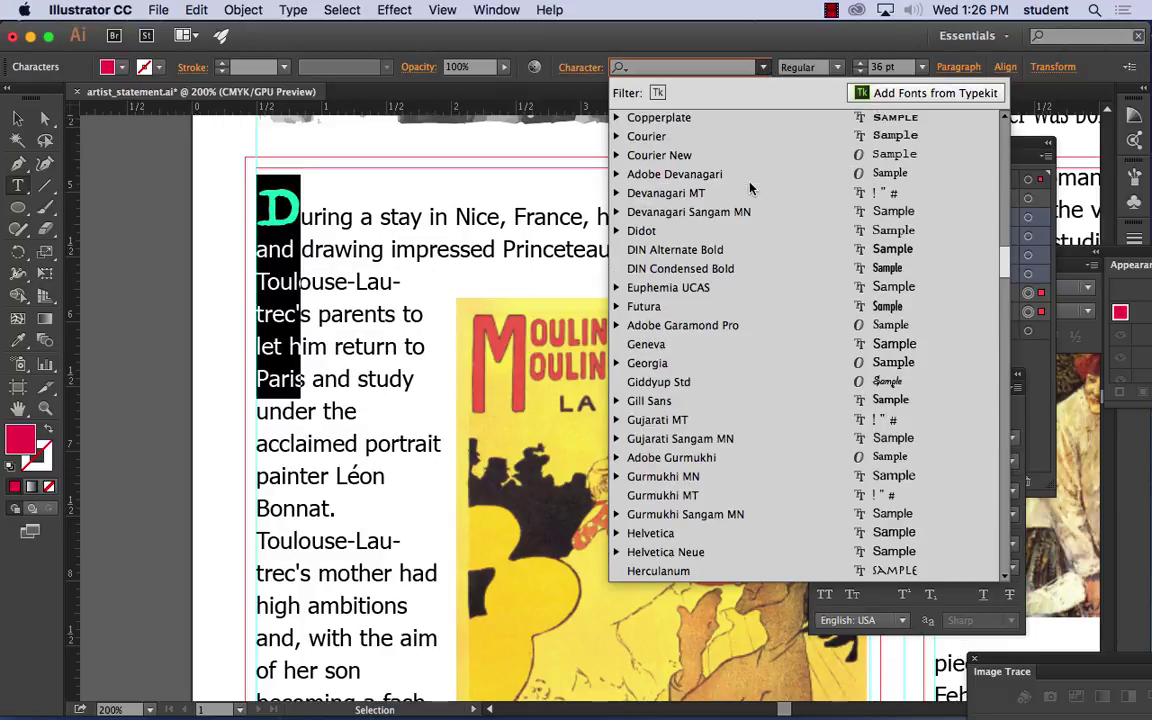
scroll(750, 188, up, 5)
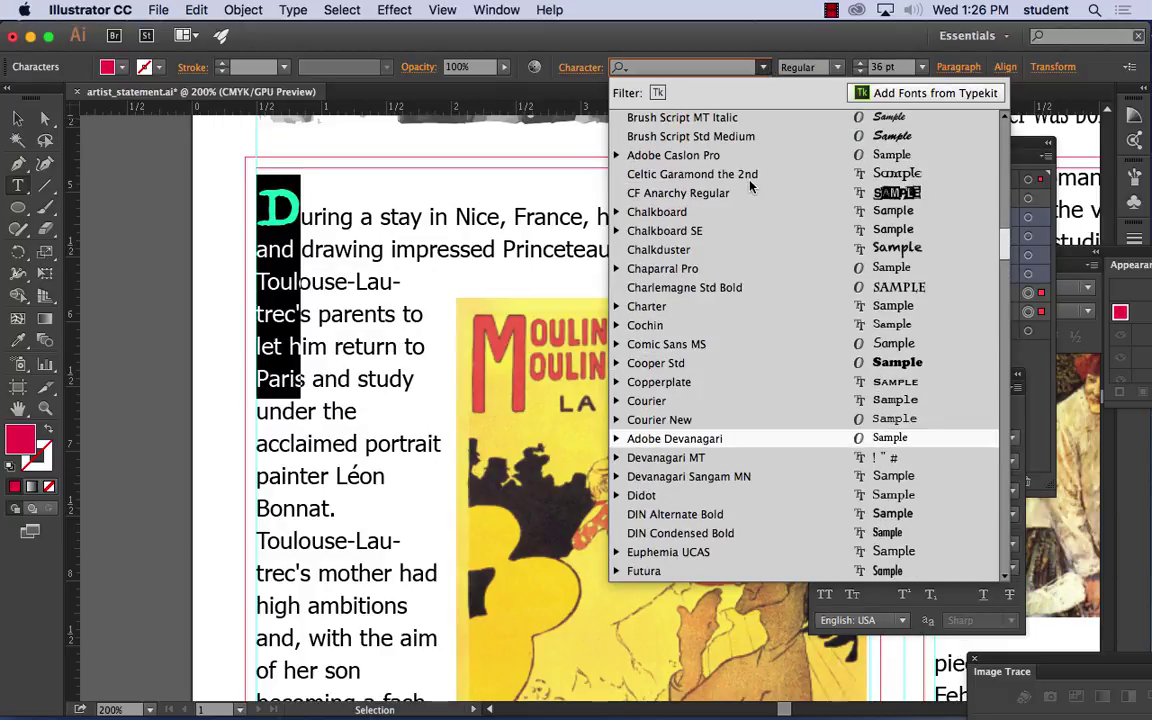
scroll(750, 186, up, 2)
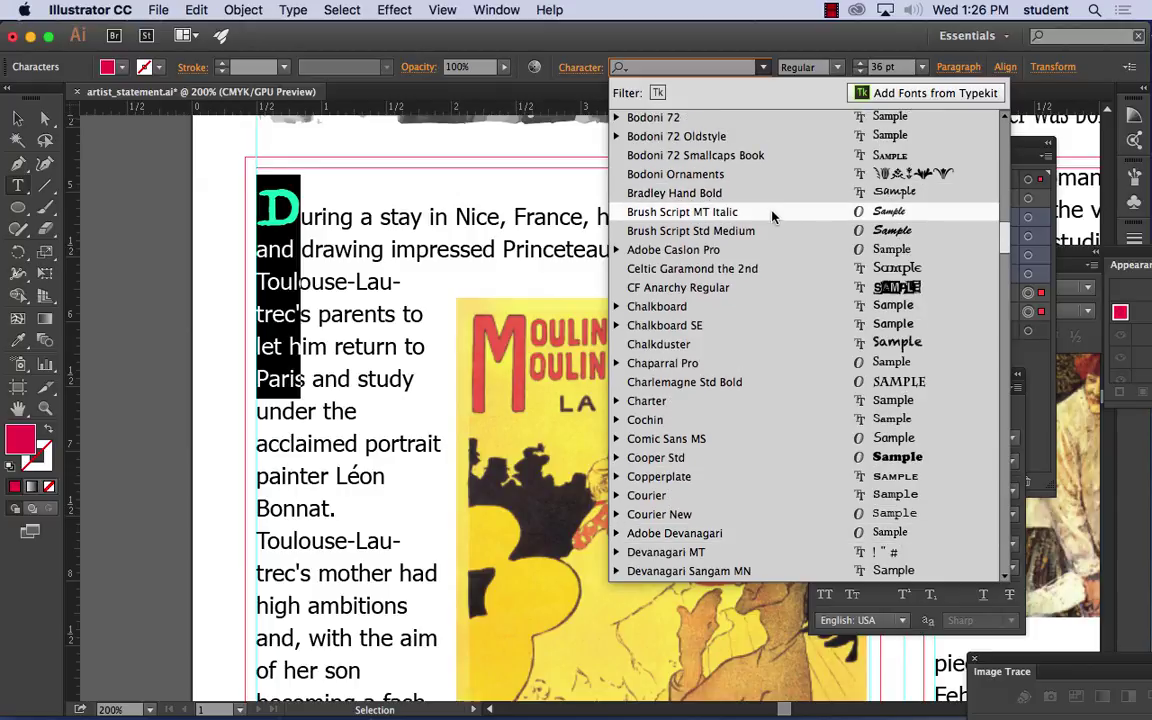
click(772, 214)
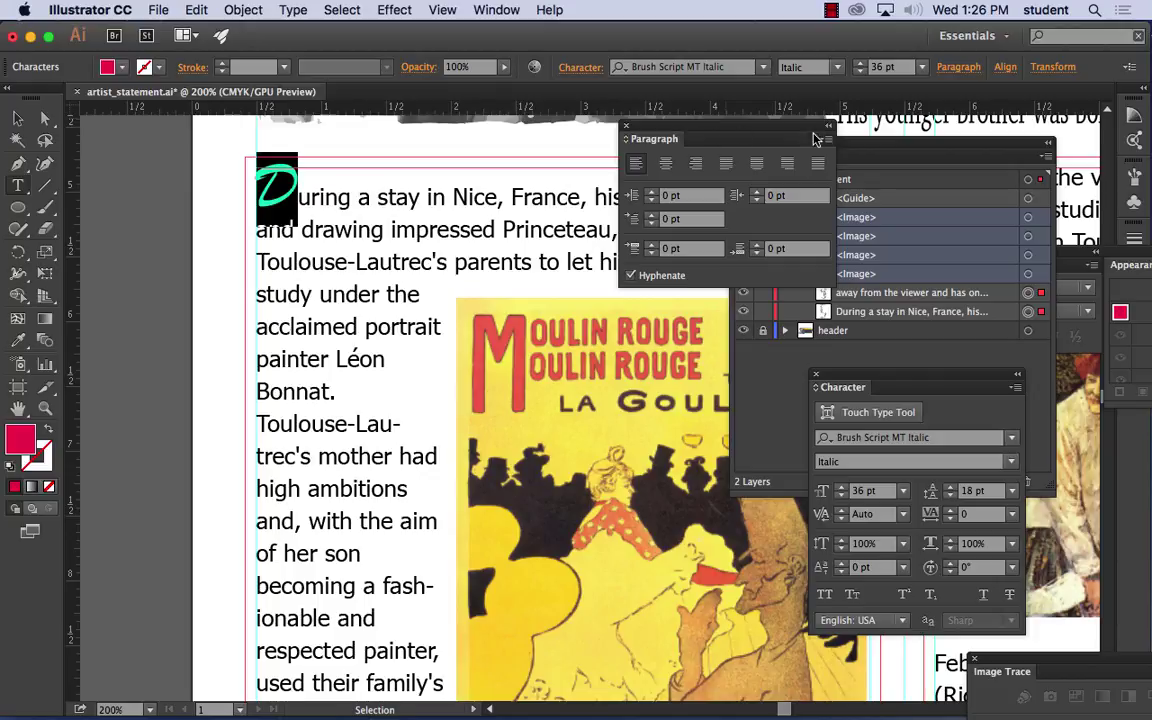
click(698, 66)
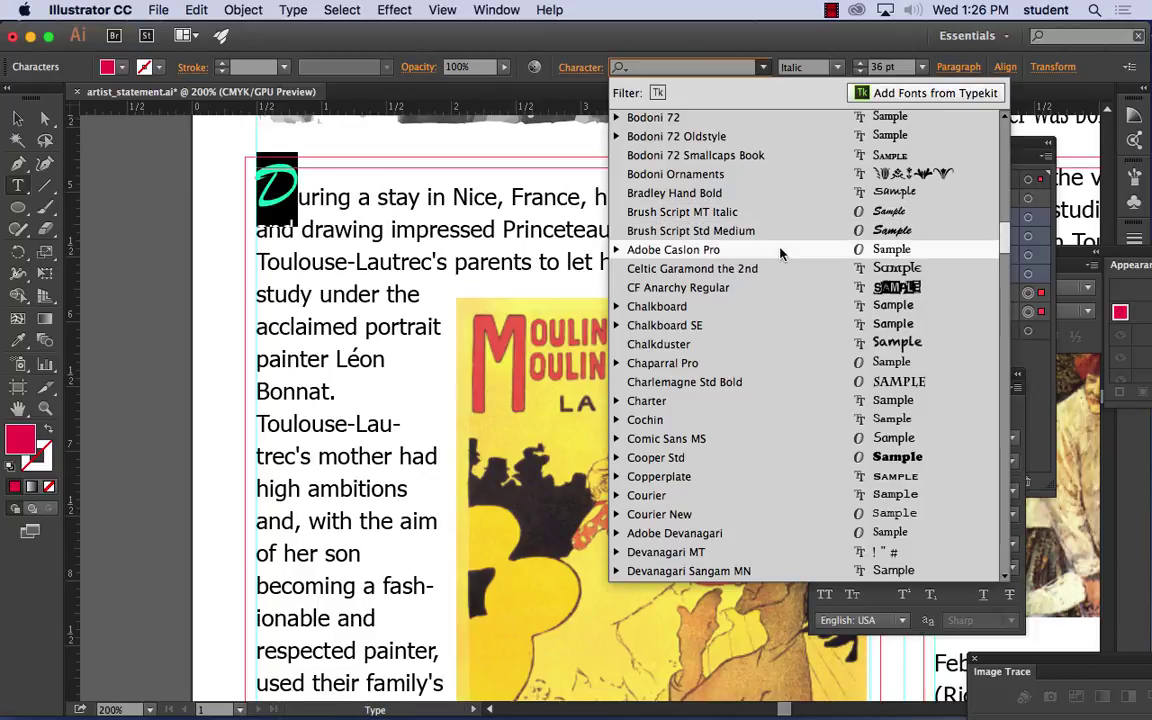
click(790, 287)
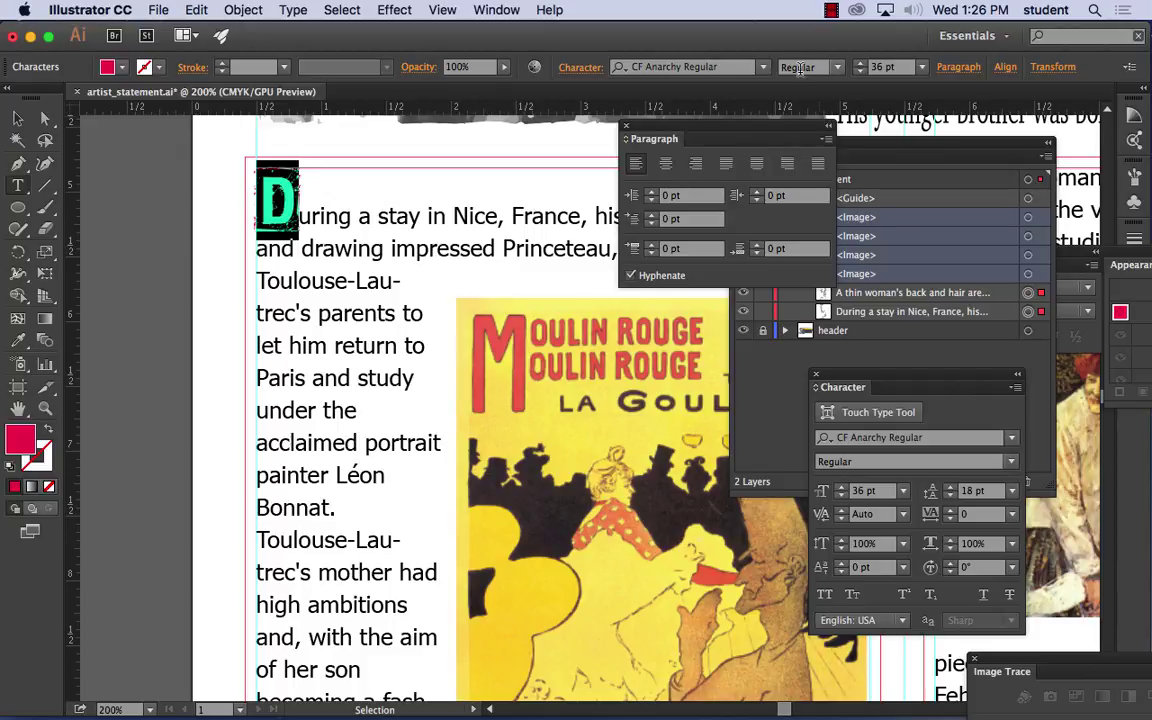
Step: Set the initial D in the AngryBirds Regular font and deselect the text
click(700, 66)
scroll(806, 210, up, 5)
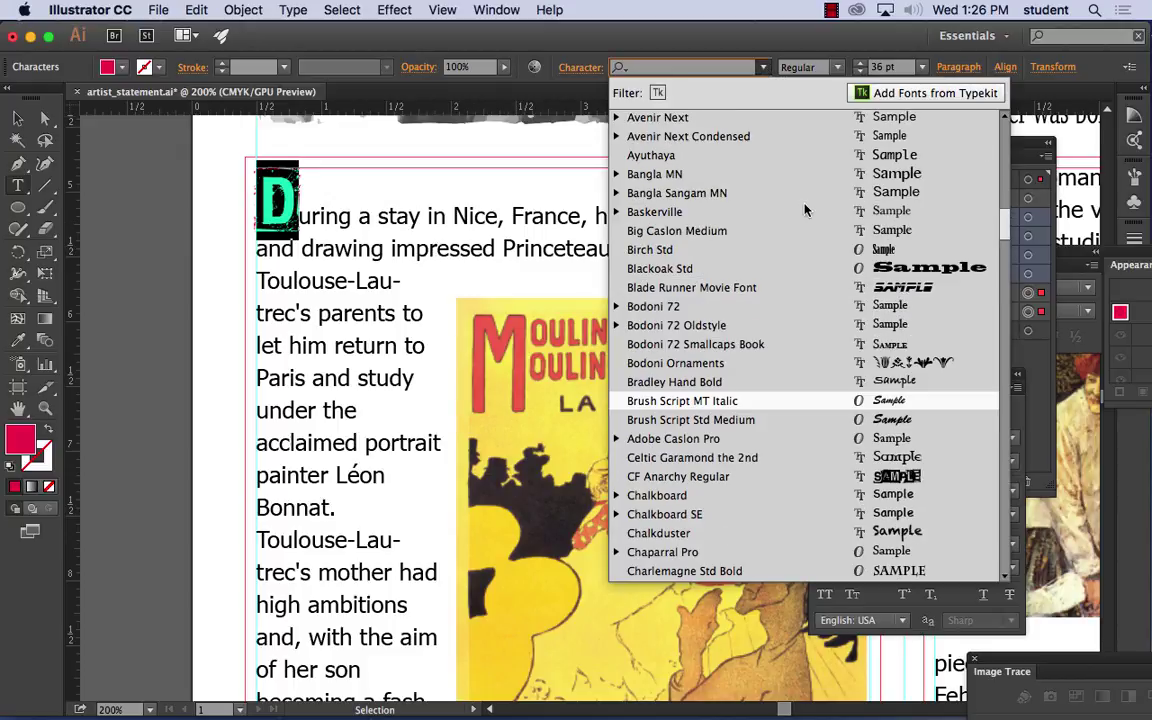
scroll(797, 239, up, 10)
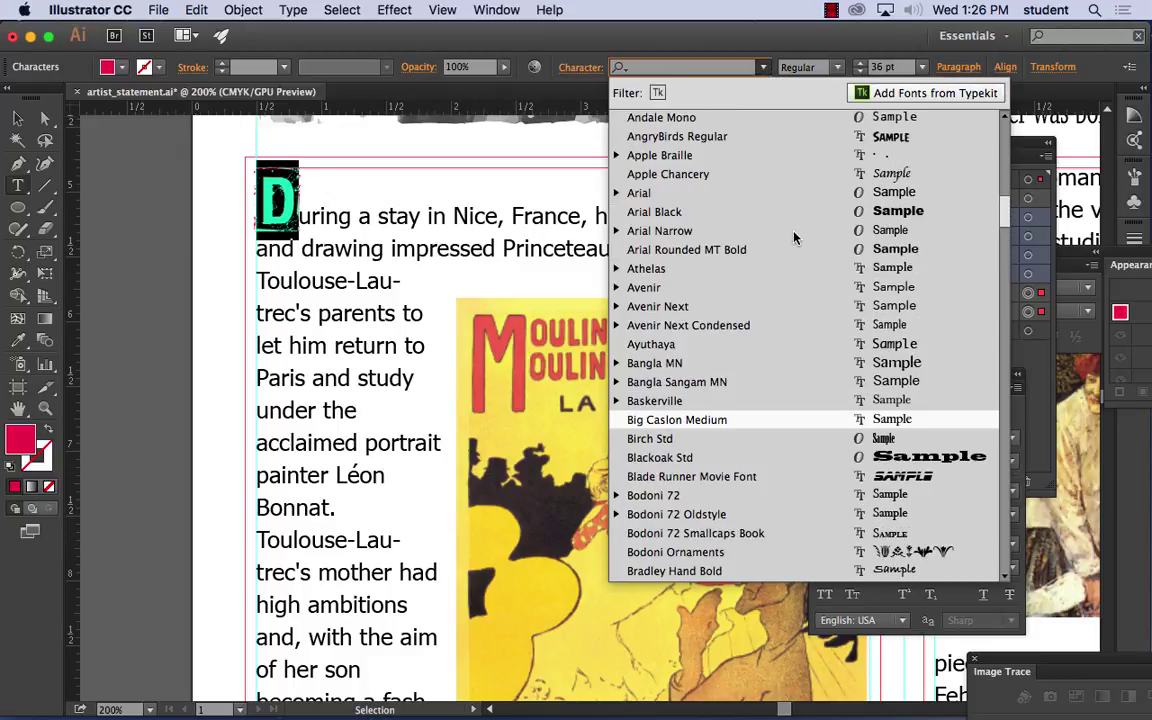
scroll(795, 238, down, 1)
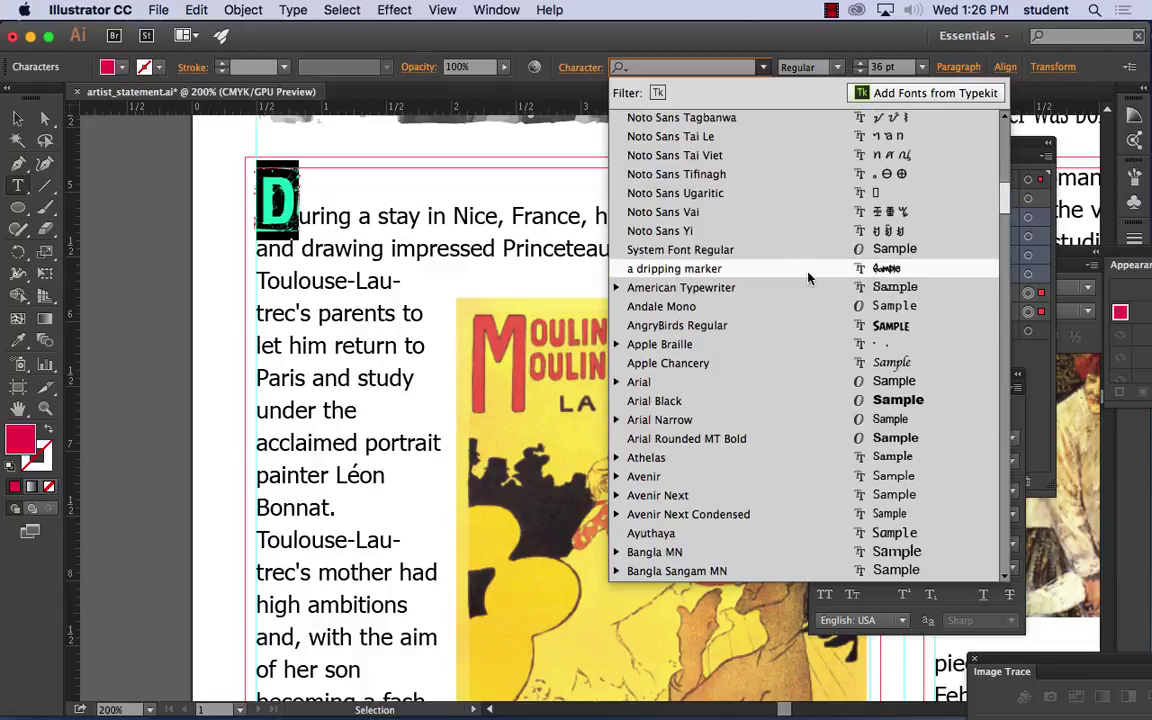
click(755, 335)
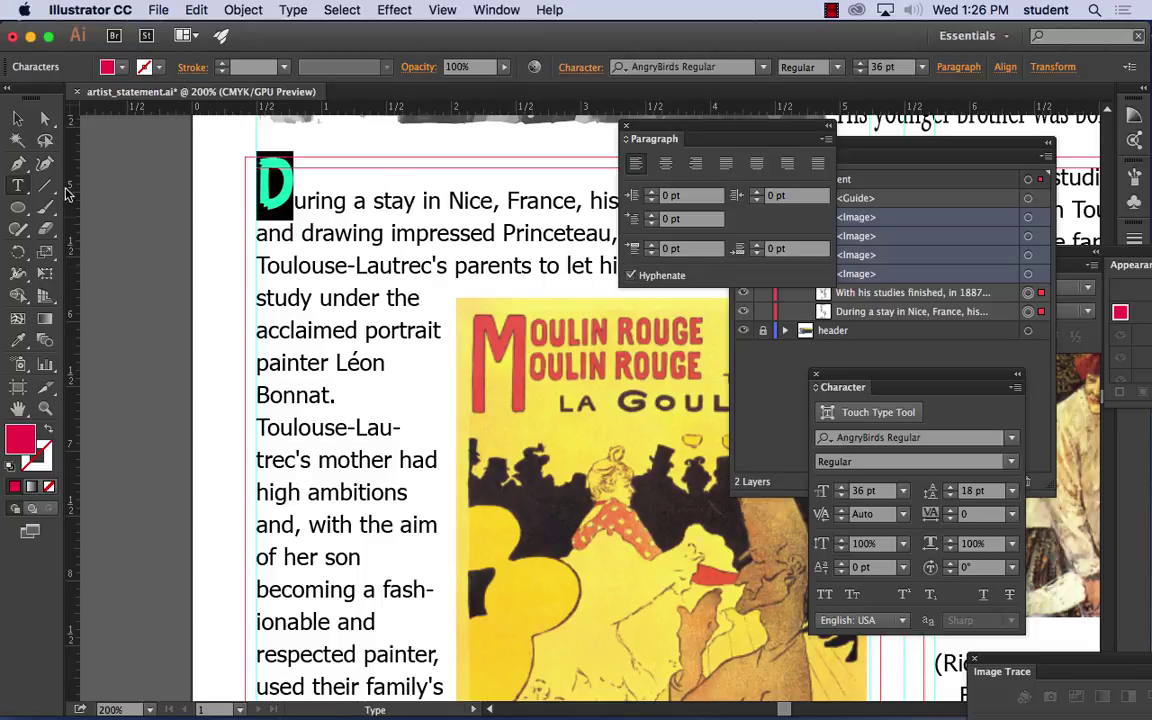
click(16, 118)
click(116, 207)
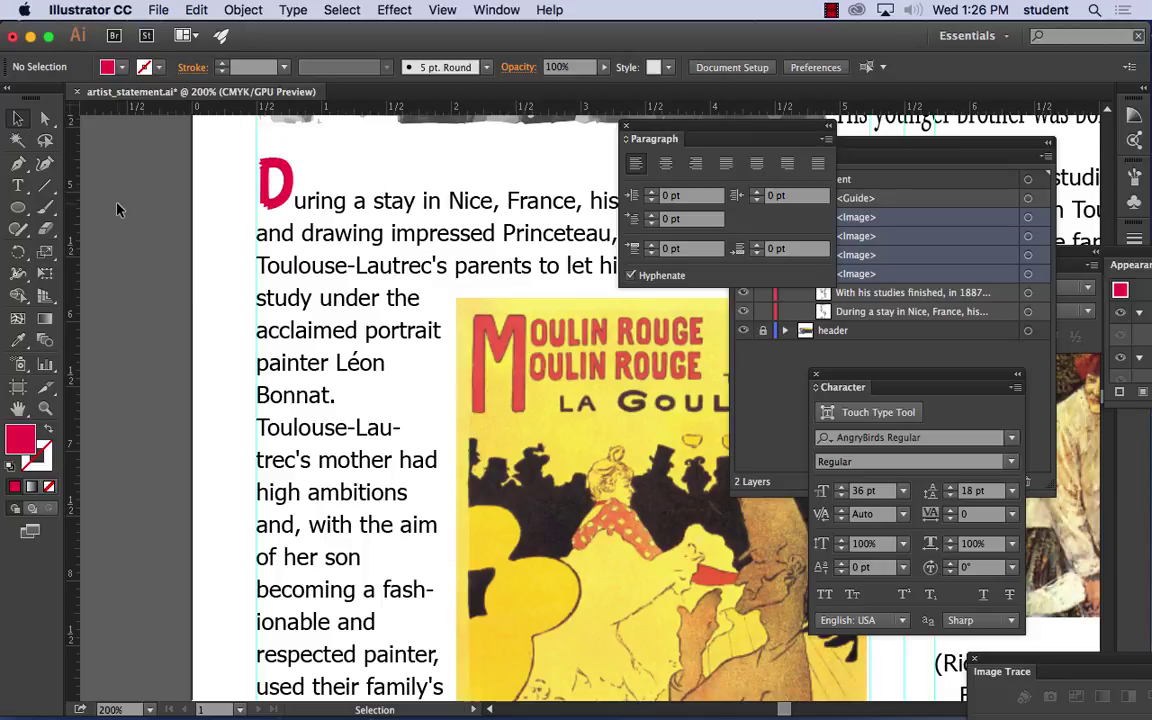
Step: Move the Paragraph and Layers panels aside so more of the opening text in both columns is uncovered
key(super+minus)
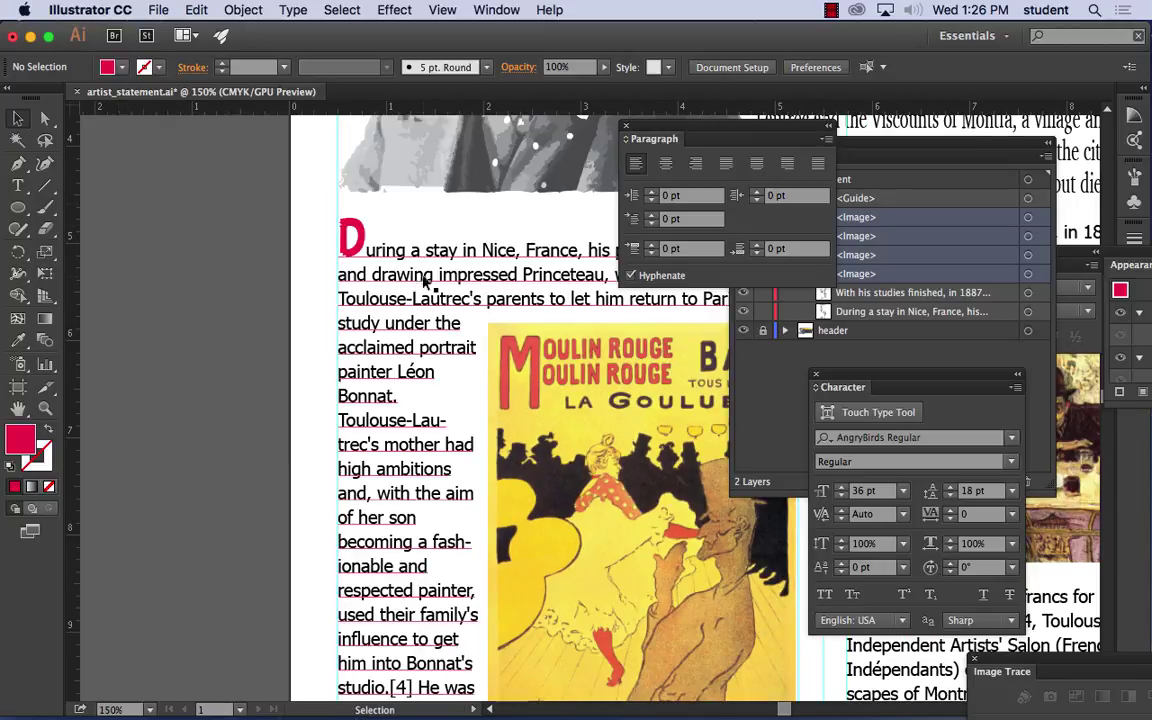
drag(456, 263, 287, 249)
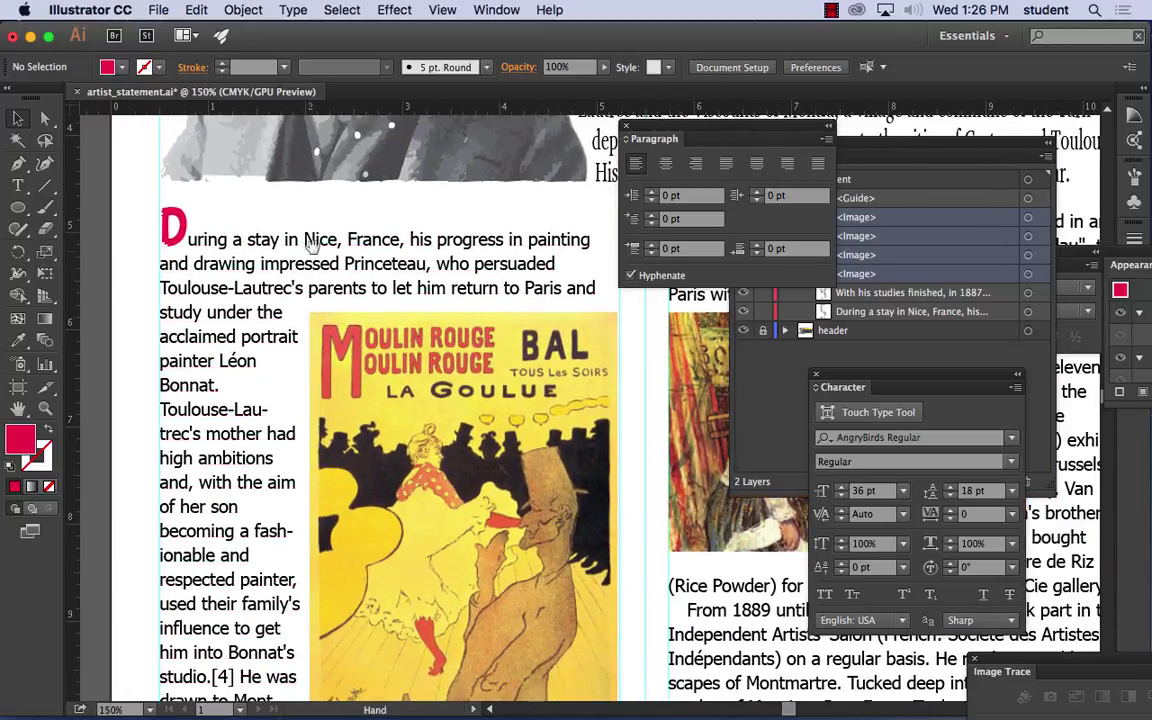
drag(652, 138, 902, 142)
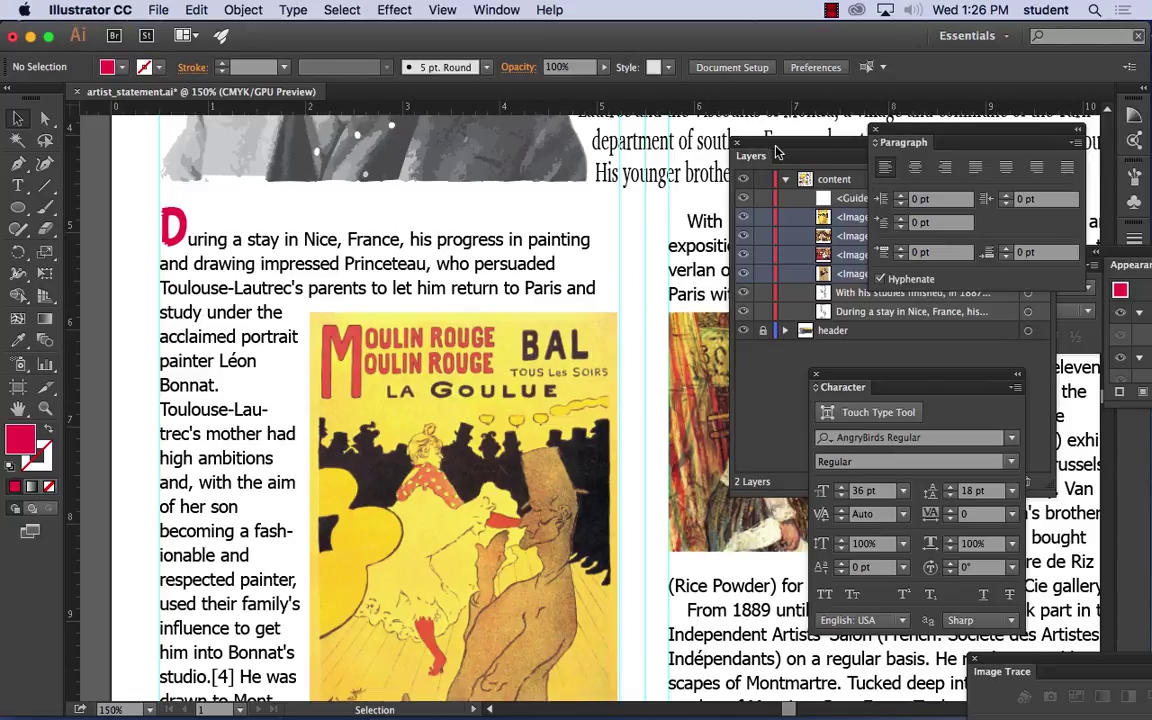
drag(785, 140, 820, 298)
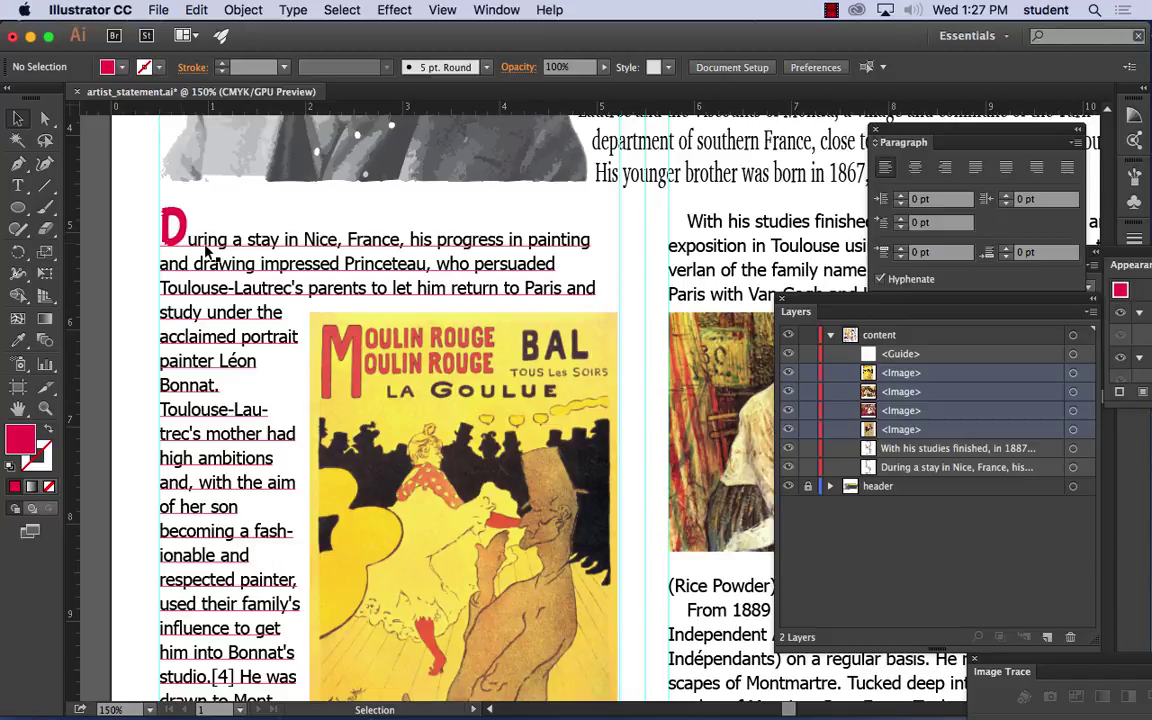
Step: Delete the red initial D from the start of the first column's text and deselect the text frames
double_click(183, 236)
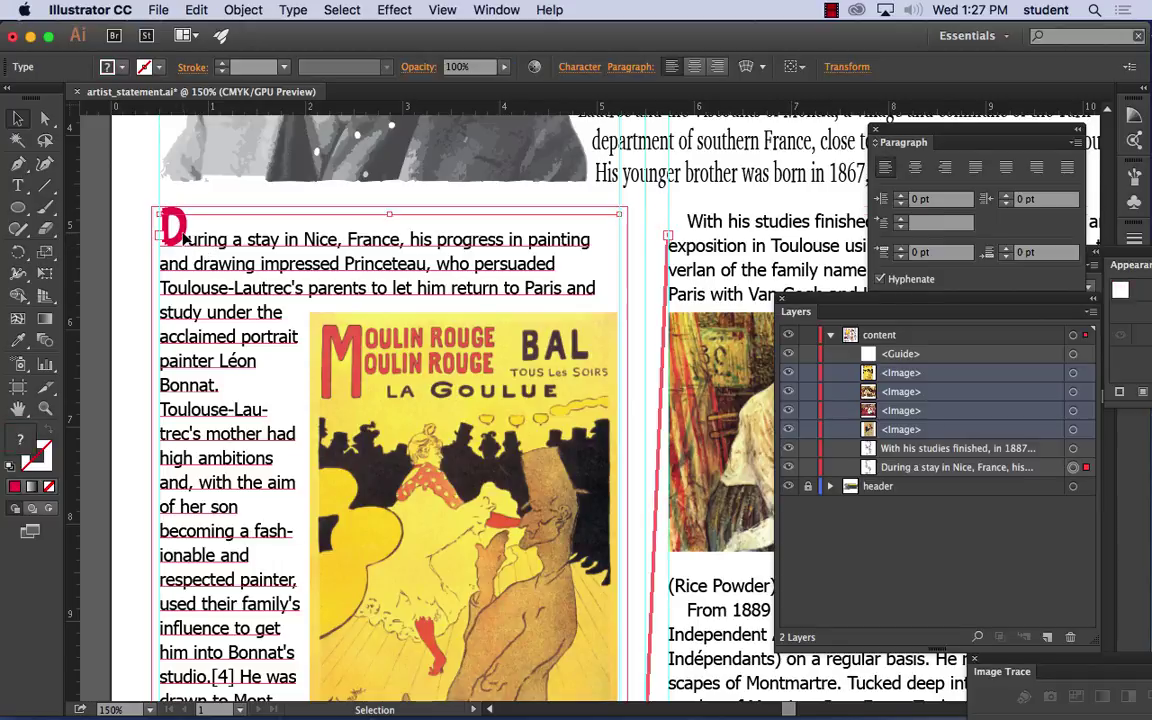
drag(187, 232, 130, 221)
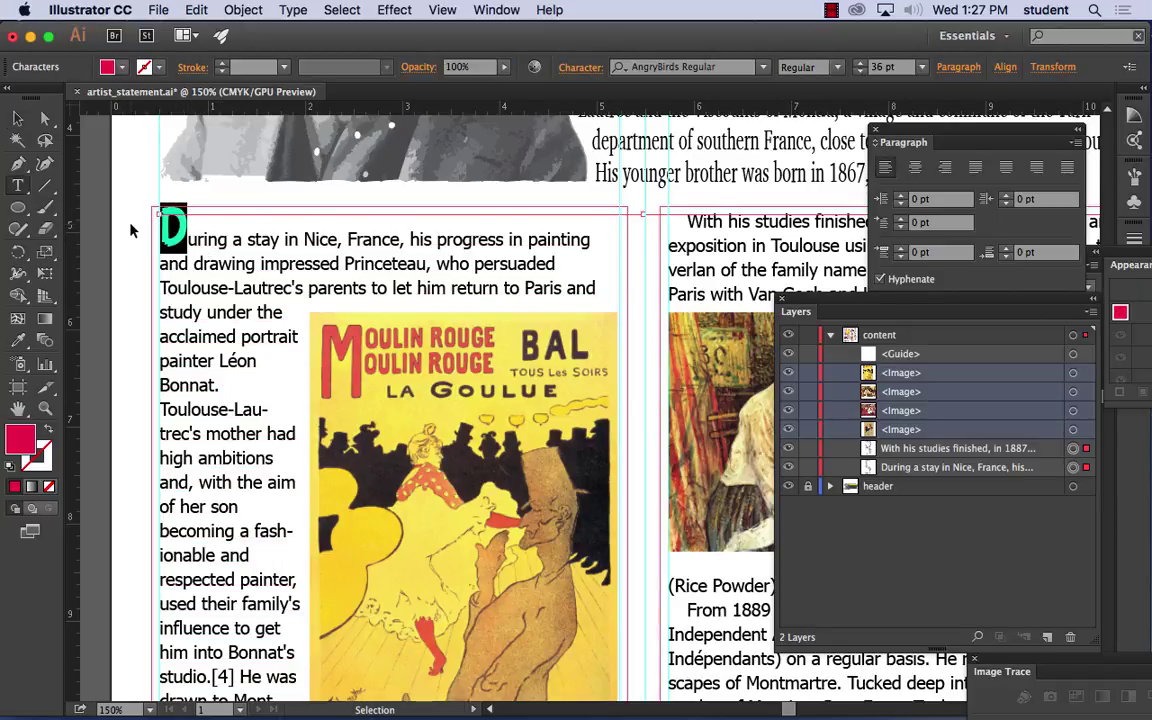
key(BackSpace)
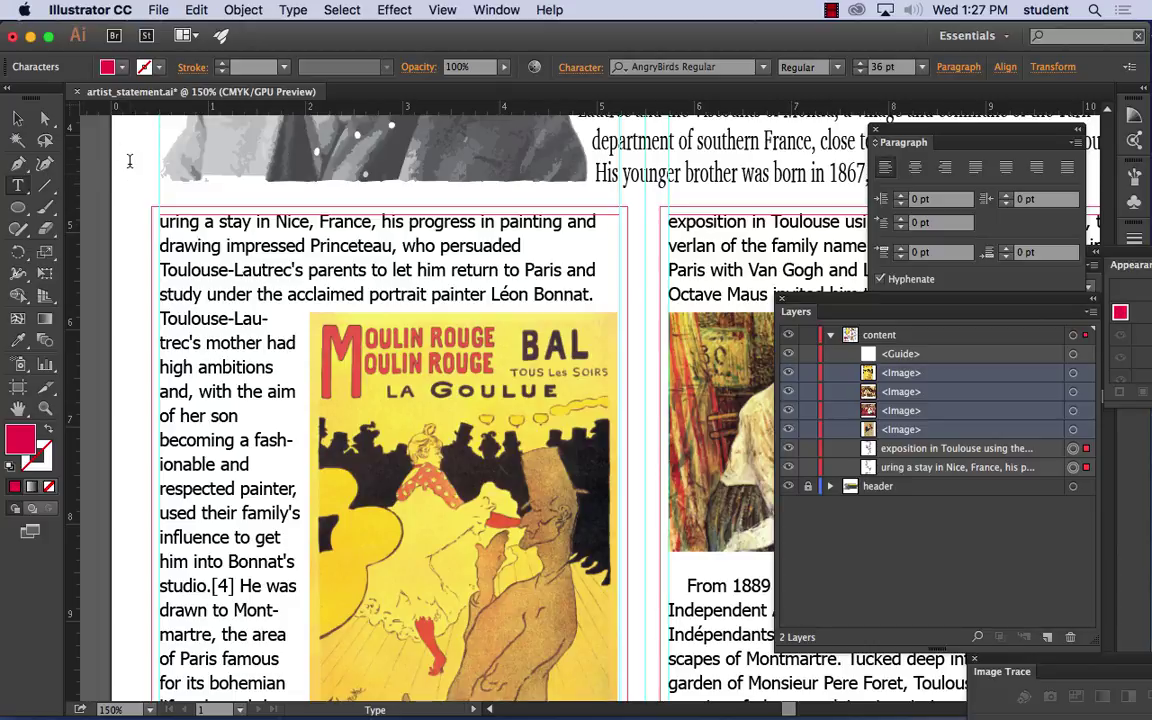
key(Right)
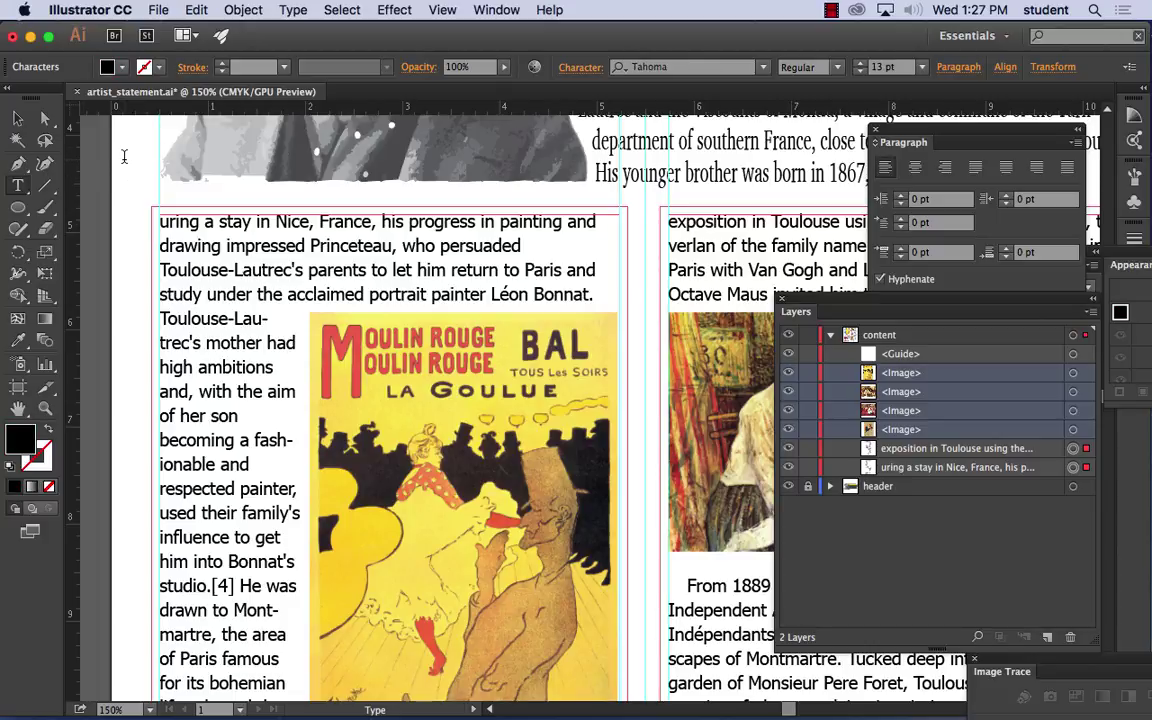
key(super+minus)
key(super+minus)
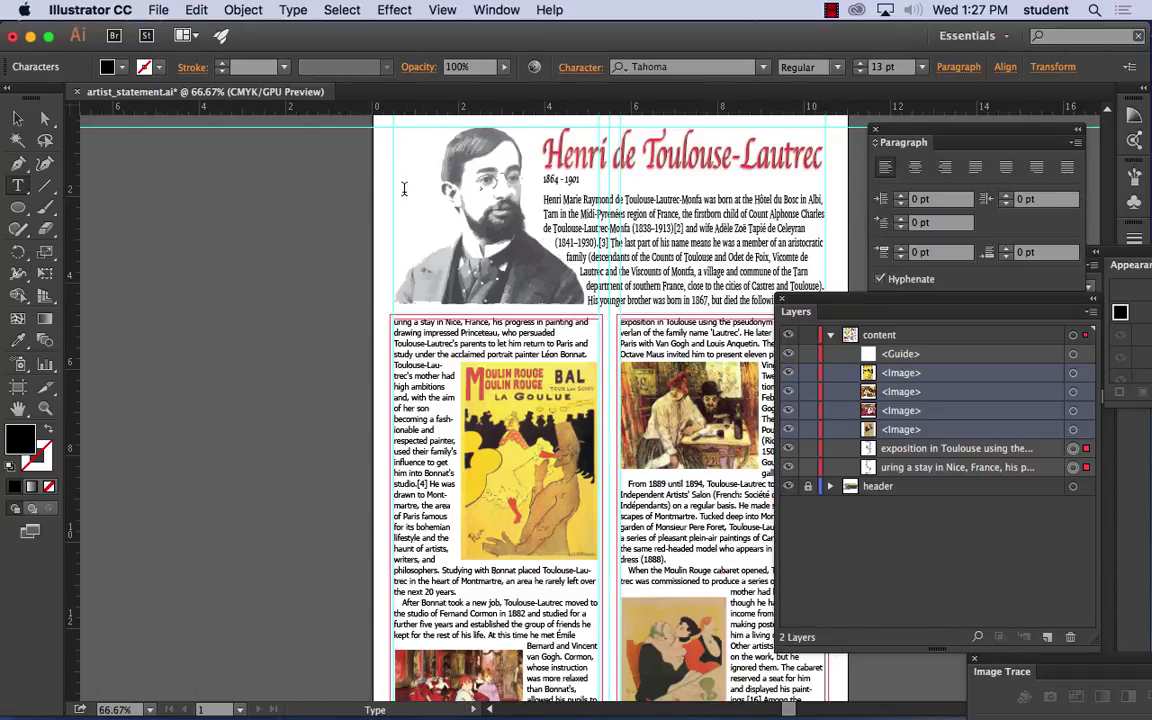
click(18, 118)
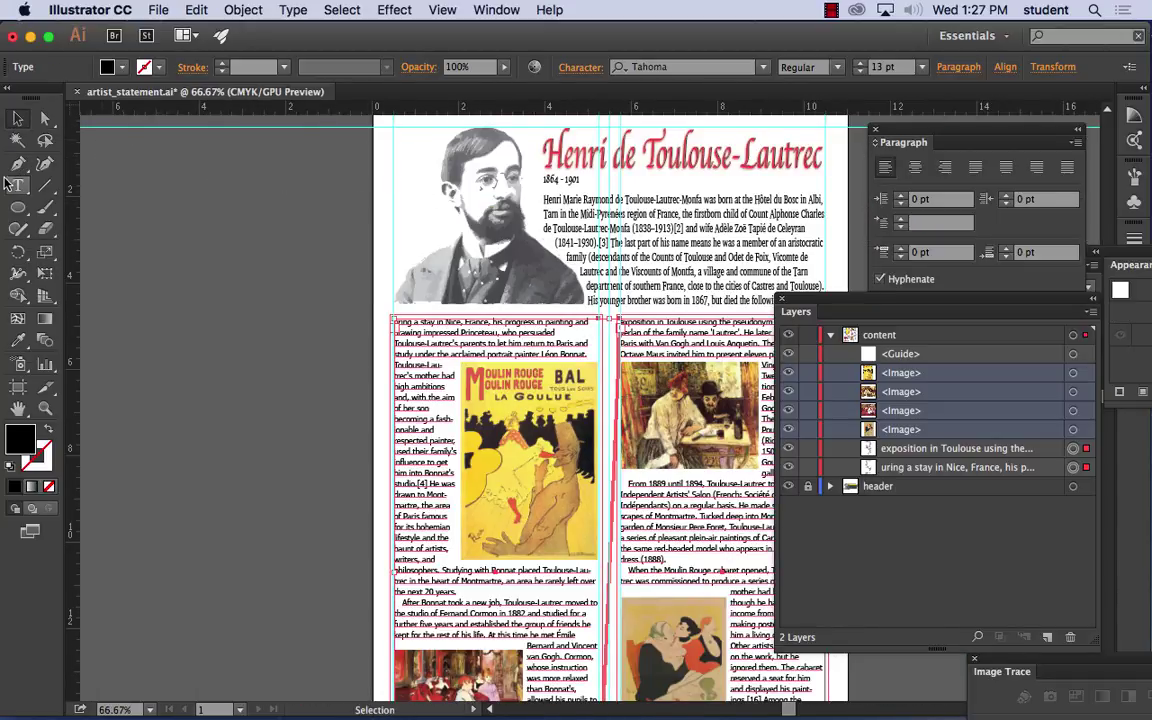
click(18, 185)
click(18, 118)
click(117, 185)
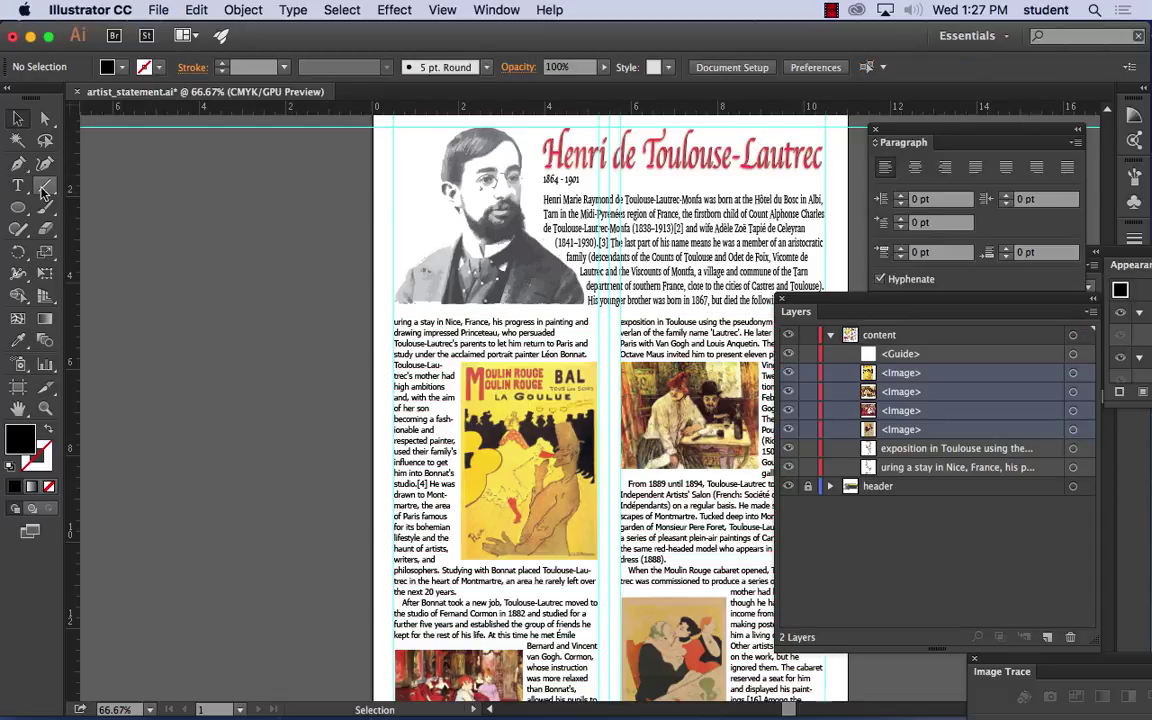
Step: Create a separate text object beside the portrait with a red D in AngryBirds Regular at 36 pt
click(18, 185)
click(347, 195)
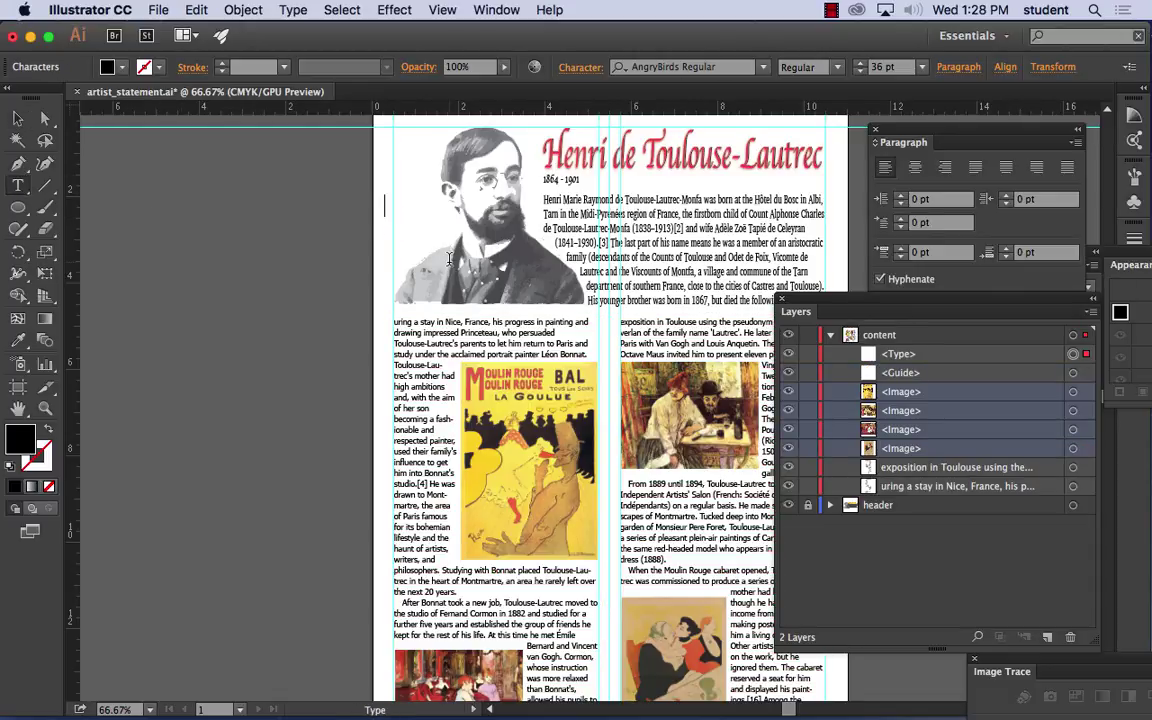
text(D)
click(18, 118)
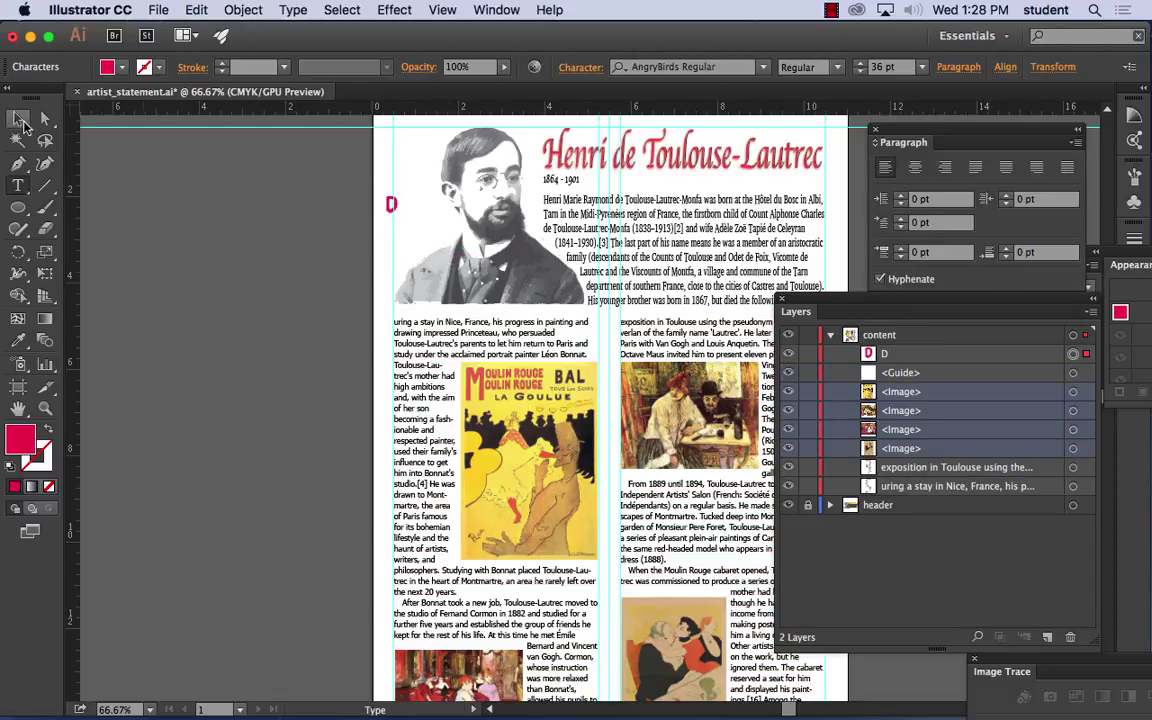
Step: Move the separate D over the start of the first column's opening line, aligned with the column's outer guide
key(super+equal)
key(super+equal)
key(super+equal)
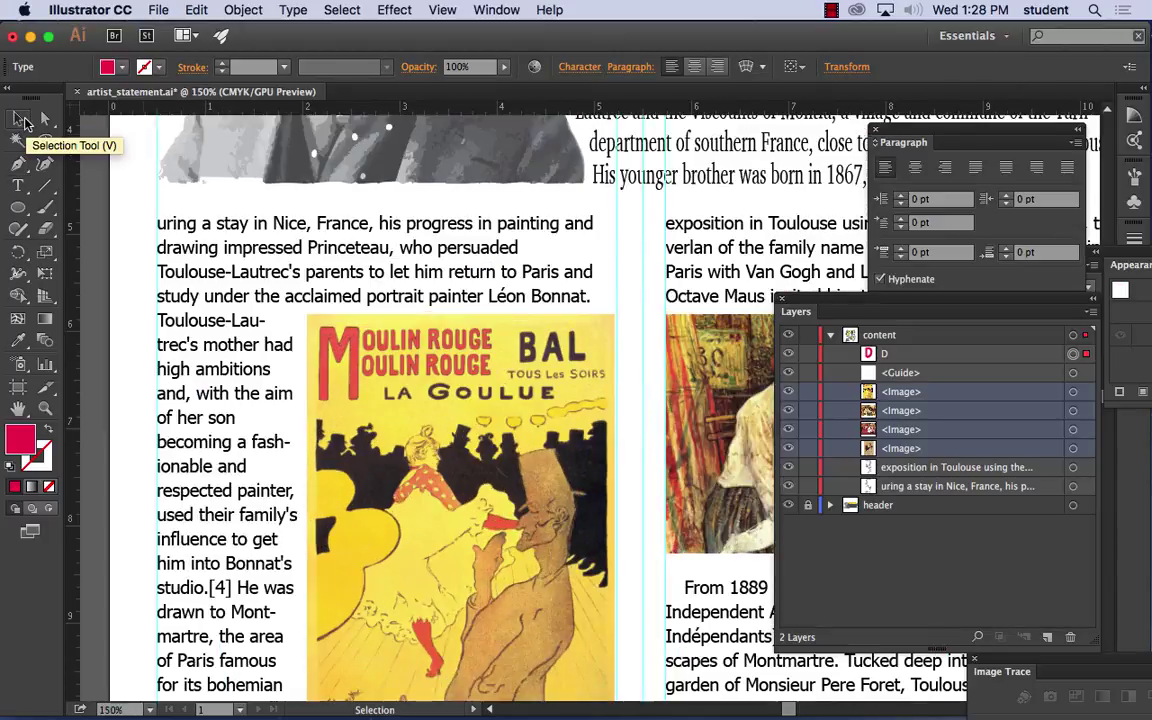
drag(89, 110, 390, 426)
drag(243, 133, 266, 510)
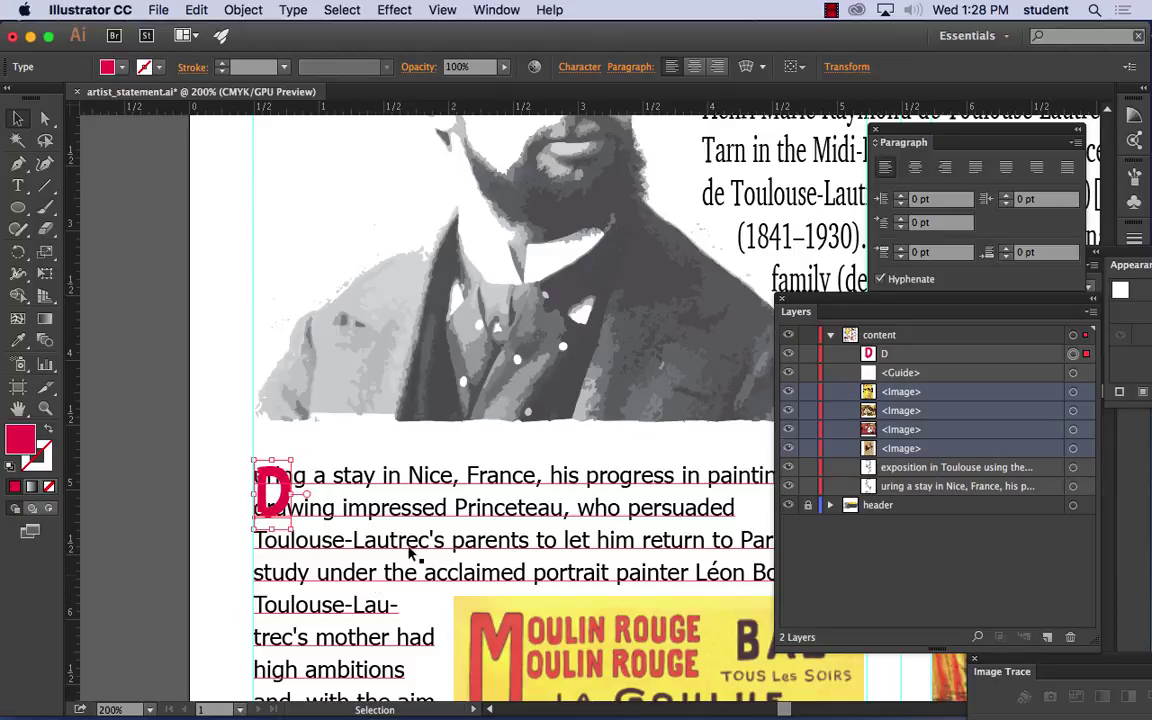
Step: Select the D together with the first column's text and apply a text wrap, accepting that type objects are included
shift+click(340, 482)
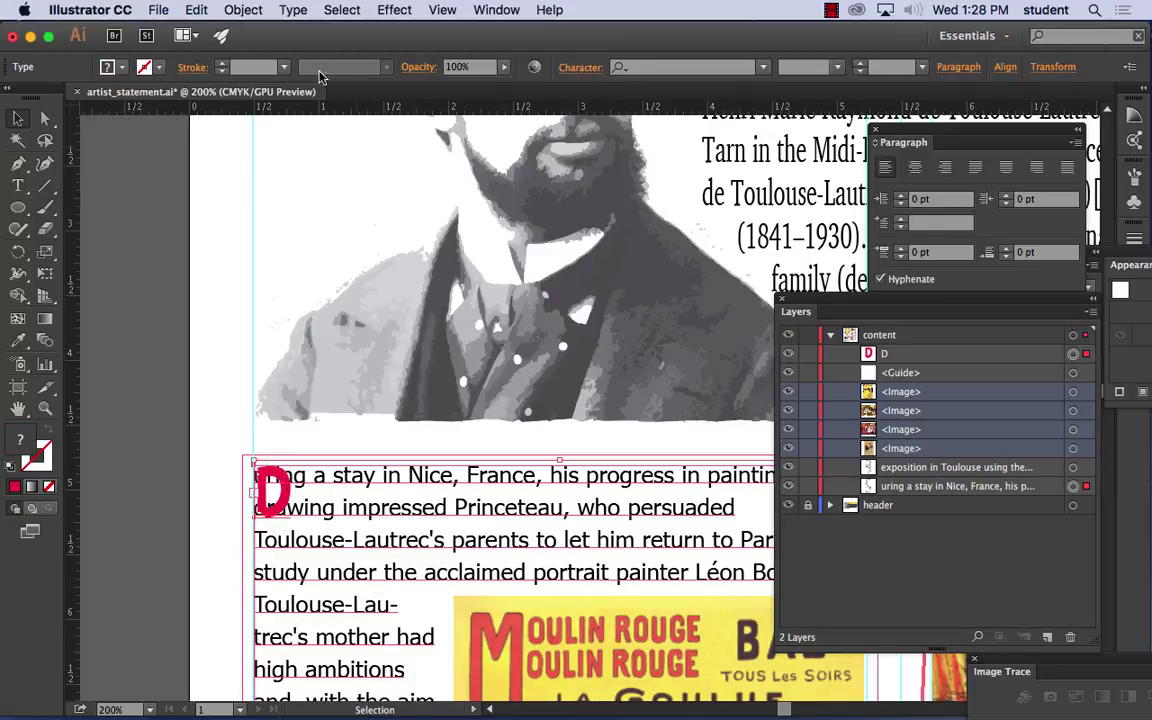
click(244, 10)
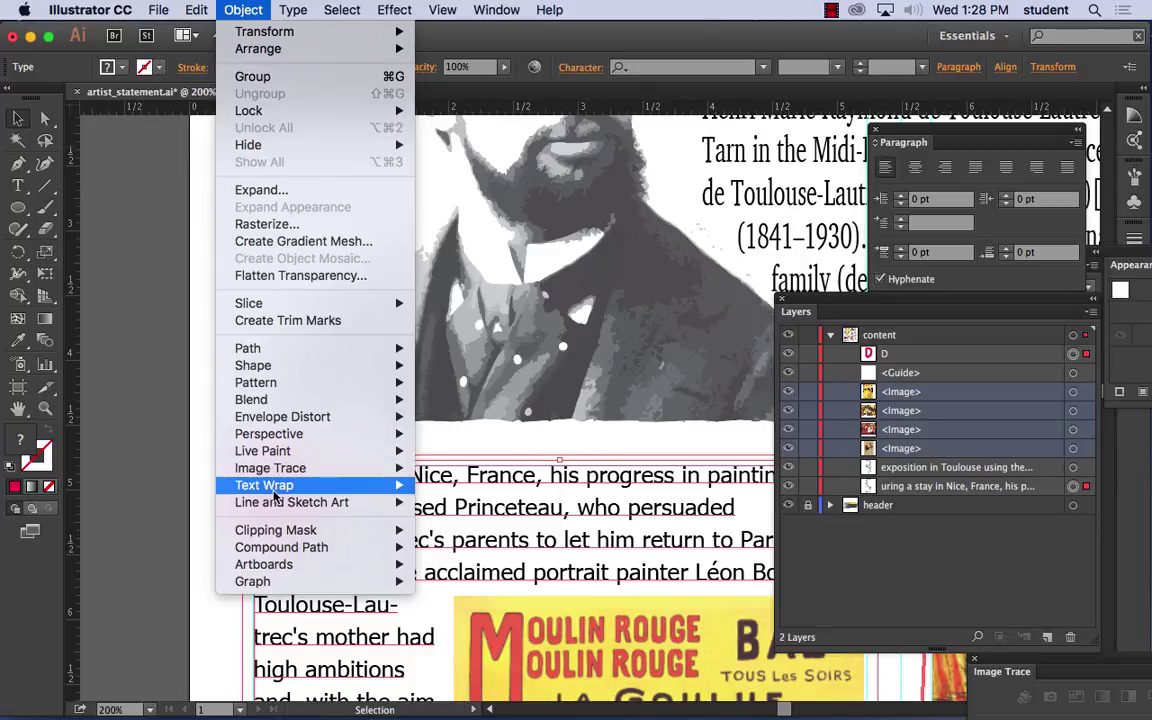
mouse_move(385, 485)
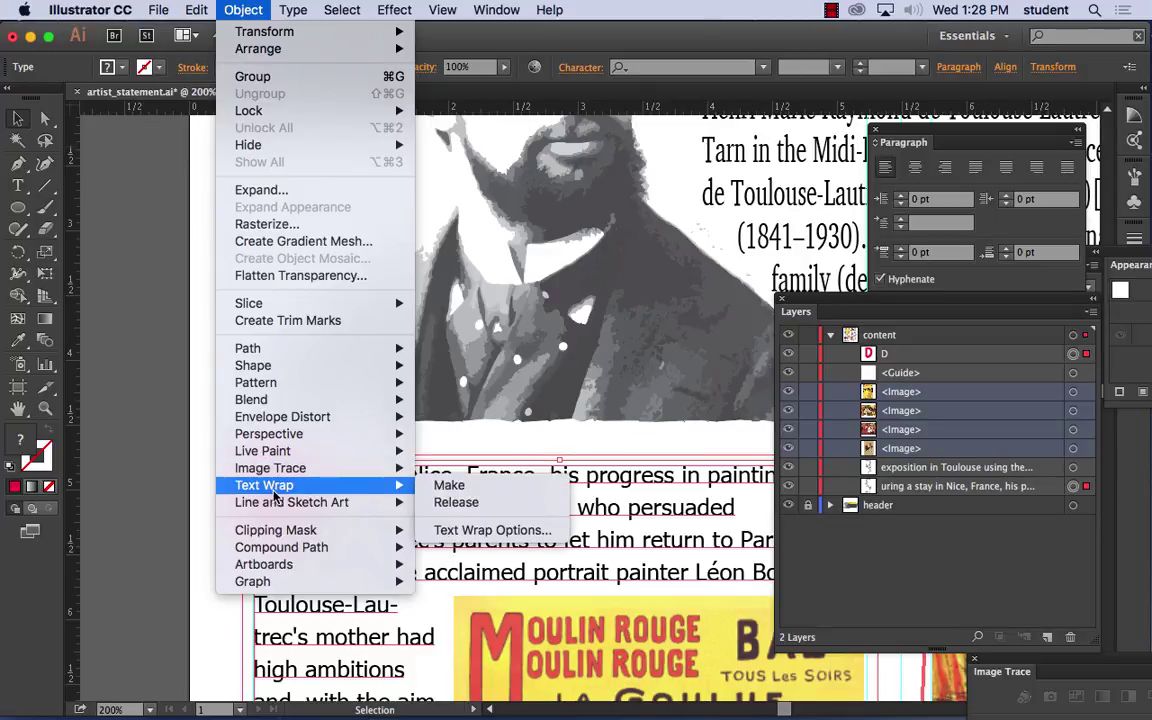
click(449, 486)
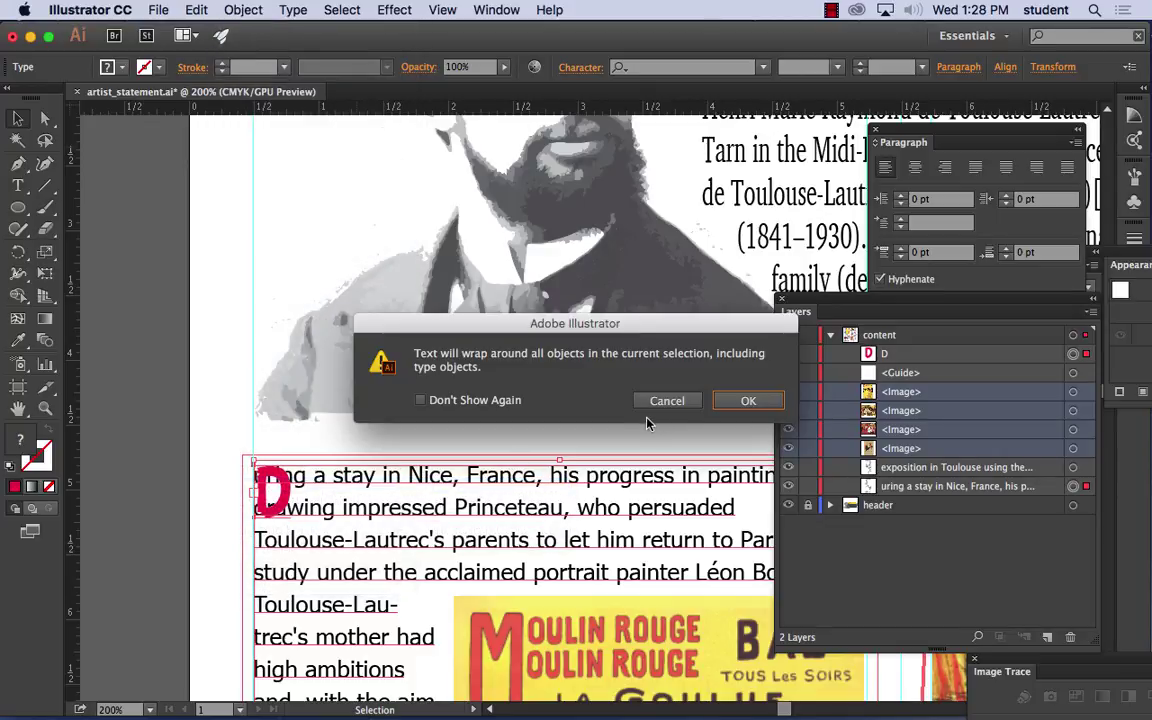
click(745, 401)
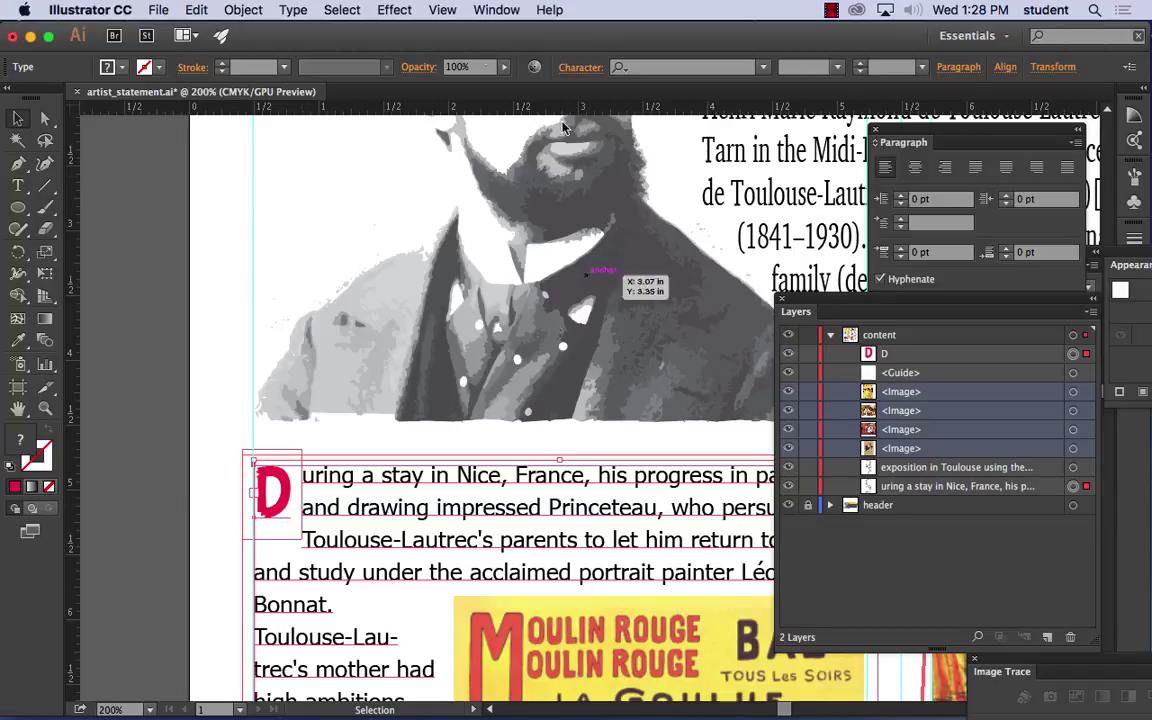
Step: Set the text wrap offset around the D to 1 pt with the preview on, and deselect everything
click(240, 10)
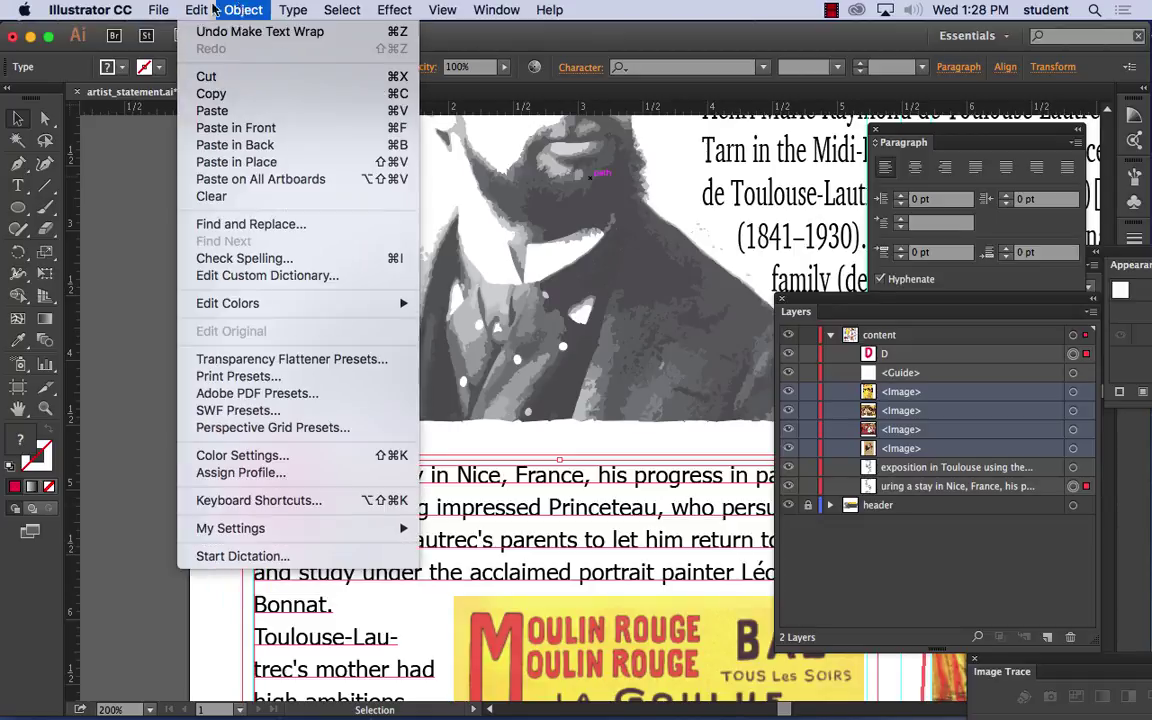
mouse_move(290, 485)
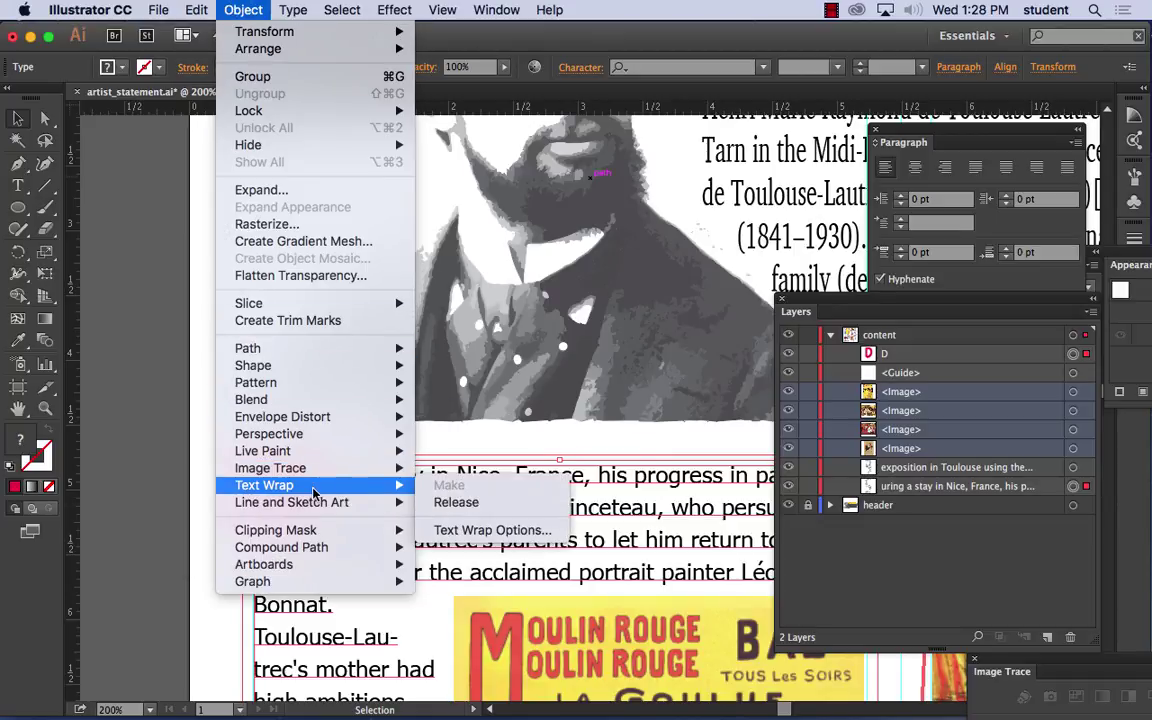
click(492, 531)
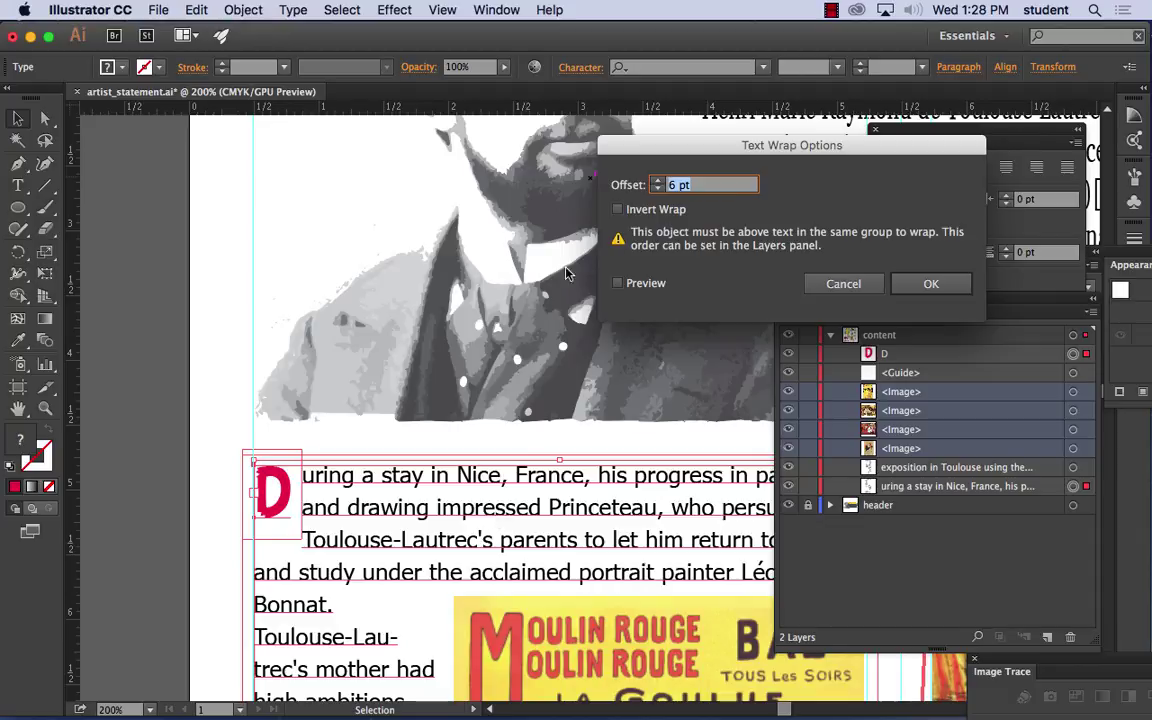
click(657, 189)
click(617, 283)
click(658, 190)
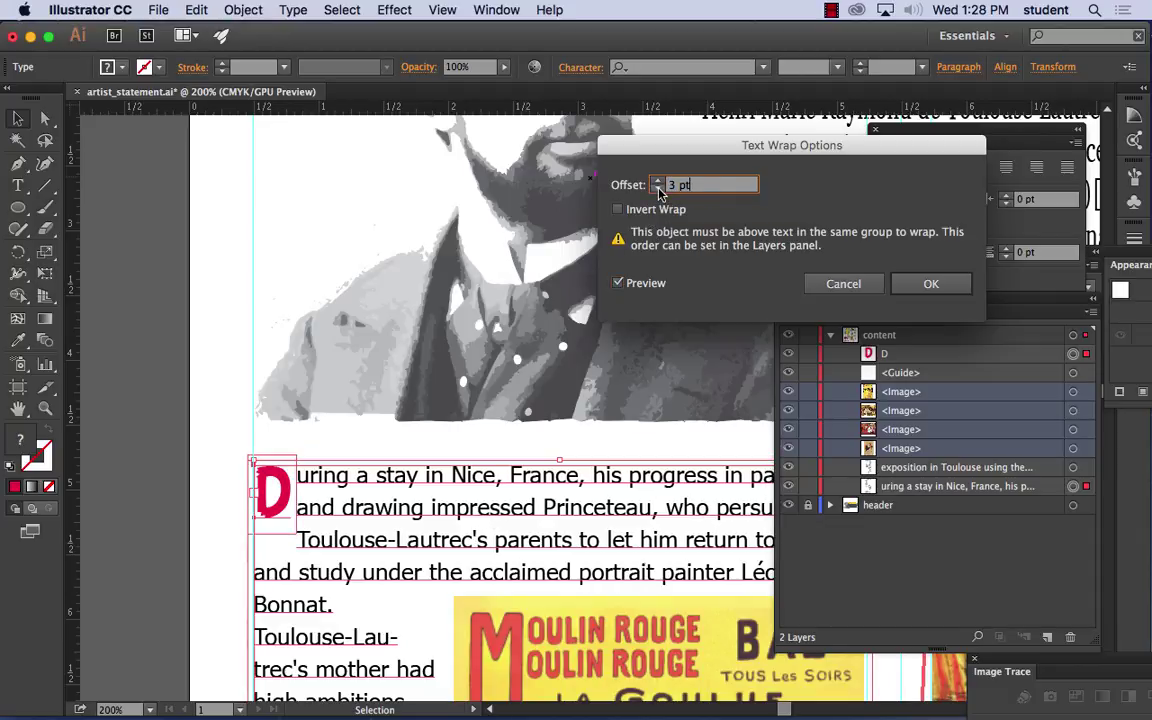
click(658, 190)
click(658, 190)
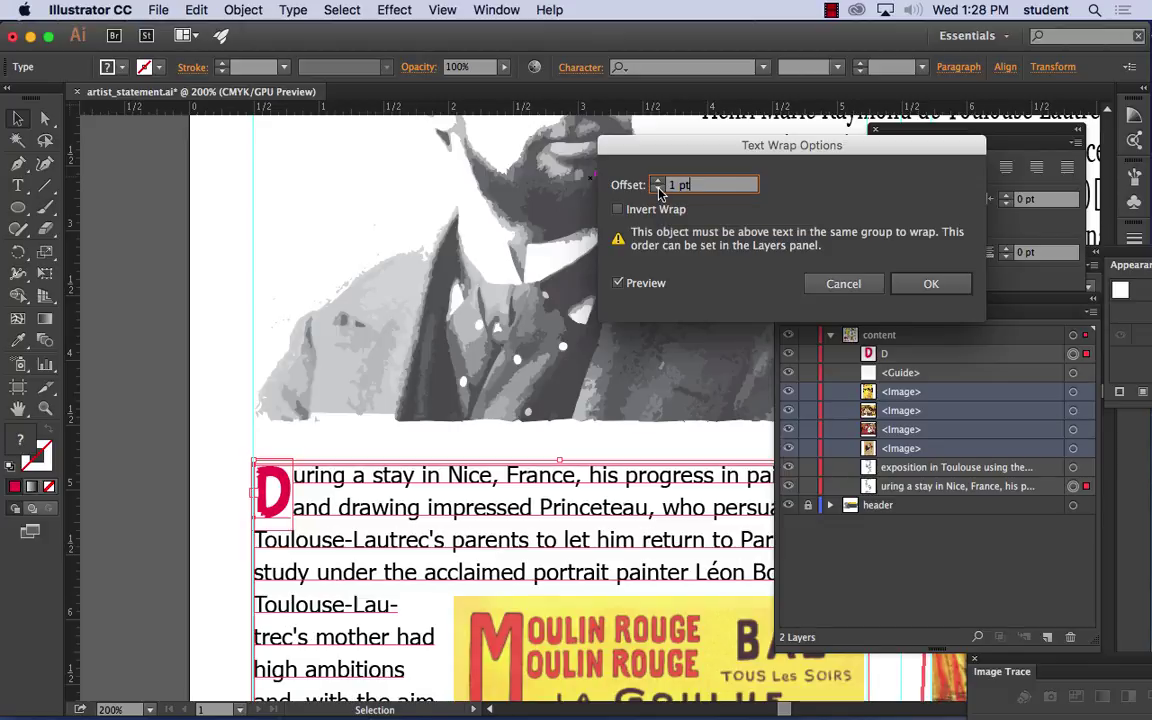
click(930, 284)
click(222, 378)
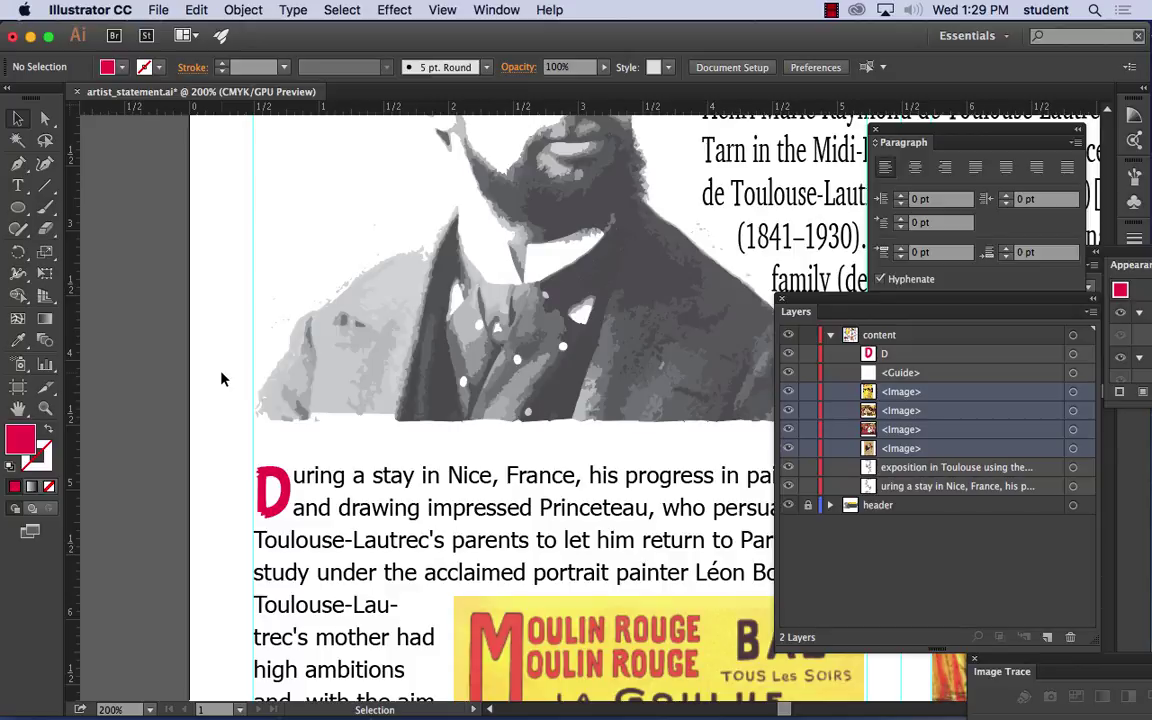
Step: Nudge the D upward about 0.25 in so only the opening line wraps beside it, and deselect it
click(274, 484)
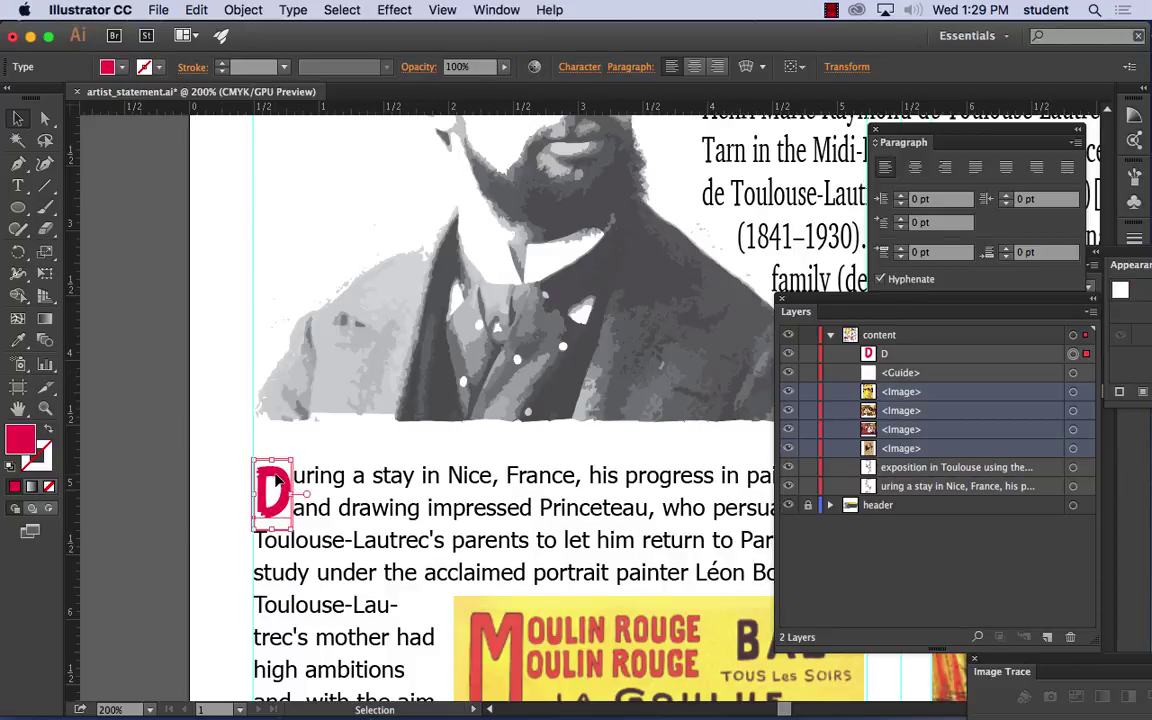
key(Up)
key(Up)
key(Up)
key(Up)
key(Up)
key(Up)
key(Up)
key(Up)
key(Up)
key(Up)
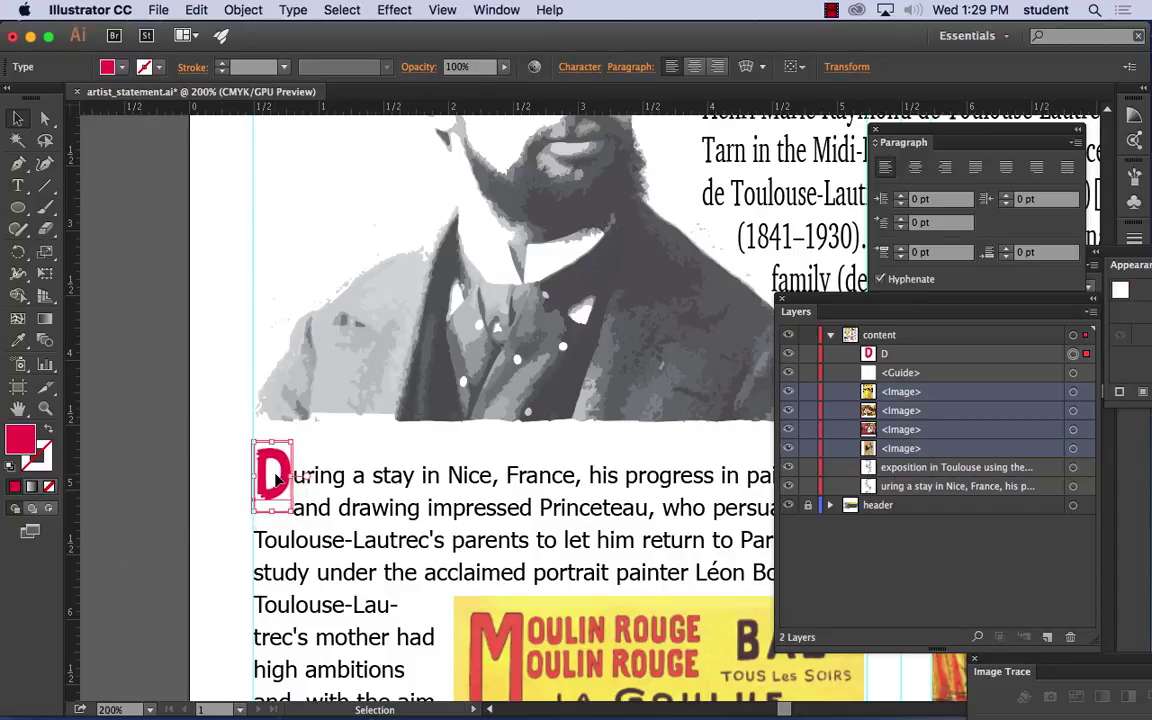
key(Up)
key(Up)
key(Up)
key(Up)
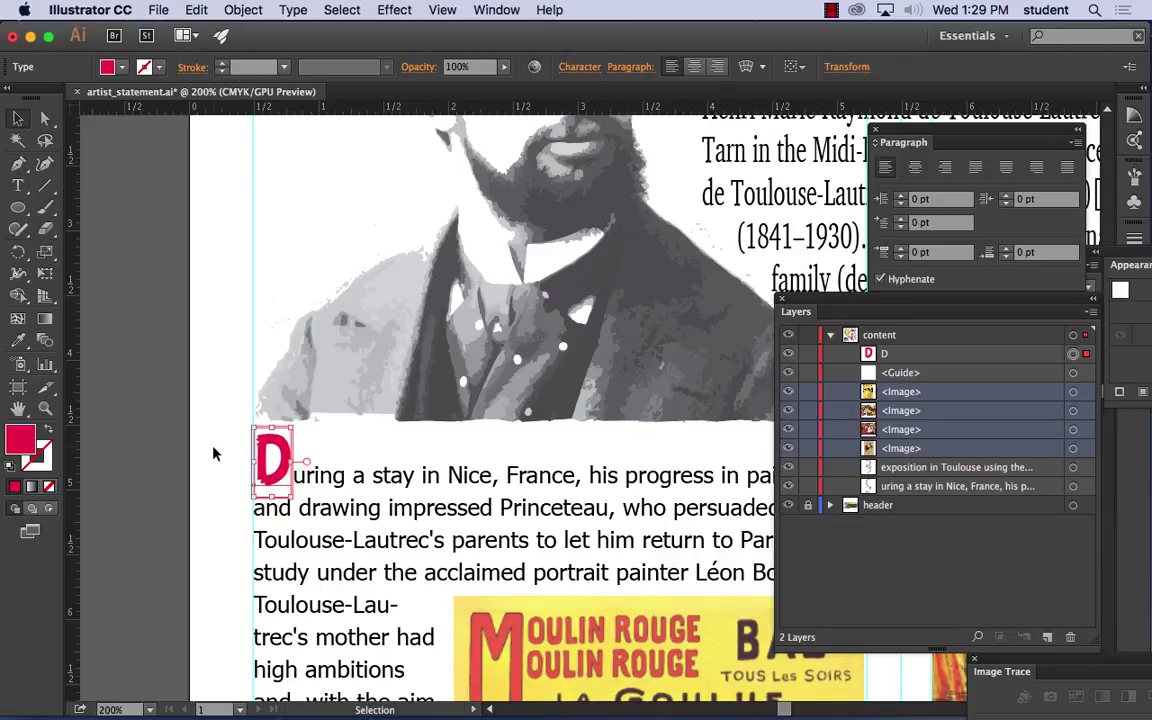
click(229, 456)
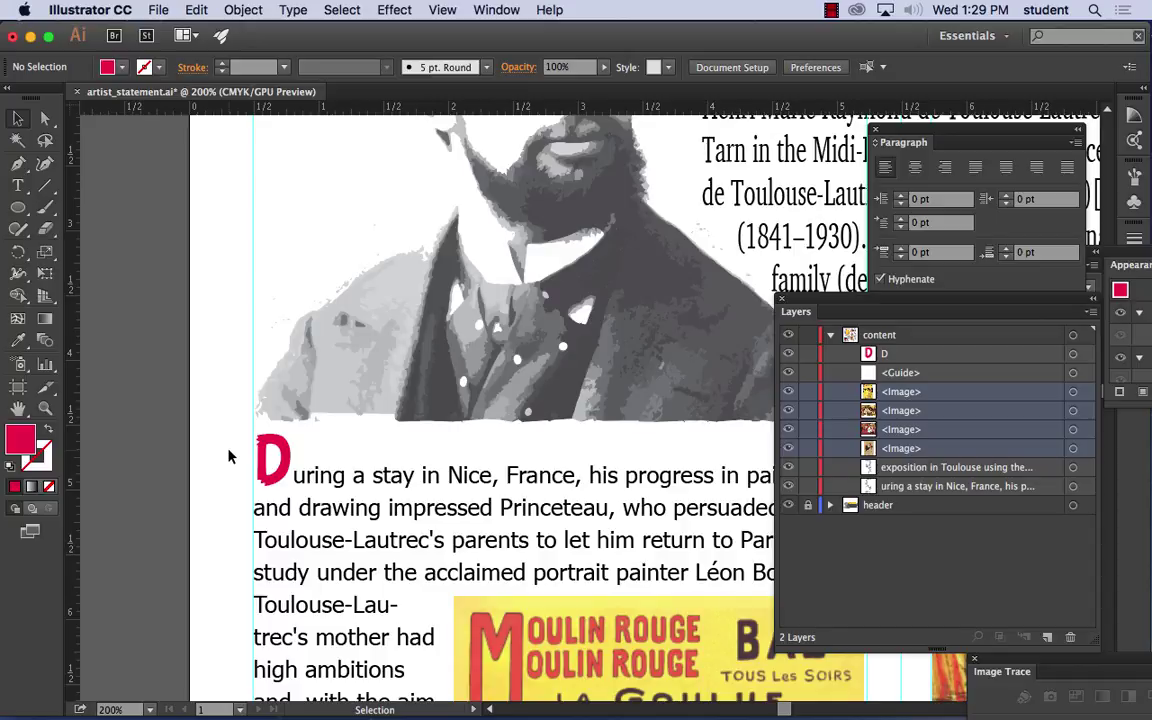
Step: Examine the whole page layout with the new initial, the header and the start of the second column
key(super+minus)
key(super+minus)
key(super+minus)
key(super+minus)
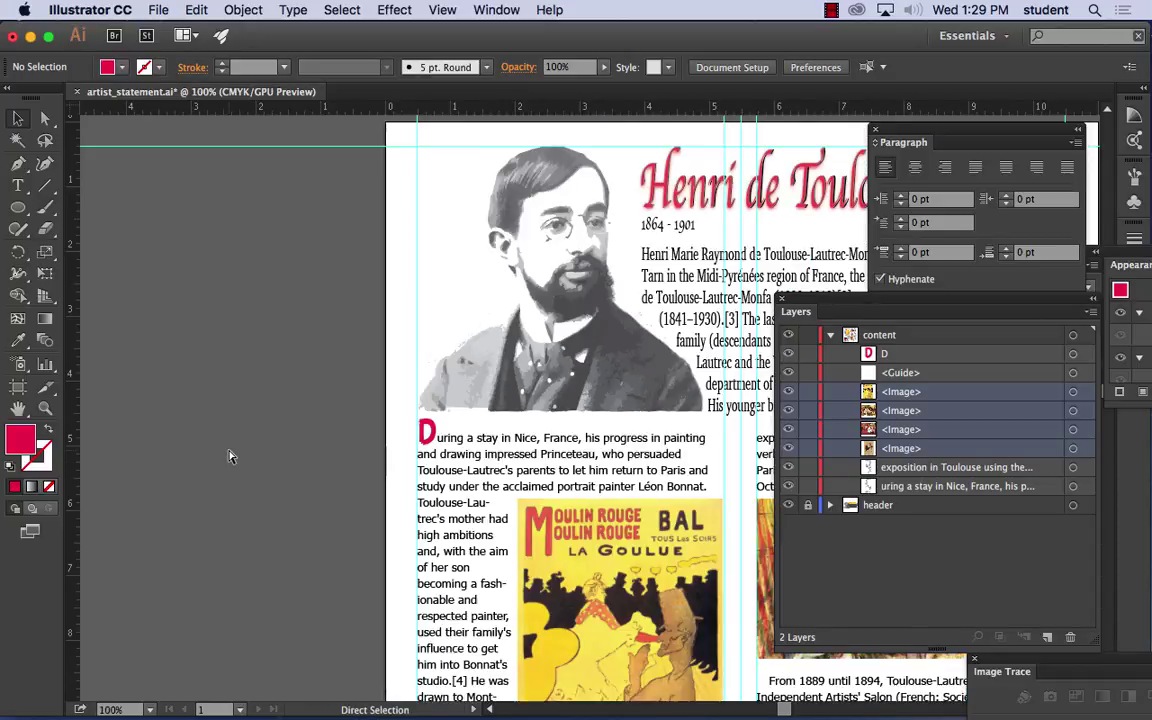
scroll(287, 289, right, 5)
scroll(287, 289, down, 2)
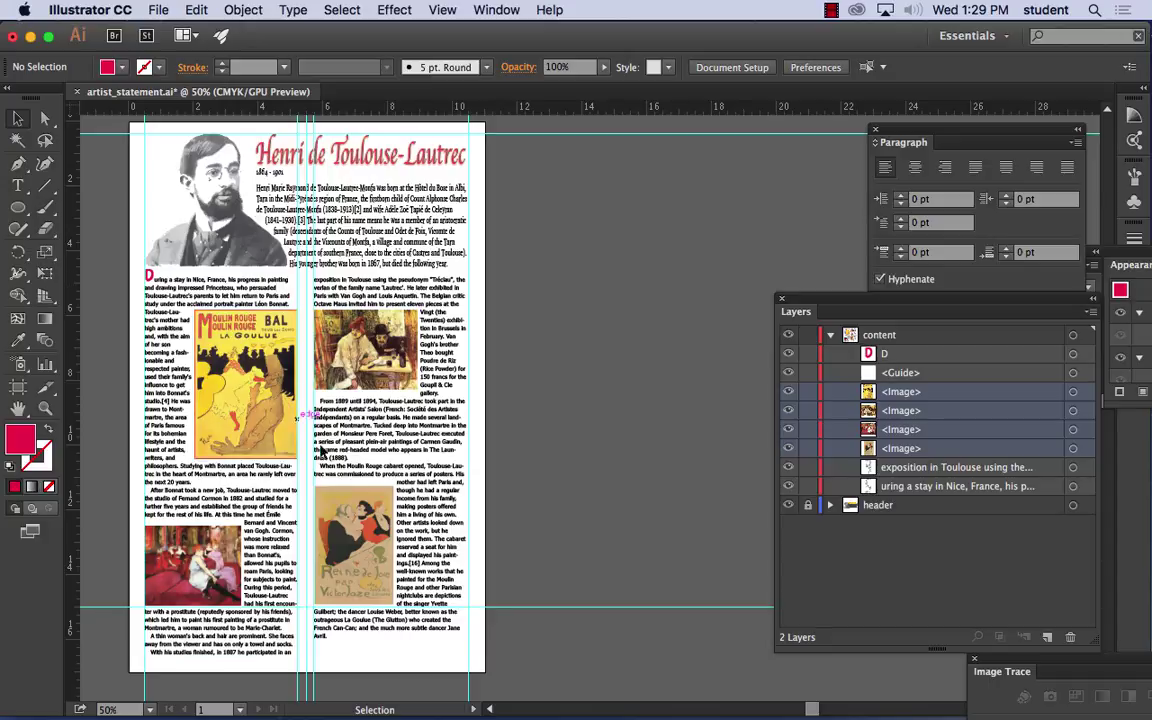
double_click(323, 472)
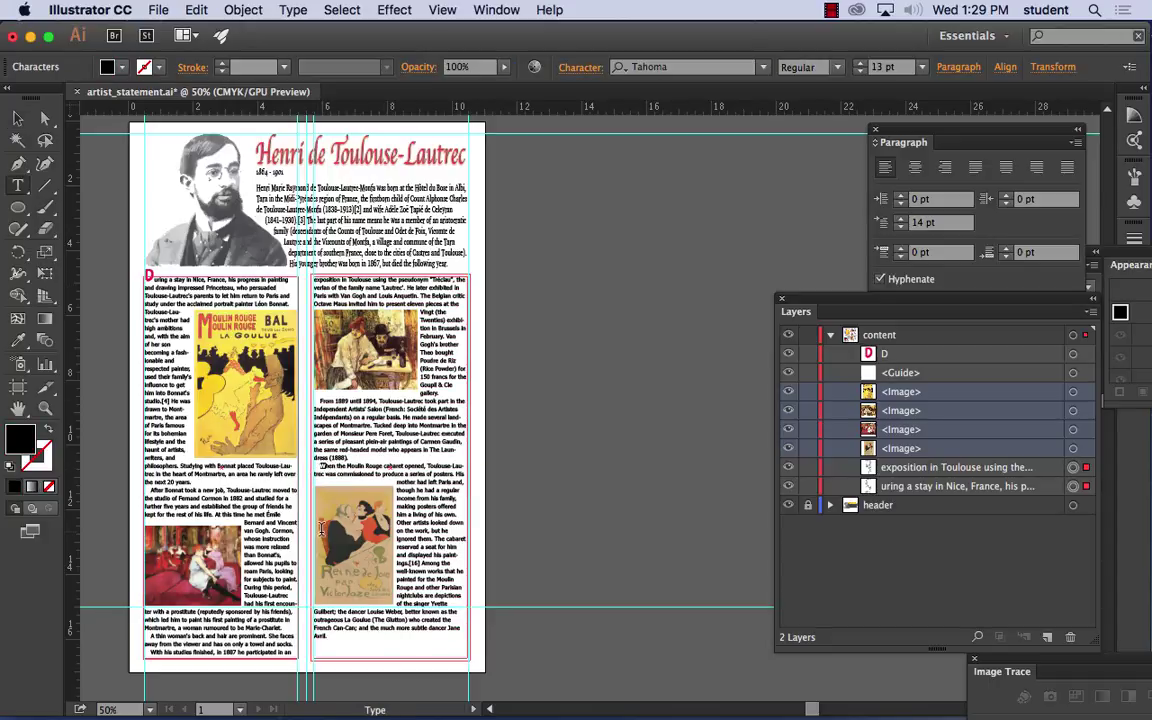
click(17, 118)
click(629, 335)
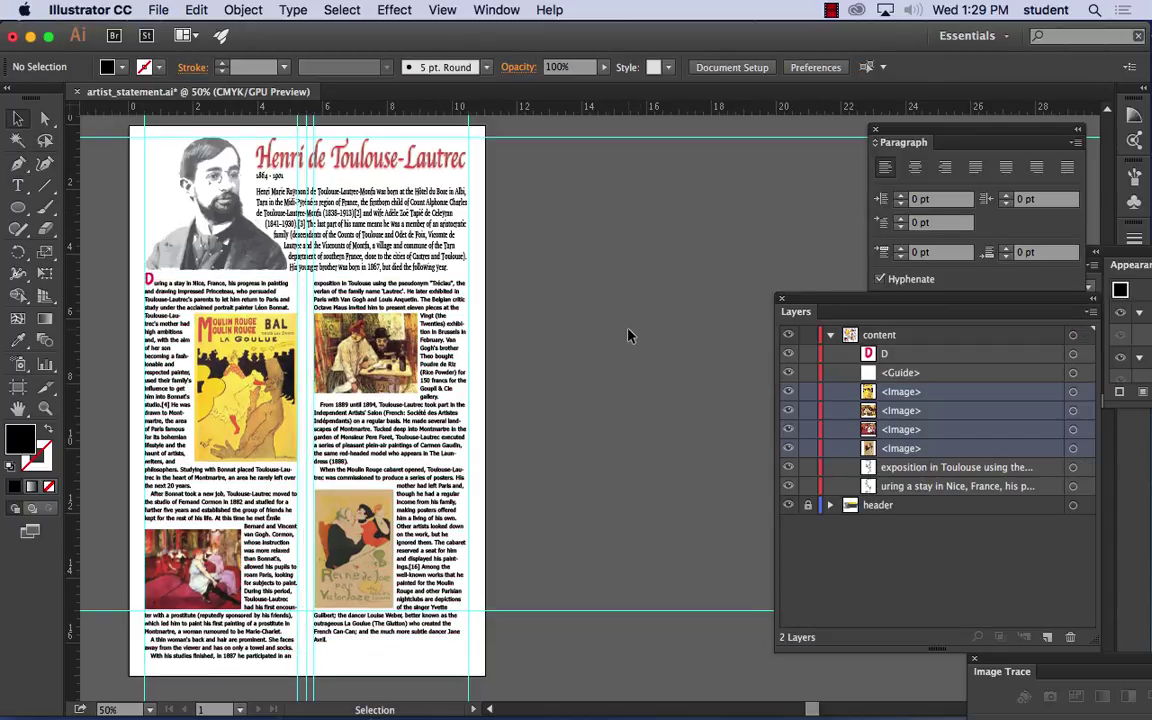
key(super+equal)
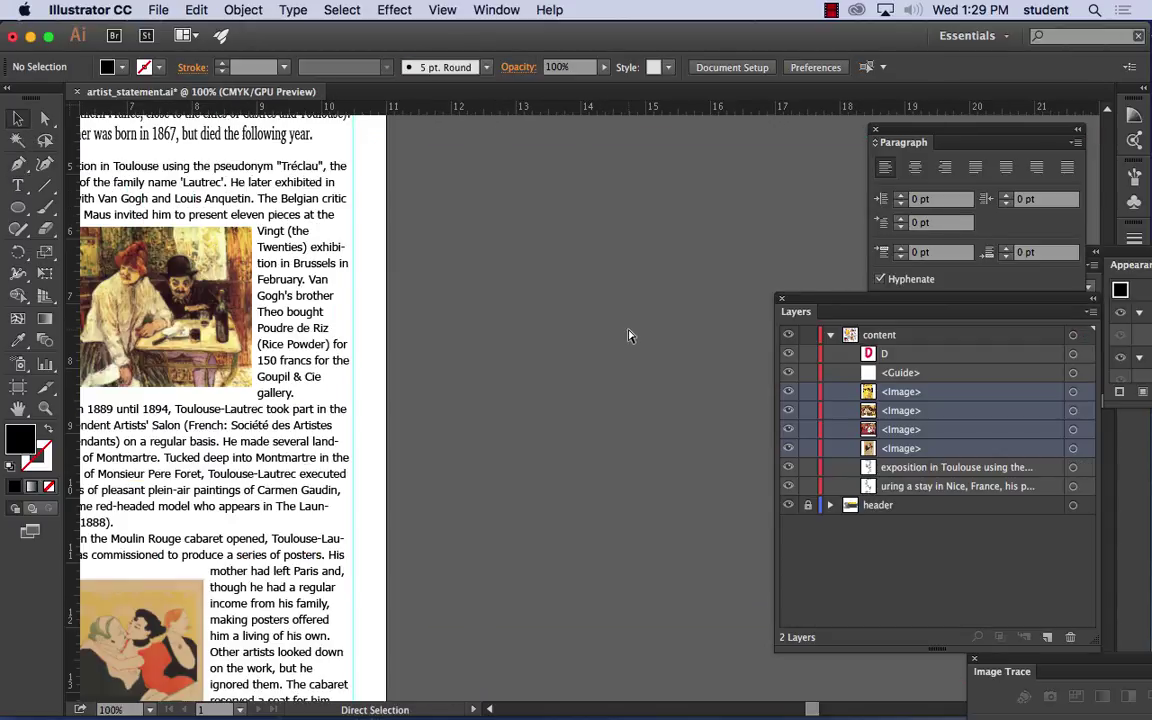
drag(371, 227, 677, 470)
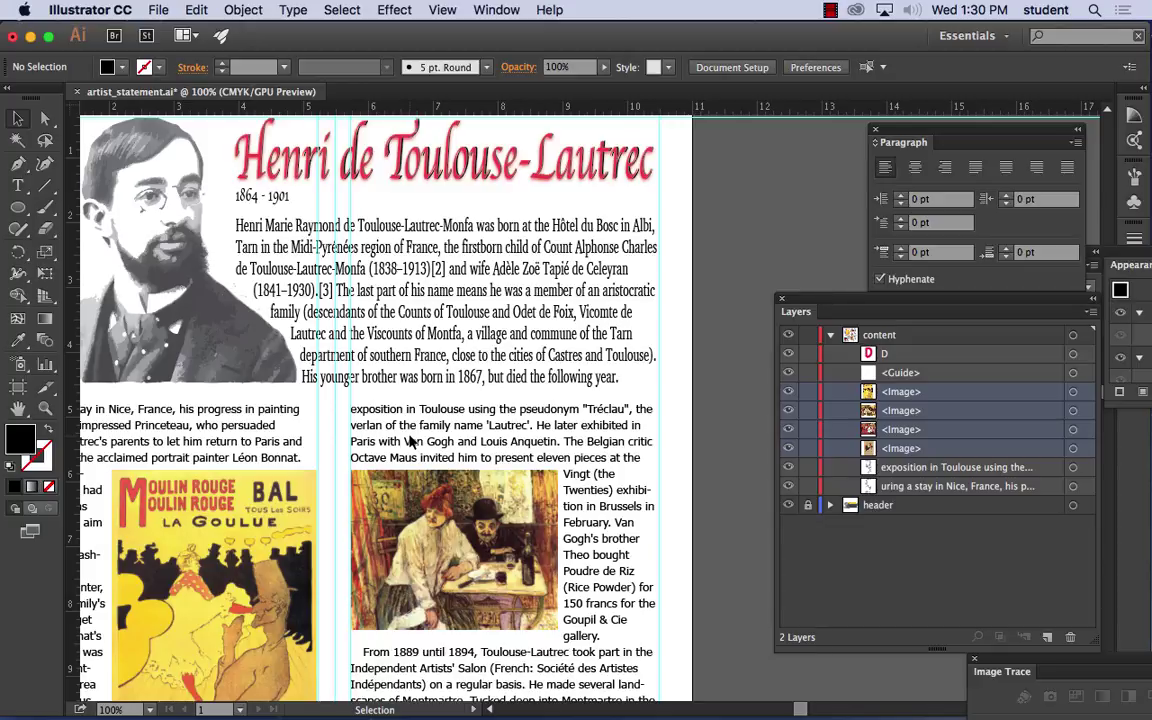
Step: Slightly enlarge the painting of the couple at the table in the second column from its lower outer corner
scroll(409, 441, down, 5)
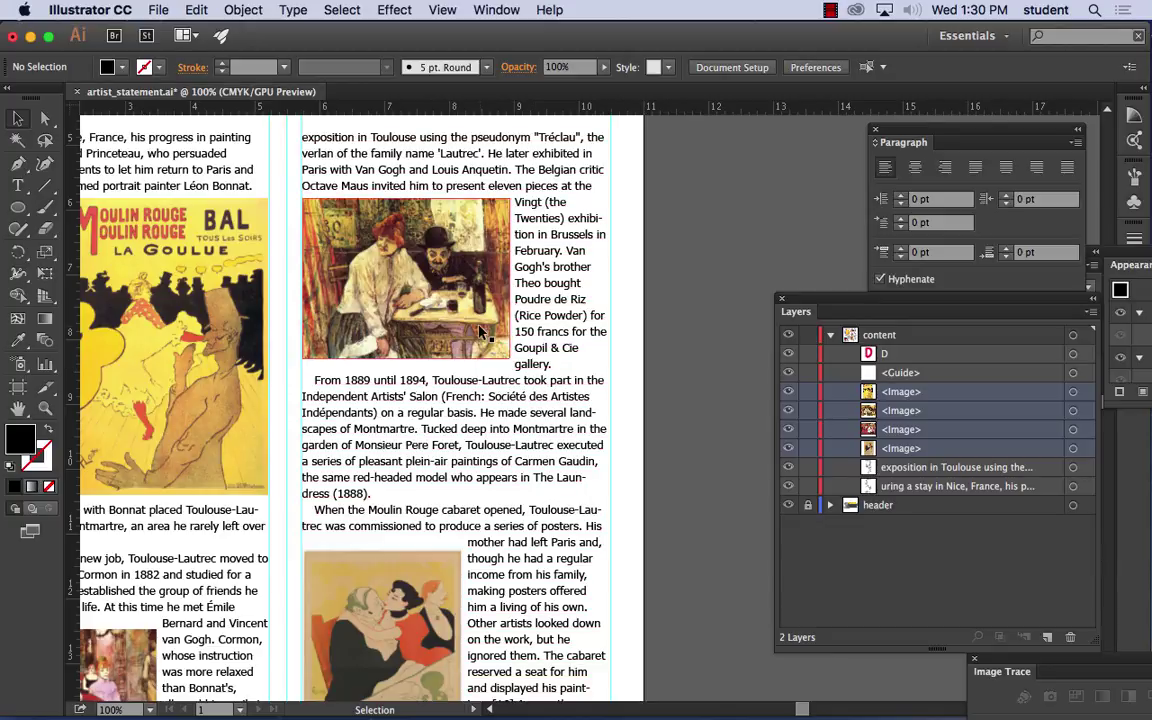
click(435, 302)
drag(510, 358, 517, 365)
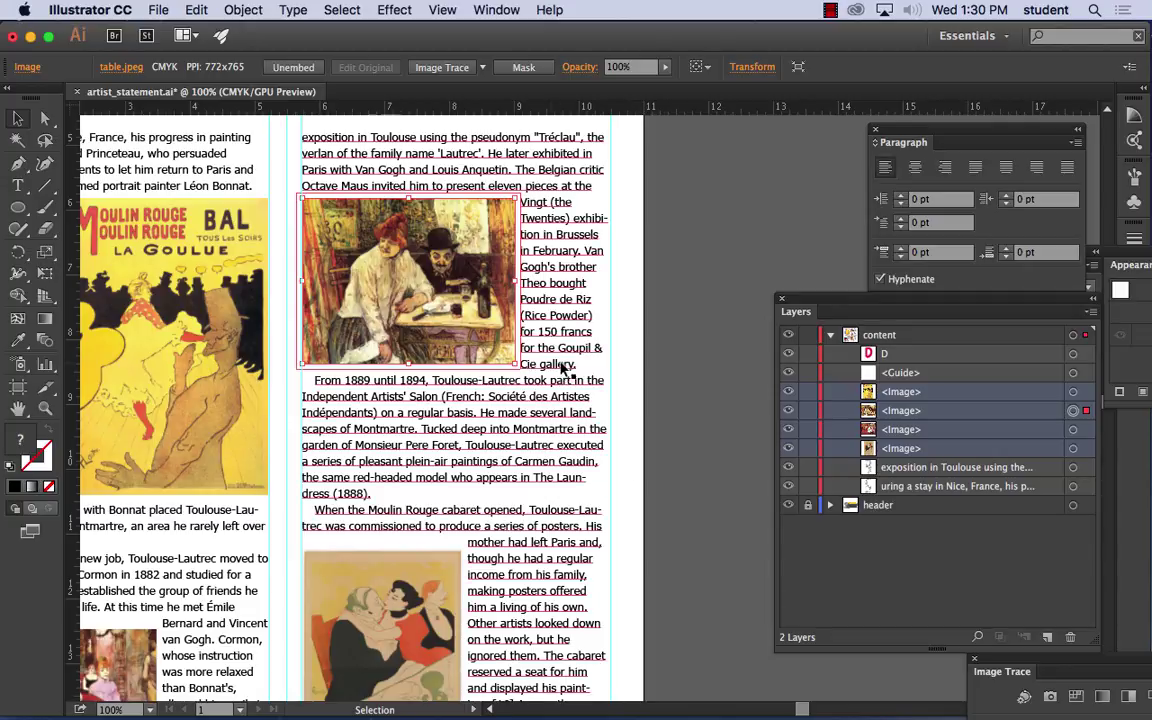
Step: Move the Reine de Joie poster in the second column straight up about 0.11 in to meet the text line beside it
scroll(563, 508, down, 5)
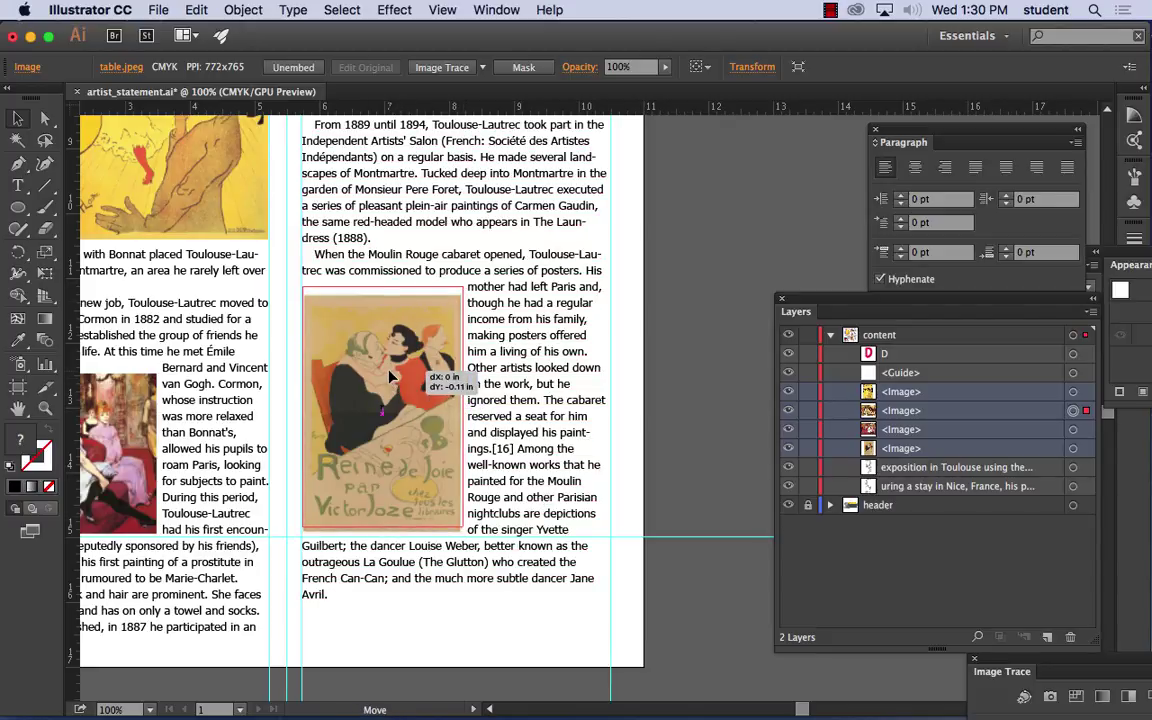
drag(390, 379, 385, 373)
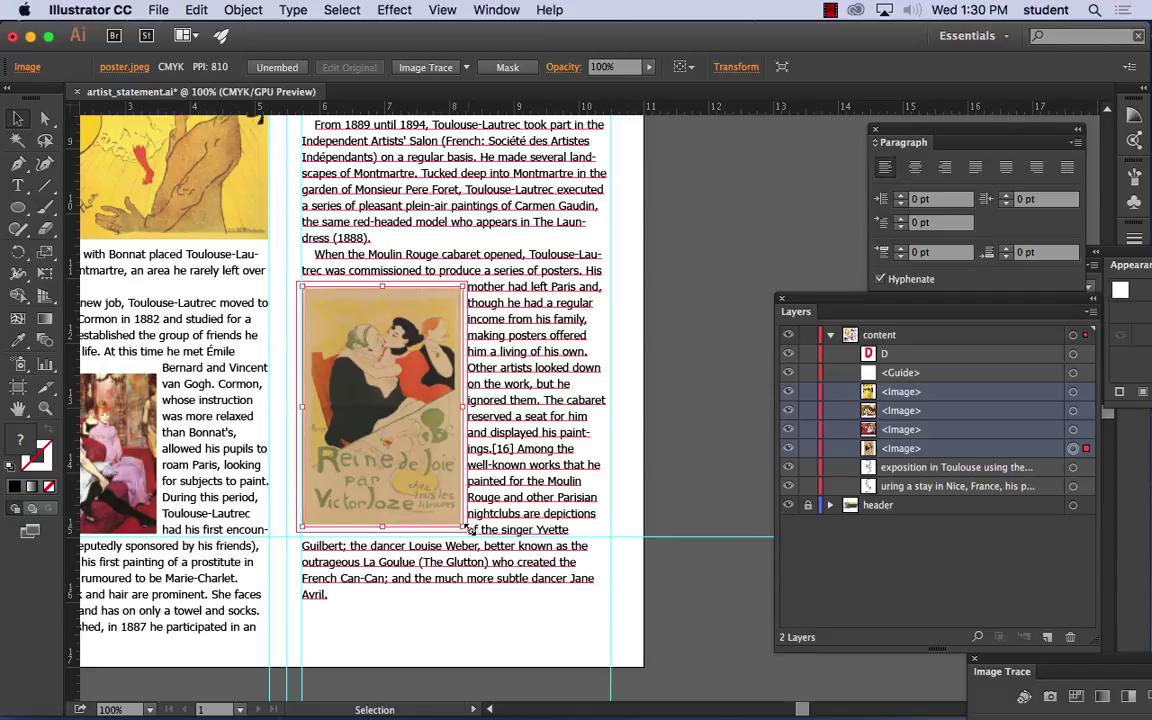
key(super+minus)
key(super+minus)
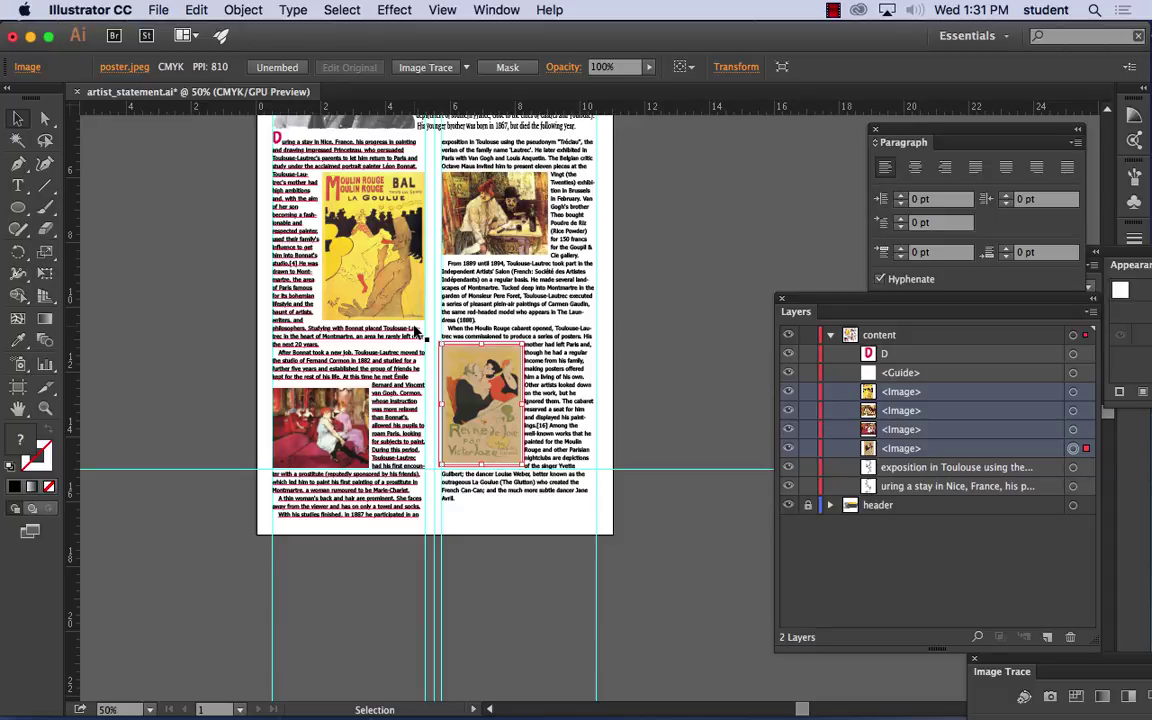
Step: Deselect everything and set up the Rectangle tool with no fill and a 2 pt black stroke
click(18, 207)
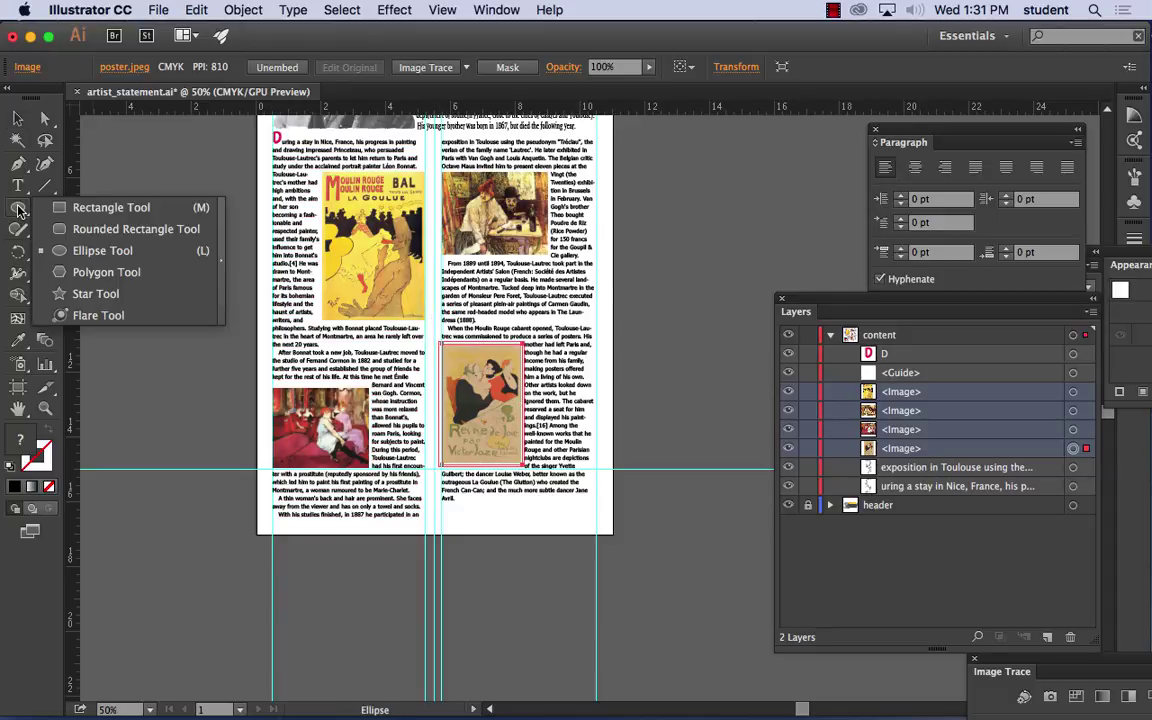
click(82, 215)
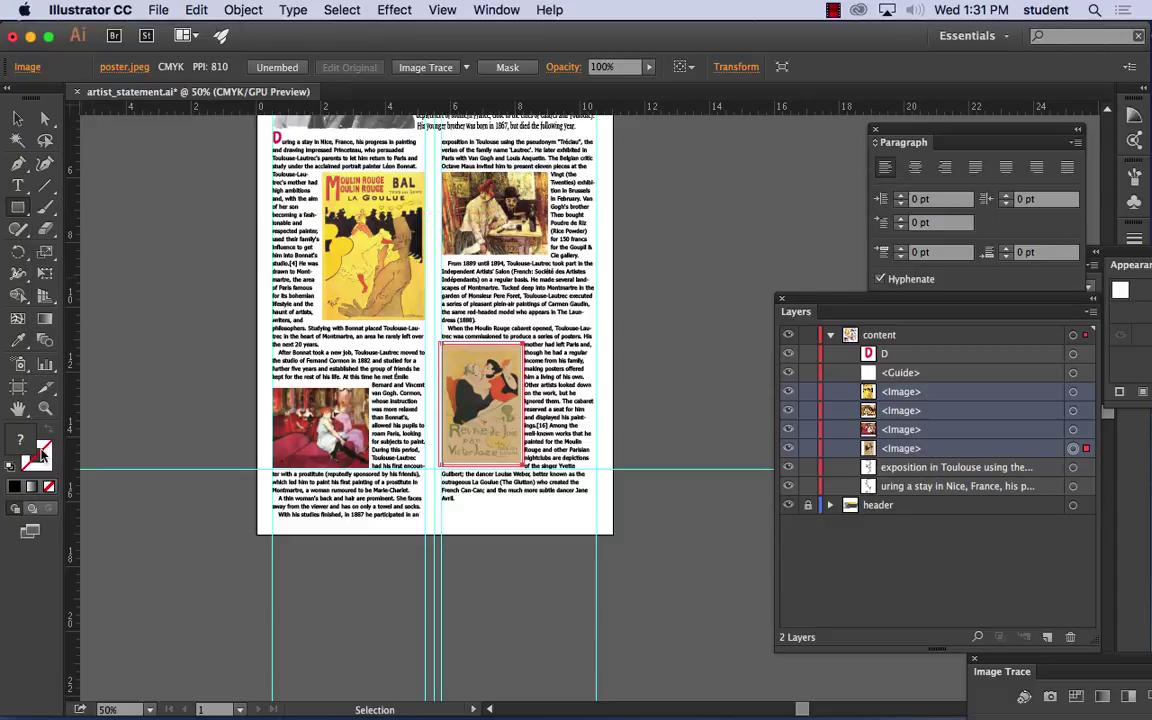
click(18, 118)
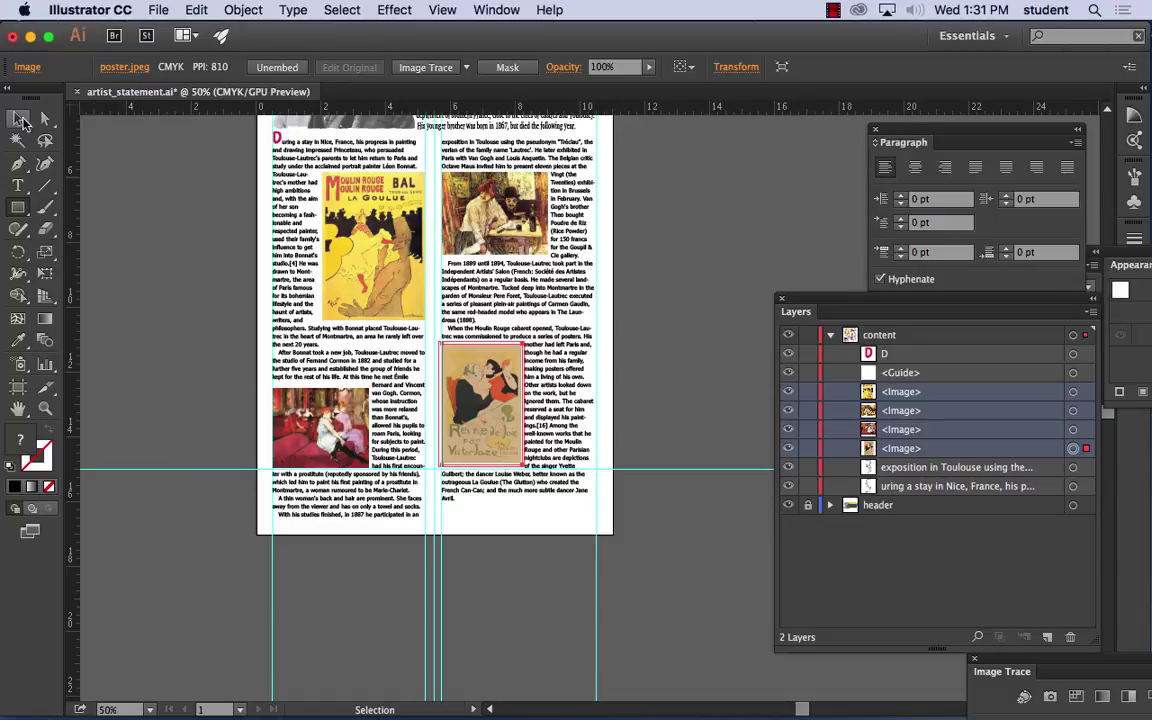
click(140, 220)
click(18, 208)
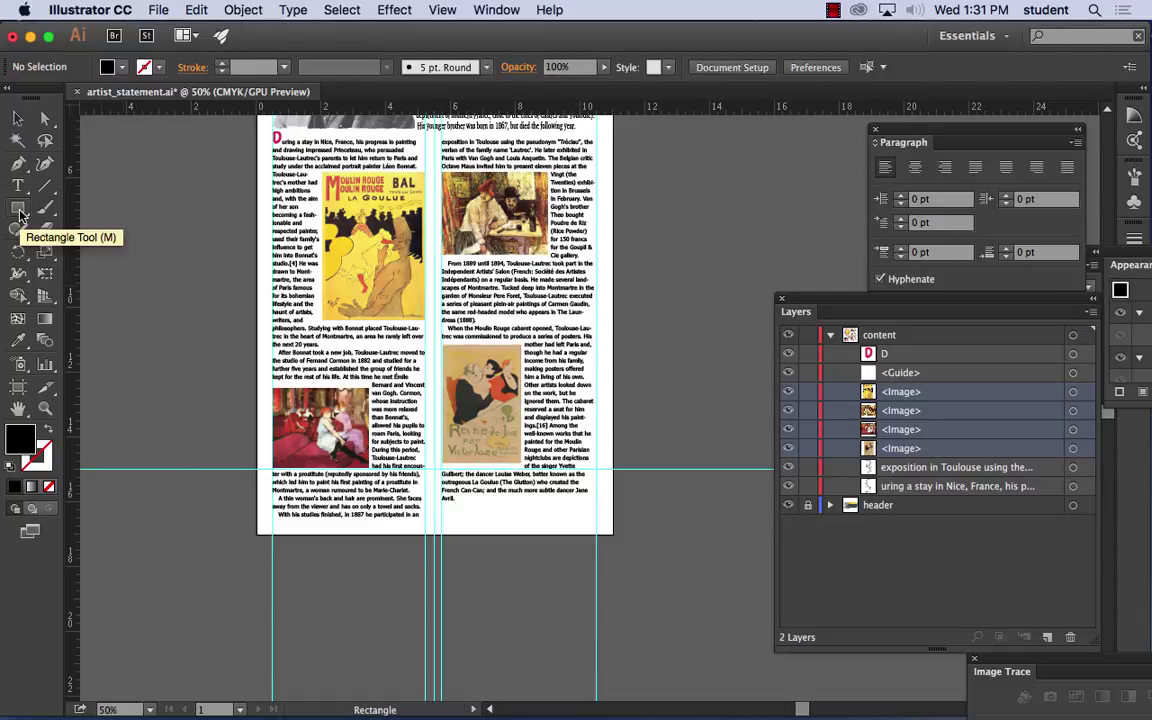
click(48, 428)
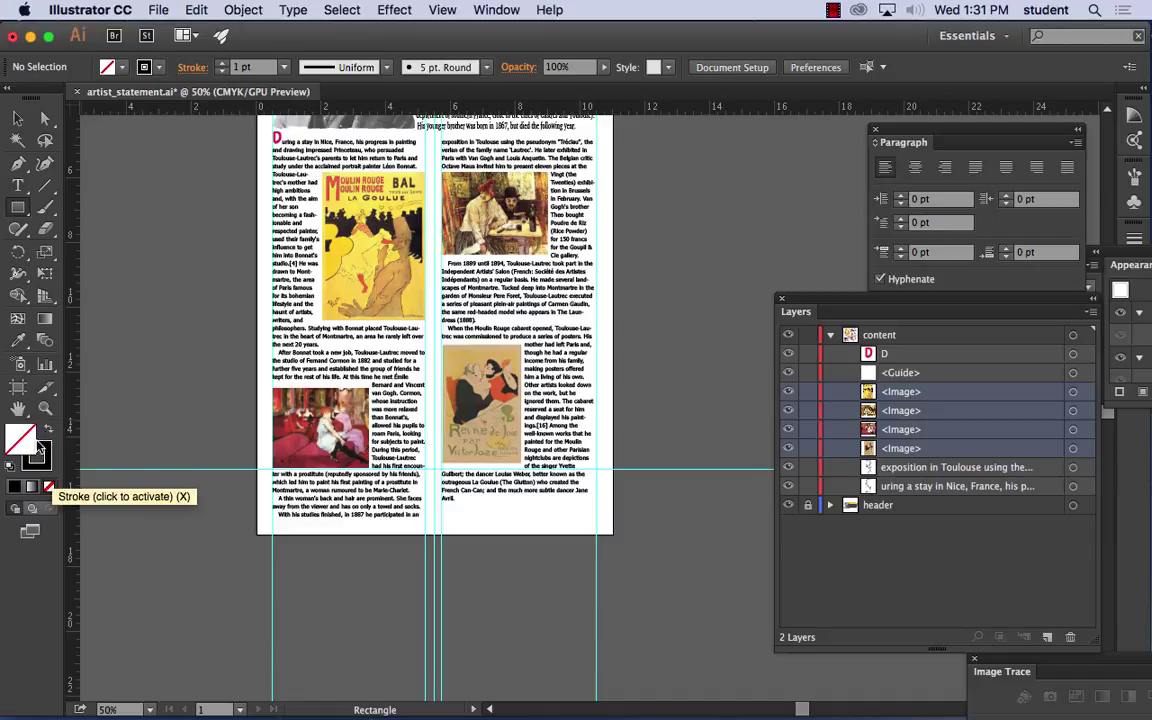
click(40, 432)
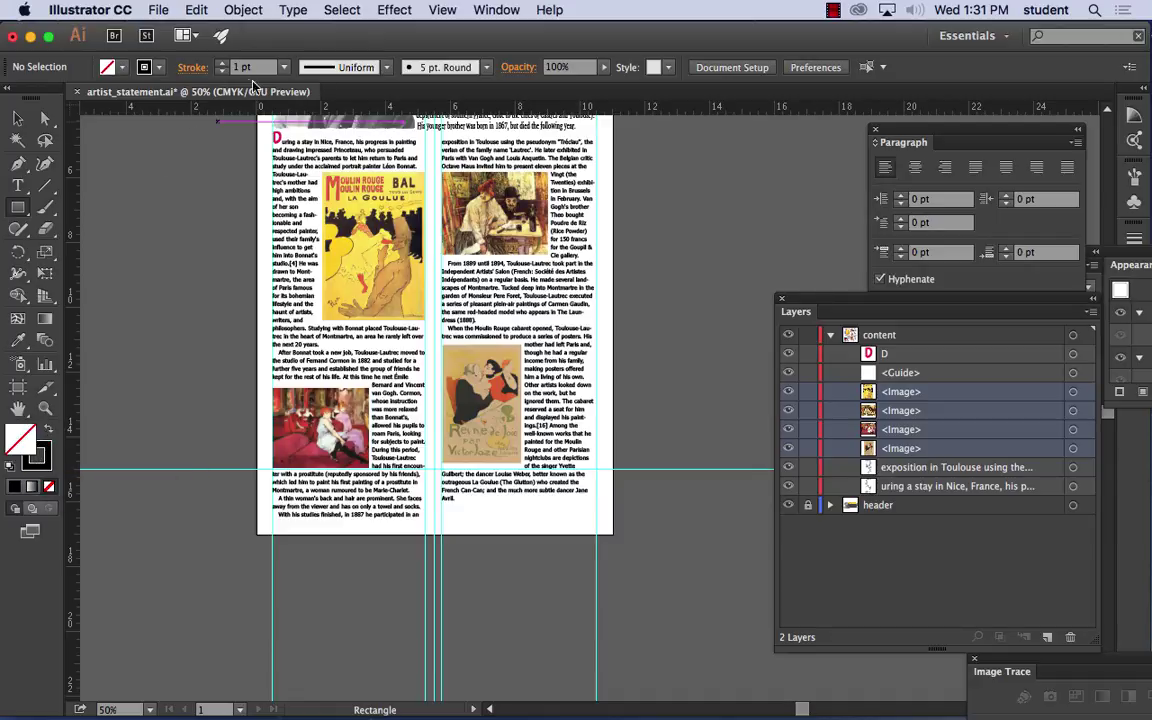
click(284, 67)
click(262, 150)
Step: Draw a rectangular frame around the edges of the Moulin Rouge poster and deselect it
drag(320, 166, 413, 443)
key(super+1)
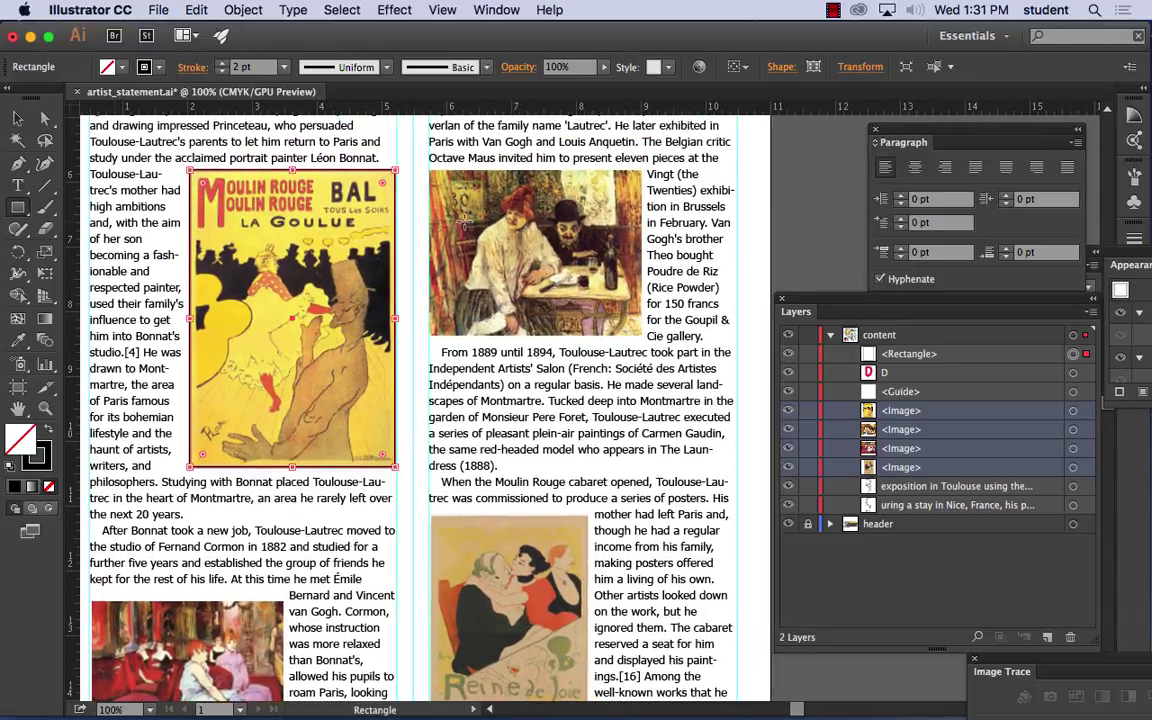
click(18, 118)
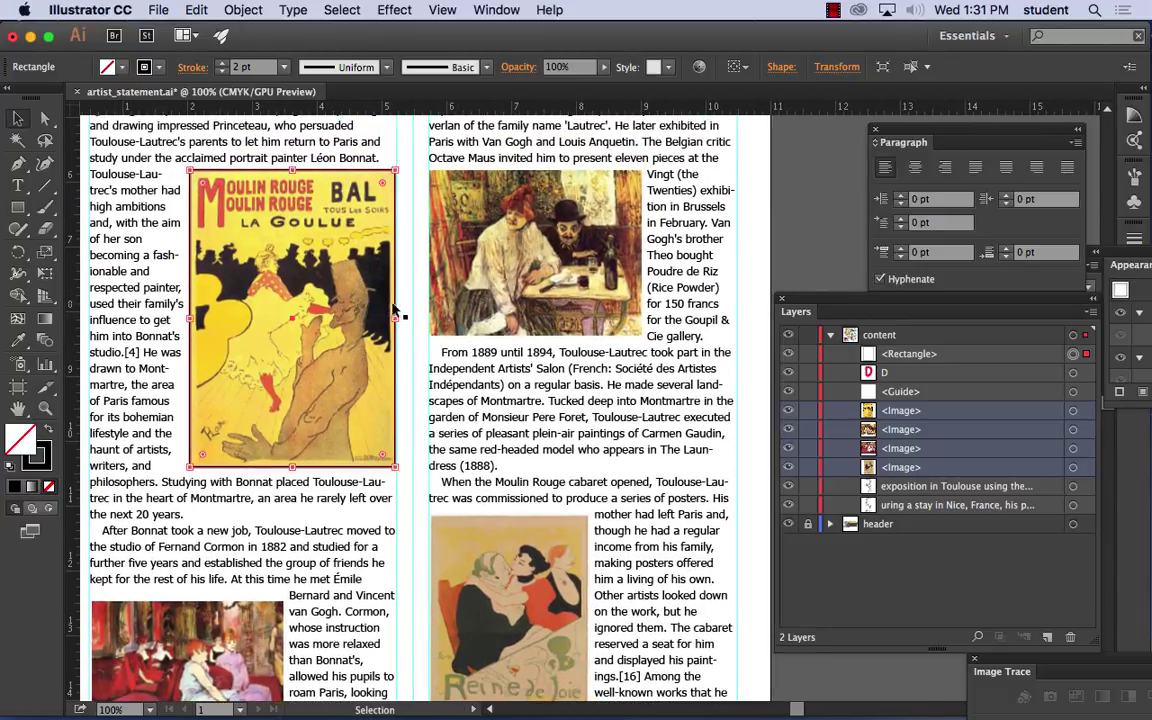
click(402, 313)
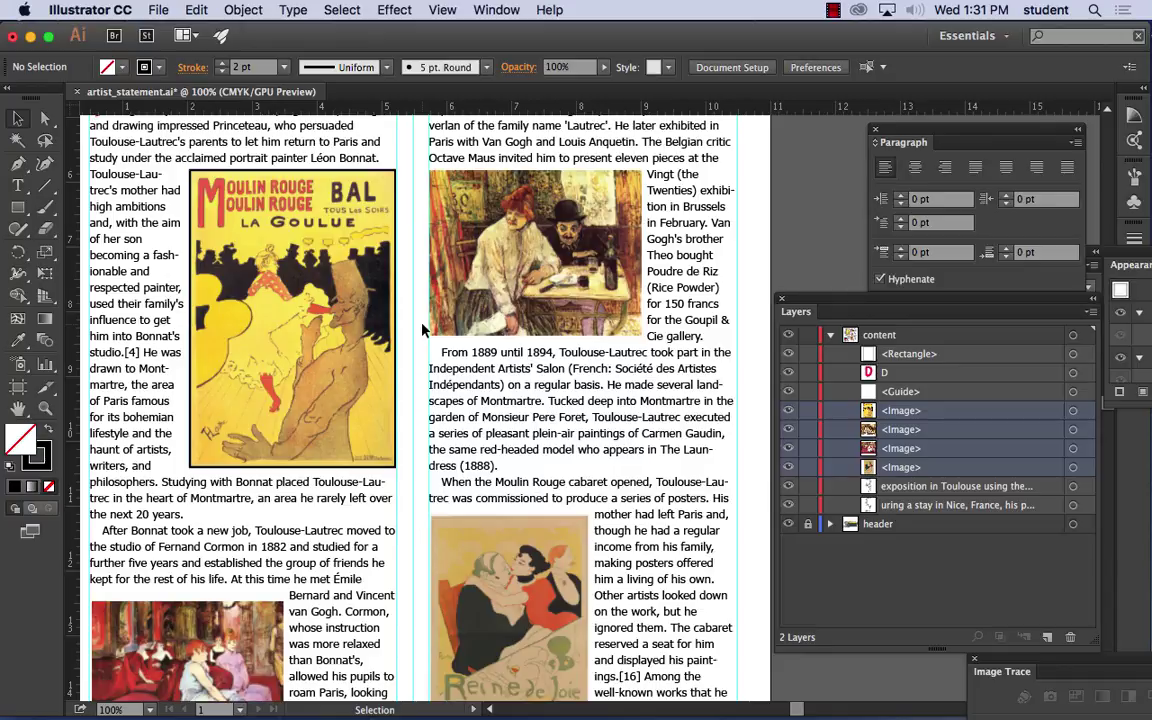
Step: Nudge the red salon painting slightly upward and align it with the outer guide of the first column
scroll(424, 330, down, 5)
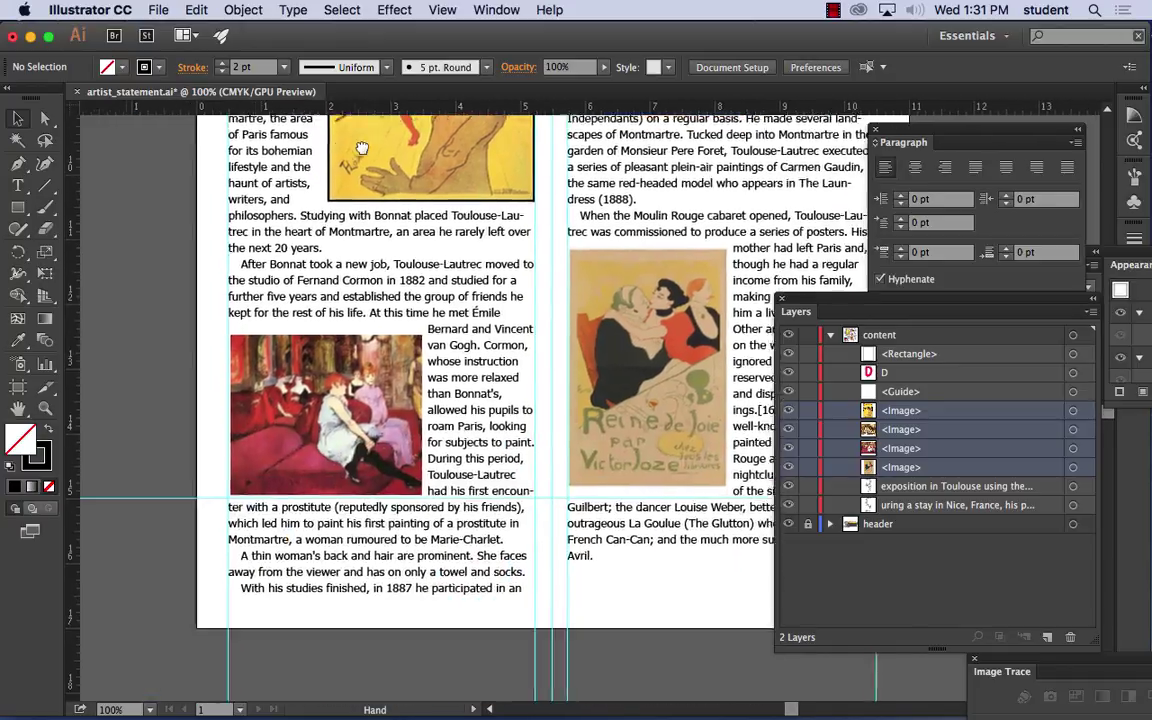
scroll(335, 355, left, 3)
mouse_move(319, 368)
mouse_down()
mouse_move(309, 362)
mouse_move(321, 370)
mouse_up()
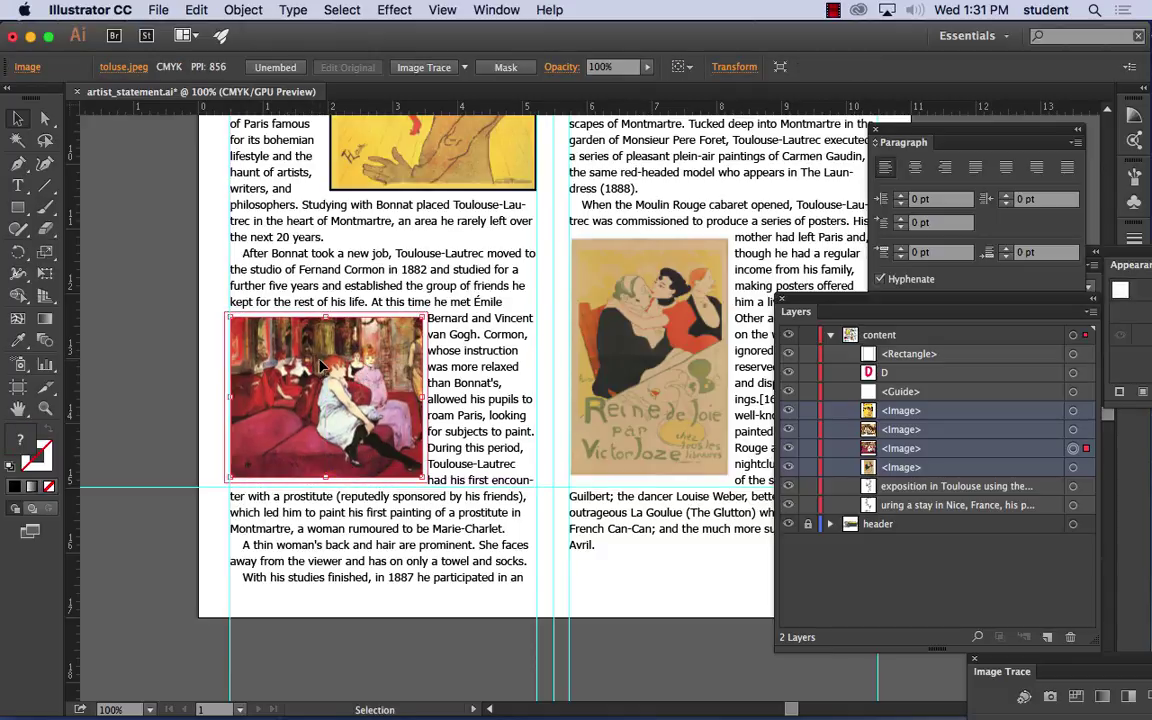
Step: Draw a rectangle over the red salon painting's edges, give it a 2 pt black stroke, and deselect it
key(m)
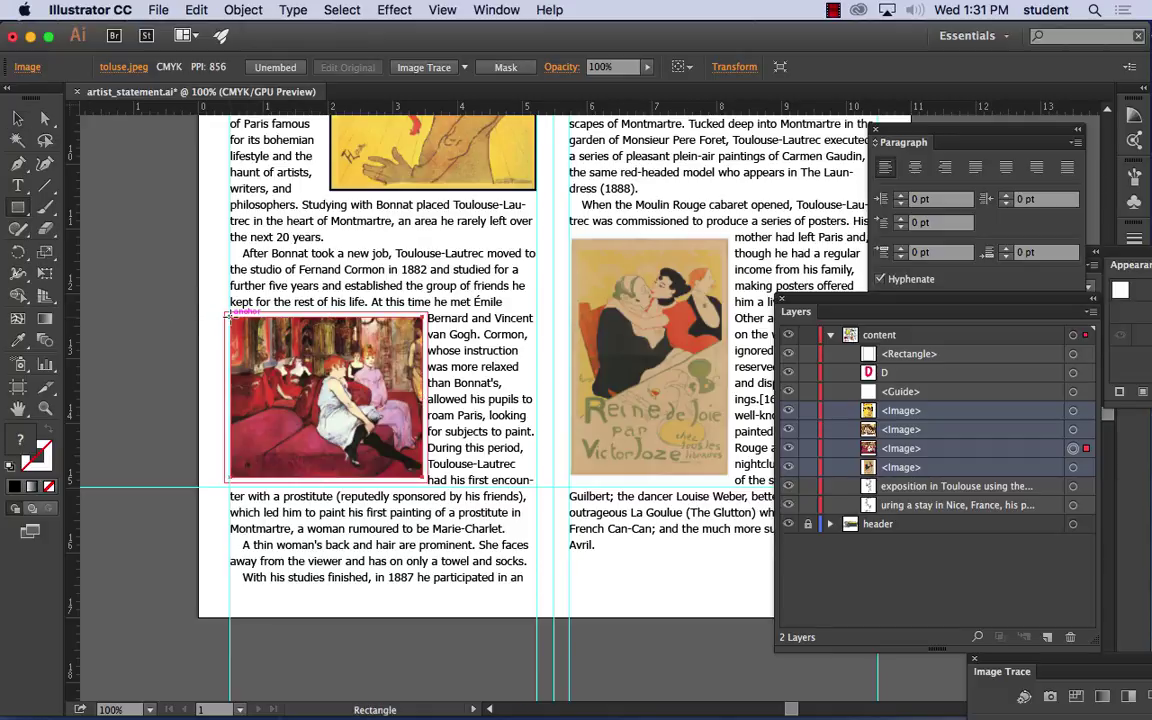
mouse_move(229, 316)
mouse_down()
mouse_move(395, 405)
mouse_move(421, 477)
mouse_up()
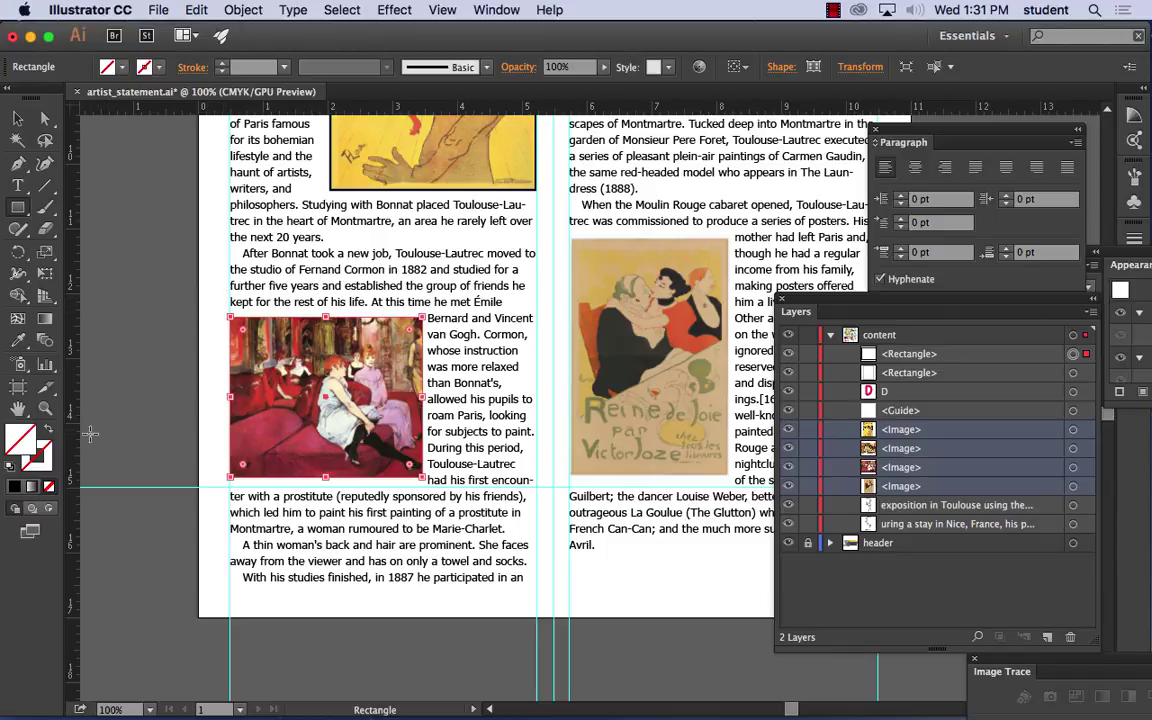
key(v)
click(38, 462)
click(14, 487)
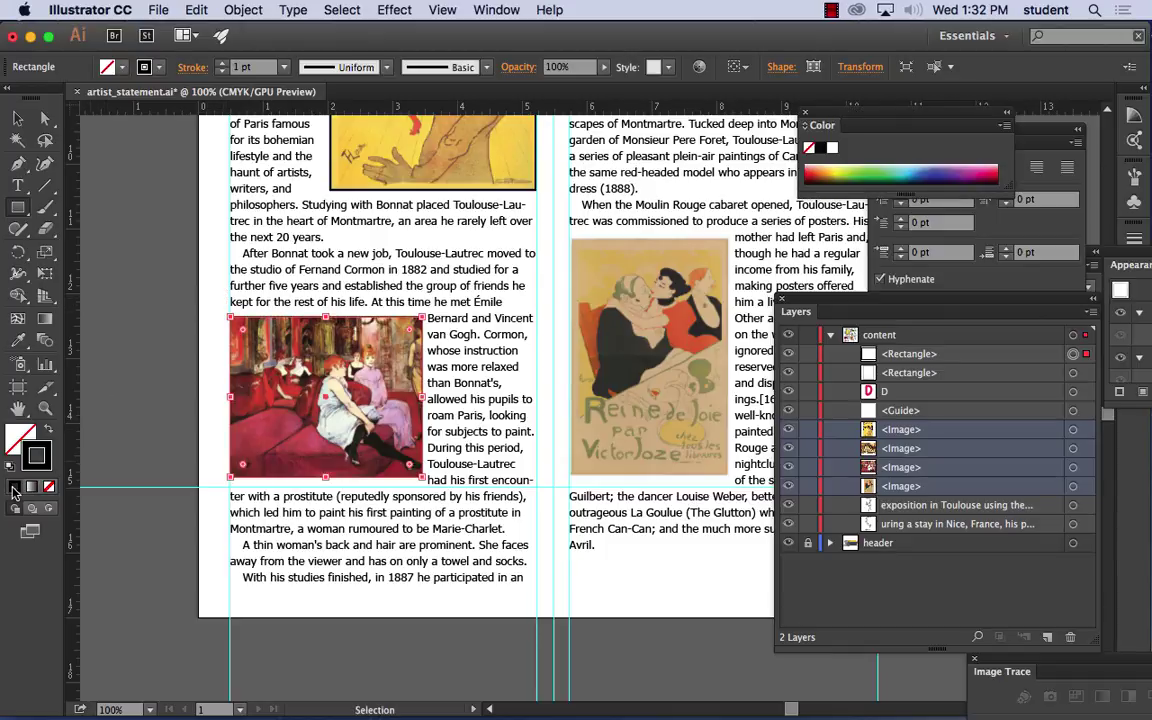
click(284, 67)
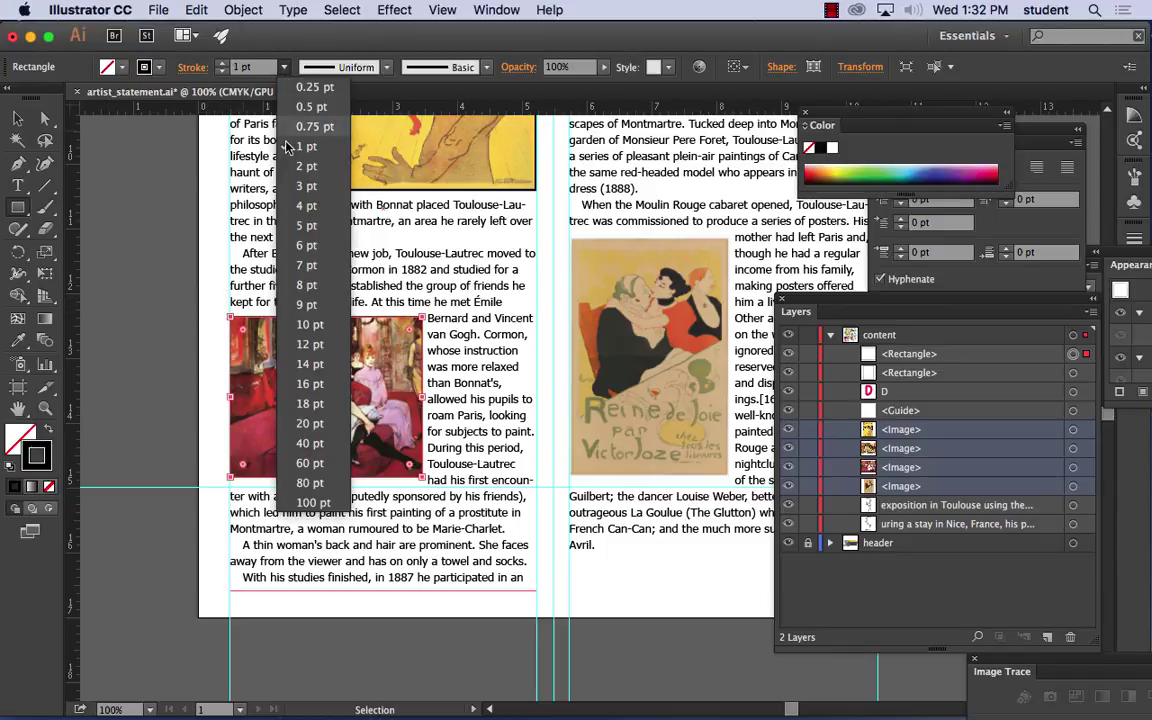
click(289, 168)
click(17, 117)
click(141, 218)
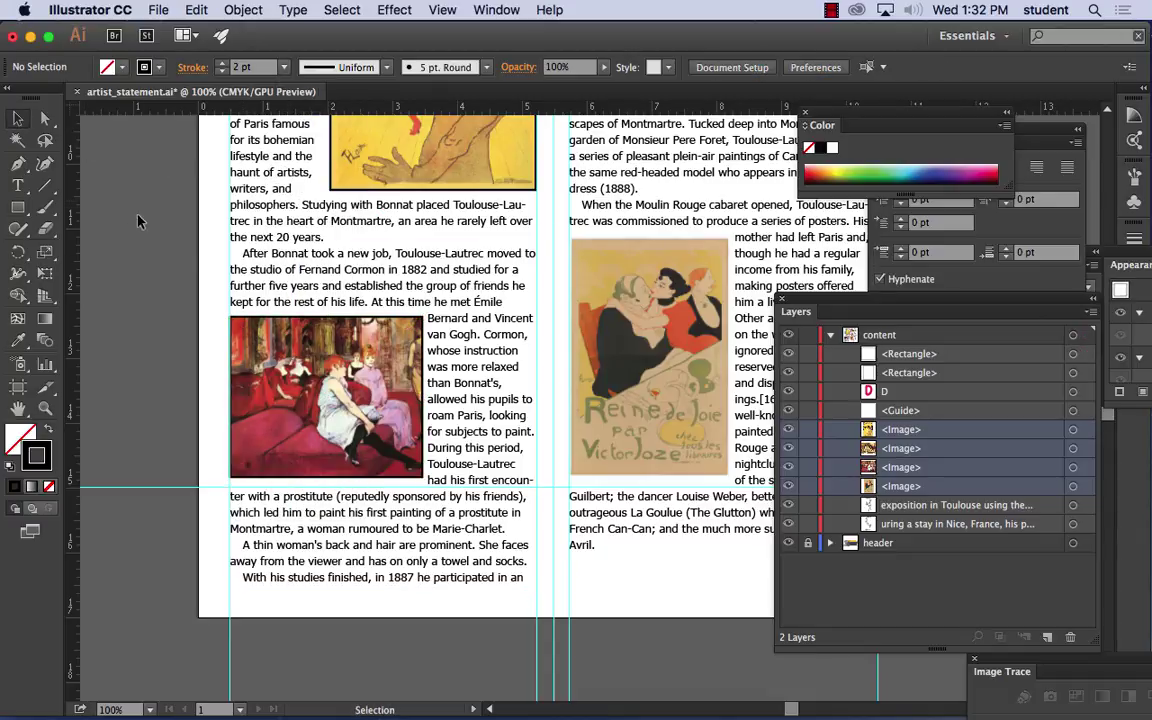
Step: Draw a matching 2 pt black frame around the Reine de Joie poster with the Rectangle tool
drag(476, 292, 203, 304)
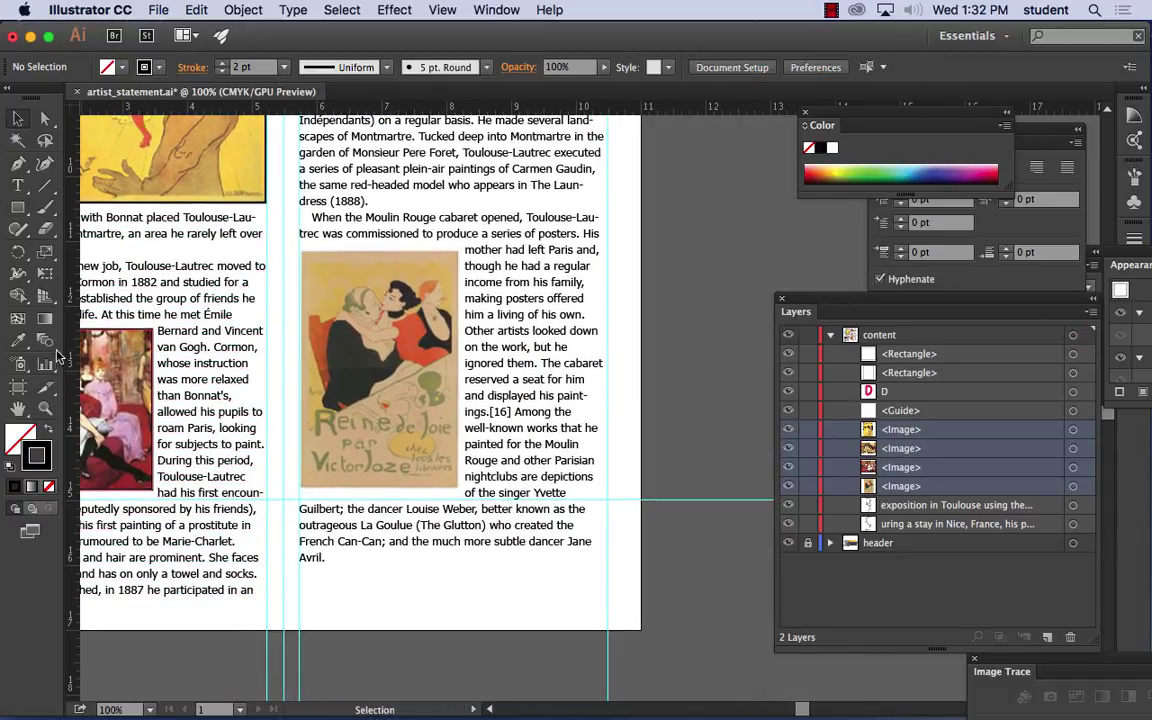
click(16, 210)
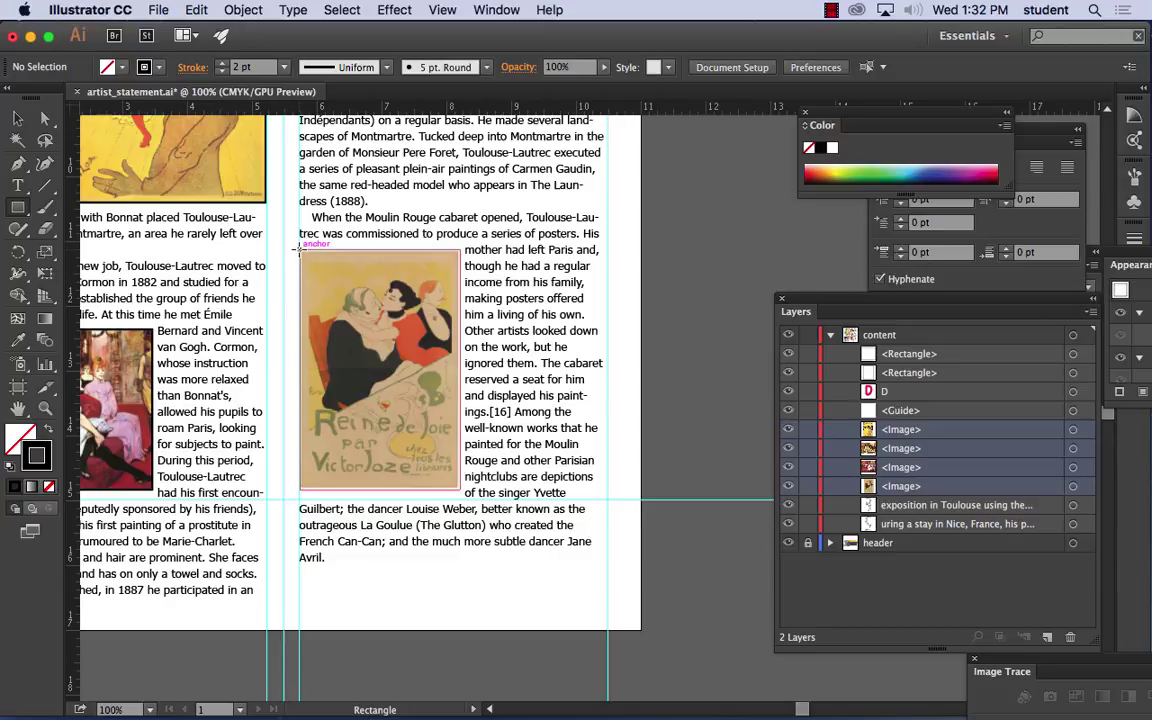
drag(299, 249, 460, 489)
key(v)
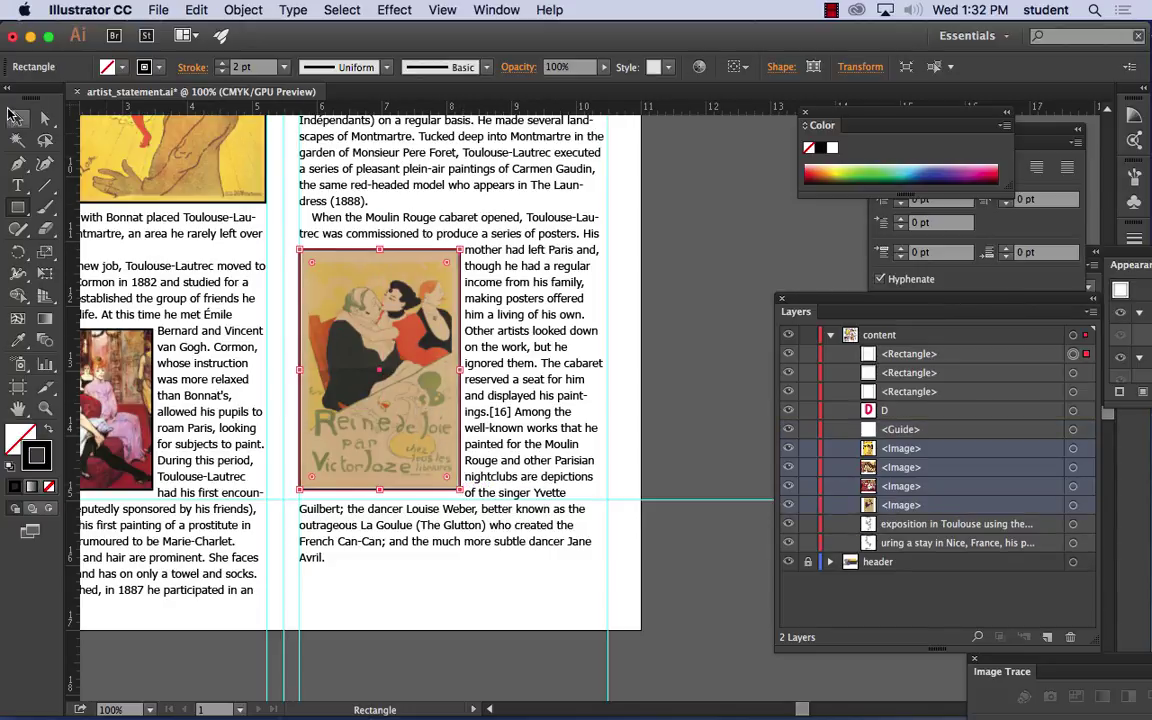
click(450, 206)
Step: Draw a matching 2 pt black frame around the painting of the couple at the table and deselect it
drag(450, 206, 416, 556)
click(17, 207)
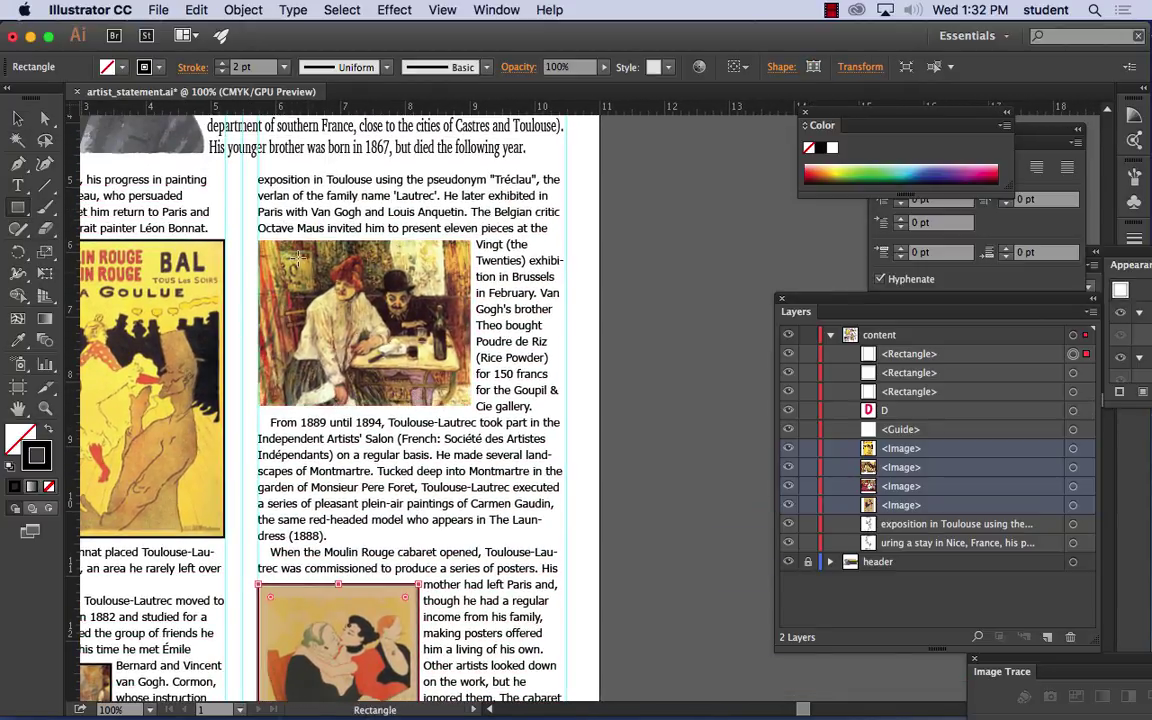
drag(286, 241, 471, 406)
key(v)
click(602, 275)
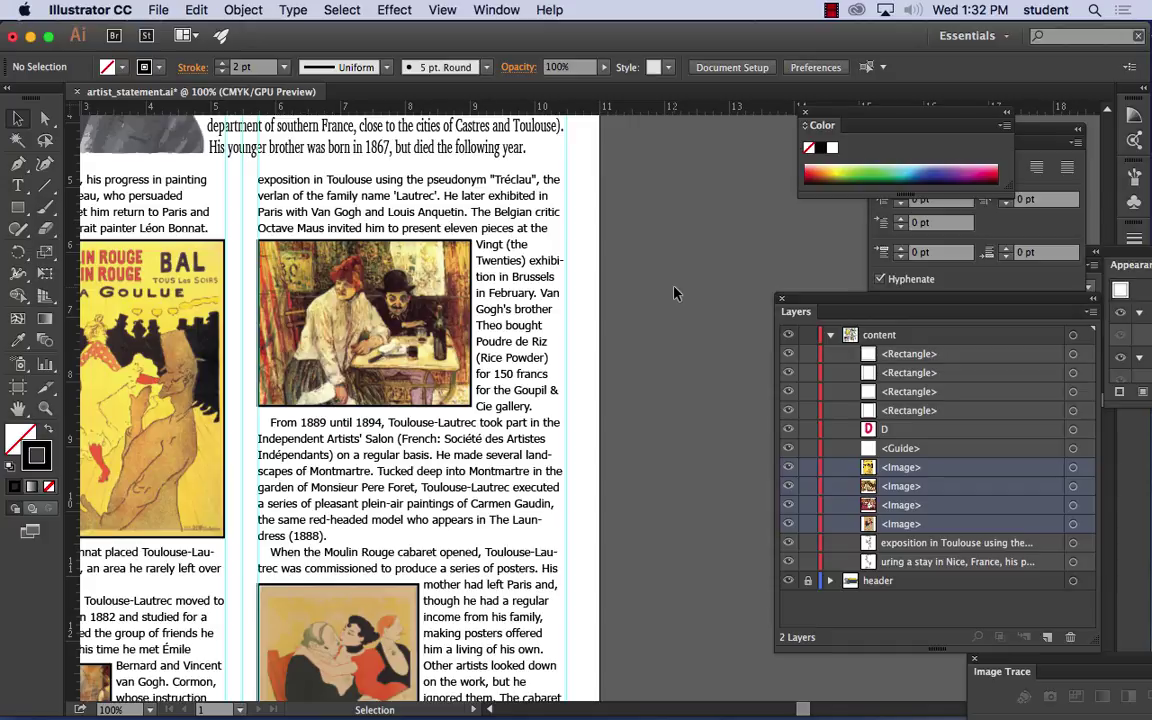
Step: Look over the whole framed page and browse the brush libraries, including the Decorative sets, and the symbol libraries
key(super+minus)
key(super+minus)
key(super+minus)
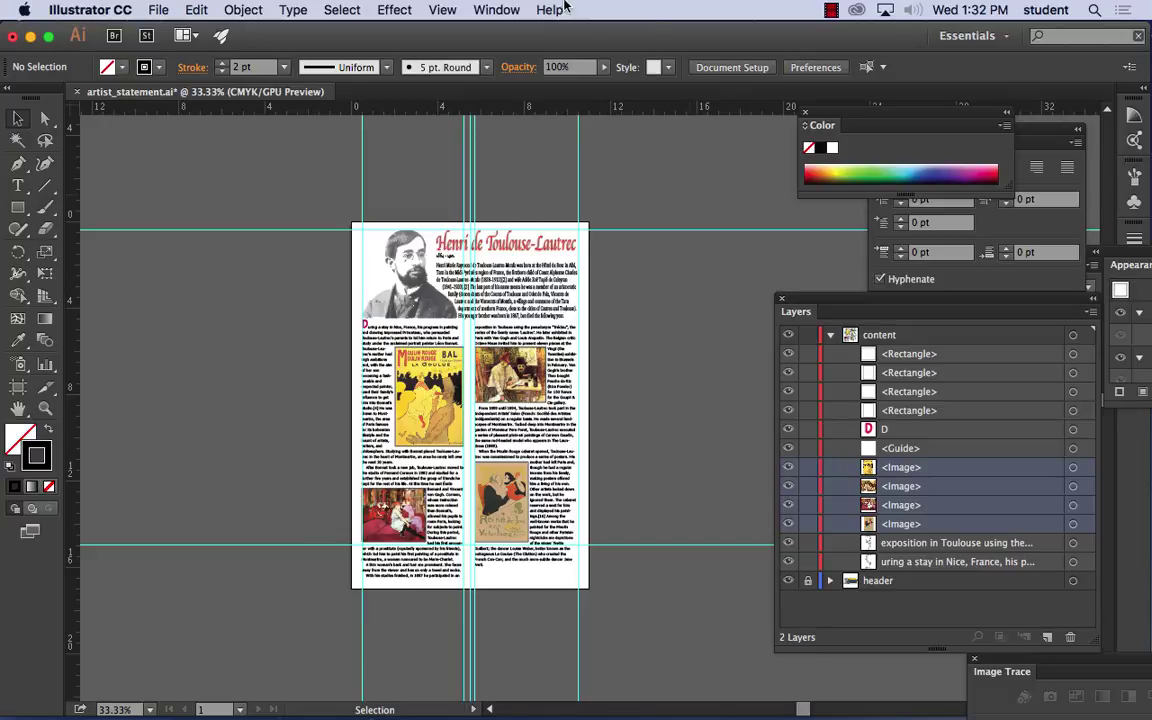
click(490, 10)
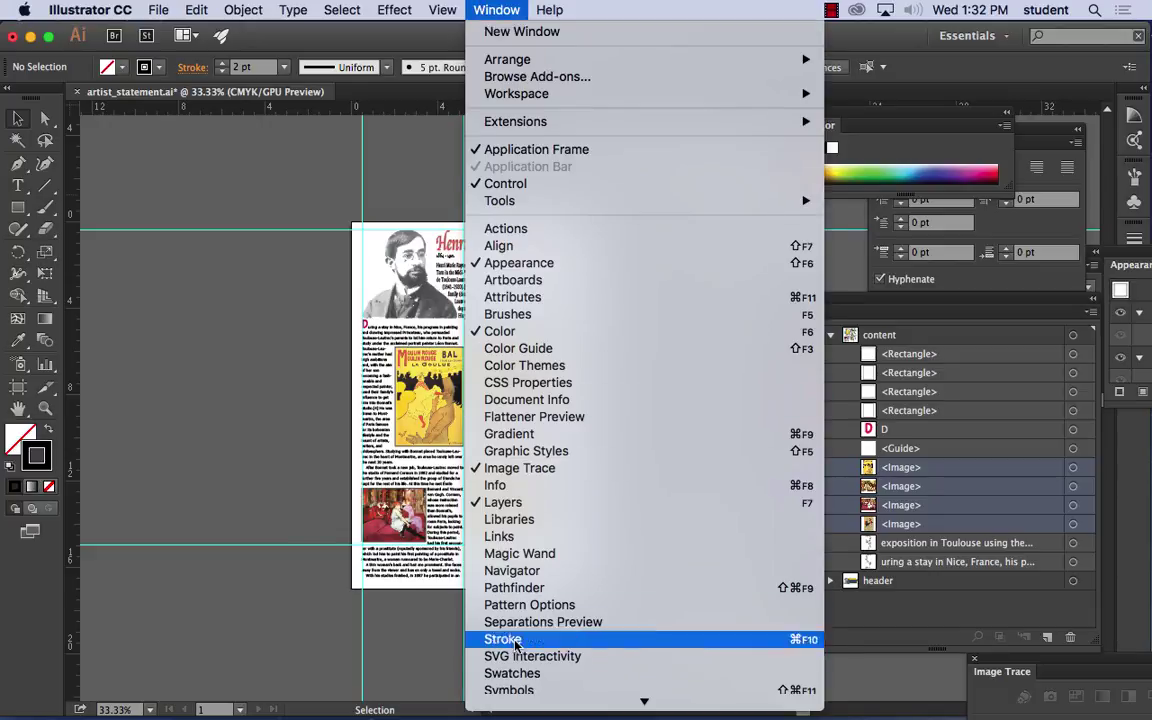
scroll(514, 560, down, 5)
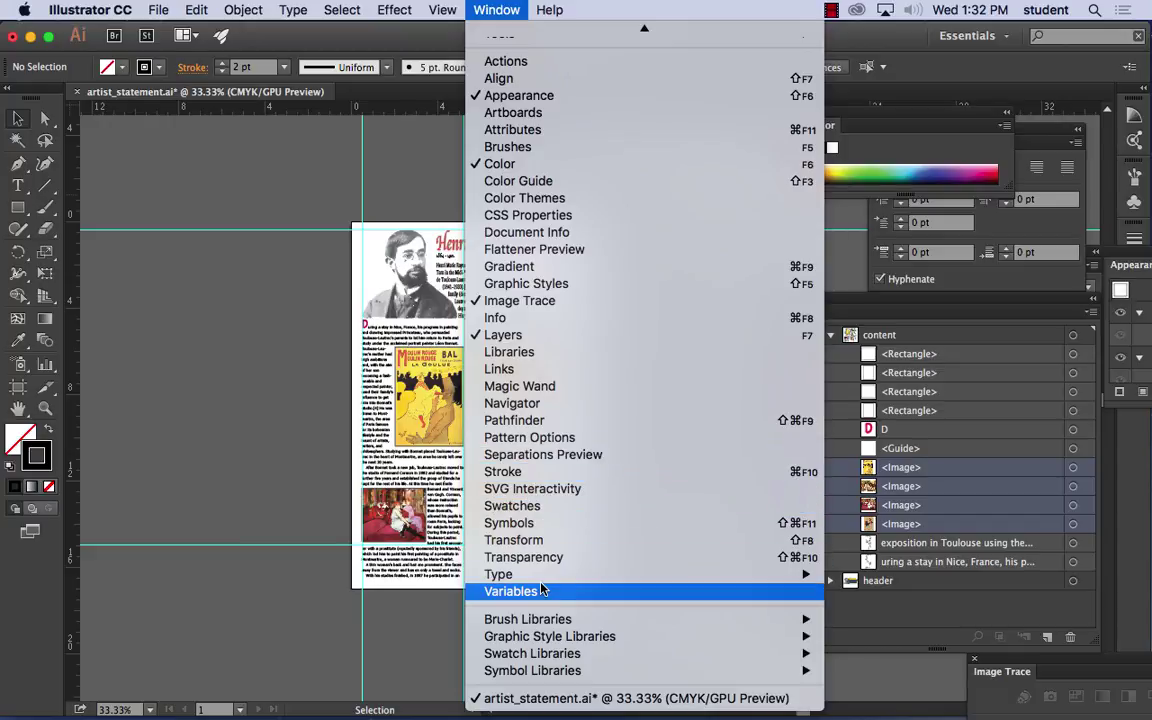
mouse_move(533, 646)
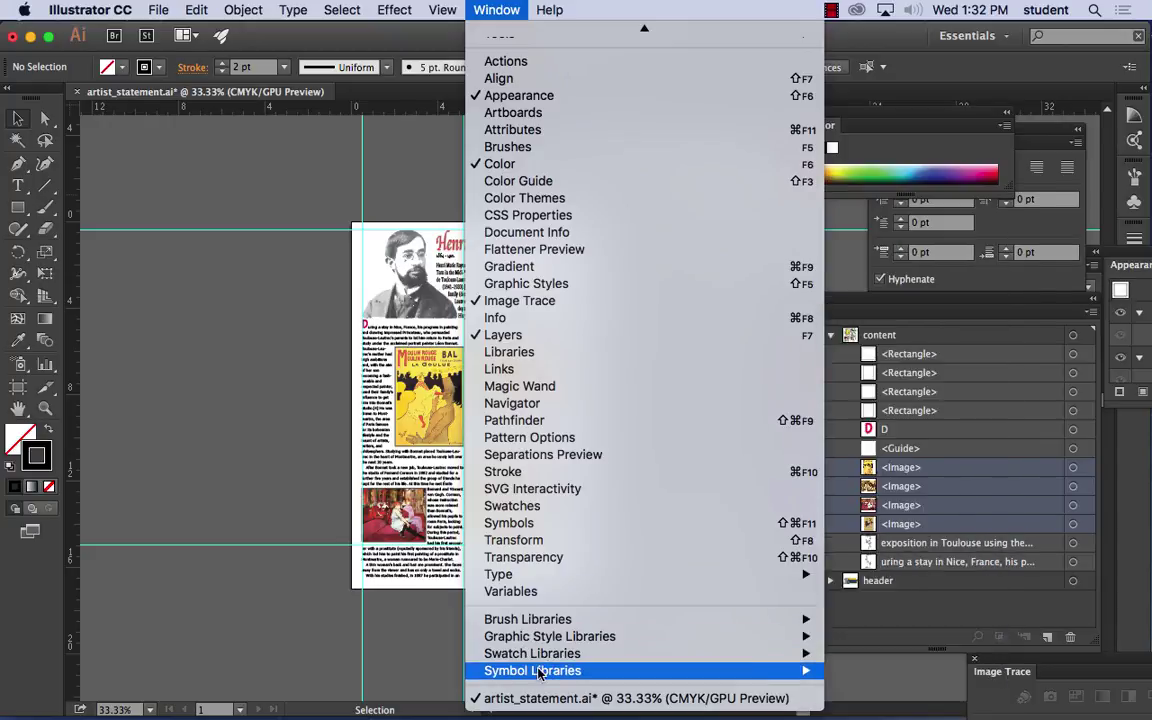
mouse_move(537, 673)
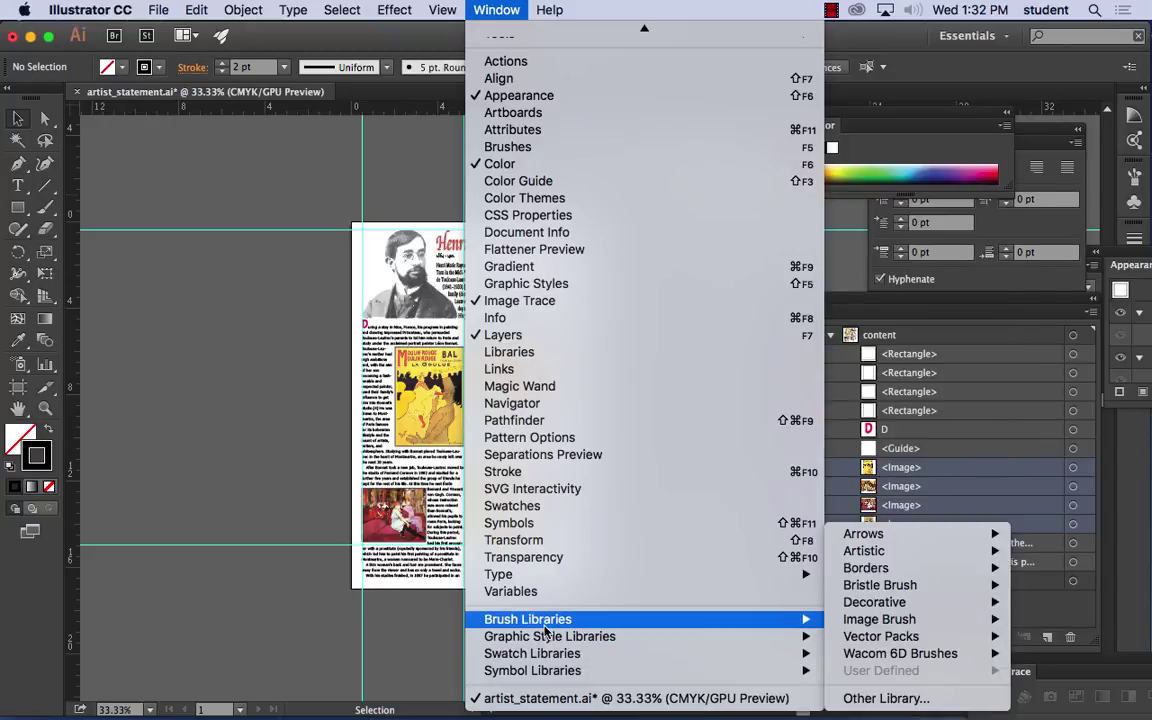
mouse_move(876, 603)
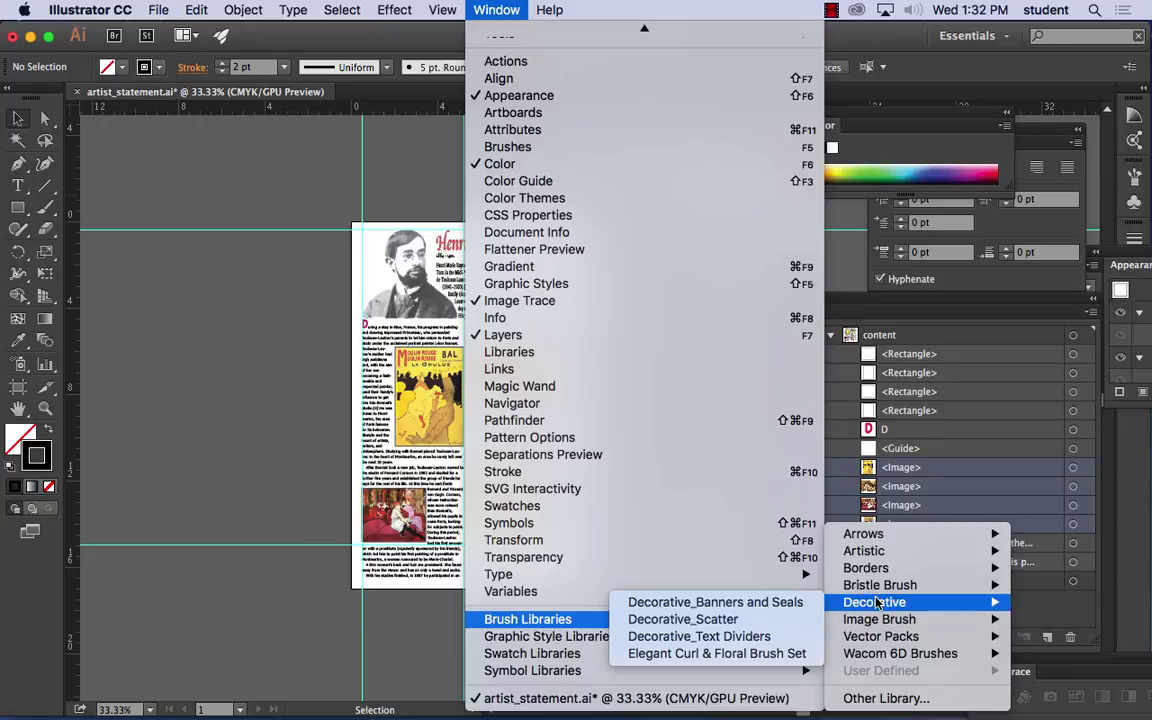
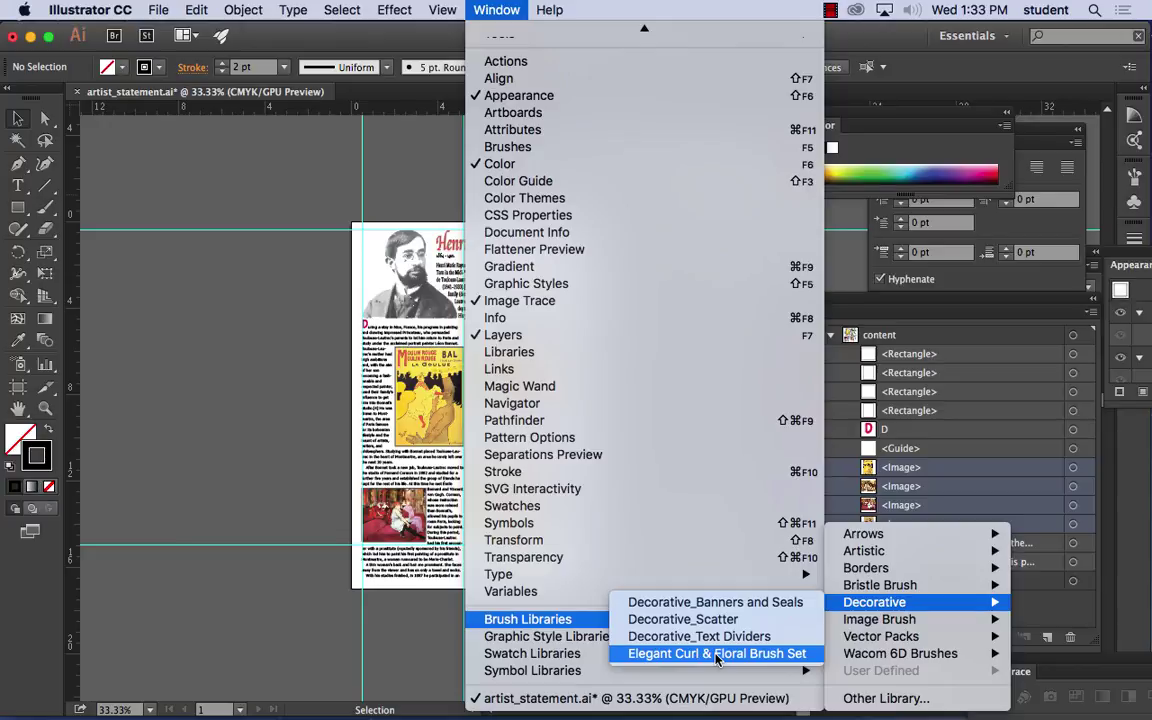
mouse_move(624, 670)
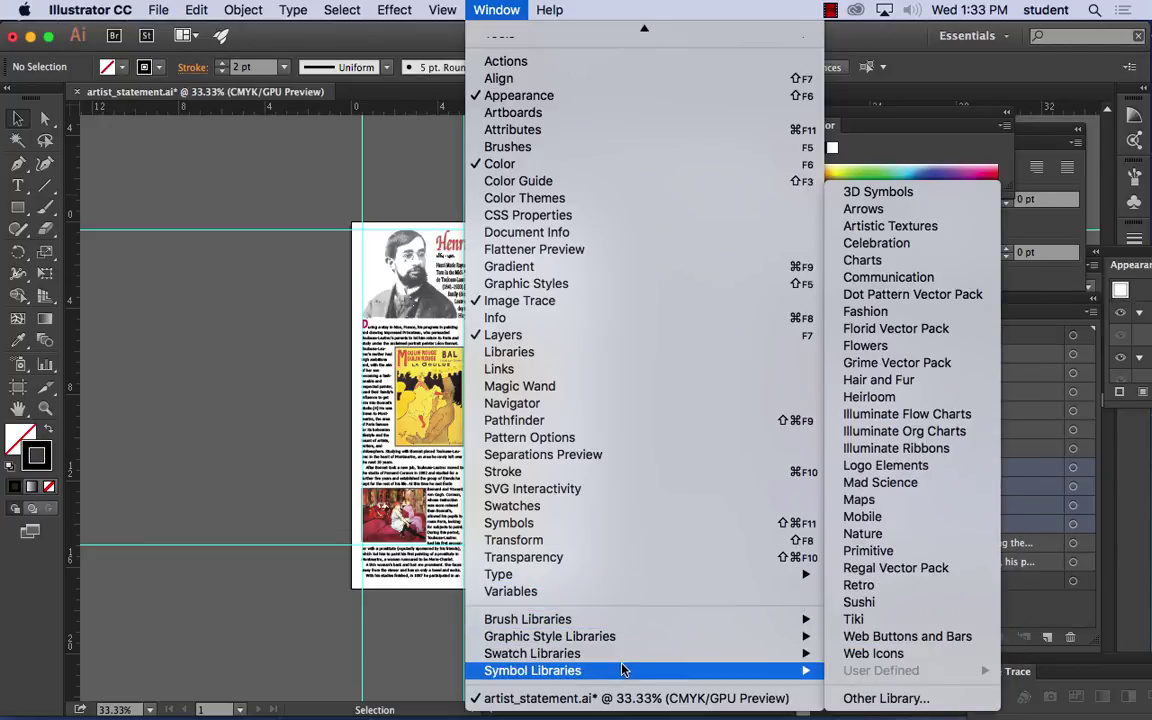
mouse_move(638, 620)
mouse_move(908, 602)
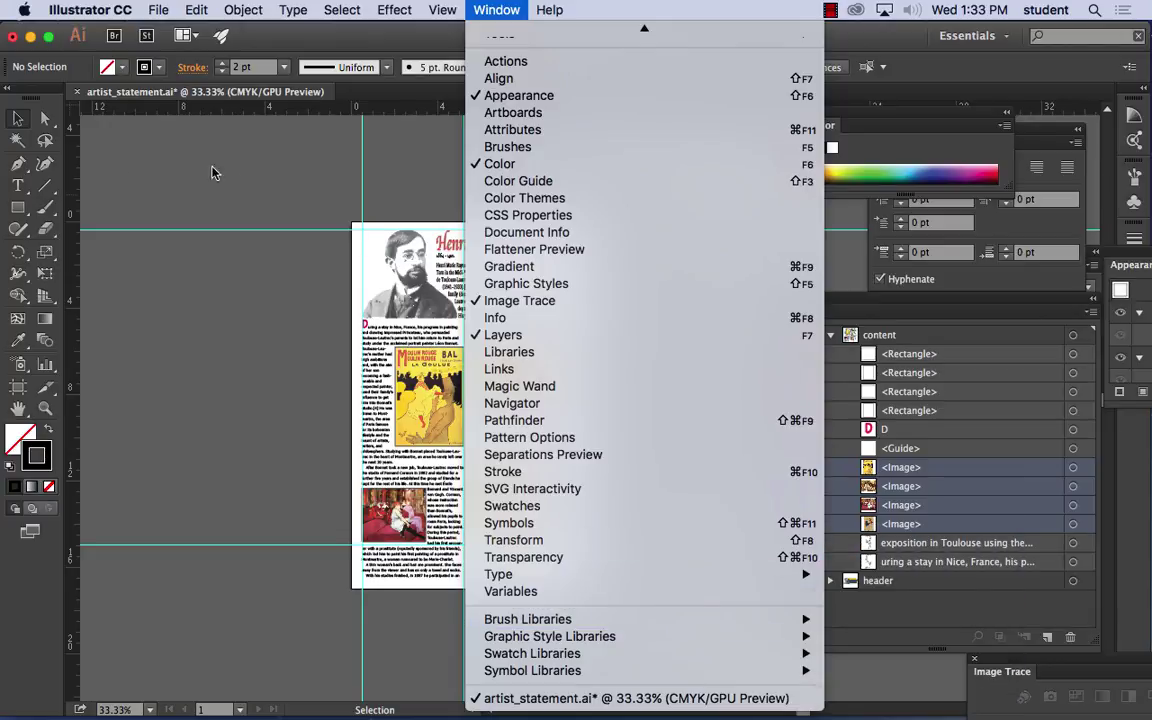
click(232, 187)
Step: Draw an unfilled rectangle with a 2 pt black stroke around the edges of the whole page as a border
drag(267, 206, 165, 172)
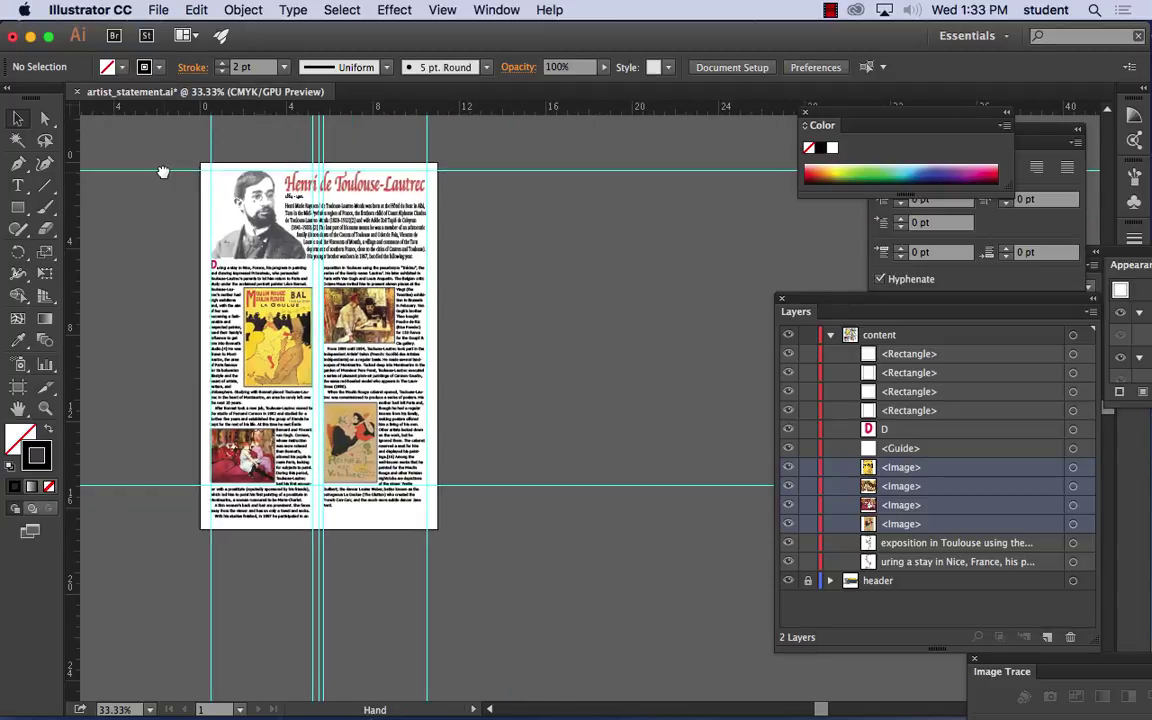
click(20, 209)
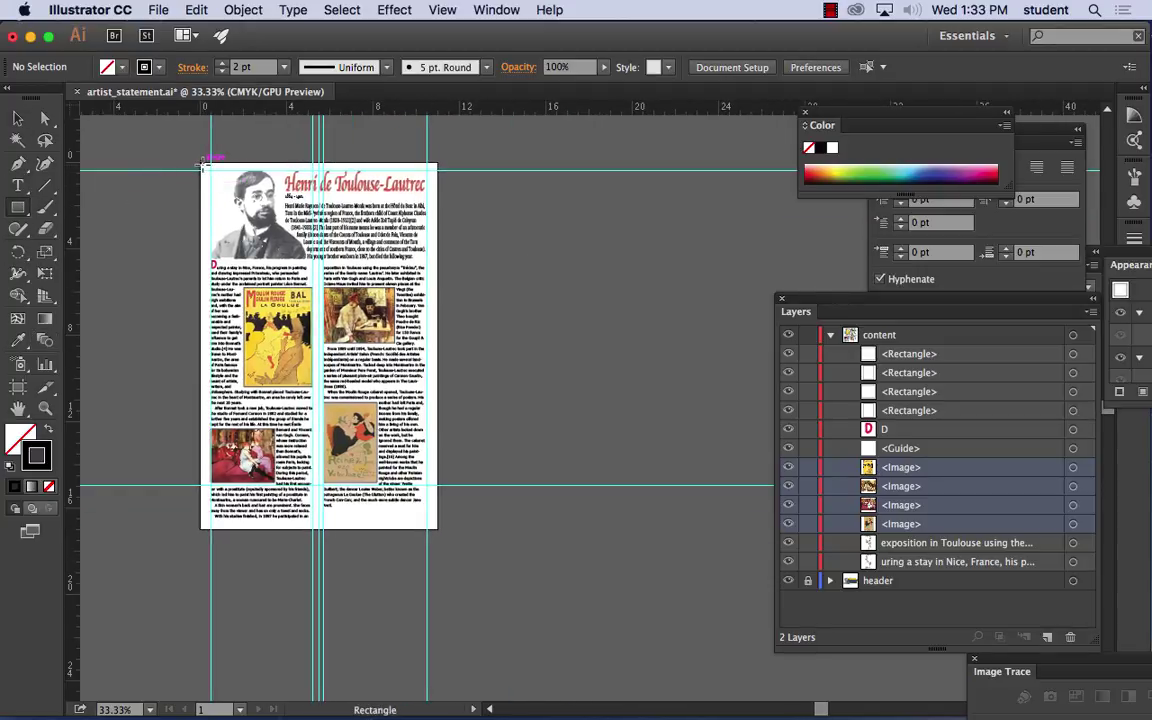
drag(203, 160, 433, 529)
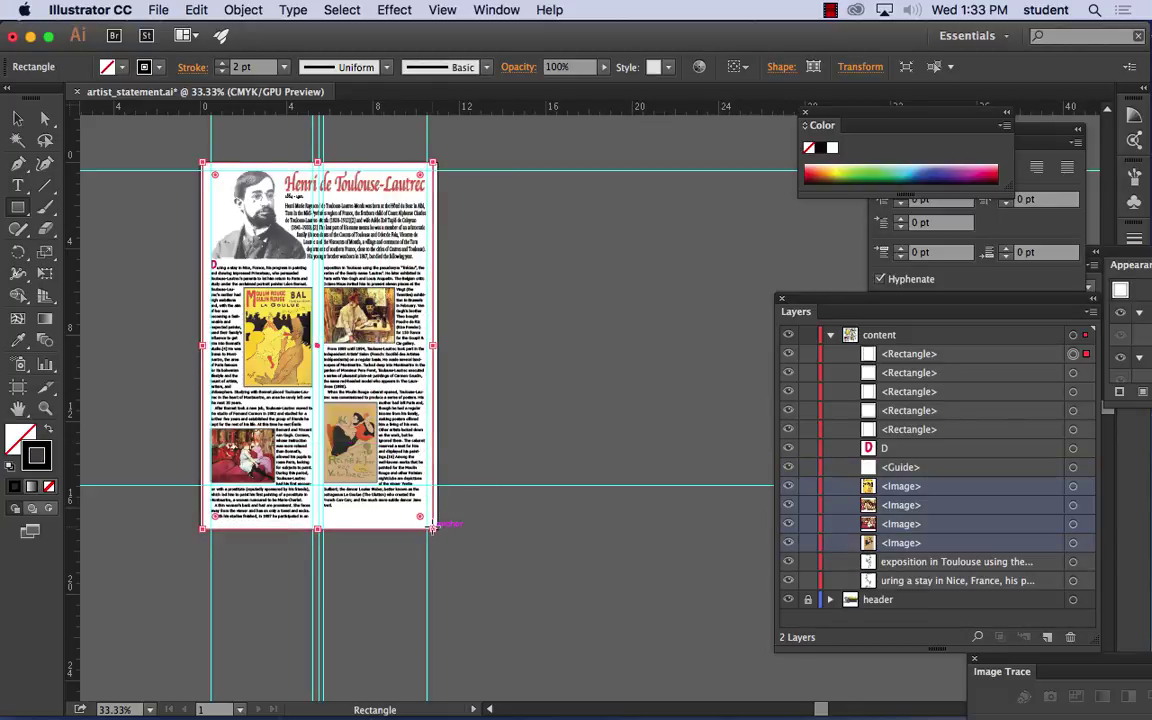
key(v)
key(m)
key(v)
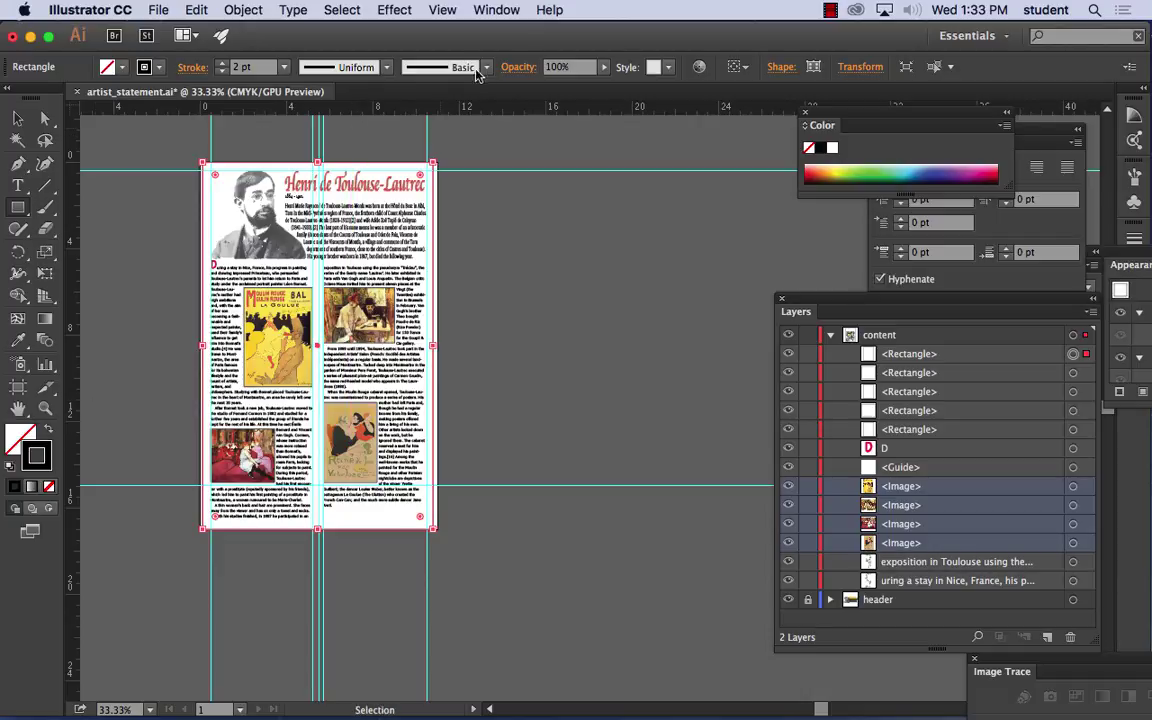
Step: Open the Elegant Curl & Floral Brush Set library and enlarge it beside the page to show more brushes
click(486, 67)
scroll(435, 120, down, 6)
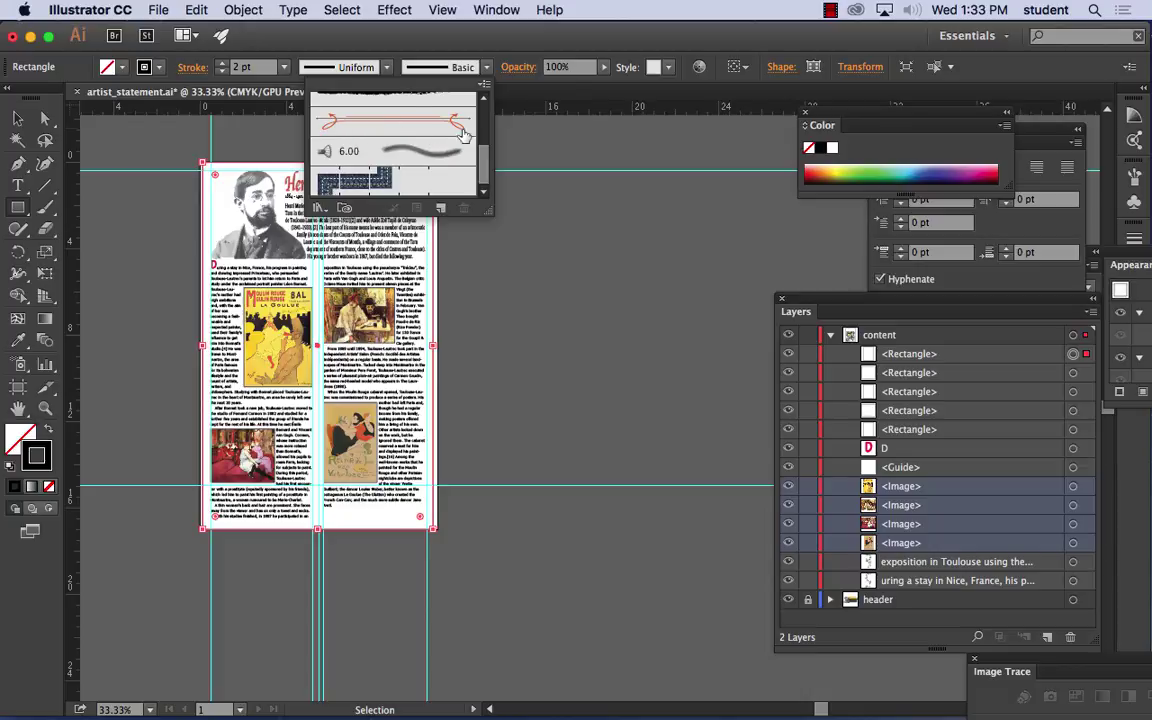
click(450, 45)
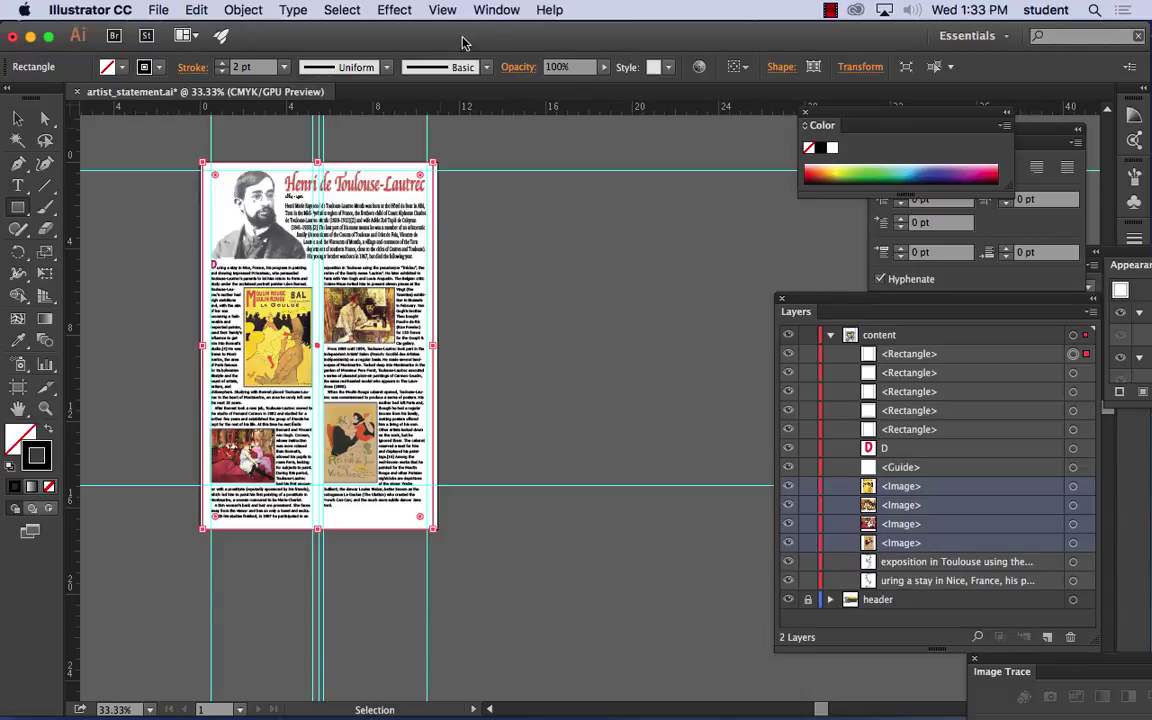
click(470, 9)
mouse_move(560, 716)
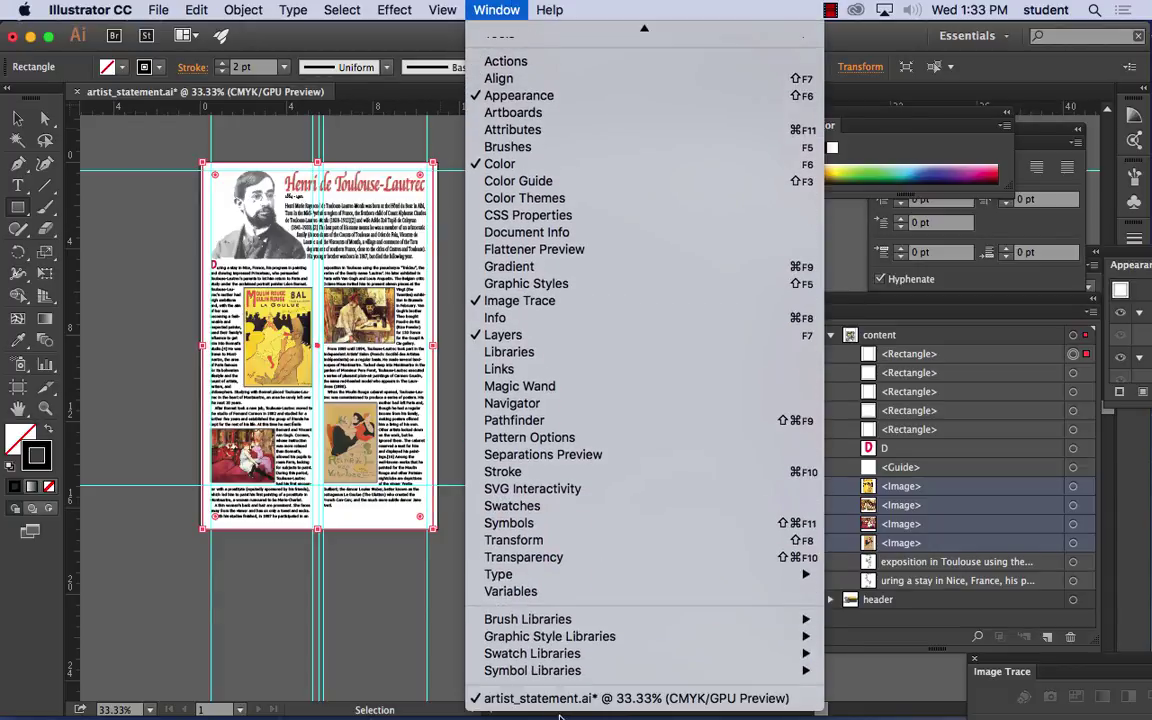
mouse_move(566, 622)
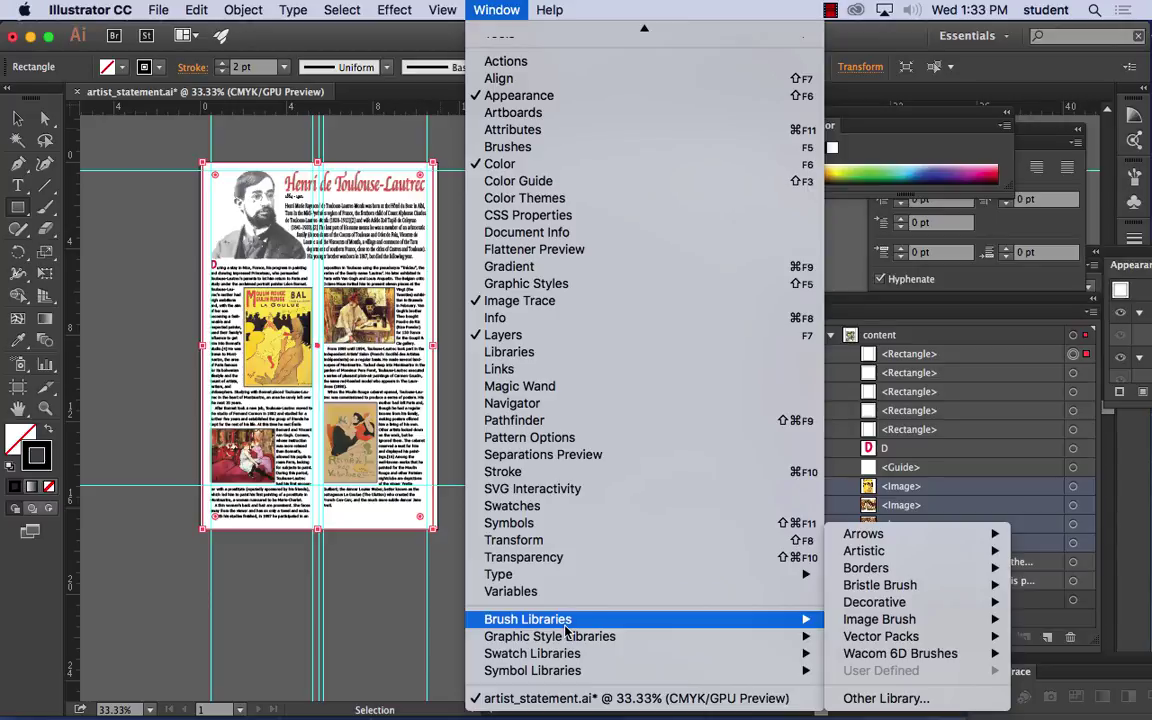
mouse_move(880, 602)
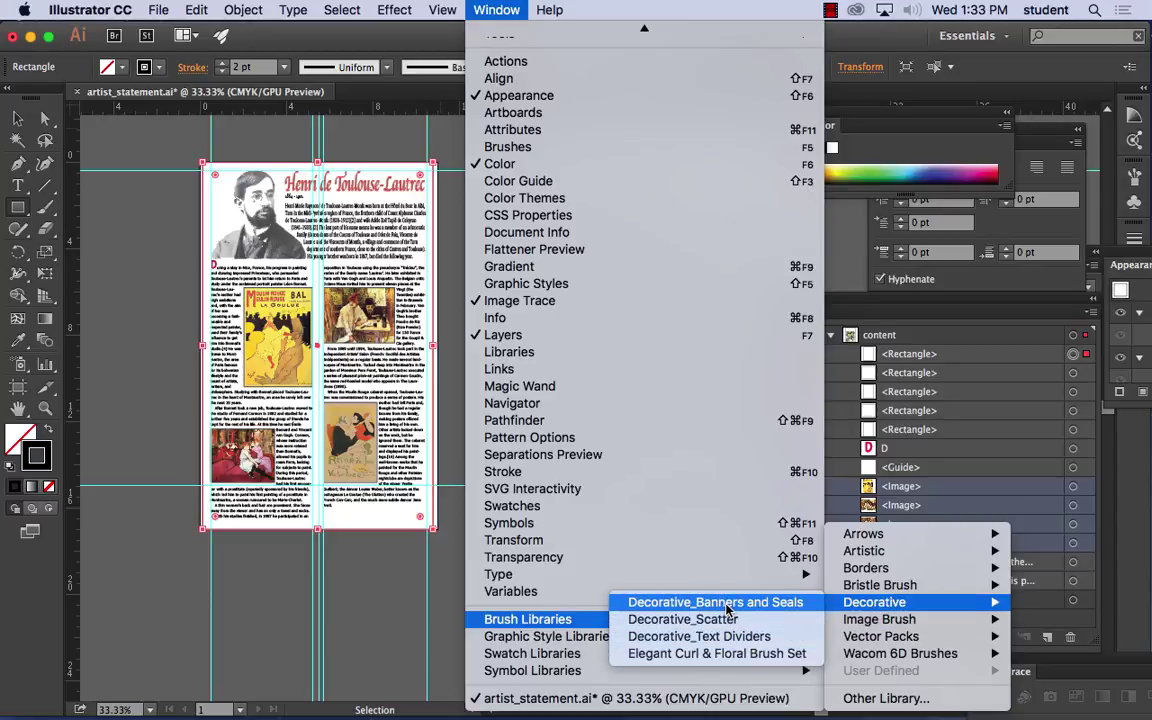
click(710, 655)
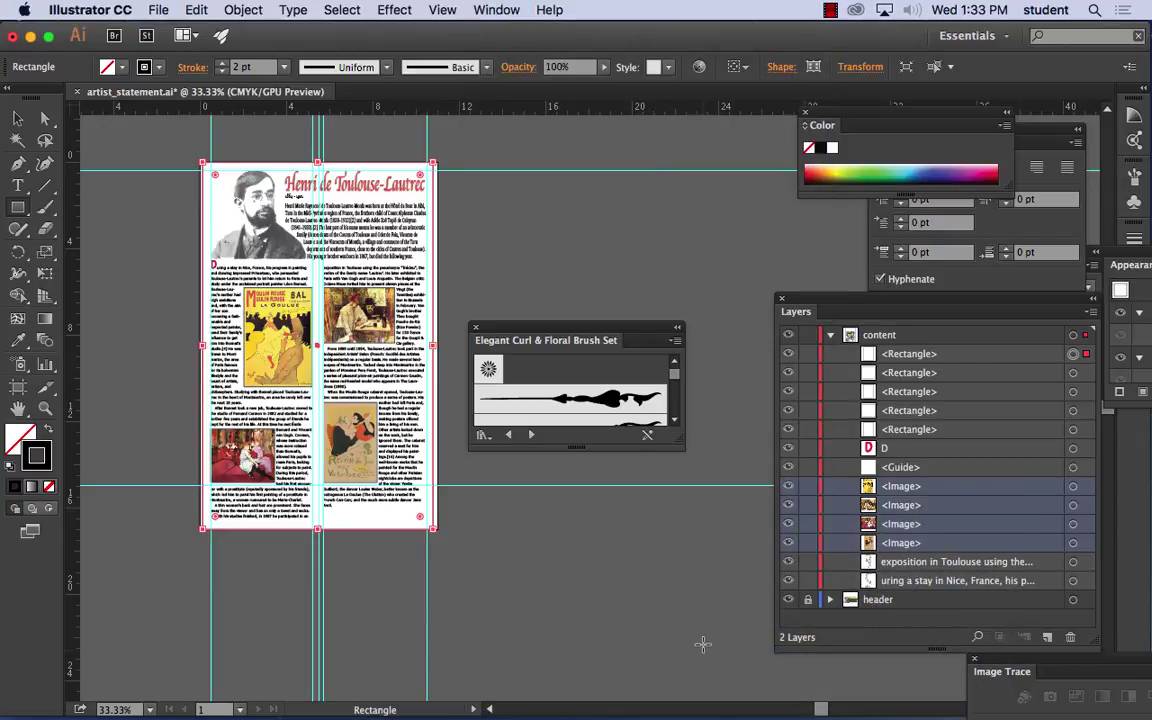
drag(614, 321, 628, 155)
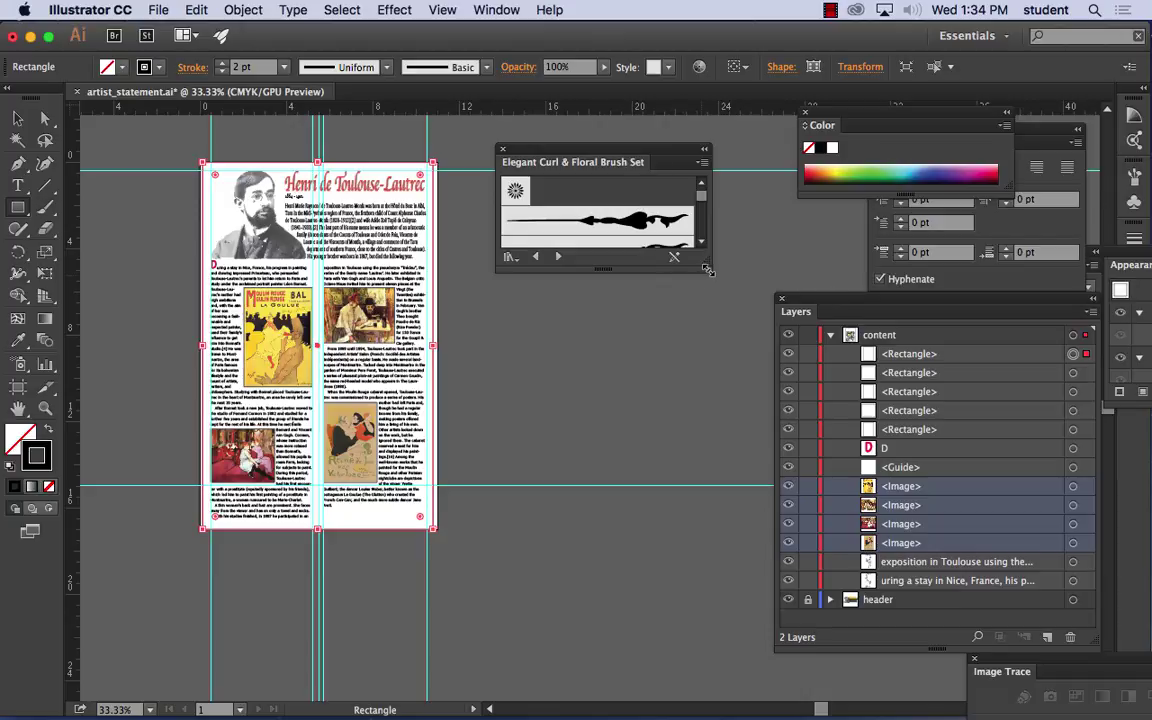
mouse_move(707, 270)
mouse_down()
mouse_move(712, 418)
mouse_move(755, 545)
mouse_move(724, 545)
mouse_move(724, 511)
mouse_move(661, 518)
mouse_up()
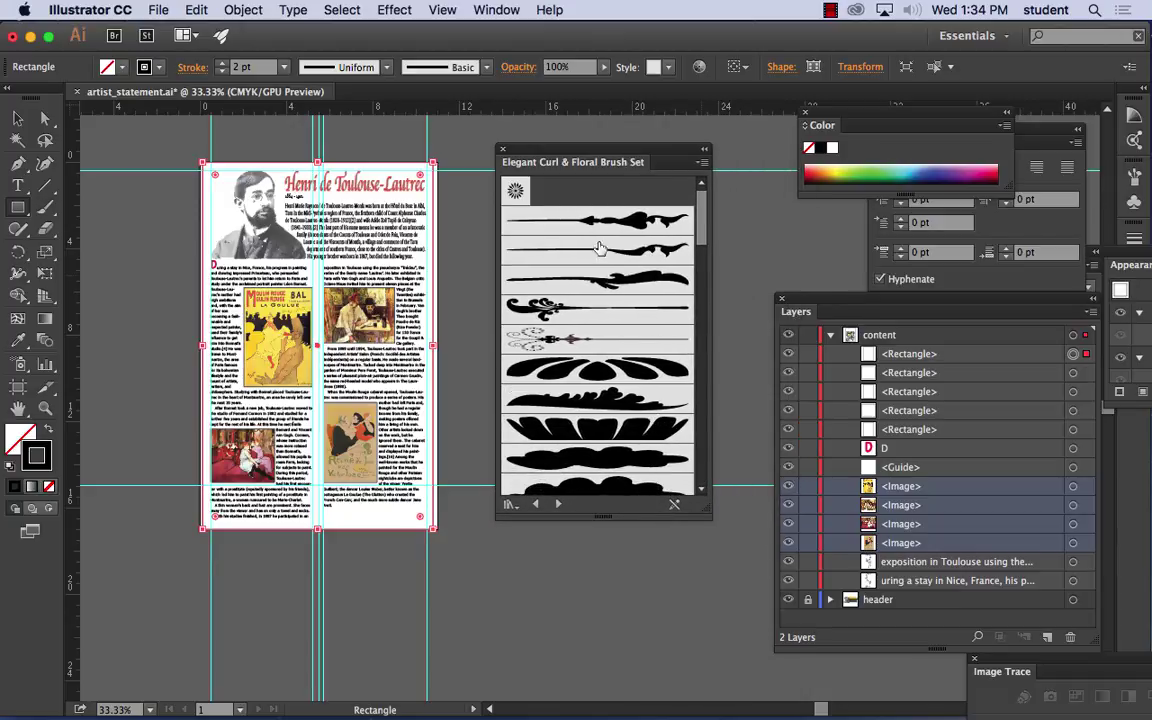
Step: Try the brush with the leafy curl at its start on the page border and inspect the lower corner
click(484, 68)
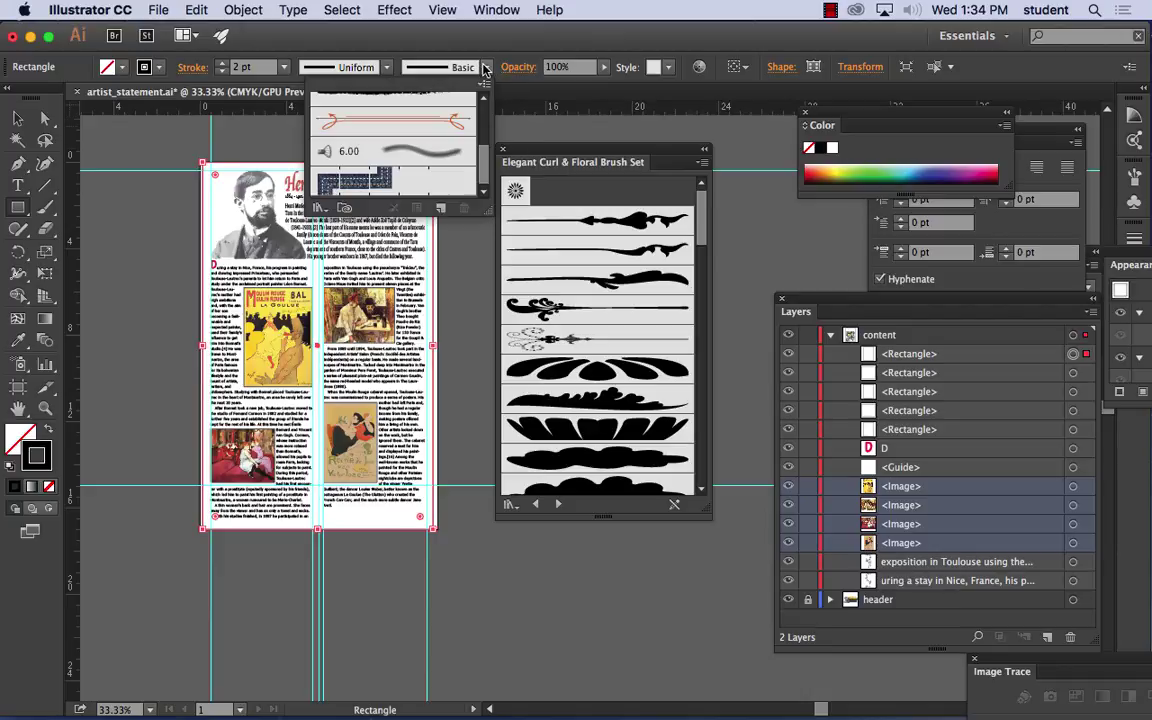
scroll(482, 158, down, 3)
click(590, 311)
click(553, 311)
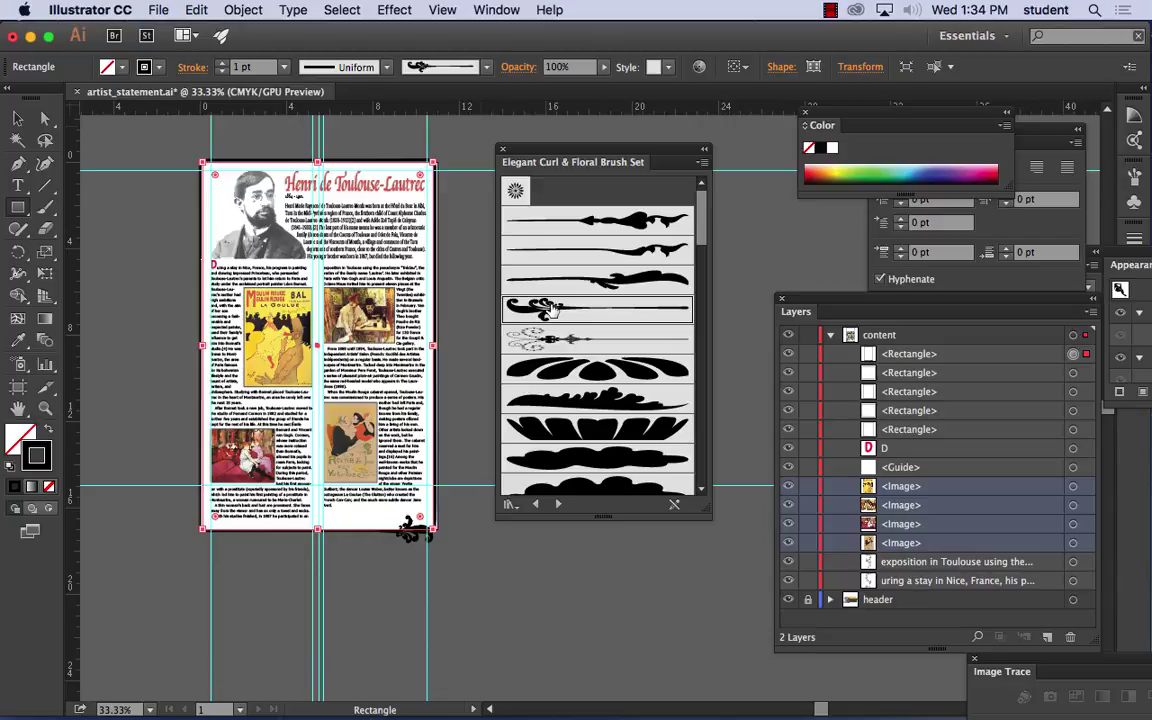
key(super+equal)
key(super+equal)
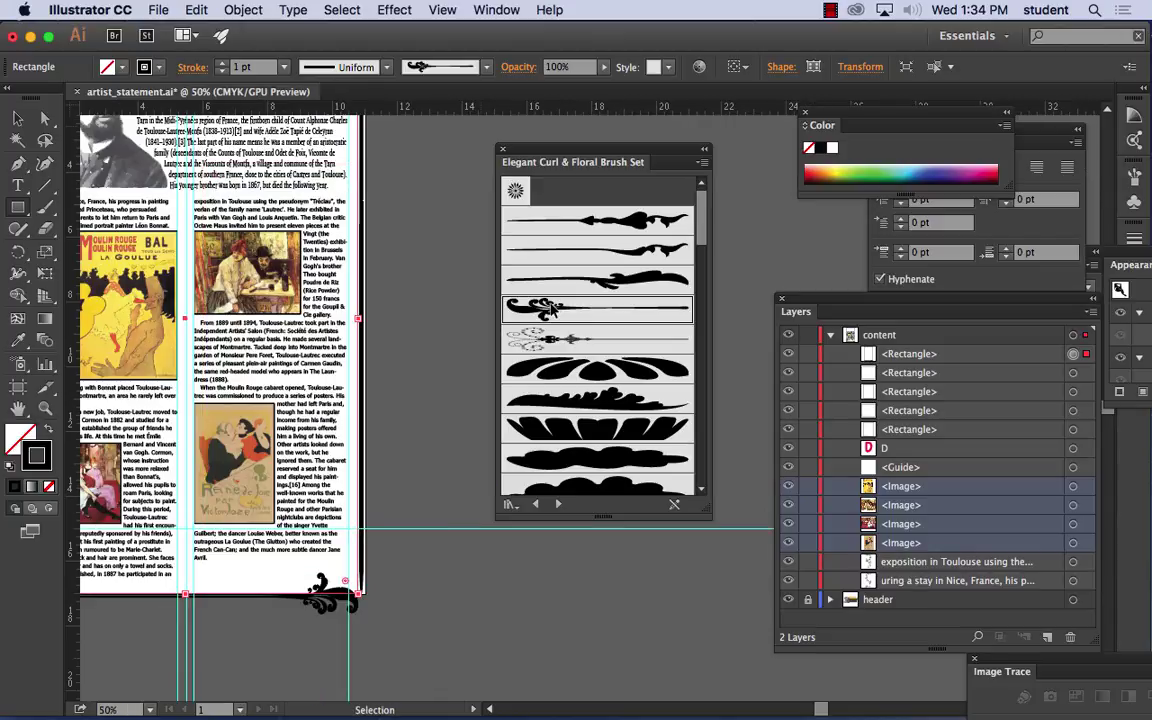
drag(380, 360, 480, 66)
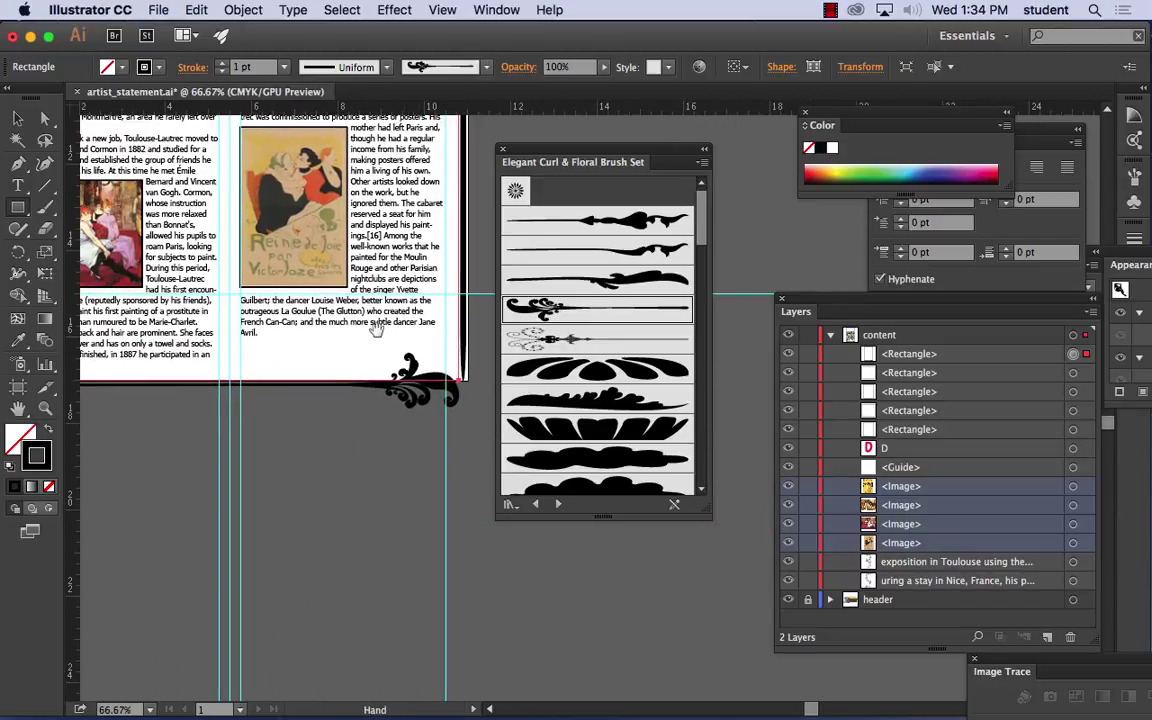
drag(345, 300, 415, 305)
drag(388, 392, 419, 432)
drag(528, 441, 403, 443)
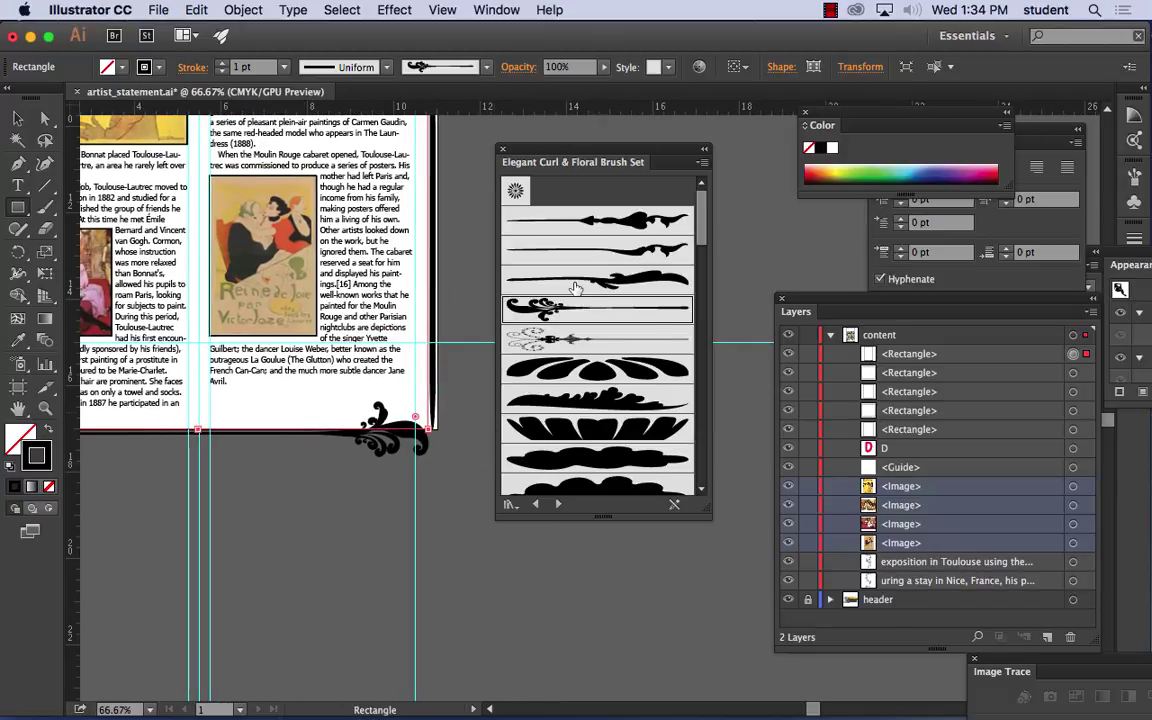
Step: Try the fan-shaped petal brush on the page border and check it around the whole page
click(590, 372)
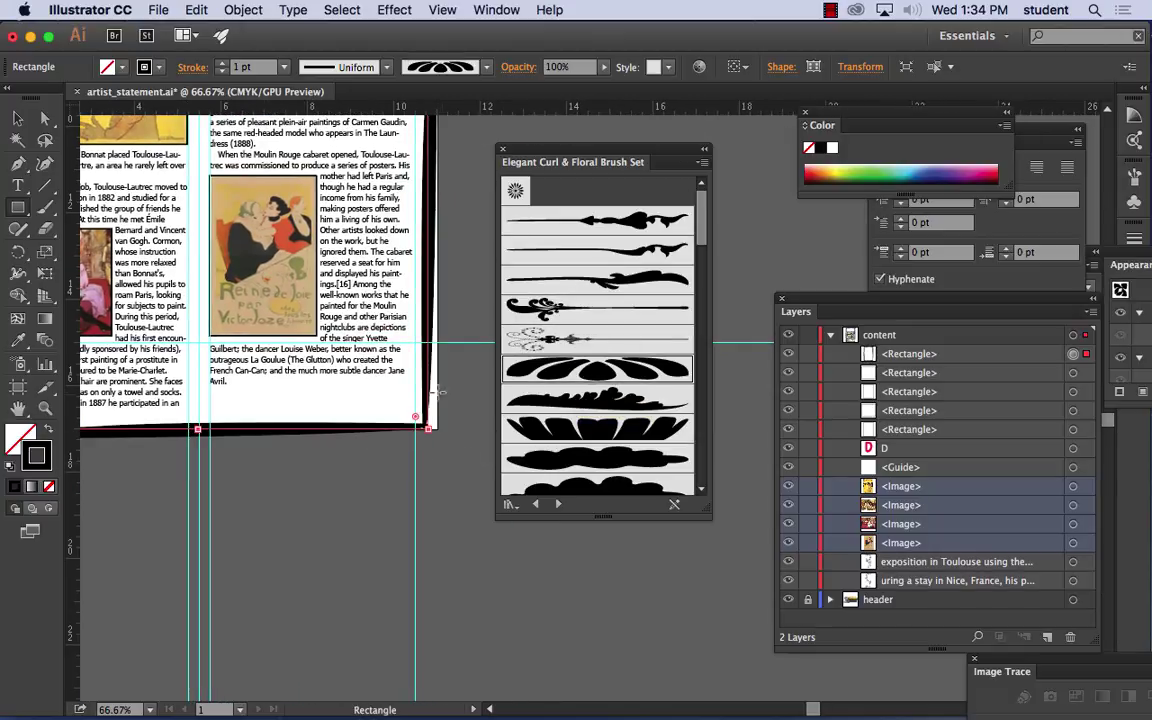
key(super+minus)
key(super+minus)
key(super+minus)
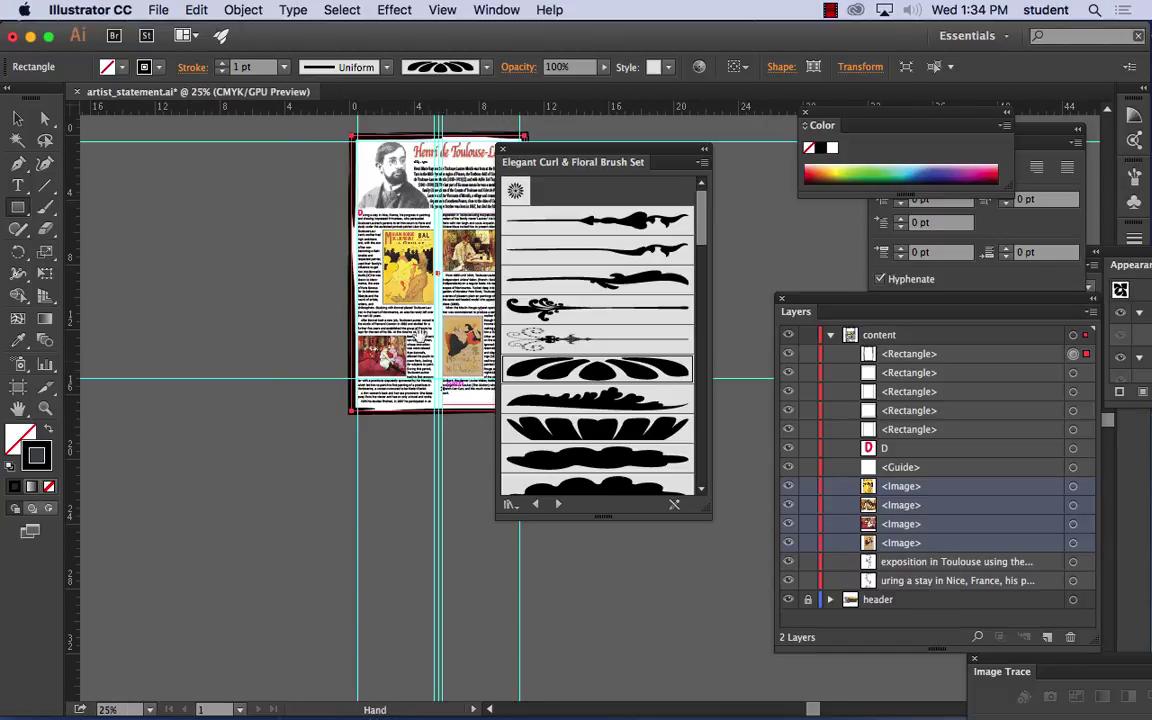
drag(380, 305, 265, 352)
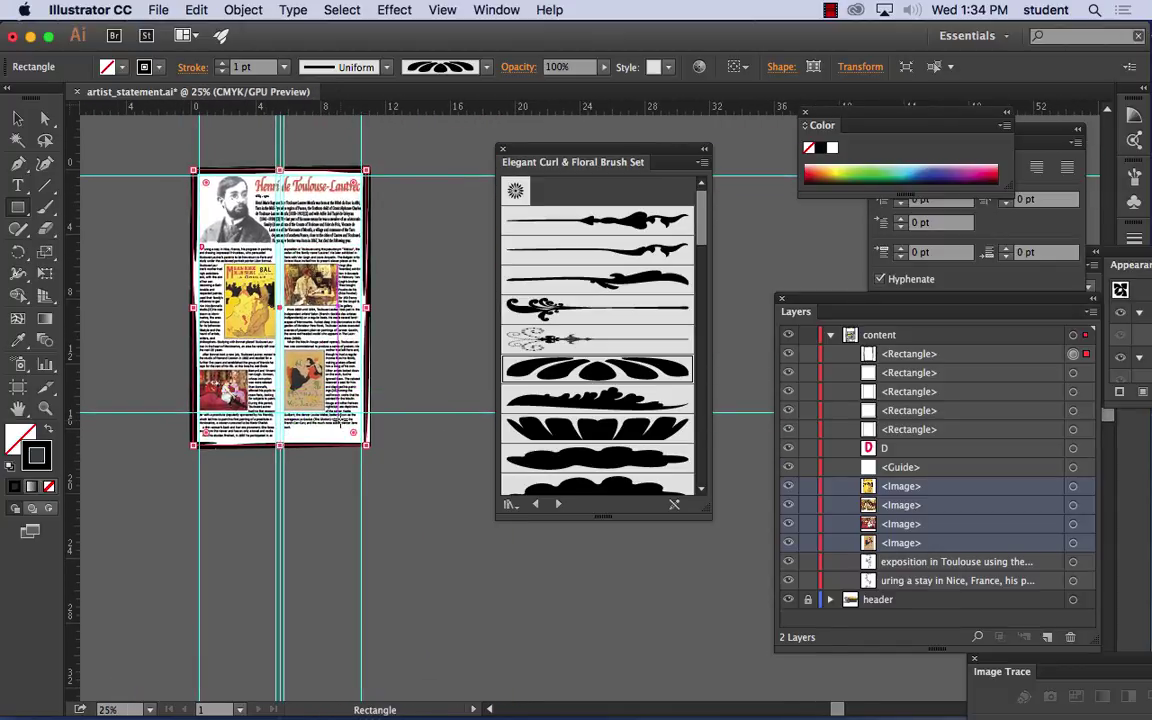
key(v)
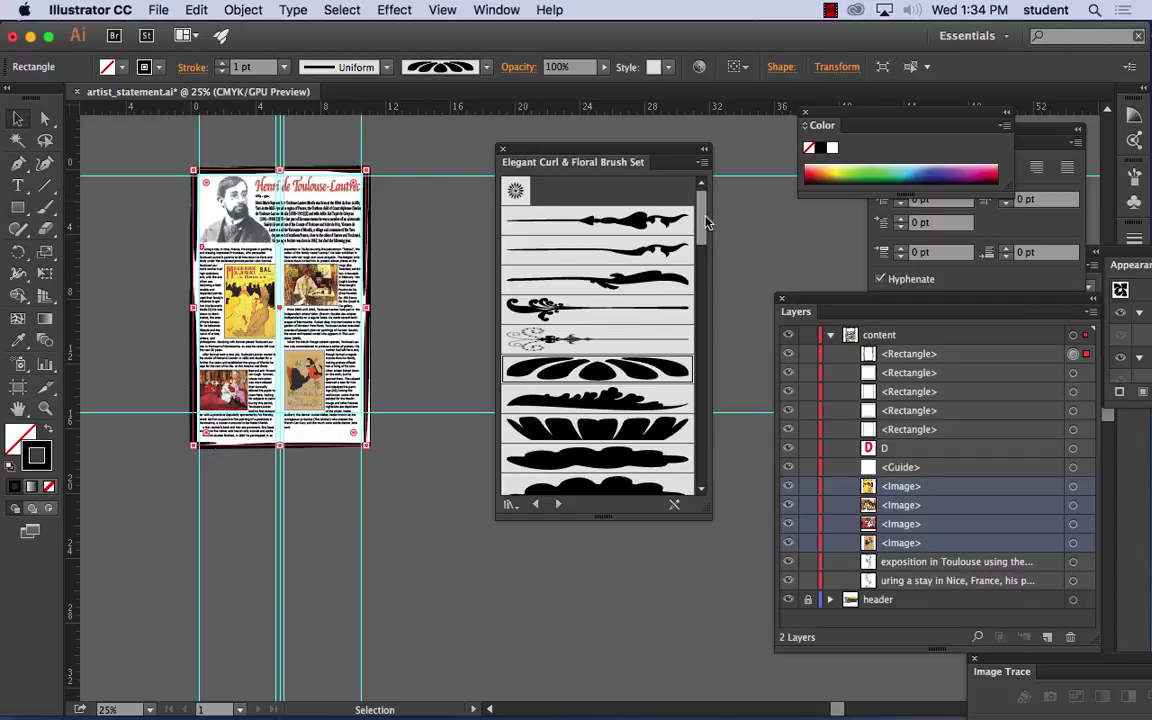
Step: Try the first playing-card suit pattern brush with the black bars on the page border and inspect it up close
drag(701, 206, 703, 393)
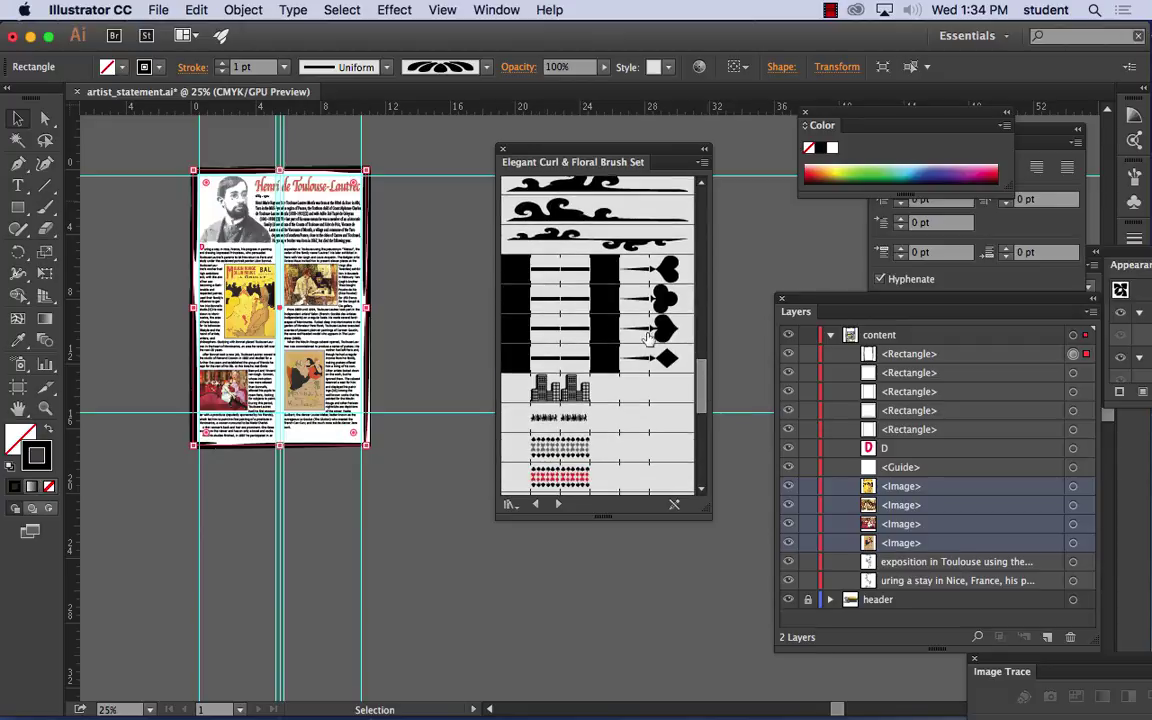
click(640, 277)
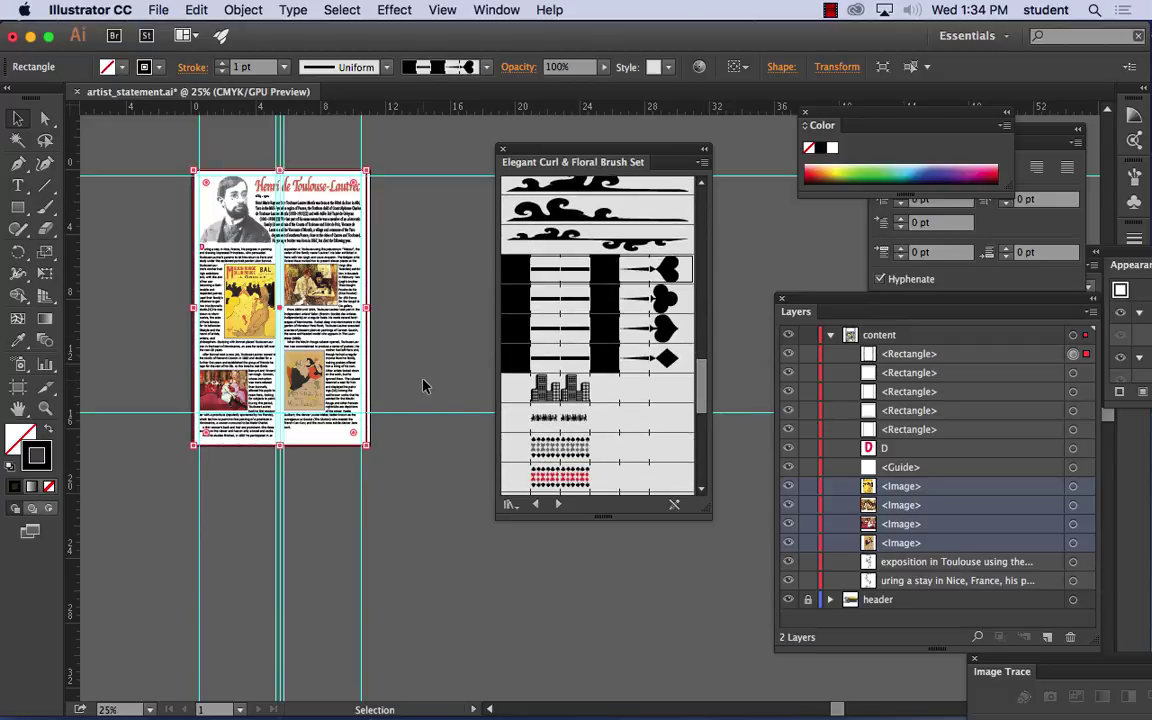
key(super+equal)
key(super+equal)
key(super+equal)
mouse_move(275, 285)
mouse_down()
mouse_move(368, 312)
mouse_move(460, 300)
mouse_move(350, 400)
mouse_up()
mouse_move(348, 328)
mouse_down()
mouse_move(330, 420)
mouse_move(297, 442)
mouse_move(275, 716)
mouse_up()
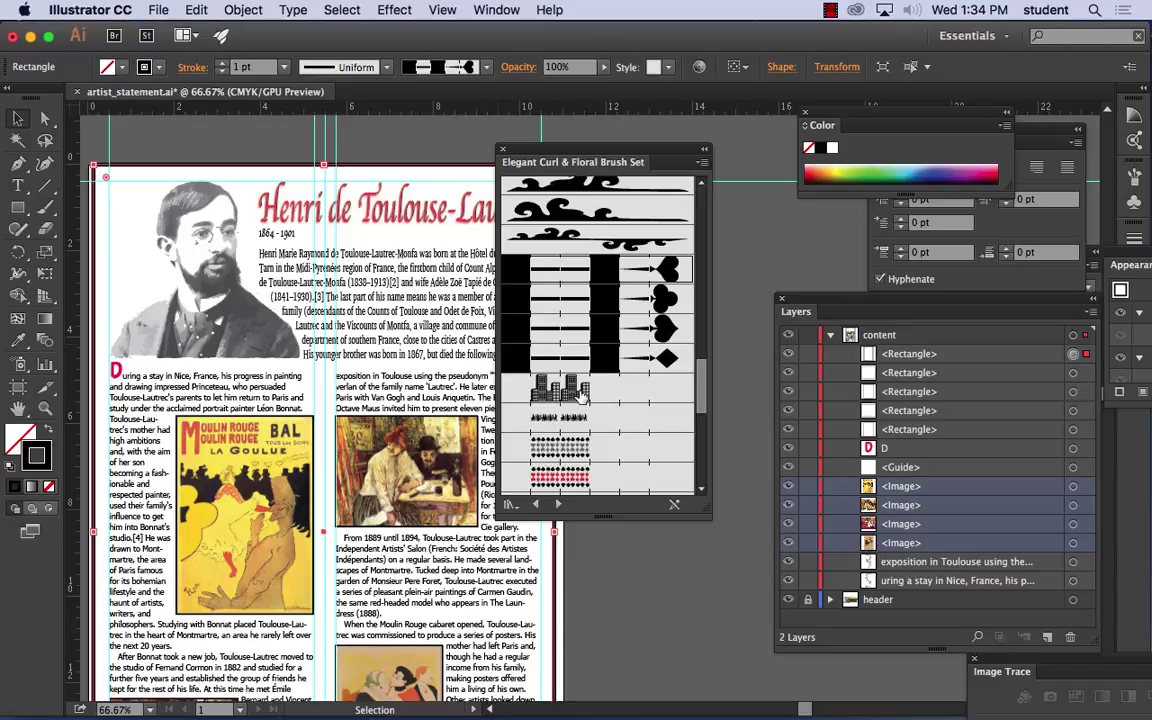
Step: Try the city-building pattern brush and the crowd silhouette pattern brush on the page border
click(582, 397)
mouse_move(370, 387)
mouse_down()
mouse_move(298, 77)
mouse_move(250, 127)
mouse_move(298, 172)
mouse_move(281, 160)
mouse_up()
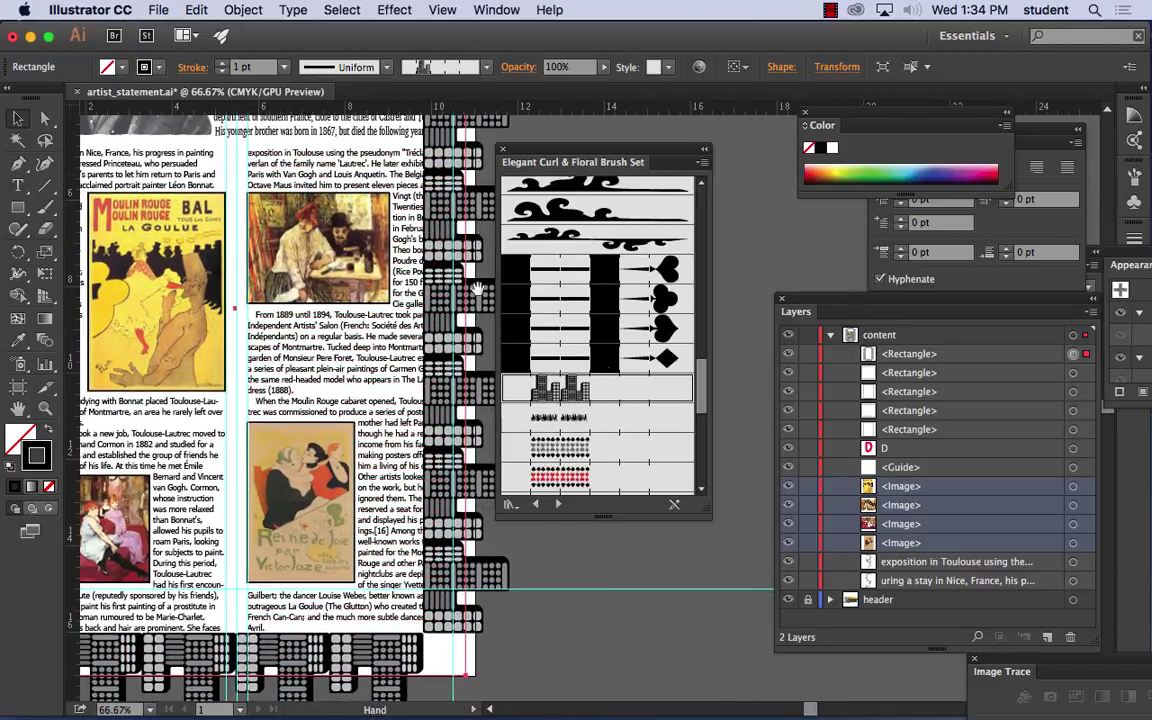
click(570, 418)
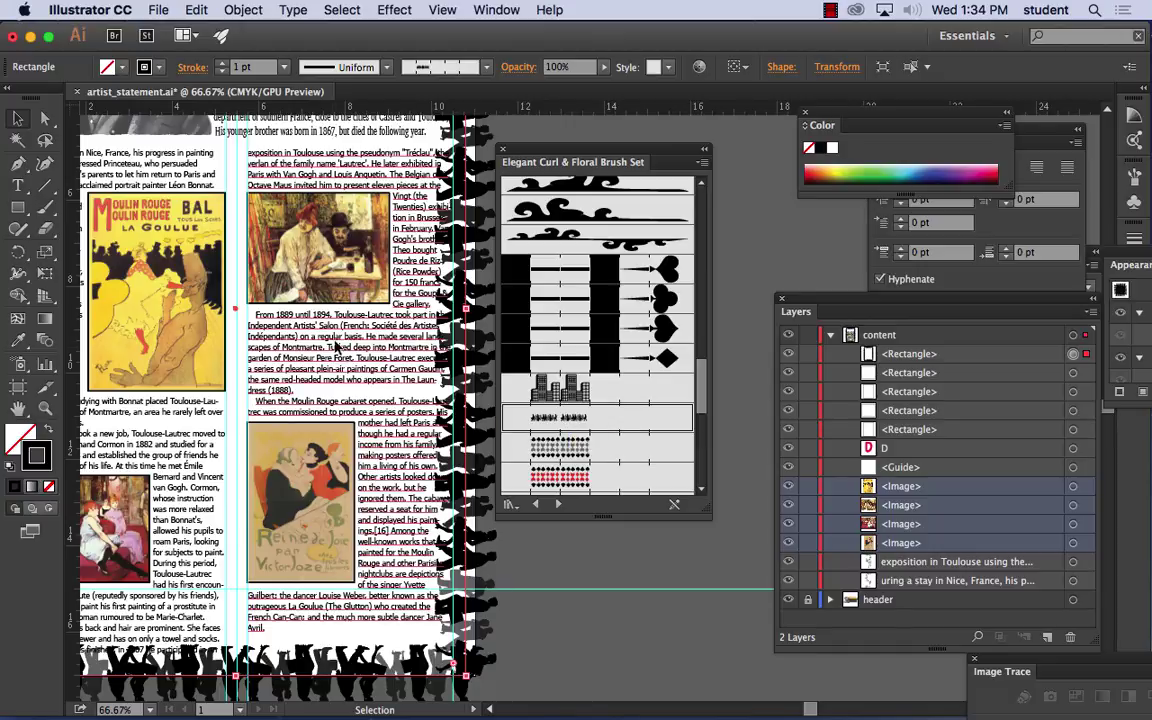
mouse_move(300, 318)
mouse_down()
mouse_move(430, 368)
mouse_move(335, 320)
mouse_up()
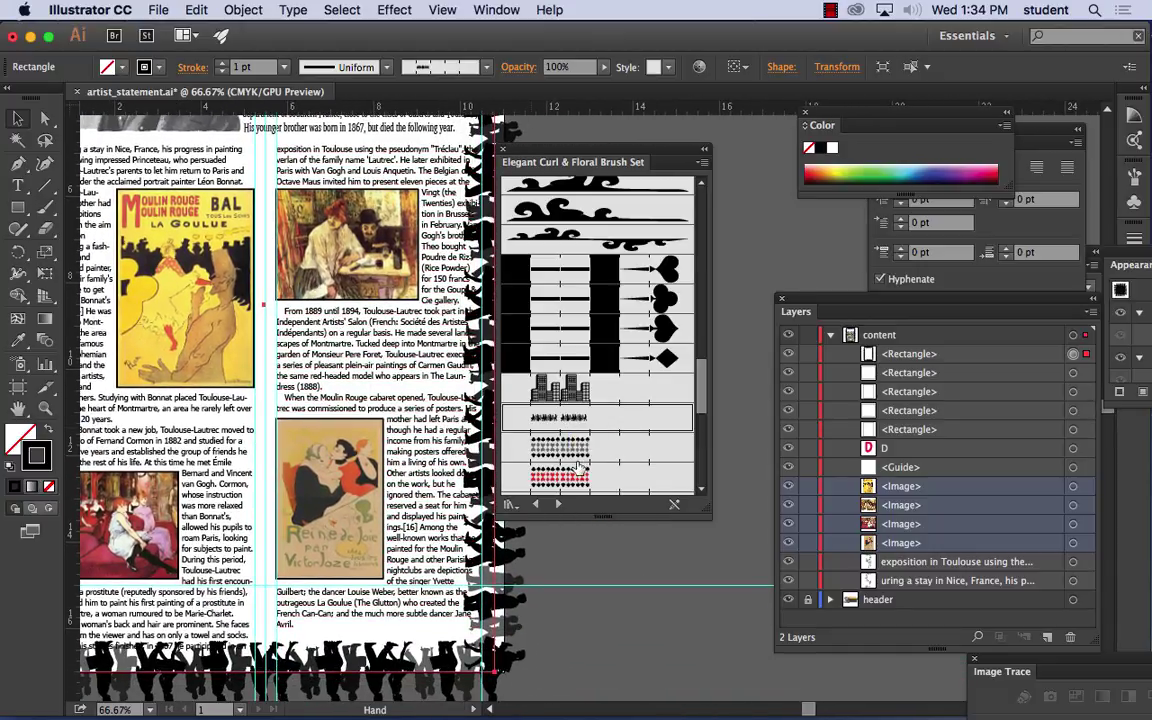
Step: Try the black-and-grey card-suit pattern brush on the page border, then delete the border rectangle
click(520, 446)
mouse_move(352, 386)
mouse_down()
mouse_move(420, 543)
mouse_move(372, 382)
mouse_move(380, 395)
mouse_up()
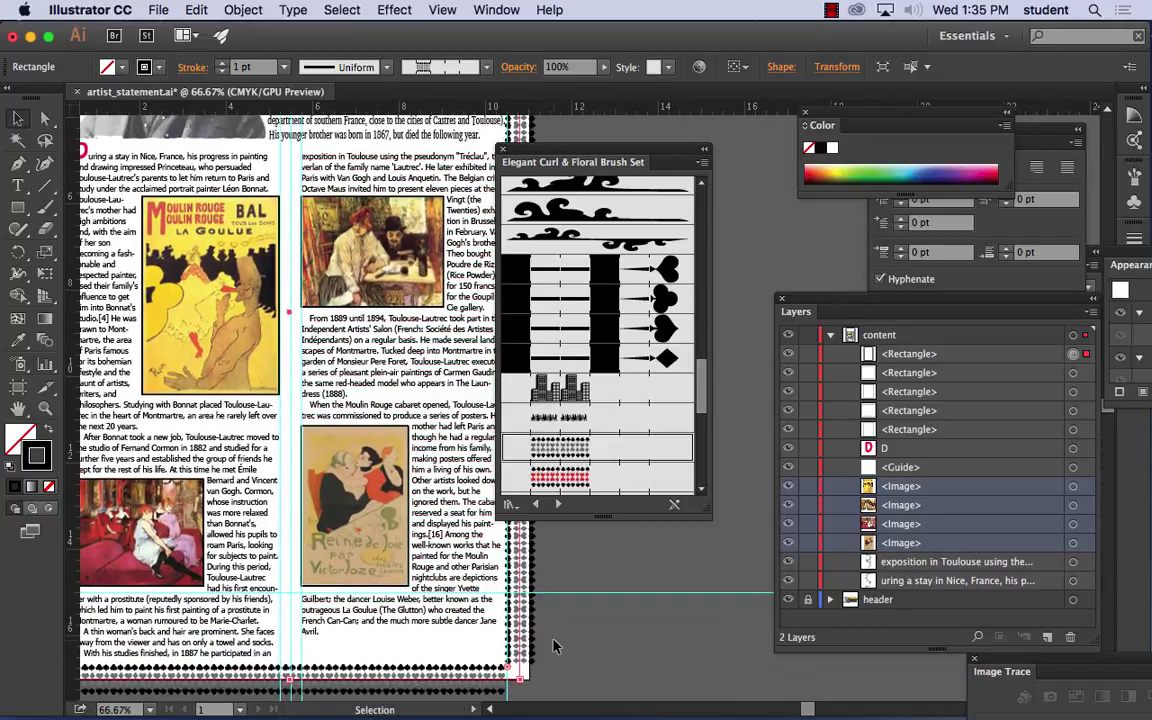
key(super+minus)
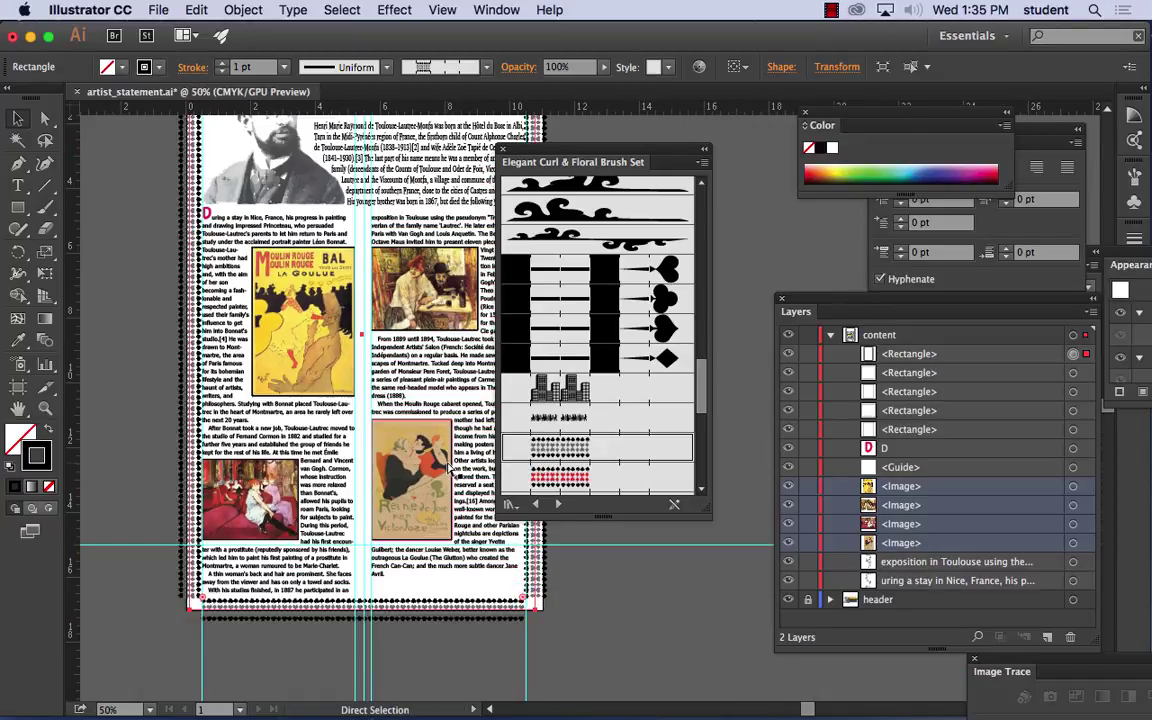
scroll(415, 315, up, 5)
scroll(415, 315, right, 4)
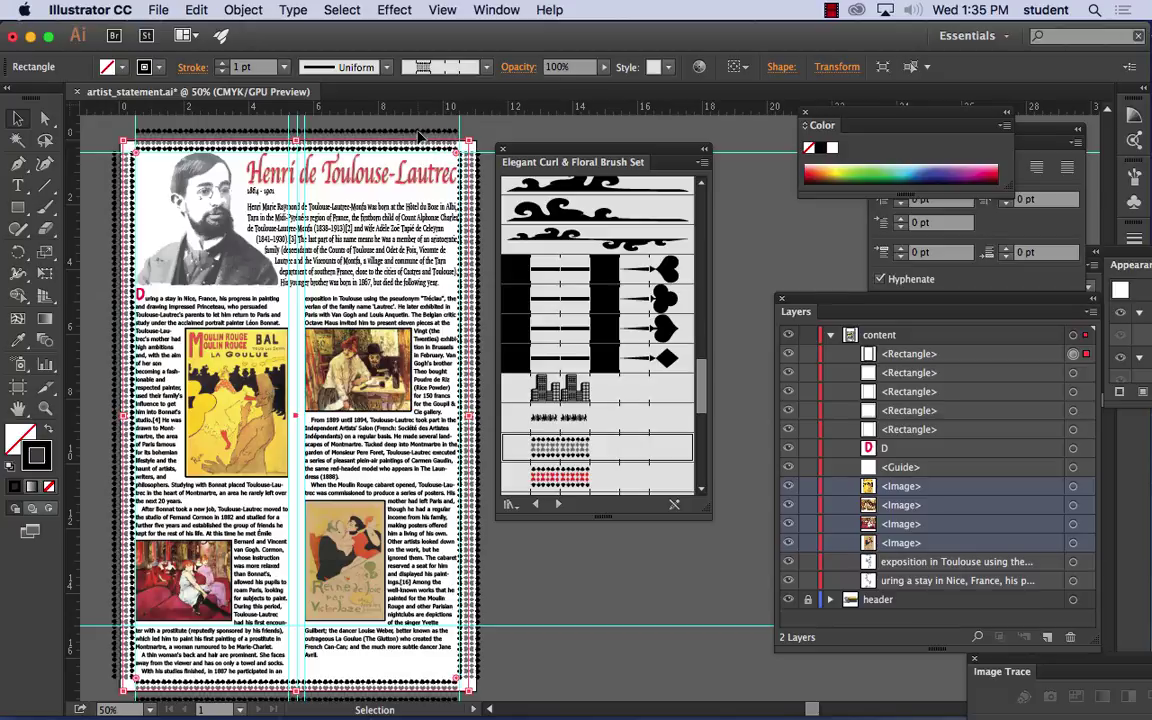
key(Delete)
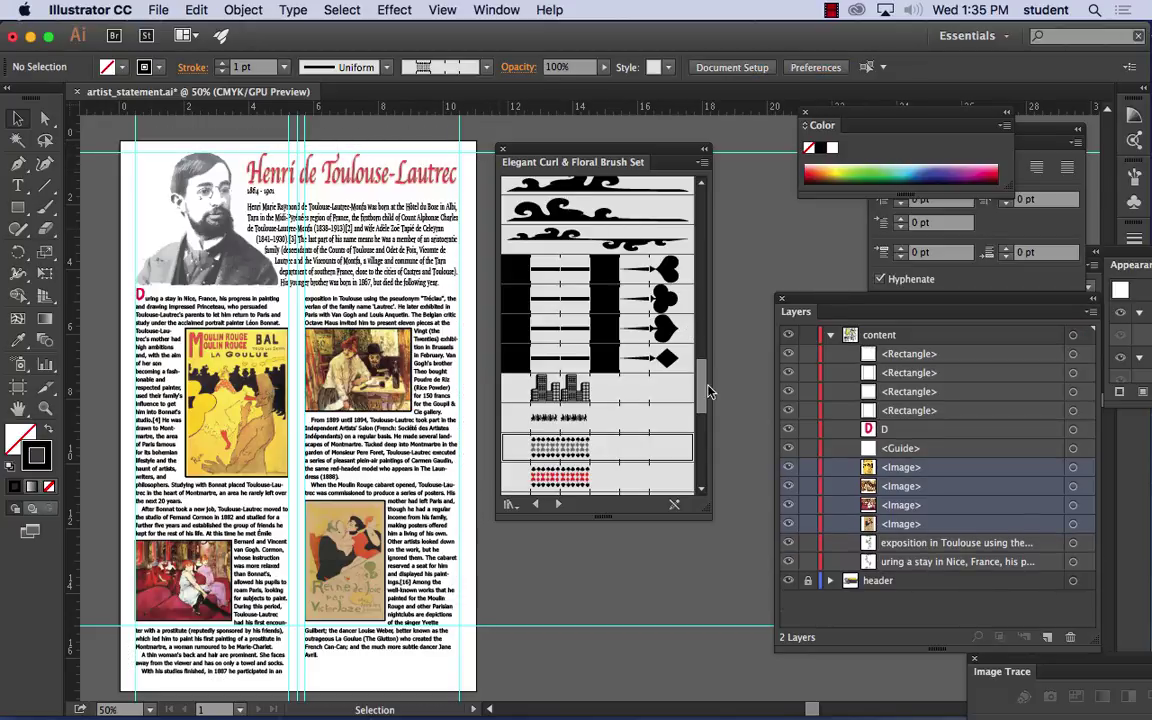
Step: Open the Decorative_Banners and Seals brush library alongside the floral brush set
mouse_move(707, 391)
mouse_down()
mouse_move(717, 213)
mouse_move(707, 464)
mouse_move(704, 195)
mouse_up()
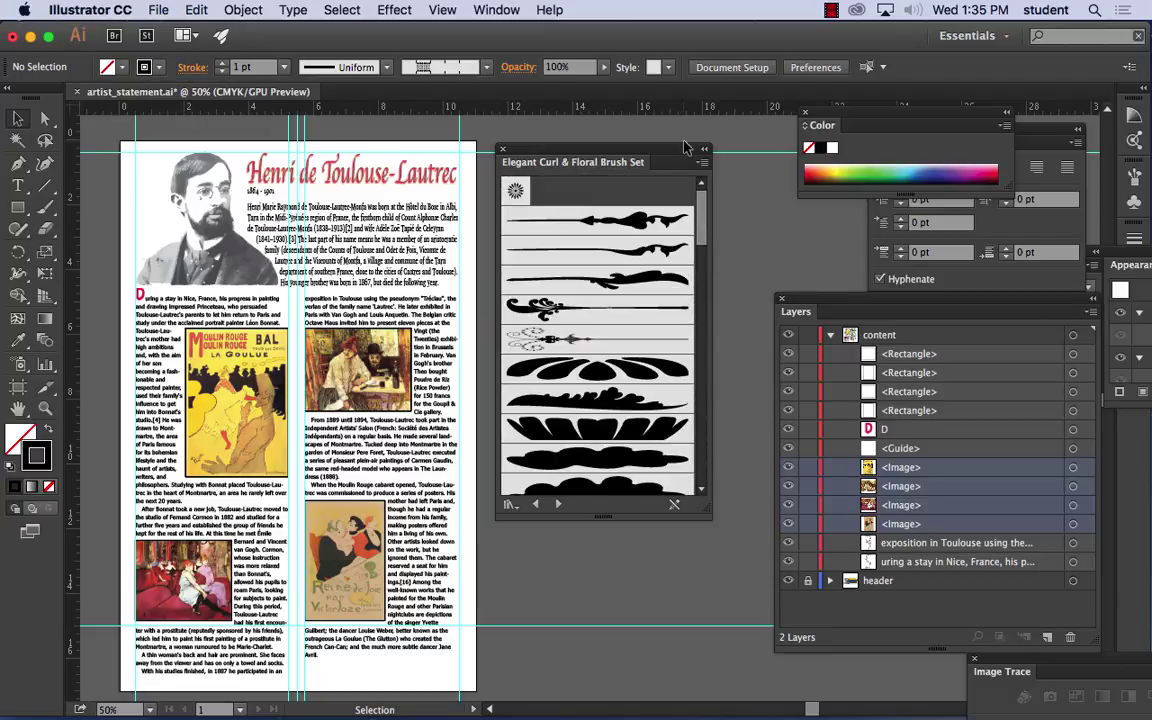
click(496, 10)
scroll(563, 548, down, 5)
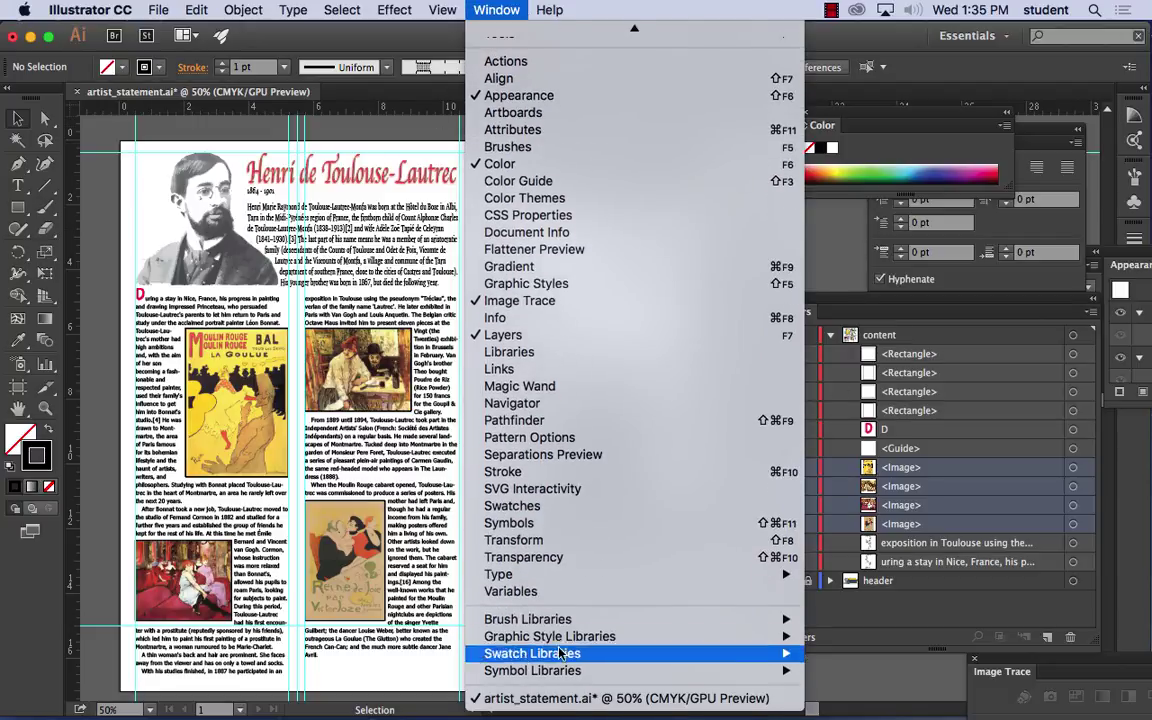
mouse_move(552, 621)
mouse_move(905, 603)
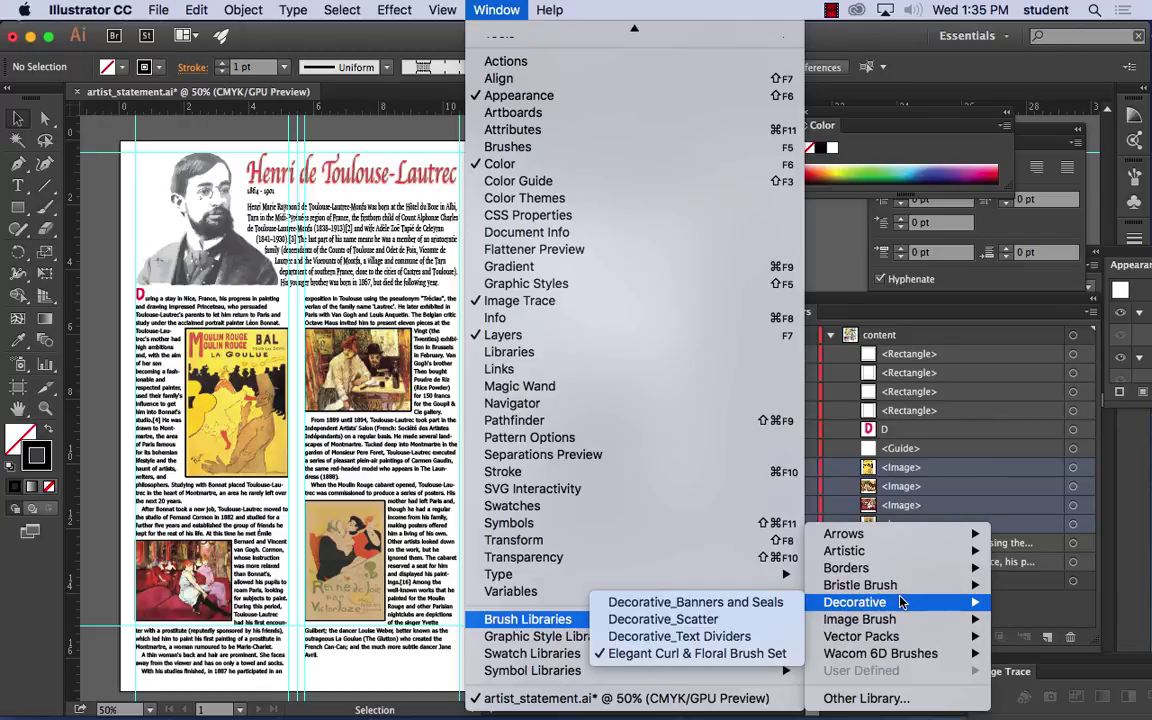
click(727, 610)
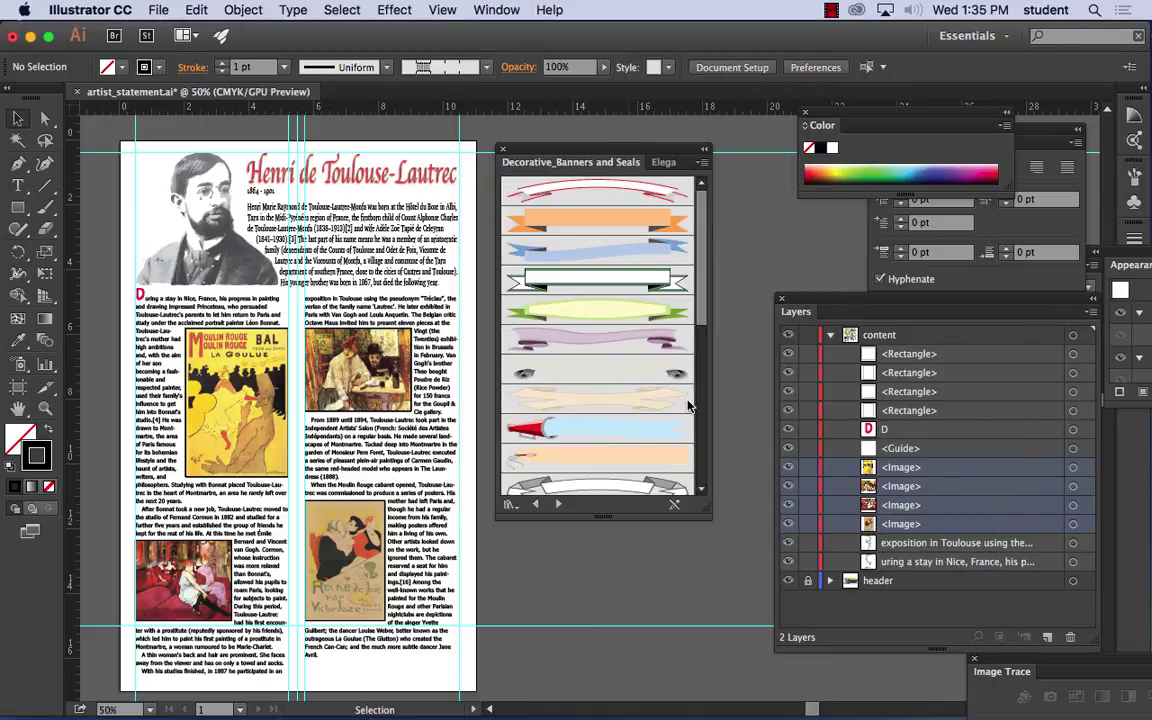
Step: Enlarge the brush library panel, look through the Decorative_Scatter library and return to the Elegant Curl & Floral Brush Set
drag(704, 509, 726, 577)
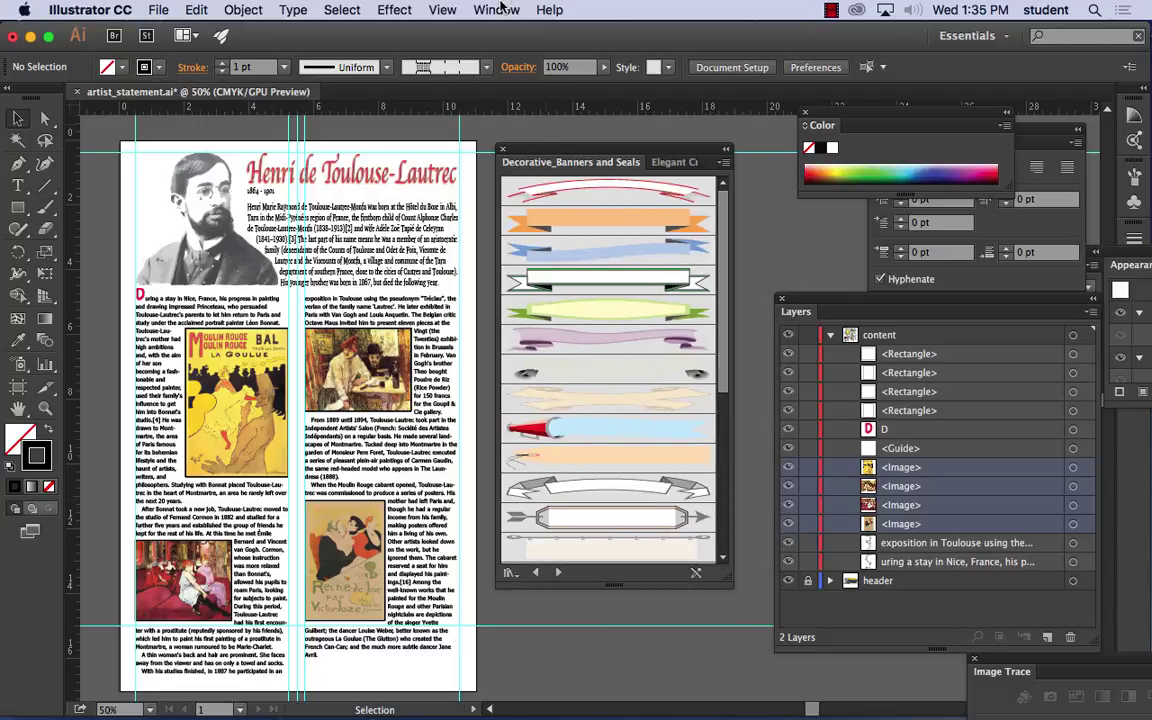
click(503, 8)
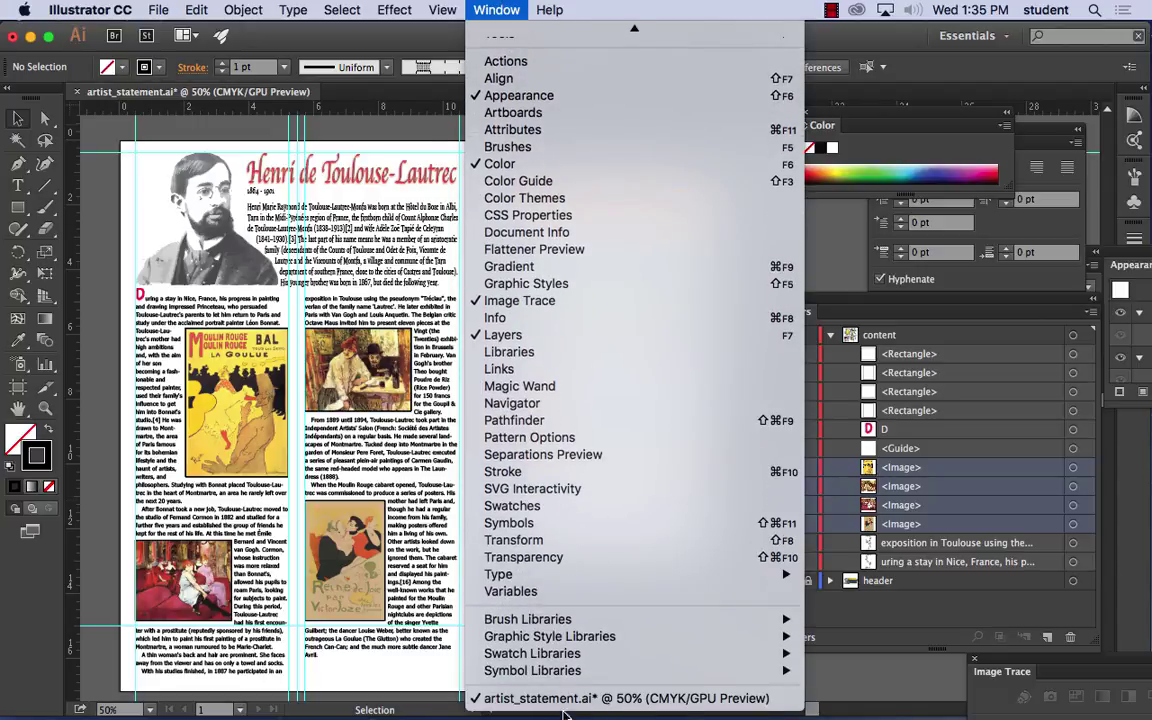
mouse_move(549, 622)
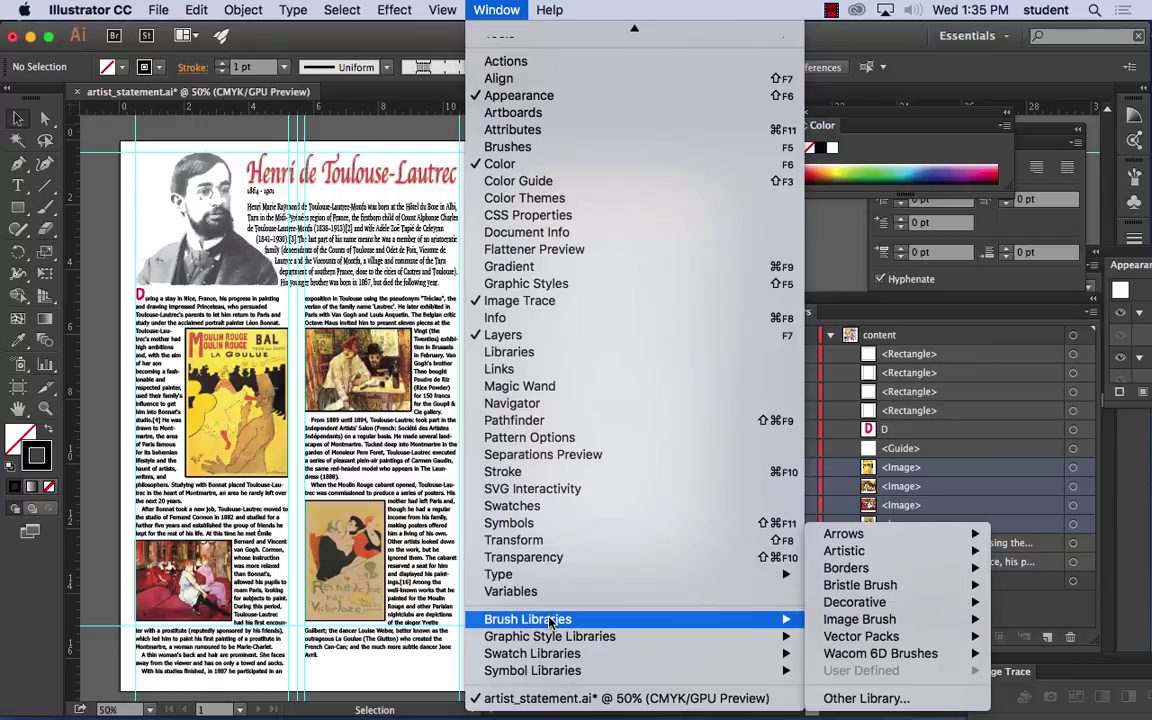
mouse_move(883, 602)
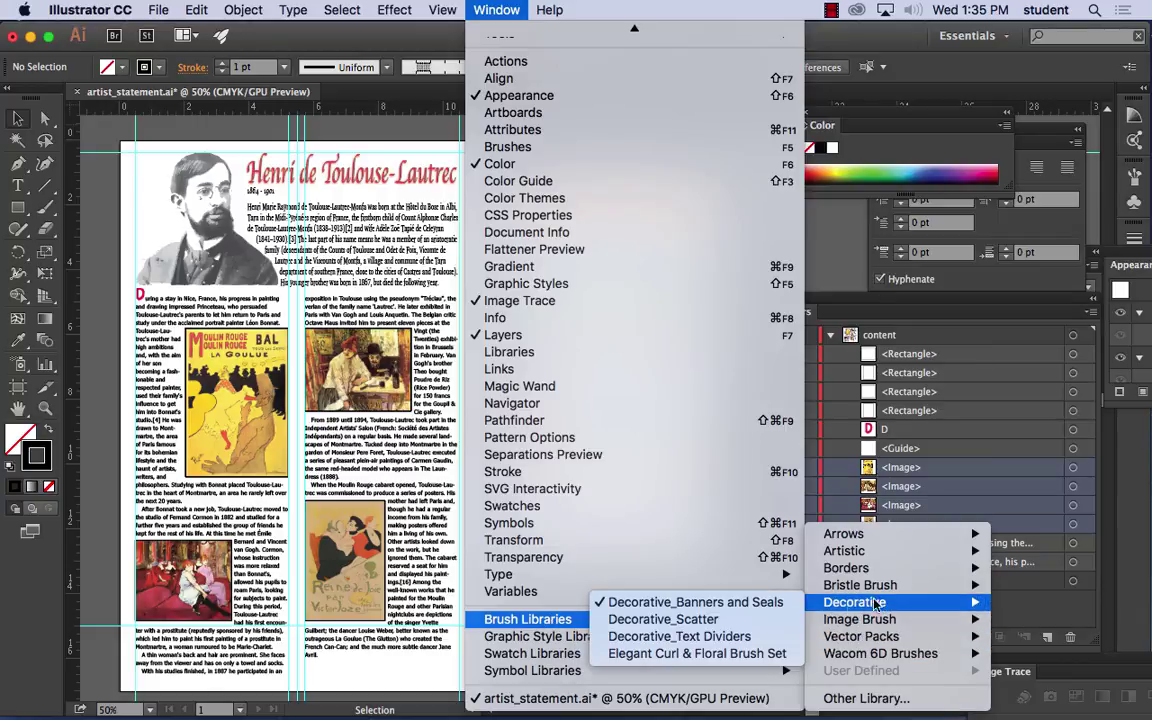
click(712, 621)
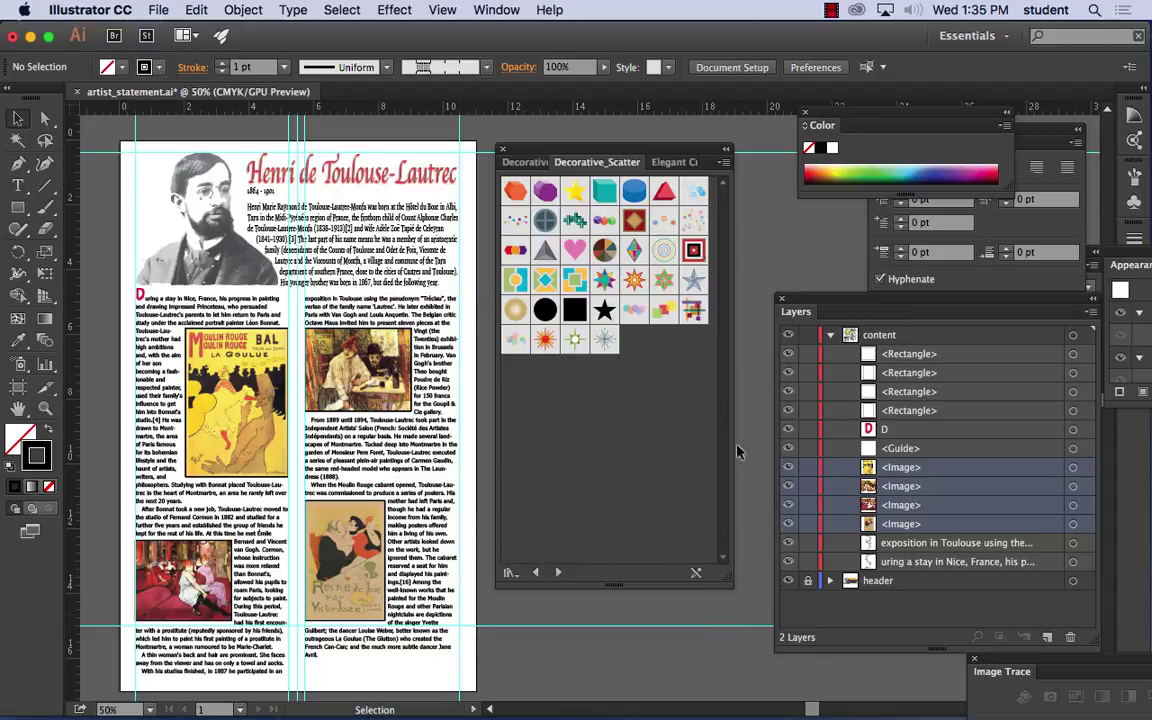
click(530, 163)
click(675, 162)
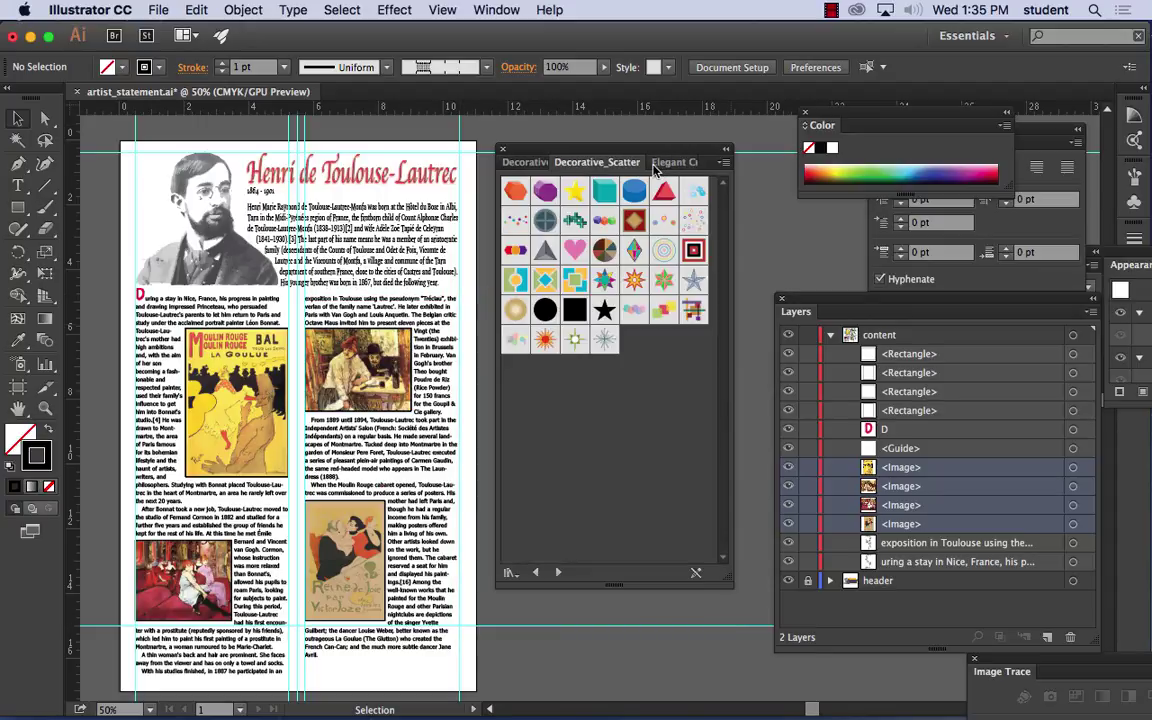
click(672, 163)
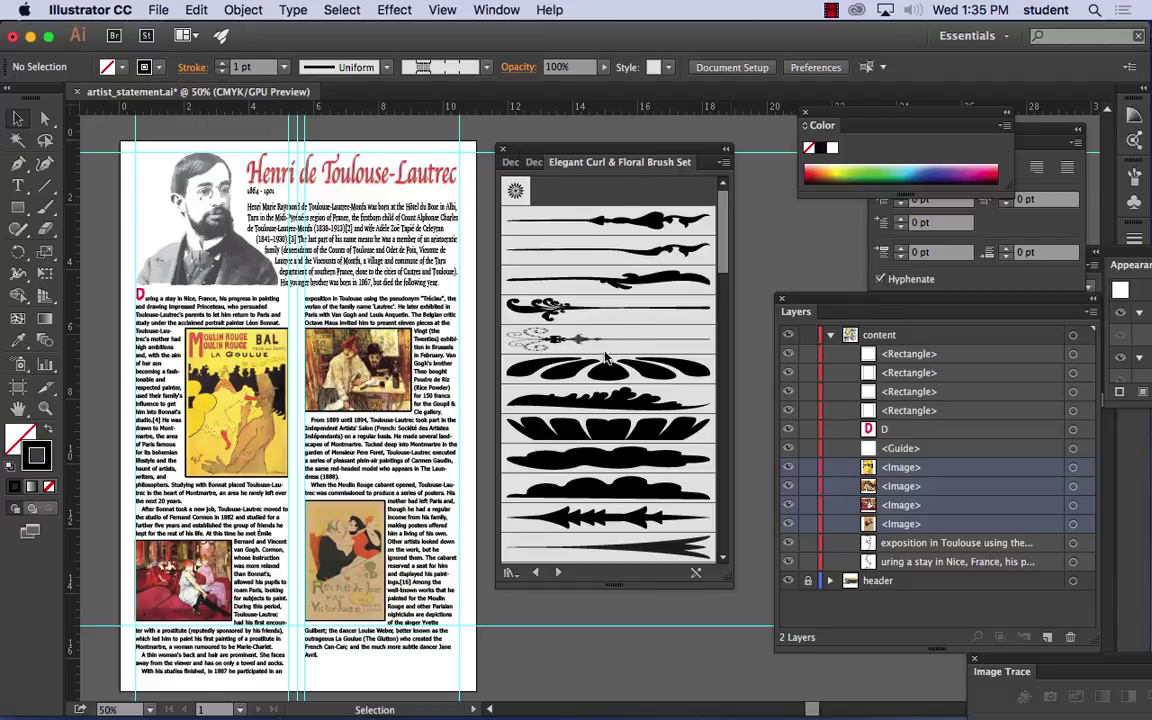
Step: Place the symmetrical petal ornament from the floral brush set, rotated diagonally, in the page's upper-left corner beside the portrait
mouse_move(610, 372)
mouse_down()
mouse_move(265, 145)
mouse_move(292, 152)
mouse_up()
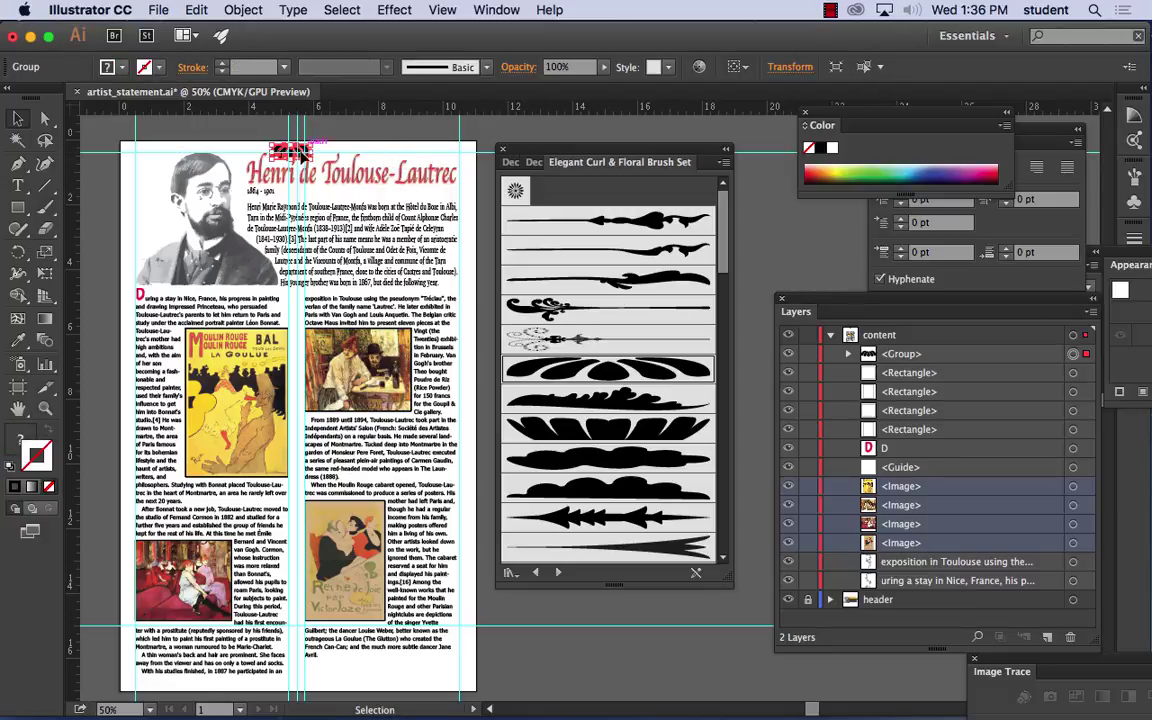
click(368, 143)
drag(313, 152, 150, 140)
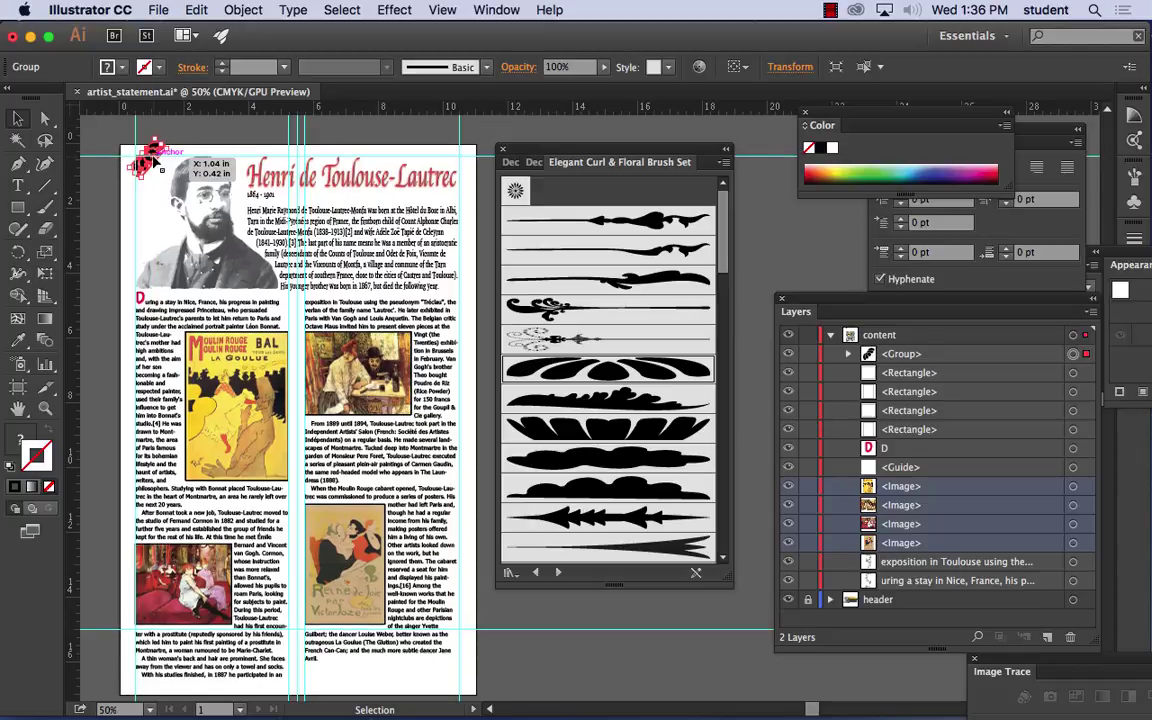
click(268, 140)
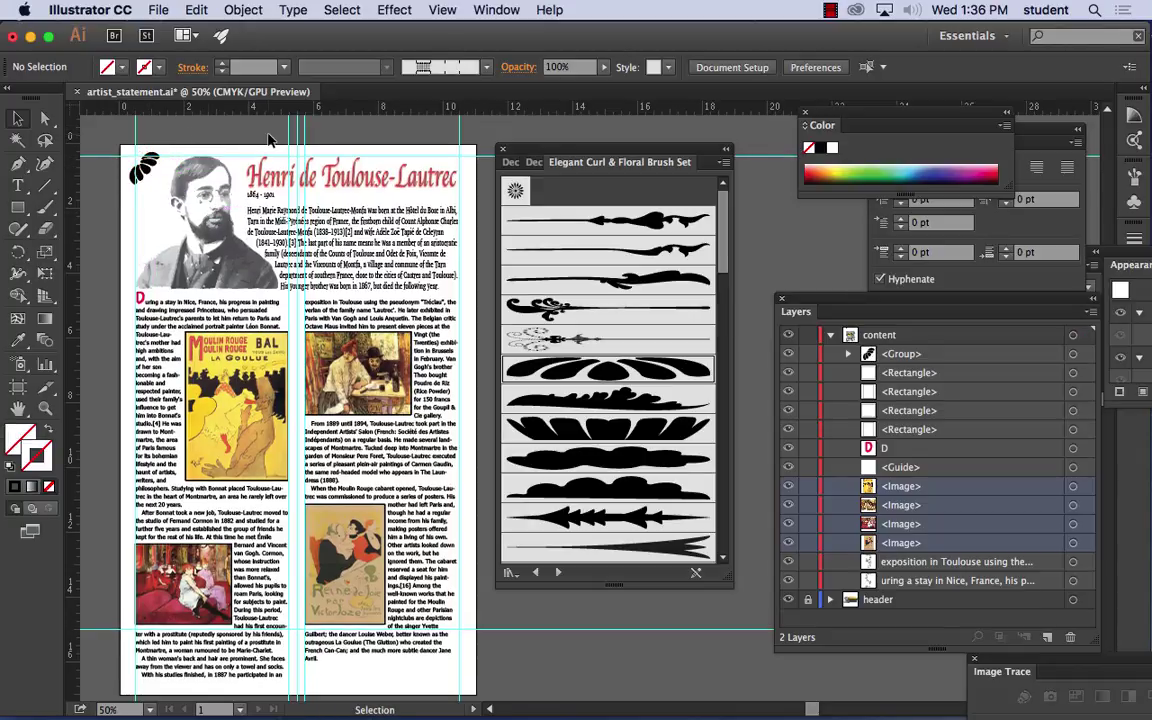
Step: Inspect the petal ornament in the page corner up close and against the whole page layout
key(super+1)
drag(300, 245, 240, 125)
drag(176, 180, 230, 380)
drag(254, 139, 528, 330)
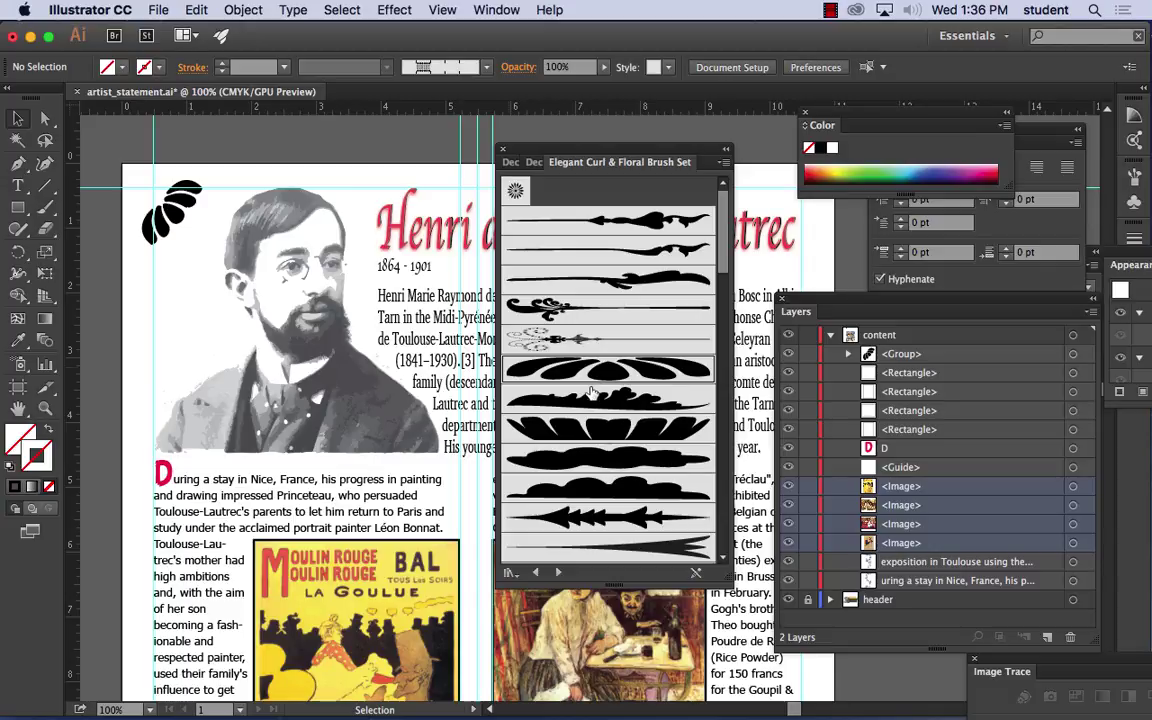
key(super+minus)
key(super+minus)
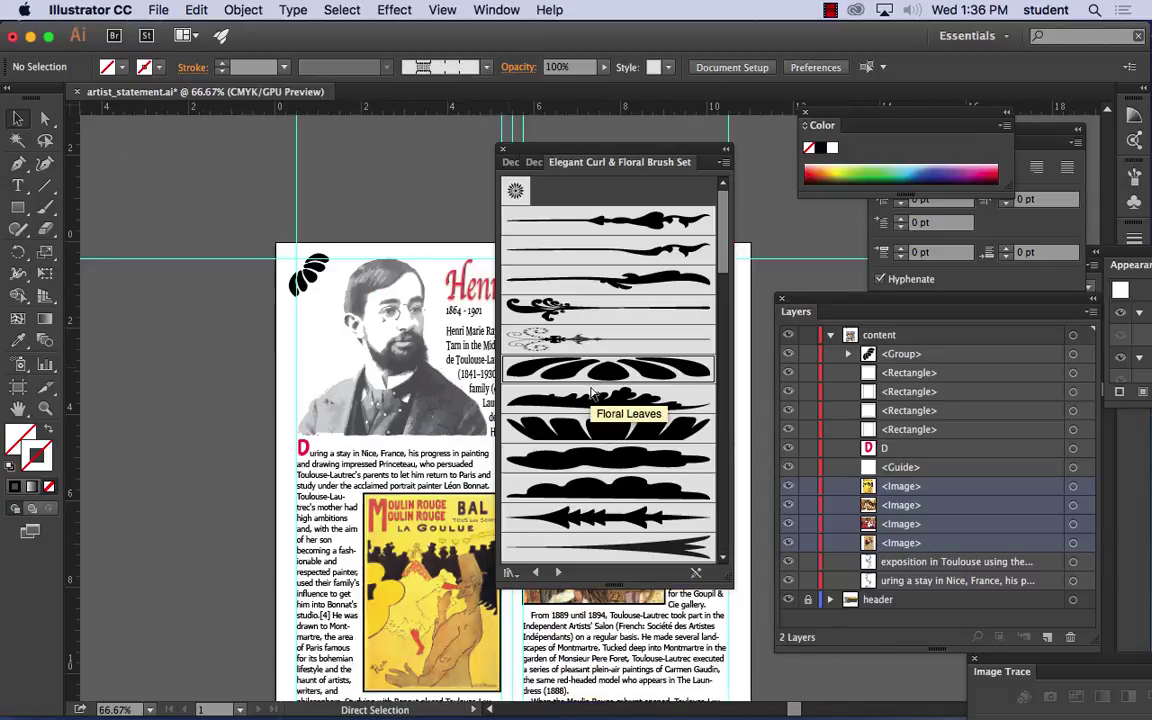
key(space)
drag(455, 366, 212, 198)
Step: Collapse the content layer, create a layer named background and place it below the header layer
right_click(795, 314)
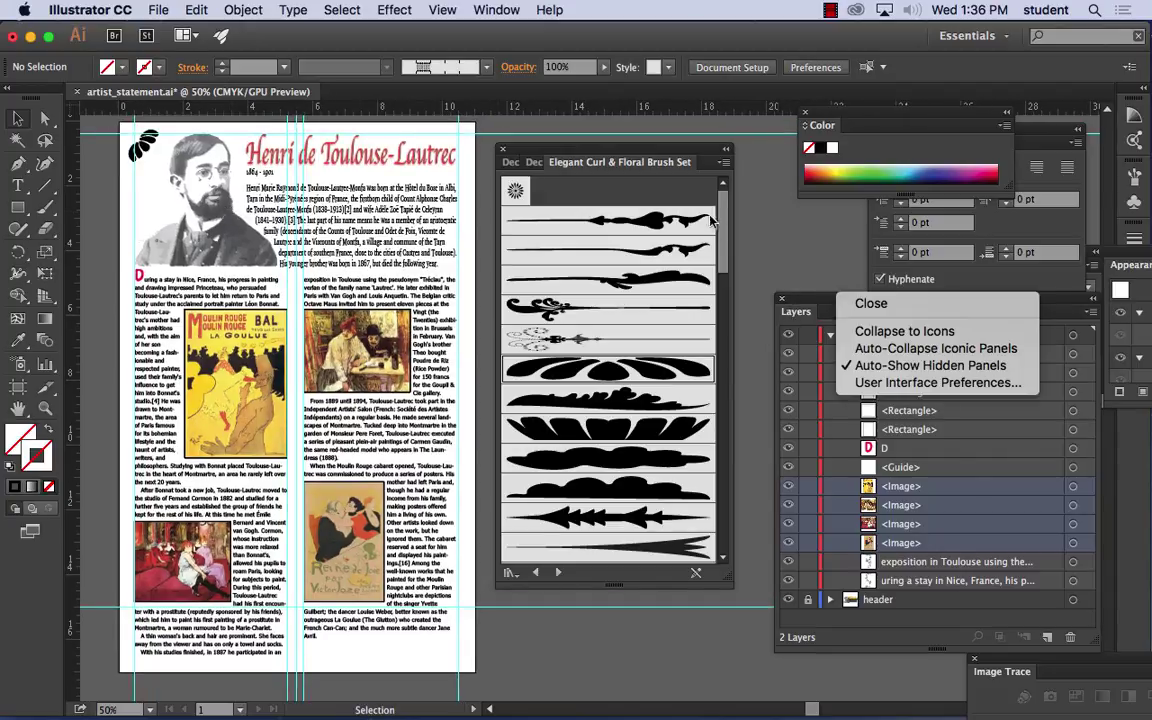
key(Escape)
drag(795, 314, 649, 212)
click(687, 233)
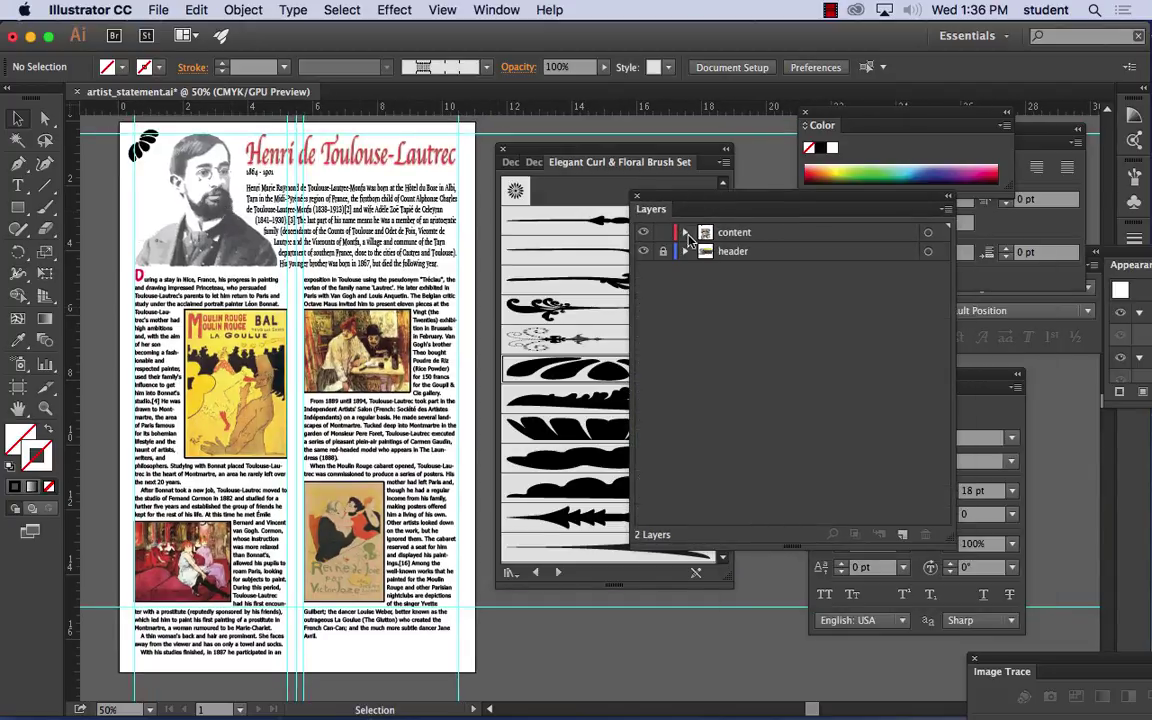
click(903, 536)
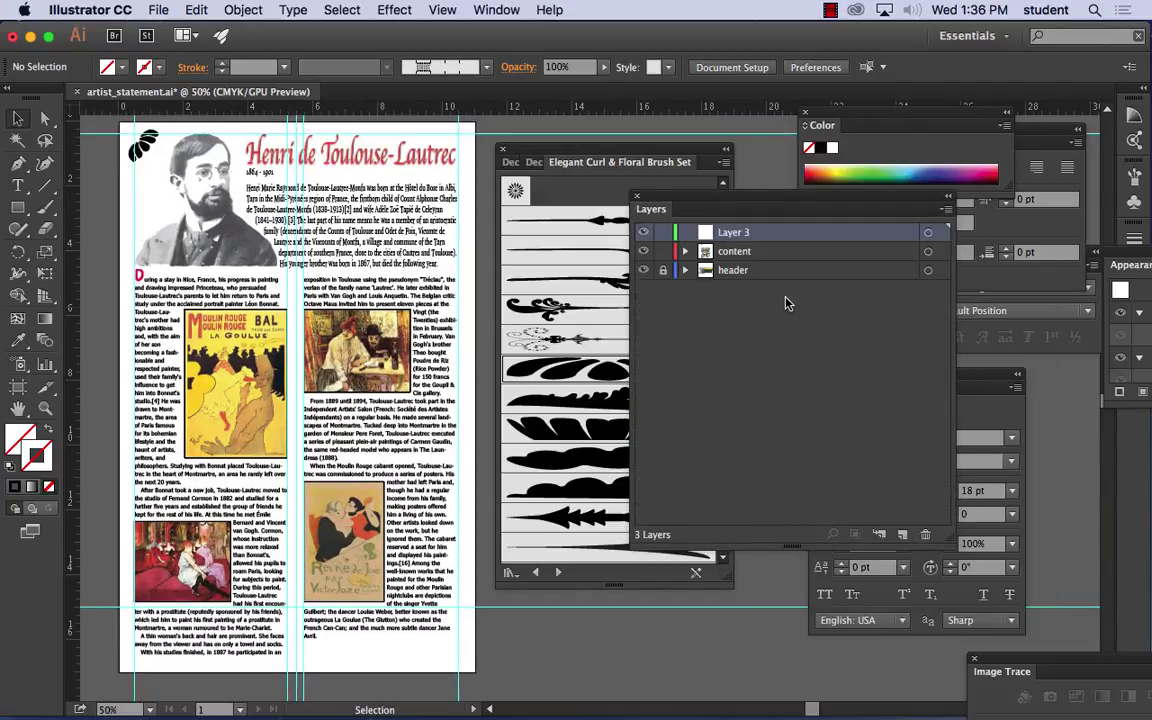
double_click(726, 234)
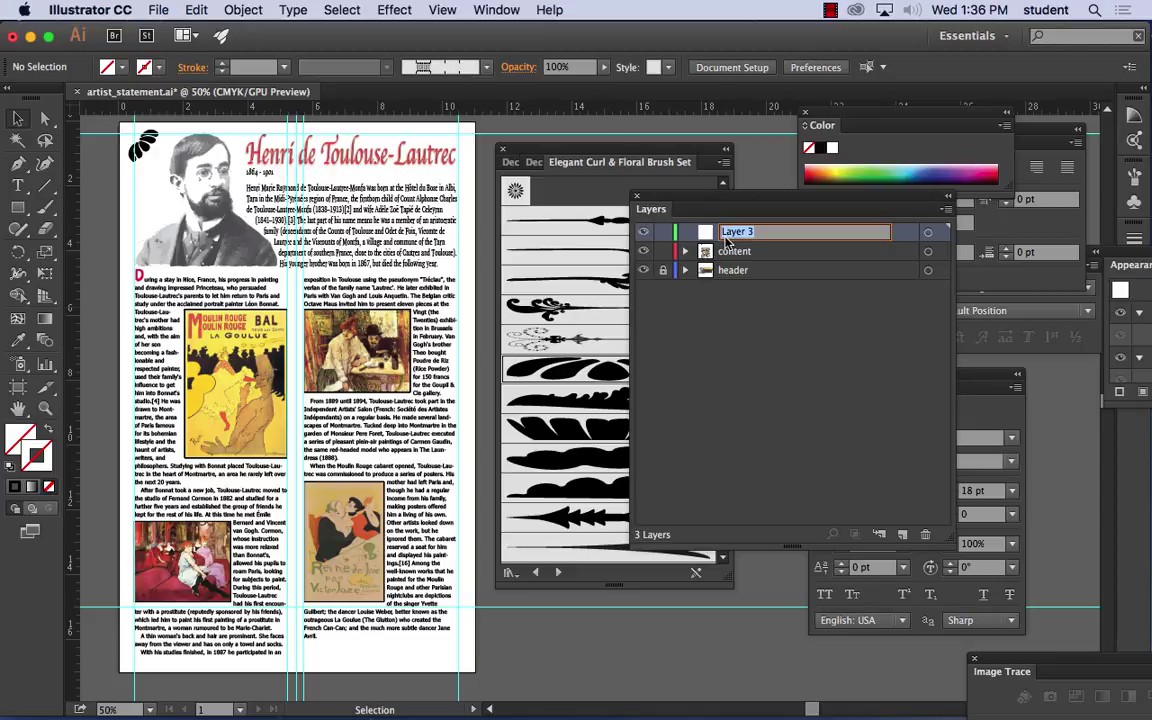
text(background)
key(Return)
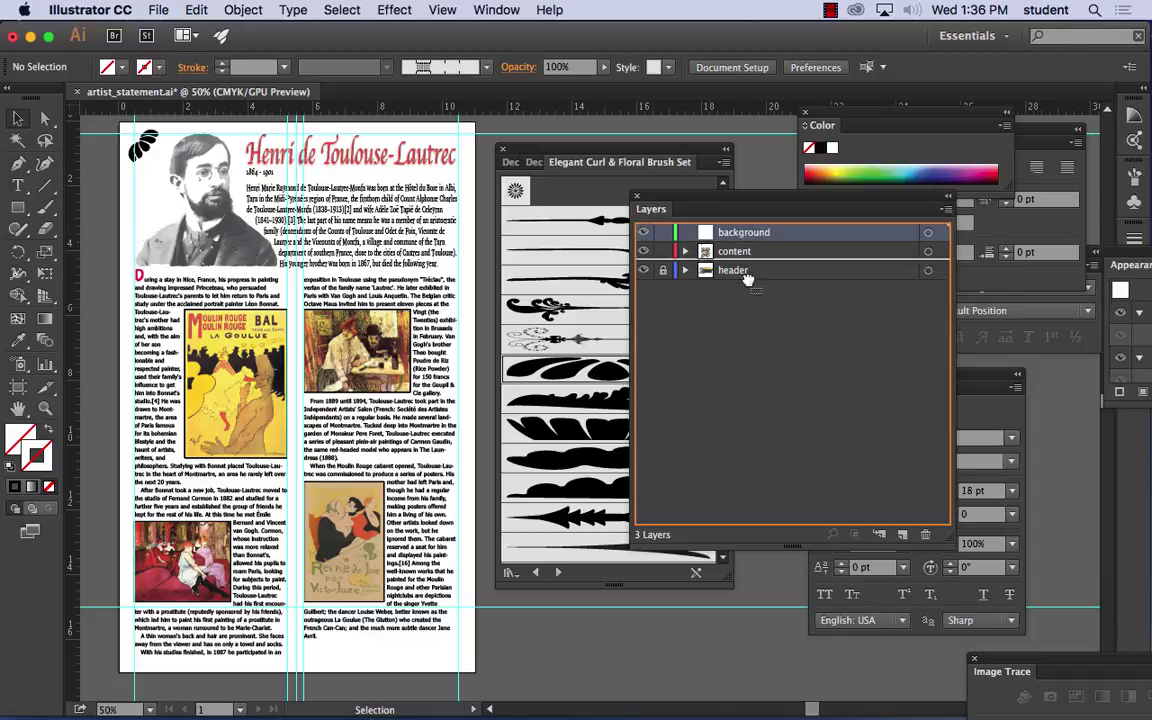
drag(751, 291, 752, 292)
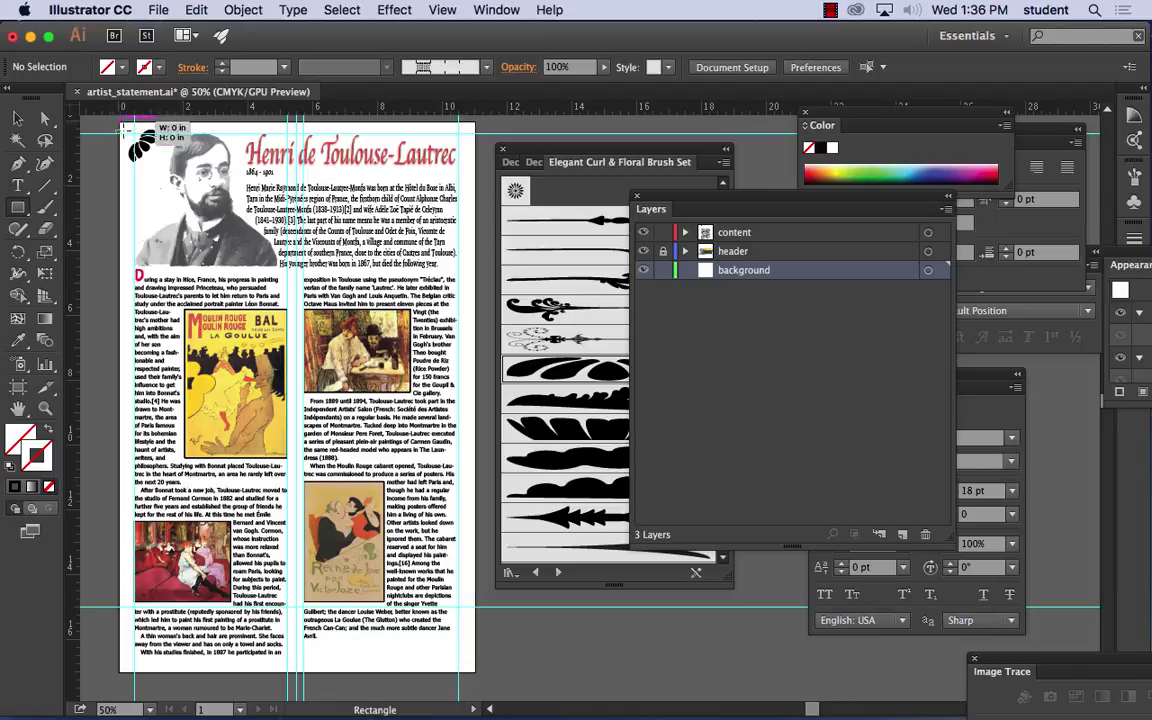
Step: Draw a rectangle covering the whole page on the background layer and fill it with pale peach f9debd
drag(118, 120, 475, 672)
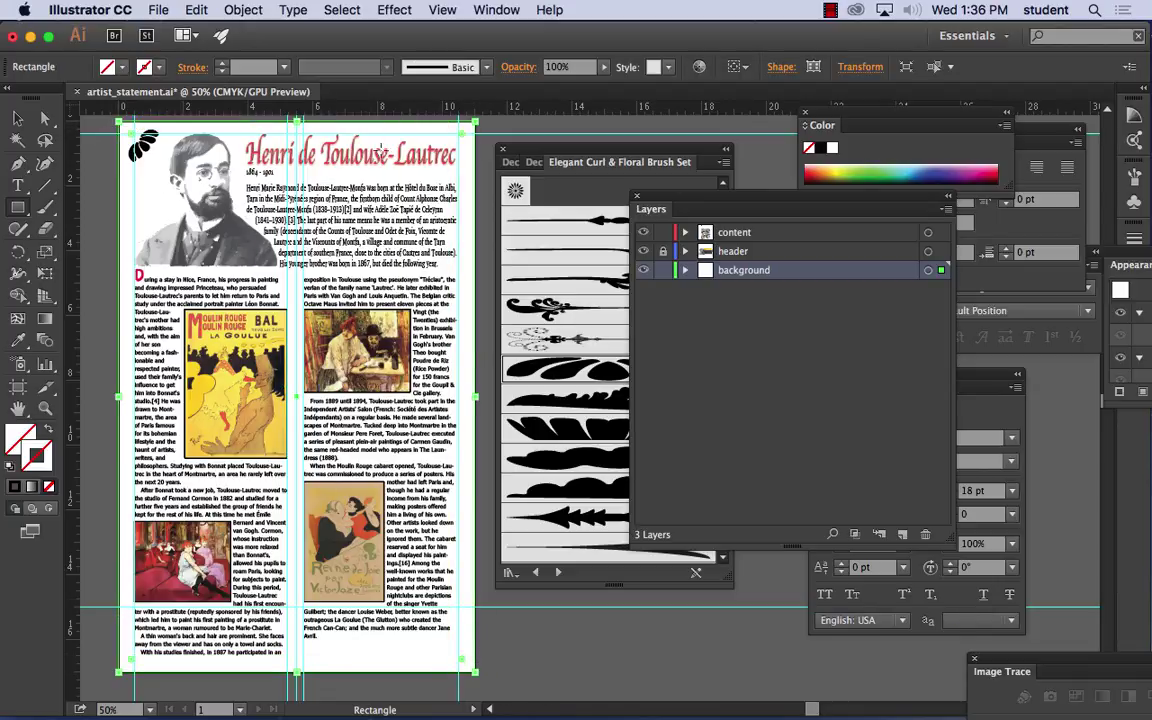
double_click(20, 437)
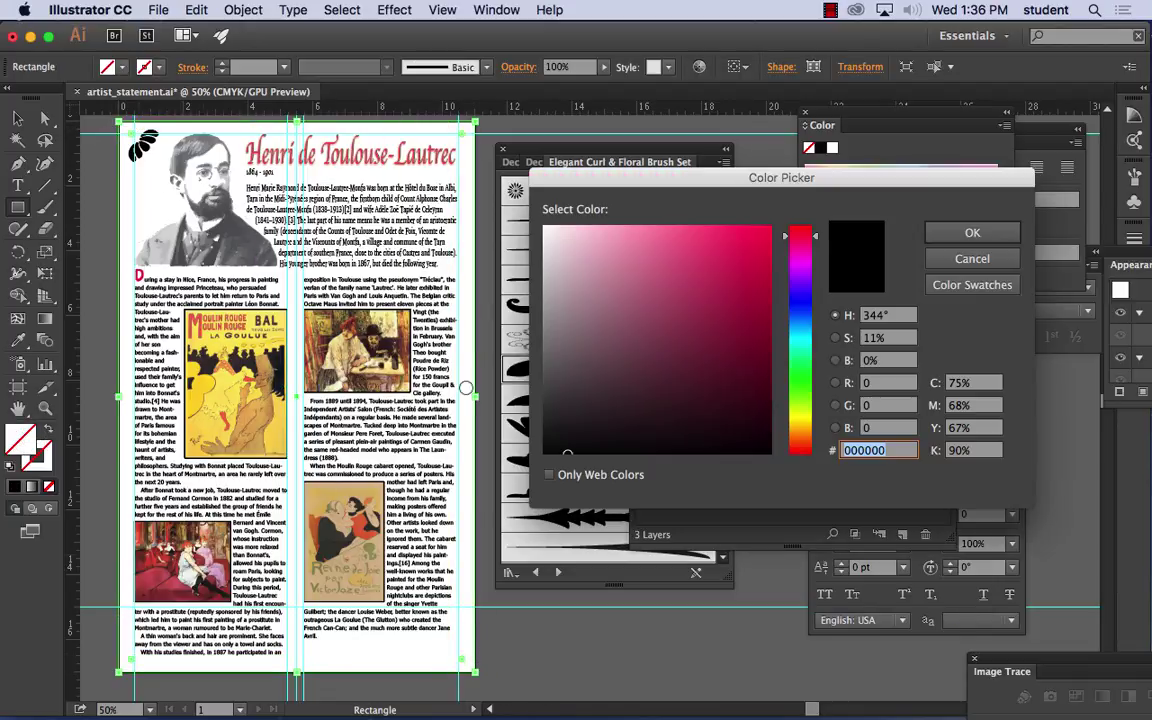
click(627, 321)
mouse_move(787, 405)
mouse_down()
mouse_move(787, 440)
mouse_move(784, 413)
mouse_up()
mouse_move(605, 236)
mouse_down()
mouse_move(645, 237)
mouse_move(597, 230)
mouse_up()
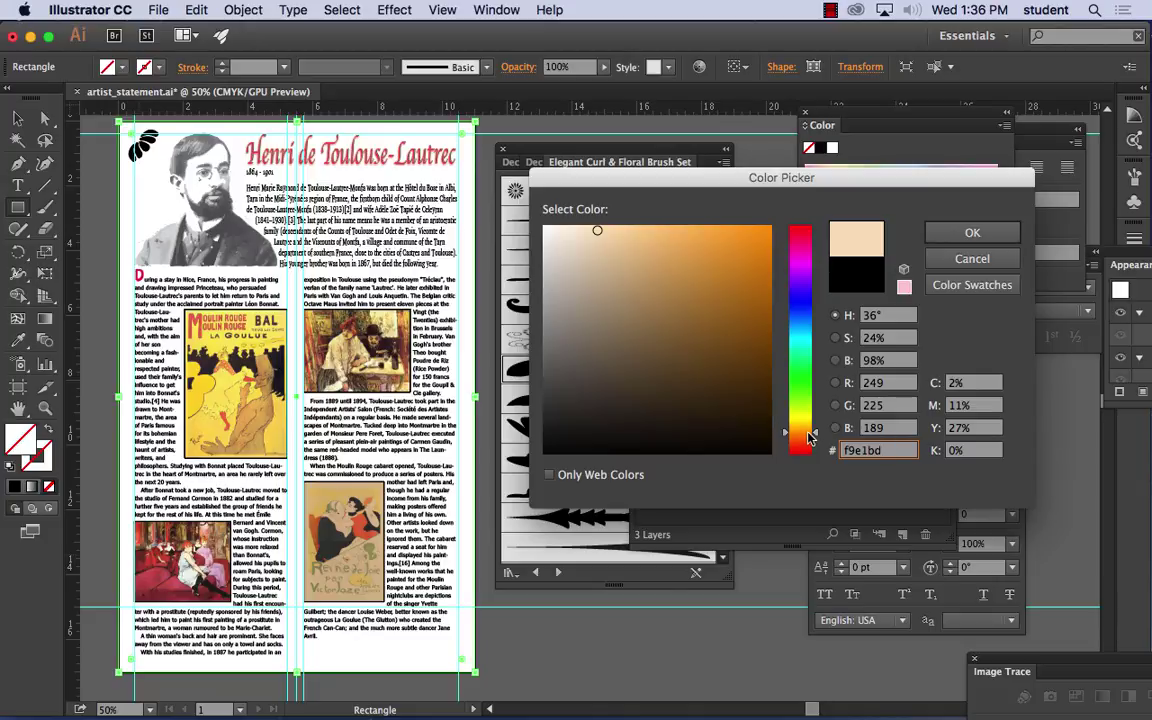
drag(818, 437, 818, 434)
click(940, 232)
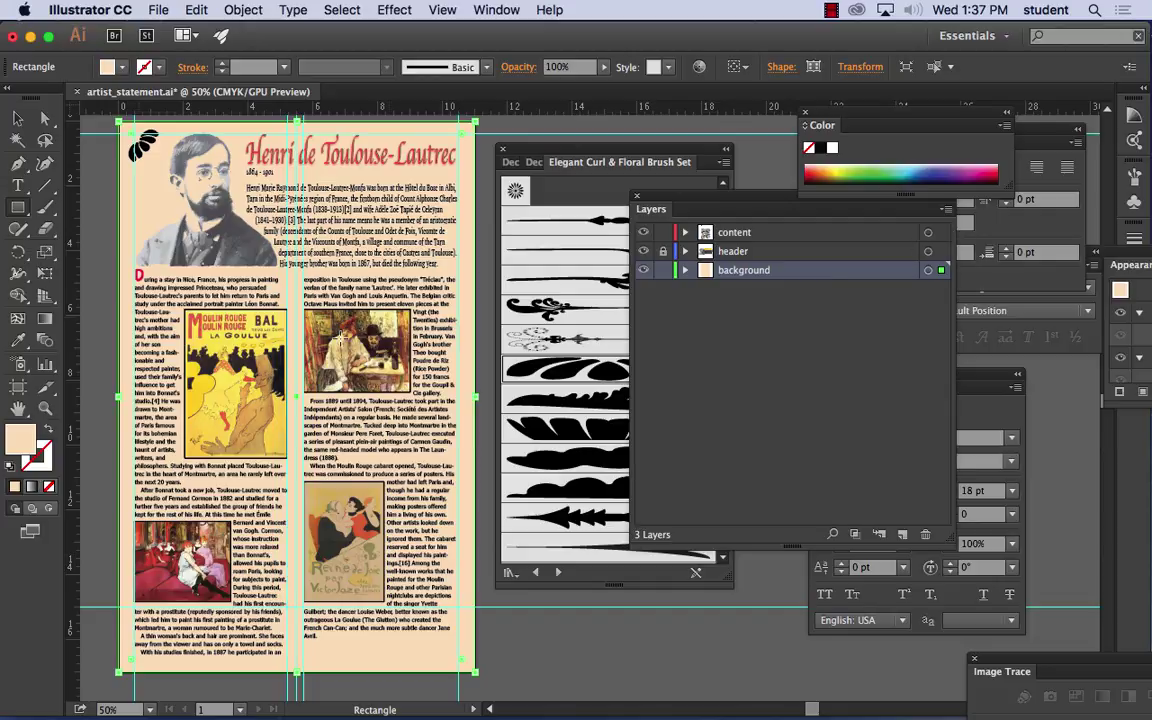
Step: Deepen the background rectangle's fill to a slightly stronger peach tone
key(v)
double_click(28, 444)
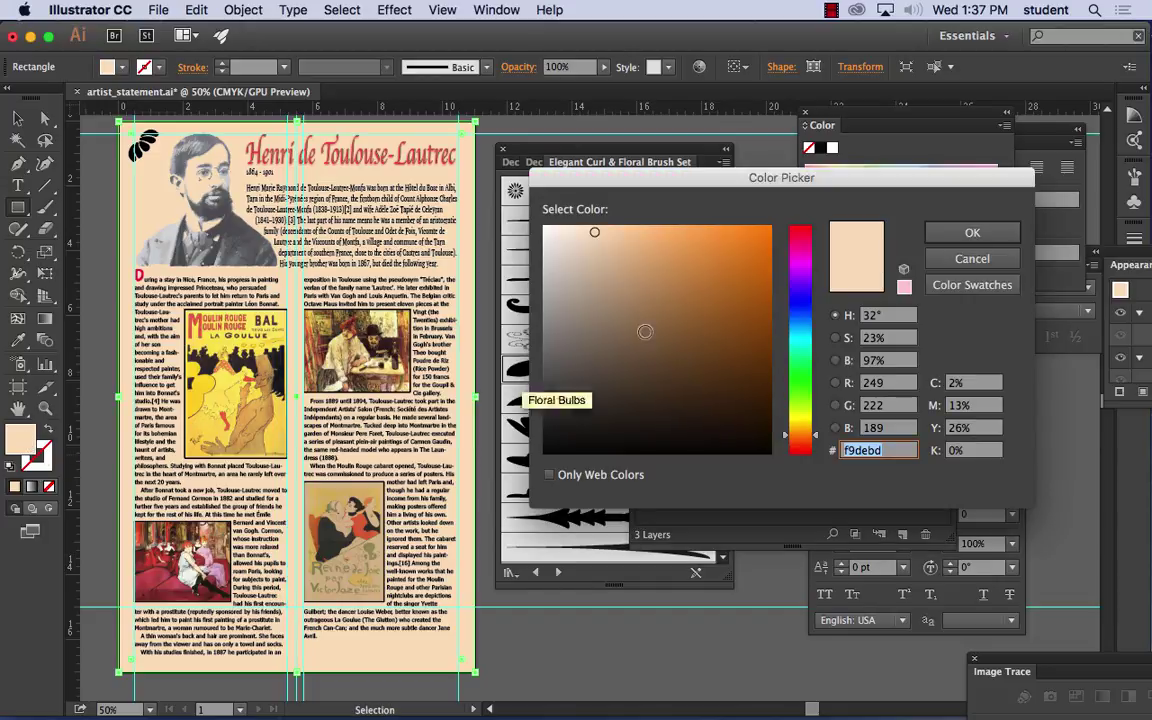
click(625, 270)
click(643, 232)
click(1013, 240)
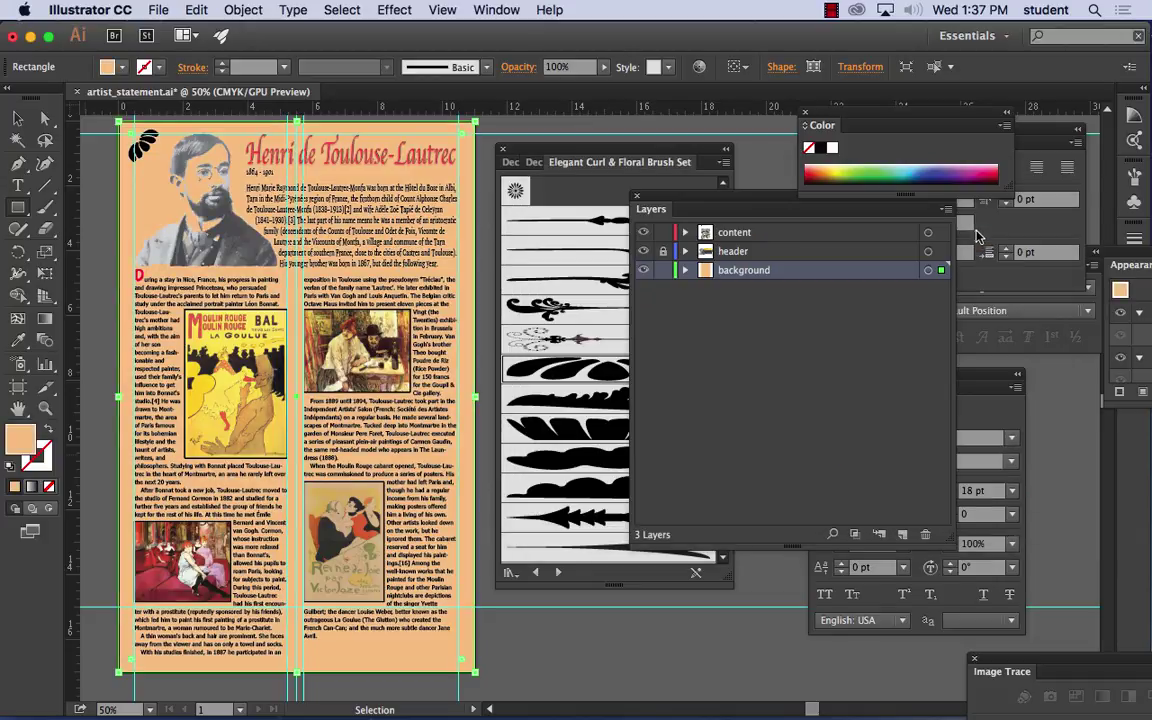
key(m)
double_click(28, 440)
drag(612, 234, 620, 229)
click(970, 233)
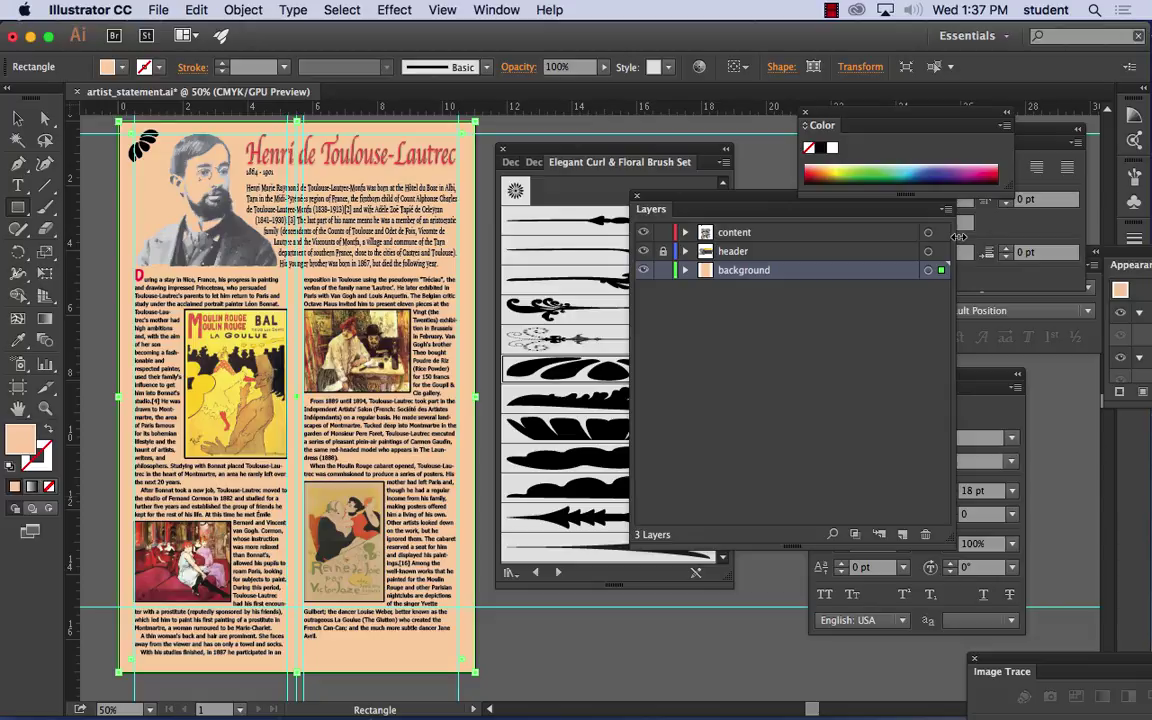
Step: Add a vertical ruler guide in the page's left margin, about 0.2 in from the page edge, and check its position up close
key(v)
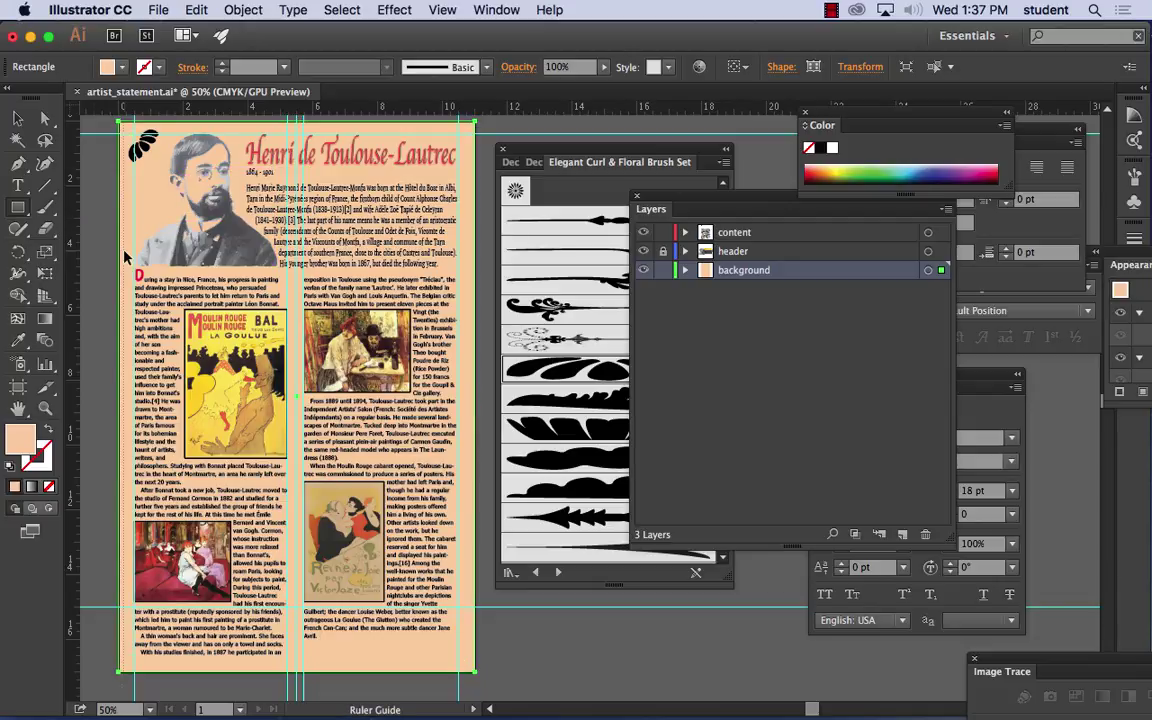
click(133, 340)
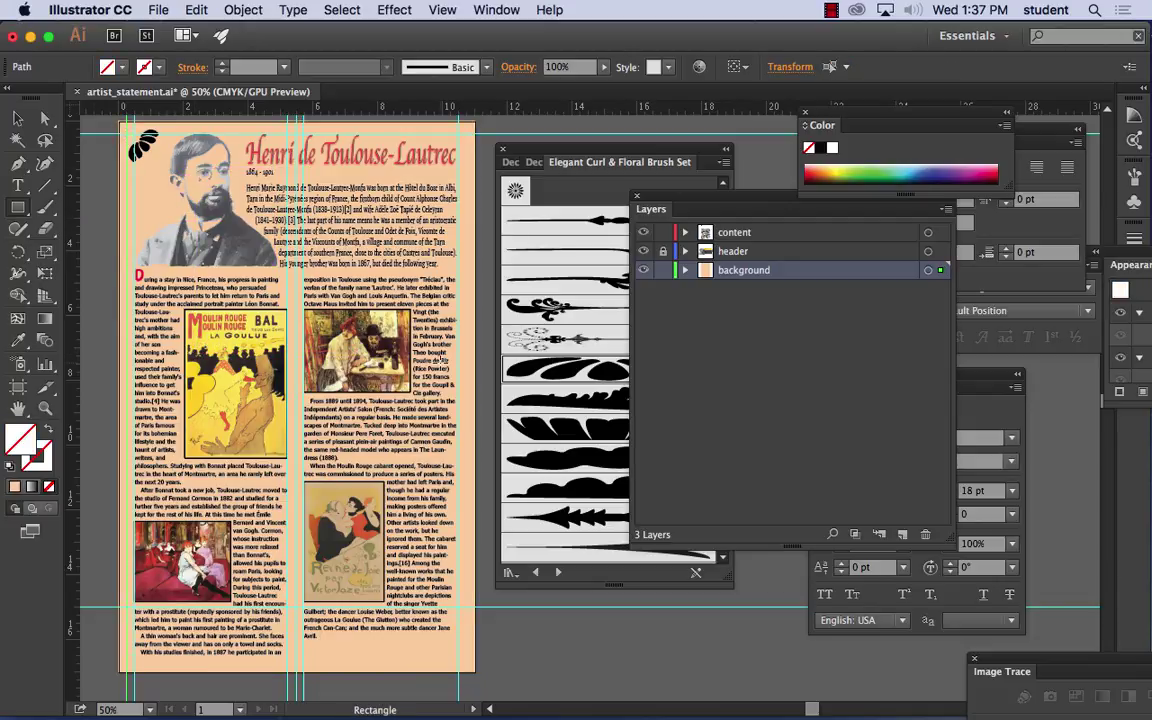
key(super+equal)
key(super+equal)
key(super+equal)
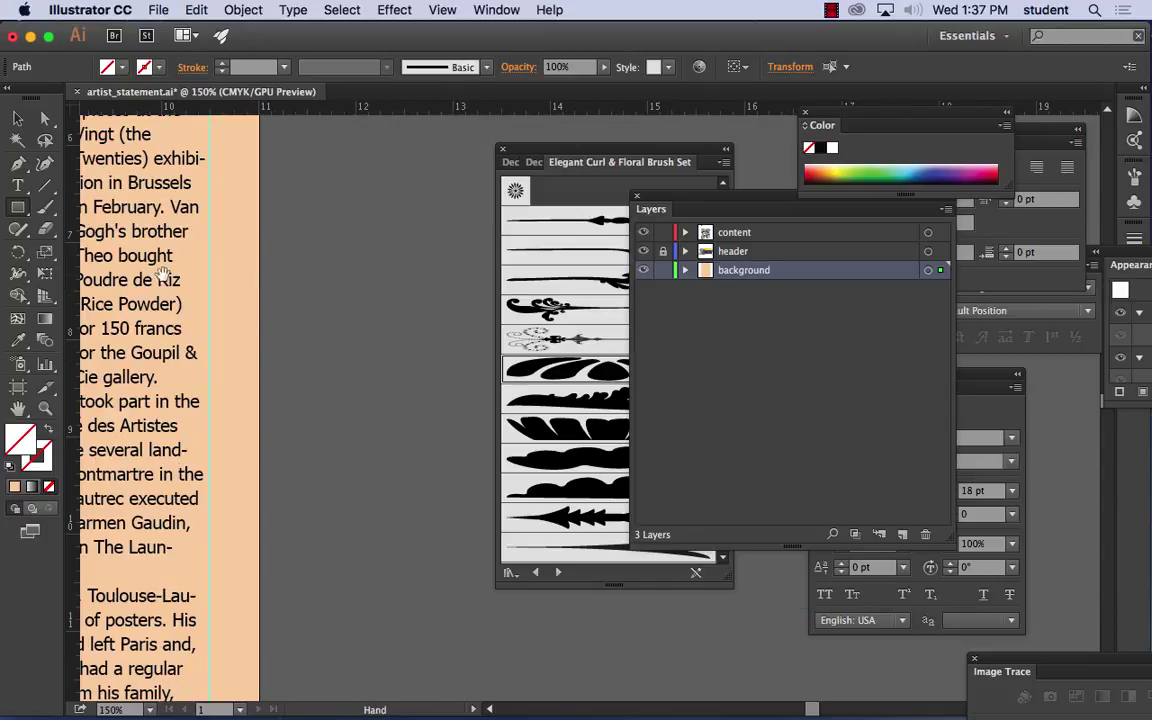
scroll(308, 248, left, 10)
scroll(308, 248, left, 15)
scroll(308, 248, up, 4)
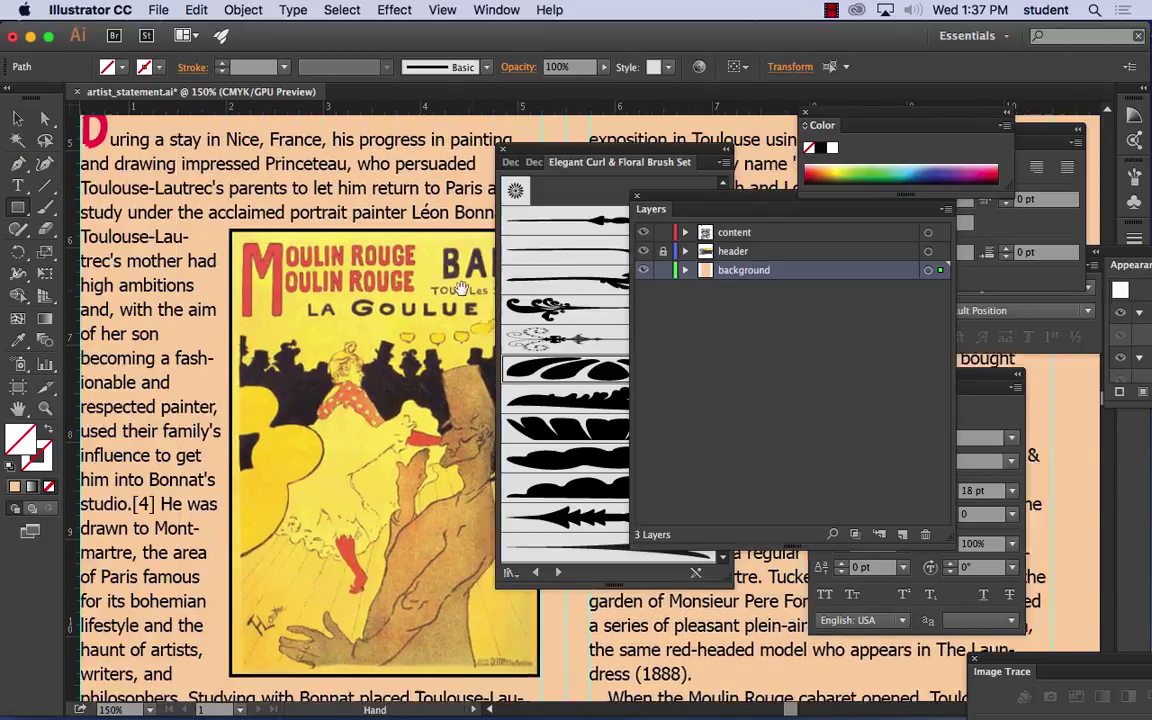
scroll(406, 299, left, 2)
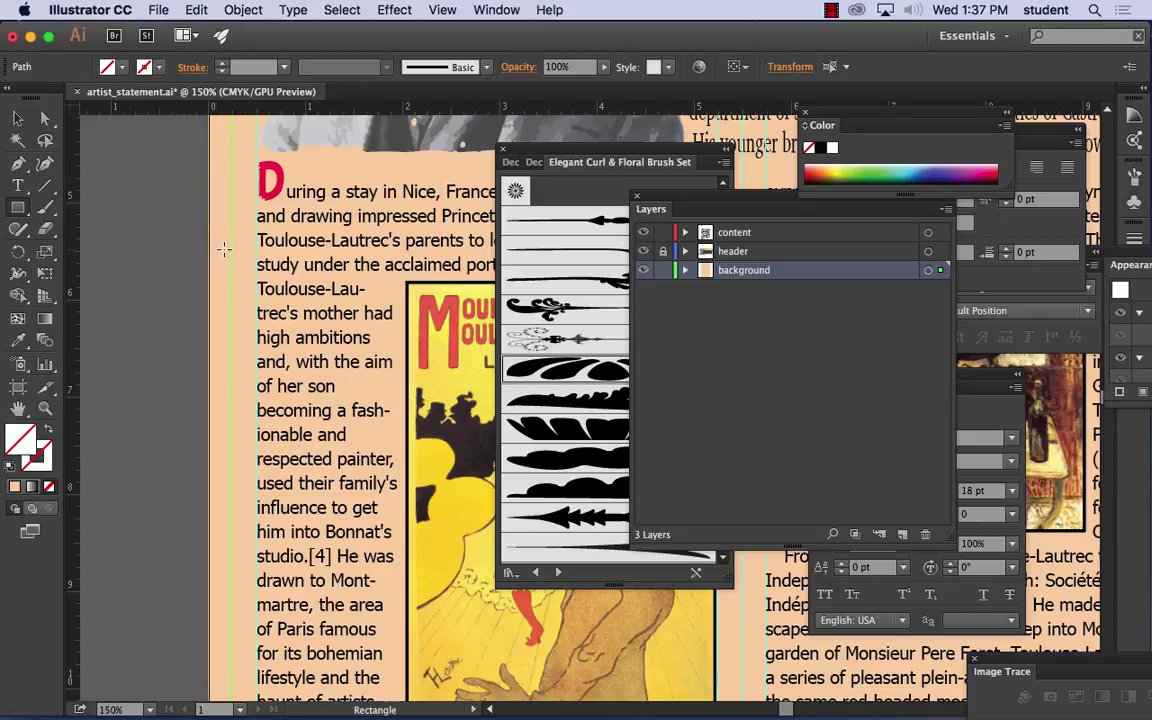
key(v)
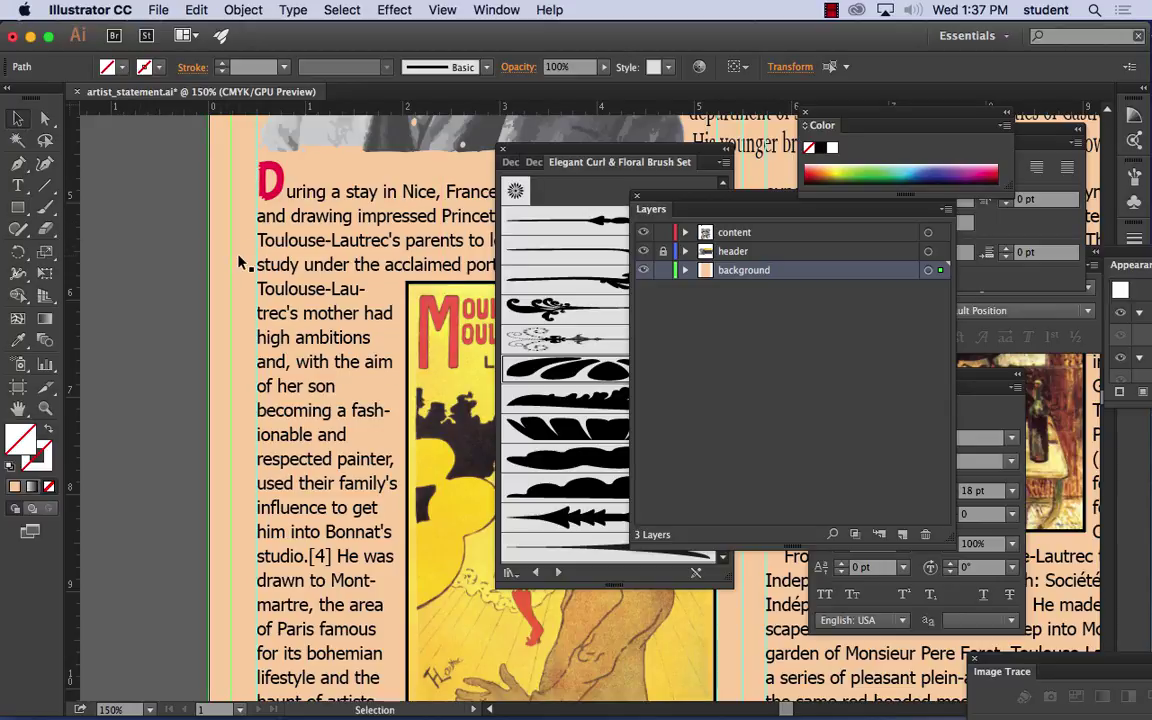
Step: Move the Layers and floral brush panels off the artwork so both text columns are unobstructed
key(super+minus)
key(super+minus)
key(super+minus)
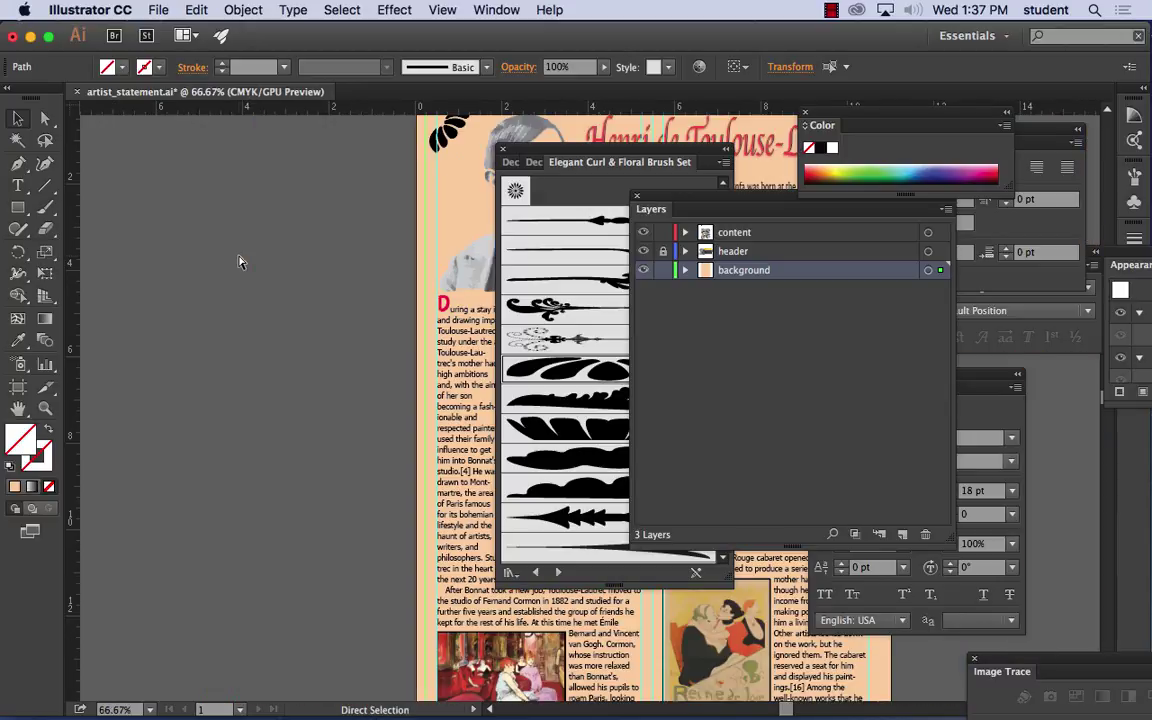
key(super+equal)
drag(263, 215, 261, 210)
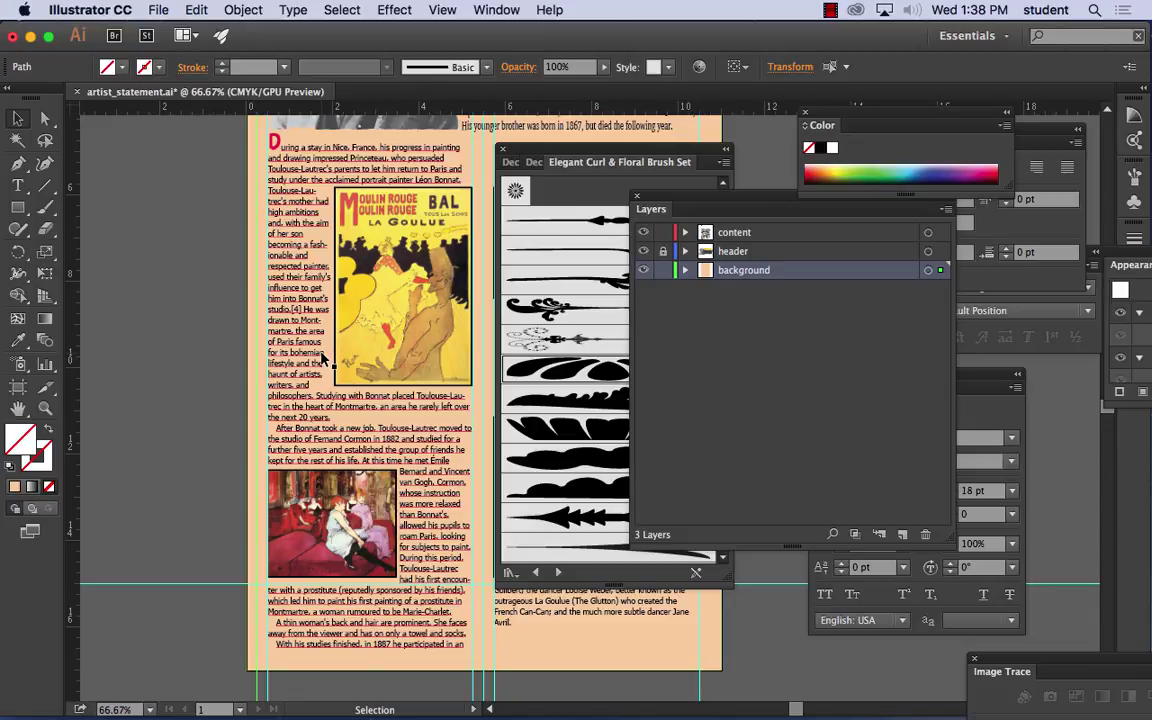
drag(674, 200, 813, 275)
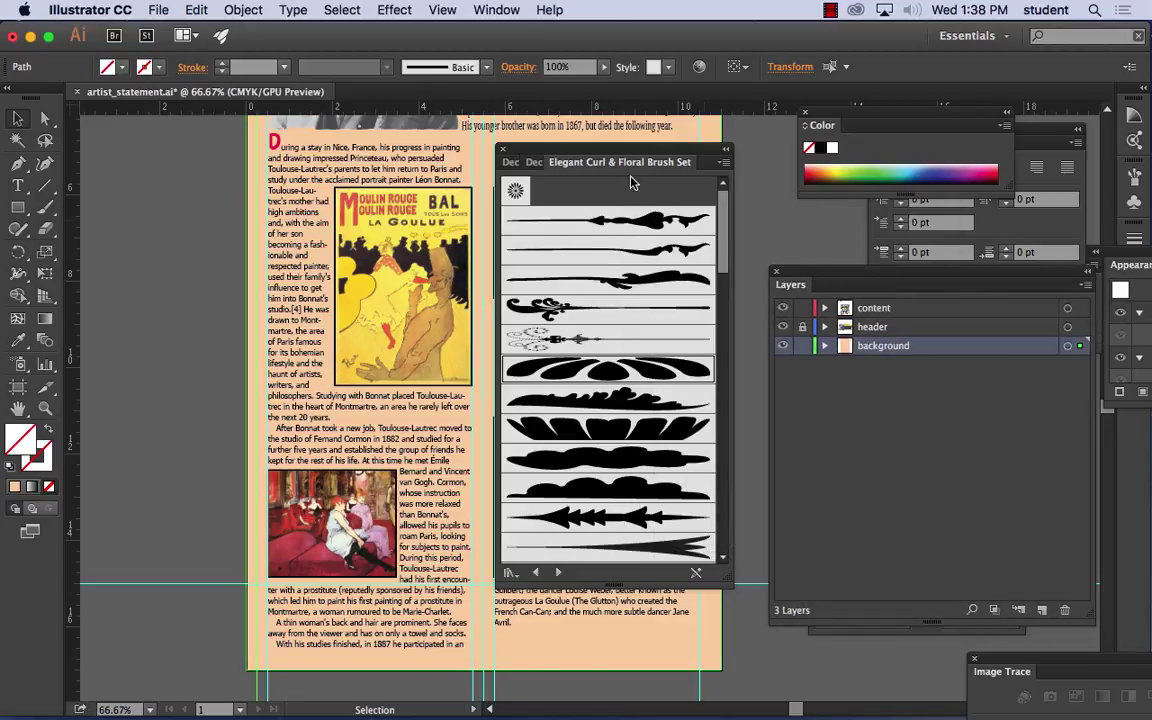
drag(540, 156, 789, 232)
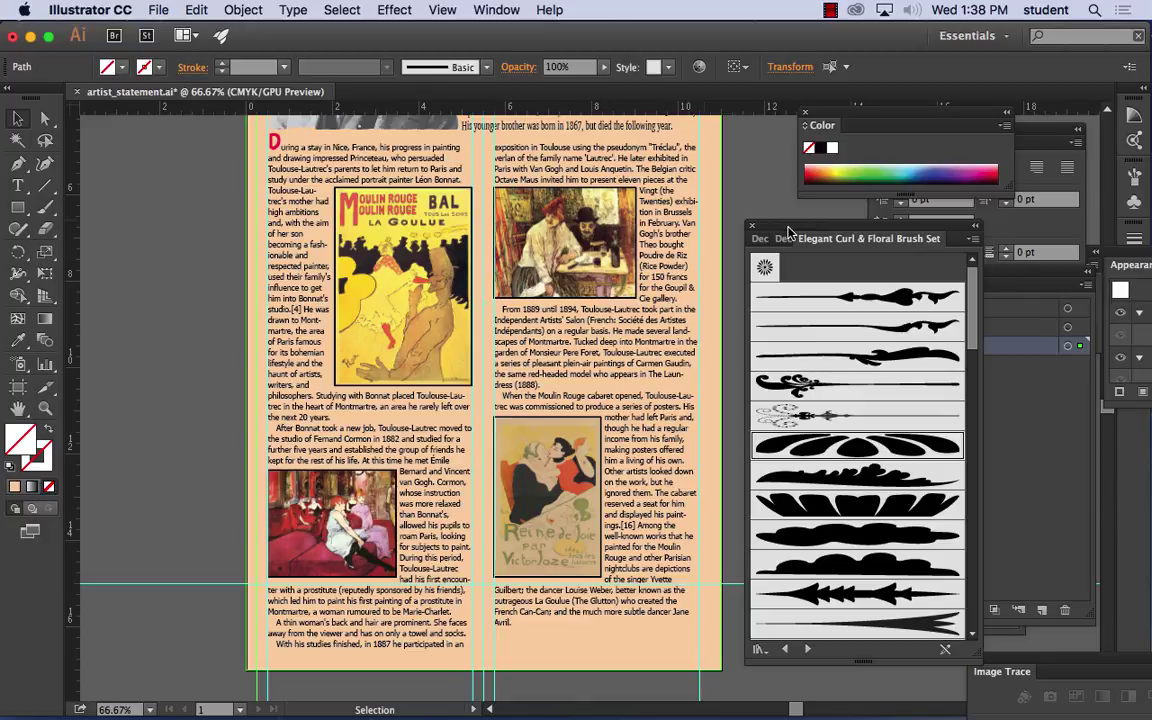
Step: Save the artist statement document with the whole page in view beside the brush panel
key(super+minus)
key(super+minus)
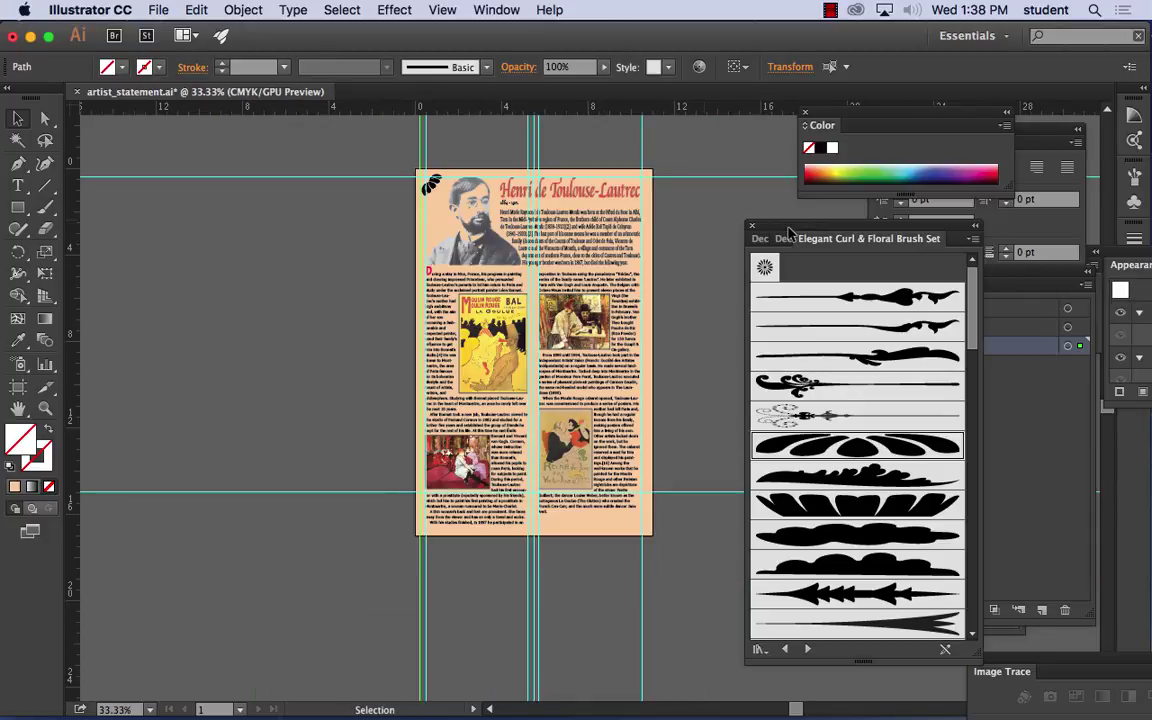
drag(560, 225, 327, 248)
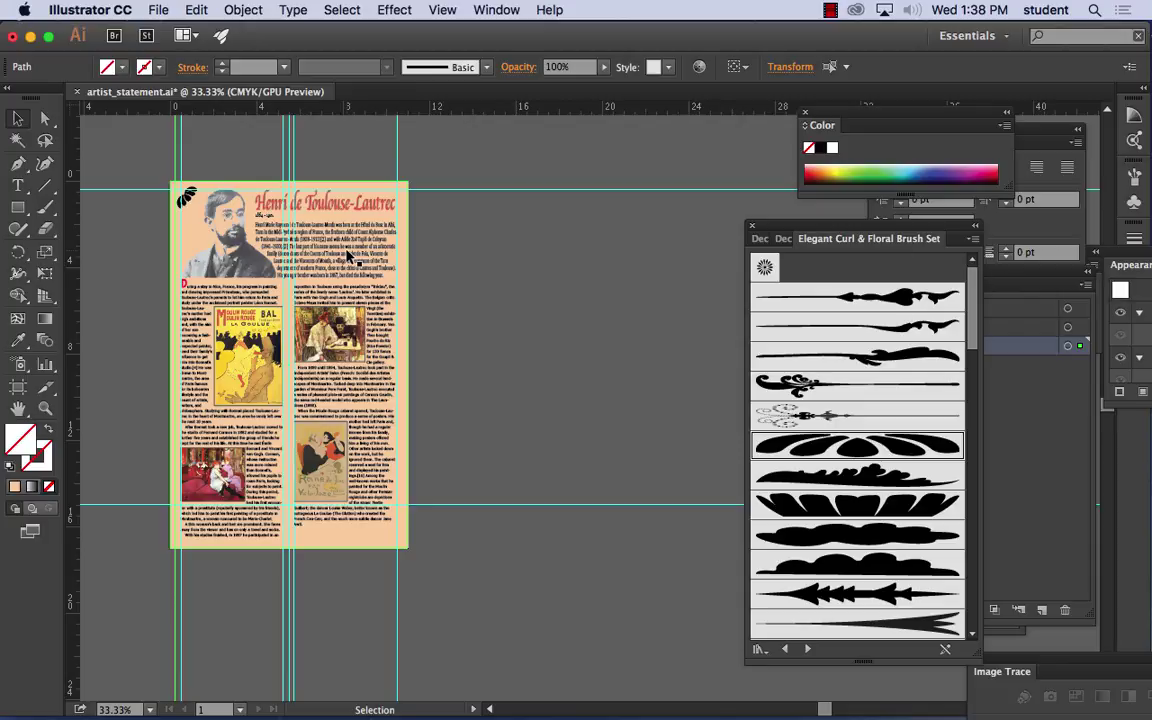
click(155, 10)
click(190, 162)
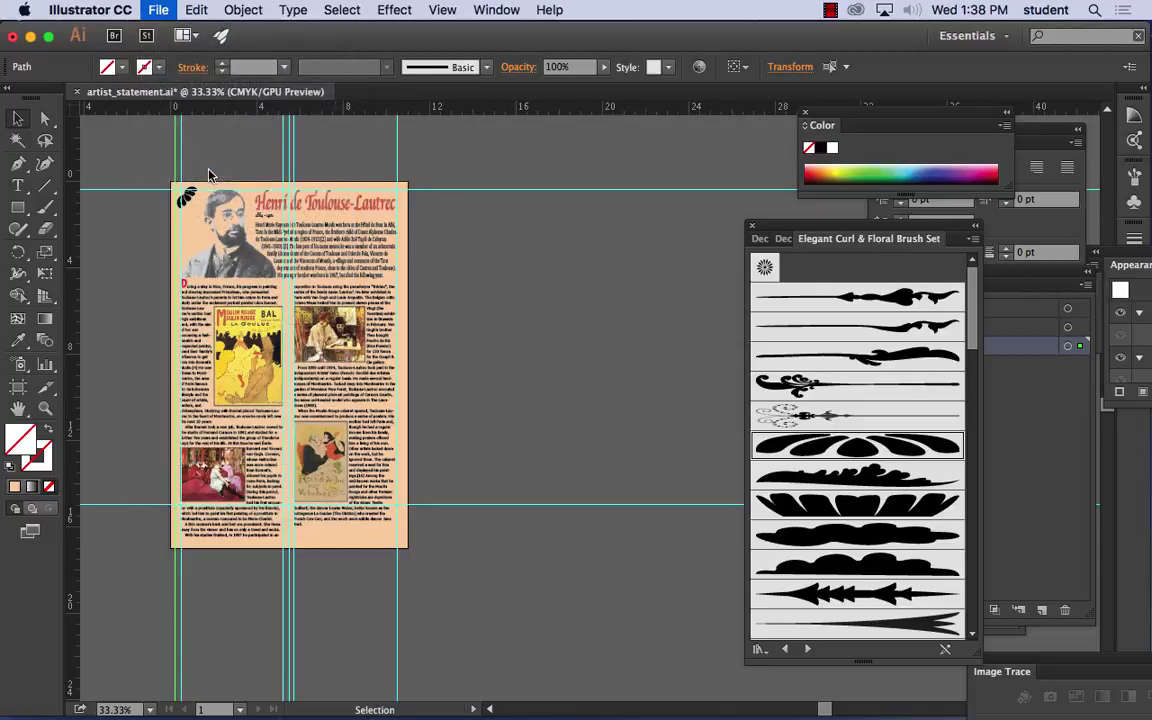
key(Escape)
click(157, 10)
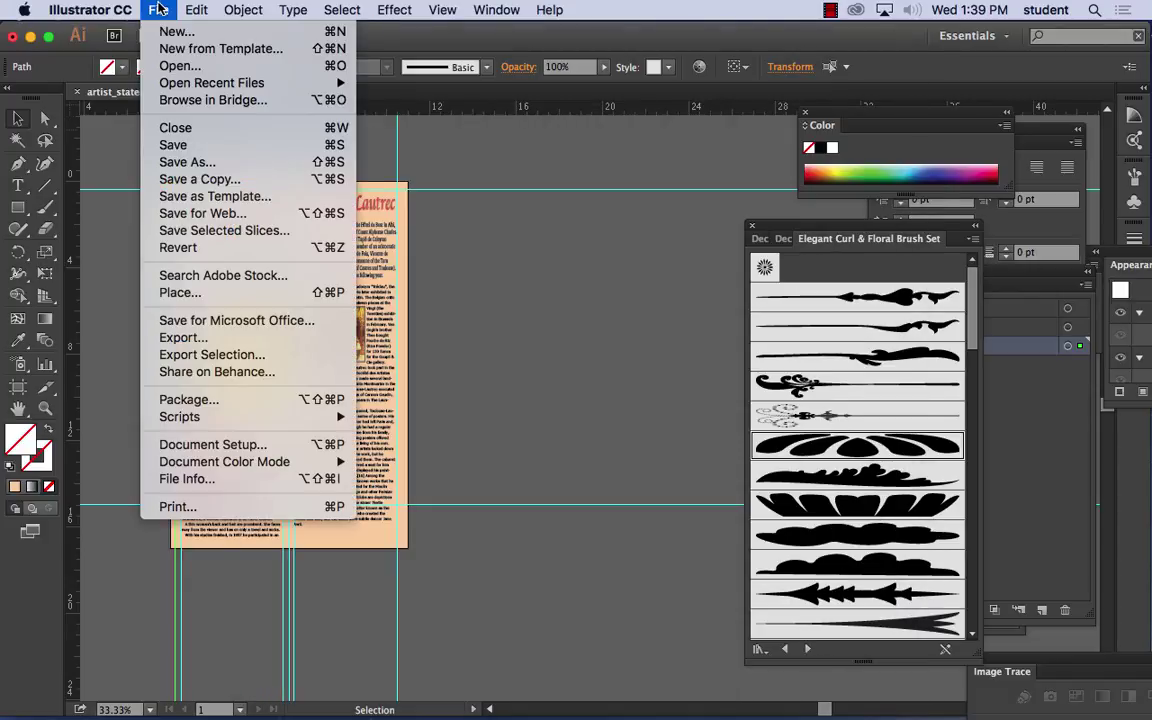
click(195, 150)
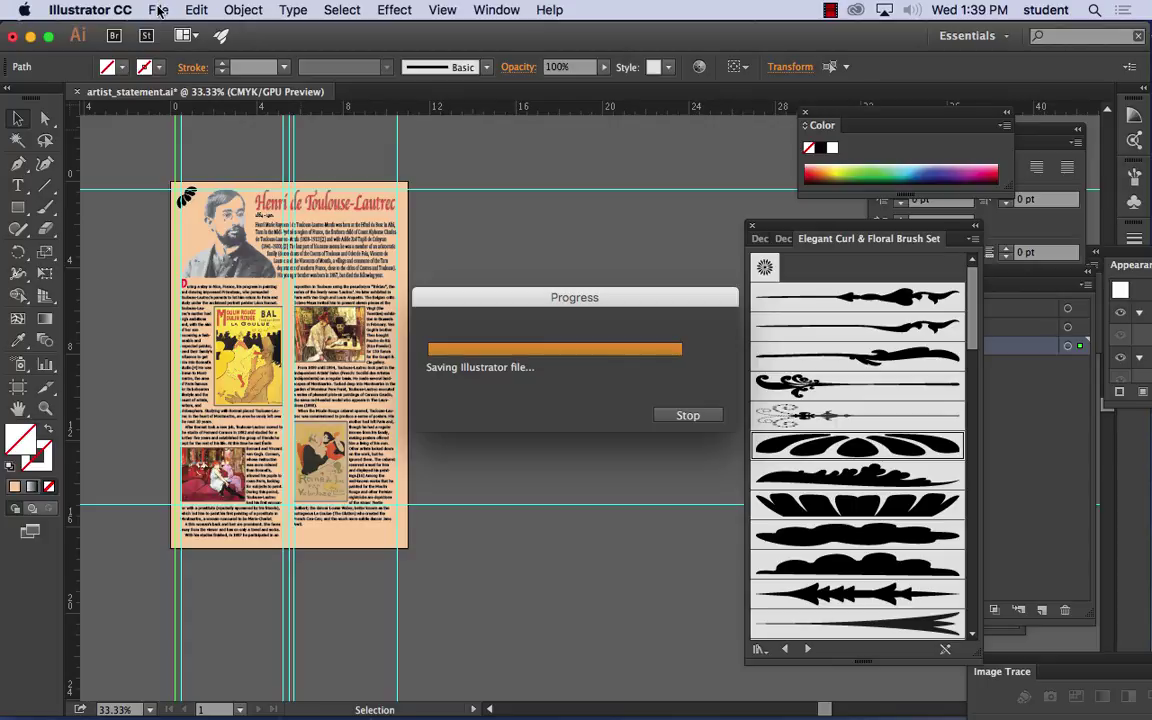
Step: Raise the bottom edge of the left body text column slightly so its last line flows into the right column
click(257, 532)
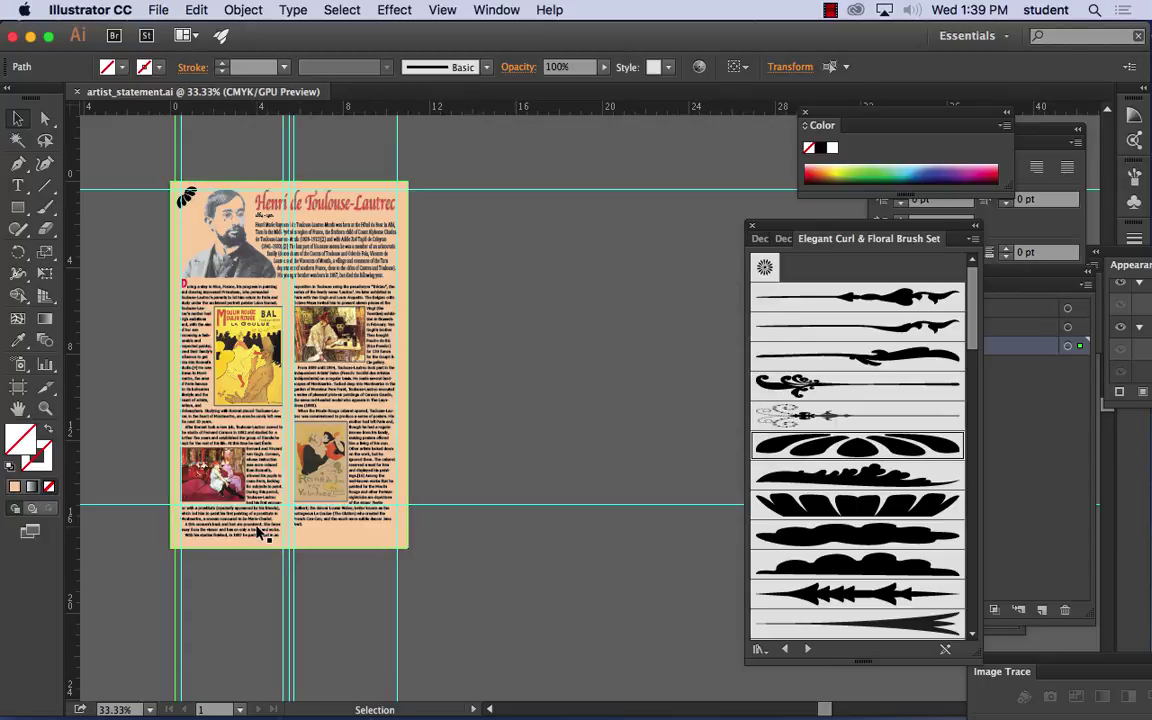
click(230, 535)
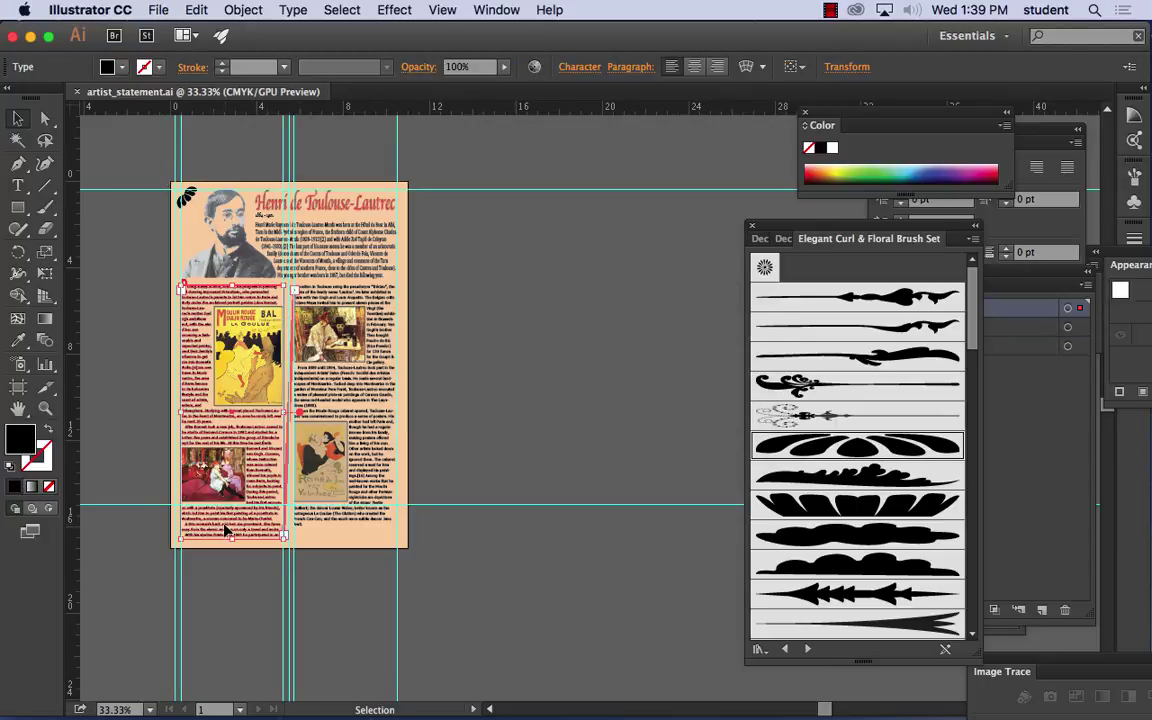
drag(232, 537, 230, 531)
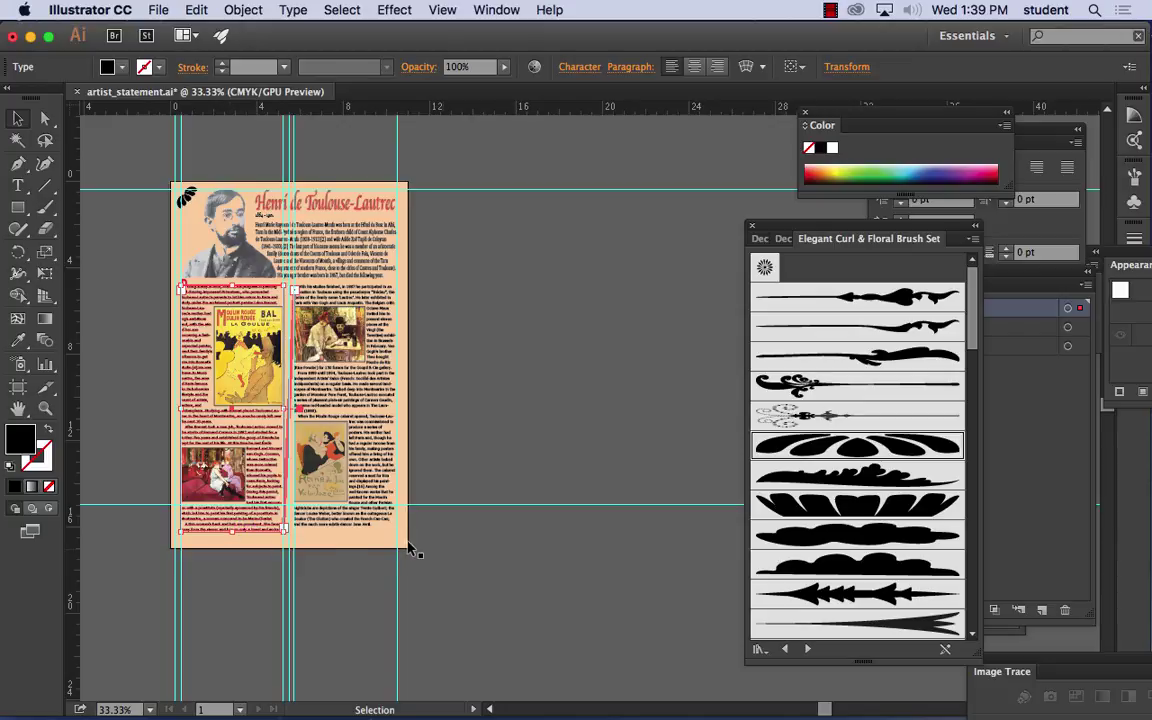
click(444, 545)
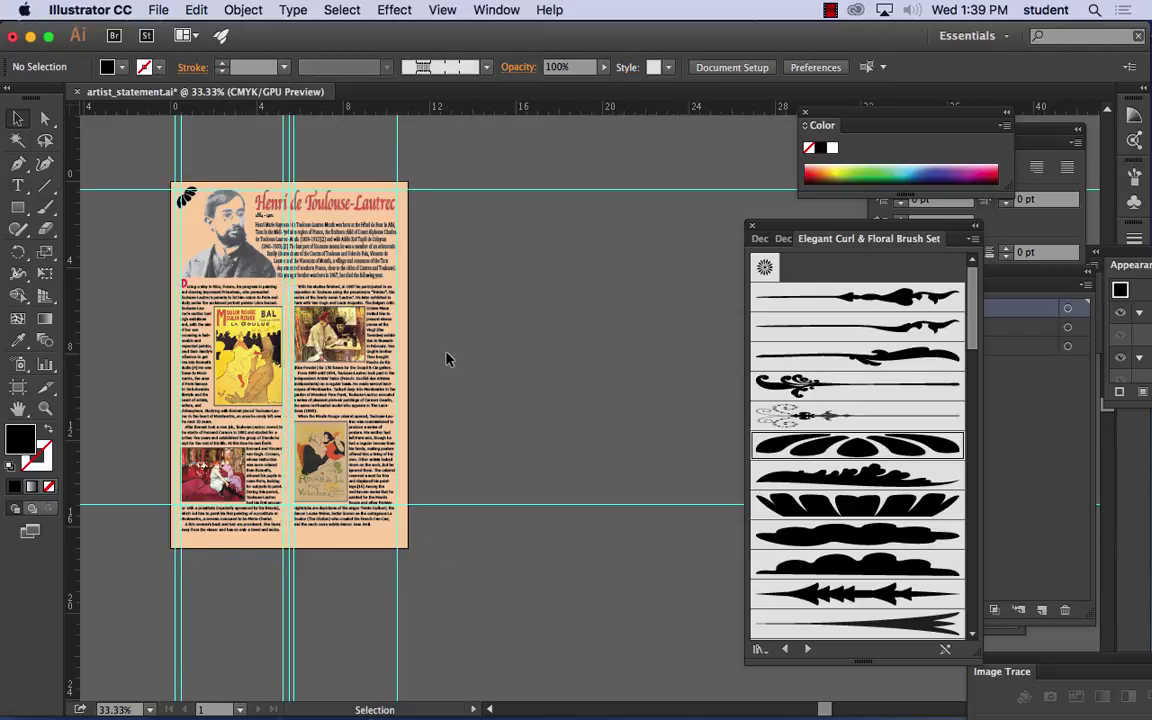
Step: Save the page as artist_statement.pdf in the Jeff 2 folder, in Adobe PDF format with the Illustrator Default preset
click(160, 9)
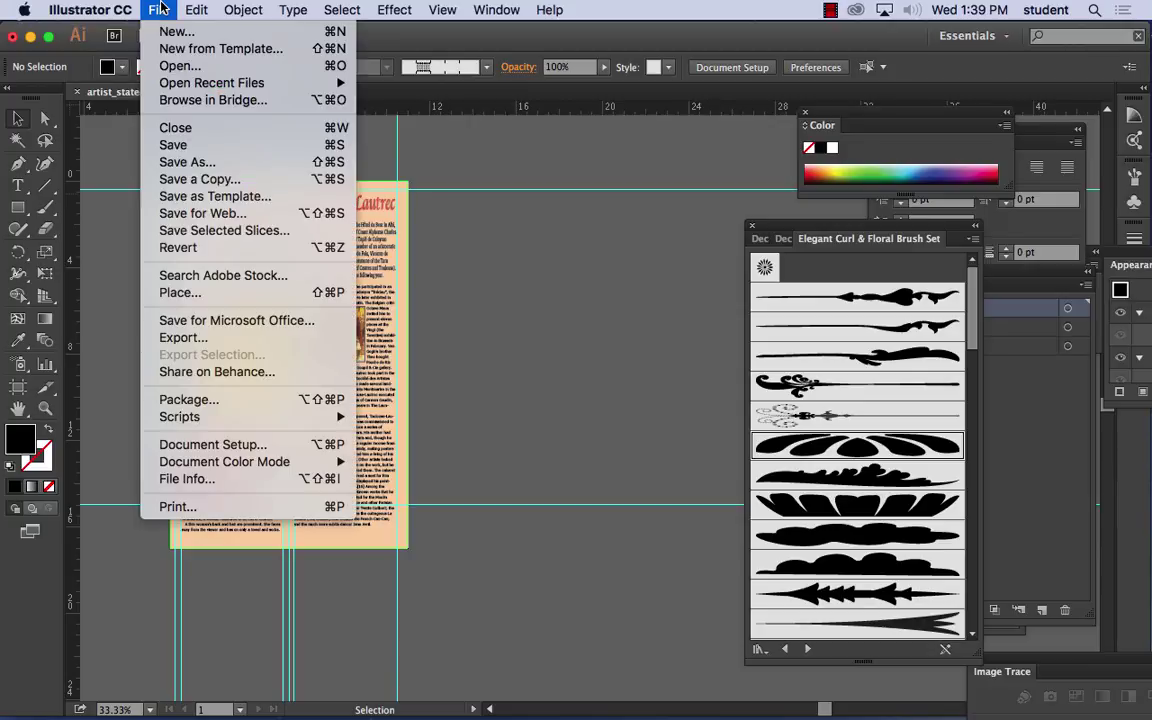
click(187, 161)
click(556, 592)
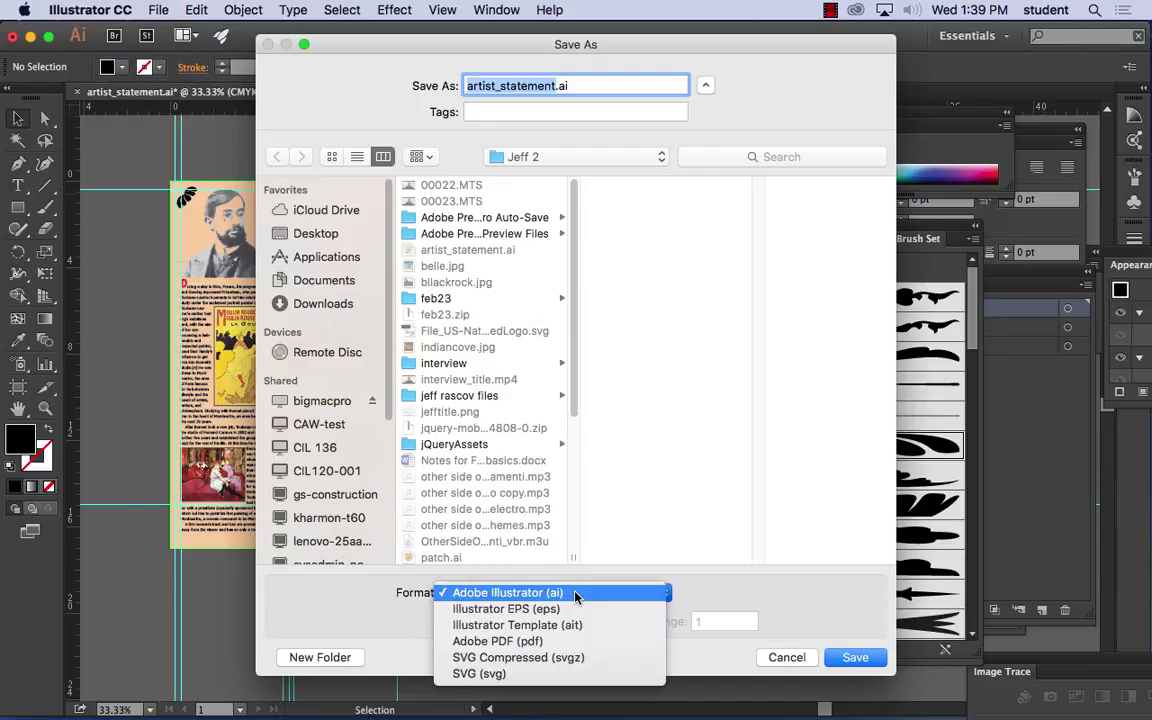
click(530, 650)
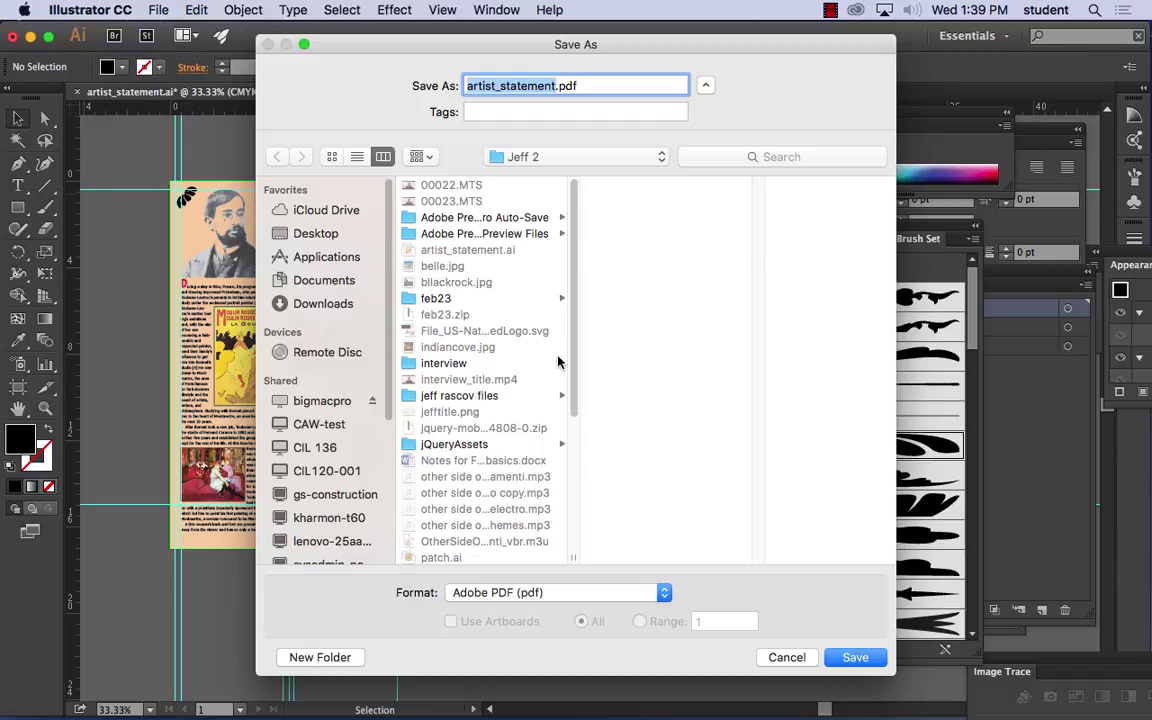
click(855, 658)
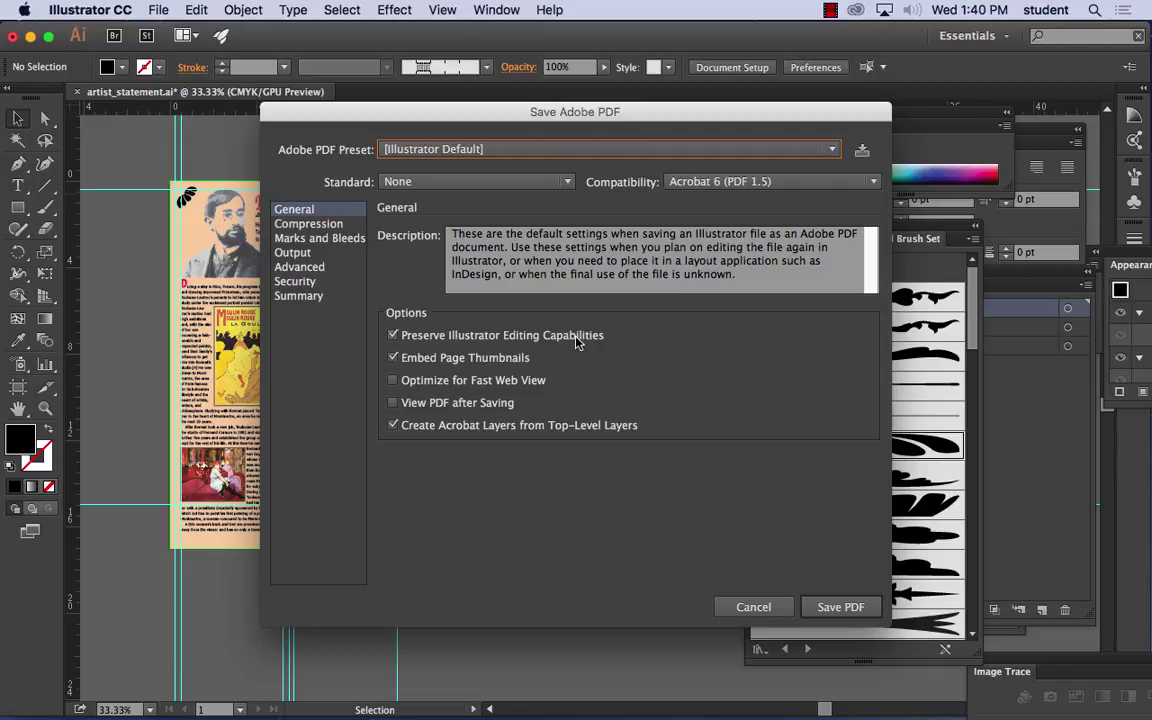
click(828, 607)
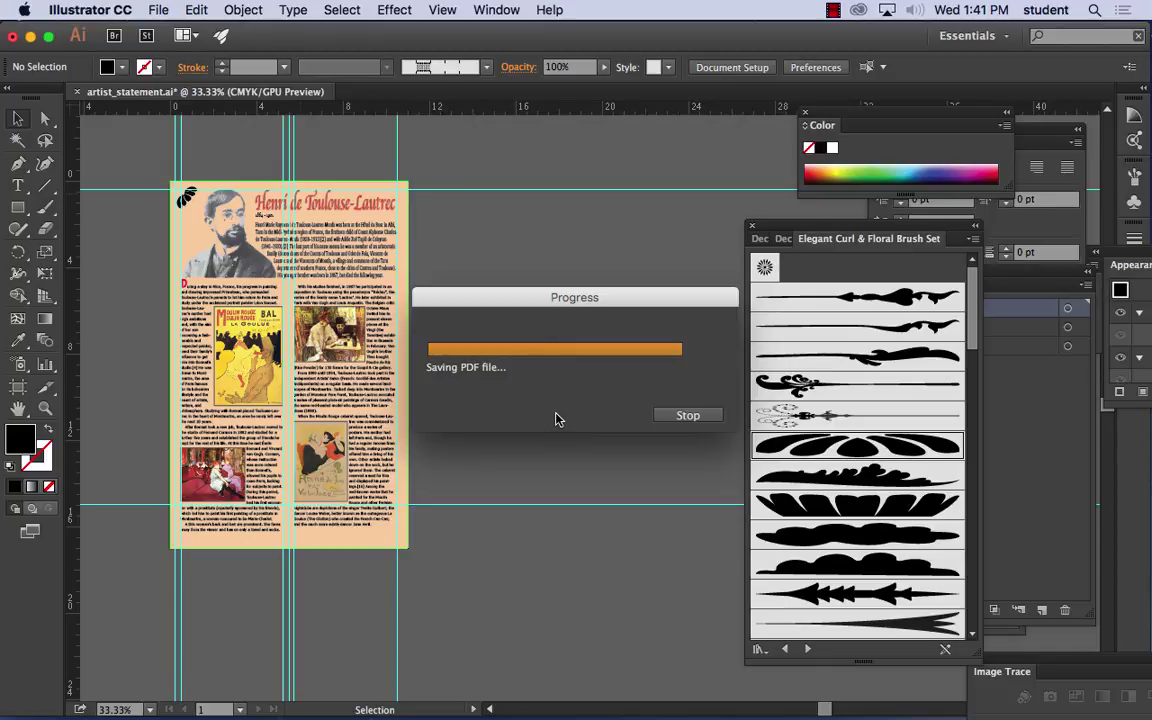
Step: Save another PDF copy named artist_statement2.pdf with Preserve Illustrator Editing Capabilities turned off
click(163, 9)
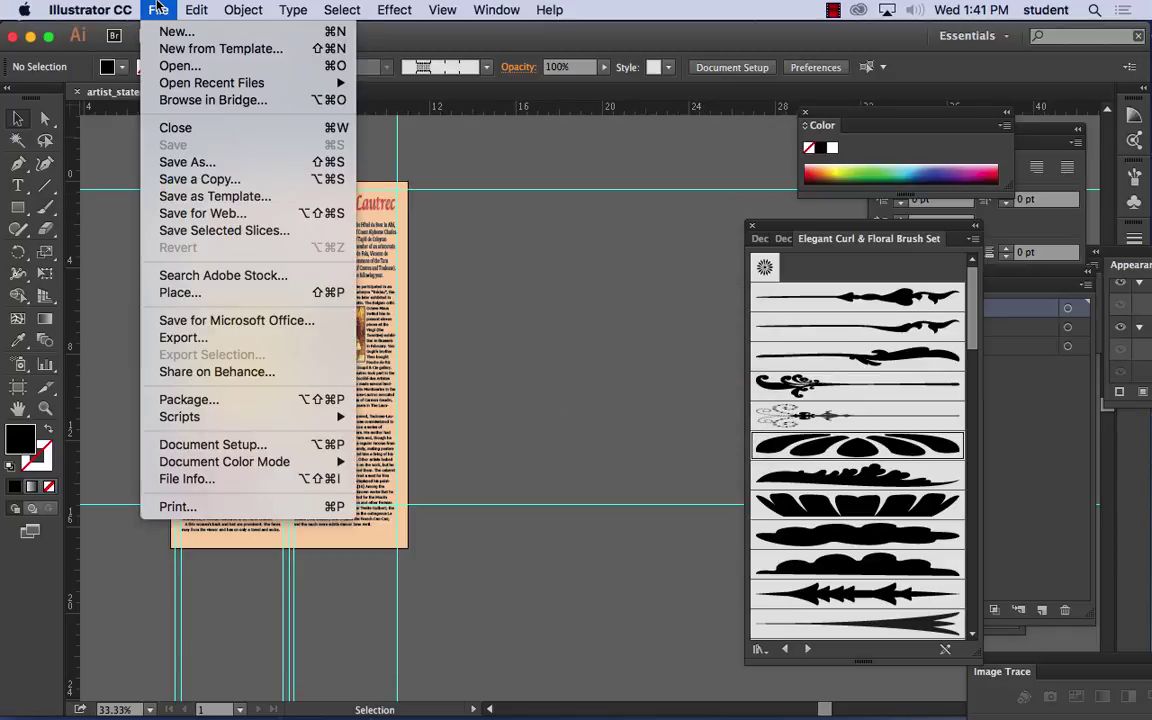
click(213, 164)
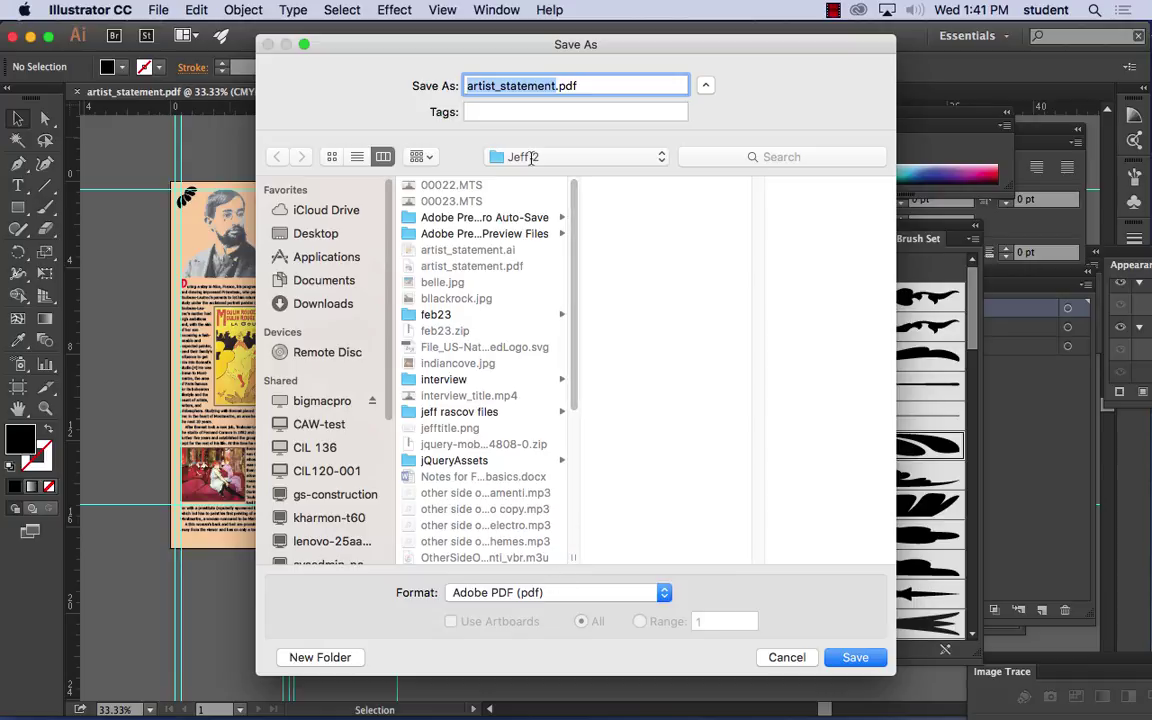
click(560, 86)
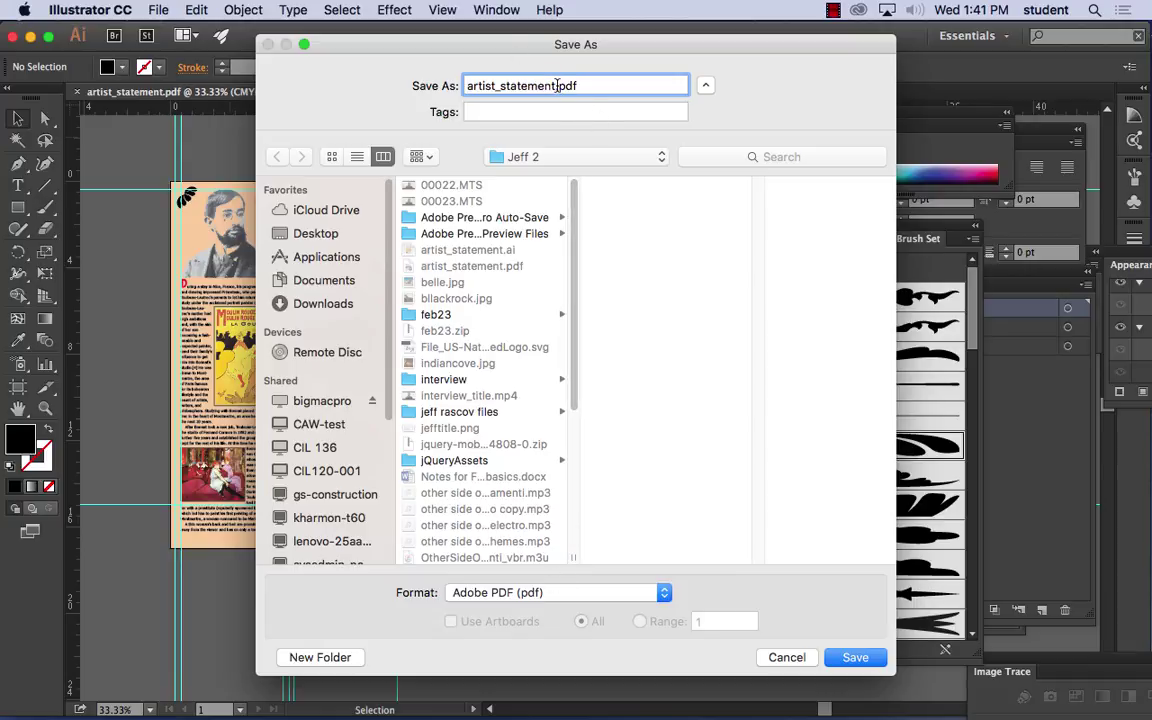
text(2)
click(855, 657)
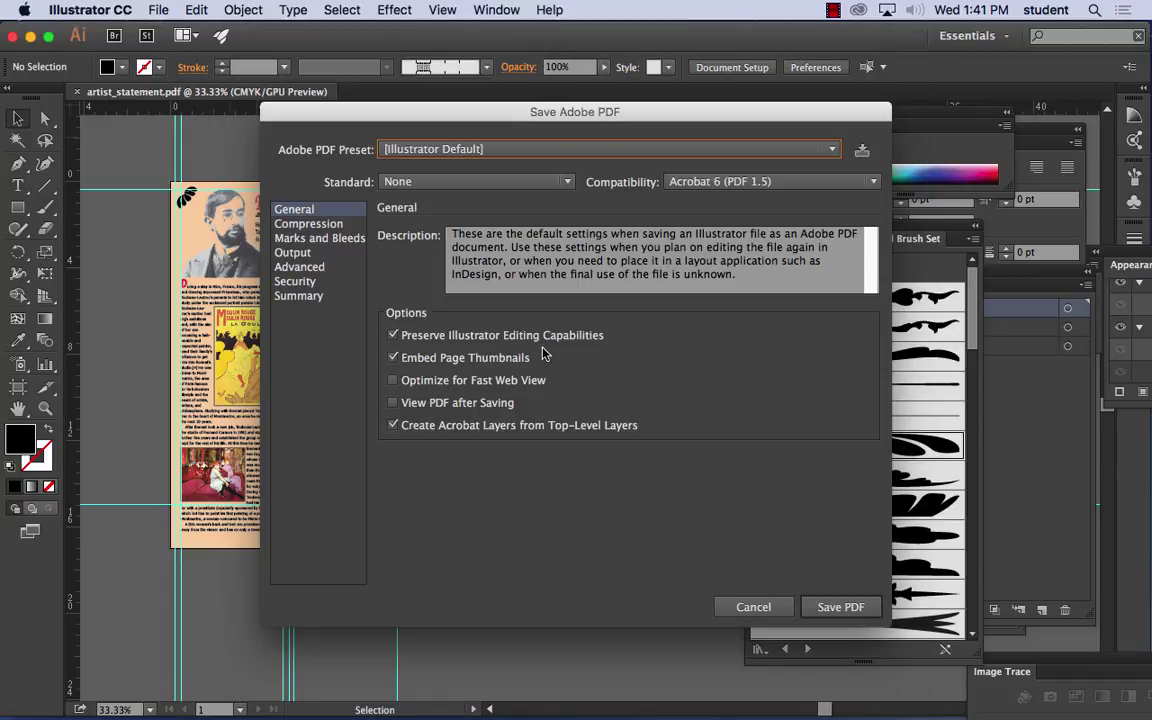
click(394, 336)
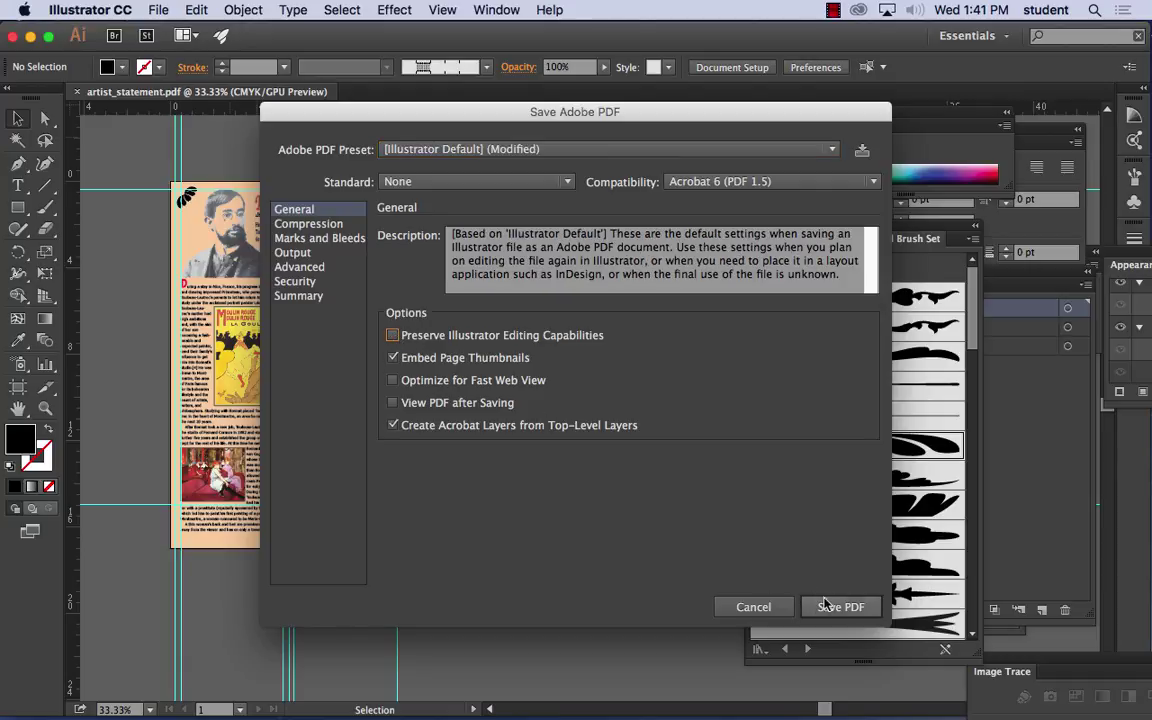
click(830, 606)
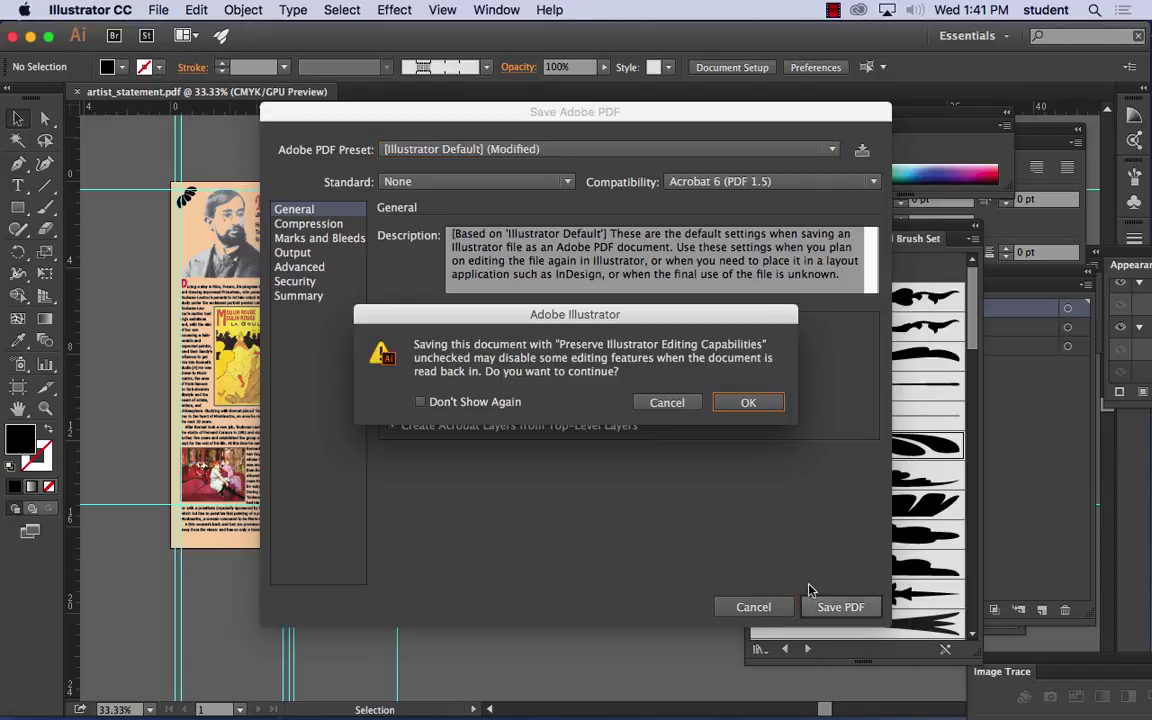
click(746, 403)
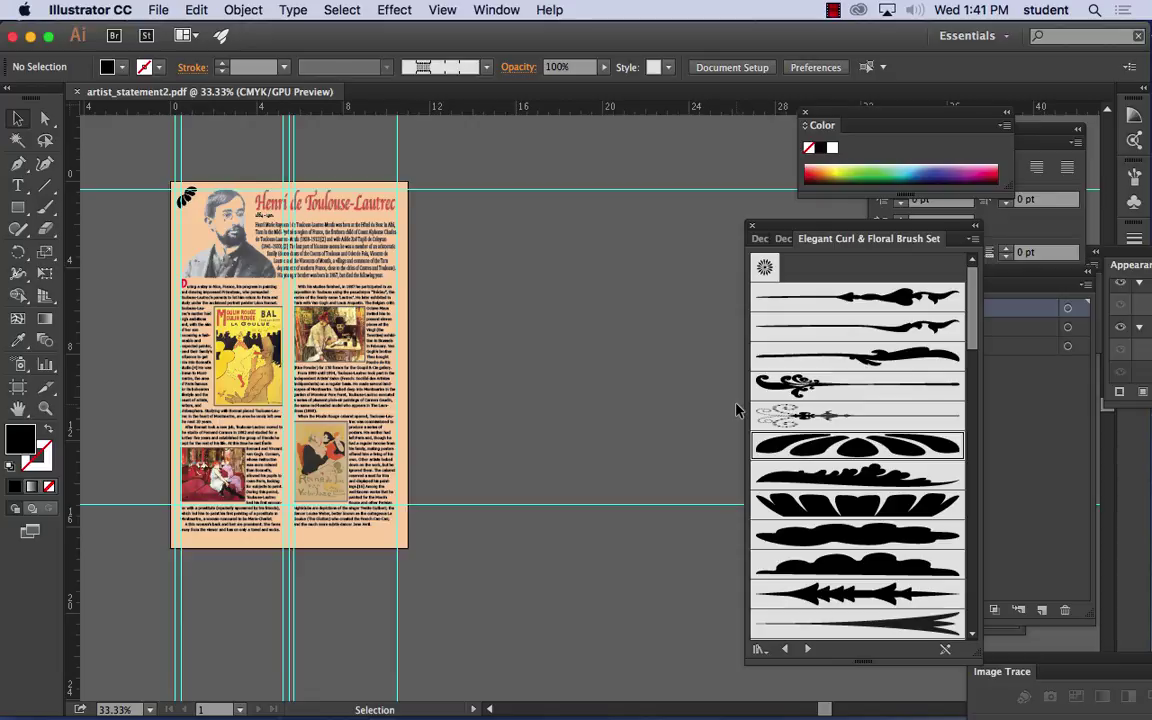
Step: Hide Illustrator, Word and Firefox, and open the Jeff 2 desktop folder to compare the file sizes of the saved PDFs
click(90, 9)
click(86, 104)
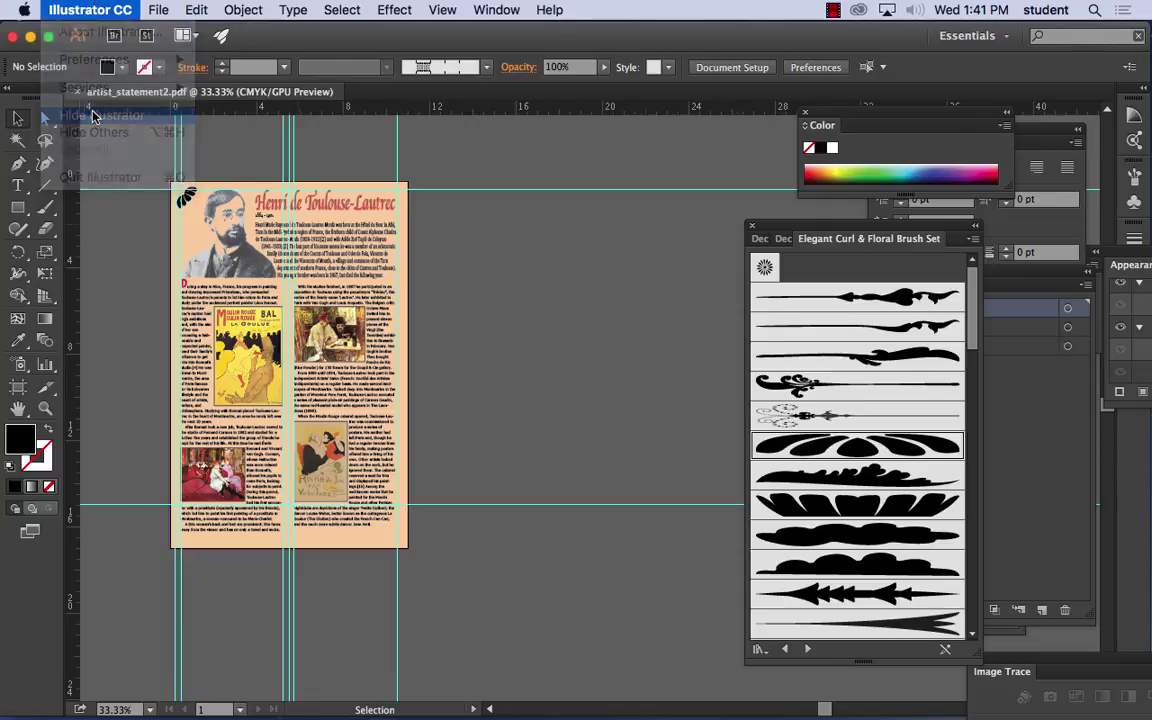
click(76, 9)
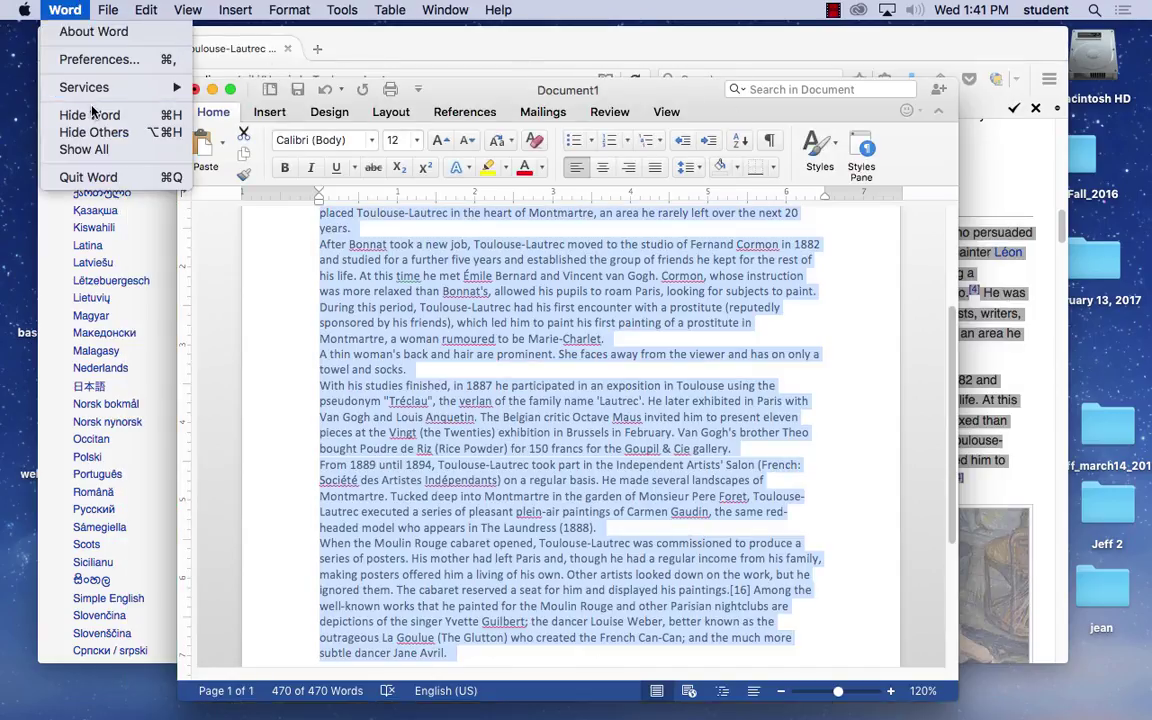
click(103, 117)
click(74, 8)
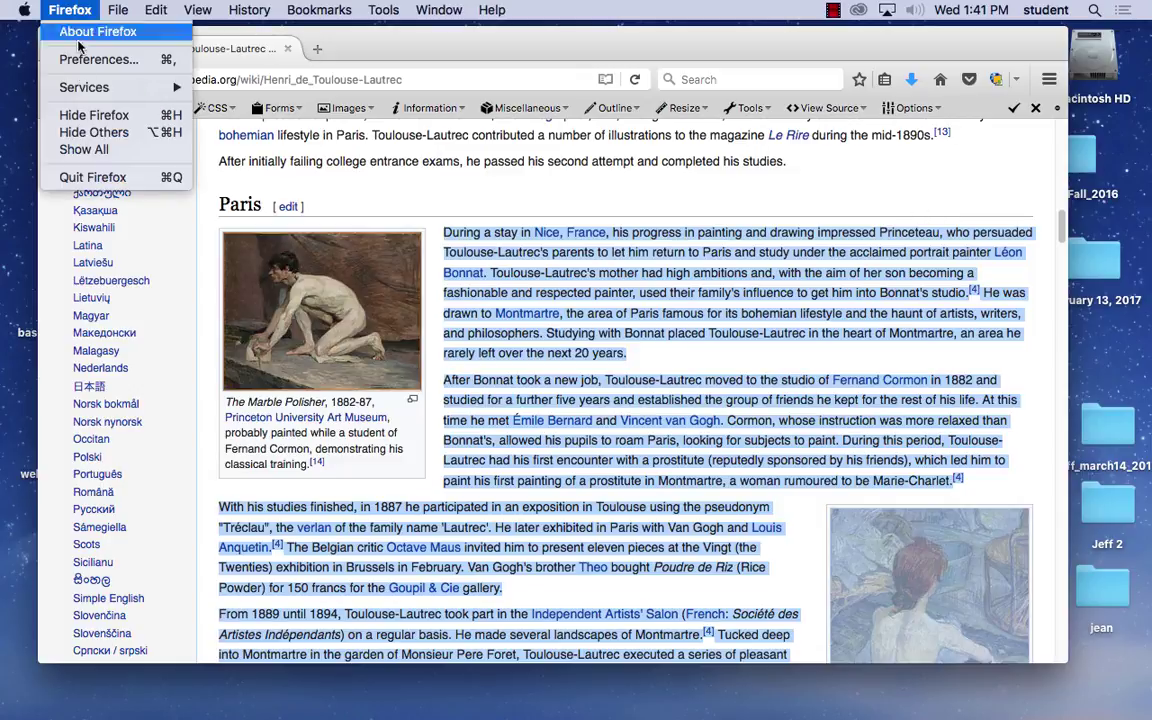
click(90, 117)
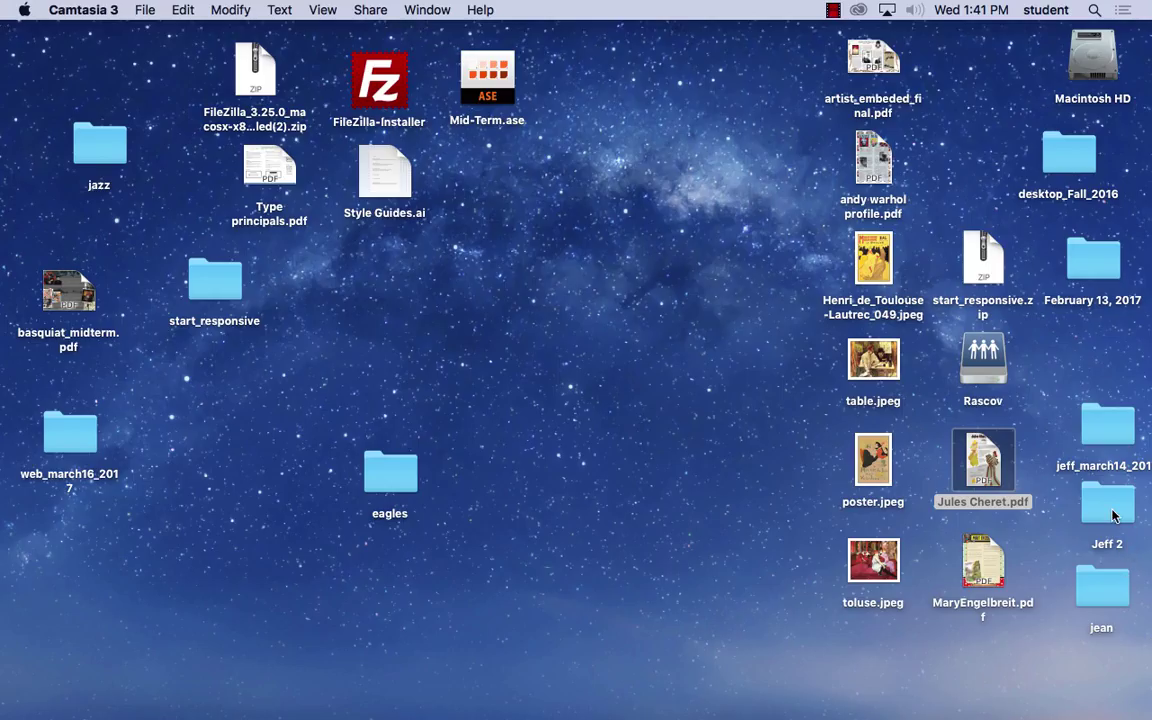
double_click(1110, 510)
drag(292, 258, 274, 208)
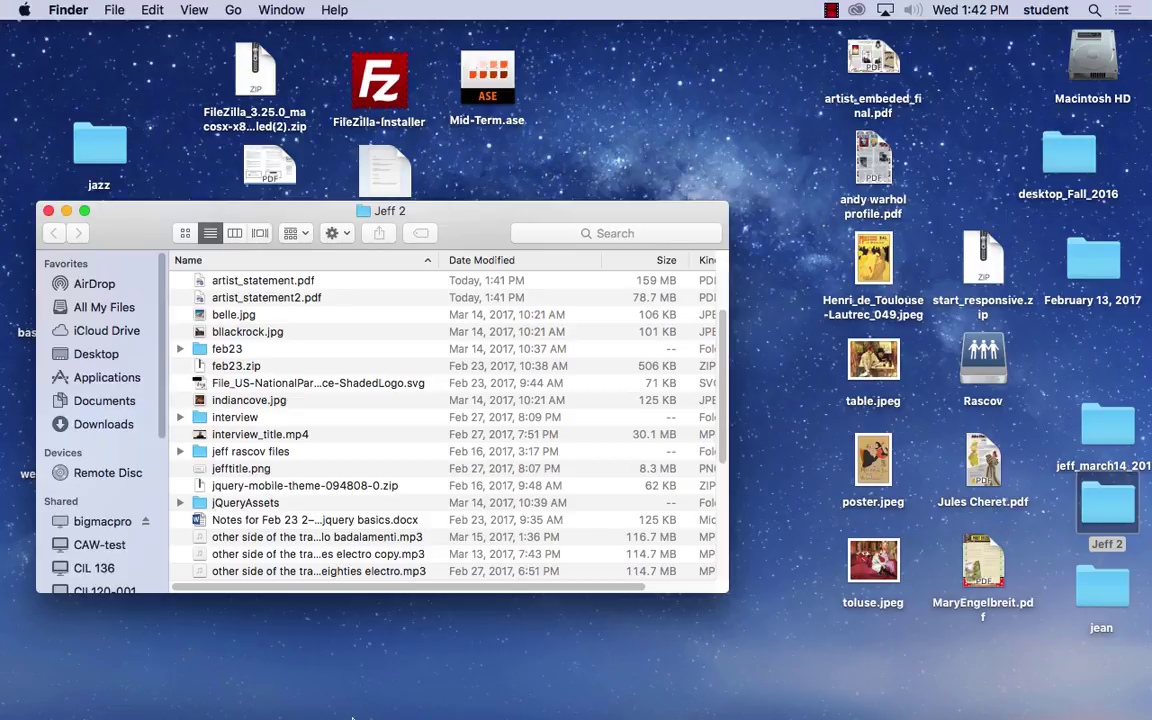
Step: Switch back to Illustrator and start saving a further PDF copy named artist_statement3.pdf in the Jeff 2 folder
click(570, 695)
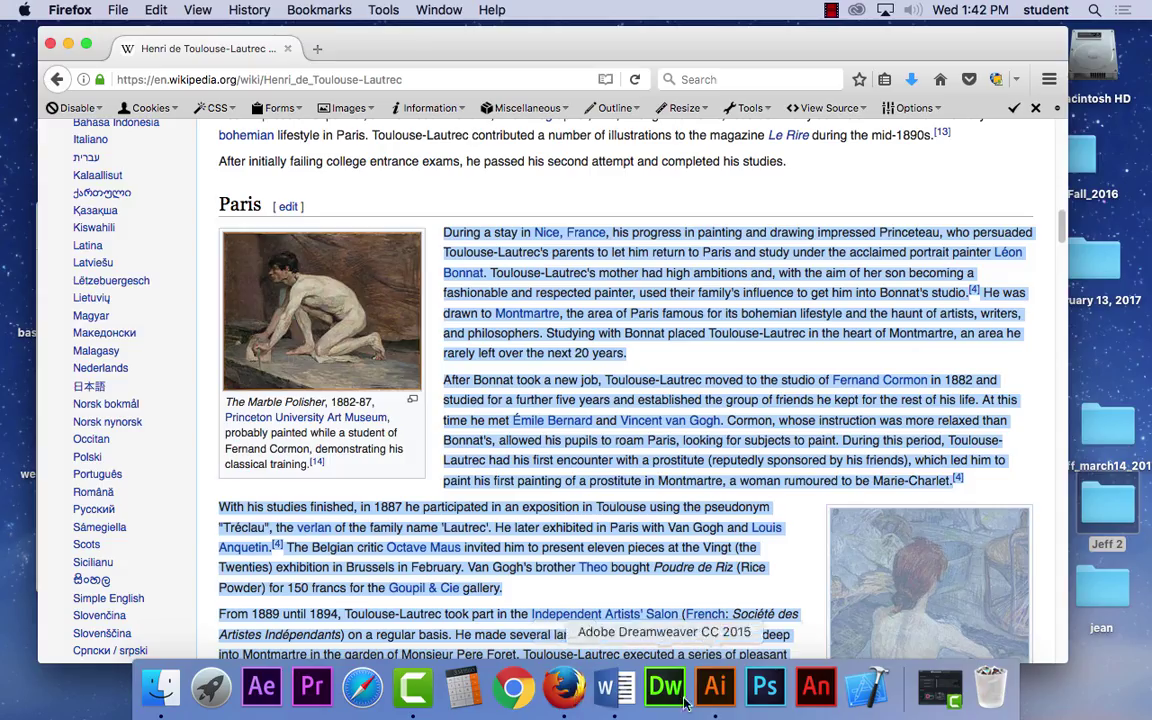
click(715, 688)
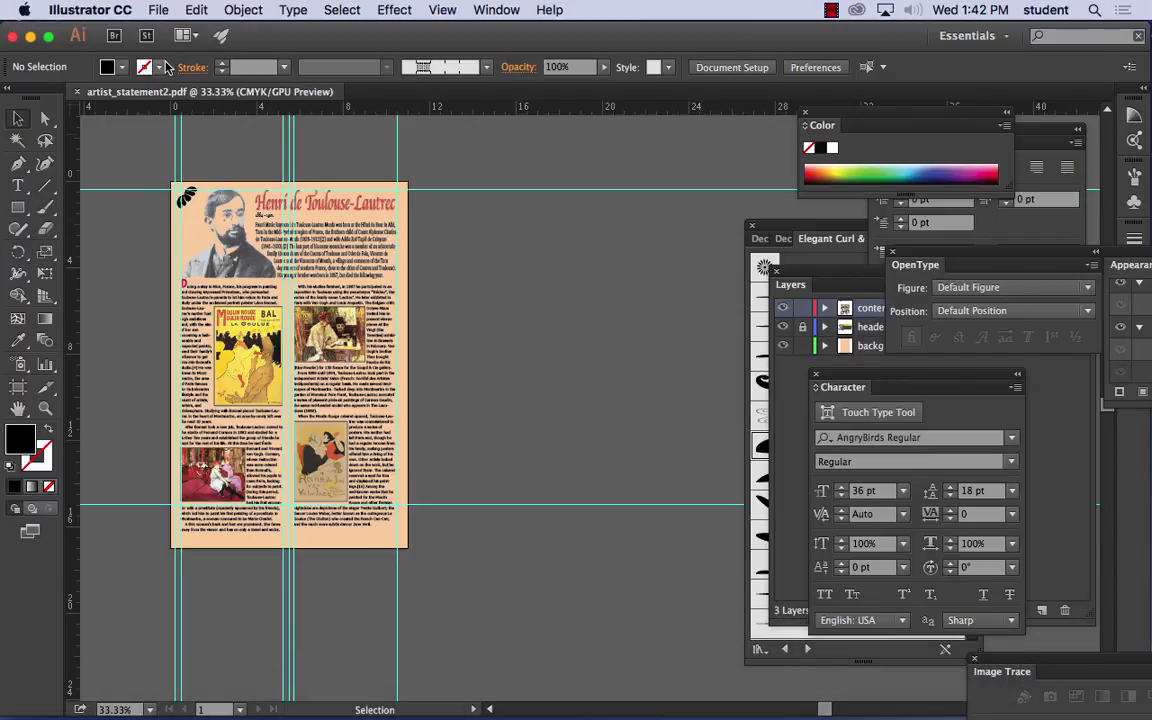
click(161, 9)
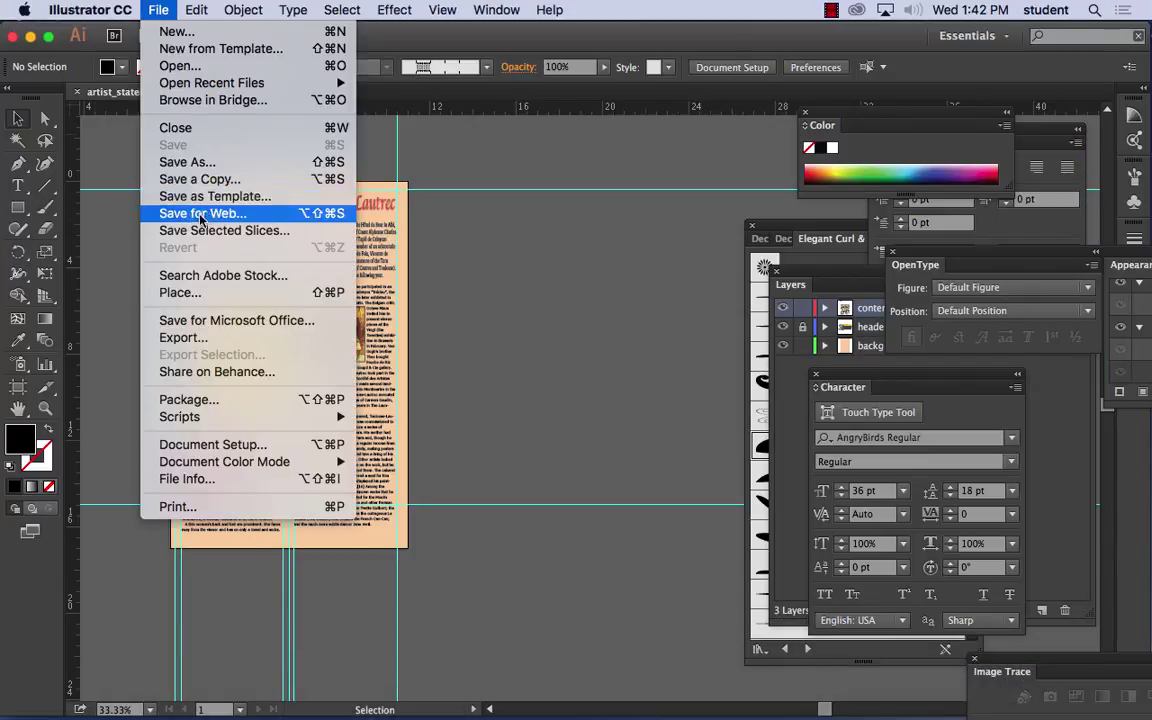
click(200, 162)
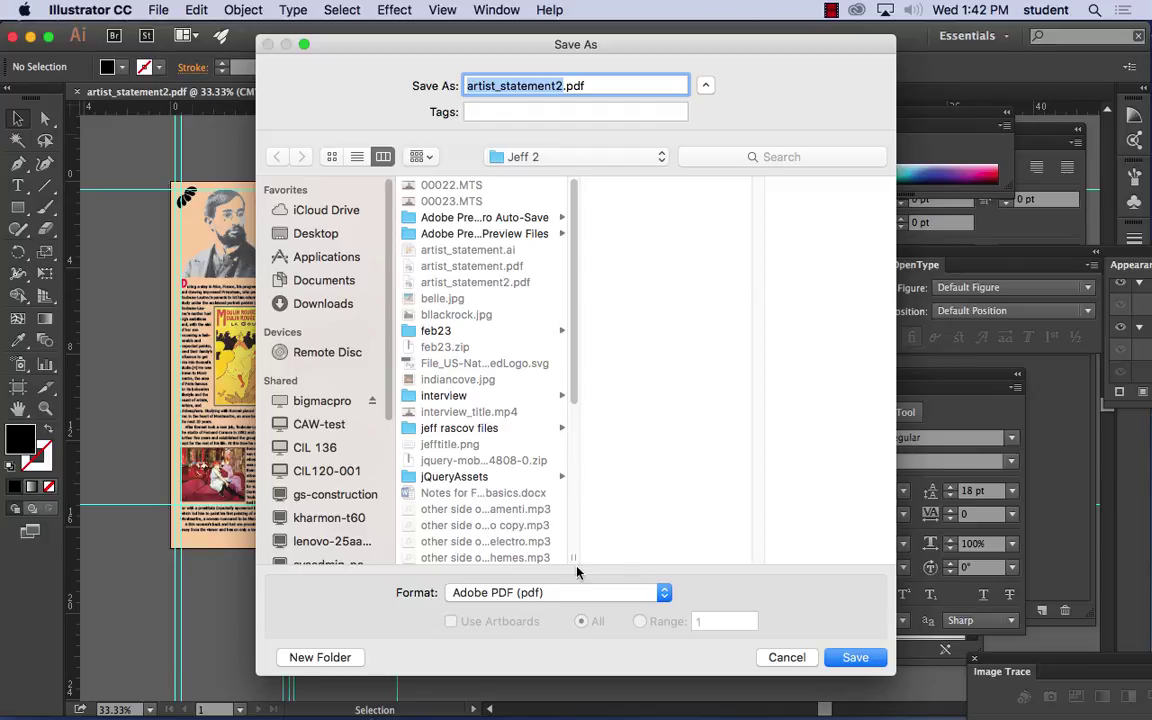
click(565, 87)
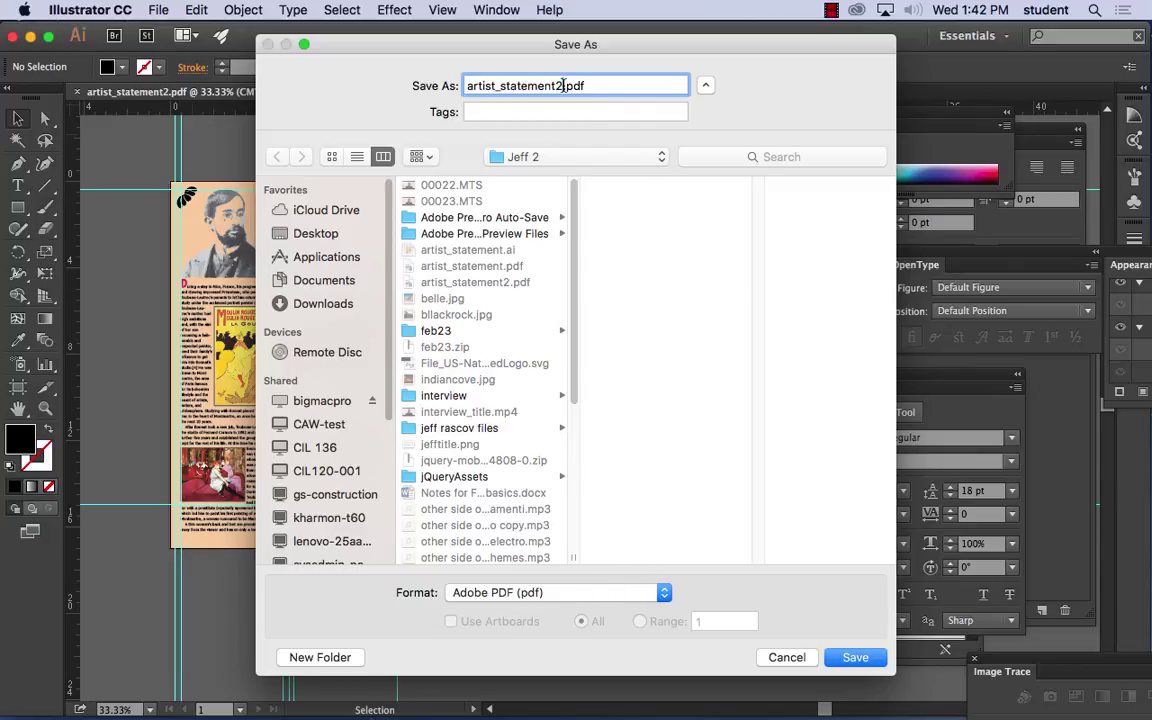
key(BackSpace)
text(3)
click(855, 657)
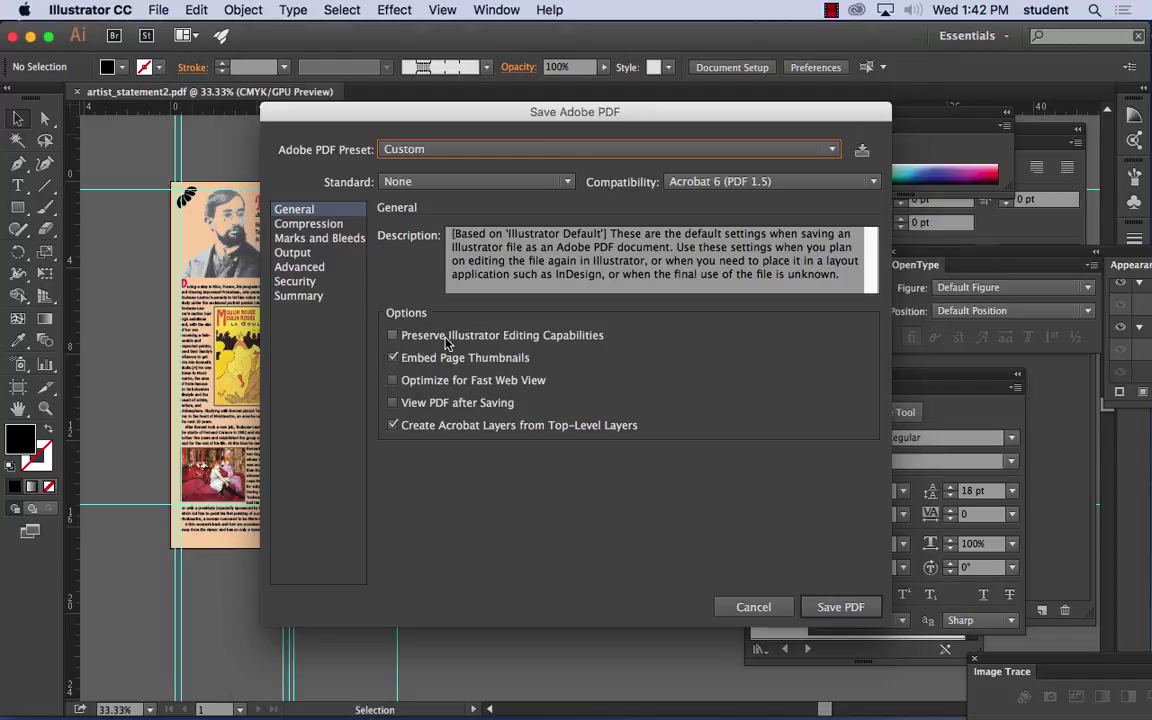
Step: In the PDF compression settings, set color bitmap images to average downsampling to 120 ppi and check the available compression types
click(323, 226)
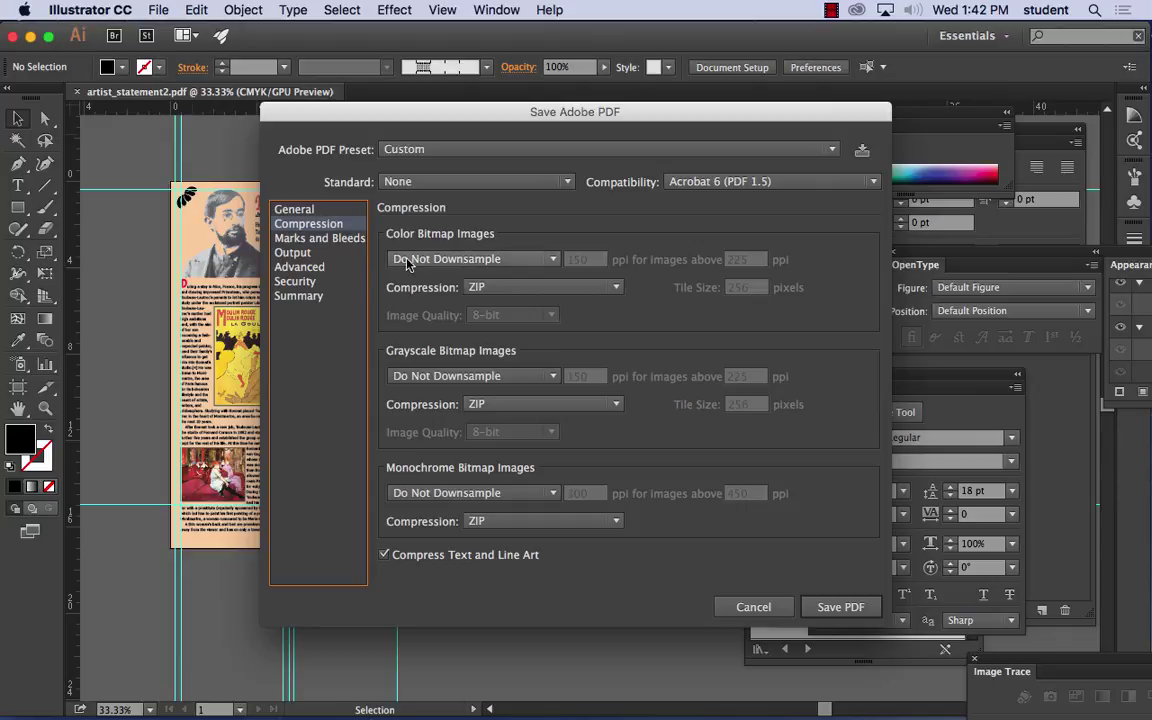
click(457, 262)
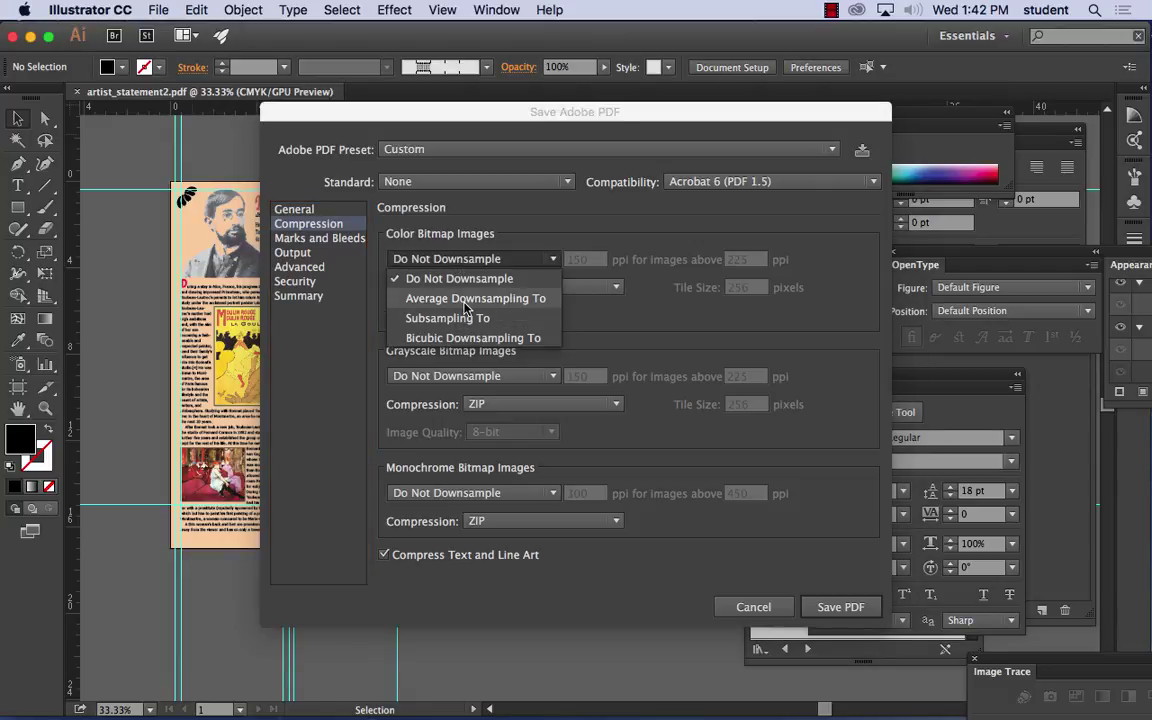
click(464, 300)
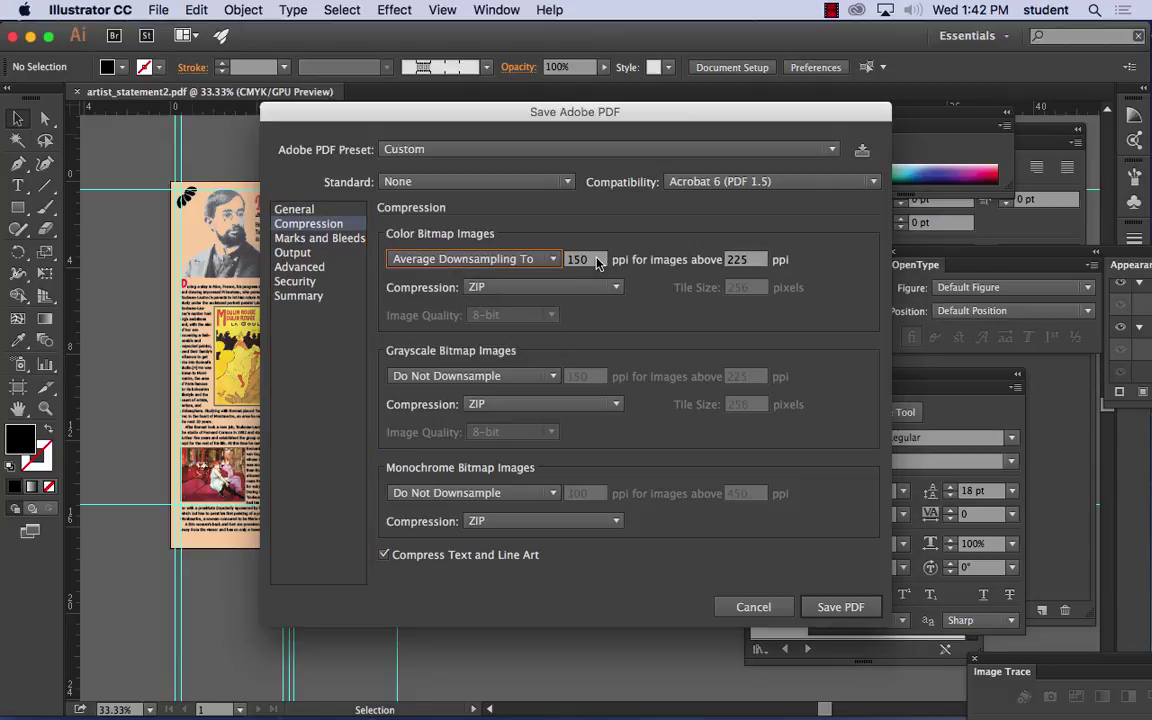
double_click(588, 261)
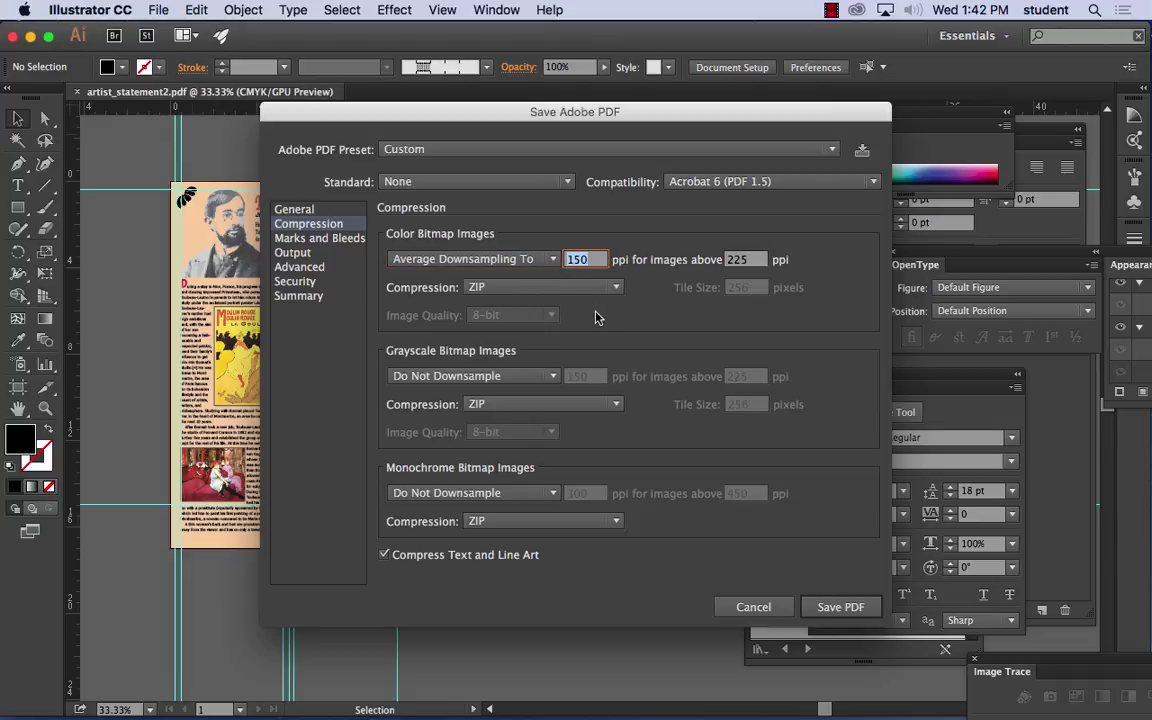
text(120)
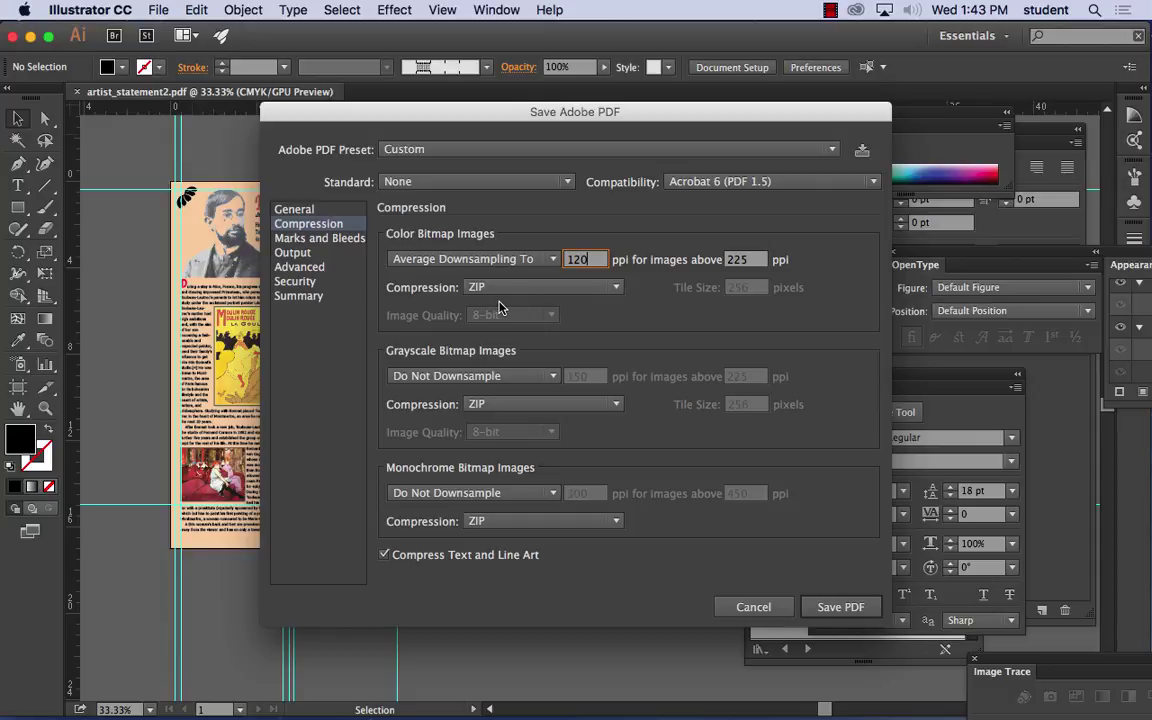
key(Tab)
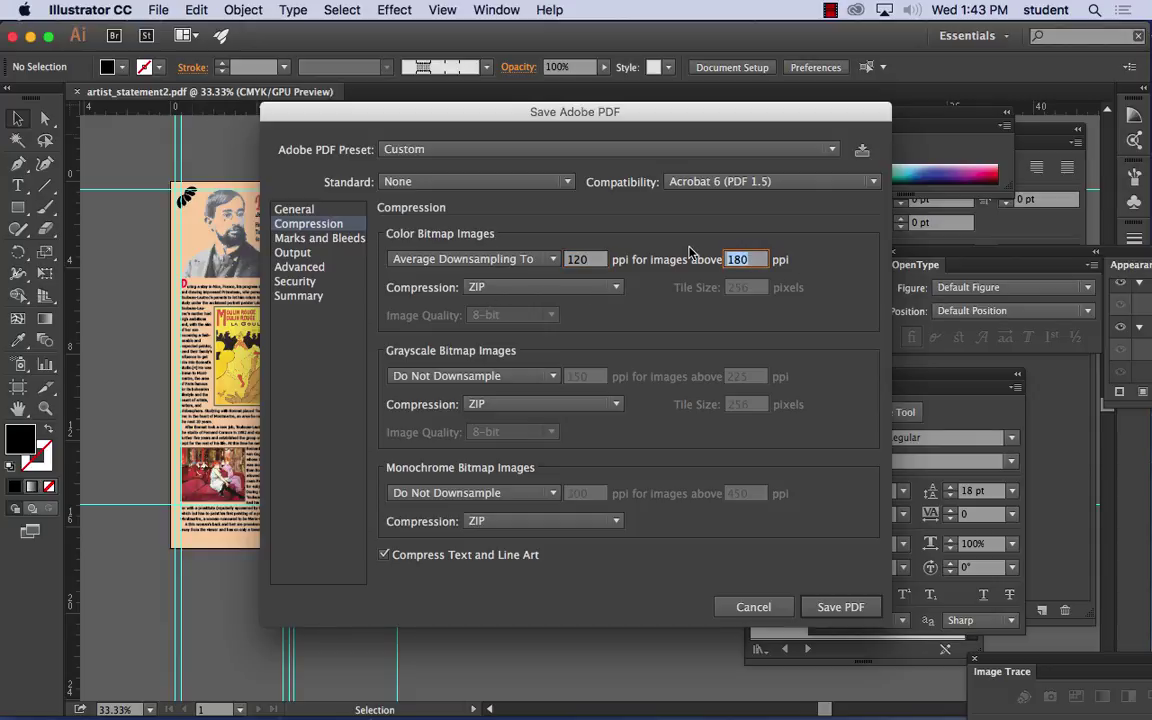
click(517, 289)
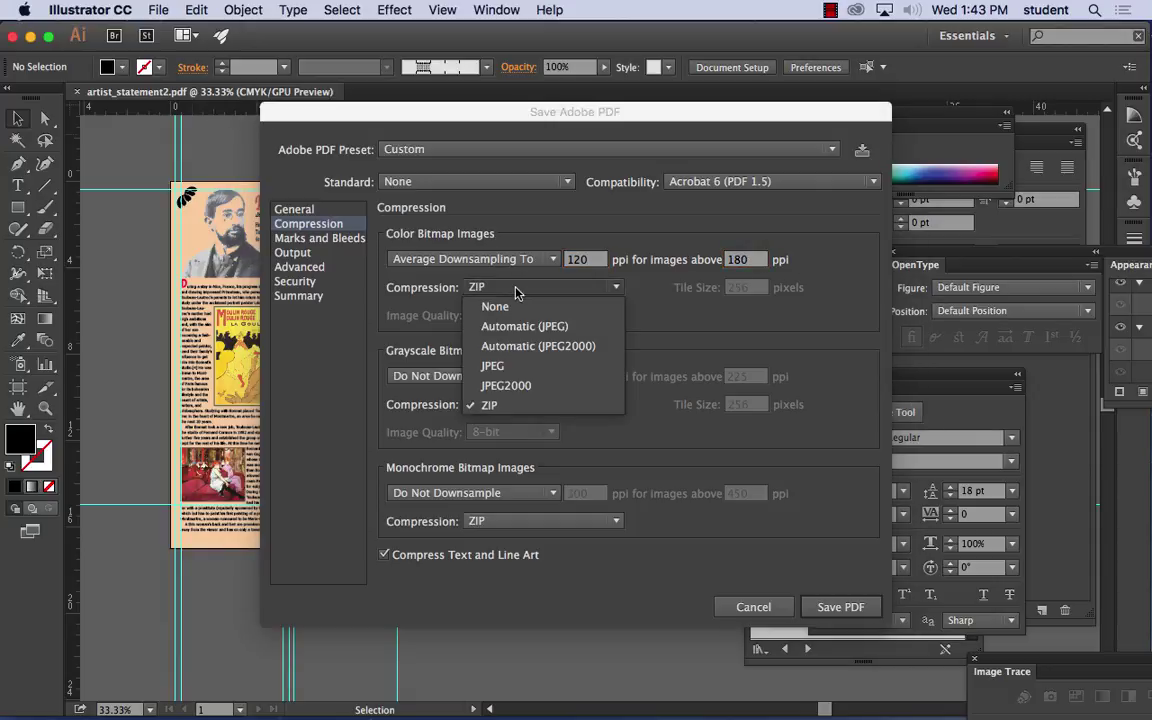
click(668, 242)
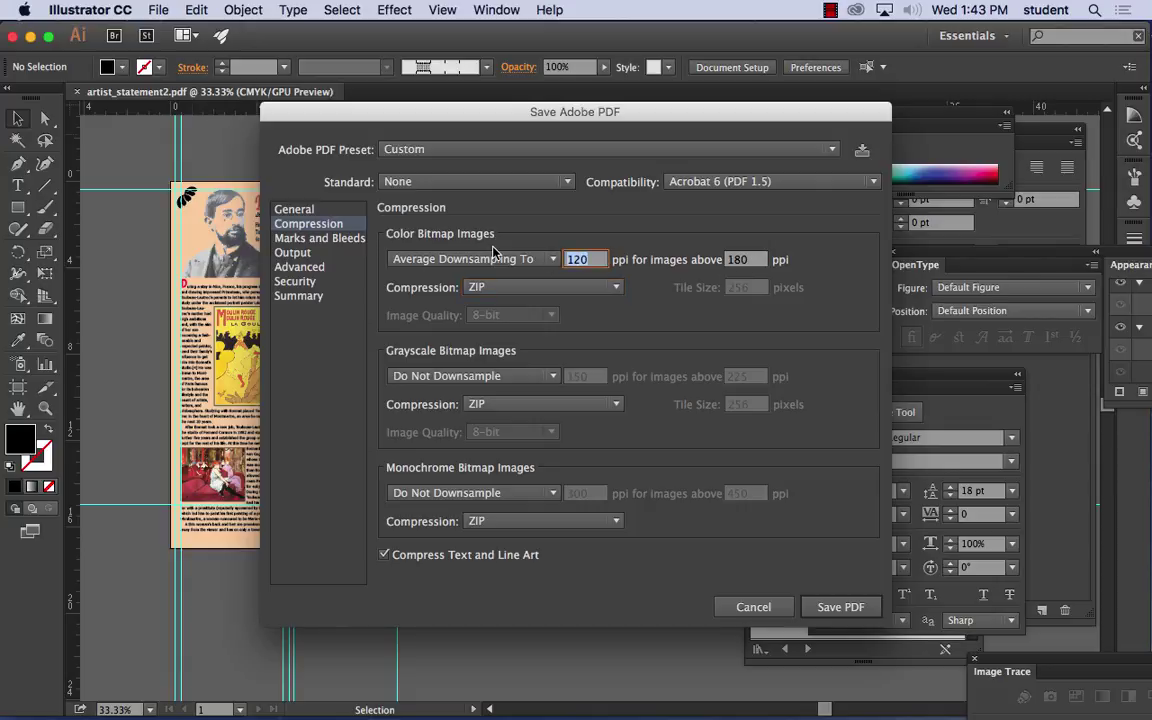
Step: Change the color bitmap downsampling to 100 ppi for images above 150 ppi
double_click(580, 259)
text(100)
key(Tab)
text(150)
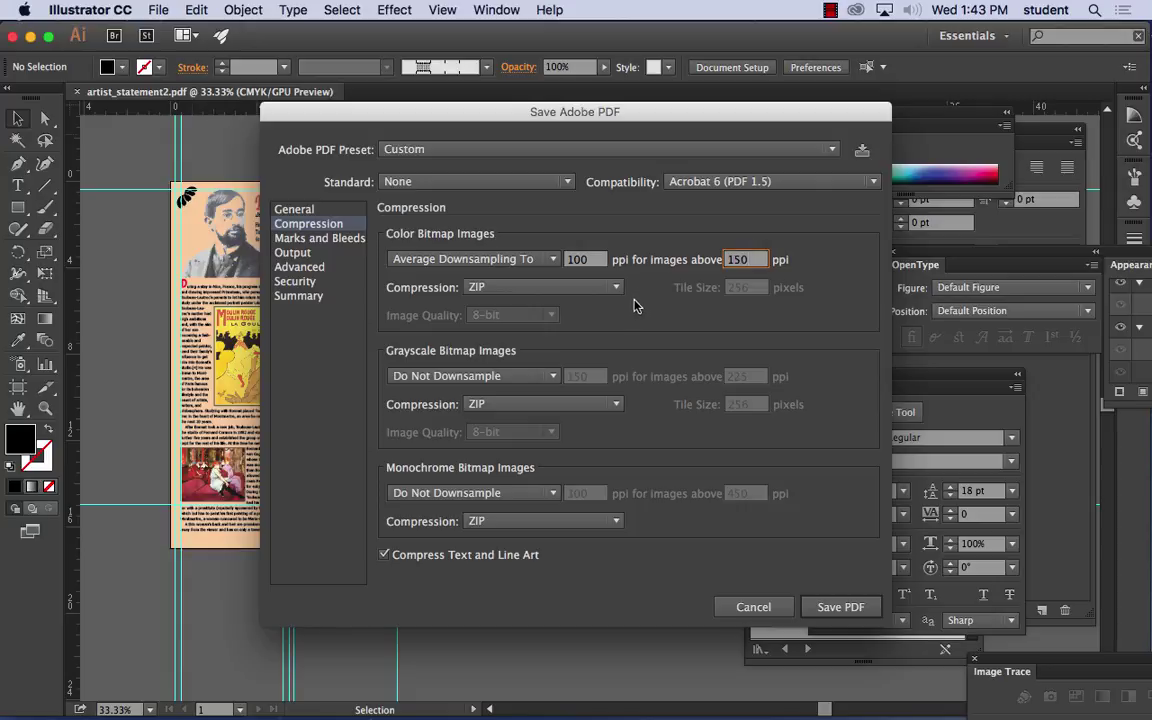
Step: Review the remaining PDF option pages and save artist_statement3.pdf without Illustrator editing capabilities
click(320, 238)
click(293, 252)
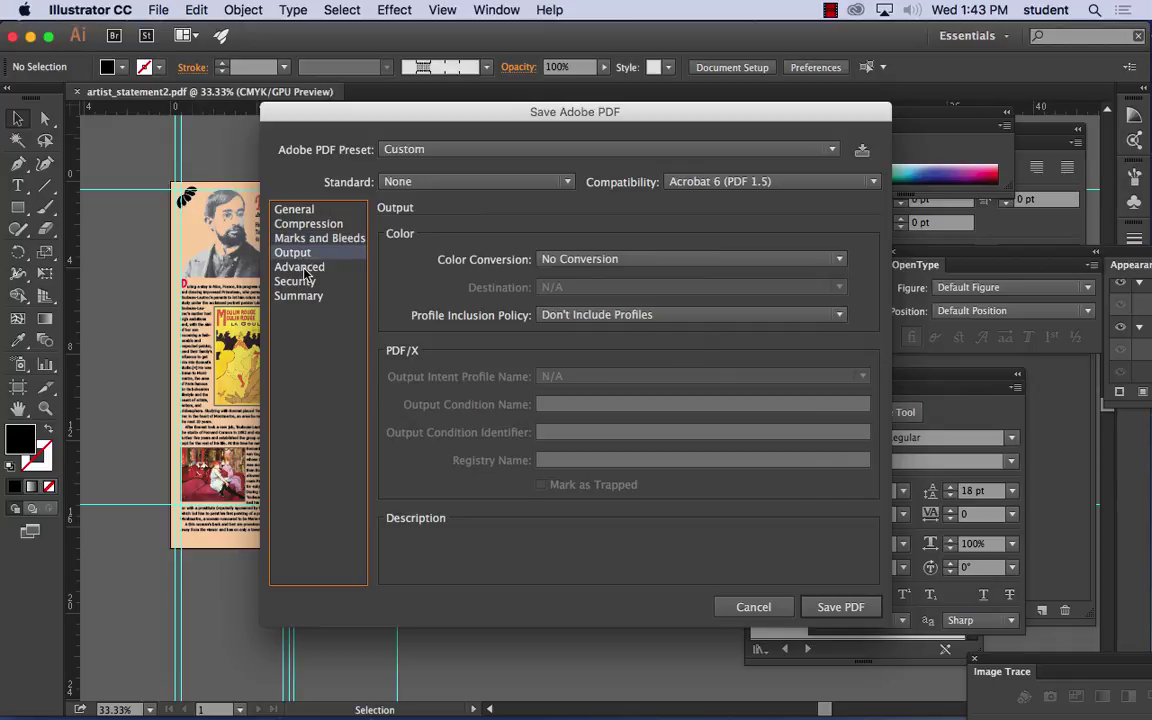
click(299, 267)
click(300, 281)
click(300, 295)
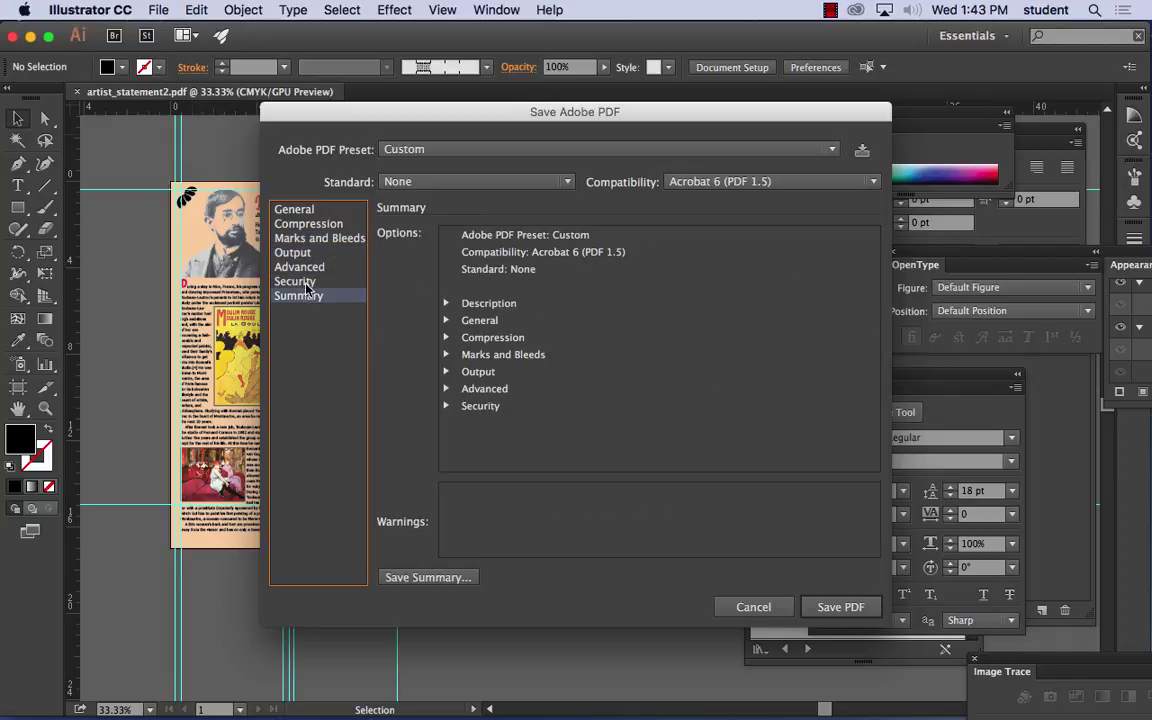
click(305, 223)
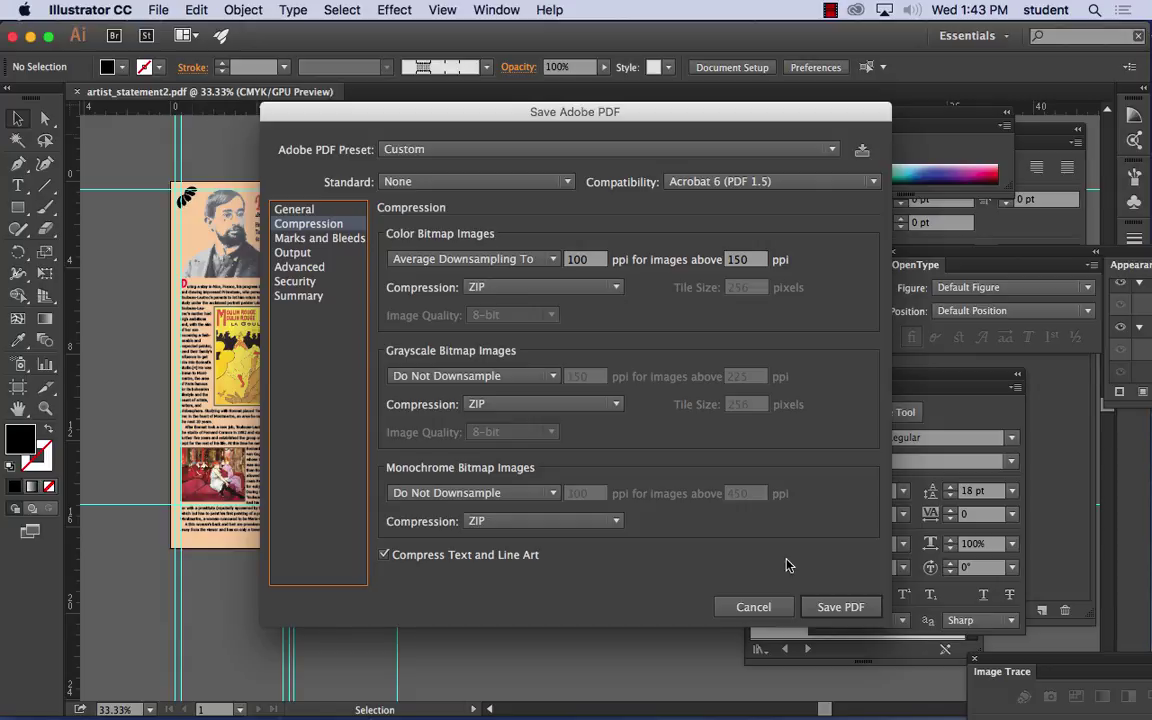
click(840, 607)
click(748, 404)
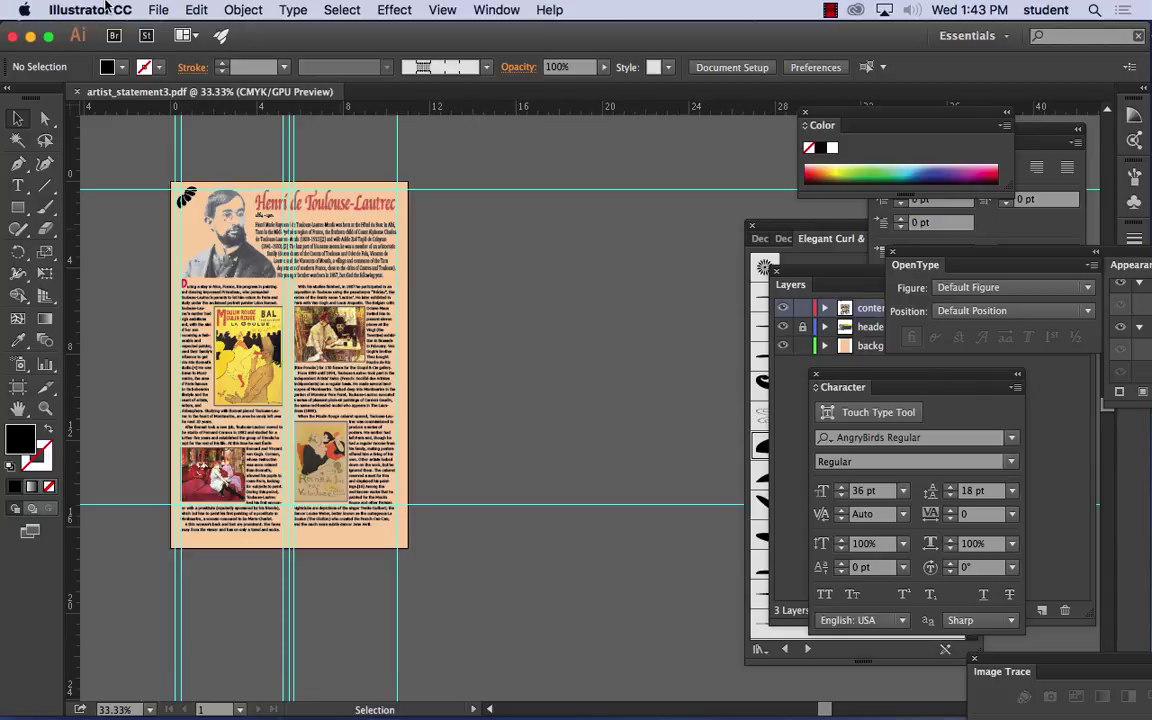
Step: Hide Illustrator and Firefox, open artist_statement3.pdf from the Jeff 2 folder and examine the image quality down the page
click(106, 9)
click(180, 113)
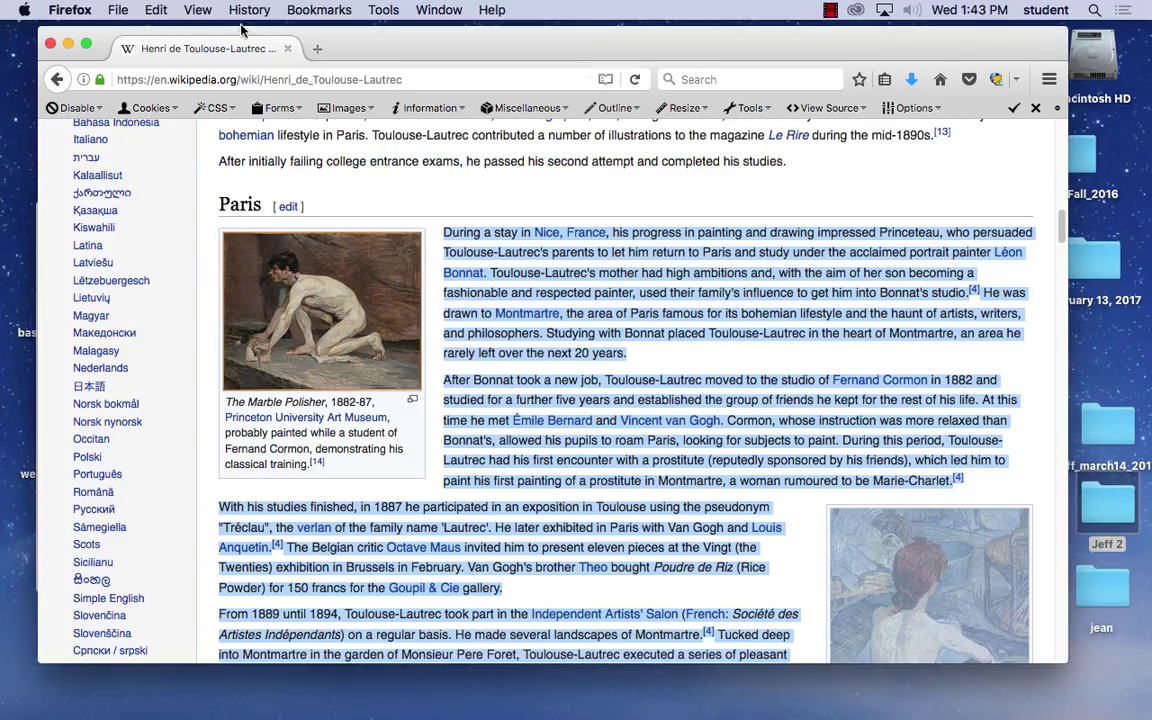
click(70, 9)
click(85, 116)
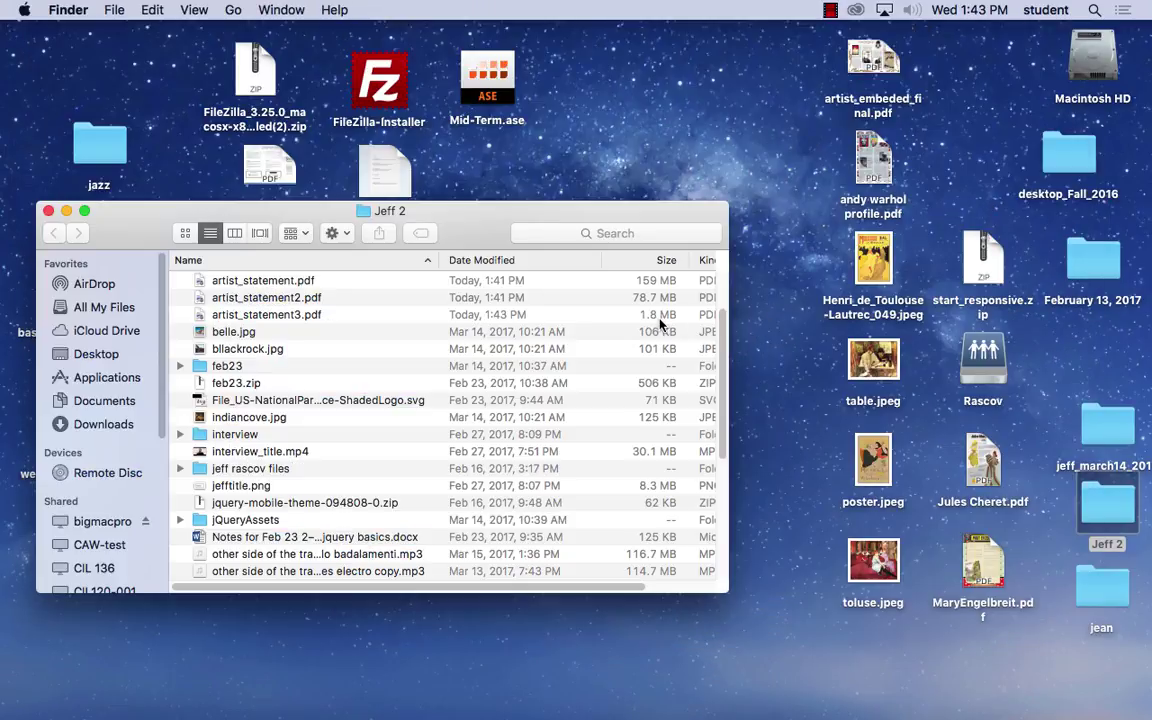
double_click(255, 315)
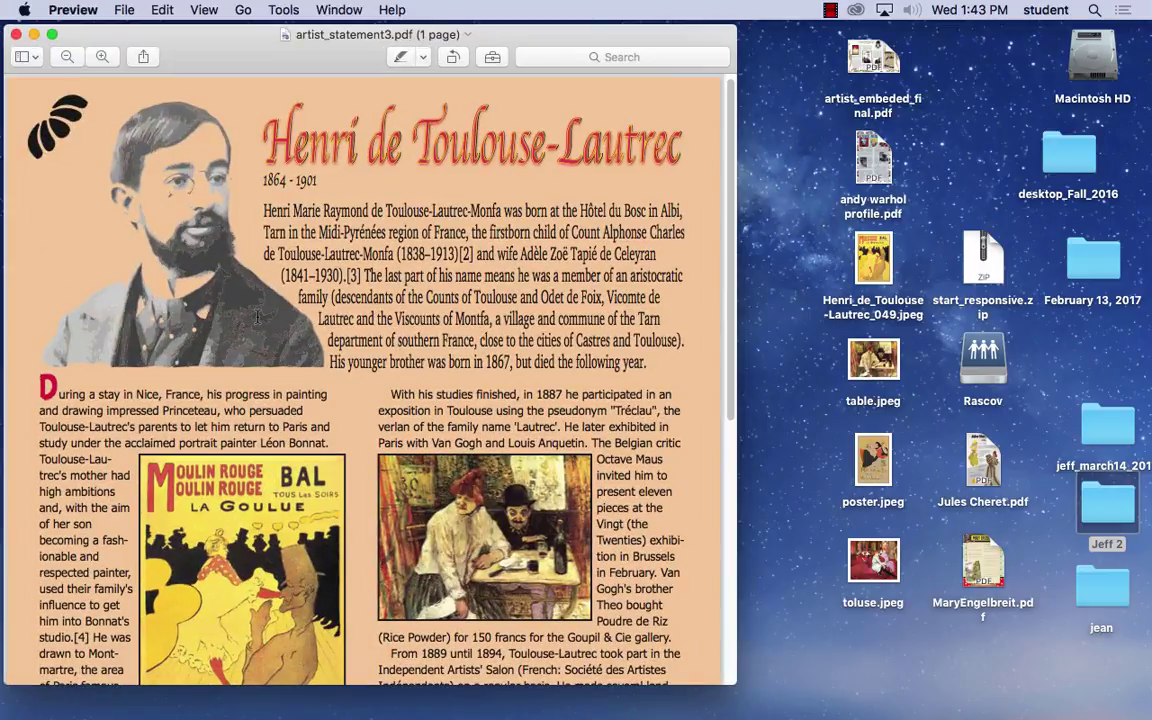
scroll(273, 309, down, 5)
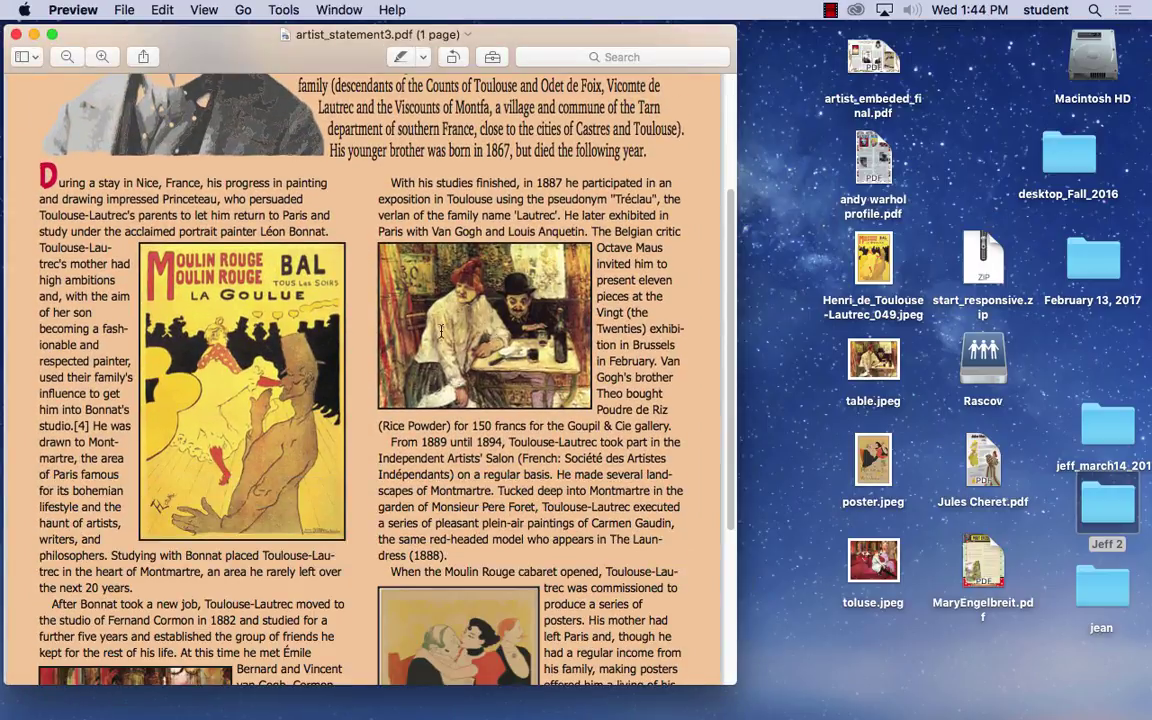
scroll(432, 358, down, 5)
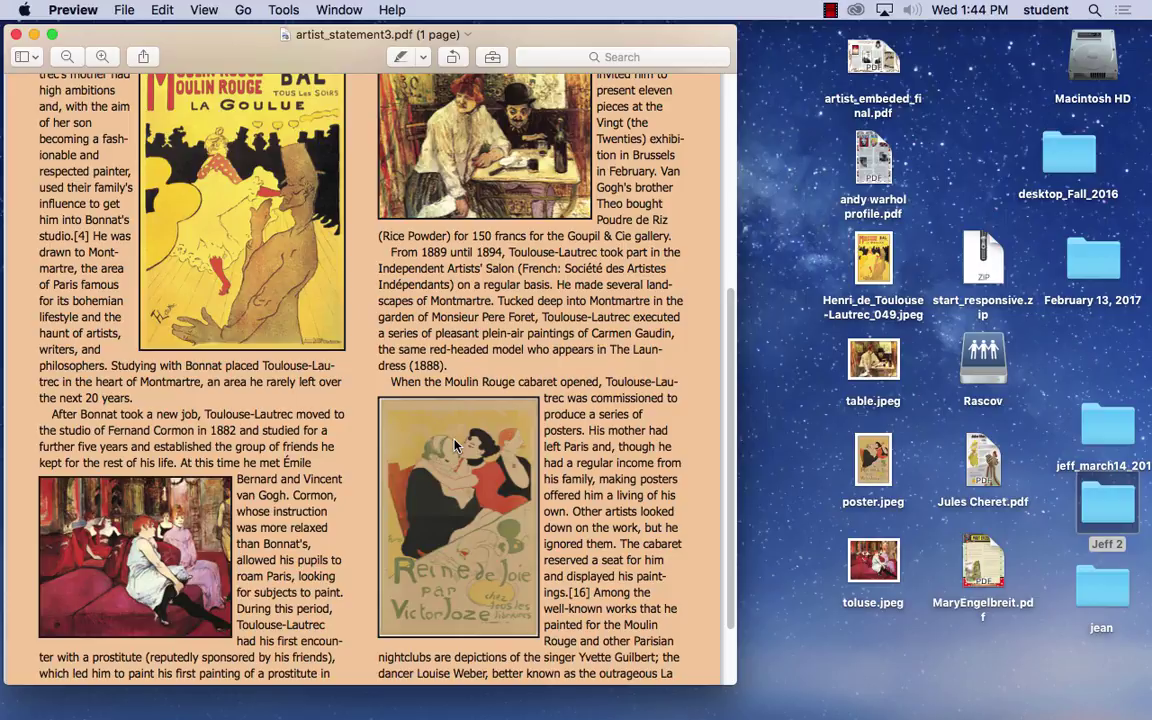
Step: Switch back to Illustrator, bring the whole layer list into view and unlock the header layer
mouse_move(537, 700)
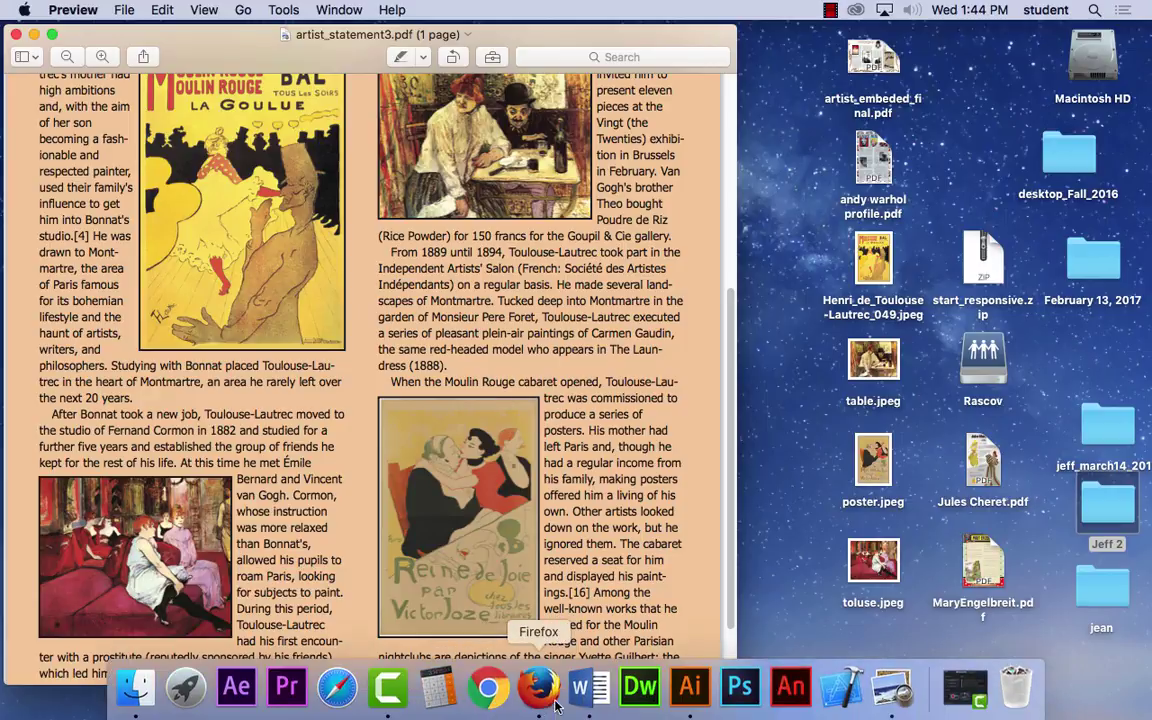
click(690, 687)
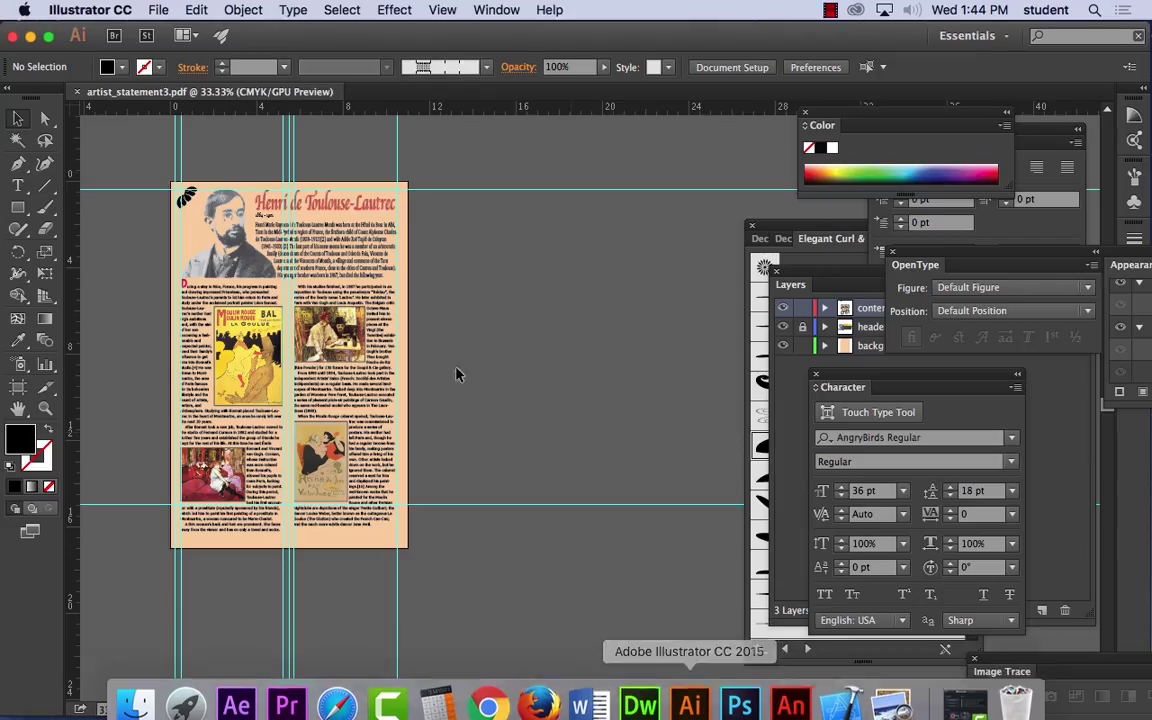
key(super+a)
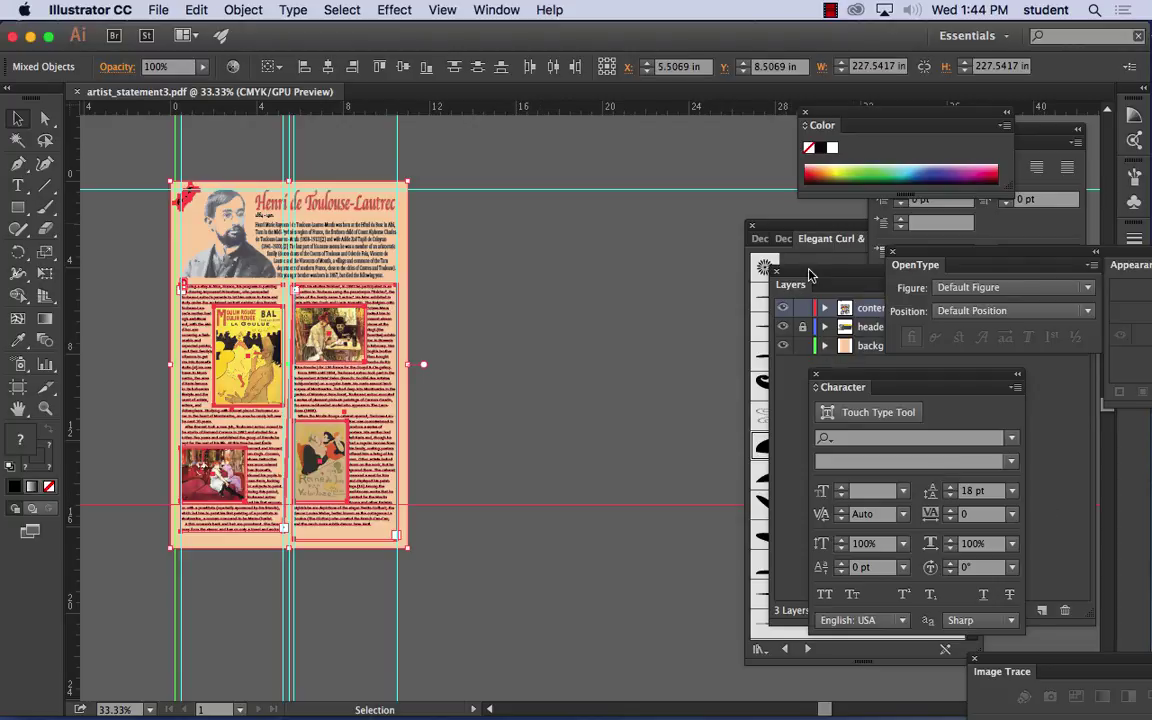
drag(800, 279, 593, 257)
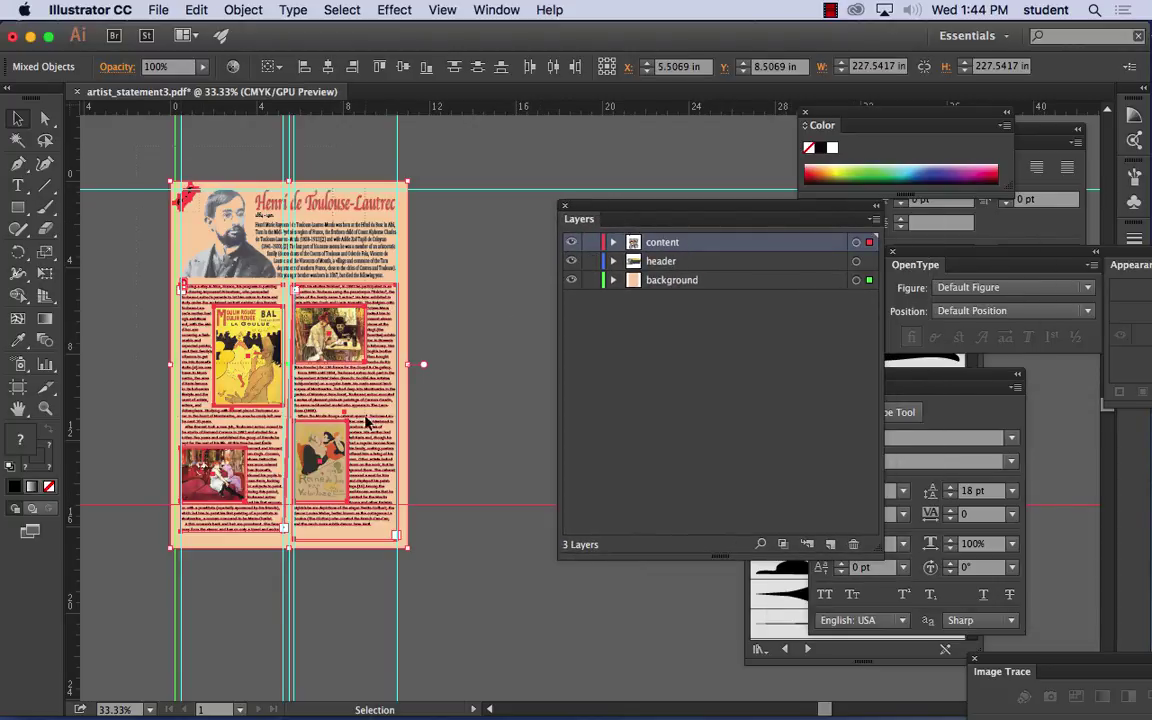
Step: Select all artwork on the page, convert its text to outlines and deselect everything
key(super+a)
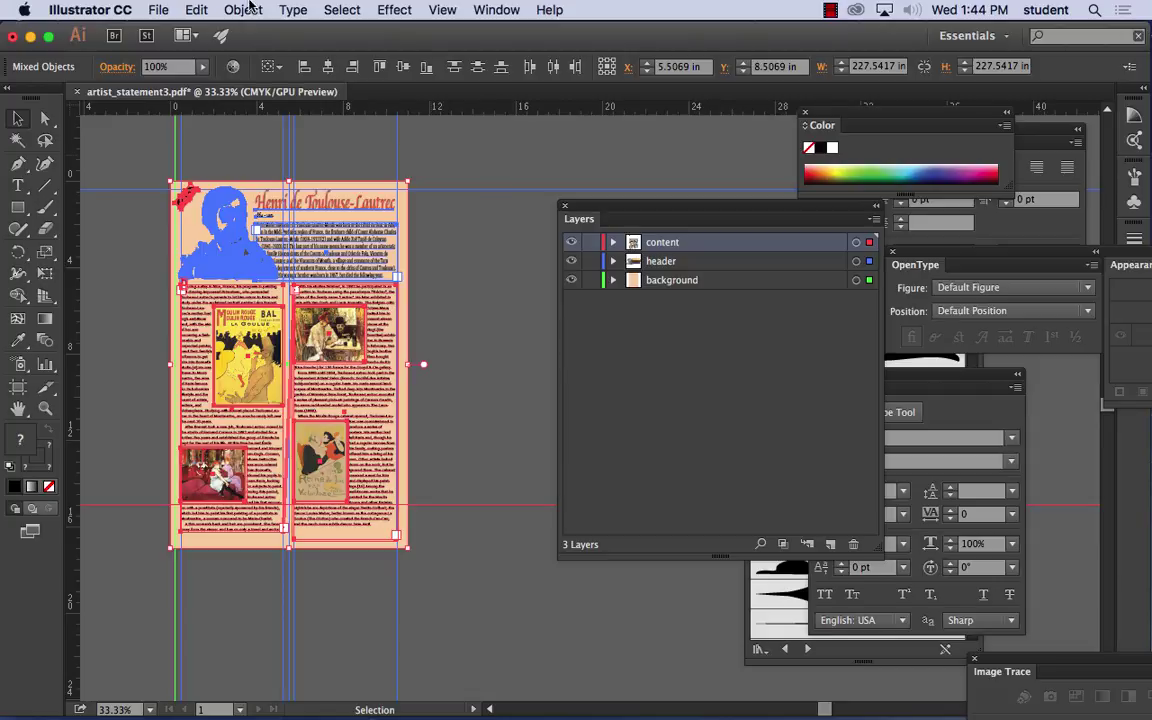
click(293, 9)
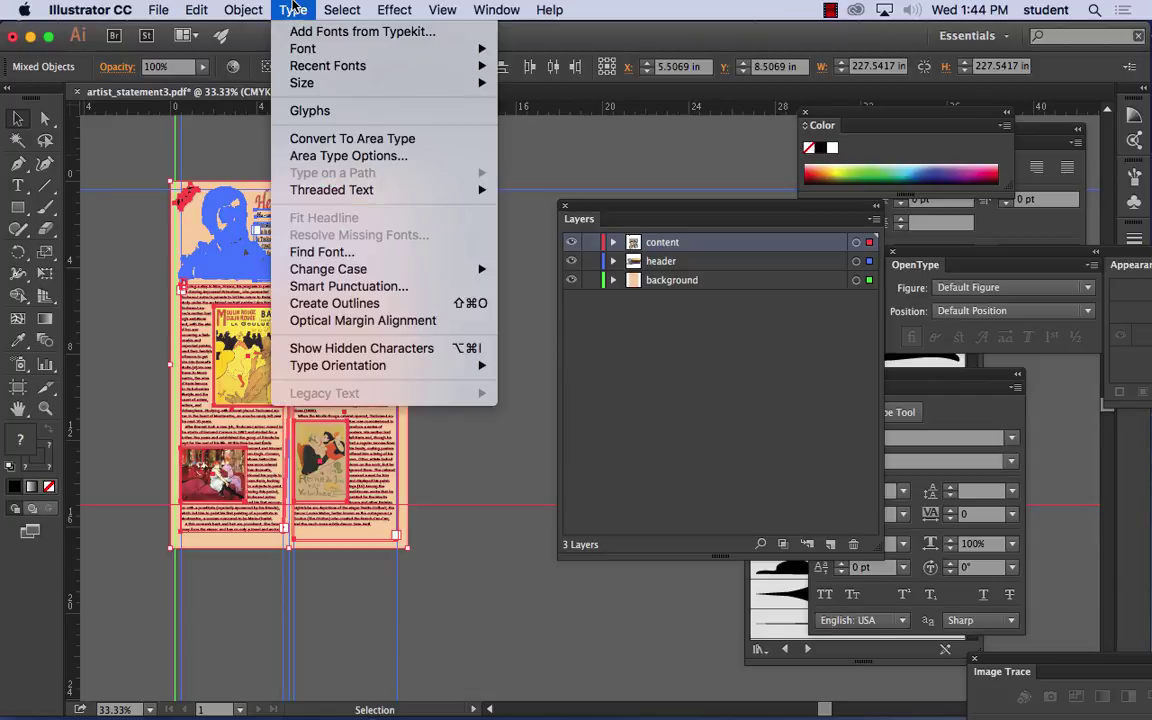
click(332, 303)
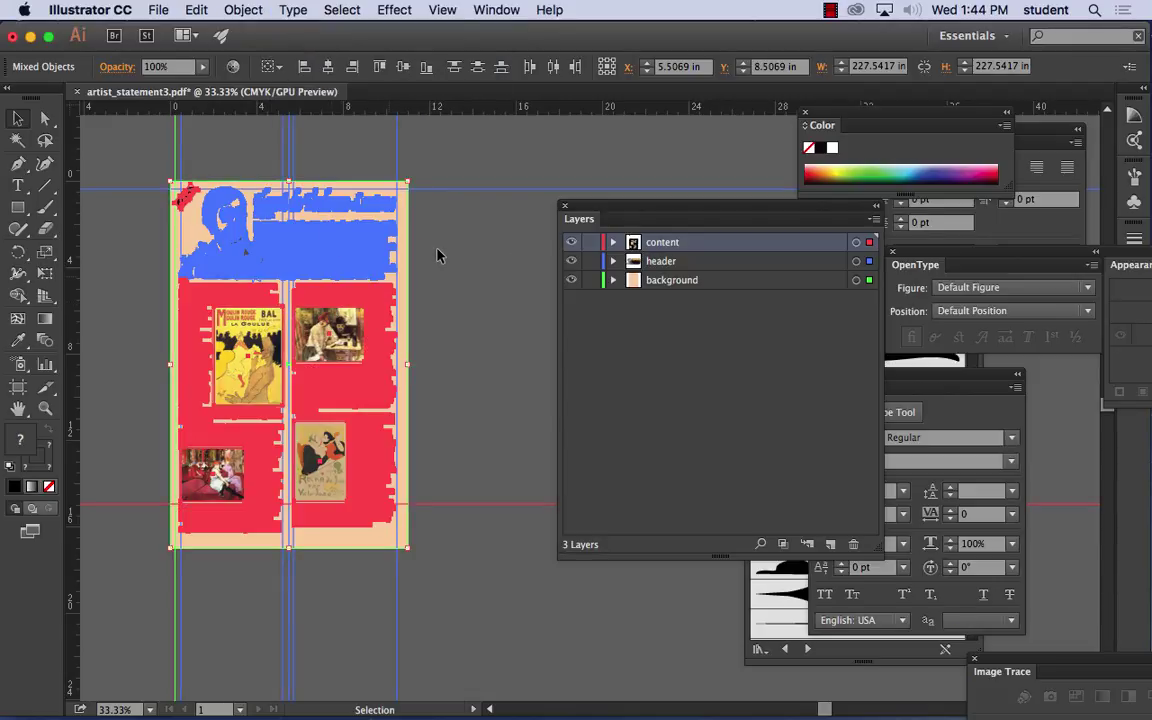
click(470, 239)
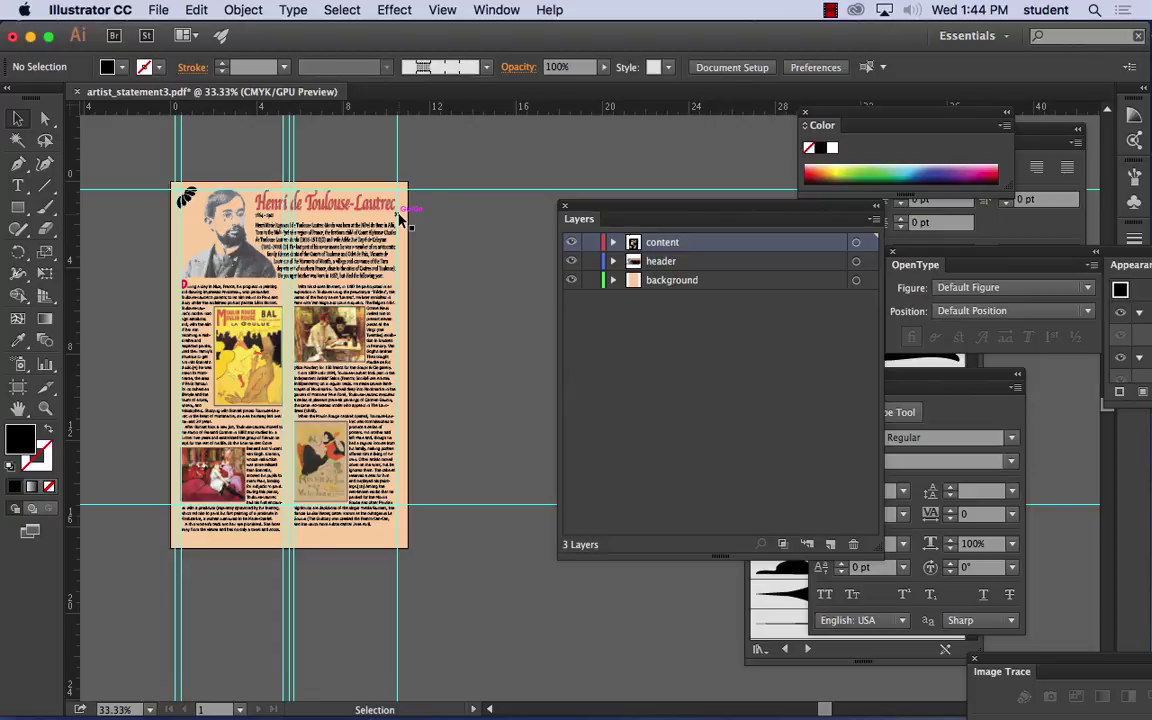
Step: Start saving the outlined page as artist_statement4.pdf in the Jeff 2 folder, in Adobe PDF format
click(158, 10)
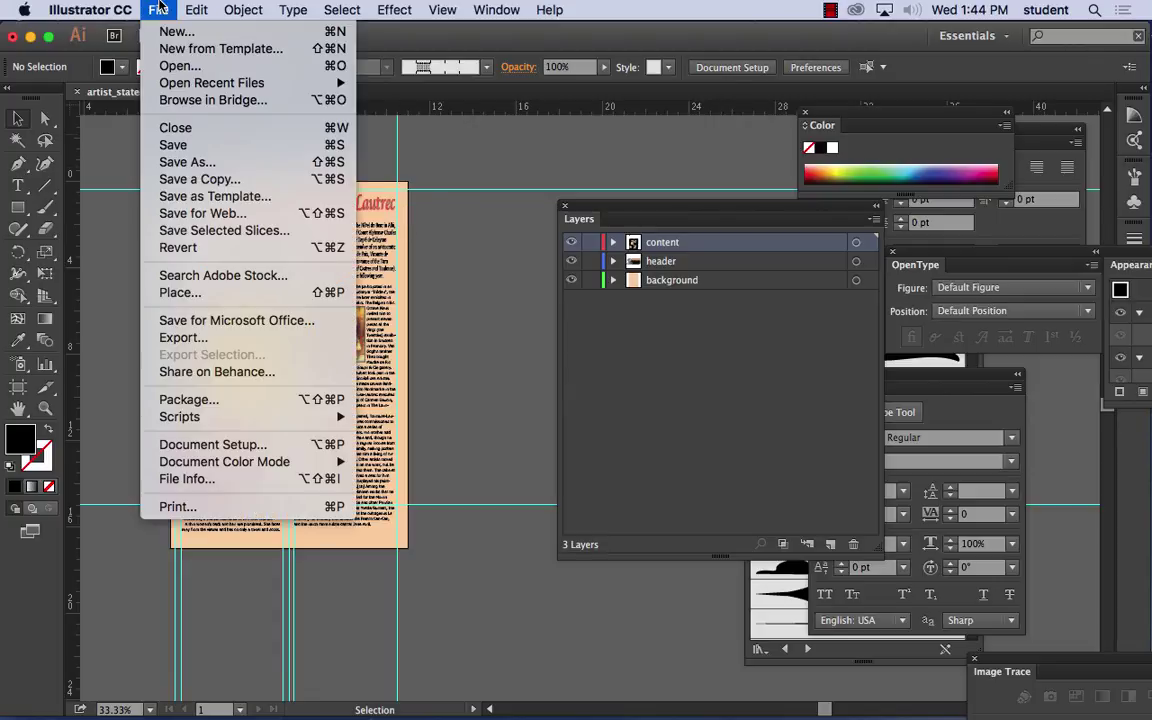
click(190, 162)
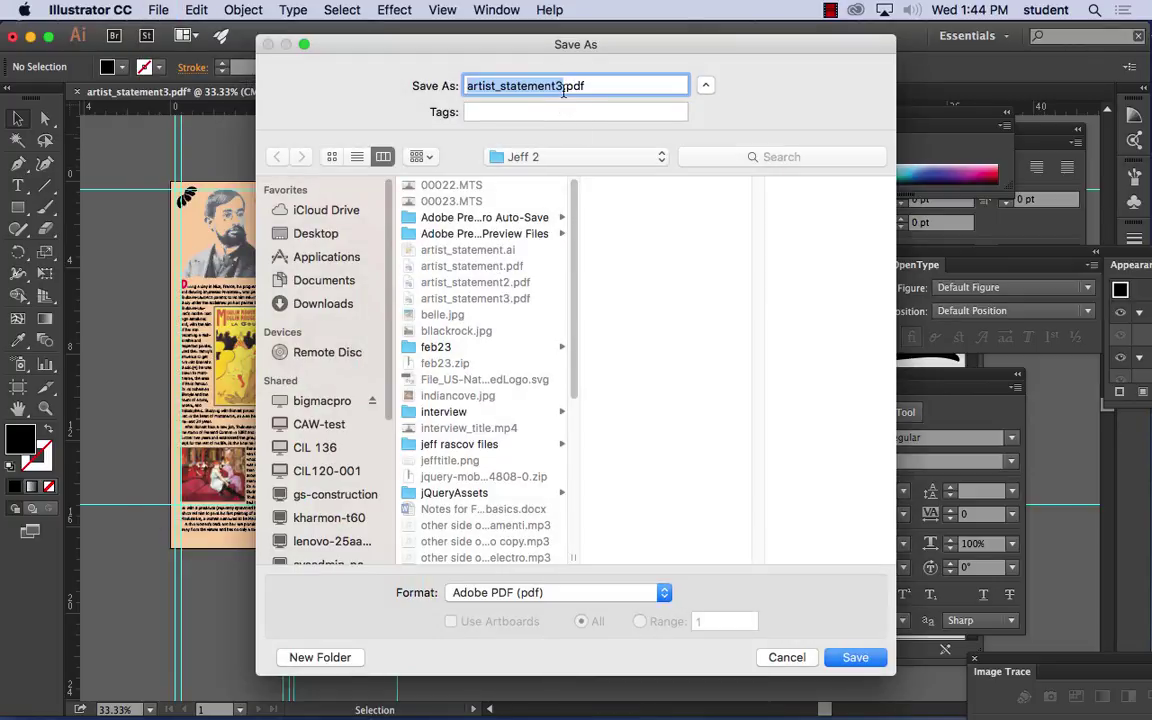
click(565, 86)
key(BackSpace)
text(4)
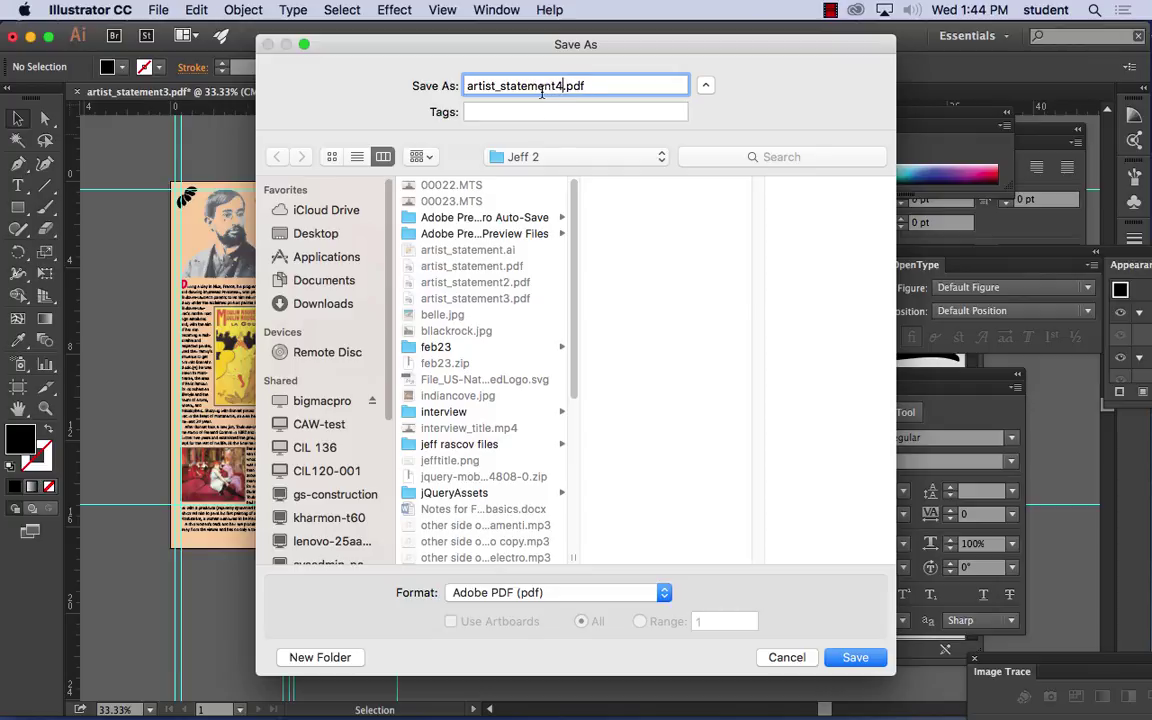
click(855, 657)
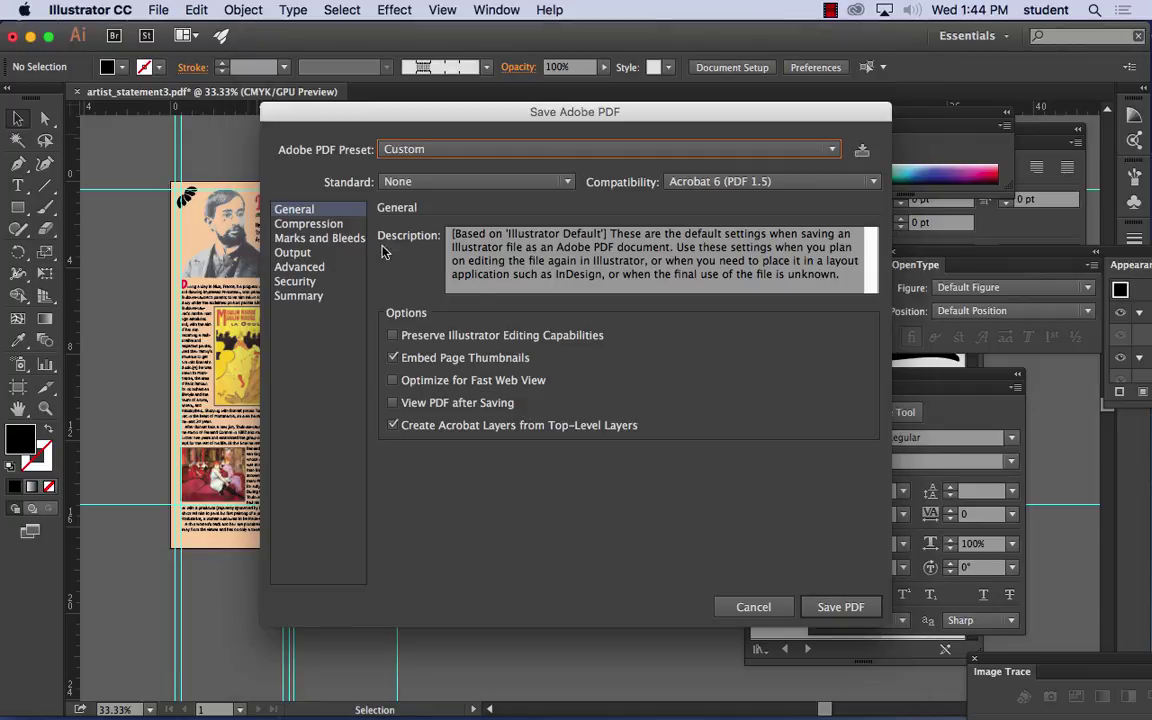
Step: Set color bitmap downsampling to 150 ppi for images above 225 ppi and save the PDF without Illustrator editing capabilities
click(310, 224)
double_click(580, 259)
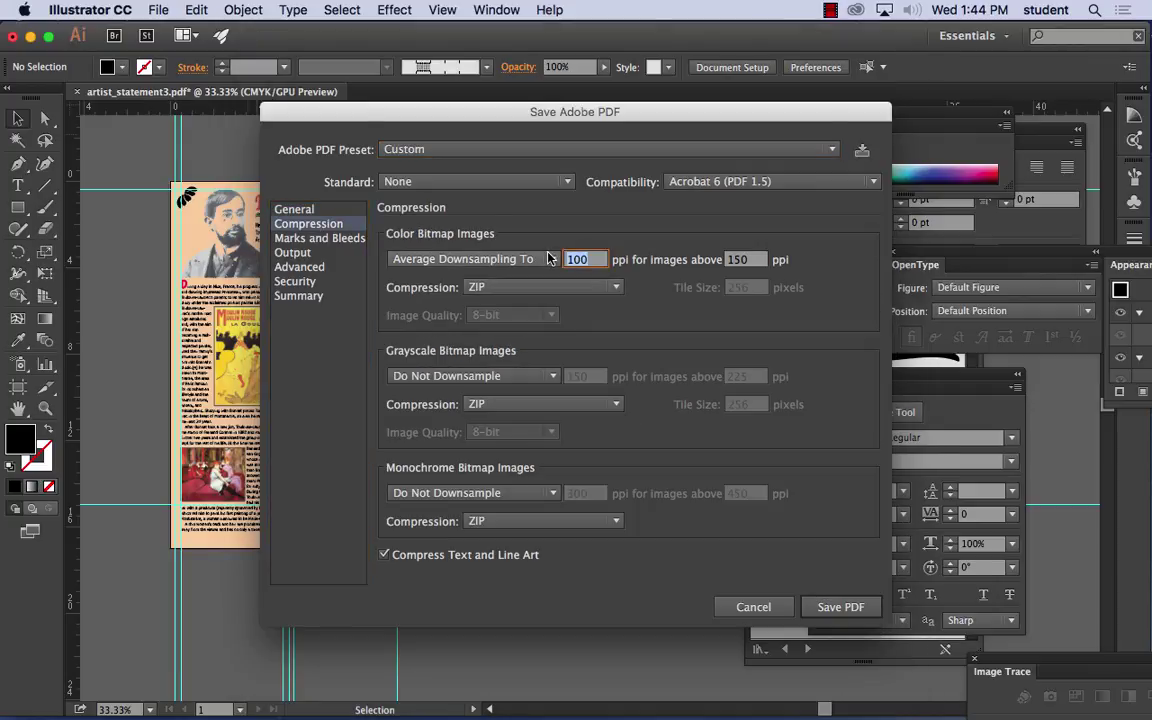
text(150)
key(Tab)
text(225)
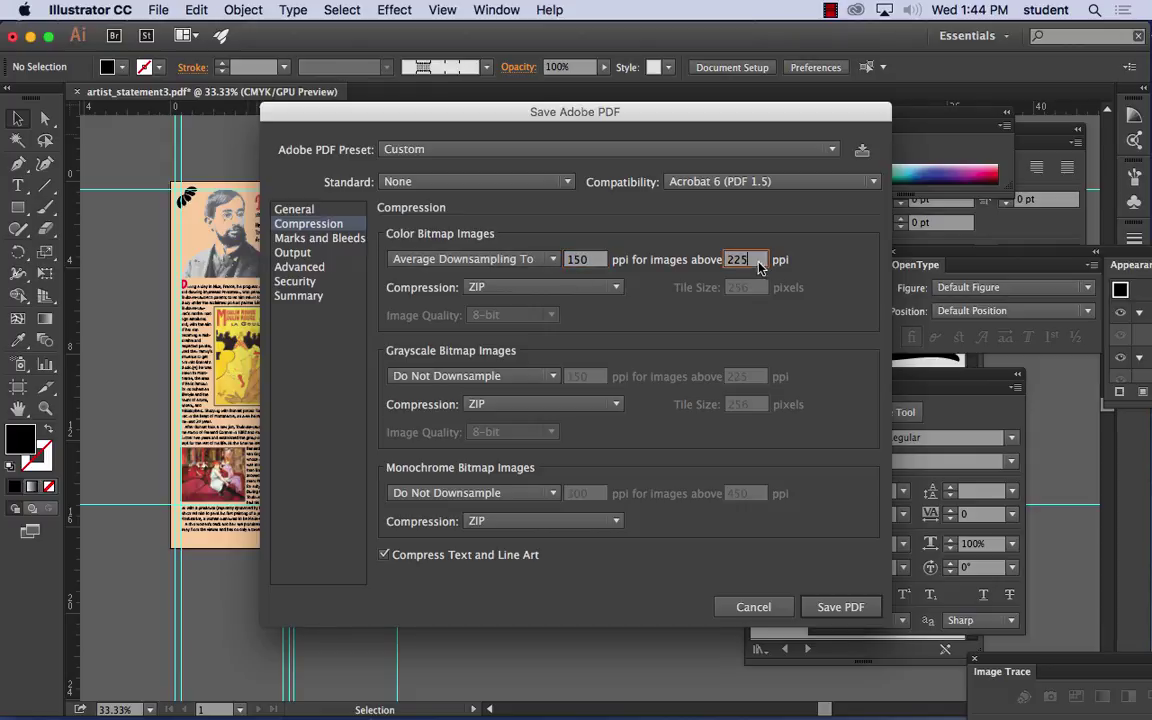
click(848, 607)
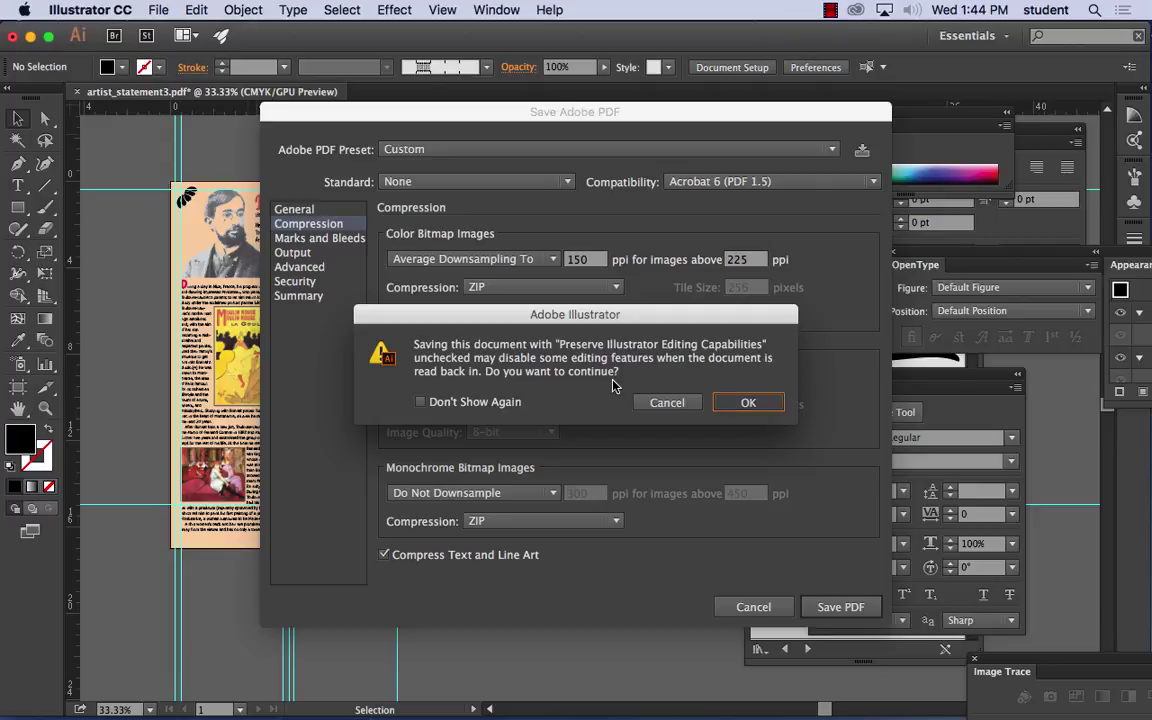
key(Return)
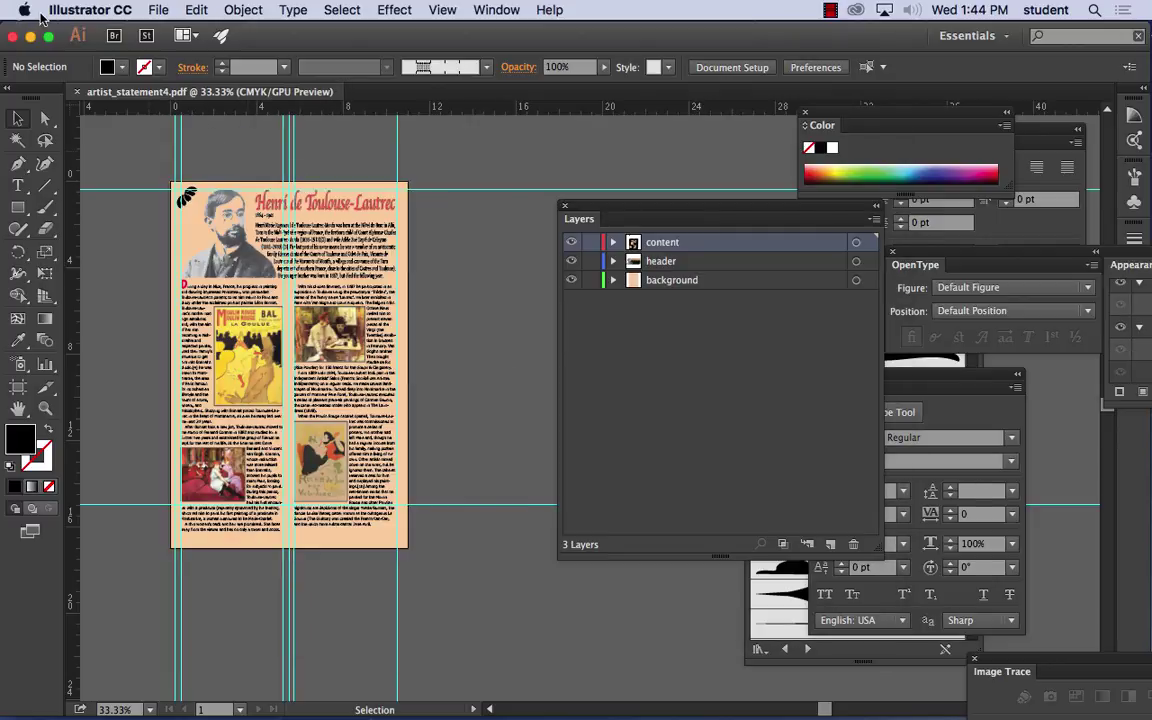
Step: Hide Illustrator, close the artist_statement3.pdf preview and open artist_statement4.pdf from the Jeff 2 folder
click(104, 9)
click(110, 115)
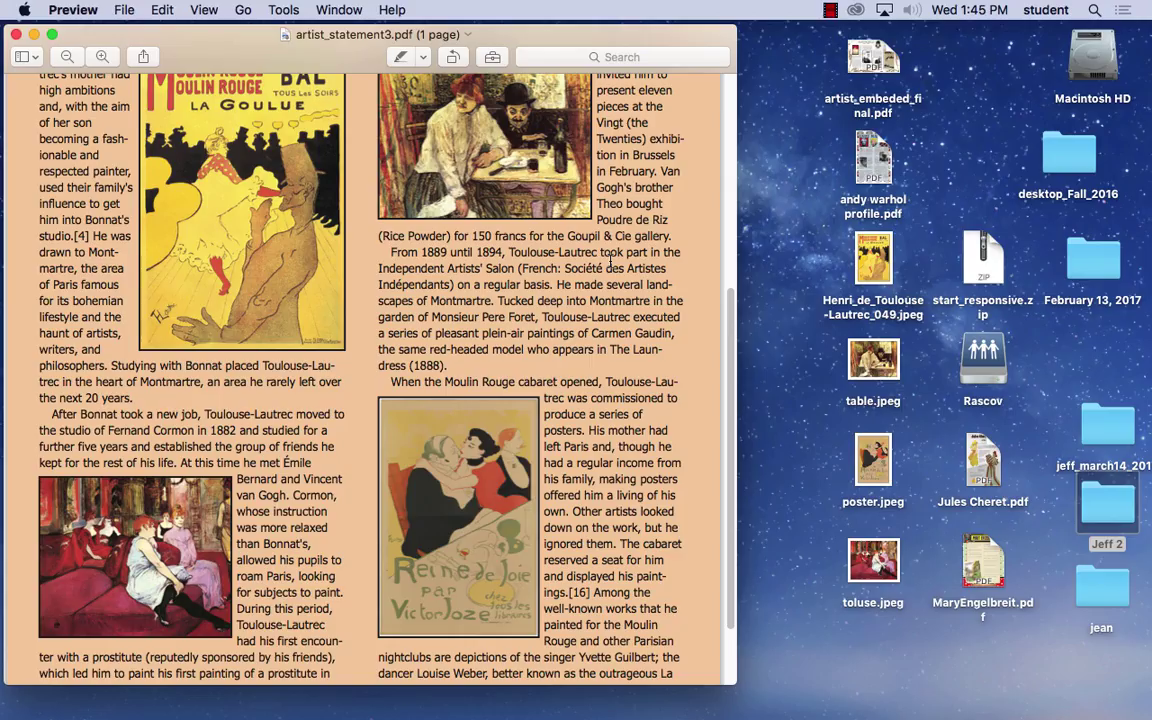
click(73, 8)
click(18, 36)
click(16, 34)
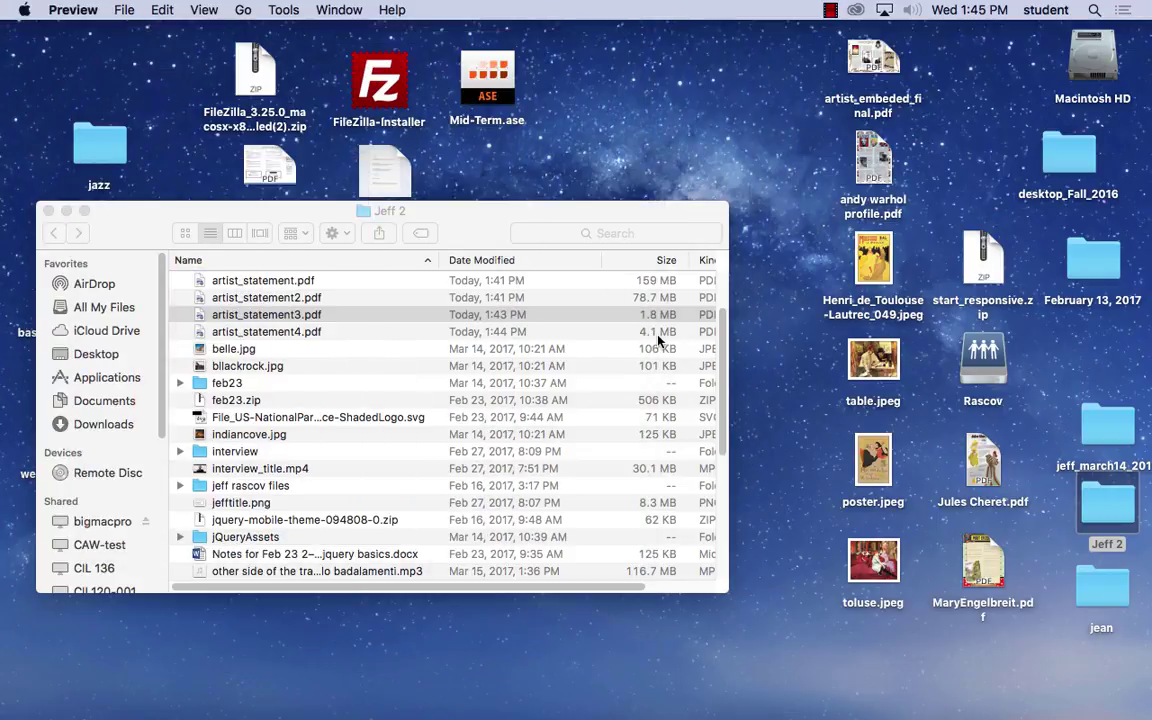
double_click(285, 332)
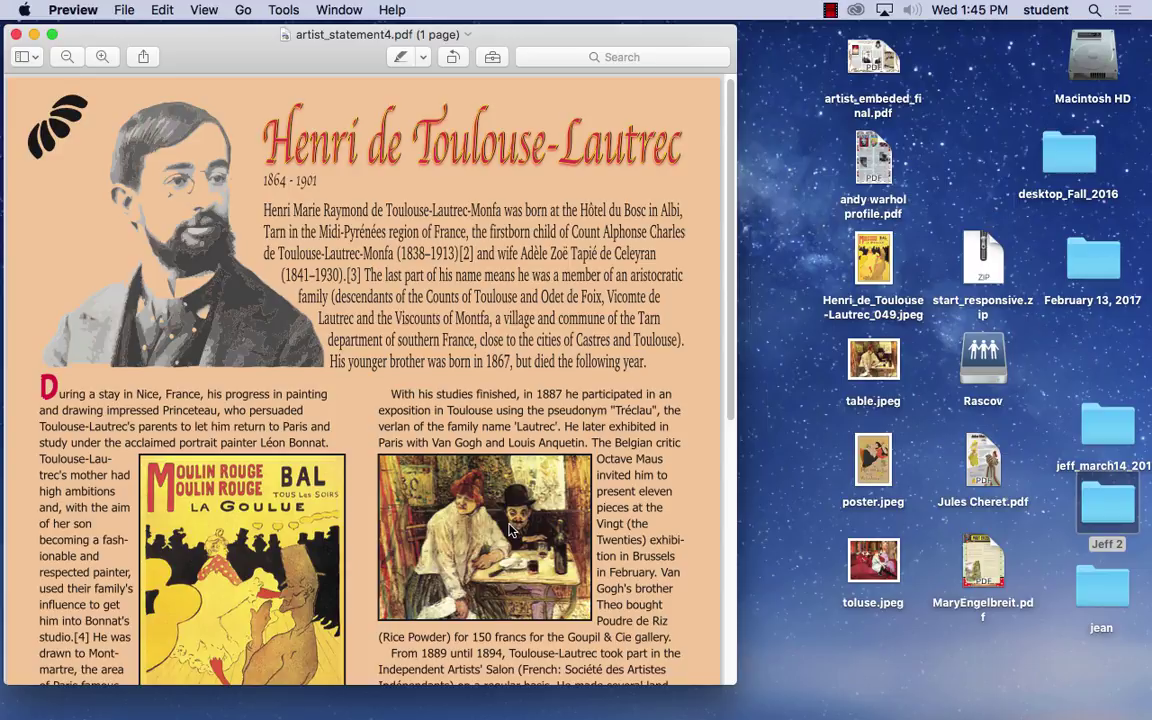
Step: Examine the outlined header and body text of artist_statement4.pdf up close and as a whole page, and close the preview
key(super+plus)
key(super+plus)
key(super+plus)
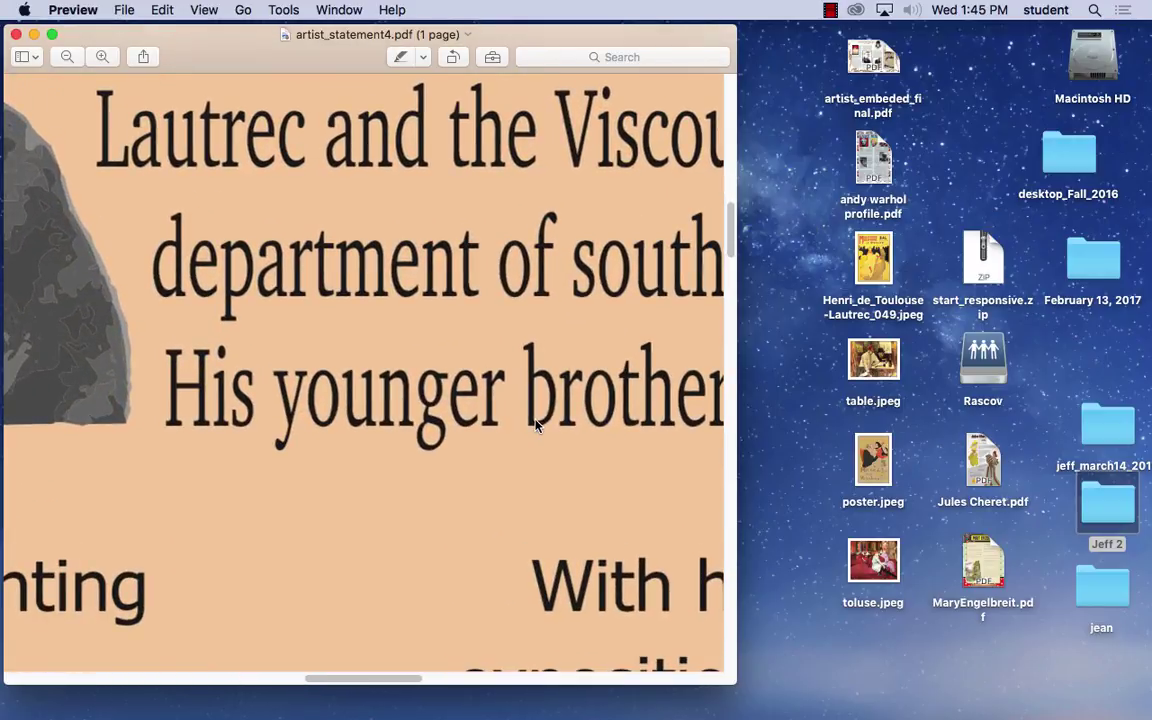
key(super+plus)
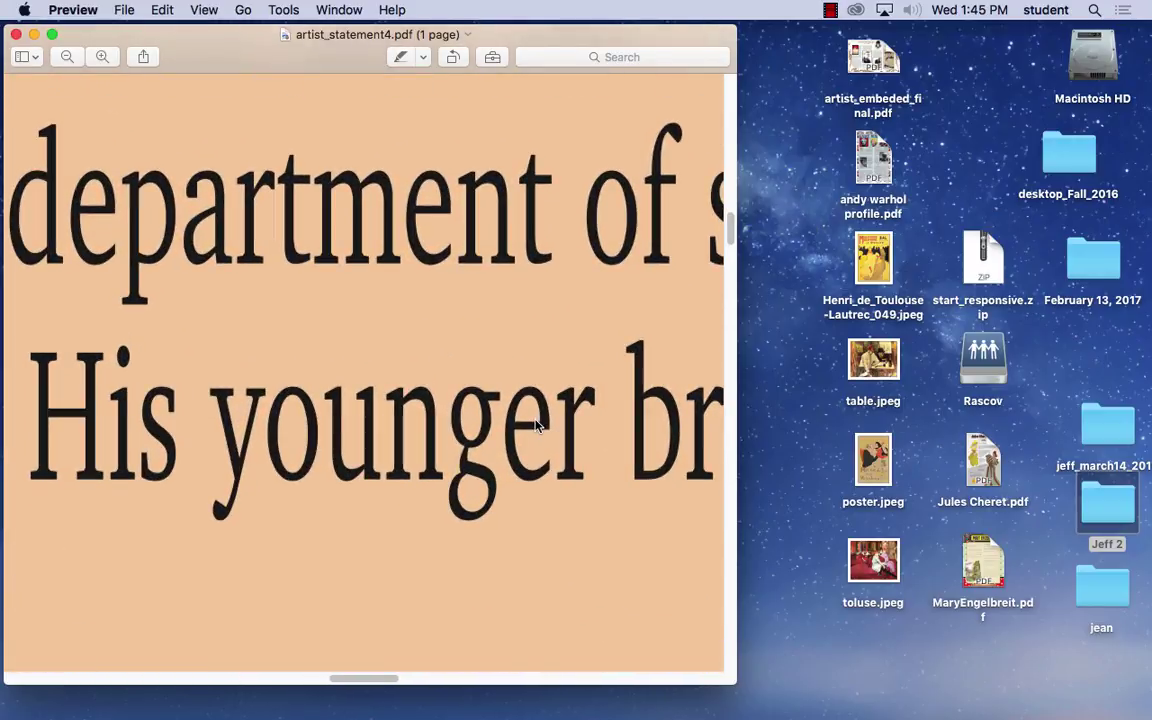
key(super+minus)
key(super+minus)
key(super+minus)
key(super+minus)
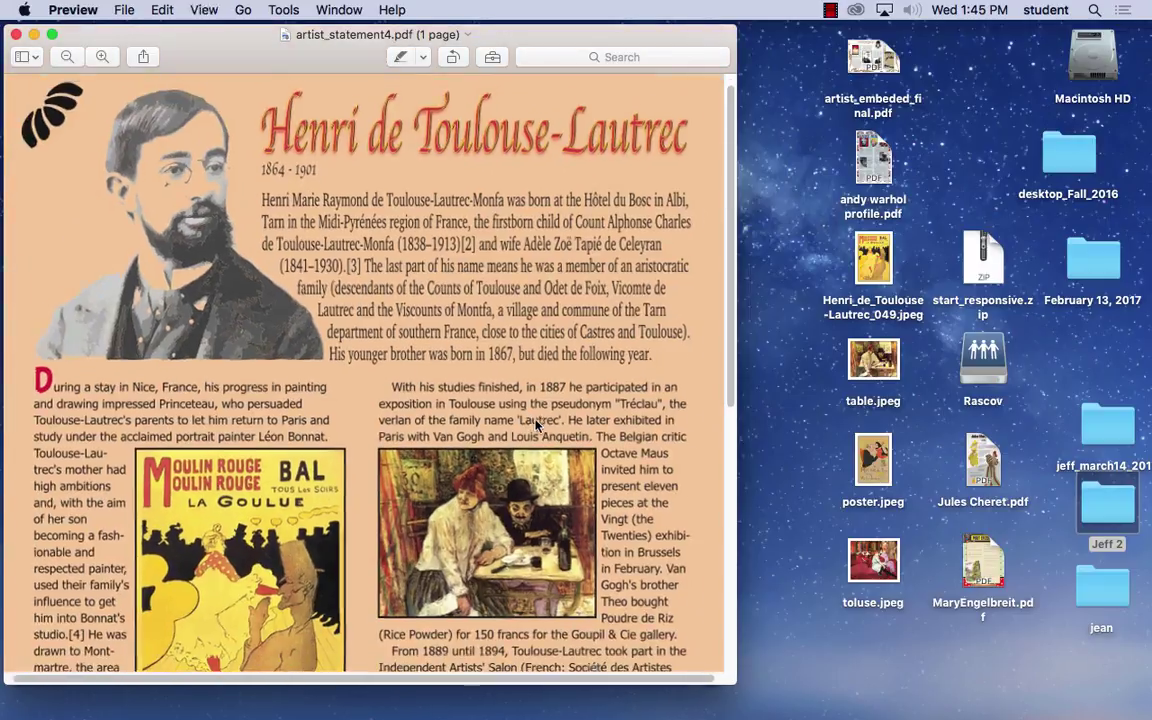
key(super+minus)
key(super+minus)
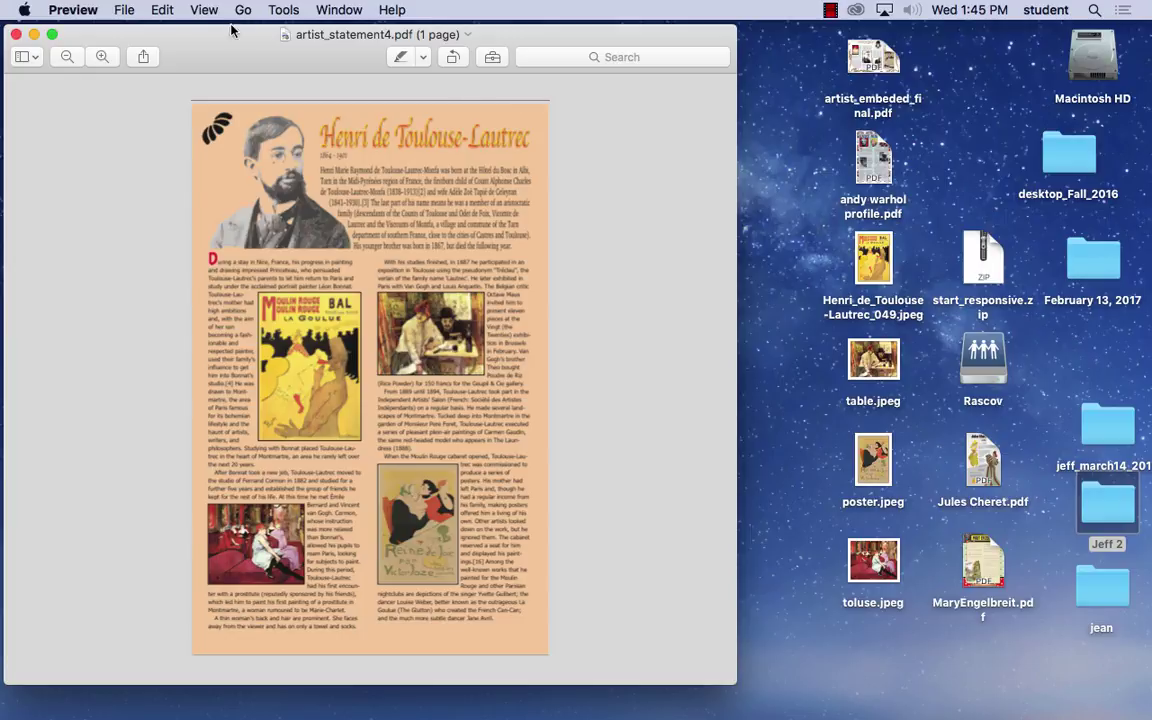
click(16, 34)
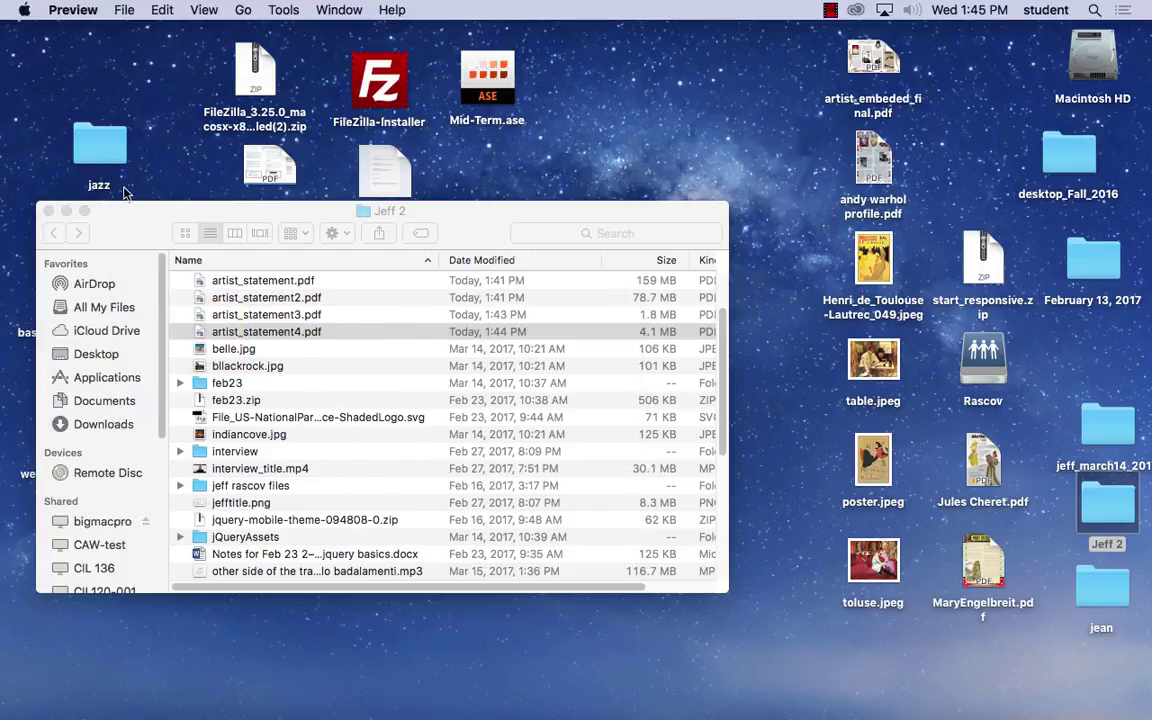
Step: Switch back to Illustrator and undo the conversion of the page's text to outlines
click(135, 230)
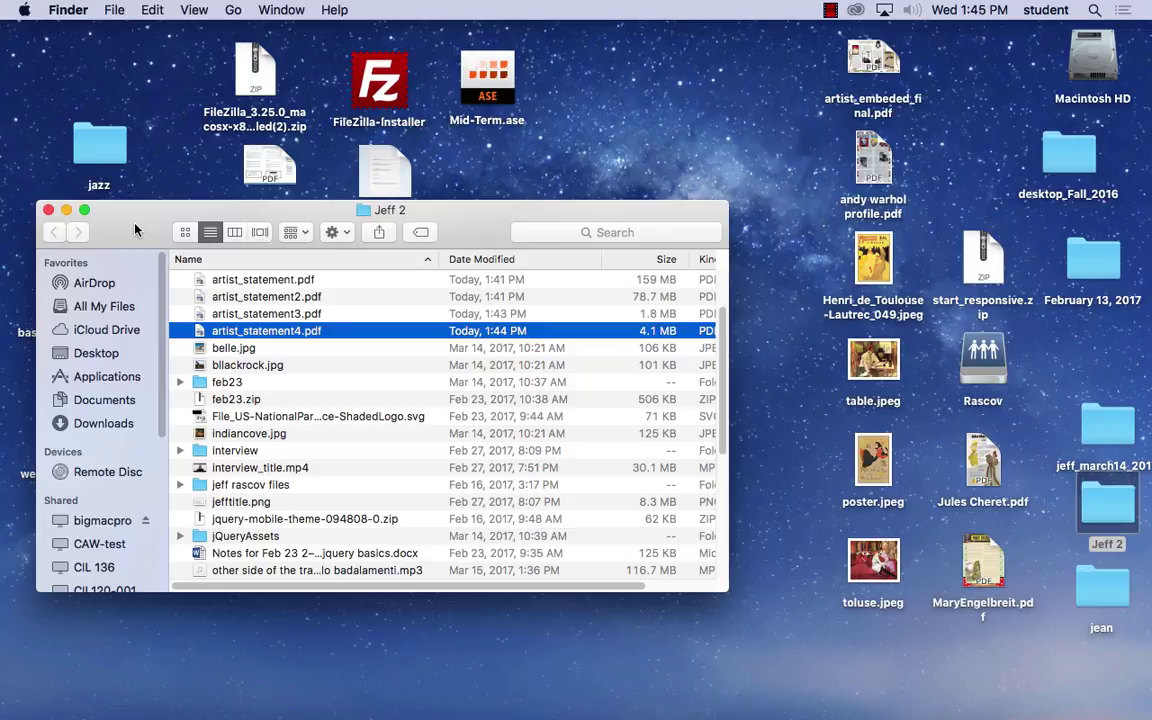
mouse_move(195, 705)
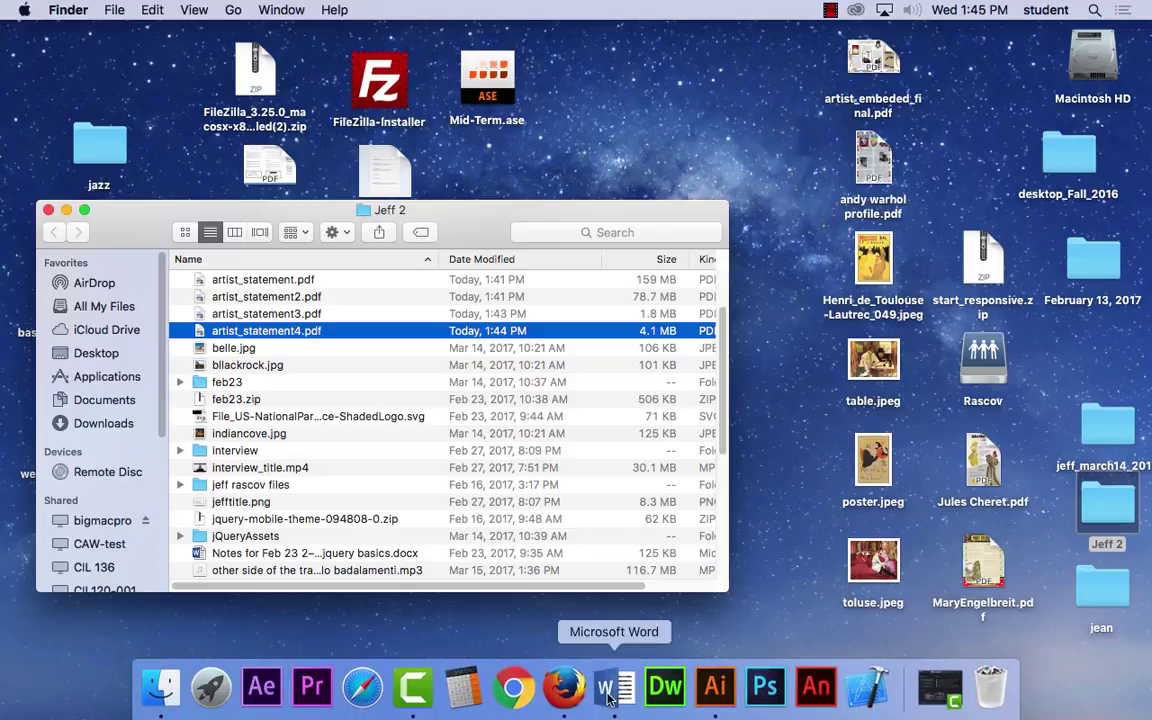
click(740, 699)
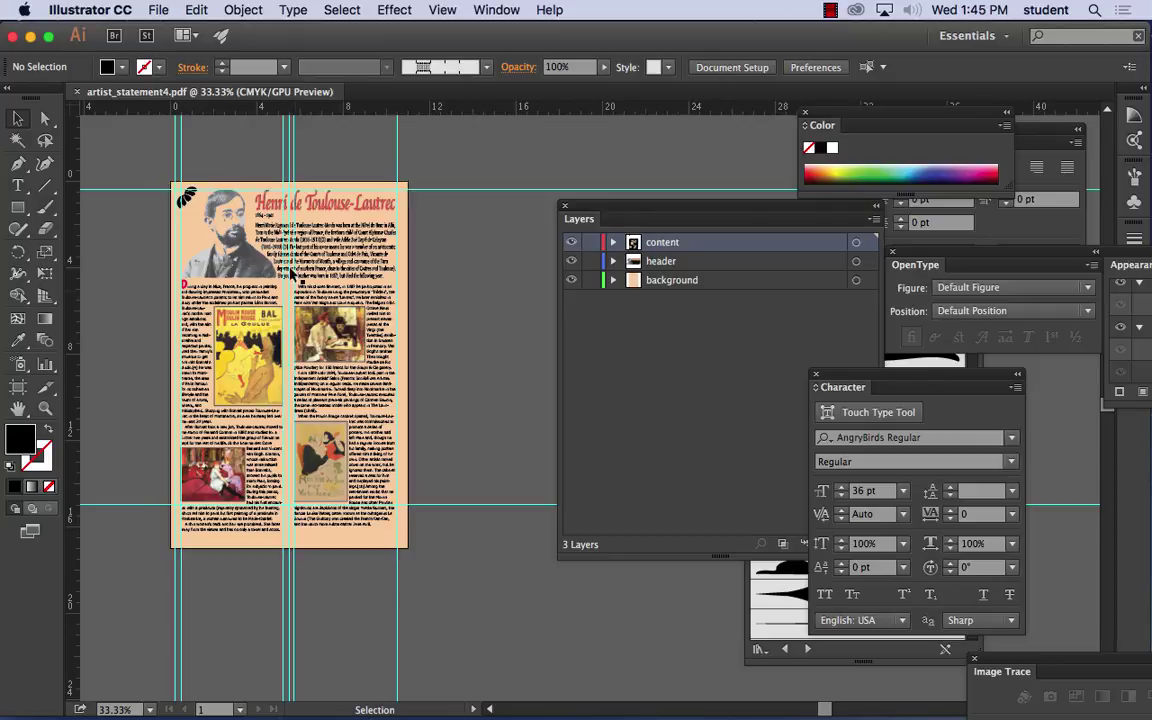
click(270, 480)
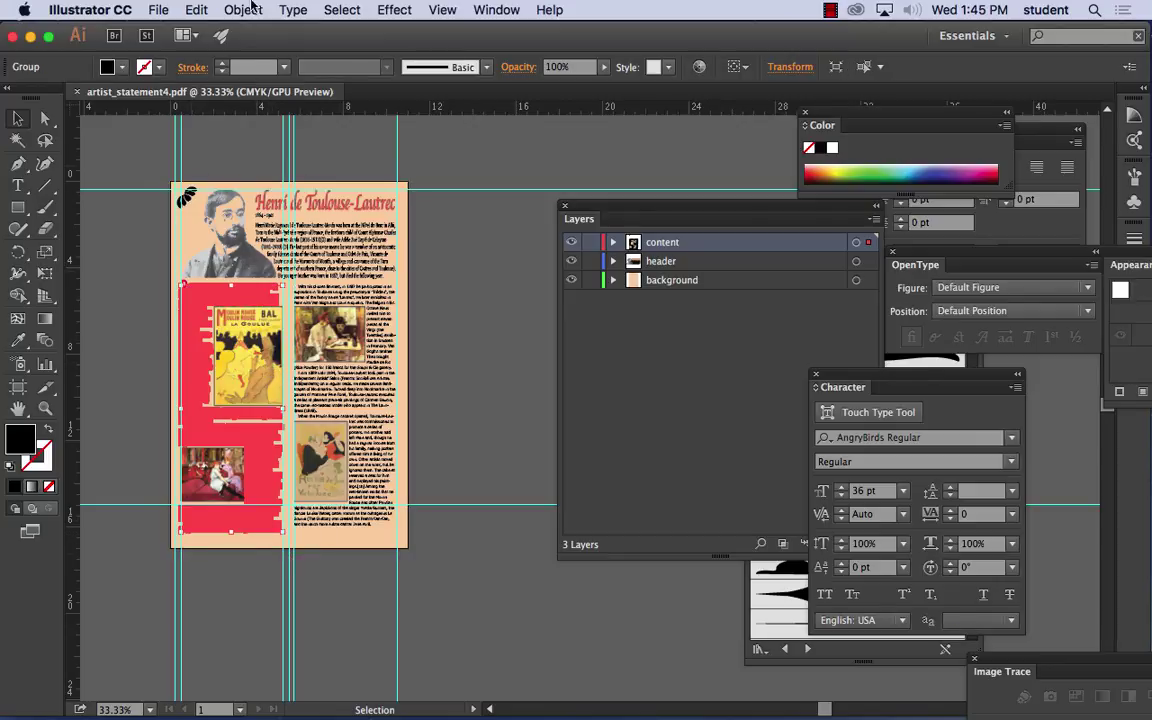
click(192, 10)
click(240, 33)
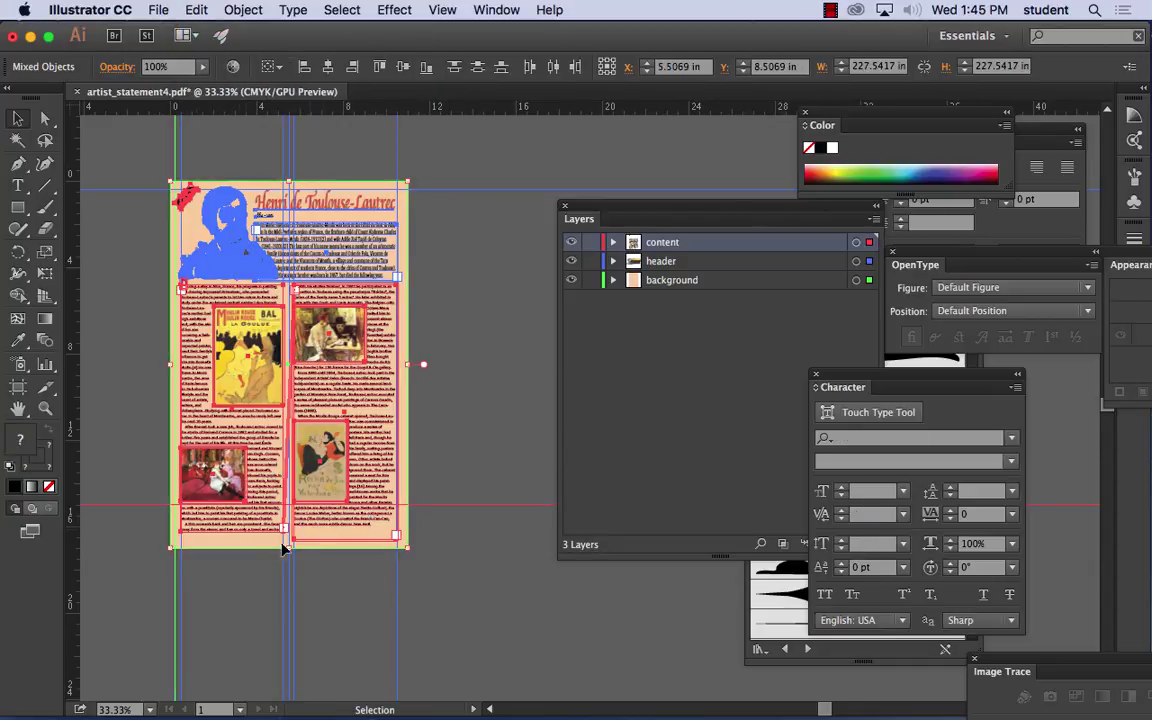
Step: Bring the Character panel into view and set the font size of all selected text to 18 pt
drag(864, 381, 740, 349)
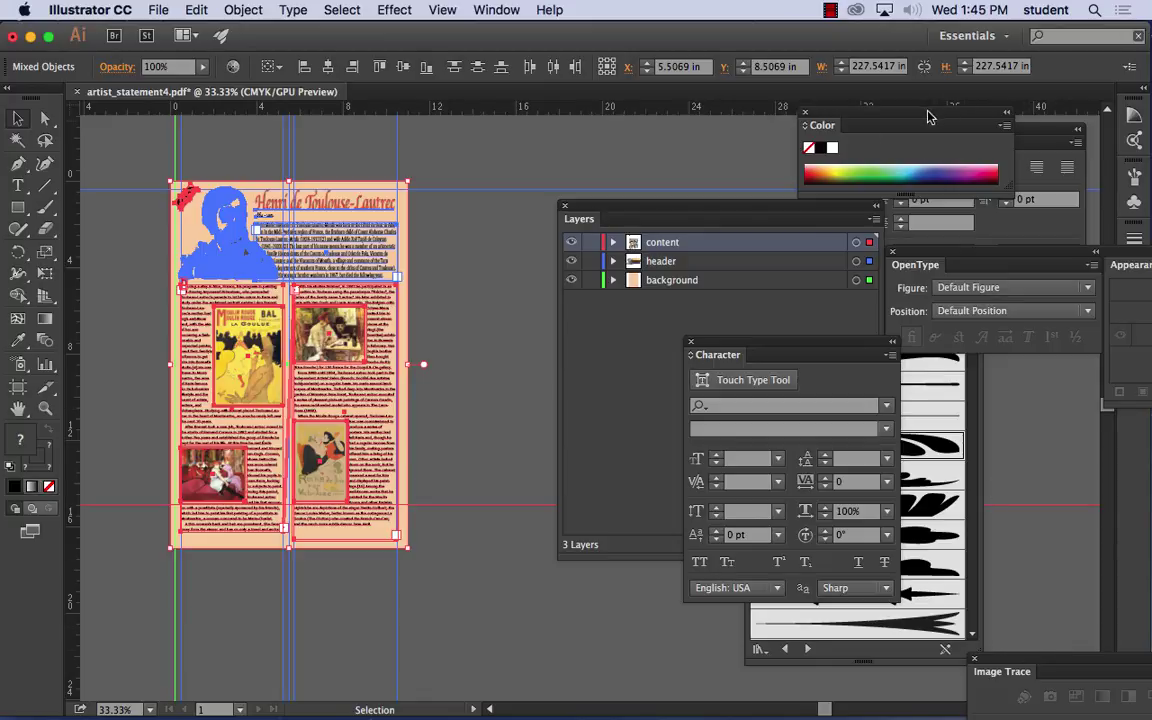
drag(840, 125, 589, 370)
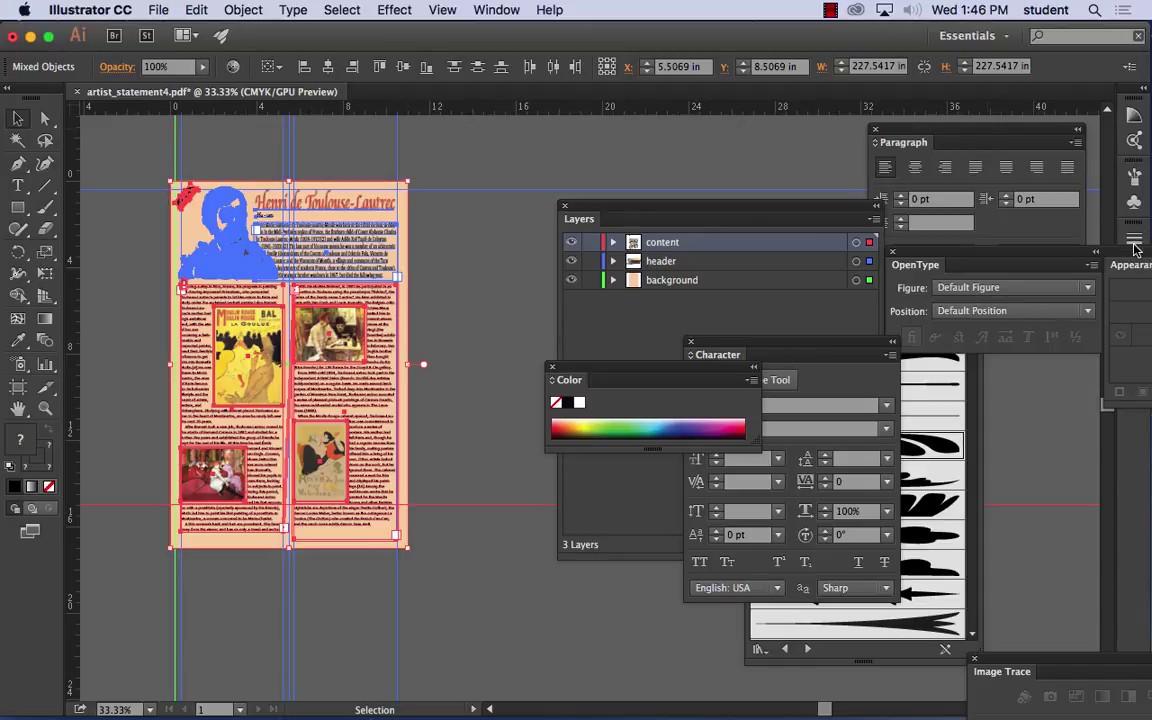
click(497, 10)
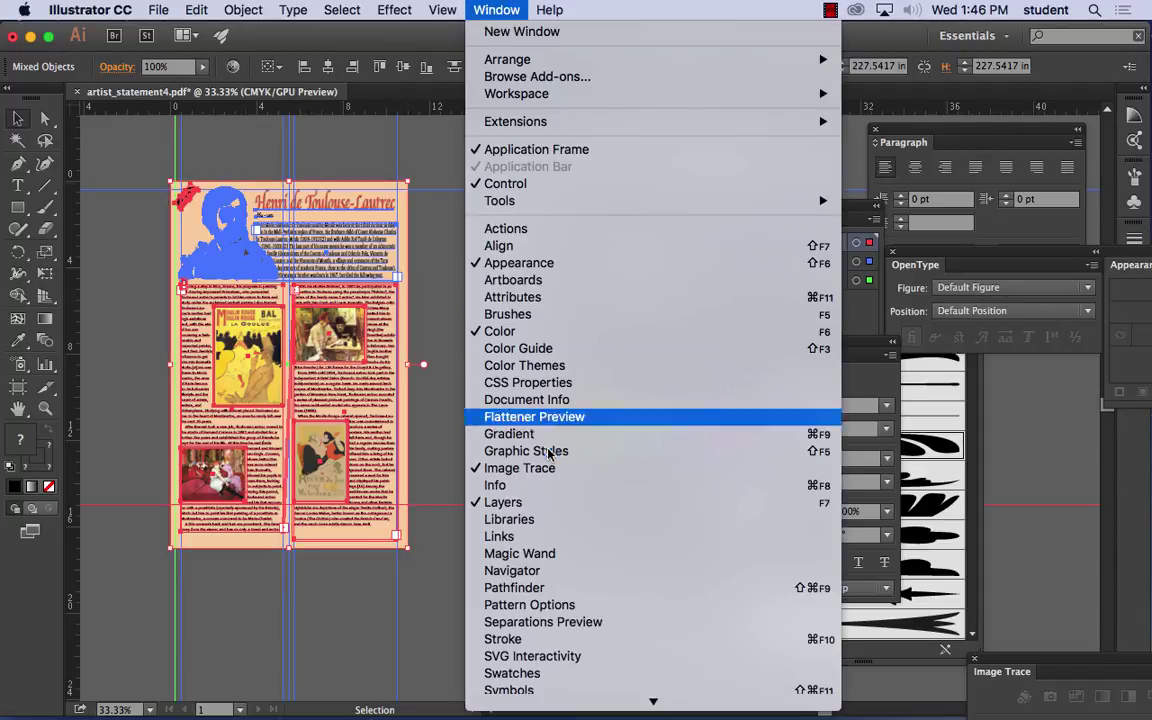
scroll(548, 455, down, 5)
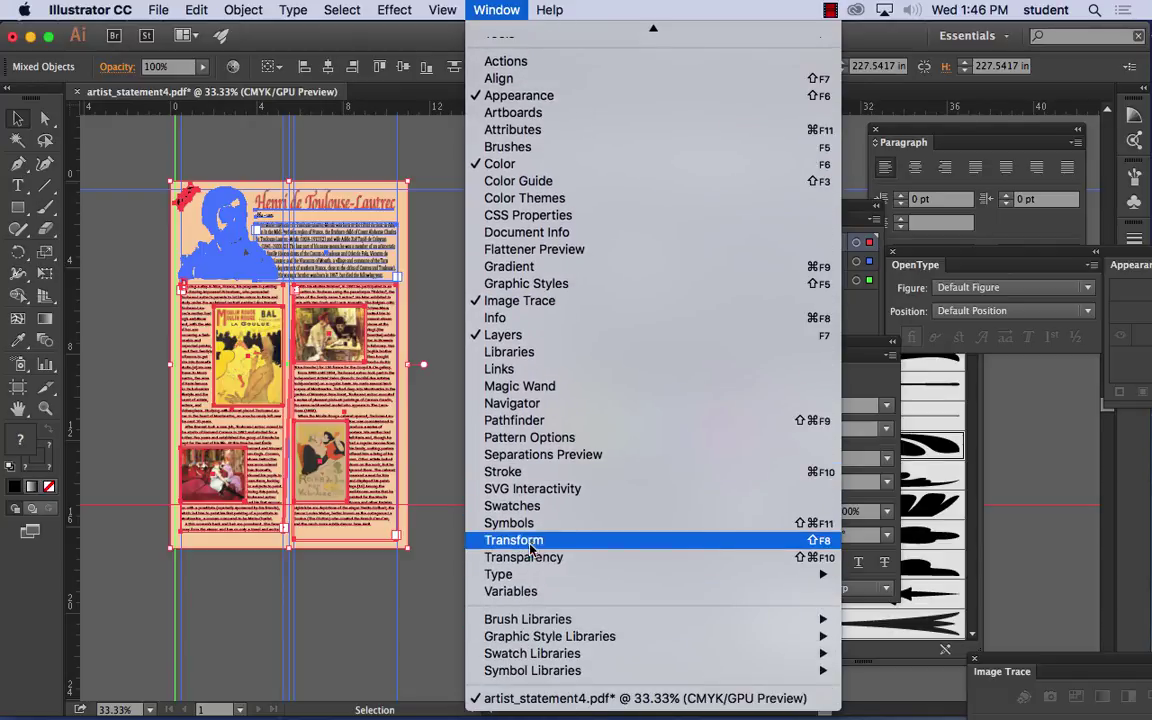
mouse_move(530, 574)
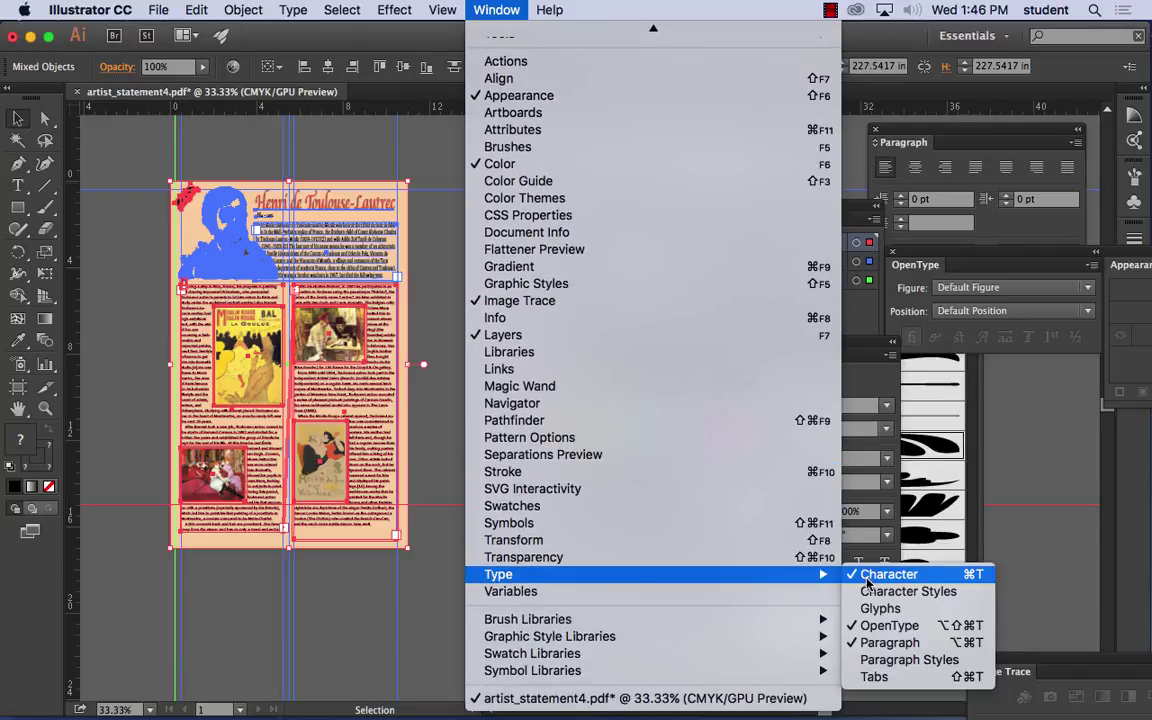
click(880, 575)
drag(576, 284, 482, 190)
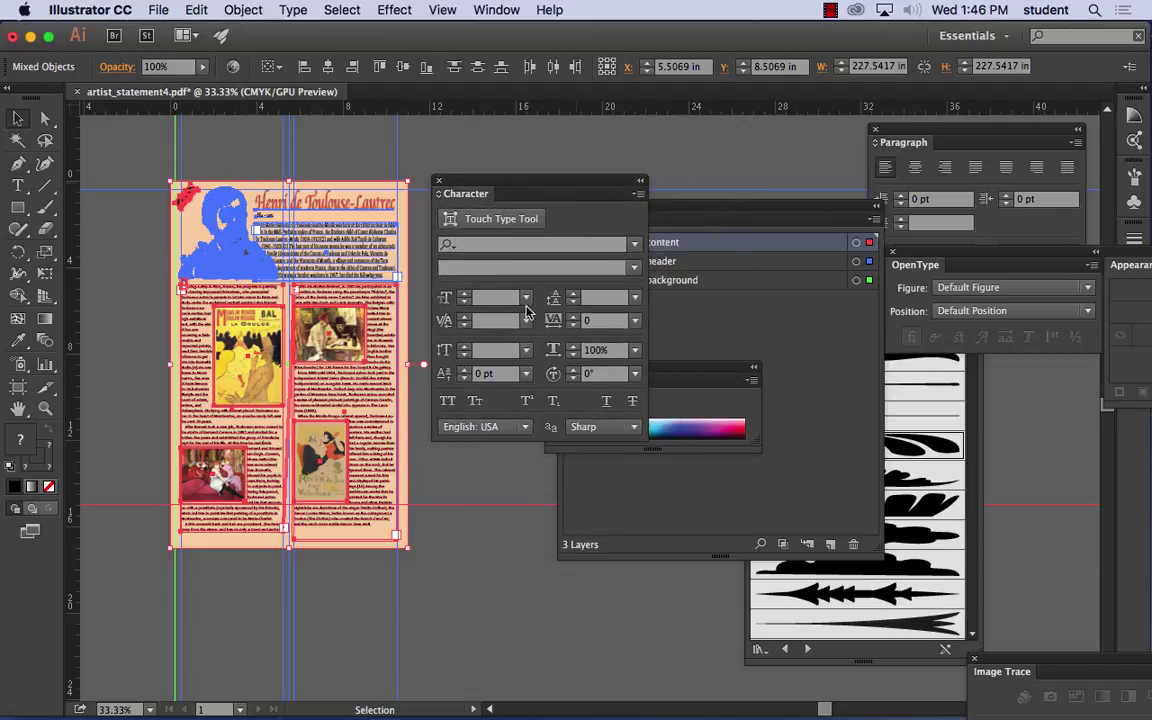
click(526, 298)
click(553, 500)
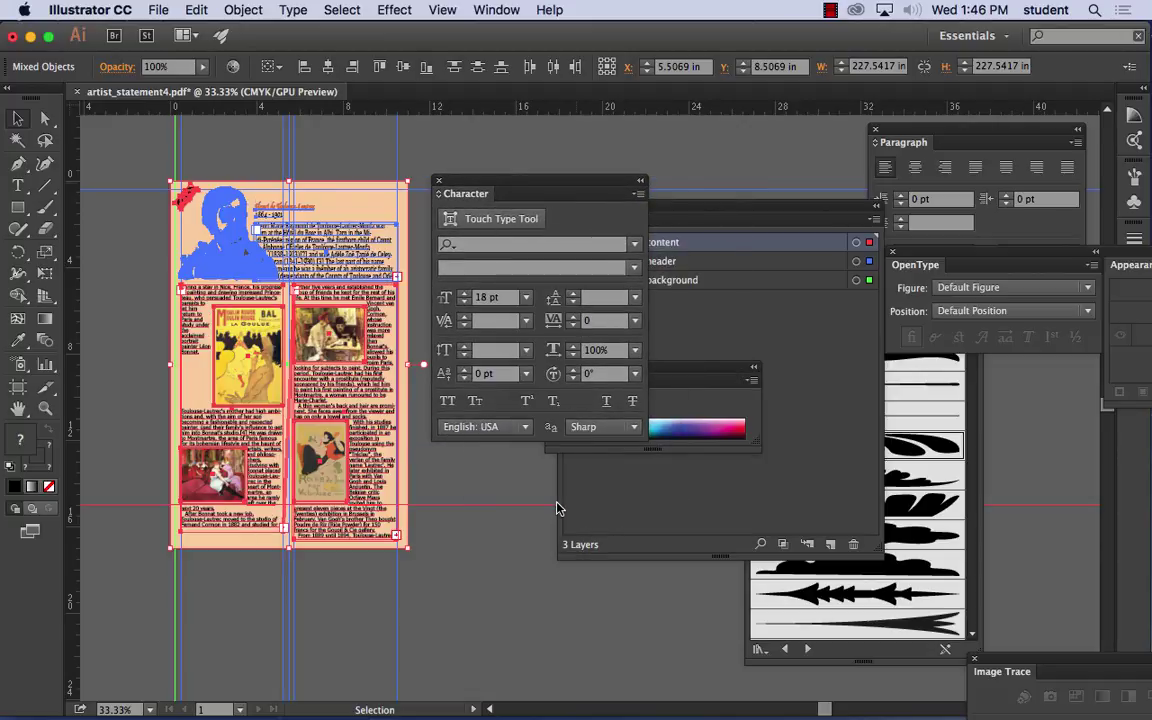
Step: Move the Character panel clear of the page and continue the overset body text in a linked text frame beside the artboard
right_click(476, 182)
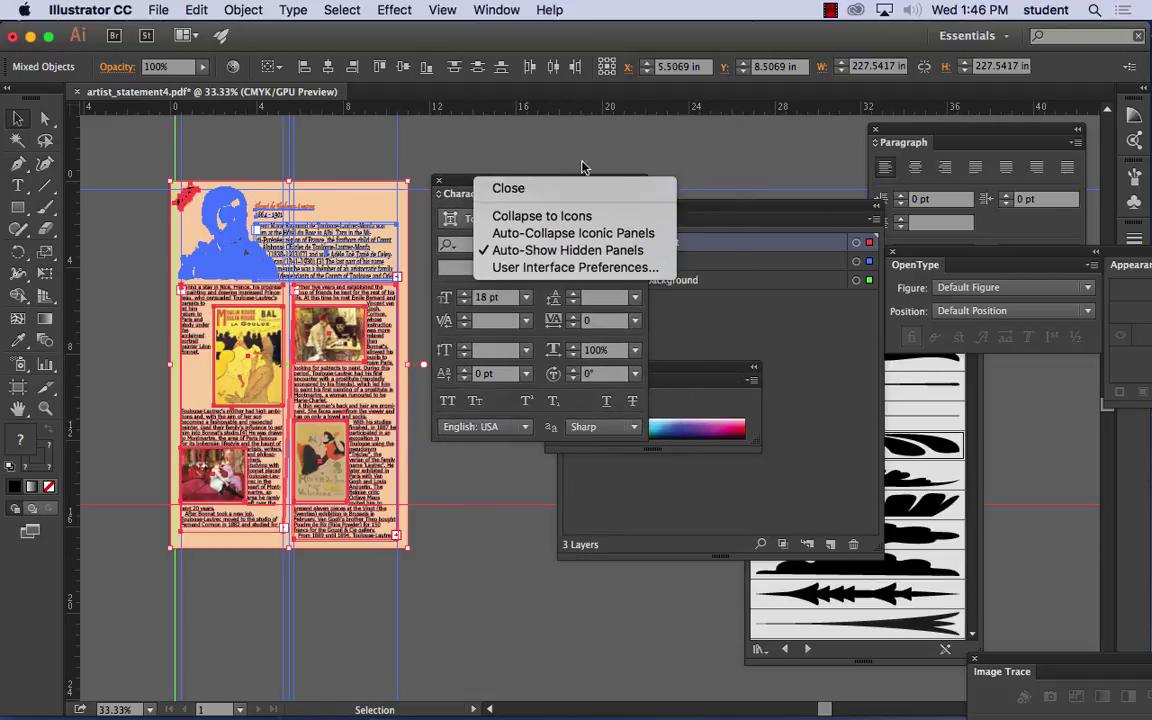
click(523, 144)
drag(467, 184, 703, 160)
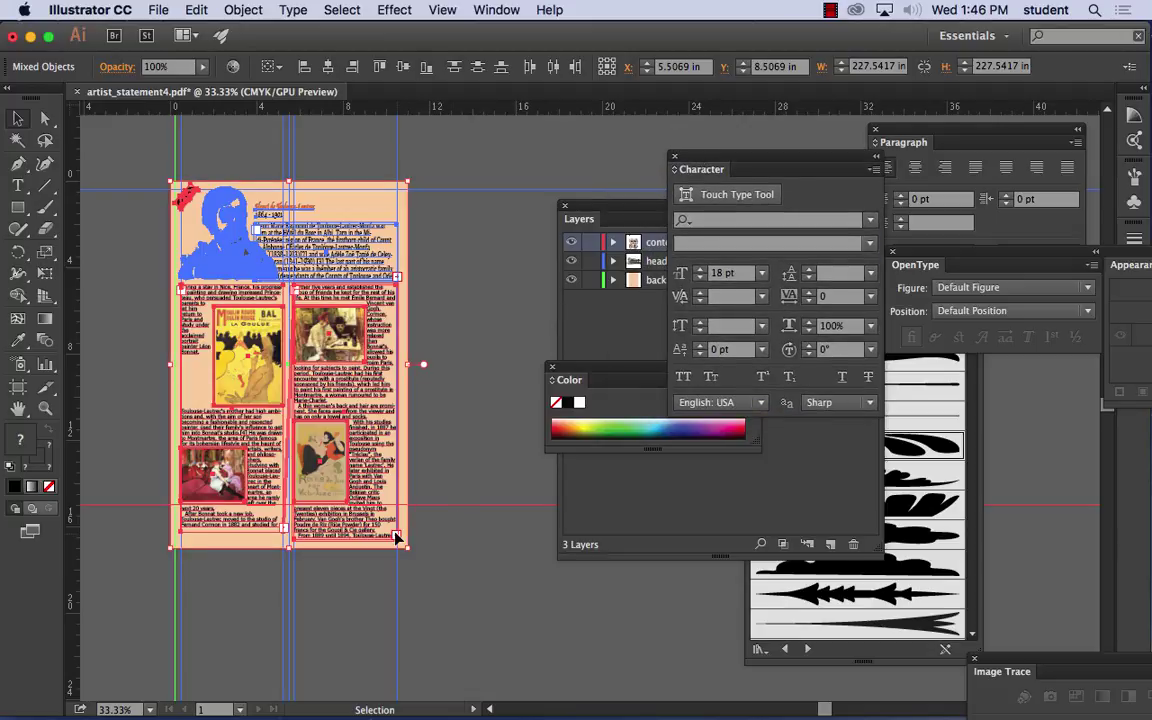
key(t)
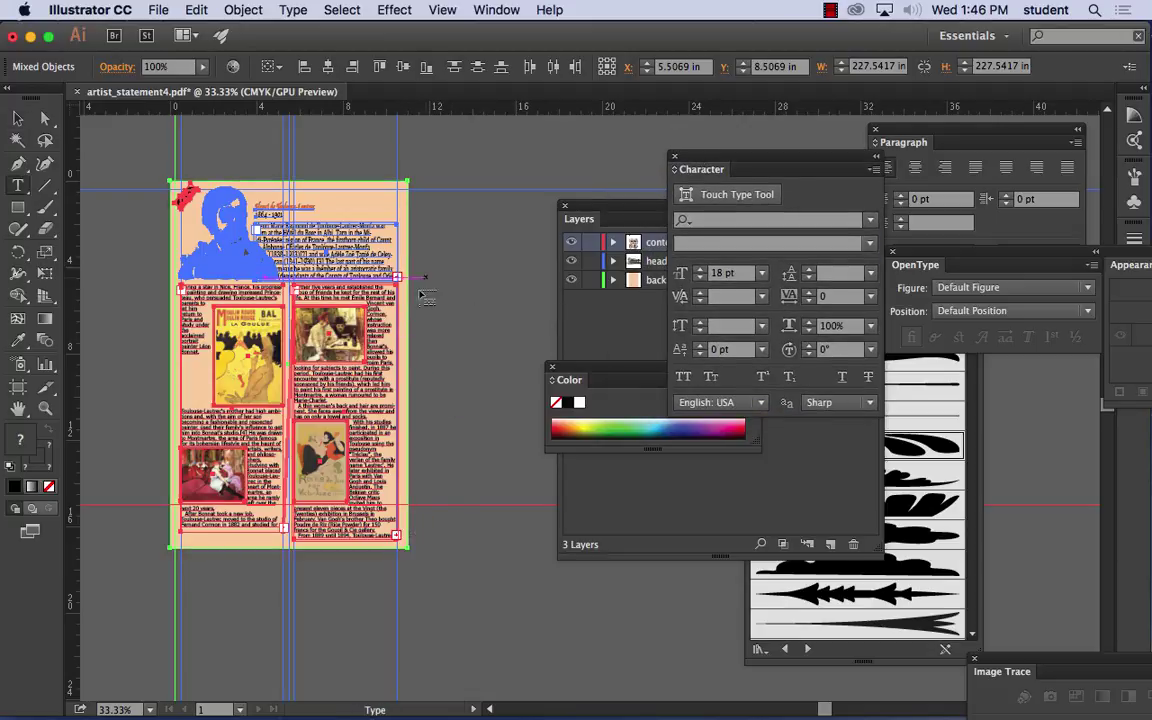
drag(445, 289, 431, 284)
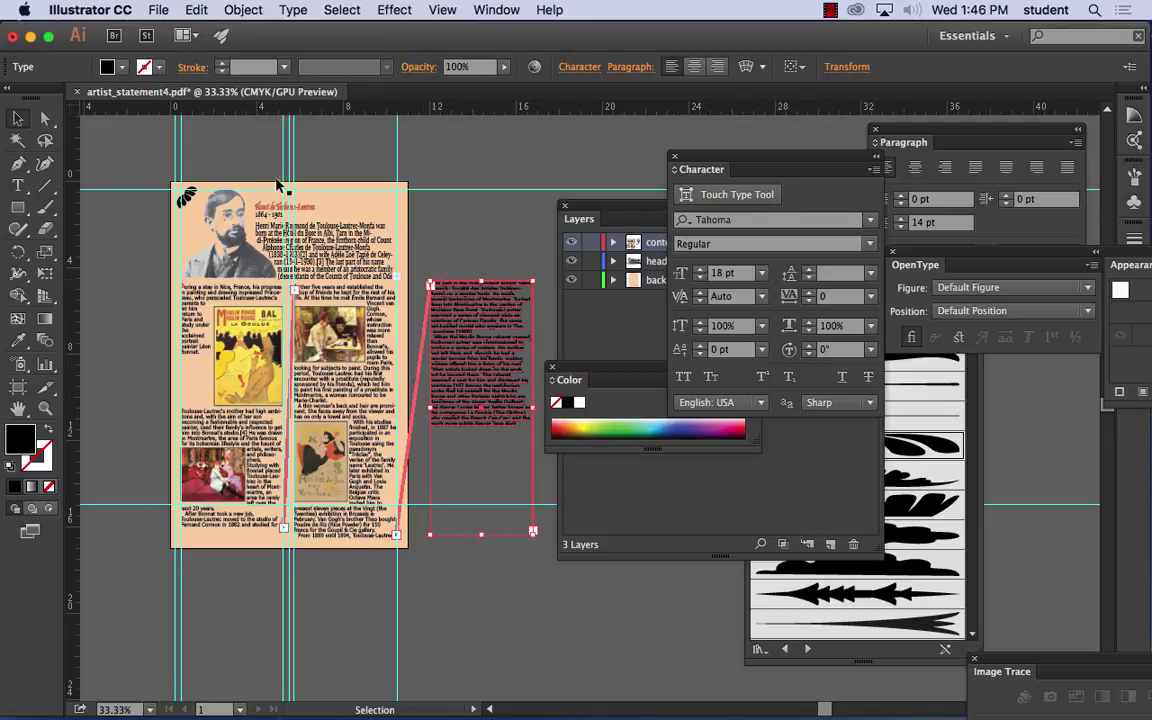
Step: Close artist_statement4.pdf without saving the changes
scroll(250, 165, down, 1)
click(76, 91)
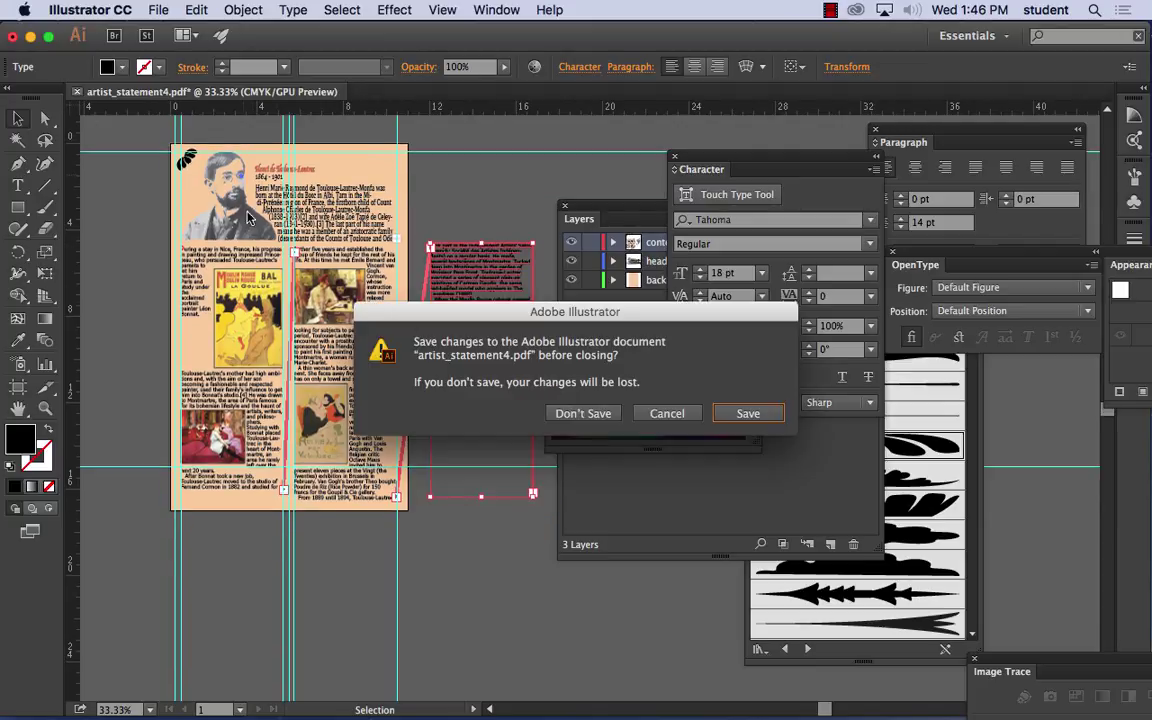
click(563, 412)
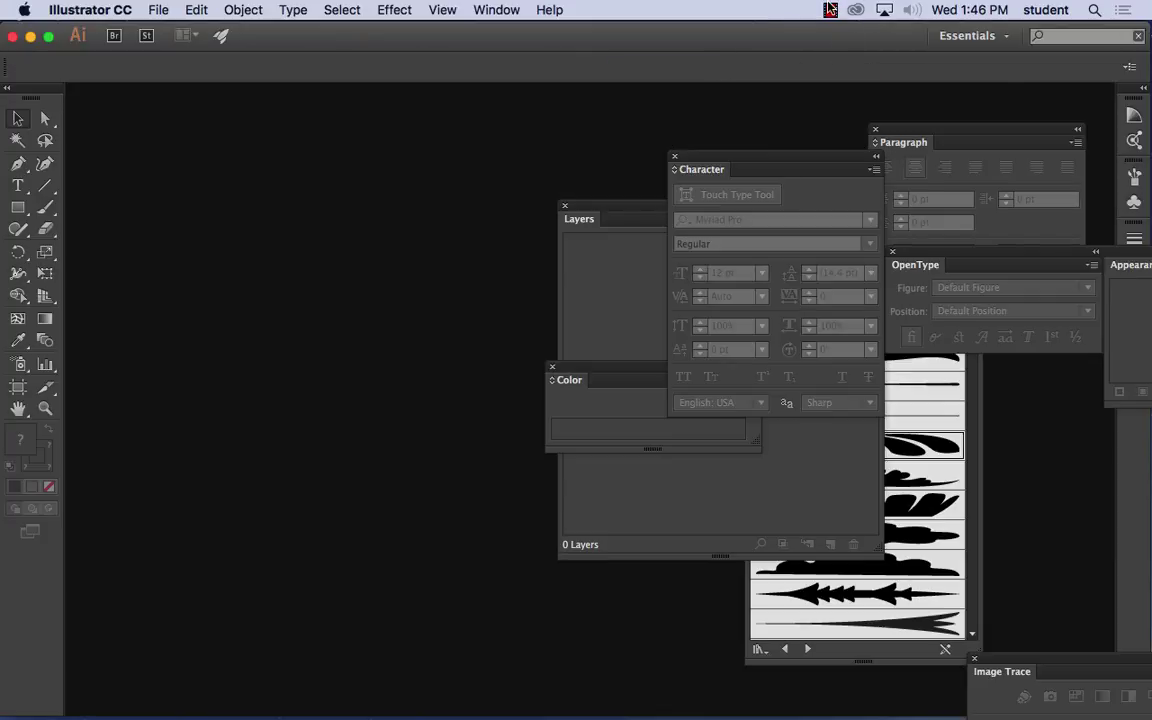